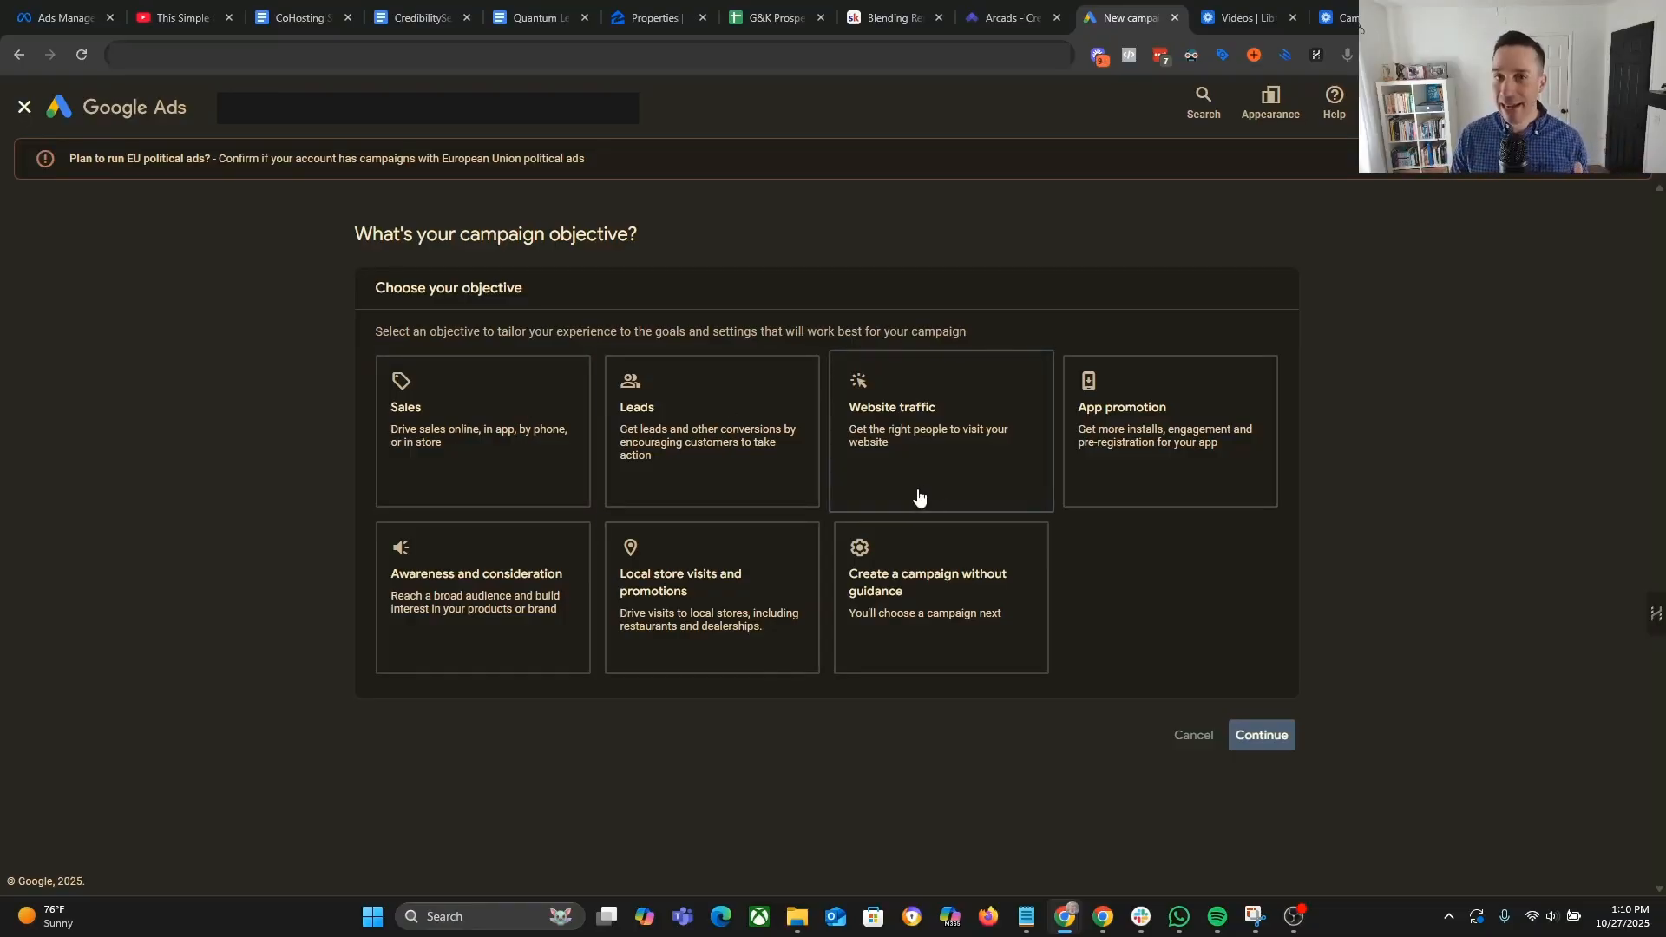
- Choose Sales as the campaign objective, continue with the account-default conversion goals, and select Performance Max as the campaign type
click(484, 477)
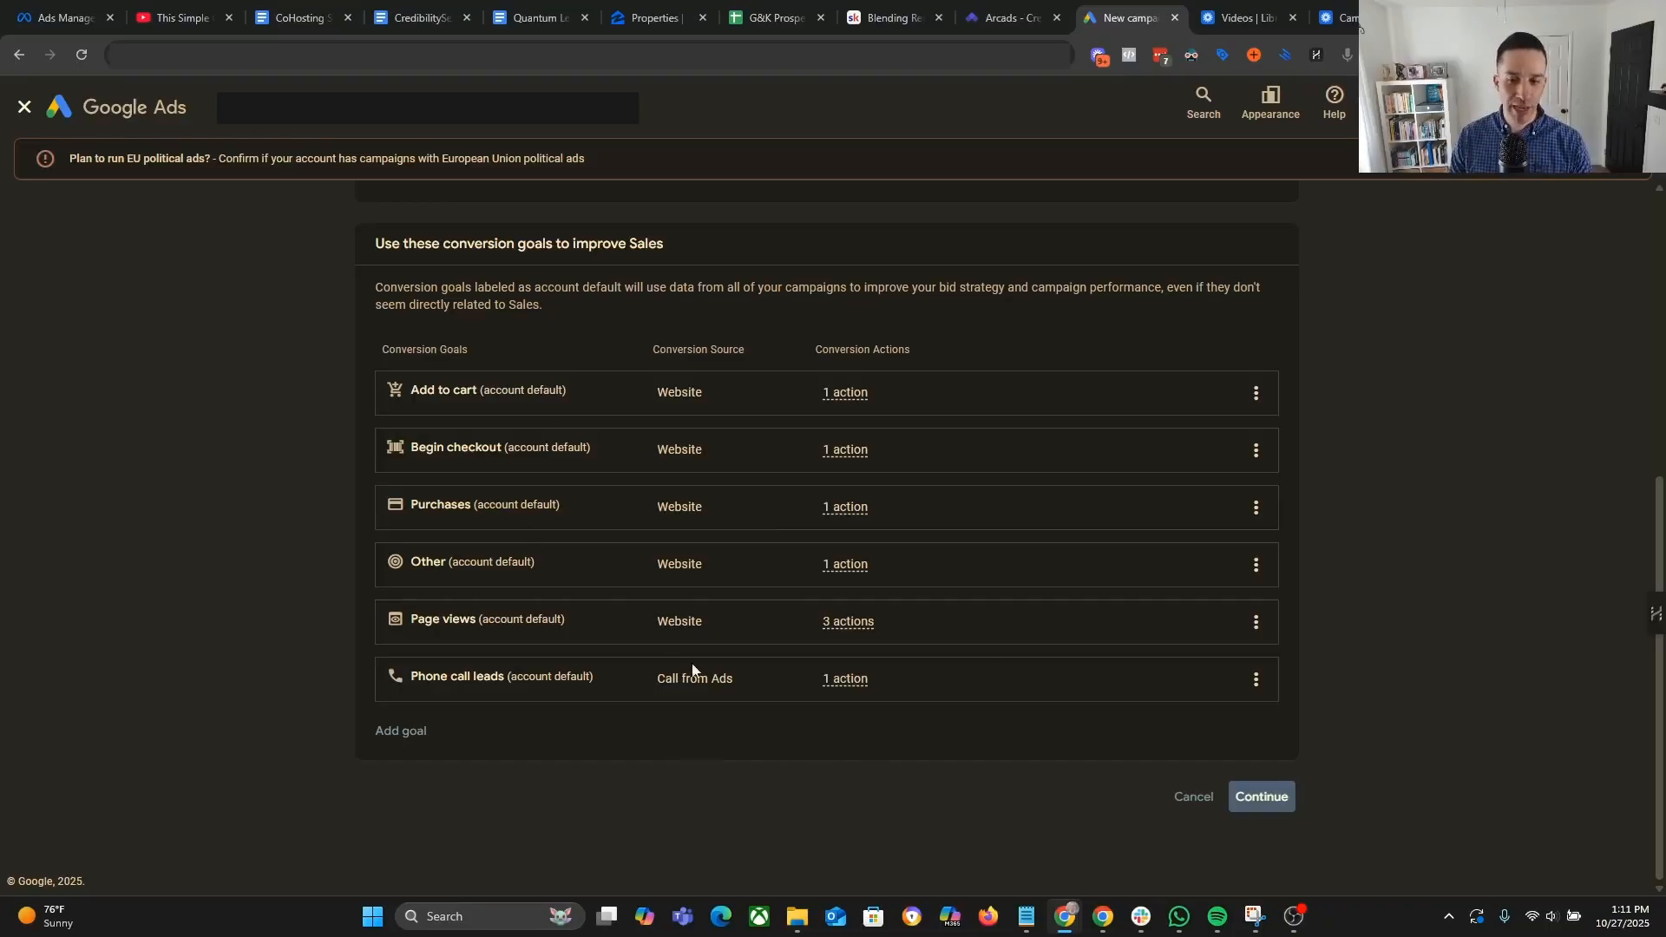
click(1260, 797)
scroll(1230, 722, down, 3)
scroll(1231, 722, down, 3)
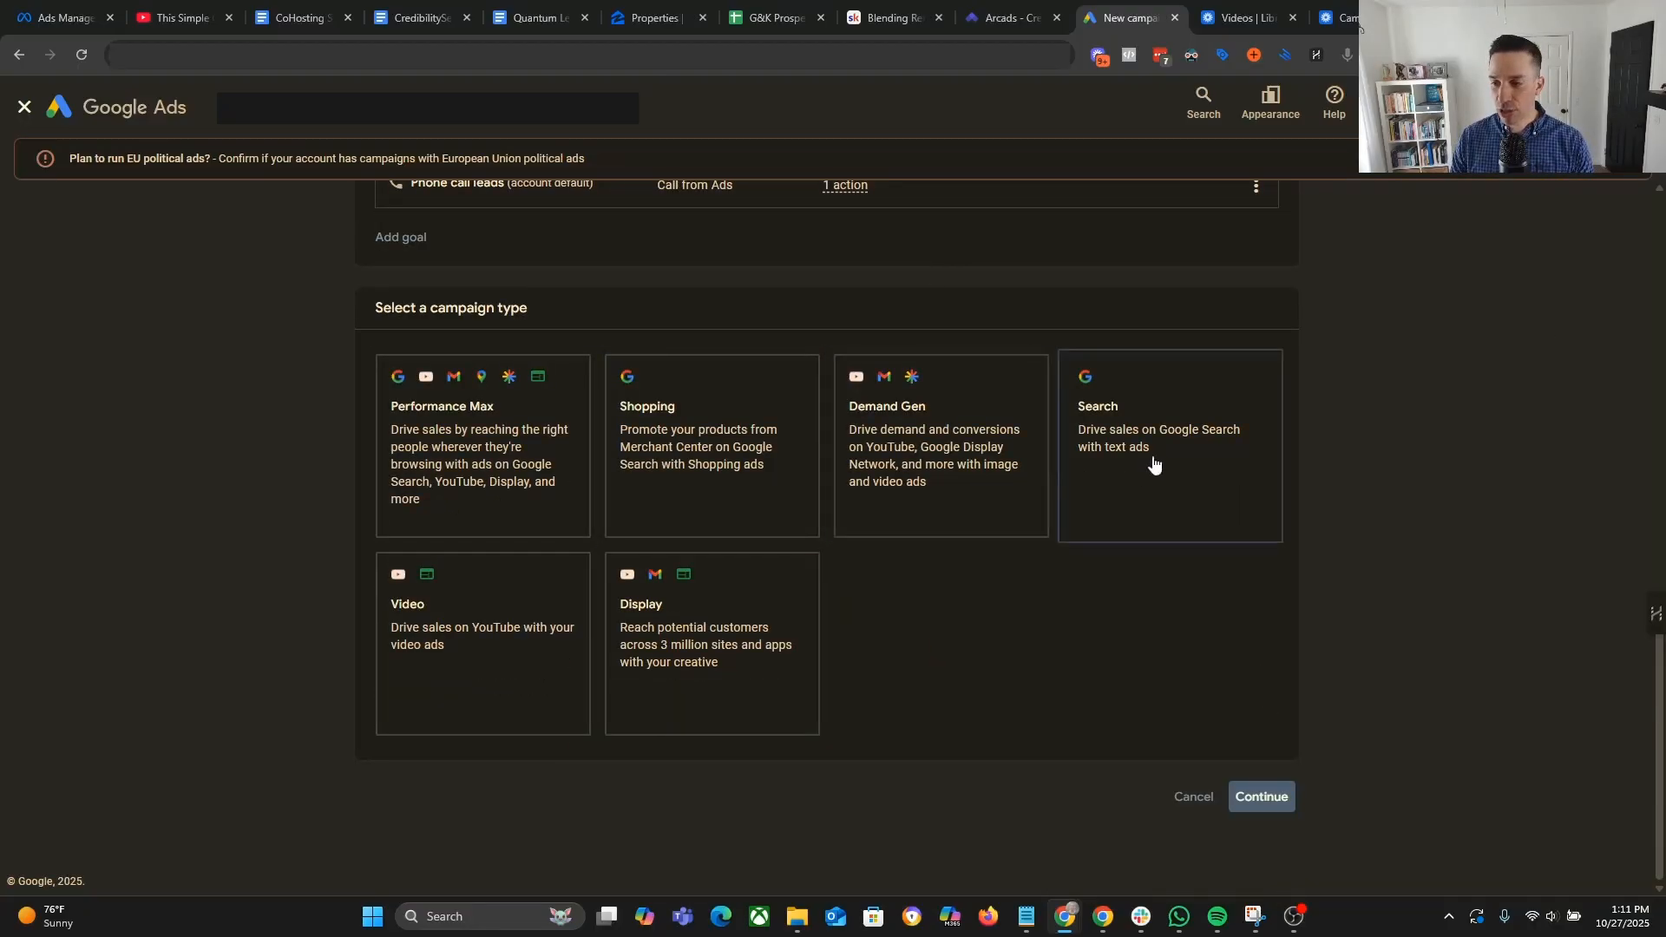
click(473, 482)
- Name the campaign "test P-max" and continue to the bidding settings
scroll(975, 843, down, 5)
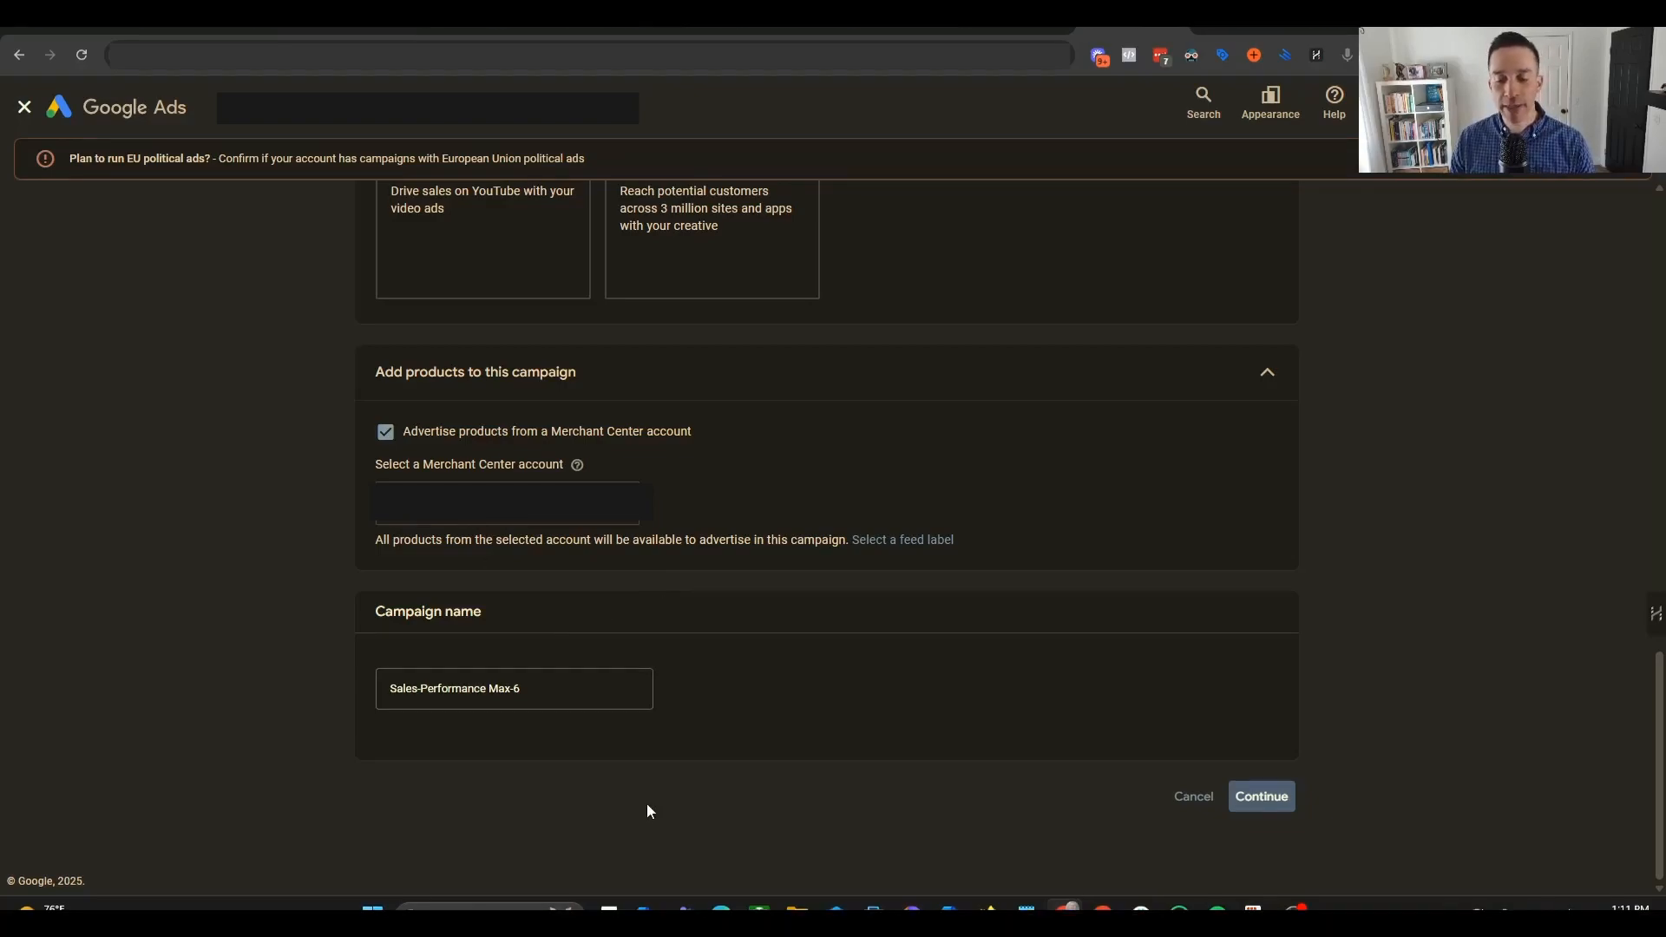
triple_click(567, 693)
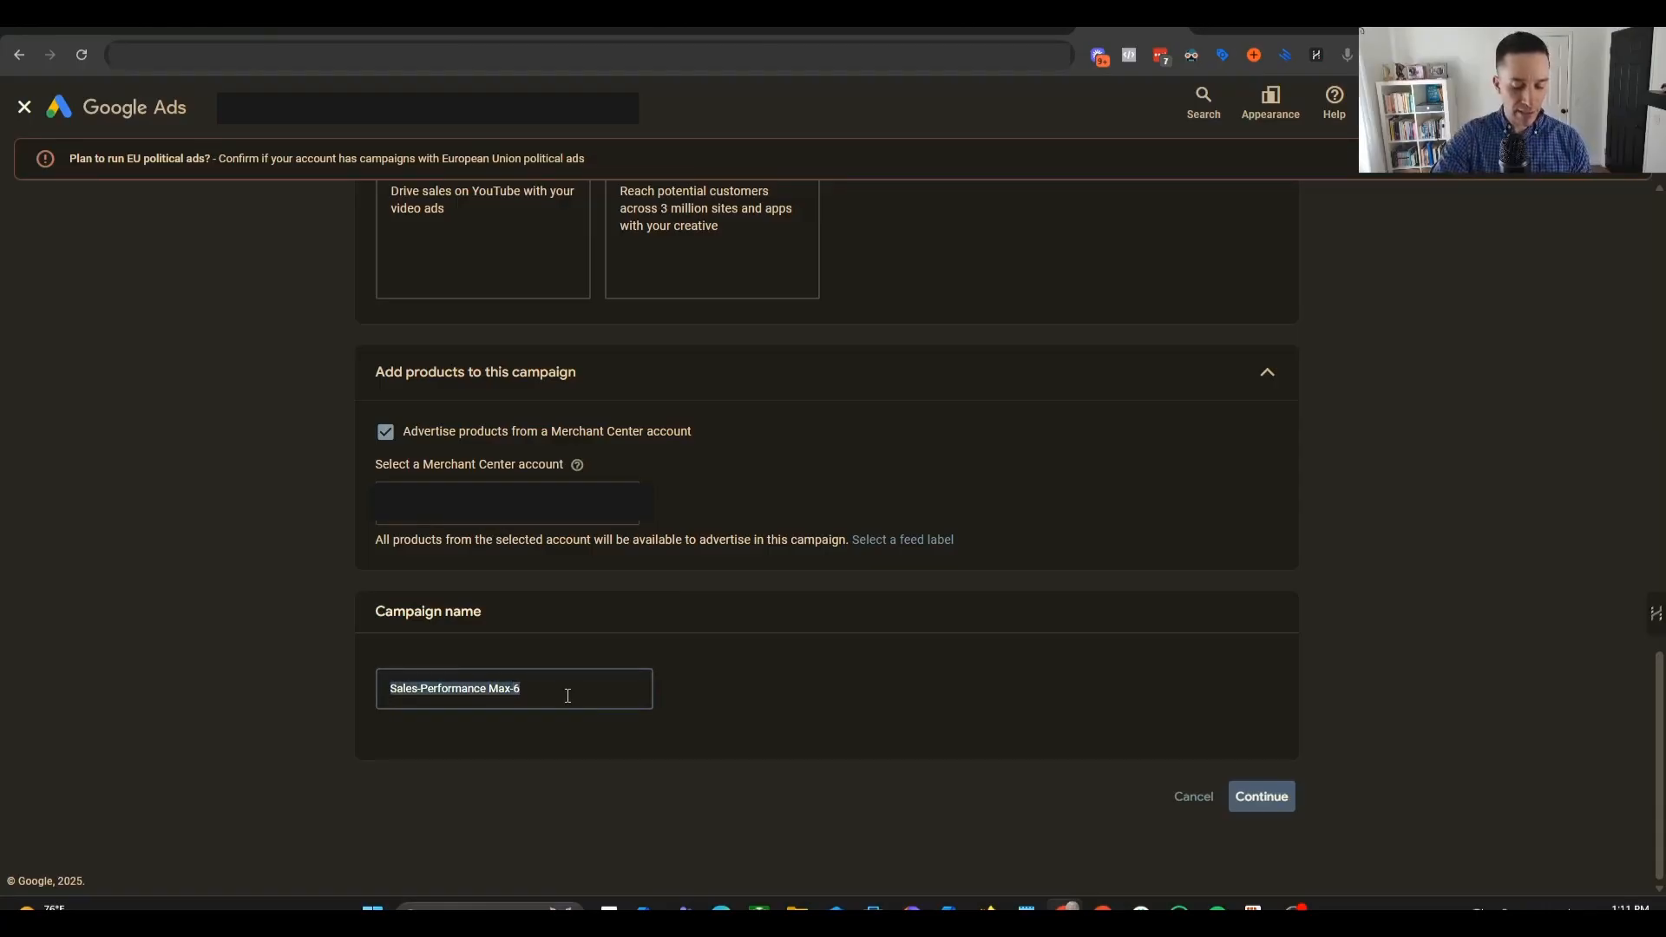
text(tesP-)
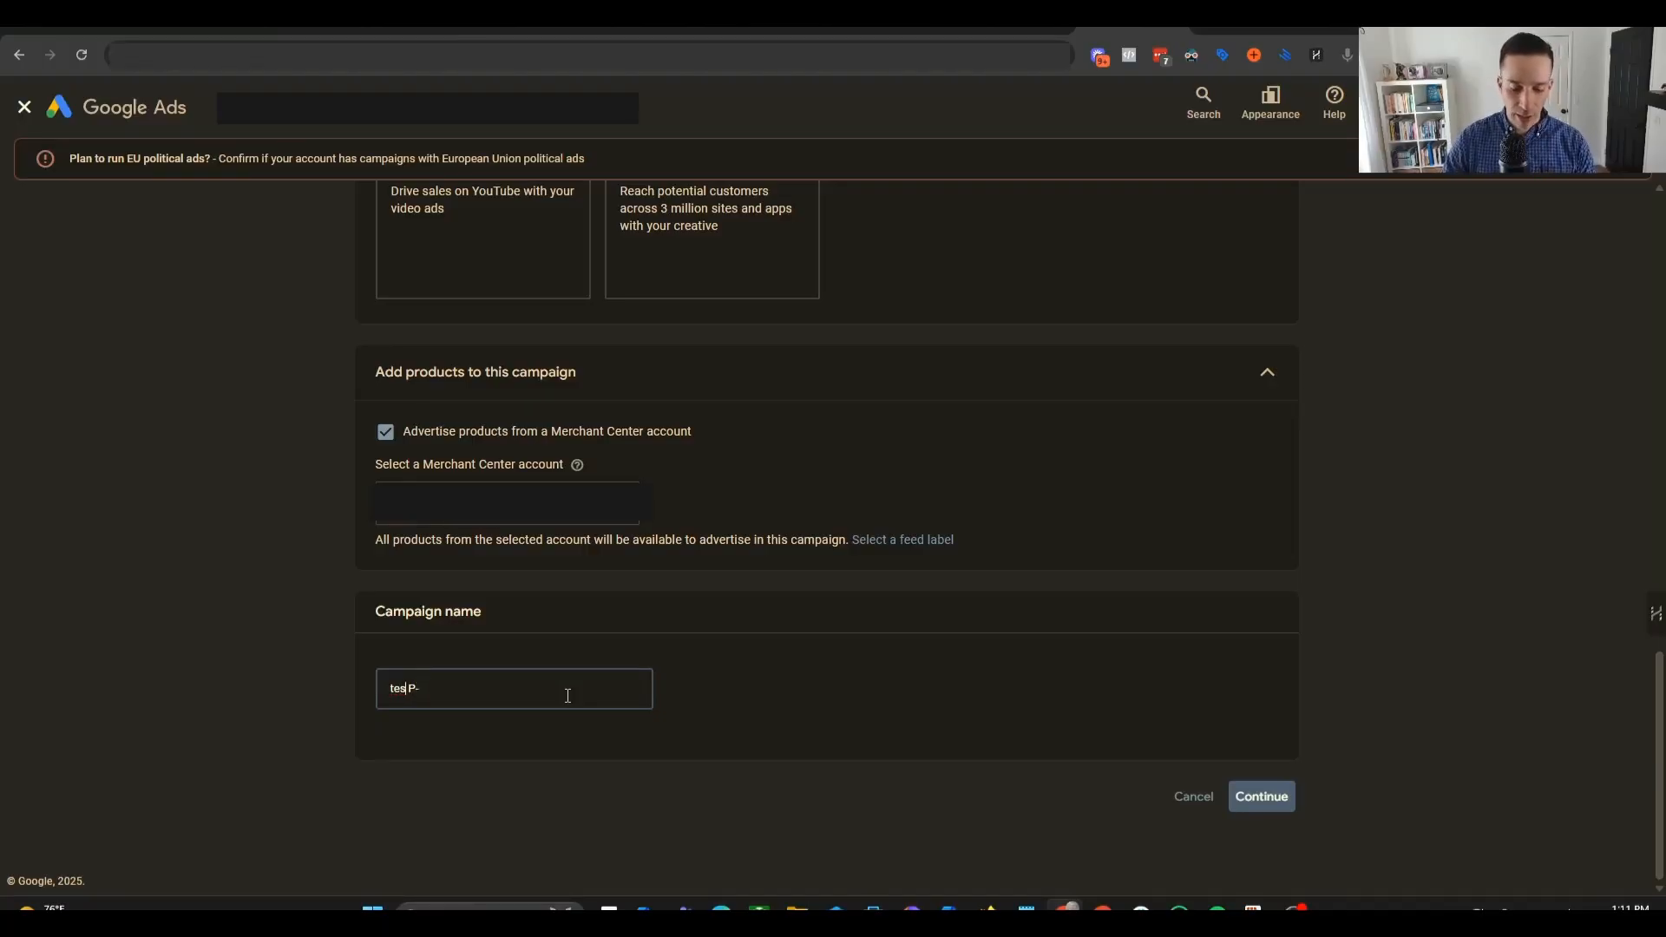
text(t P-)
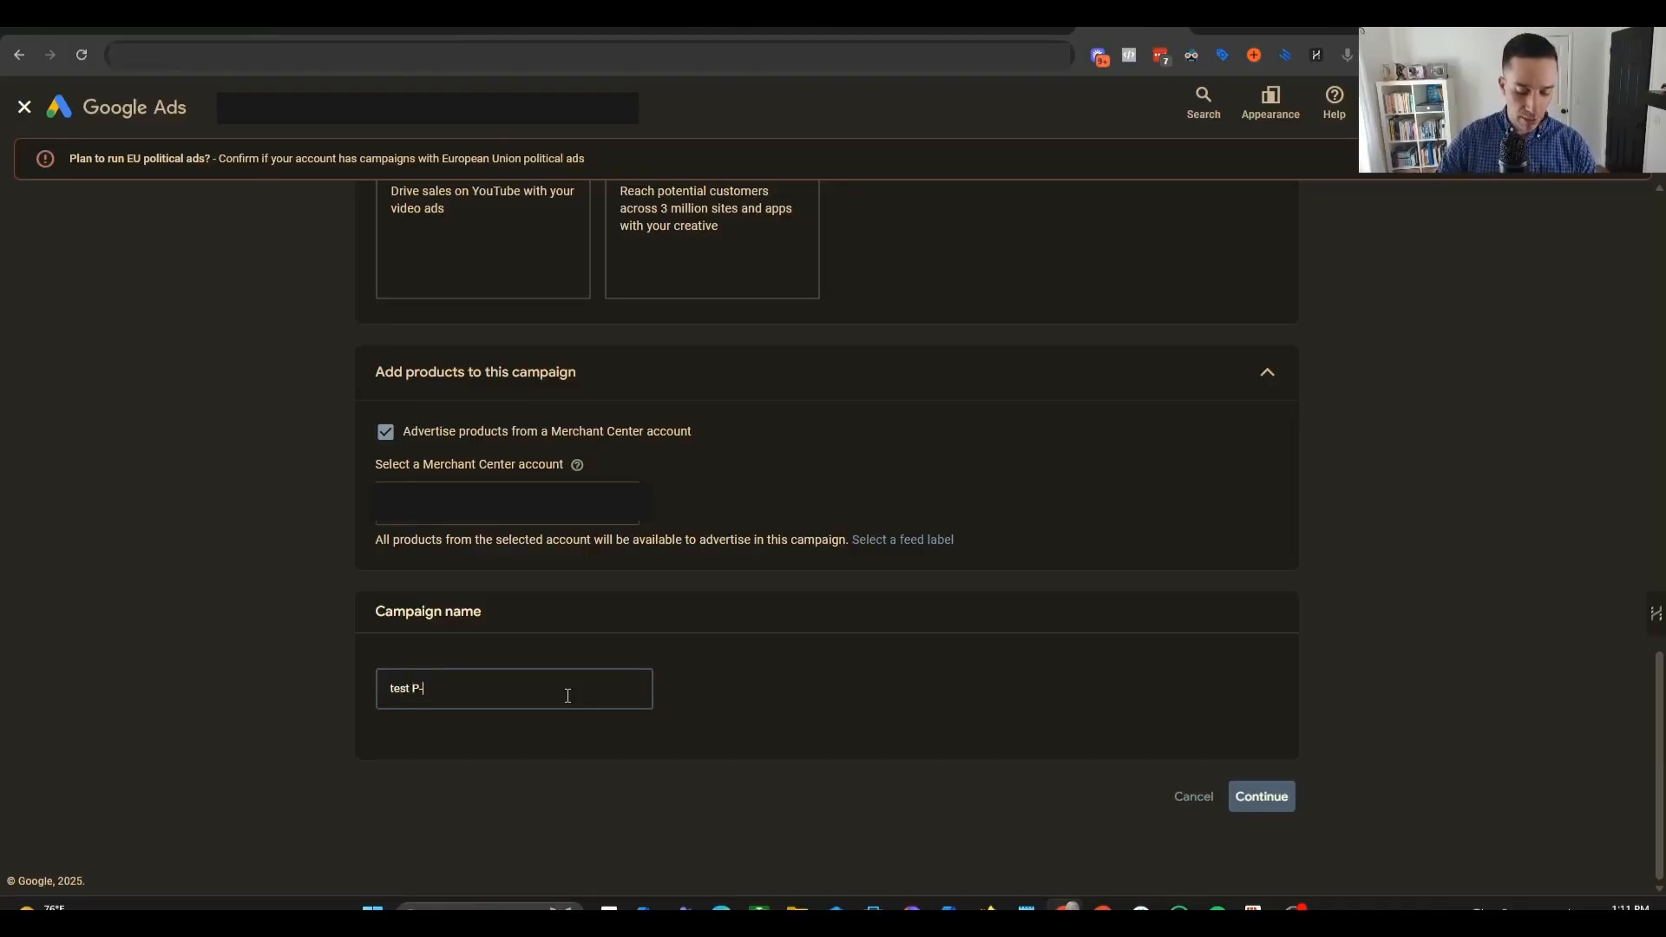
text(max)
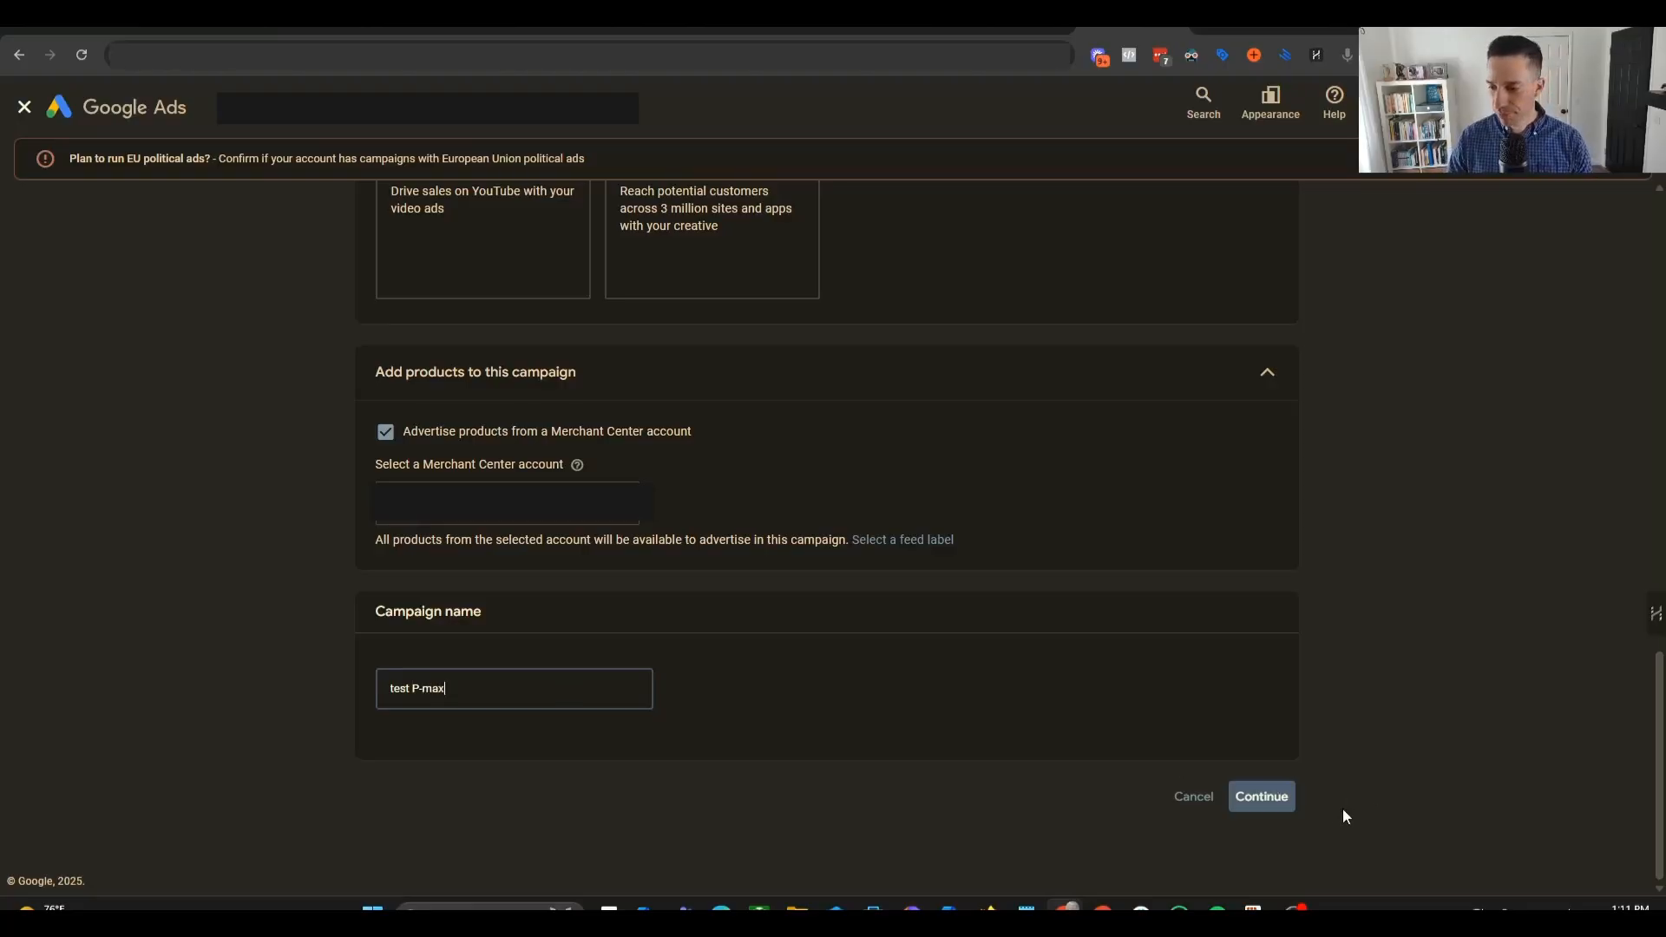
click(1265, 798)
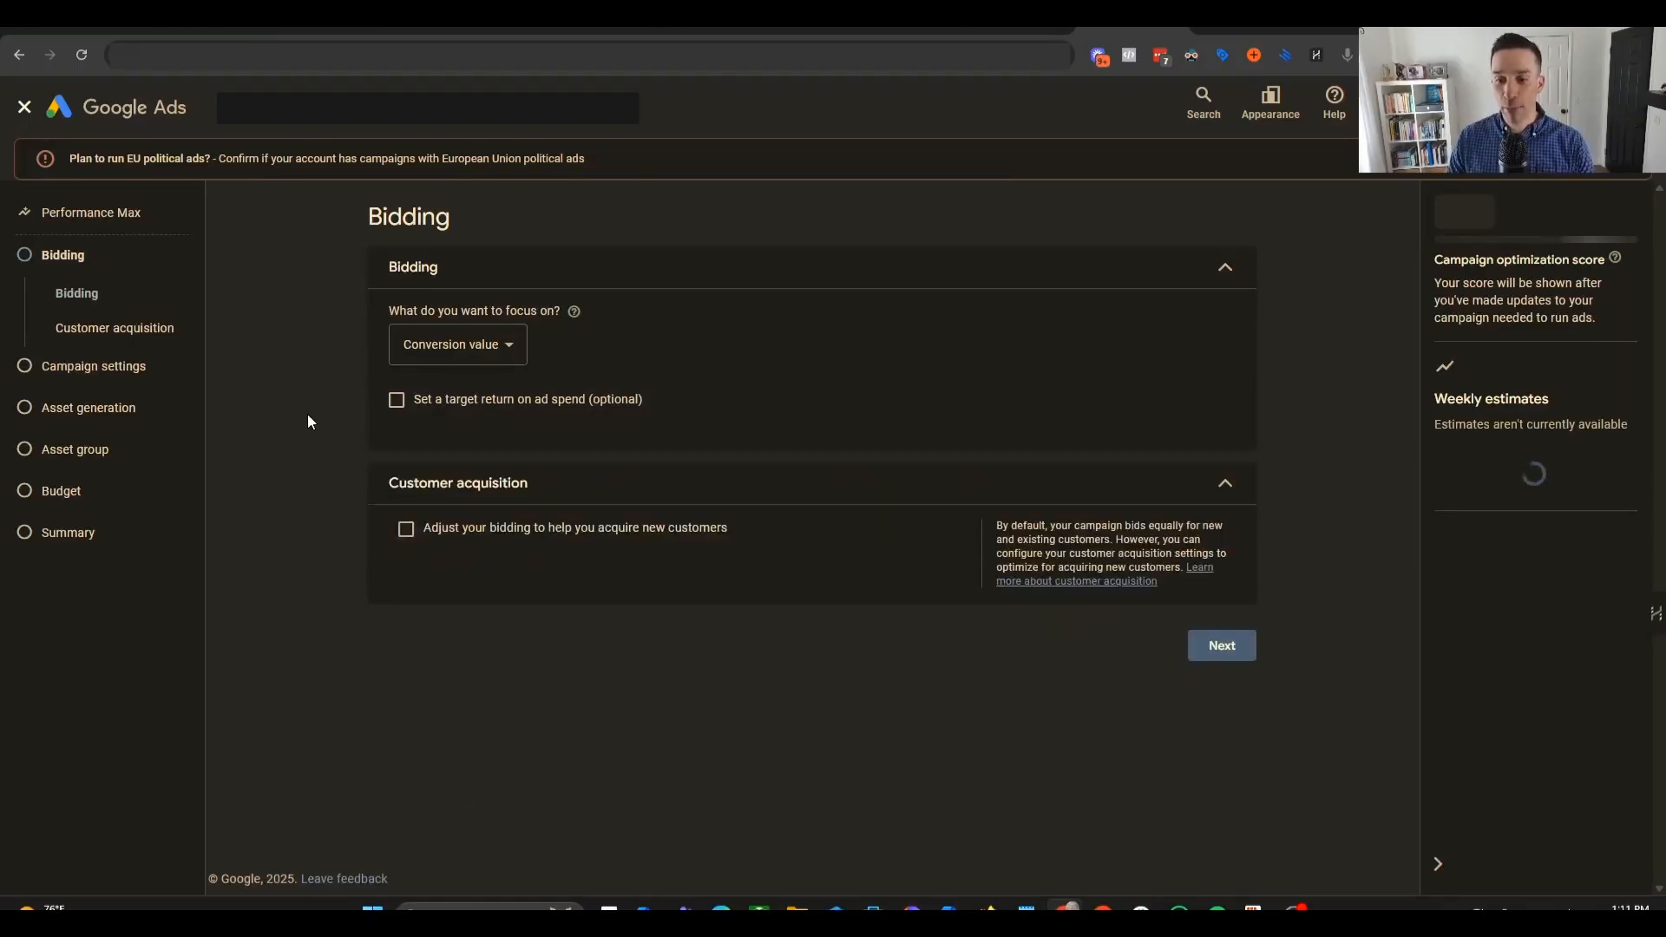
- Switch the bidding focus to Conversions and back to Conversion value
click(476, 345)
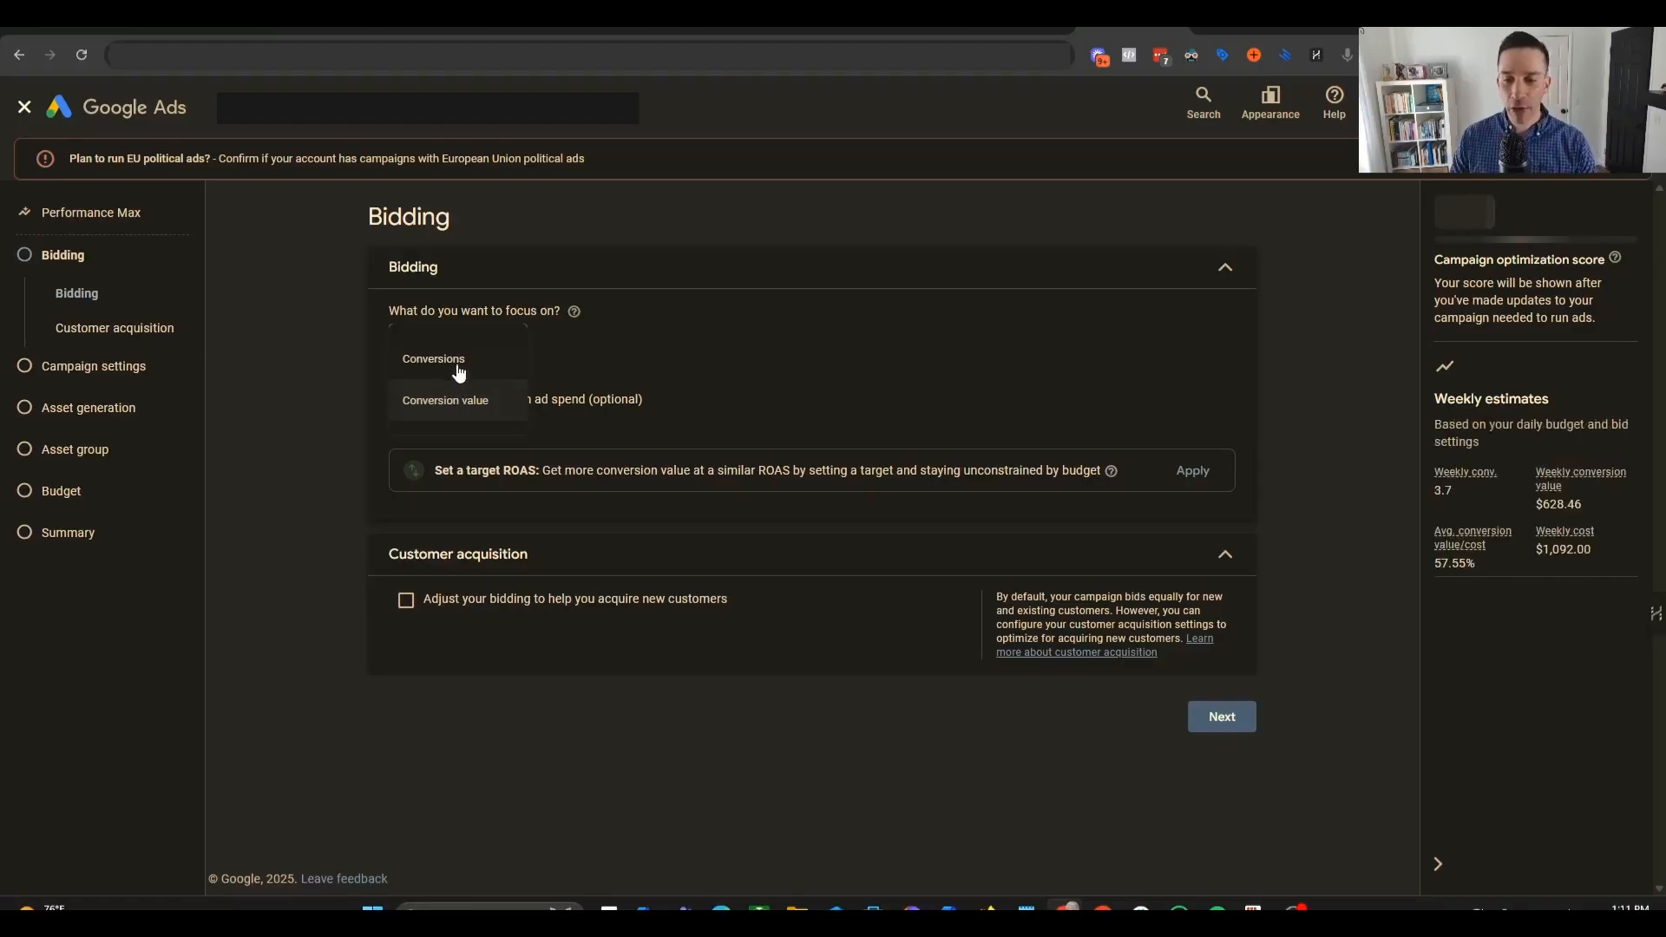
click(459, 370)
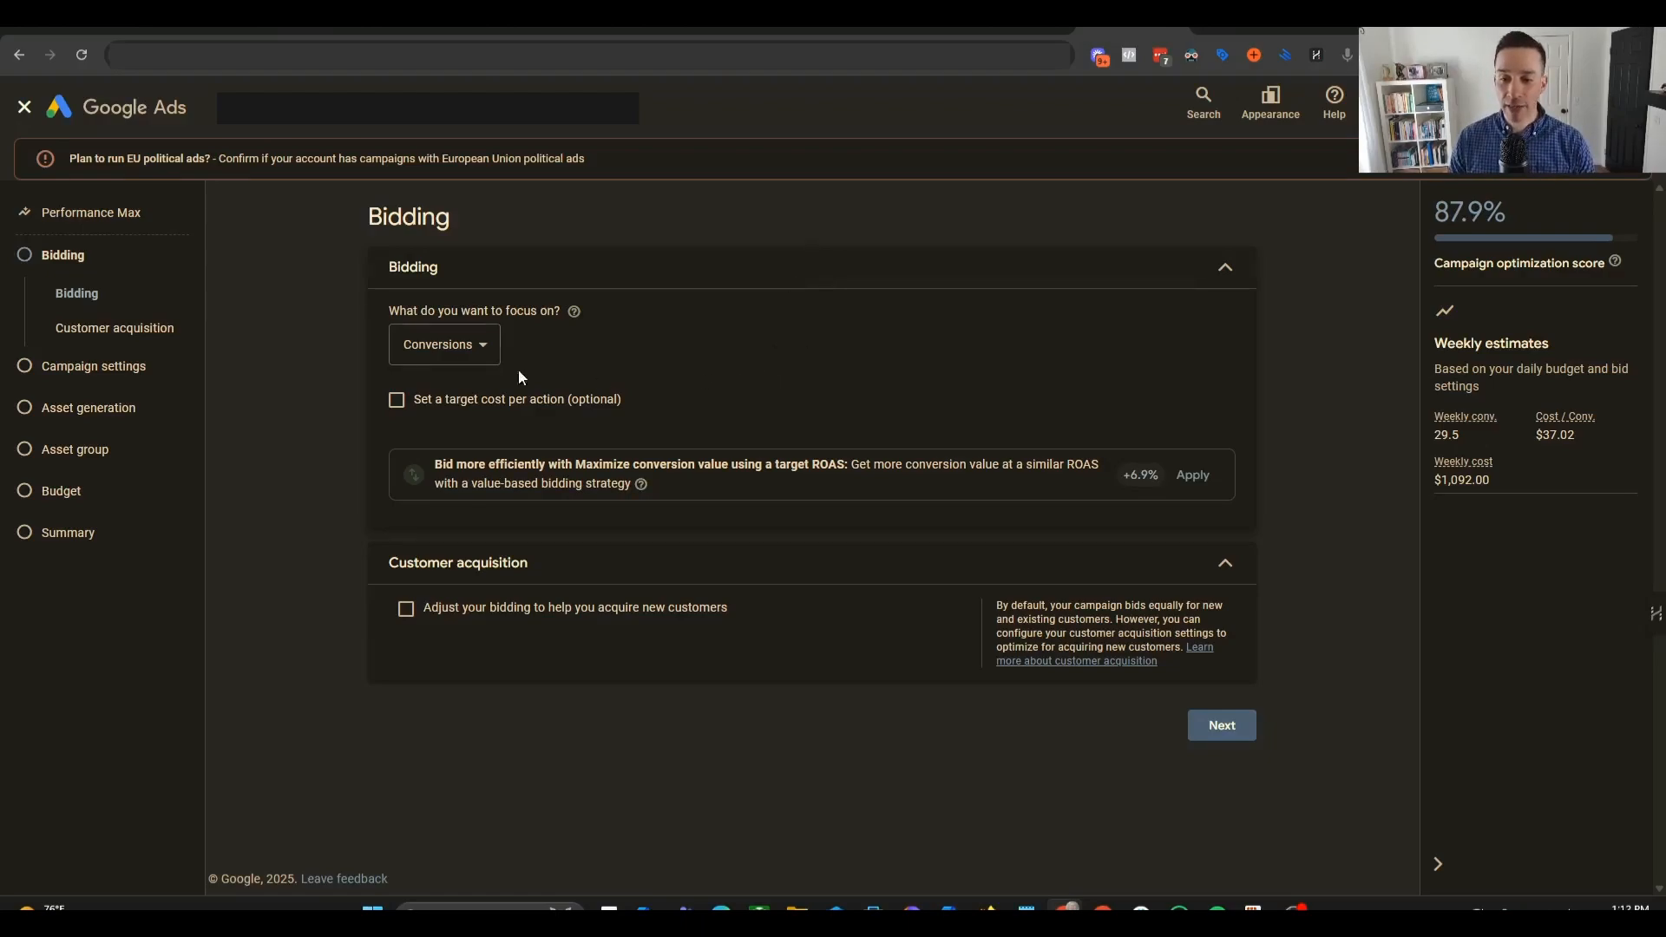
click(443, 345)
click(446, 402)
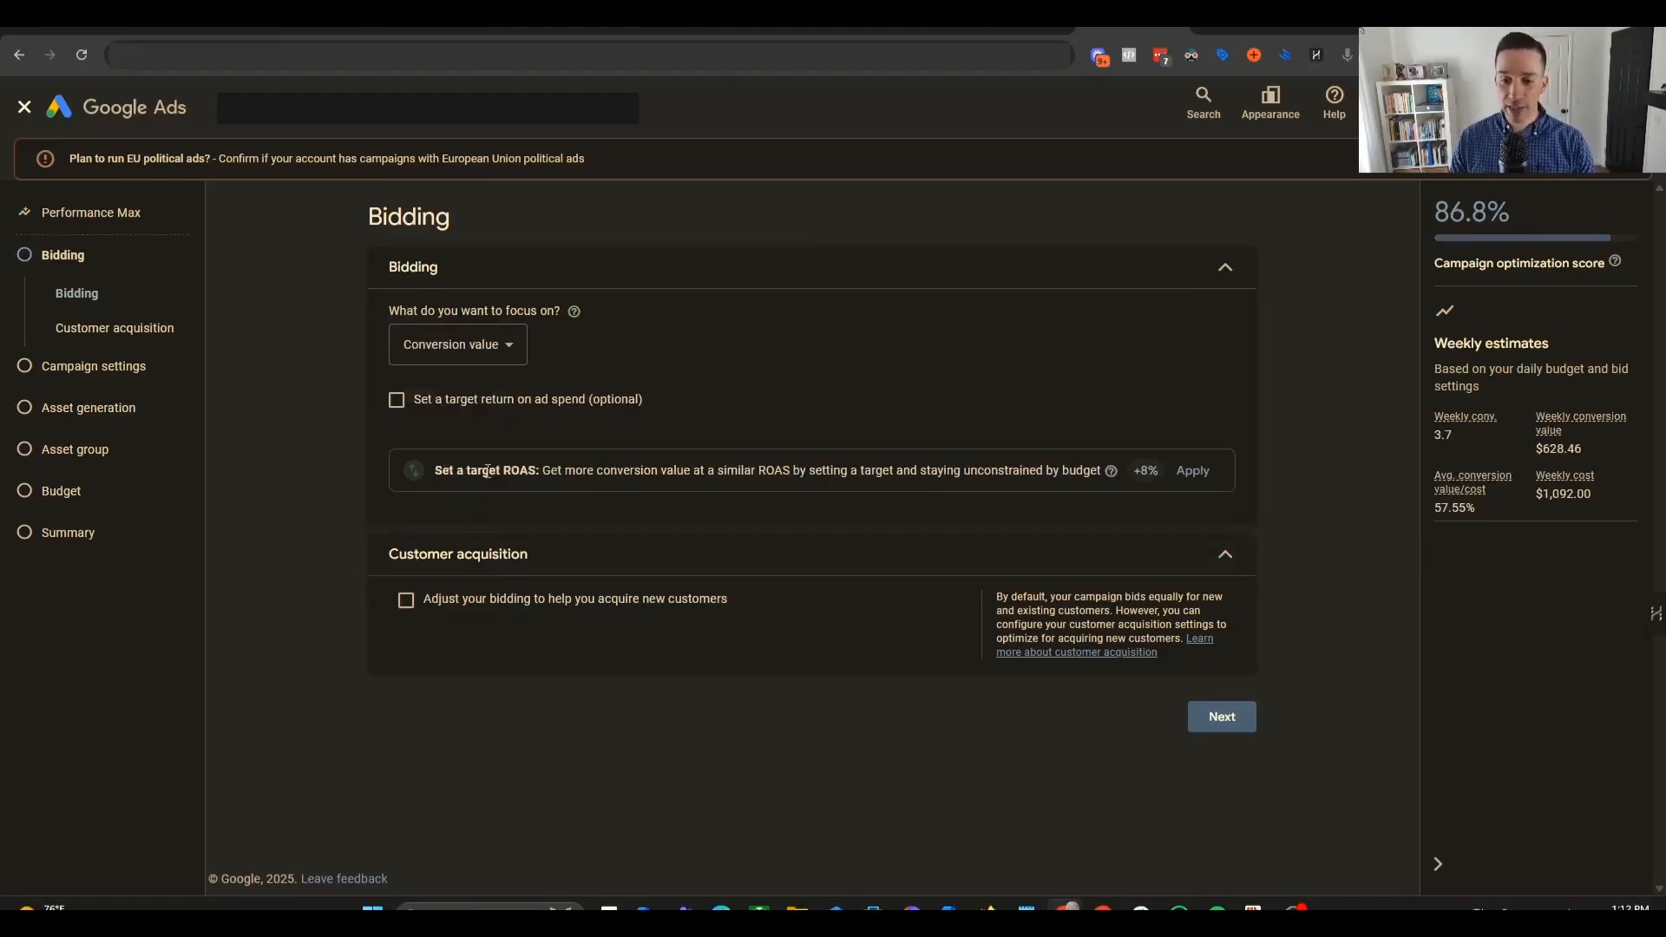
- Enable a target return on ad spend and set the target ROAS to 300%
click(396, 401)
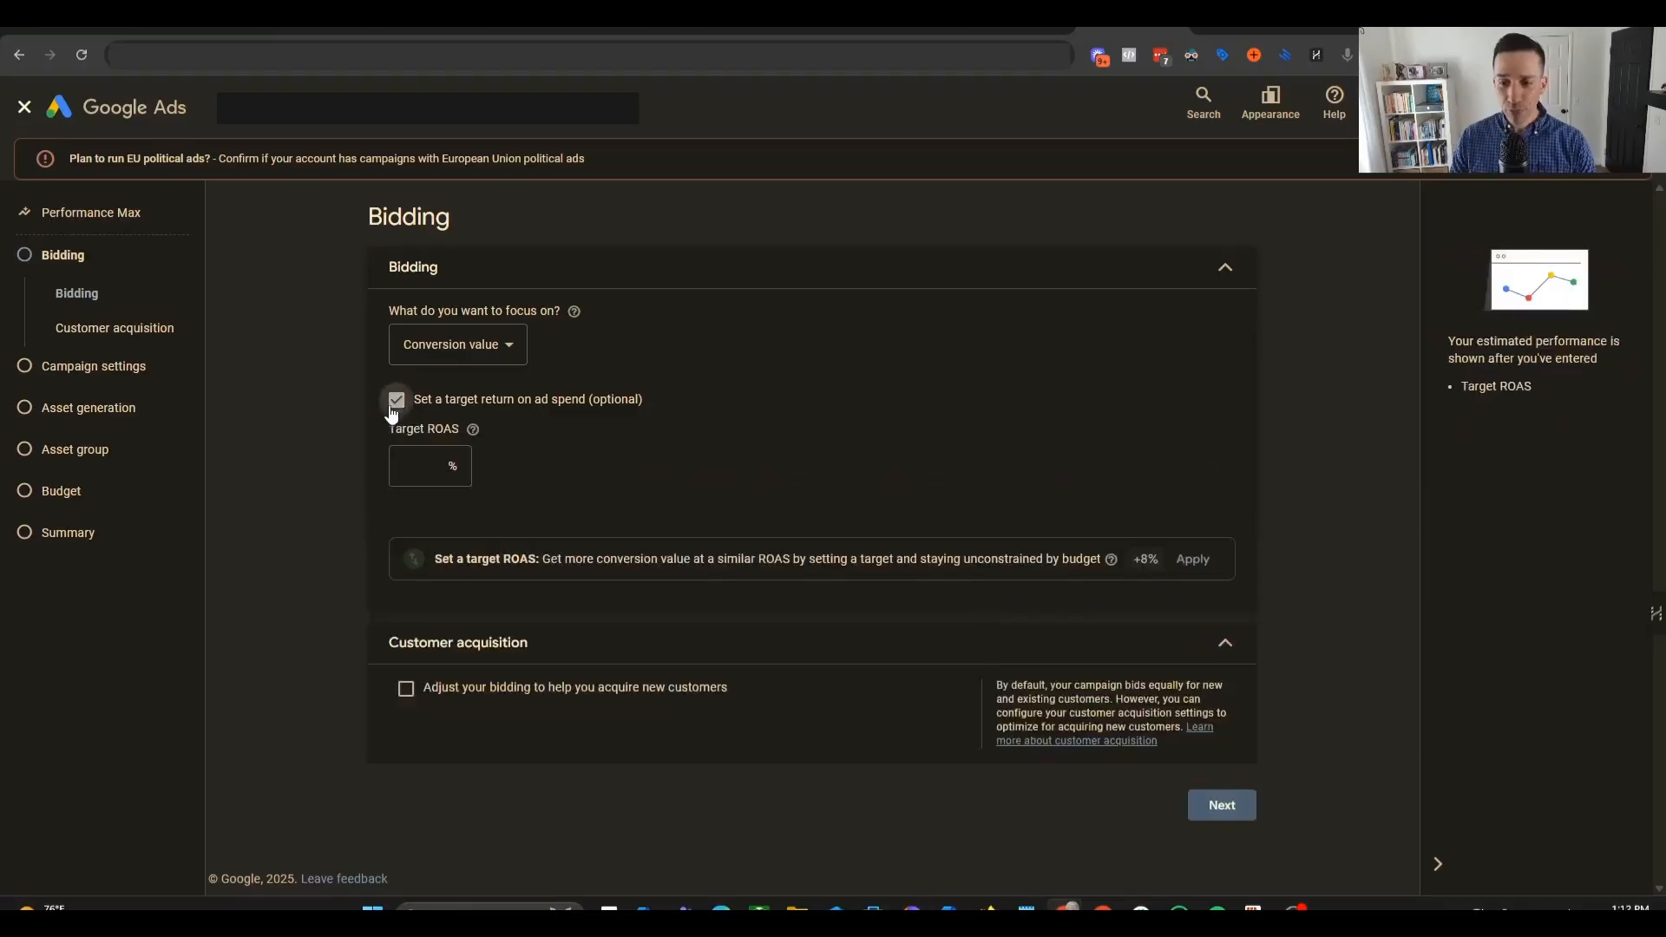
click(436, 470)
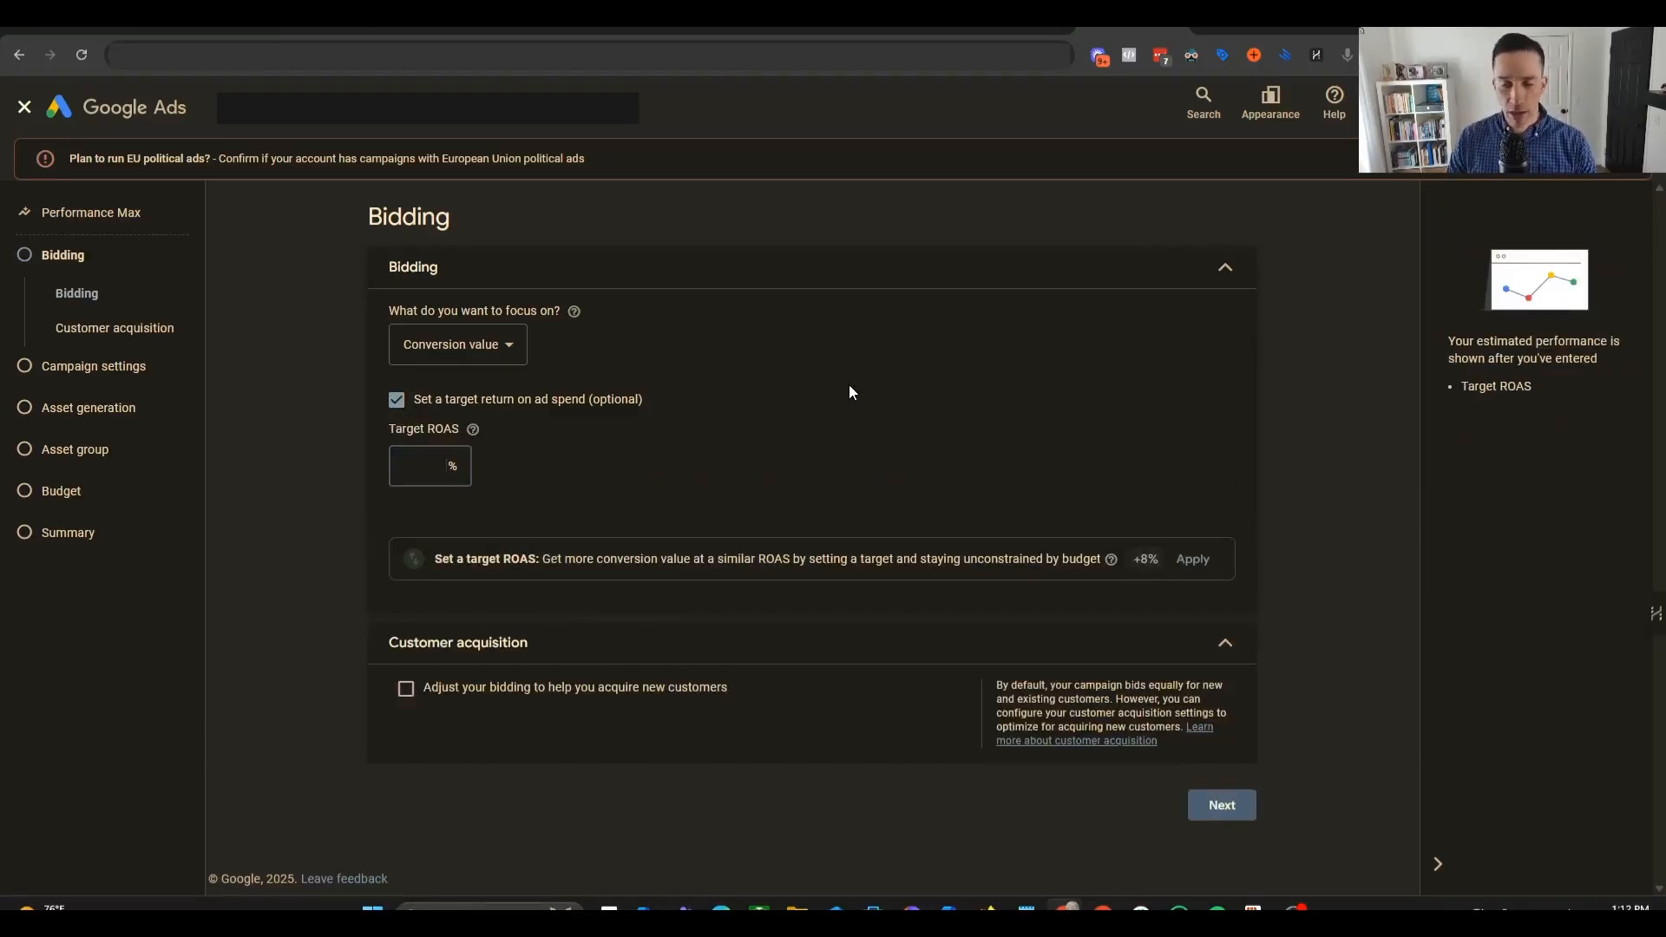
text(300)
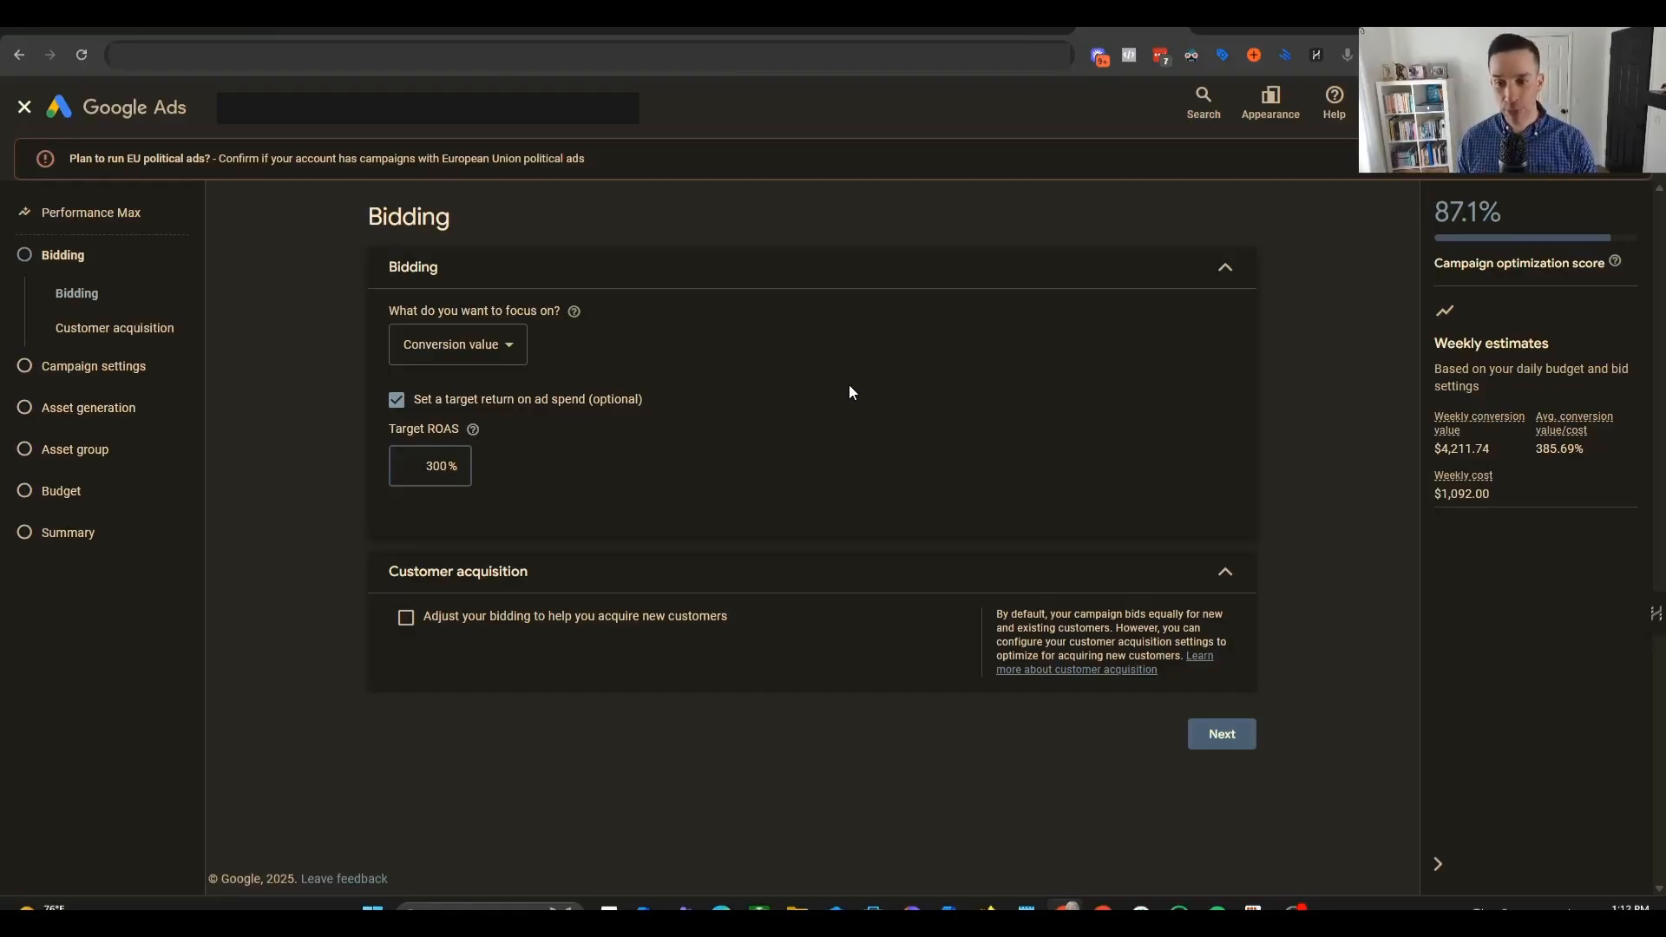
- Turn off the target return on ad spend and set the bidding focus to Conversions
click(397, 399)
click(510, 354)
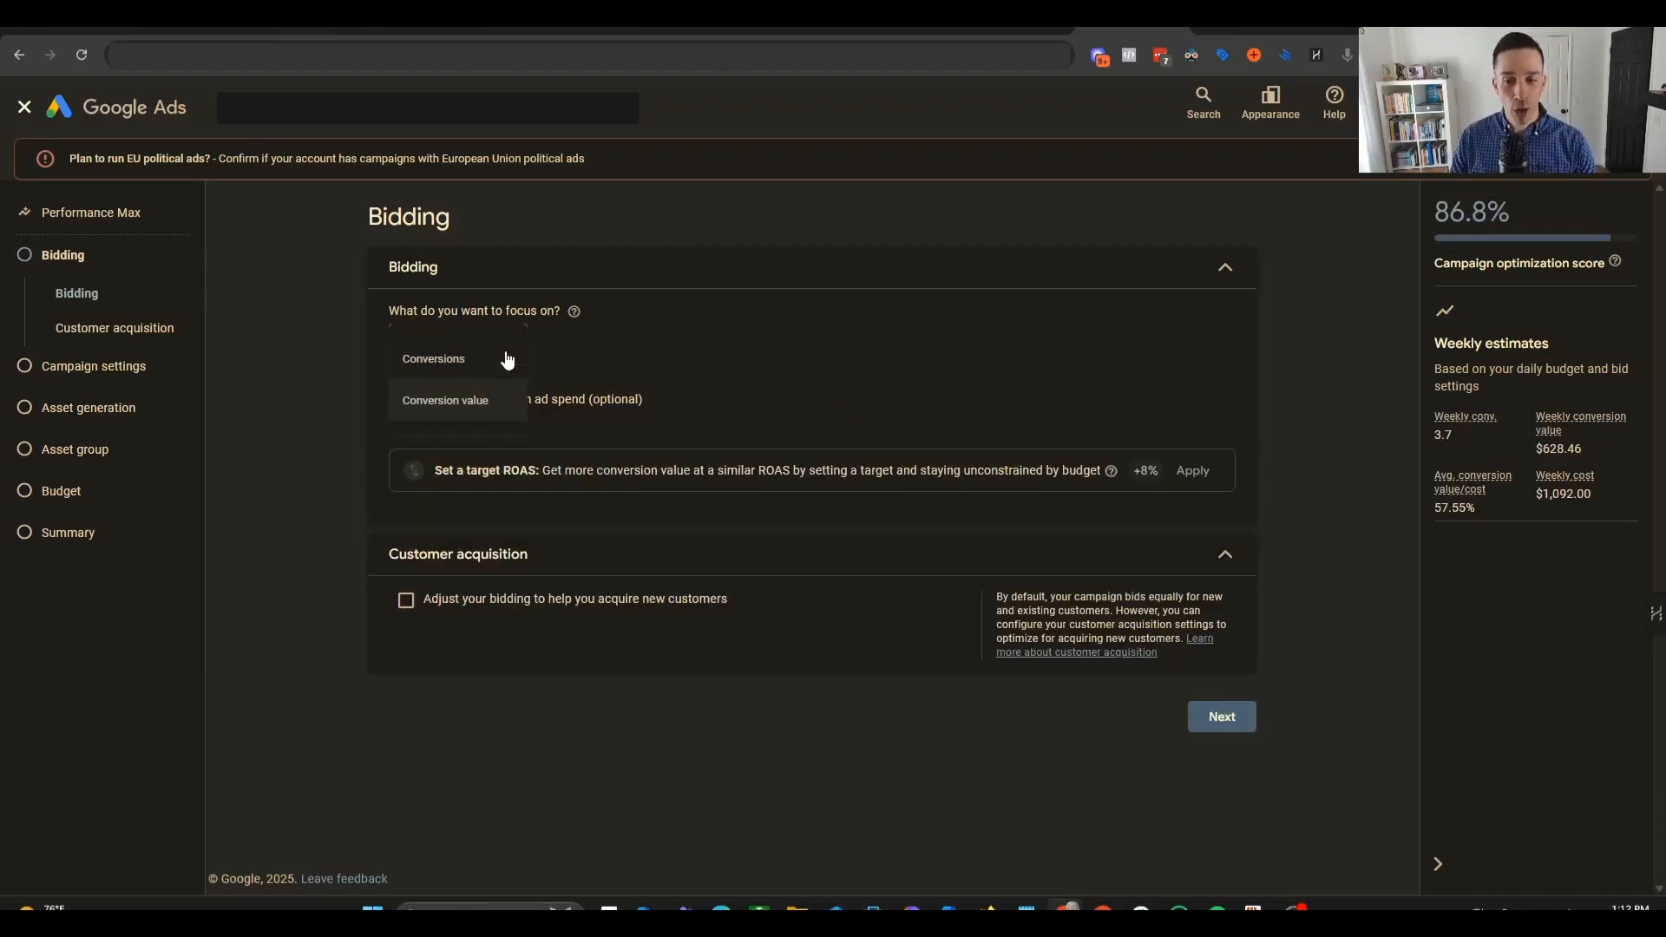
click(457, 369)
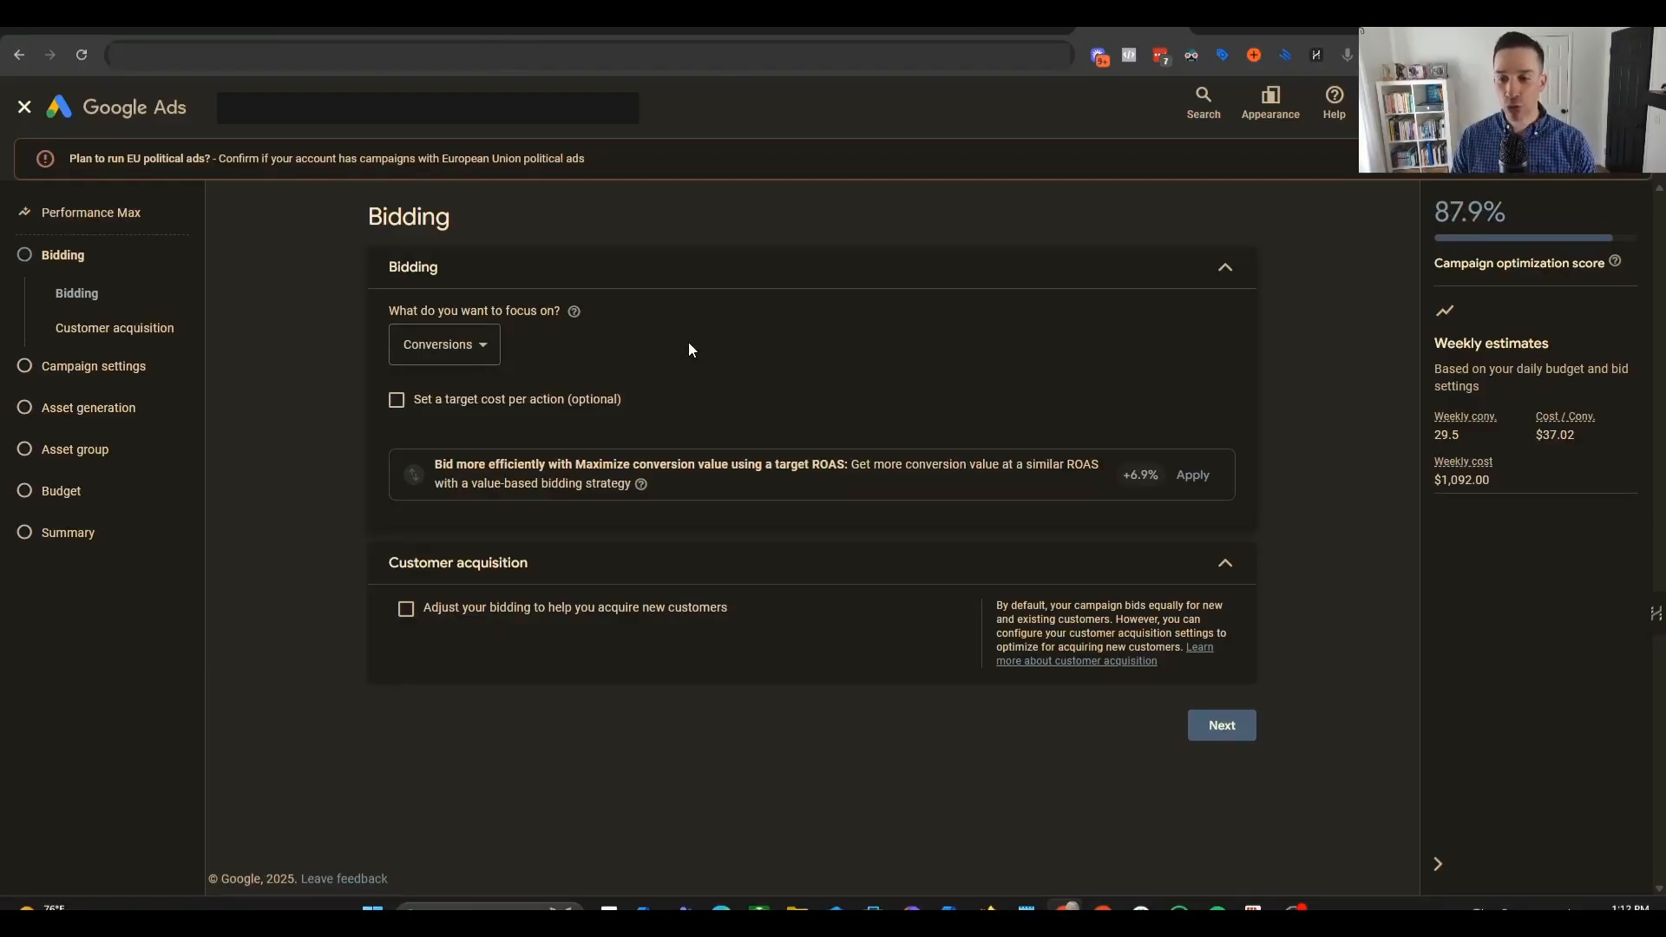
- Try a target cost per action of $60, clear the amount and turn the target off again
click(397, 400)
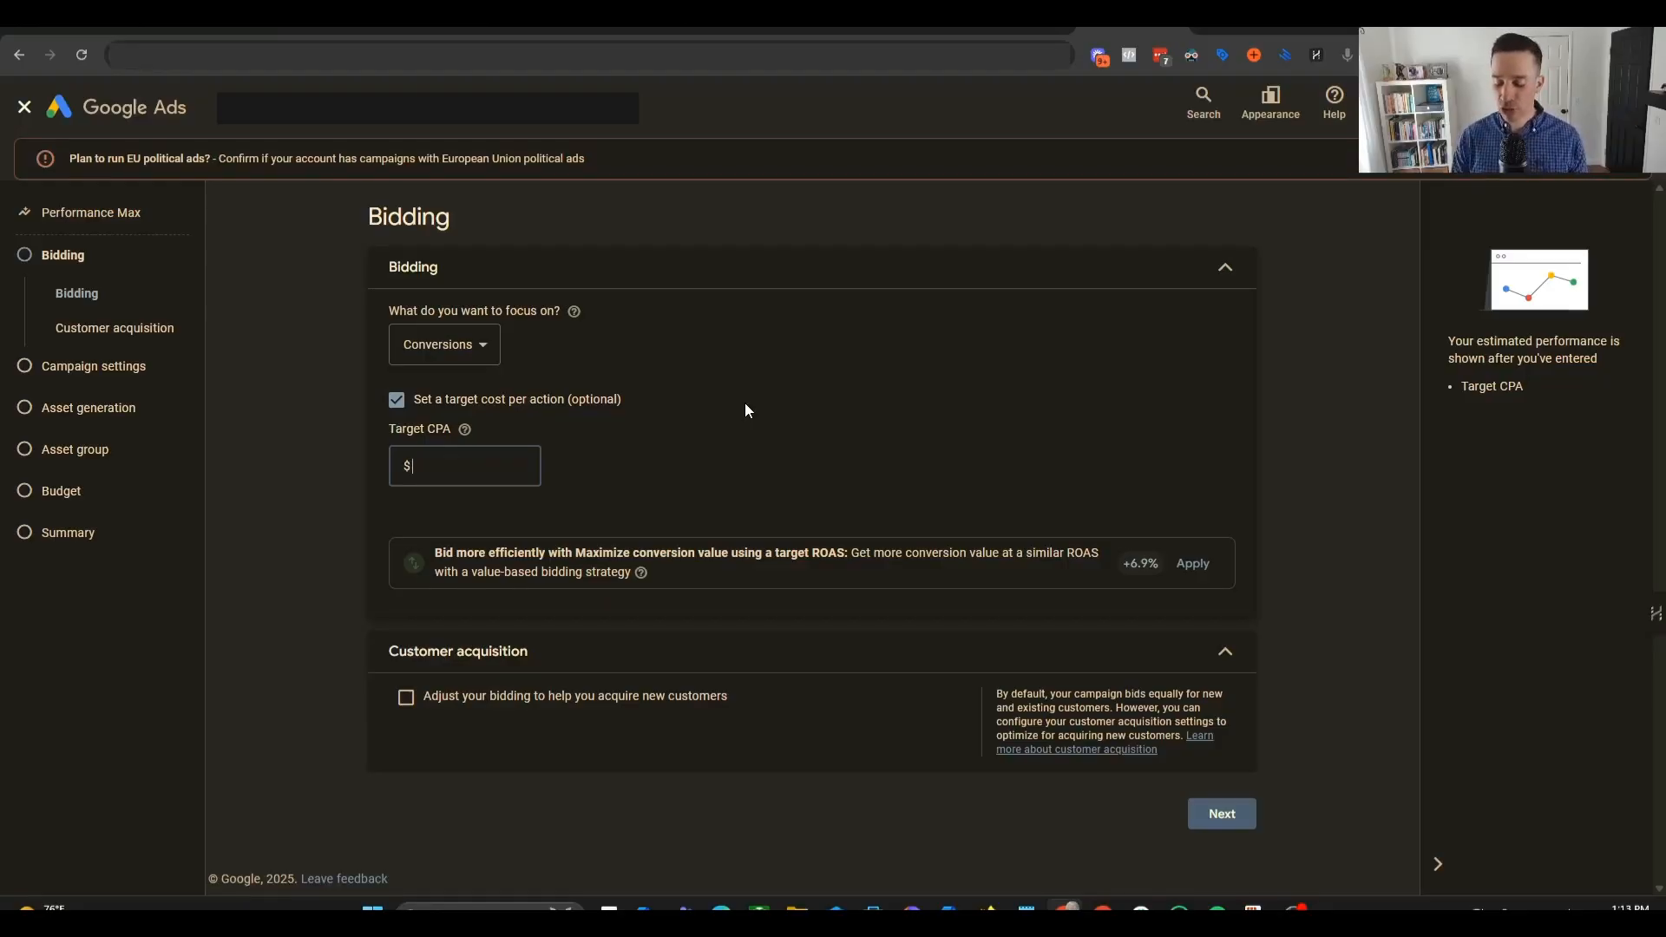
text(60)
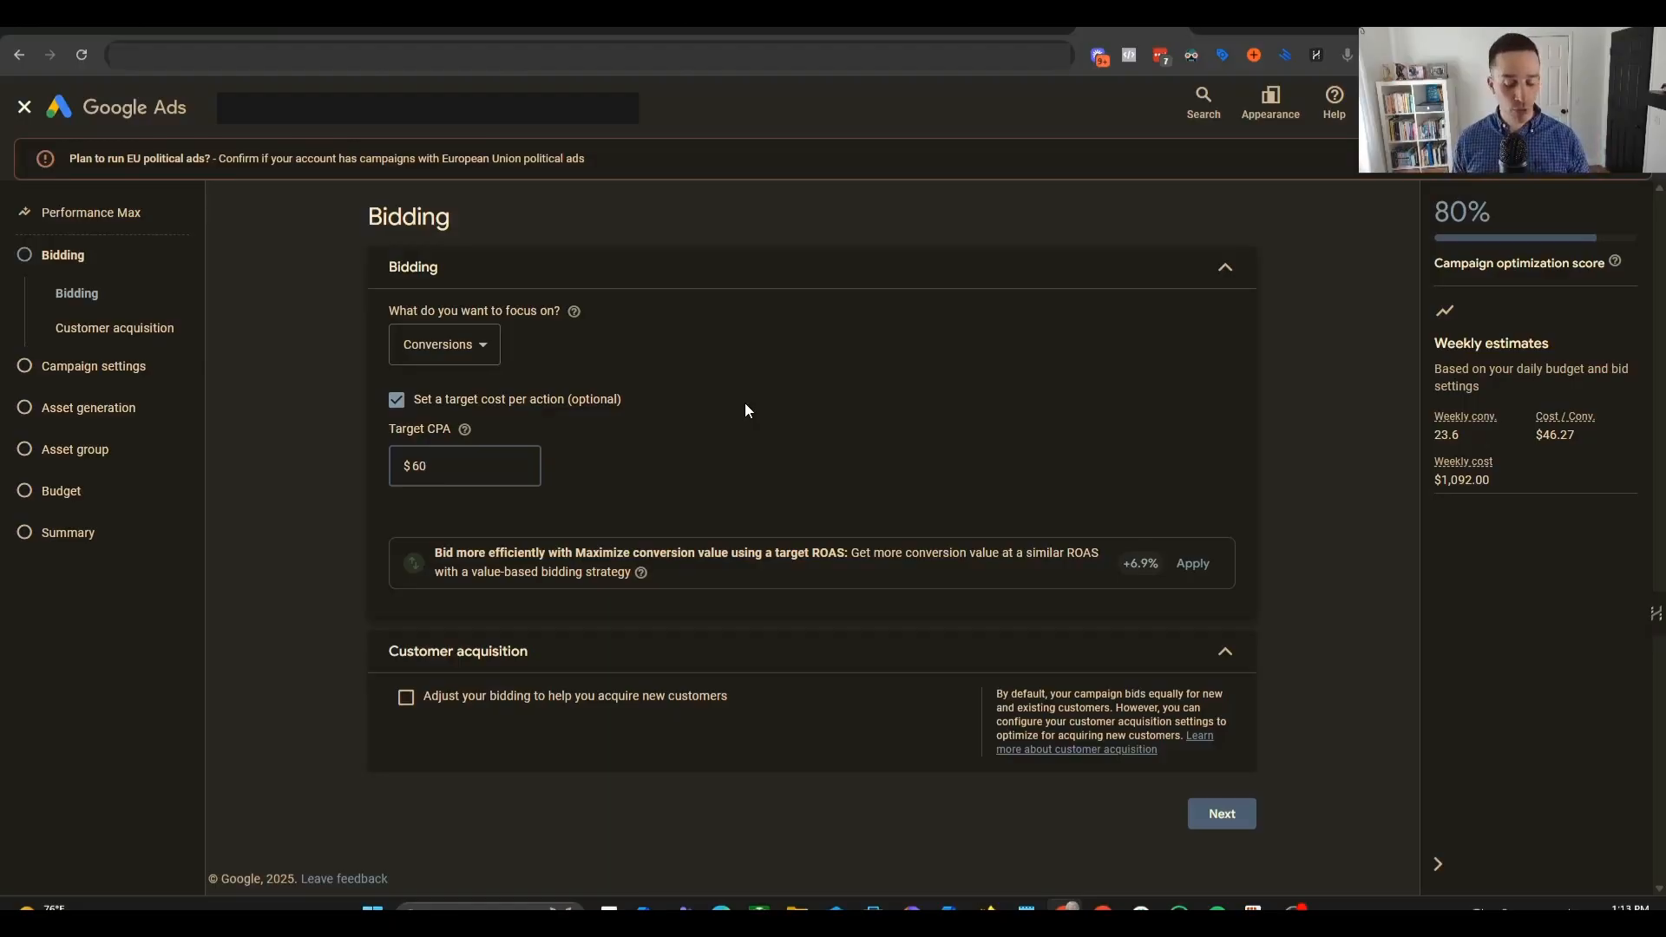
key(BackSpace)
key(BackSpace)
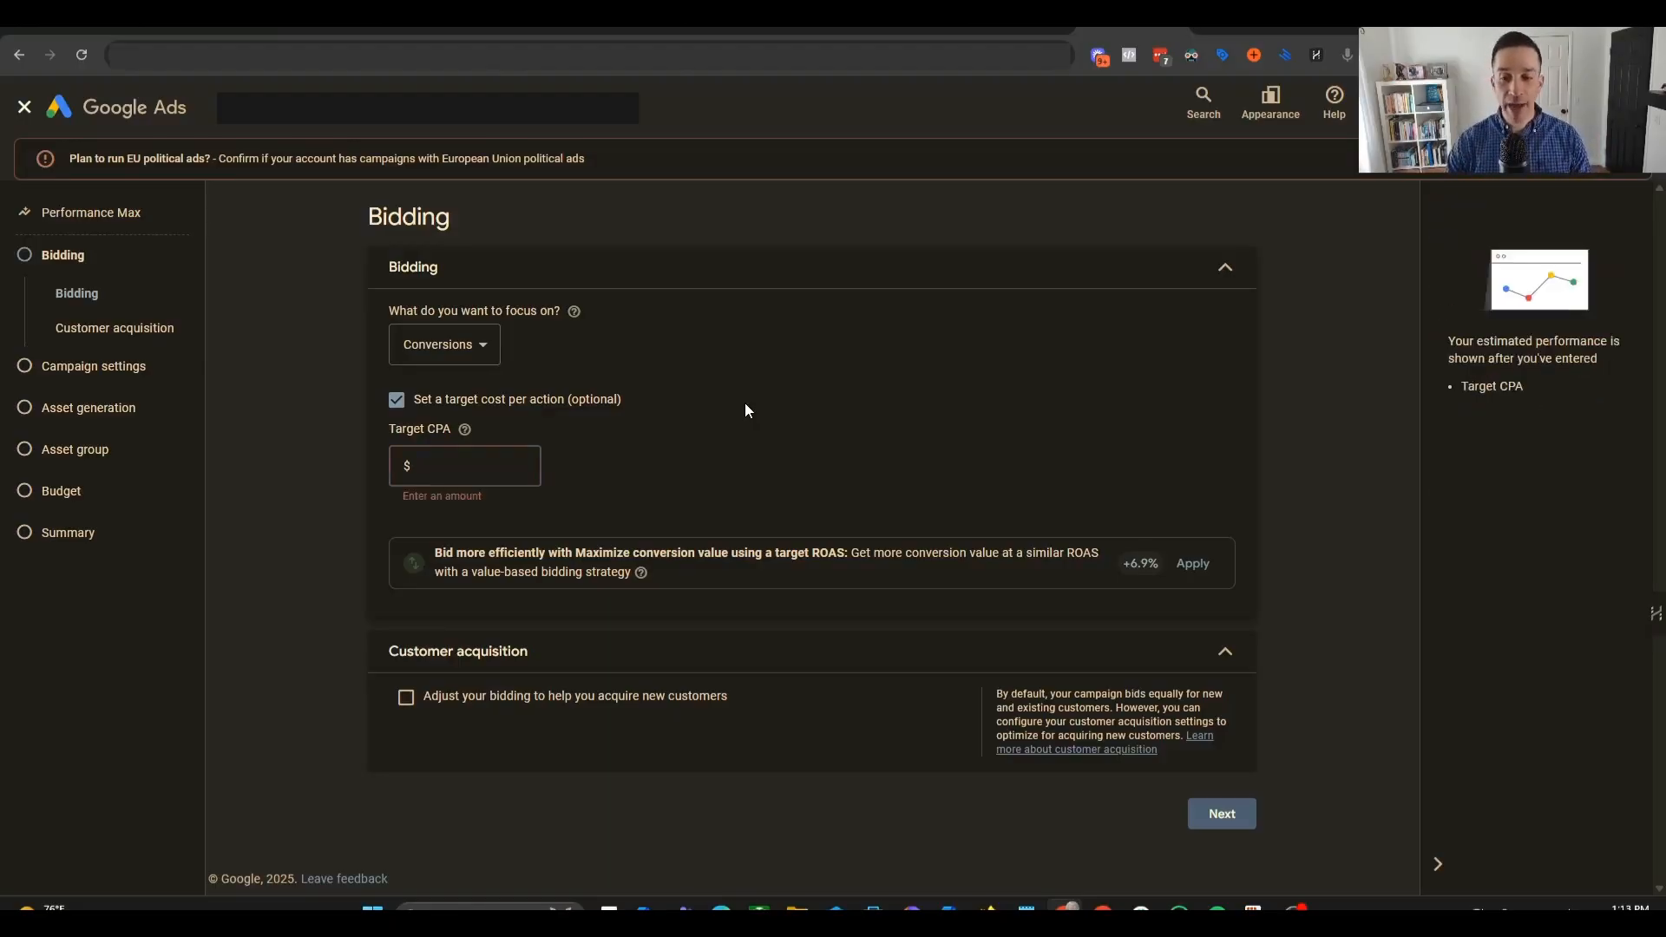
click(397, 400)
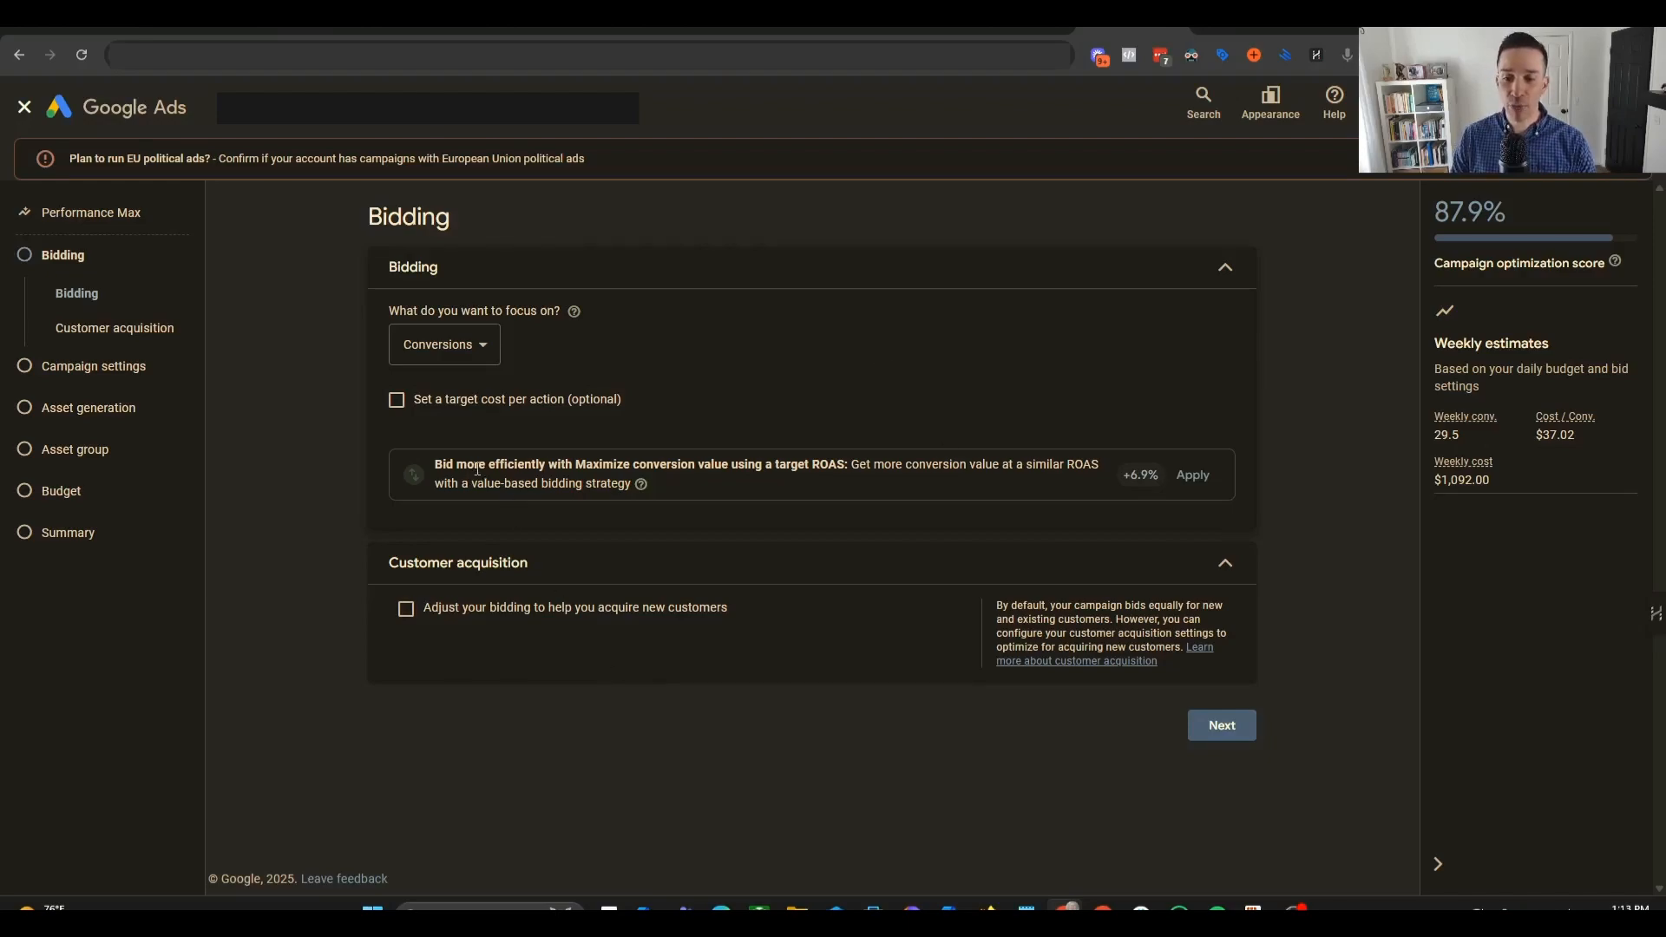
- Read the target ROAS bidding recommendation and the explanation of how customer acquisition settings affect bidding
drag(475, 469, 832, 468)
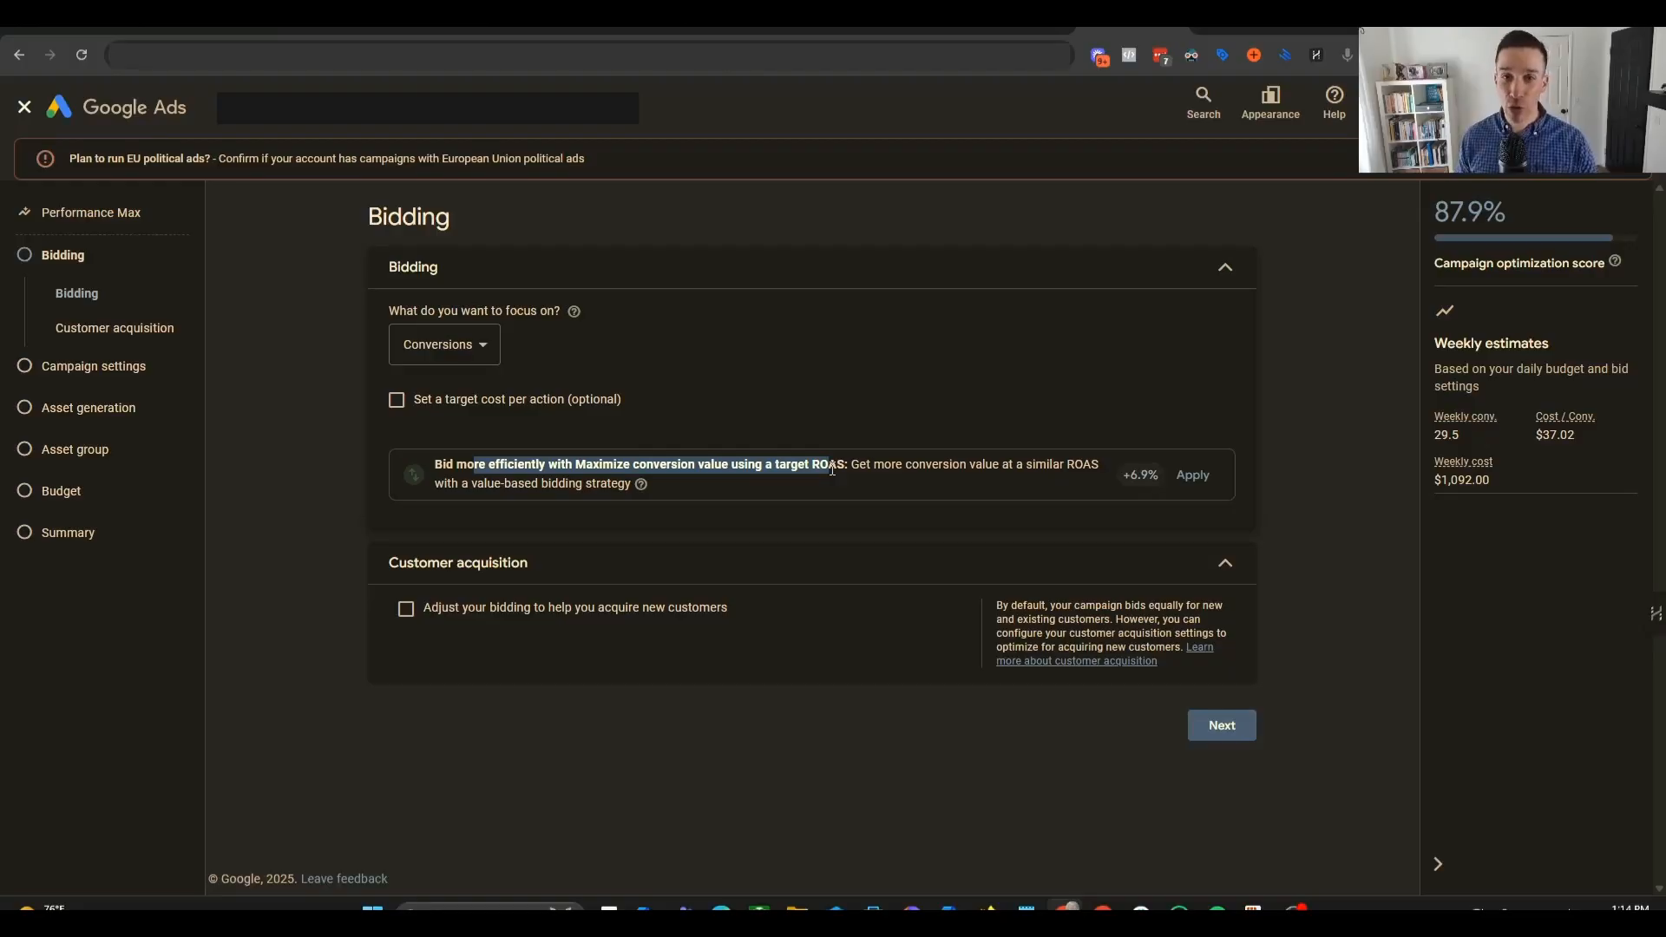
drag(832, 468, 838, 471)
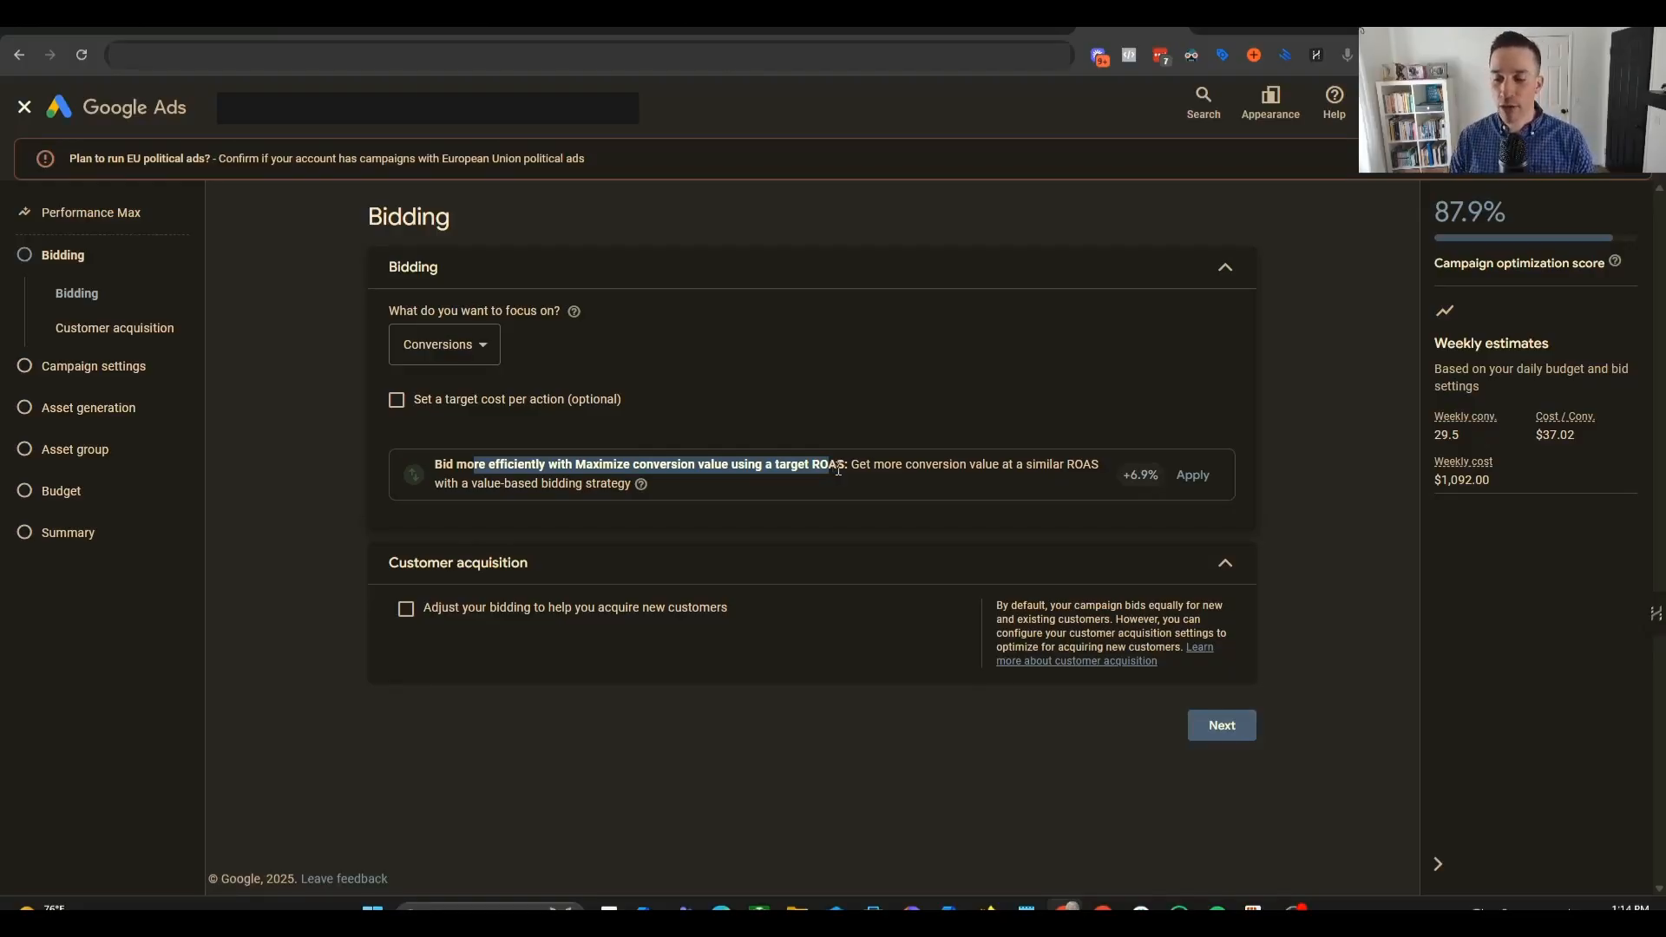
click(321, 501)
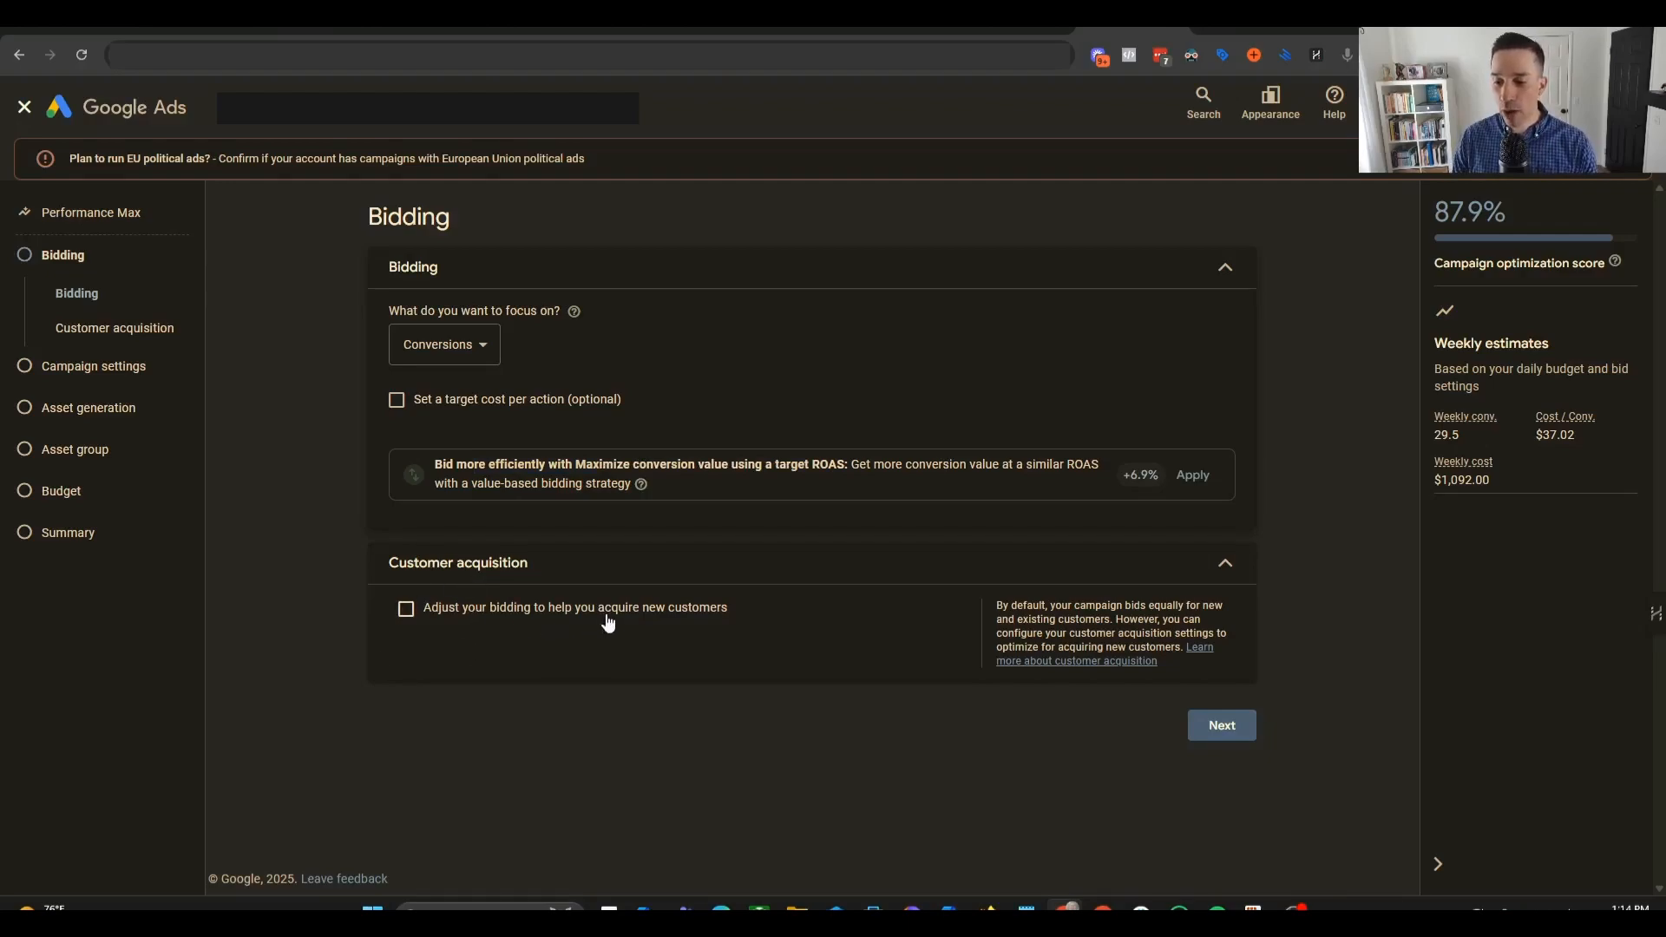
drag(1081, 606, 1208, 608)
drag(1059, 619, 1095, 619)
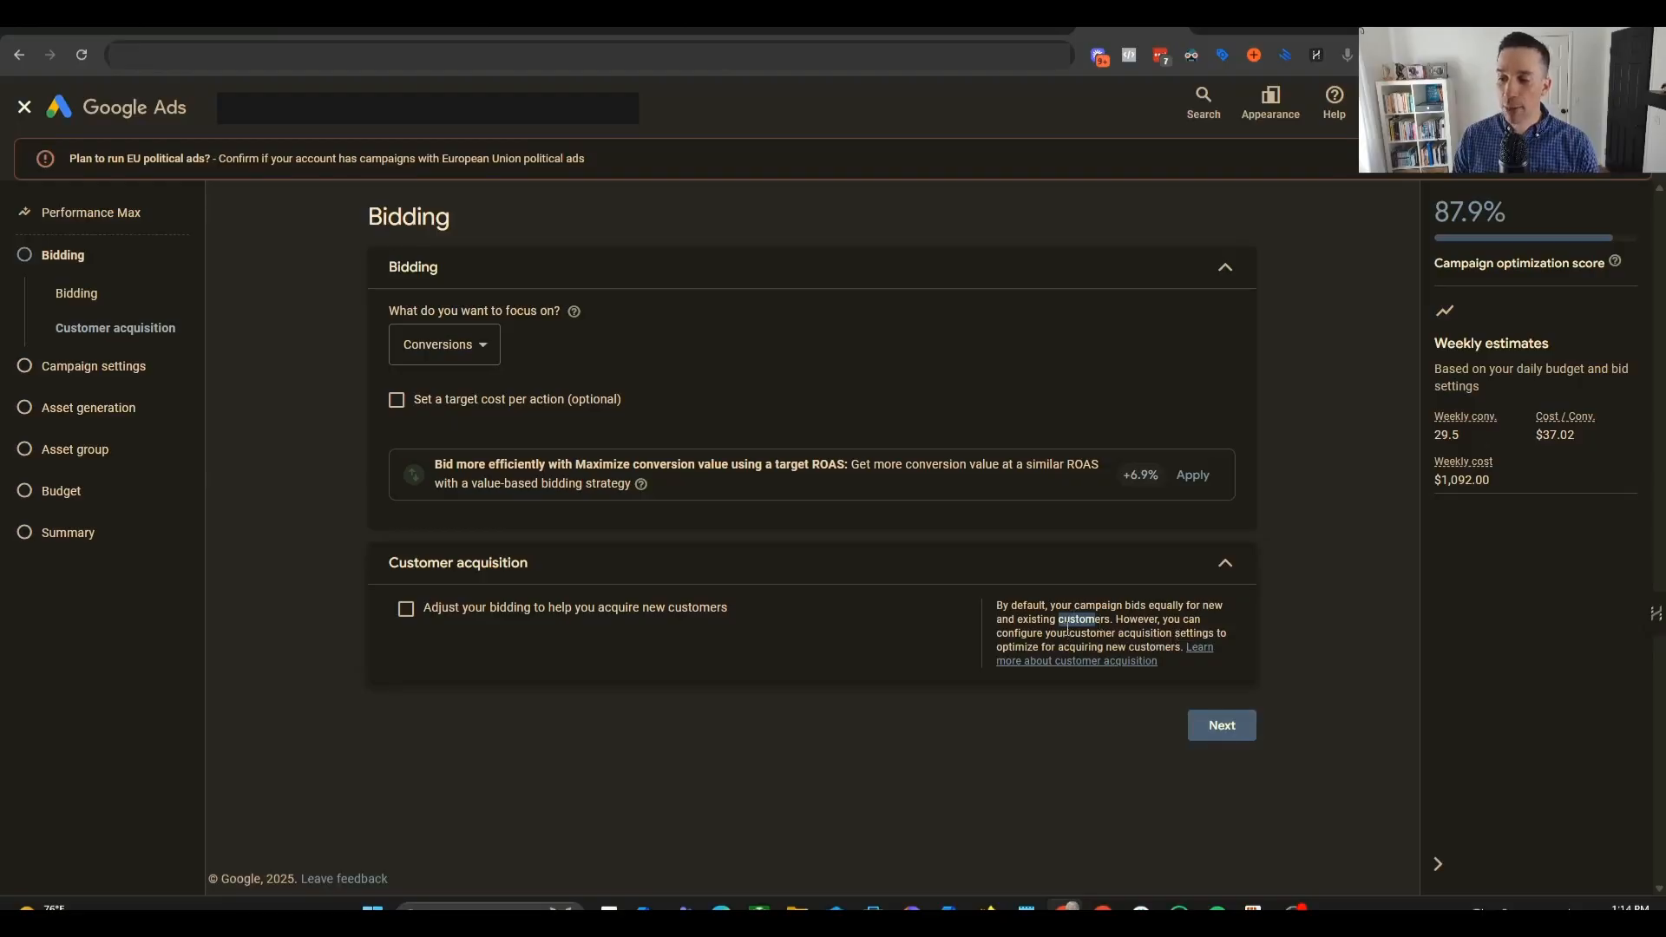
drag(1082, 647, 1180, 647)
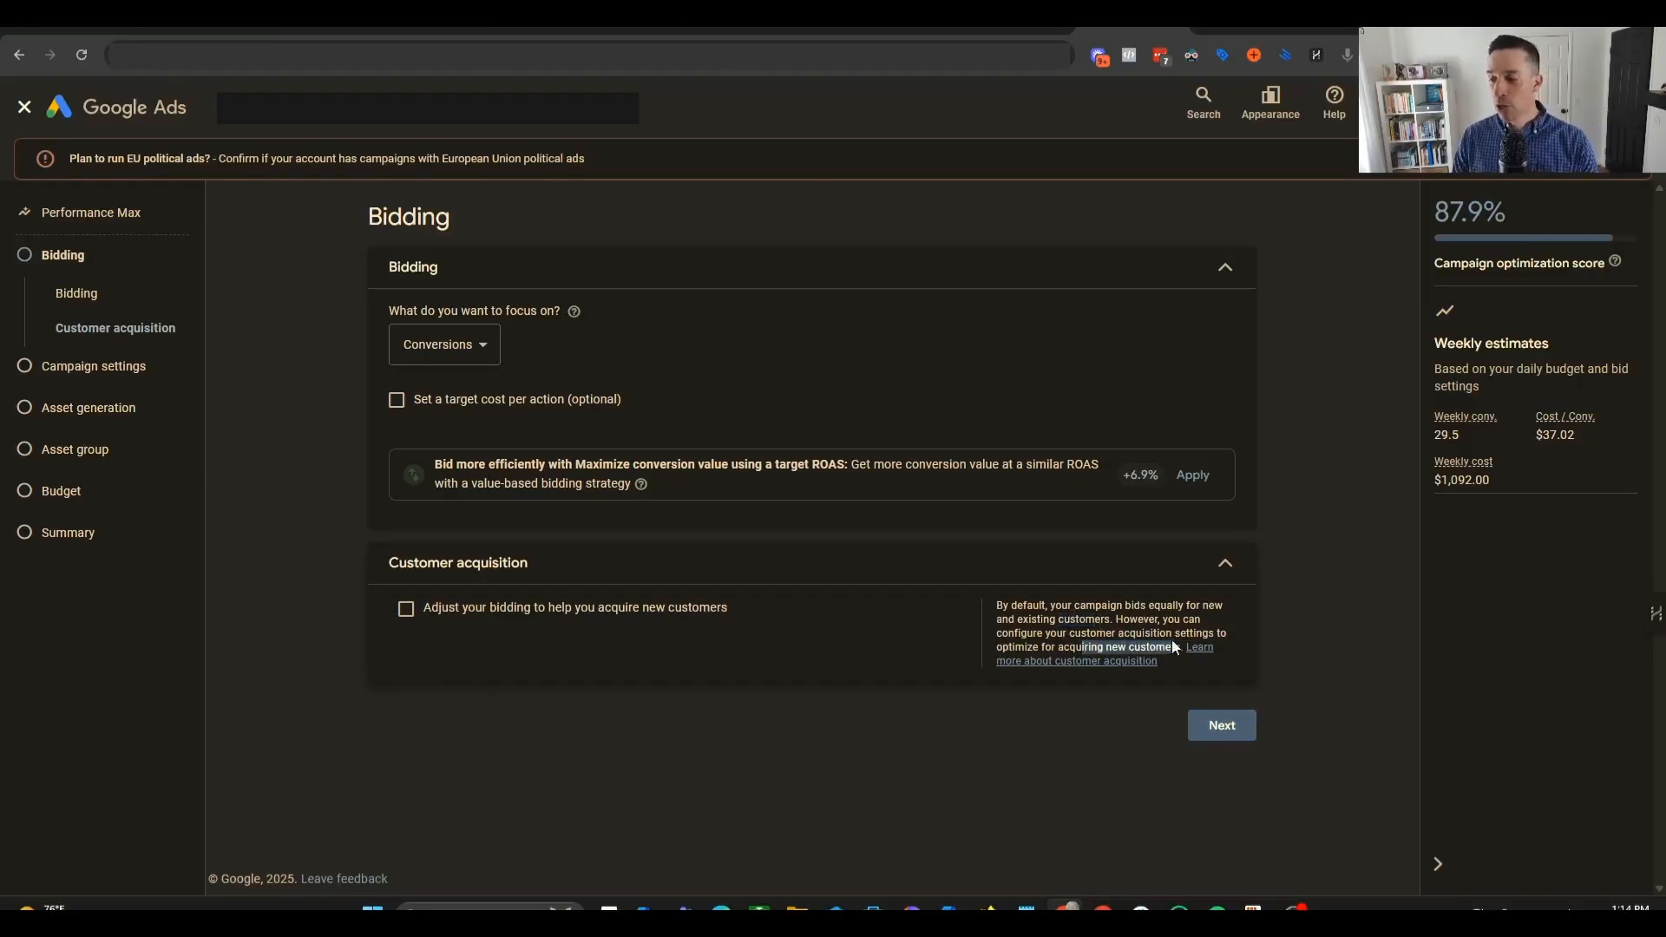
click(1163, 623)
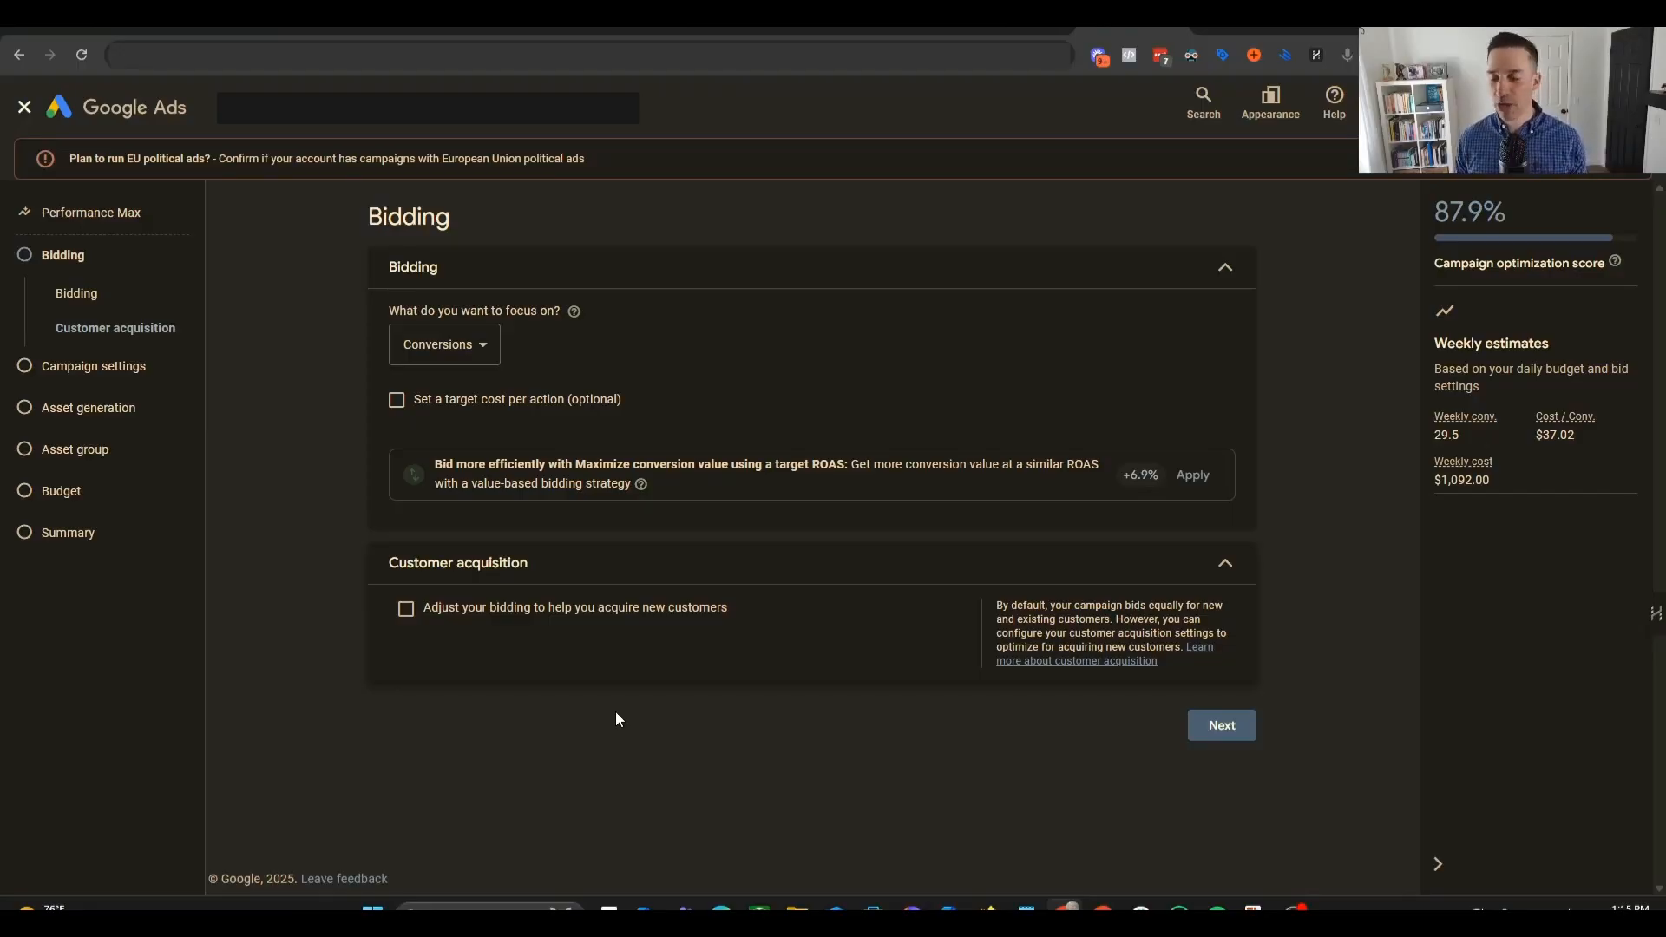
- Try adjusting the bidding to acquire new customers and cancel the proposed bid strategy choice
click(408, 611)
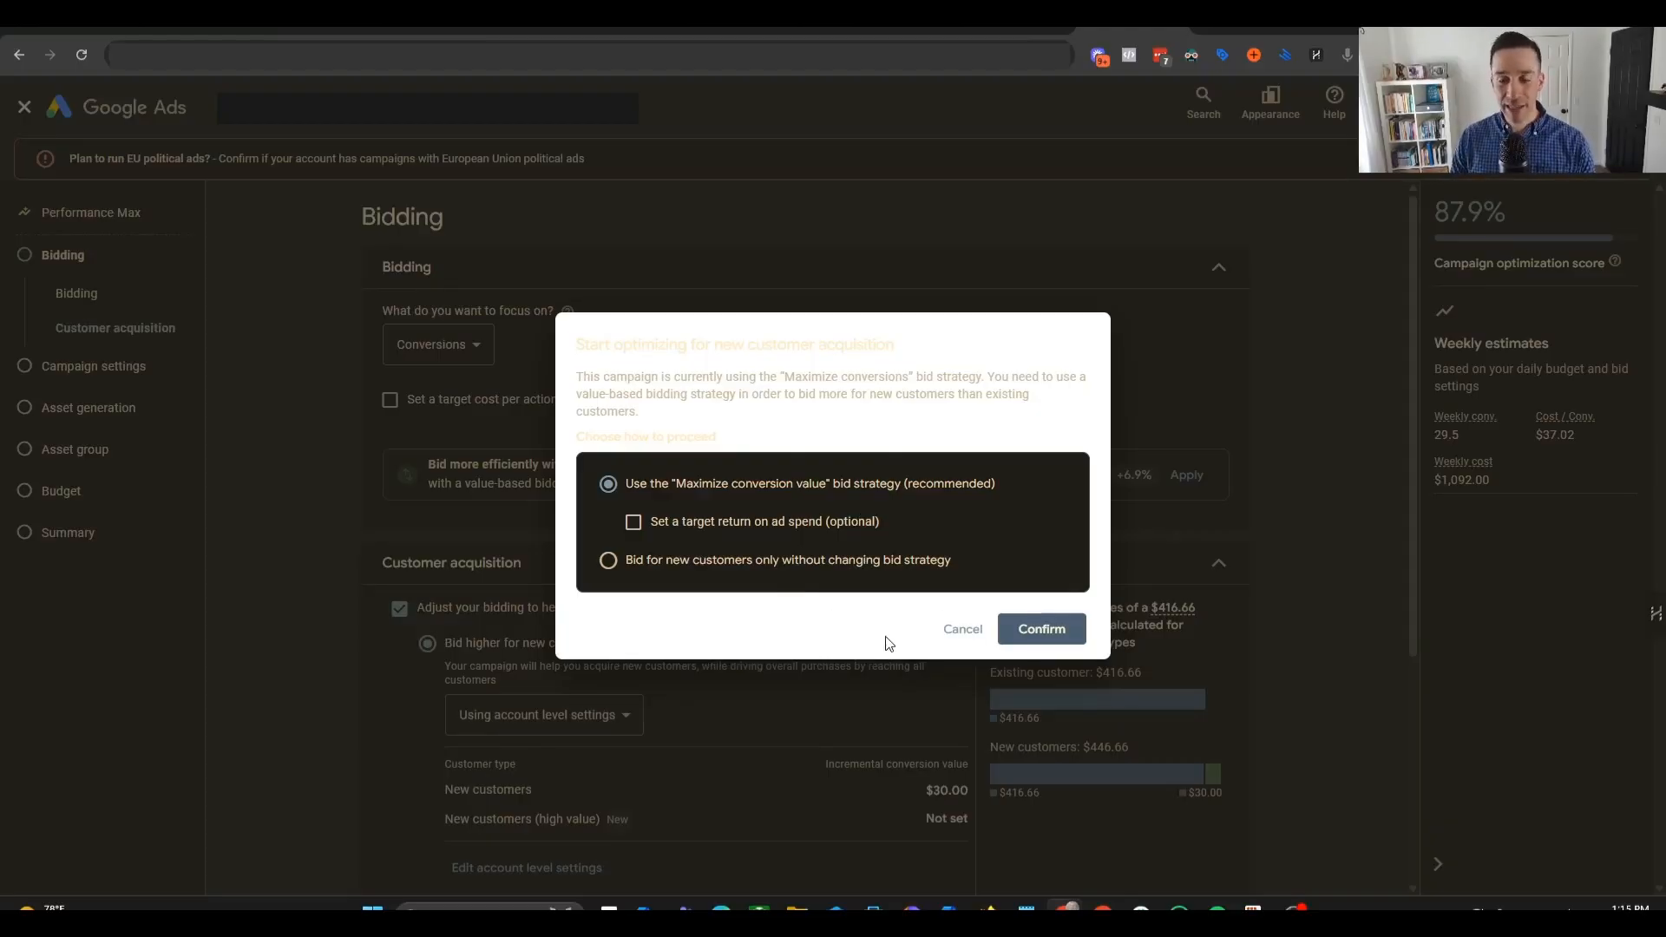
click(962, 630)
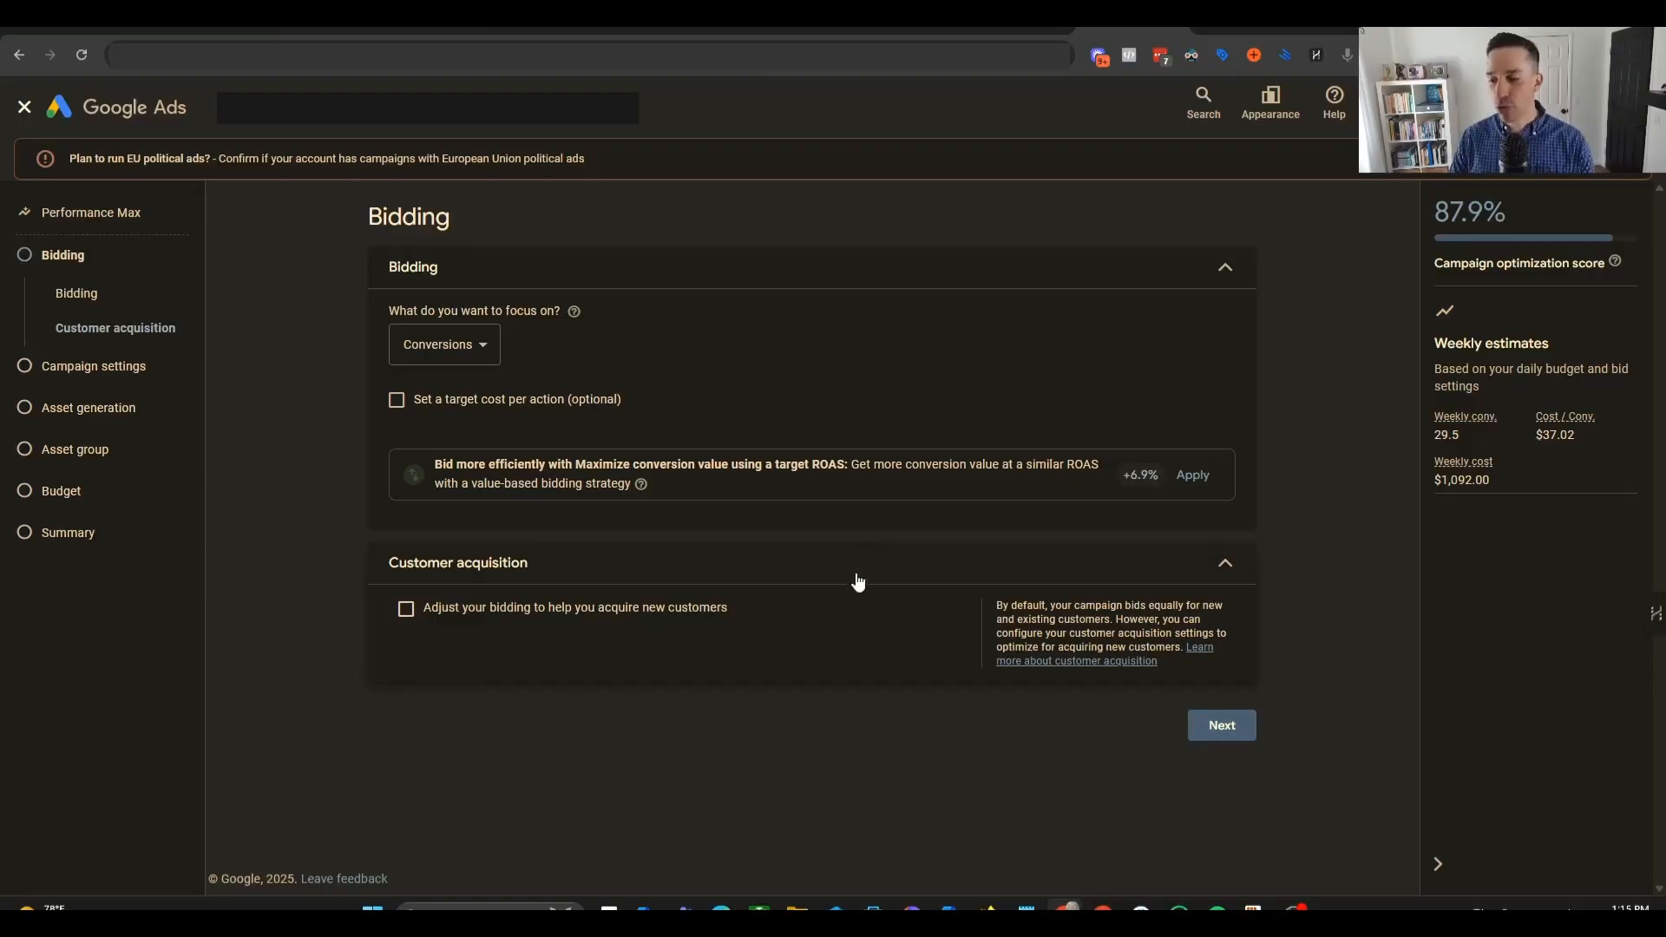
- Proceed to the campaign settings, confirming the identity verification, and set the campaign location to United States
click(1215, 726)
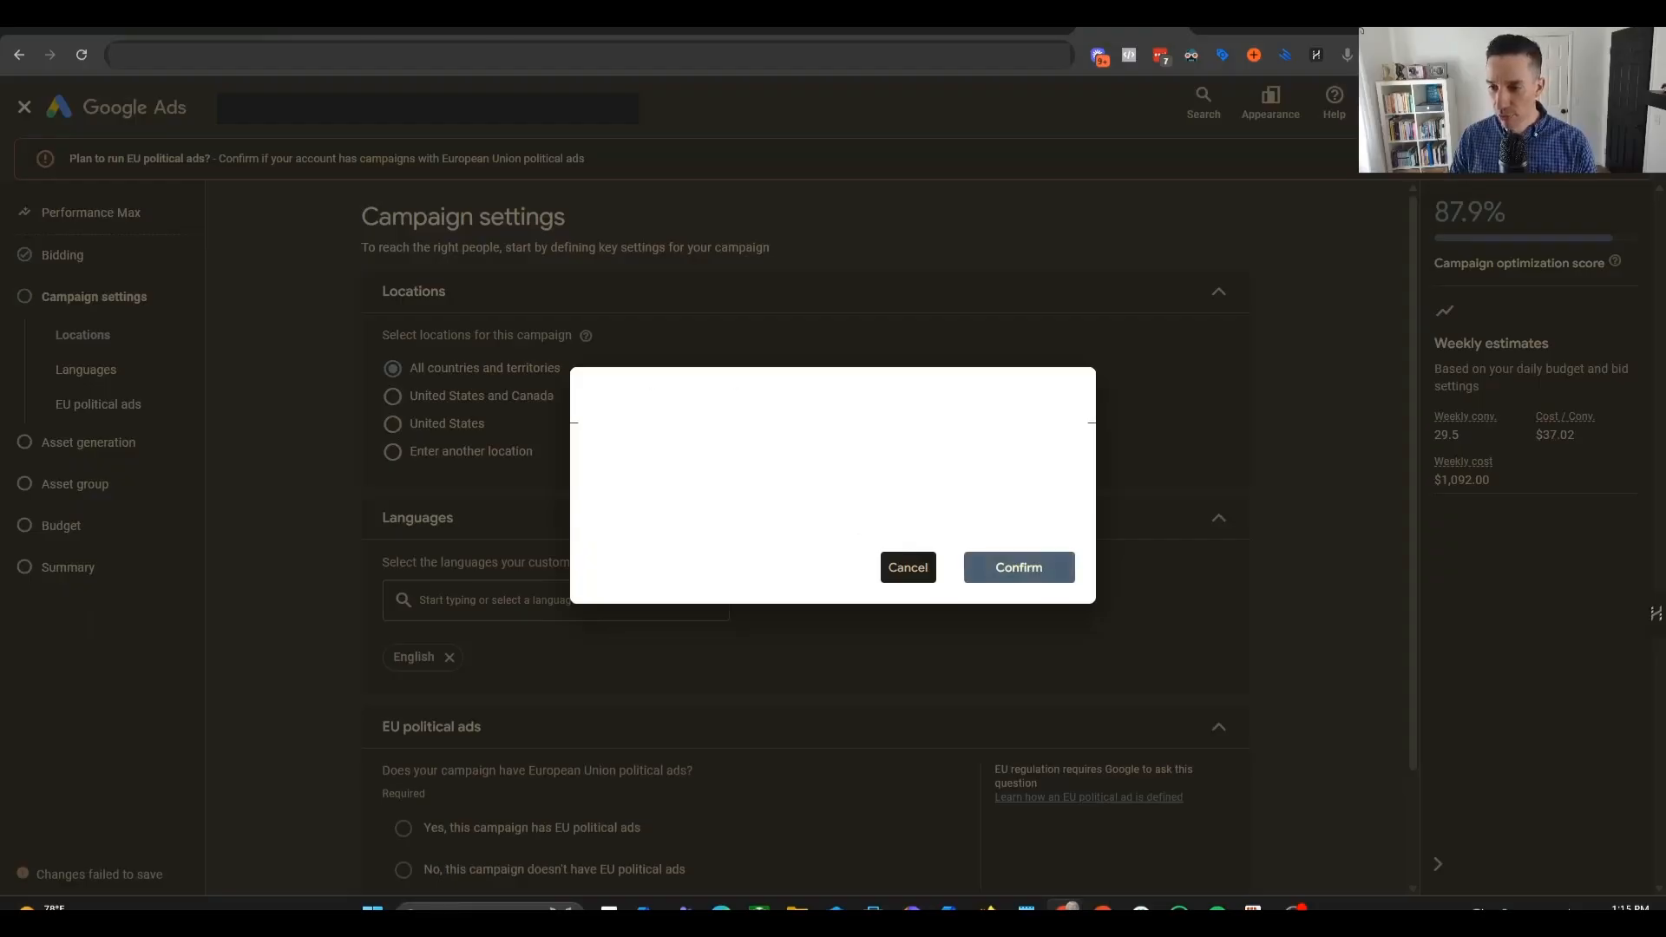
click(1053, 576)
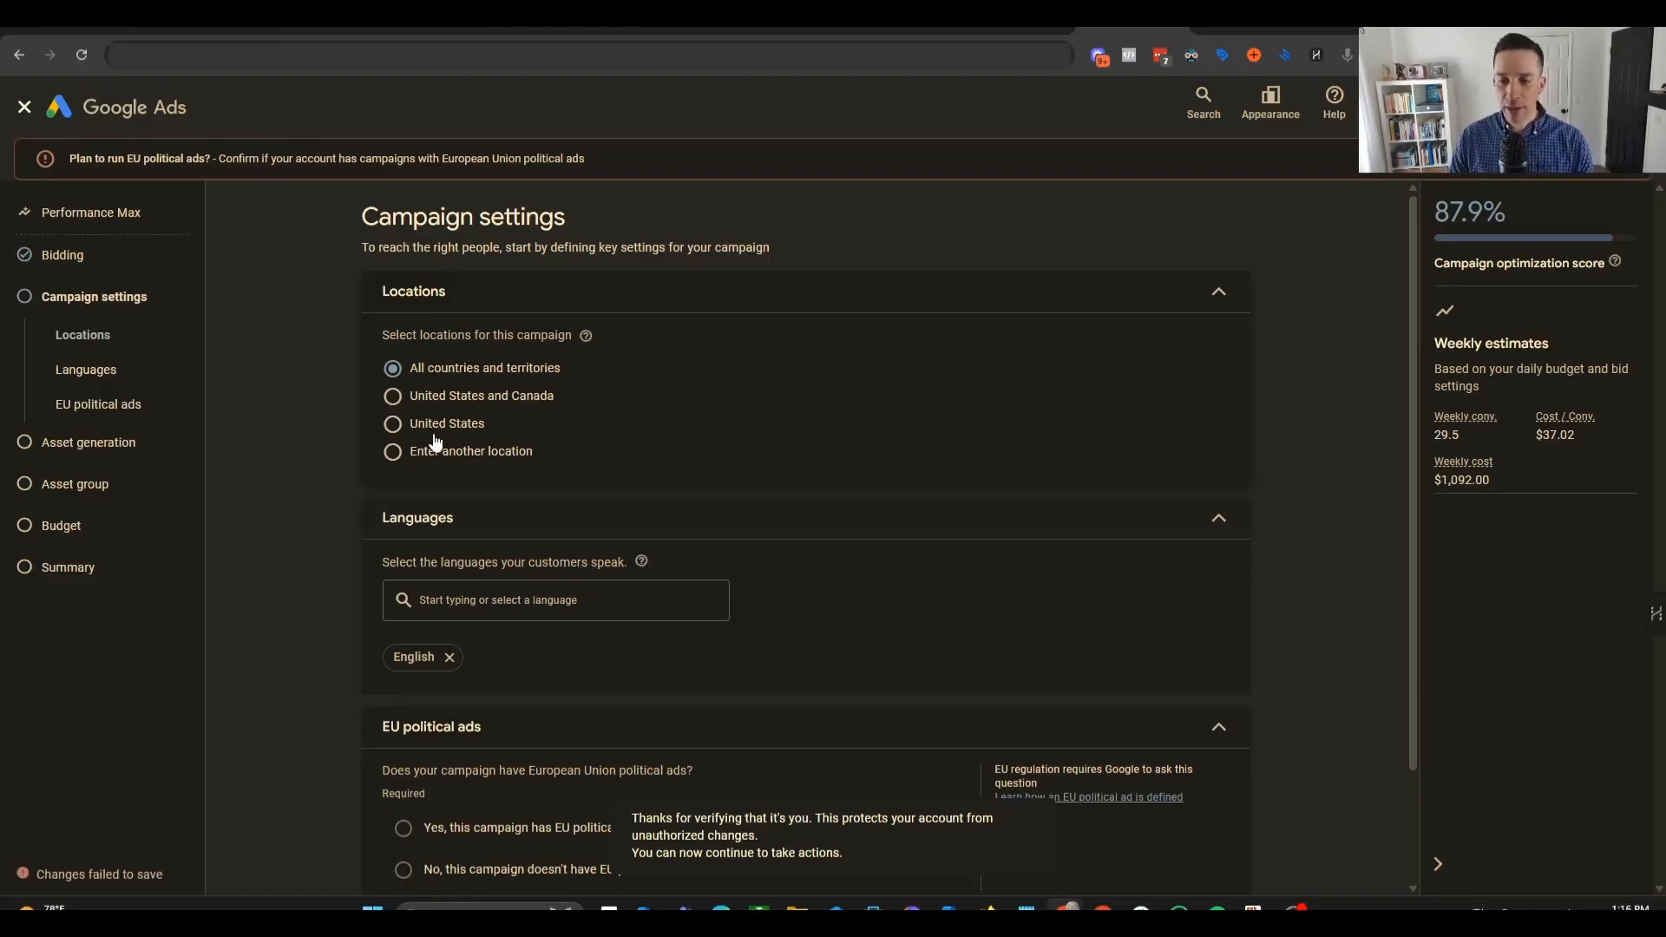
click(392, 424)
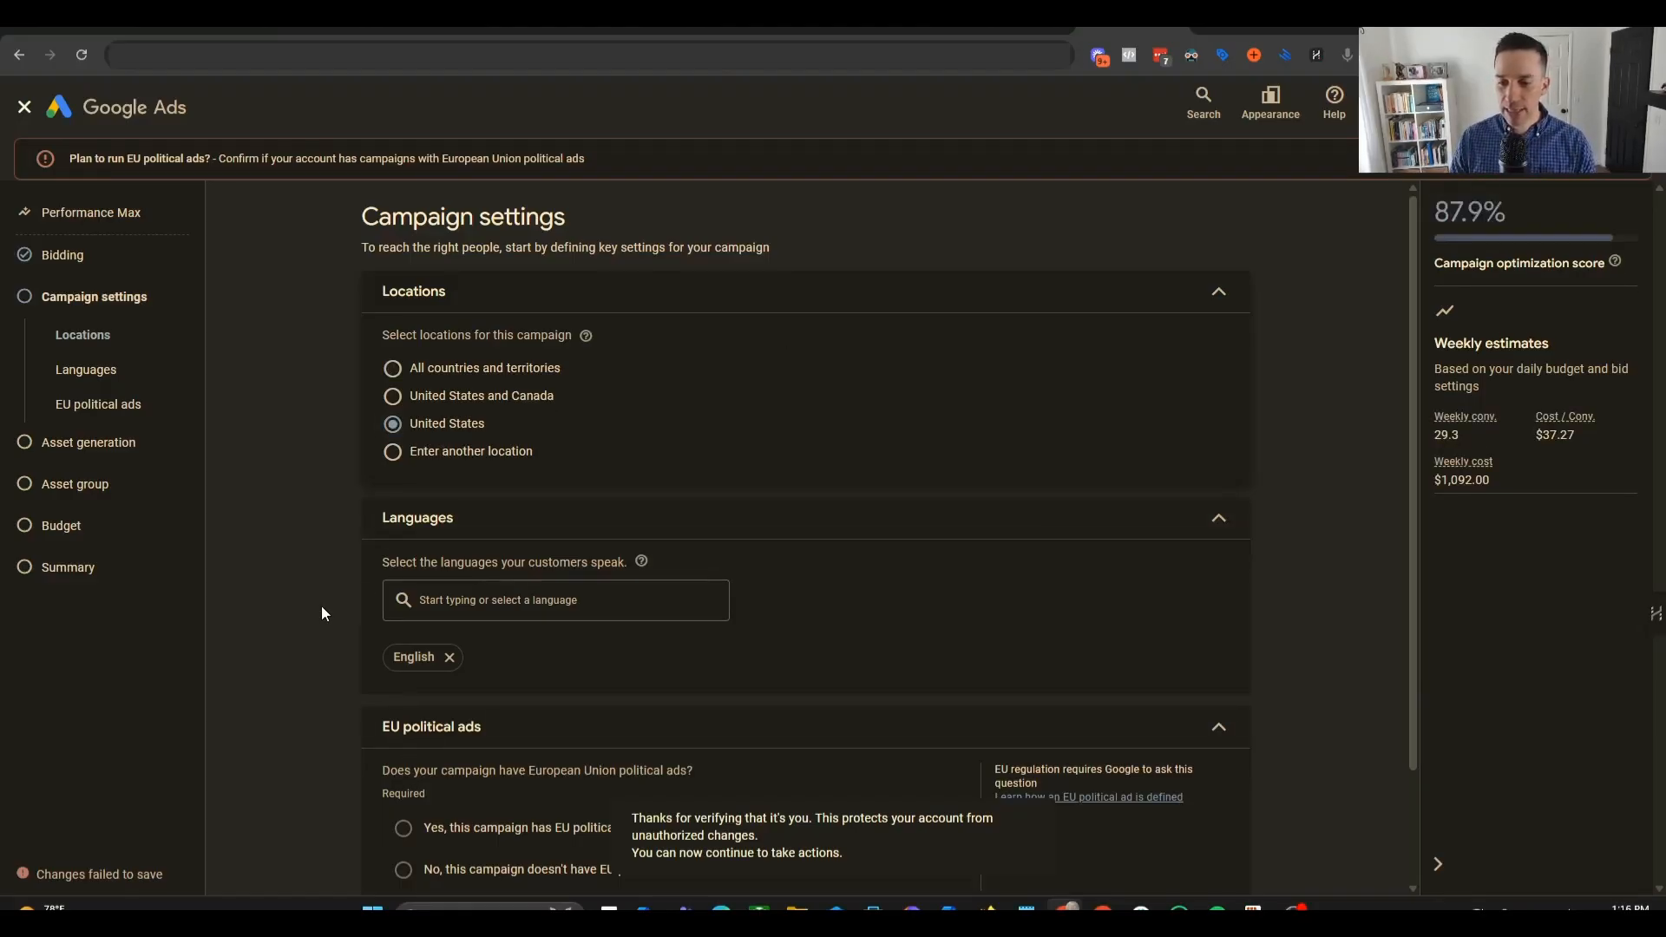
- Declare that the campaign doesn't have EU political ads and that the account isn't planned to run them
scroll(321, 607, down, 3)
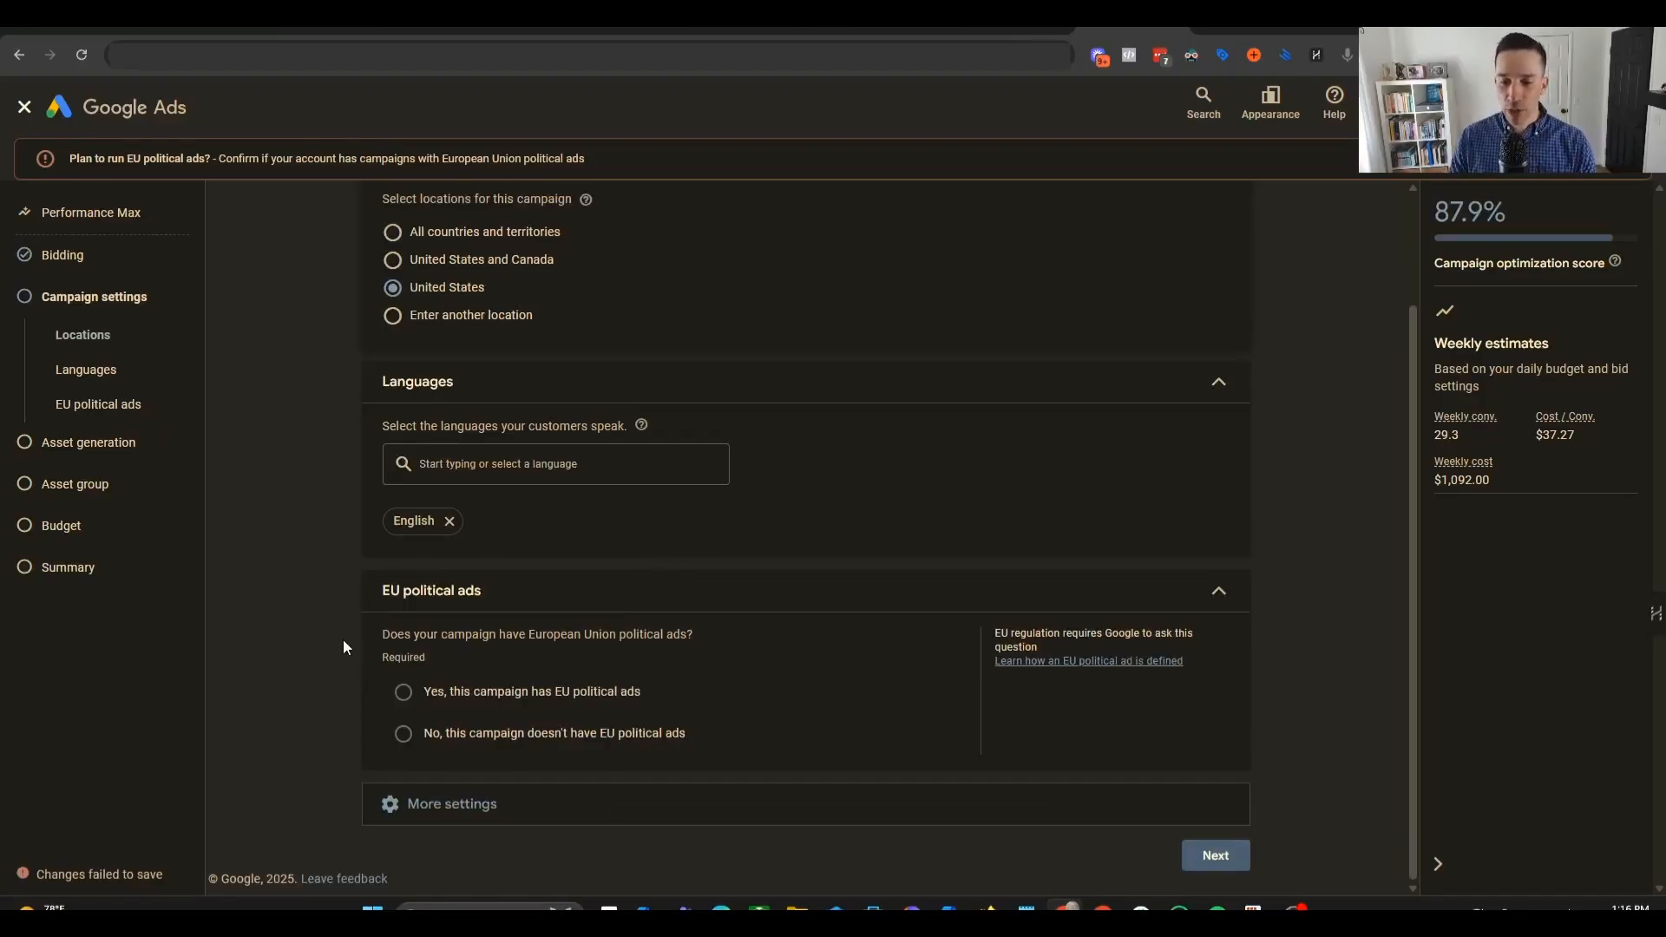
click(441, 731)
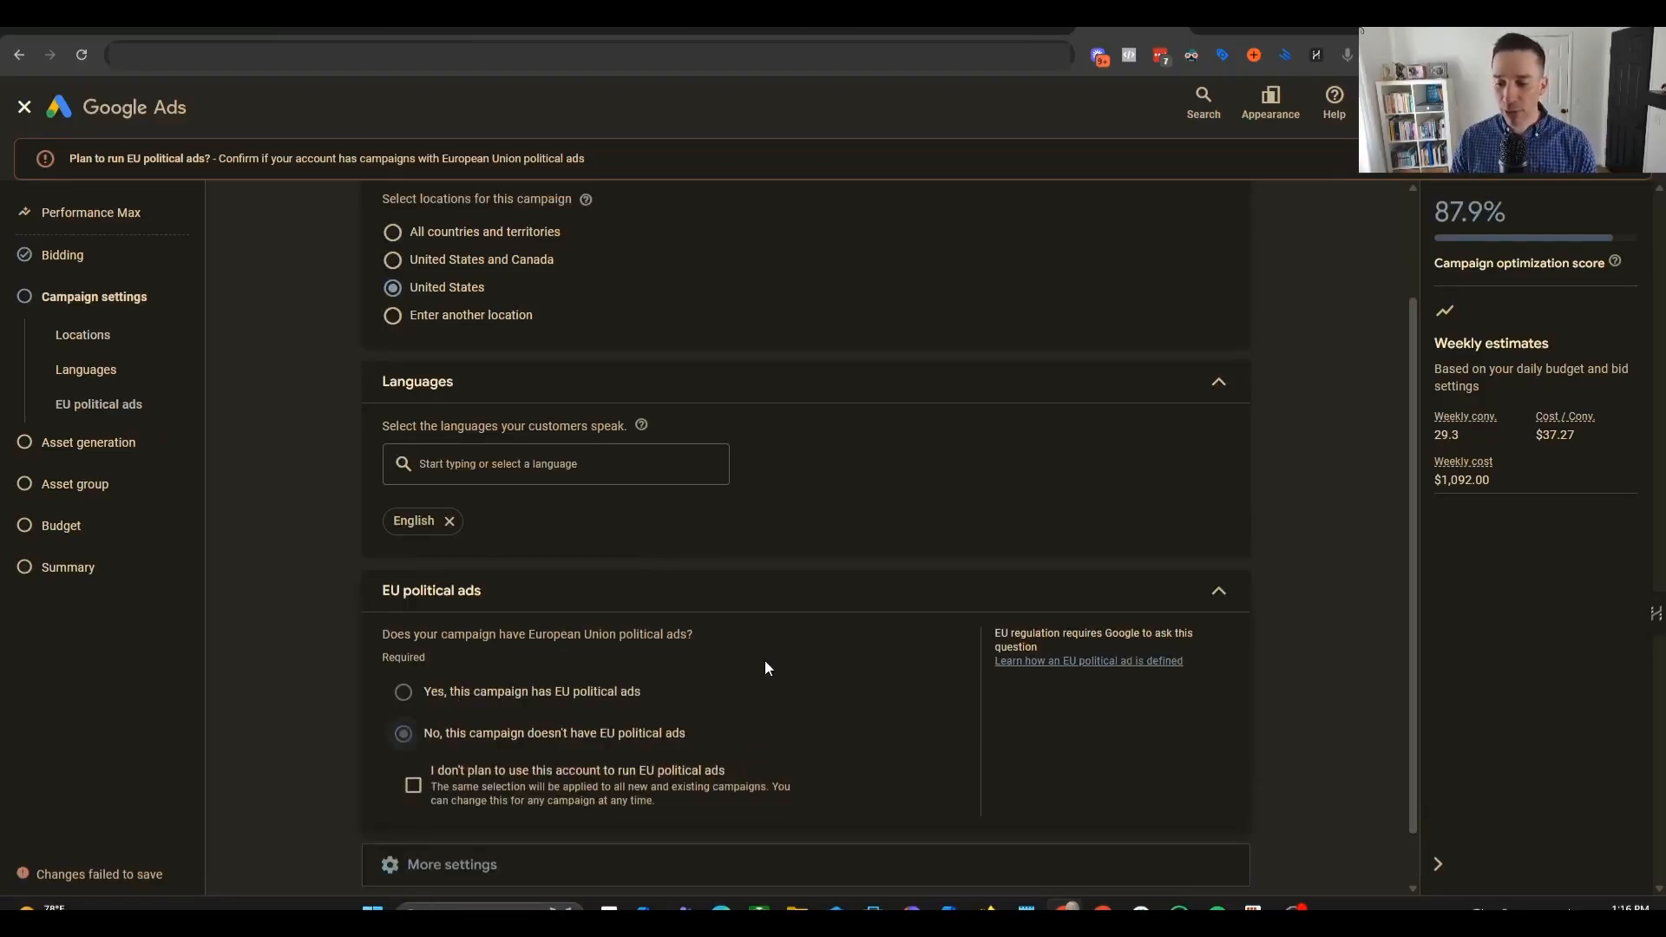
scroll(761, 663, down, 1)
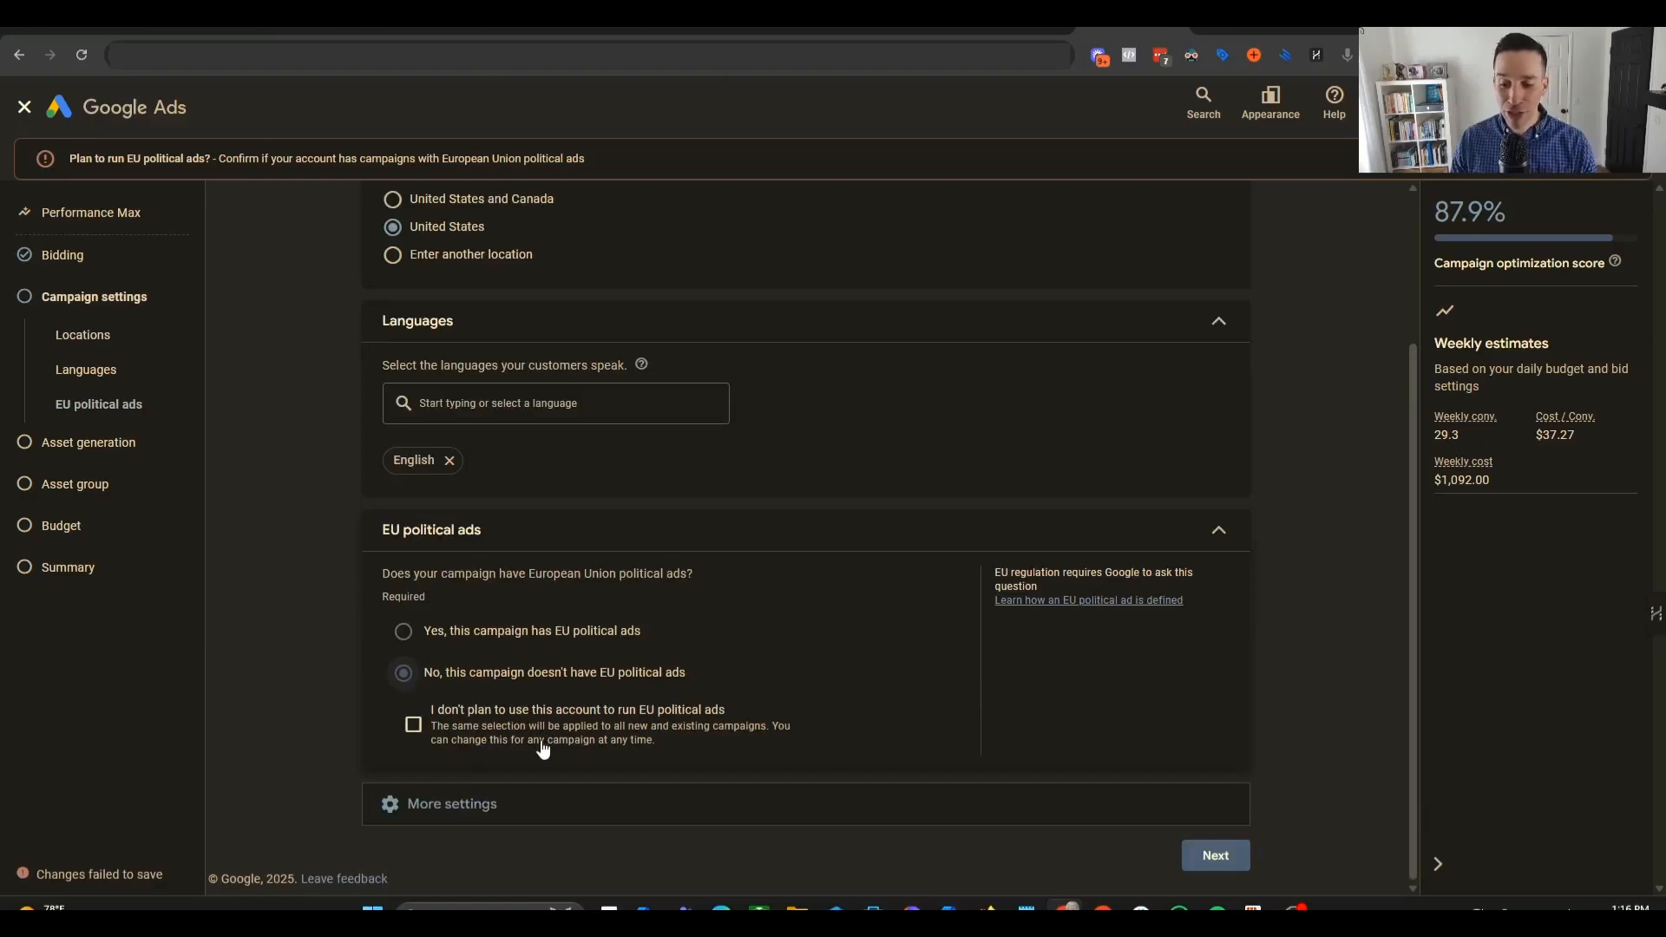
click(414, 725)
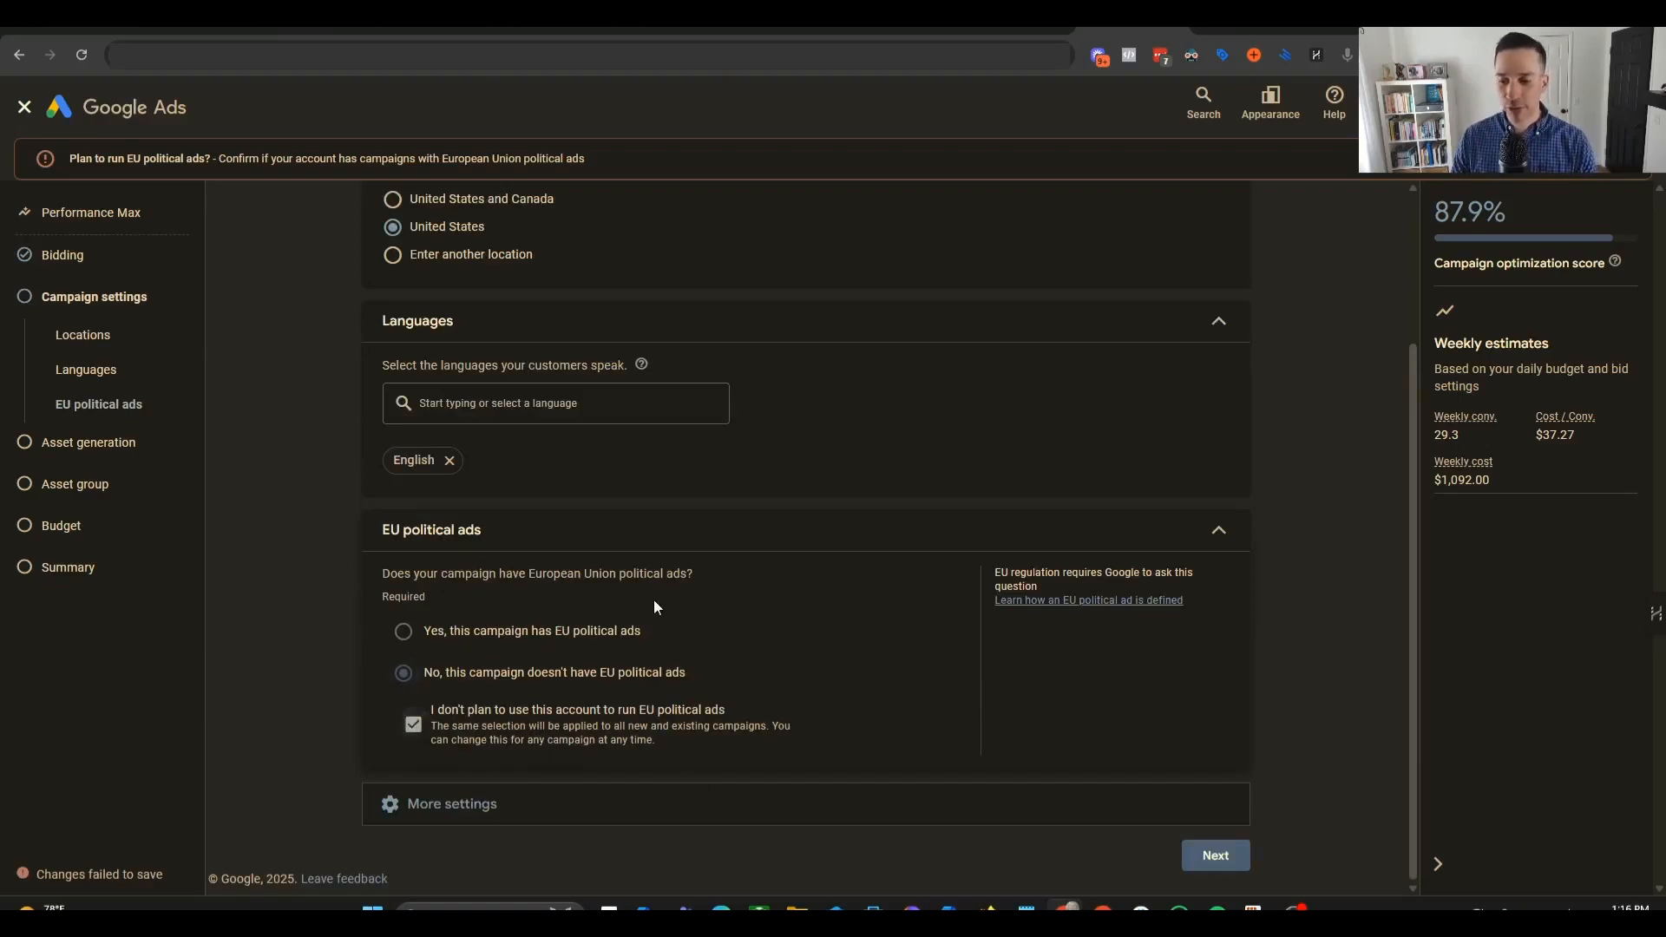
- Show the additional campaign settings and read how brand exclusions affect searches that mention those brands
click(565, 806)
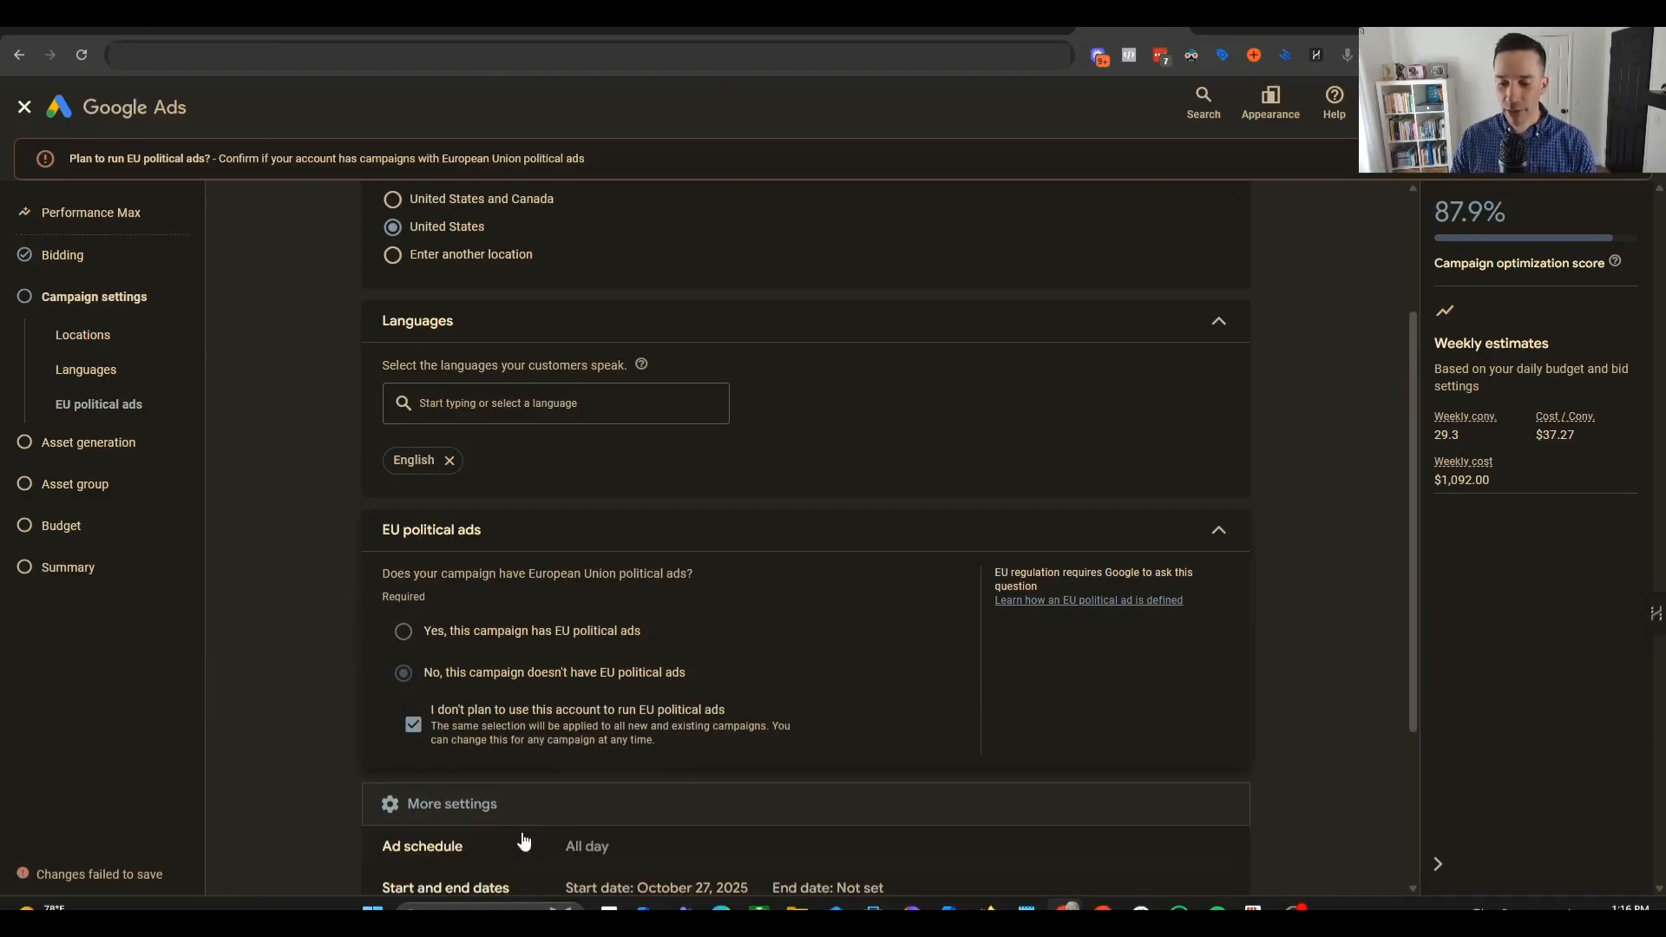
scroll(365, 555, down, 3)
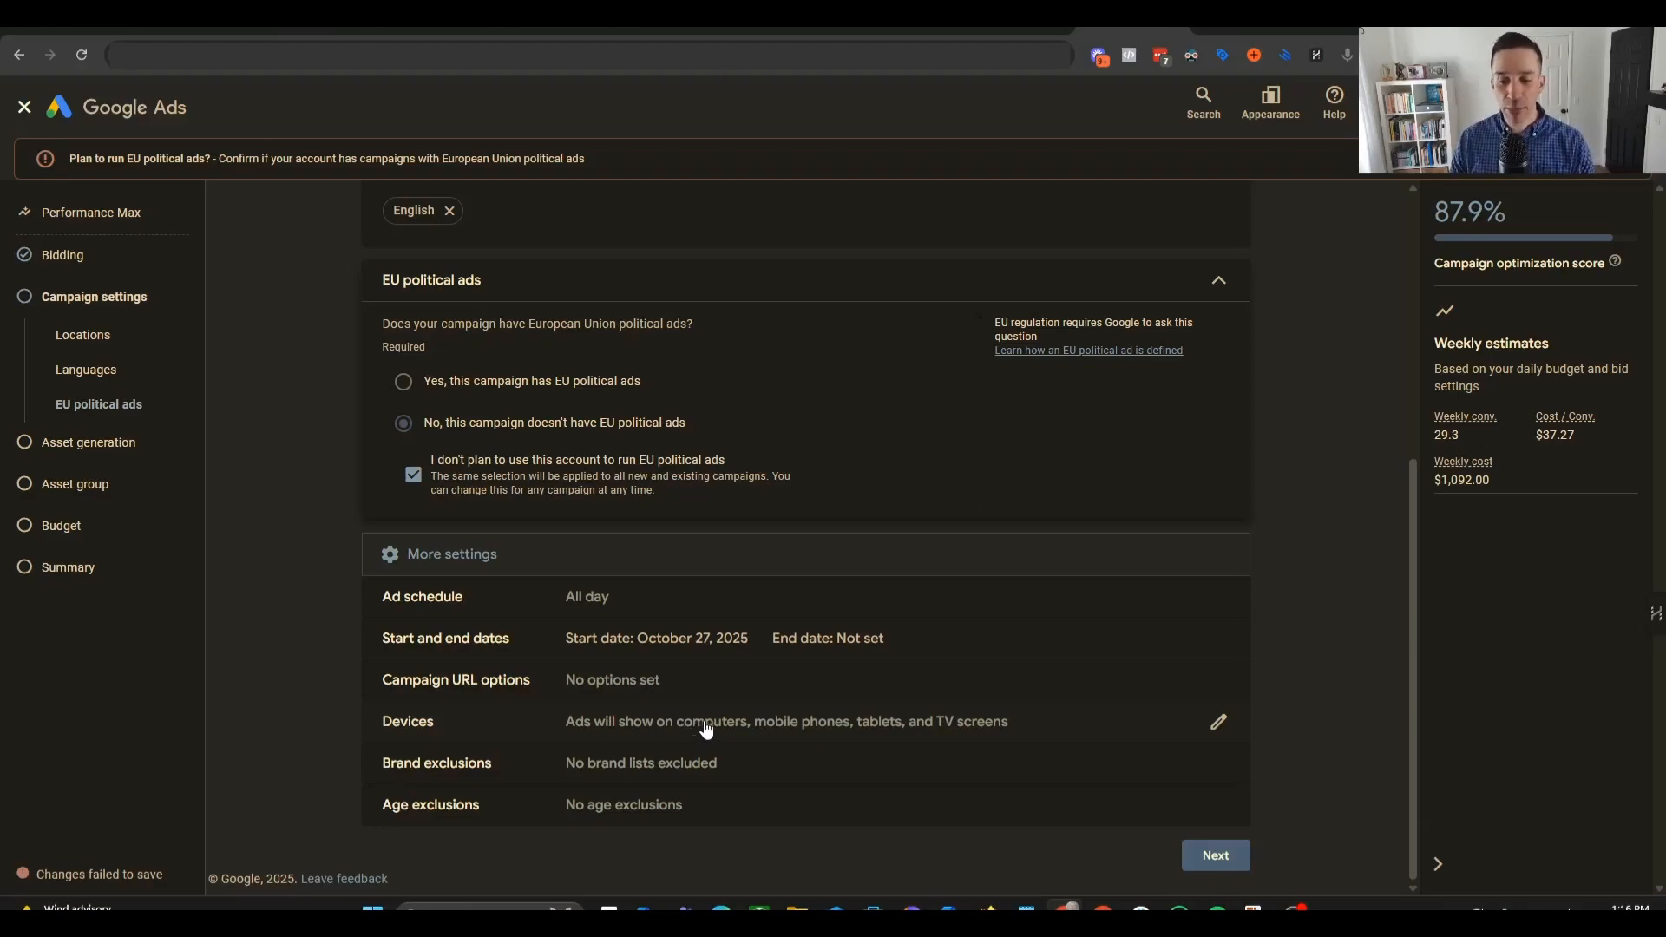
click(622, 770)
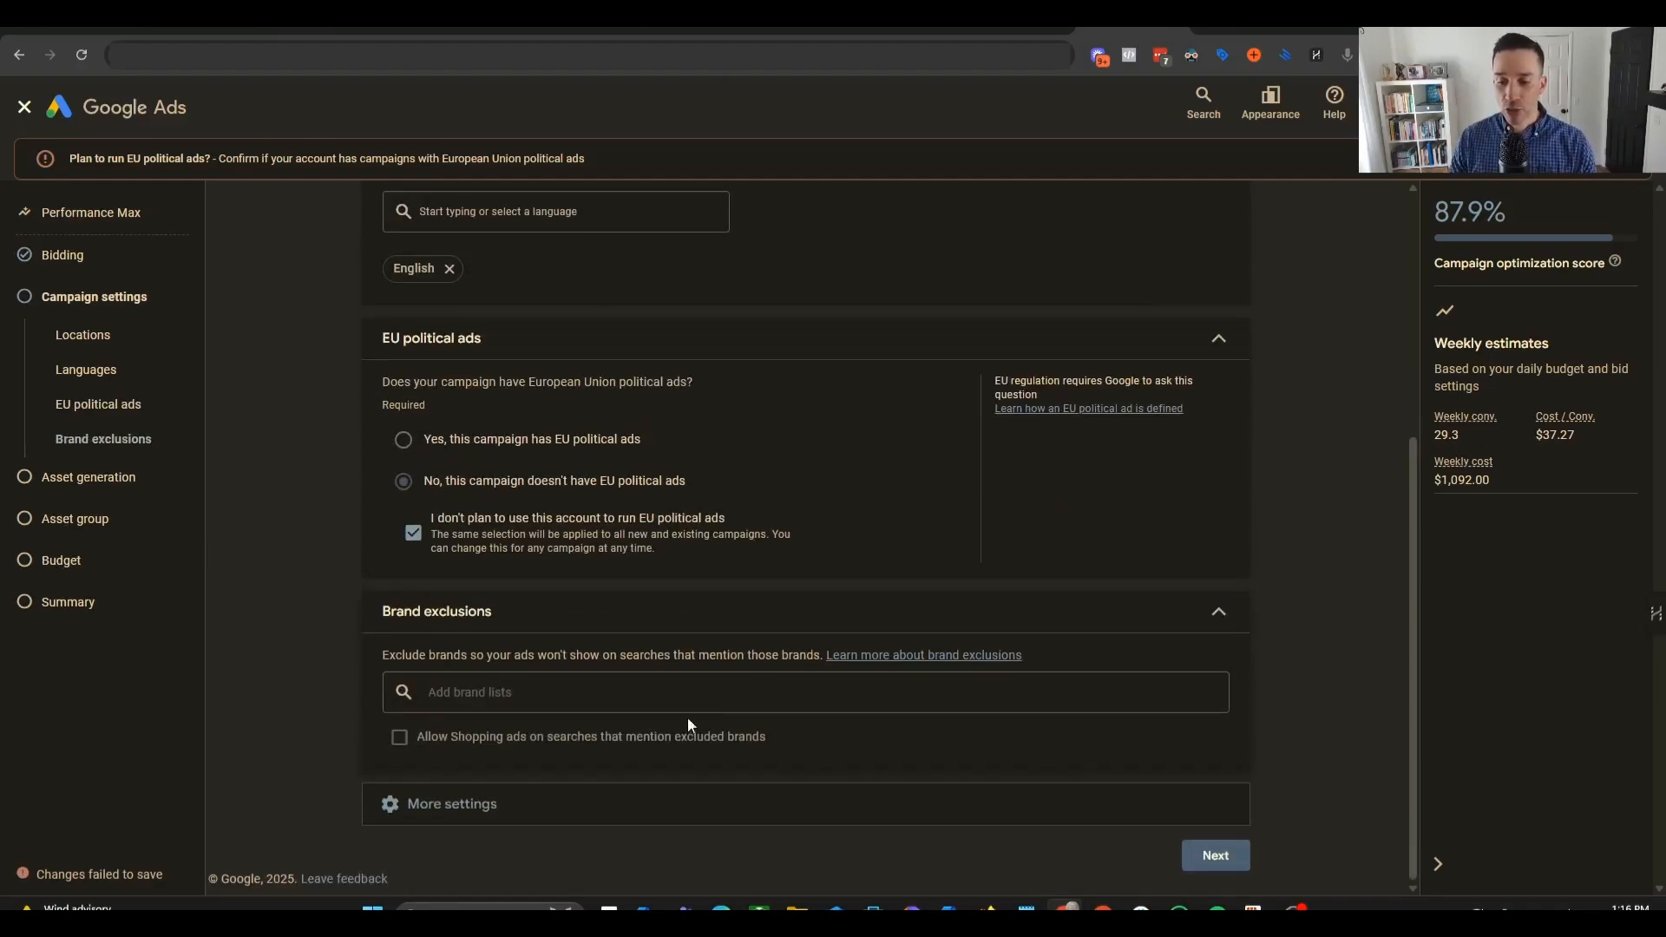
drag(419, 655, 801, 653)
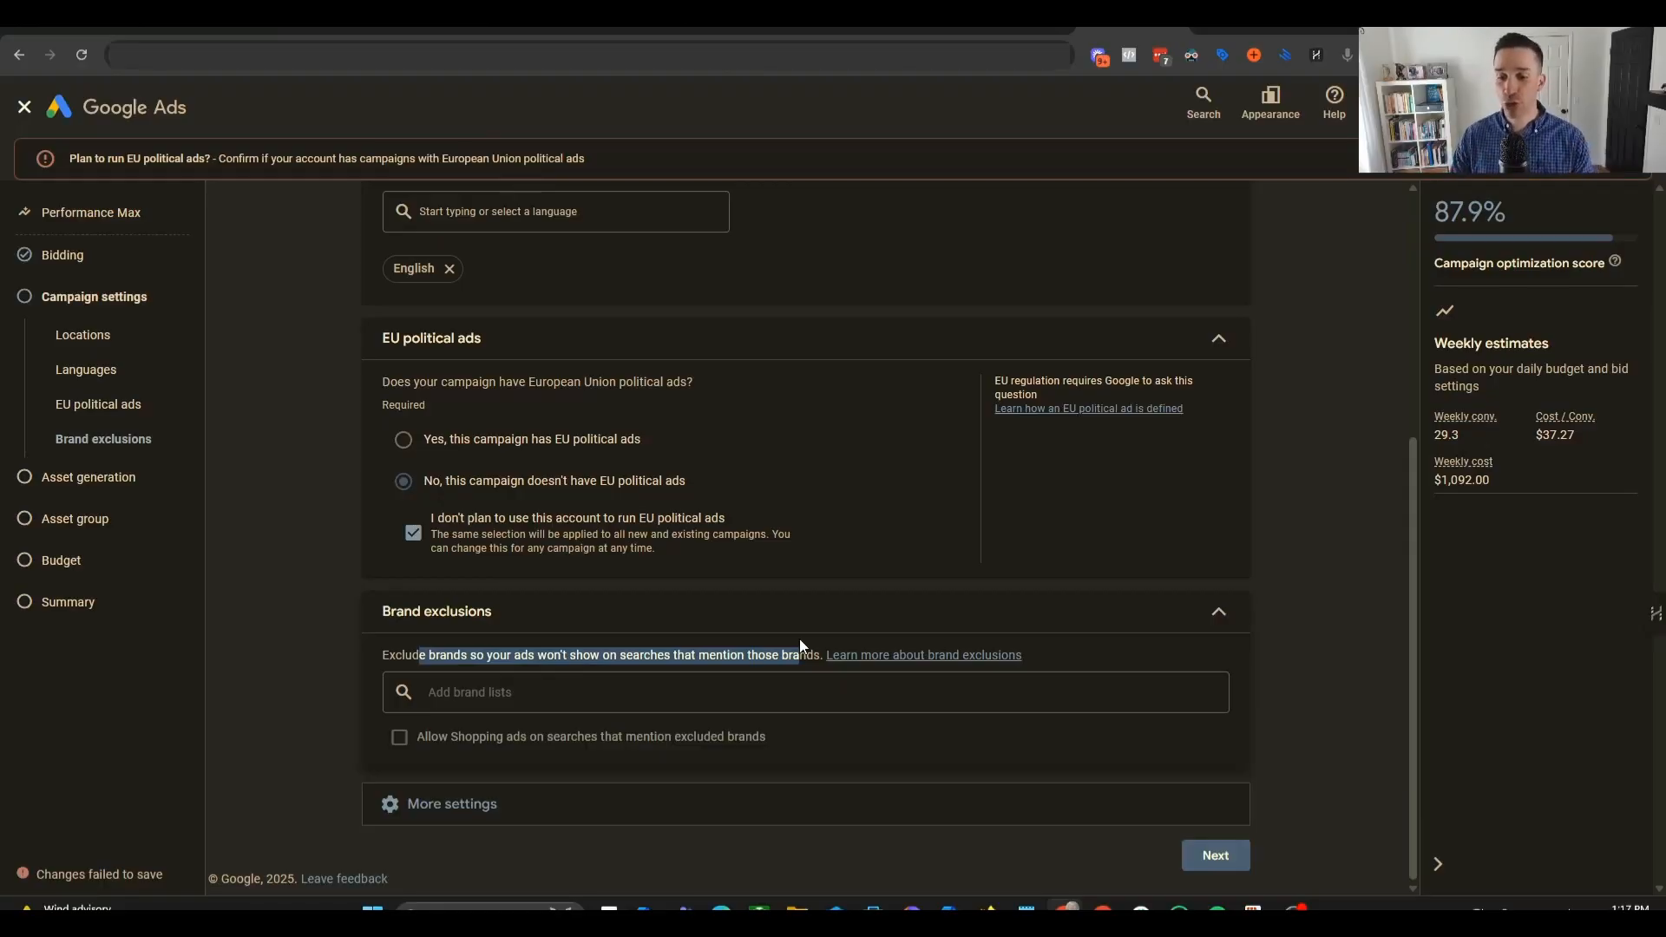
click(1219, 613)
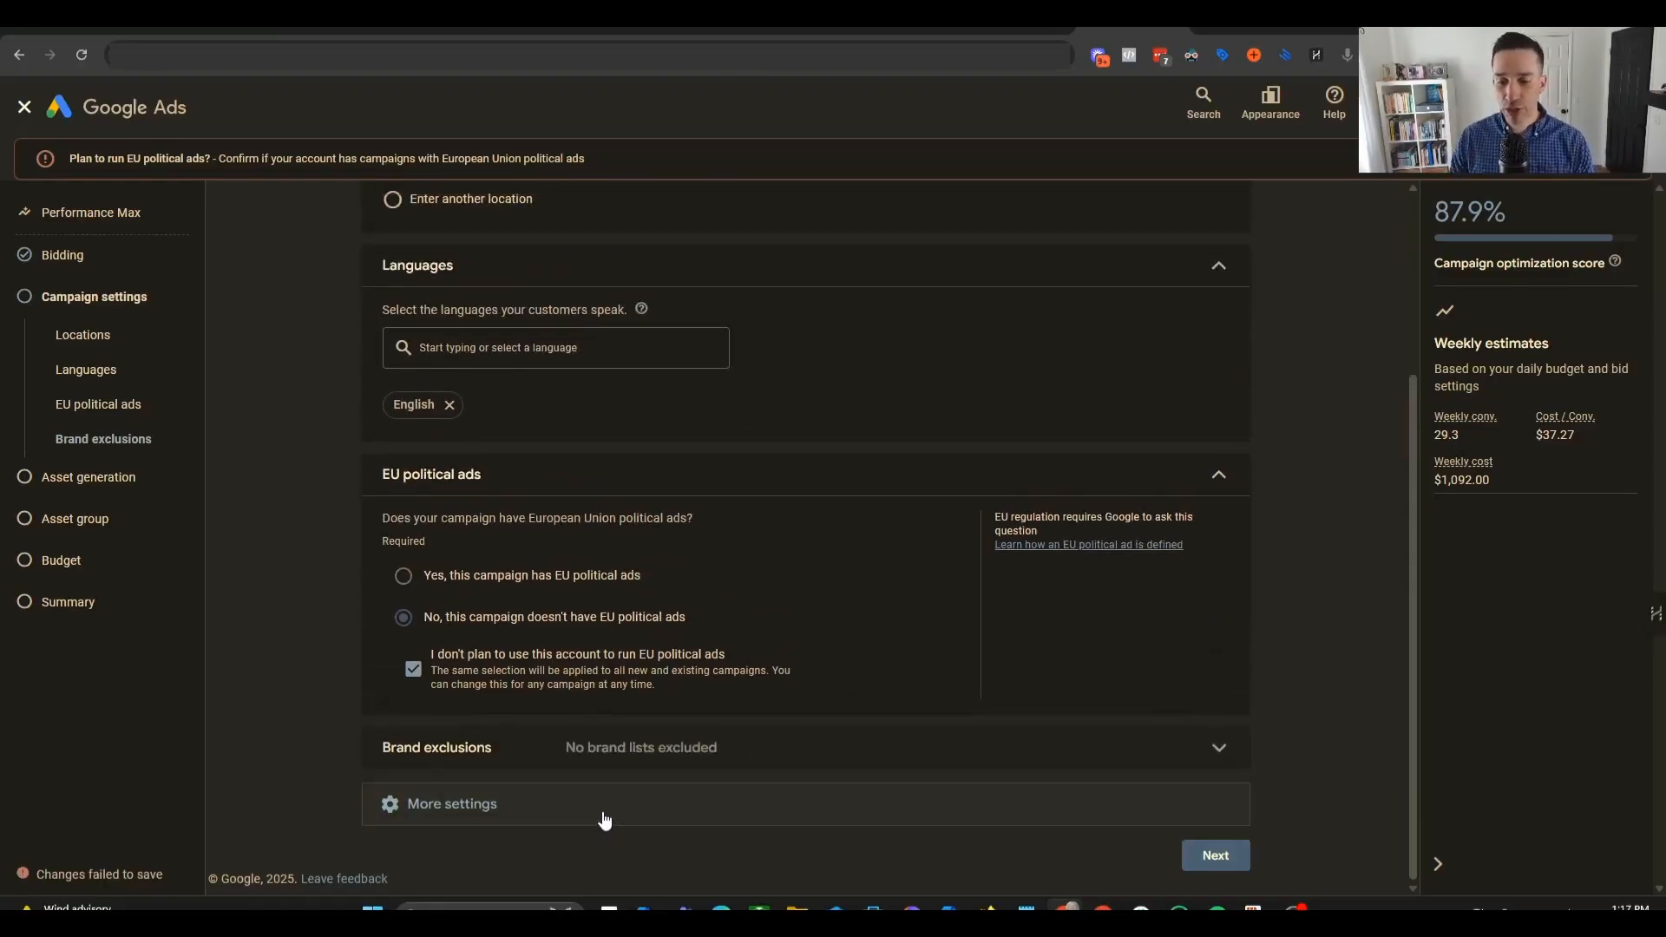
- Try excluding the 18-24 age range with age exclusions, clear it and disable age exclusions again
click(686, 809)
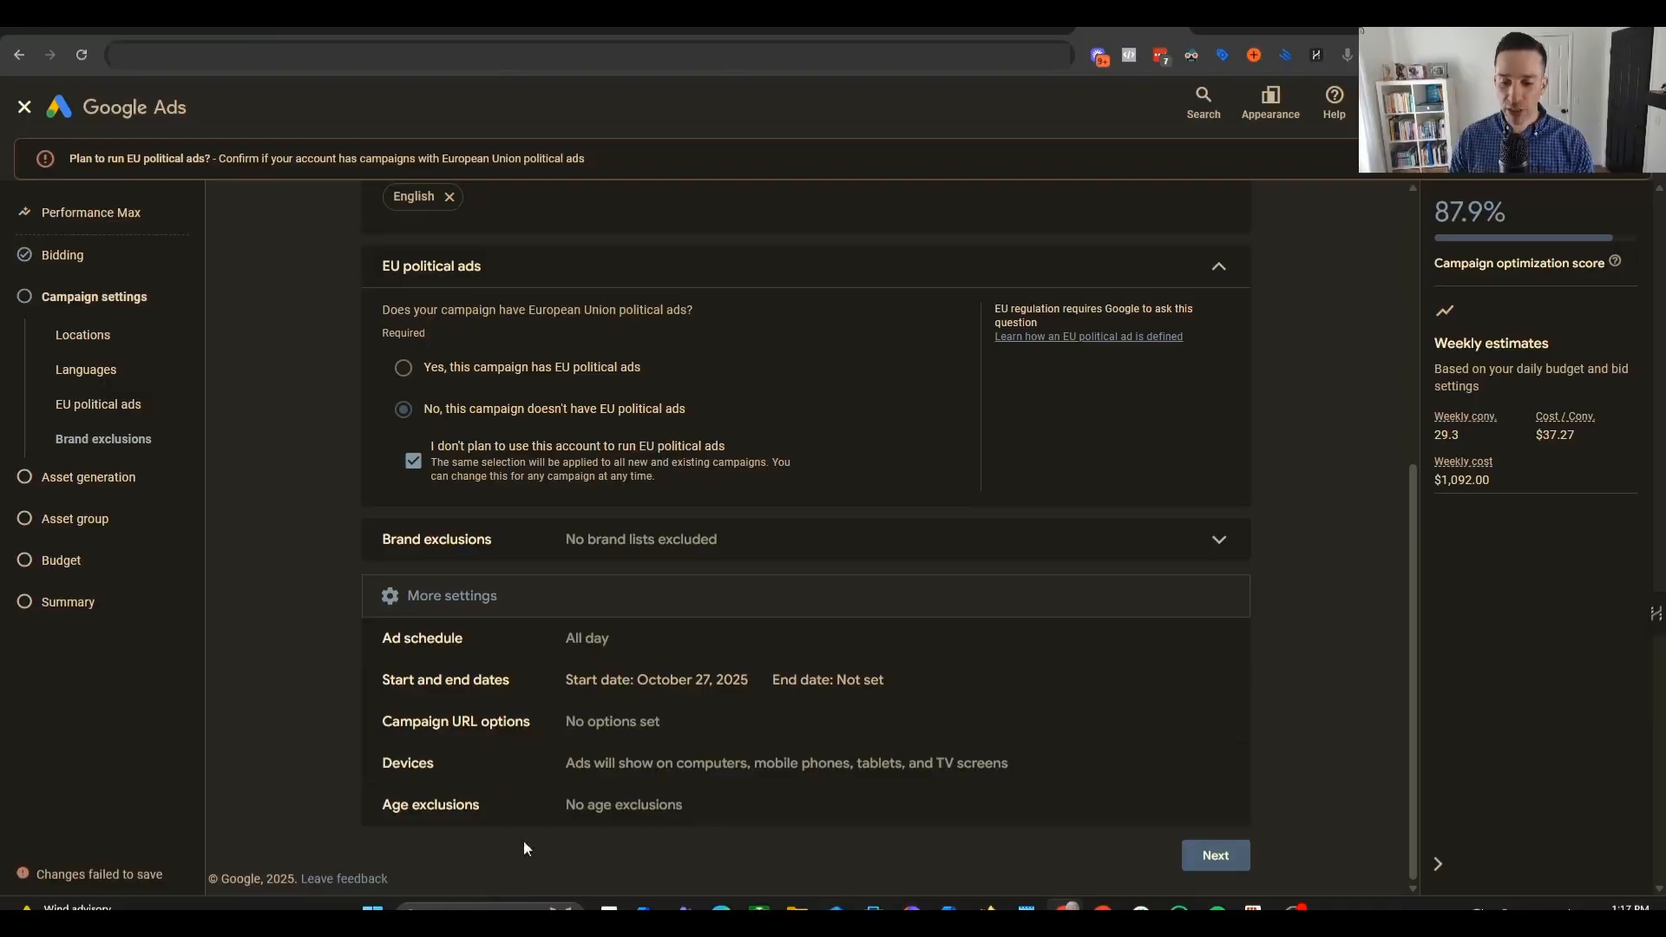
click(621, 804)
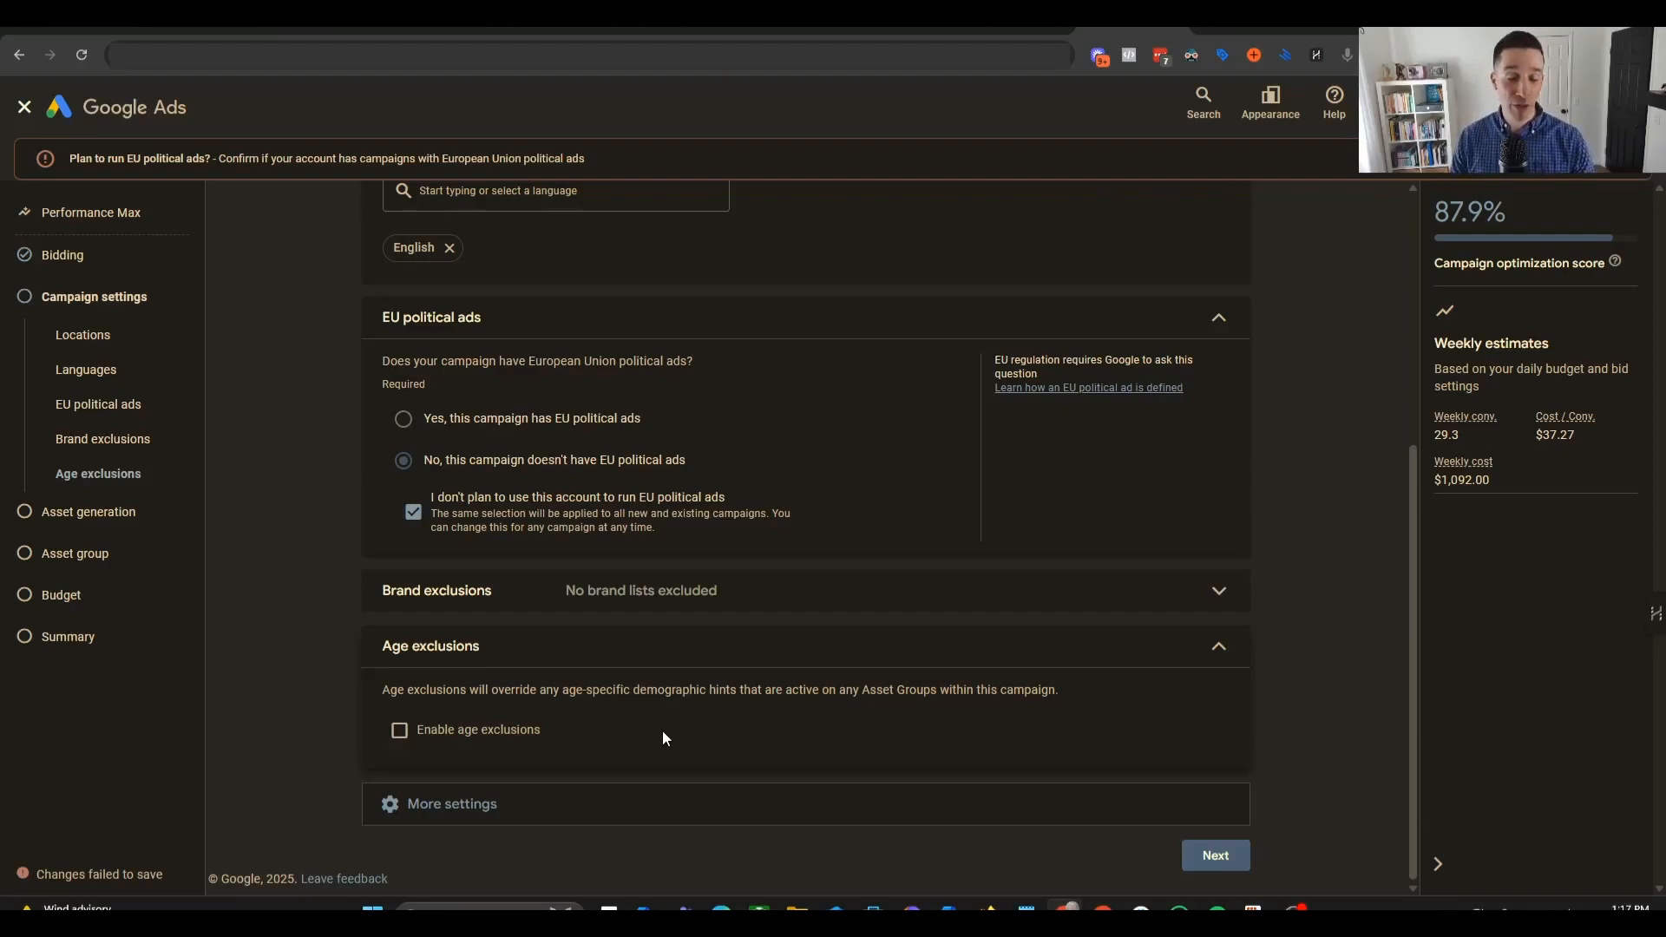
click(400, 731)
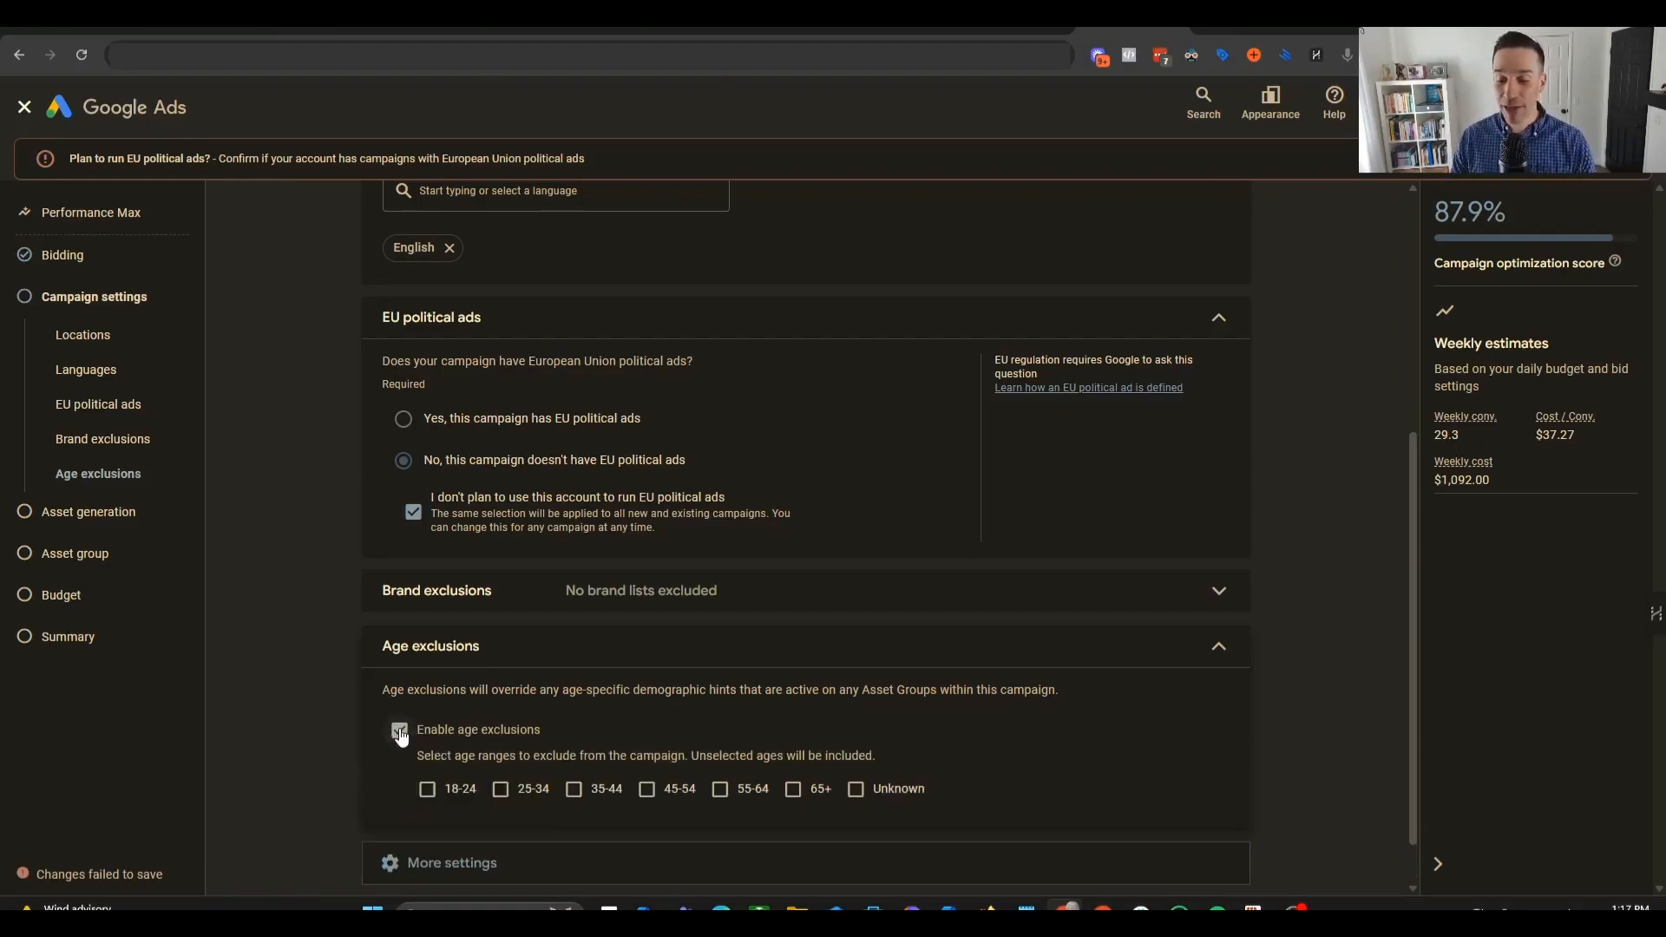
scroll(380, 717, down, 1)
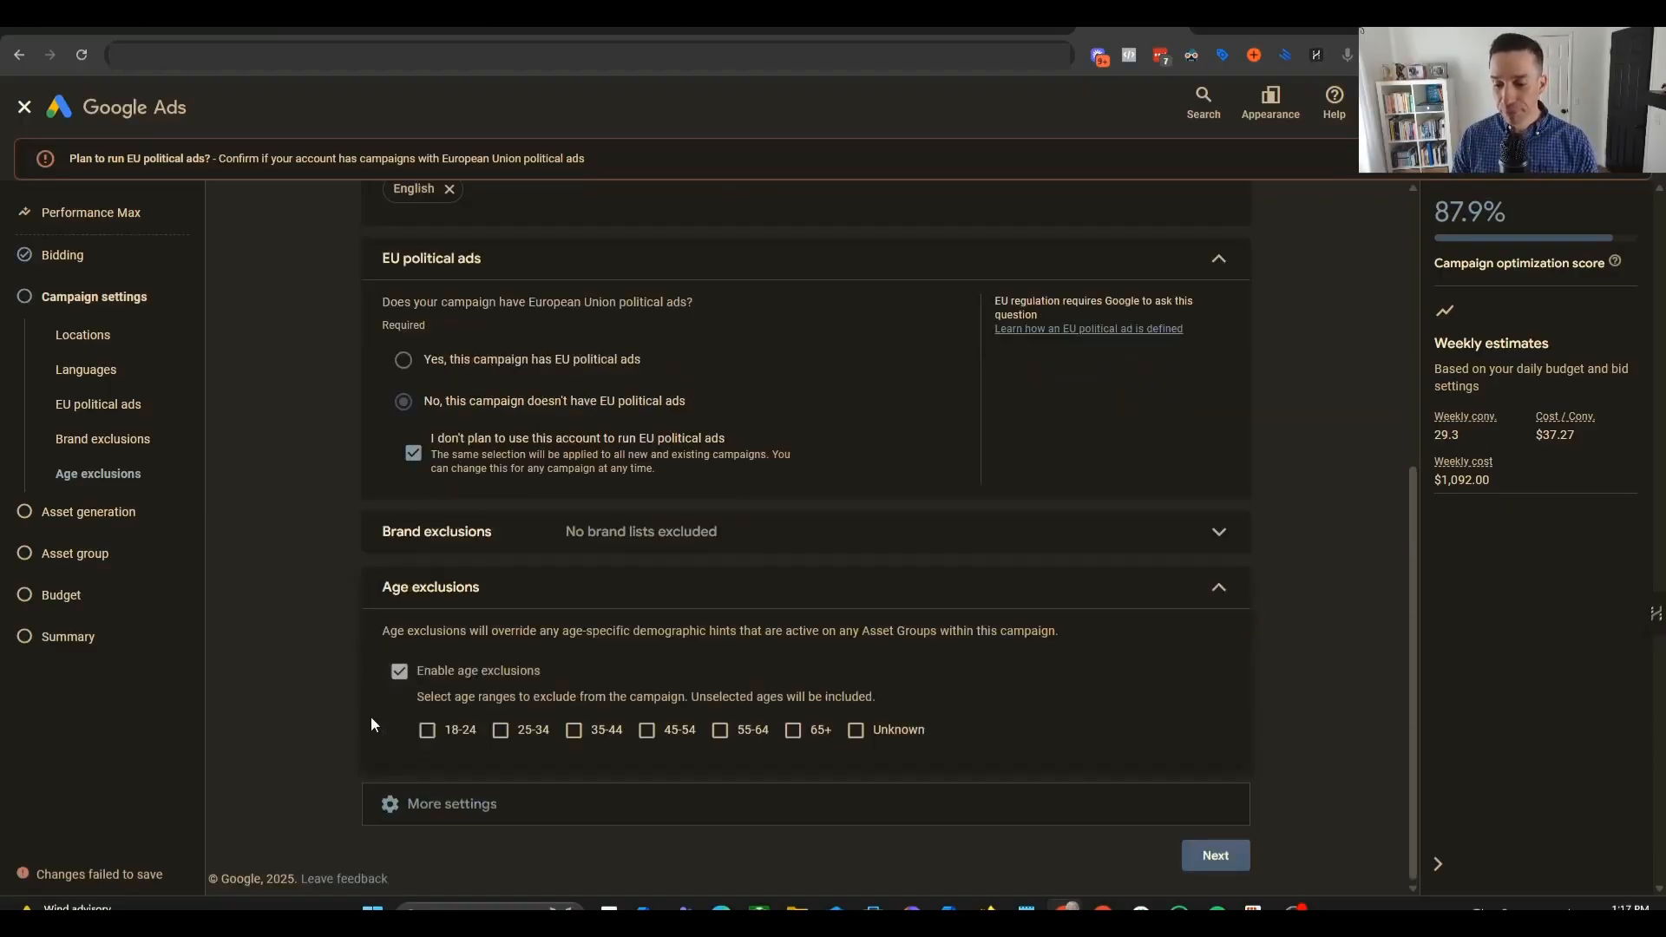
click(428, 731)
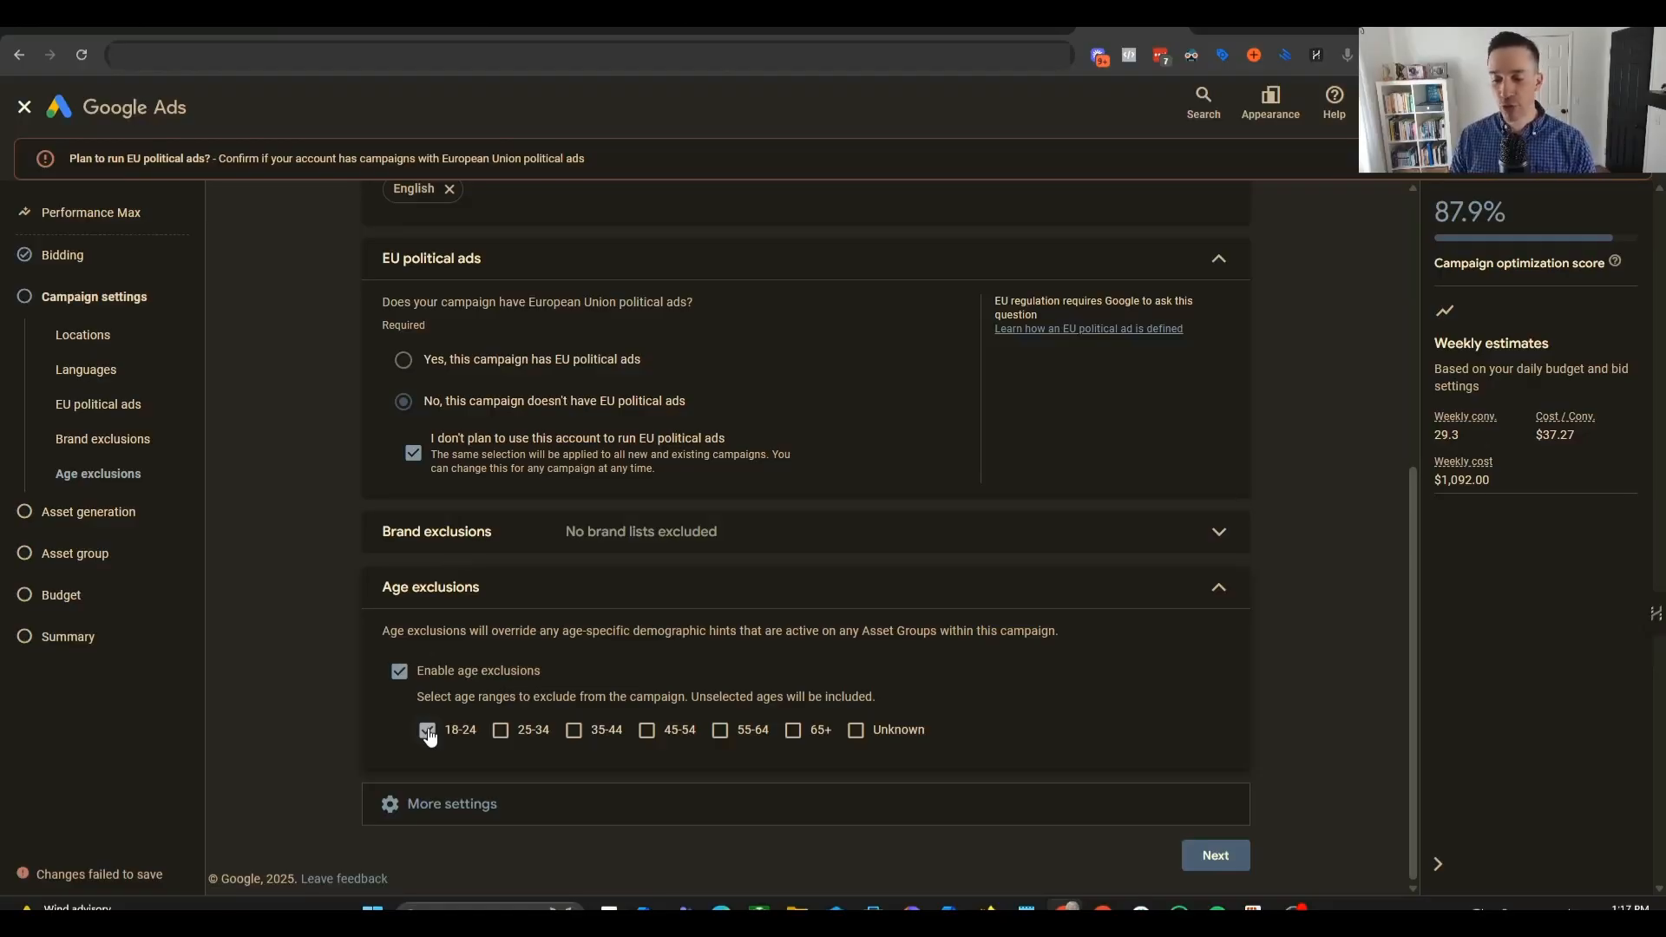
click(427, 730)
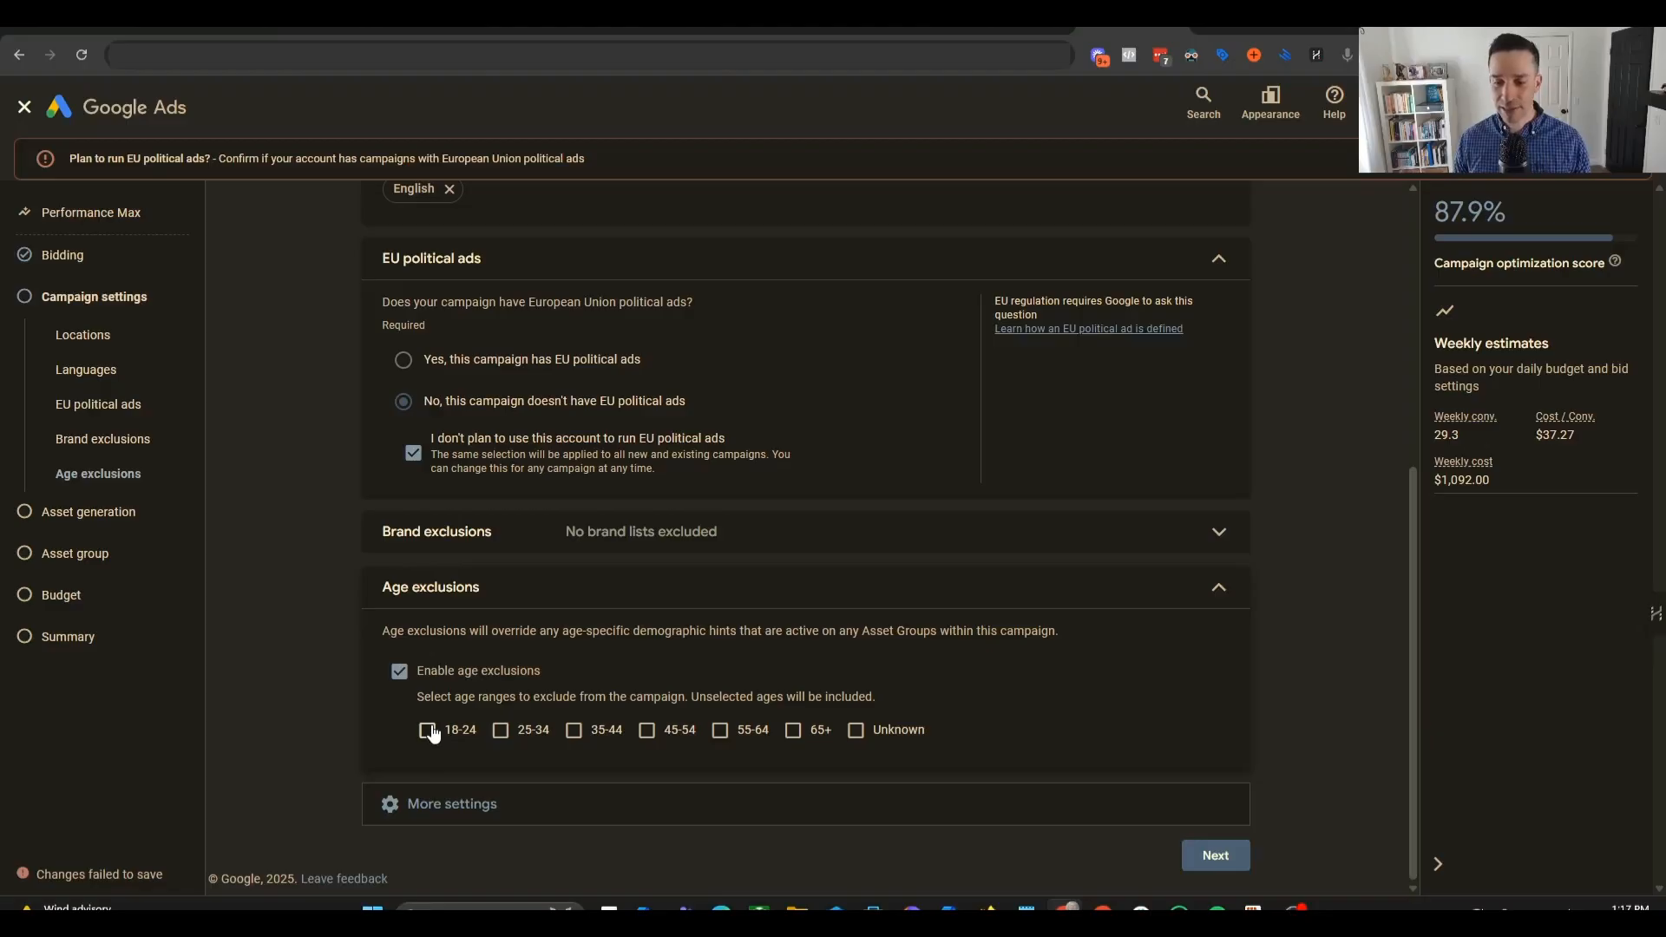
click(400, 672)
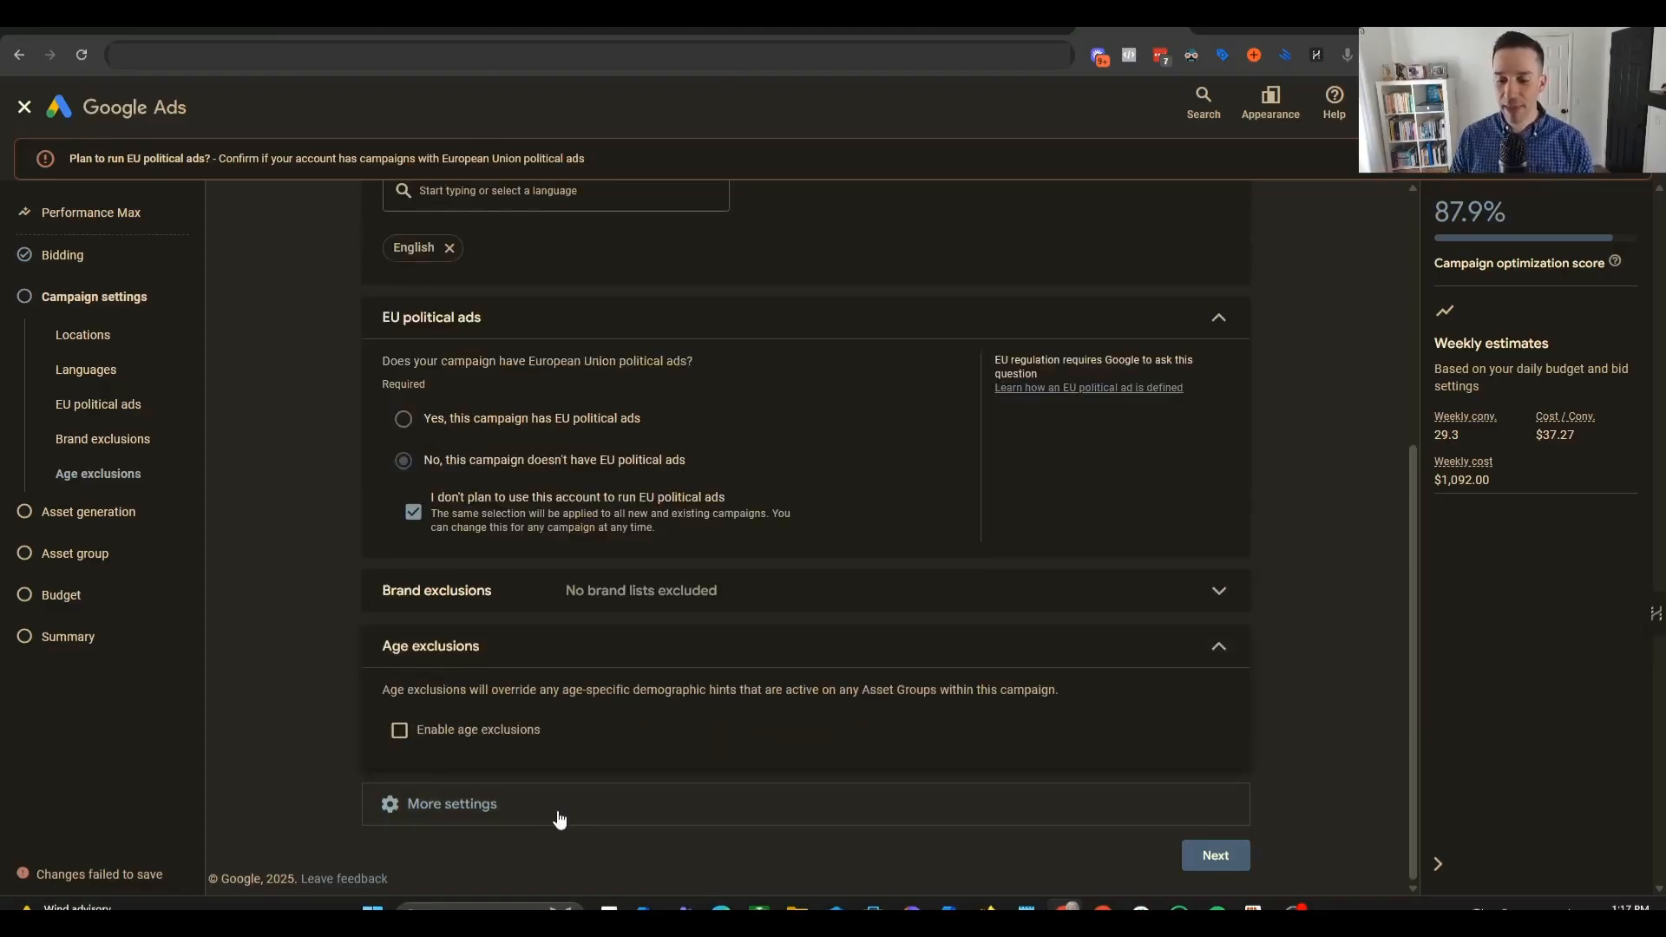
- Review the remaining campaign settings, including ad schedule, dates, URL options and devices, and proceed to asset generation
click(559, 820)
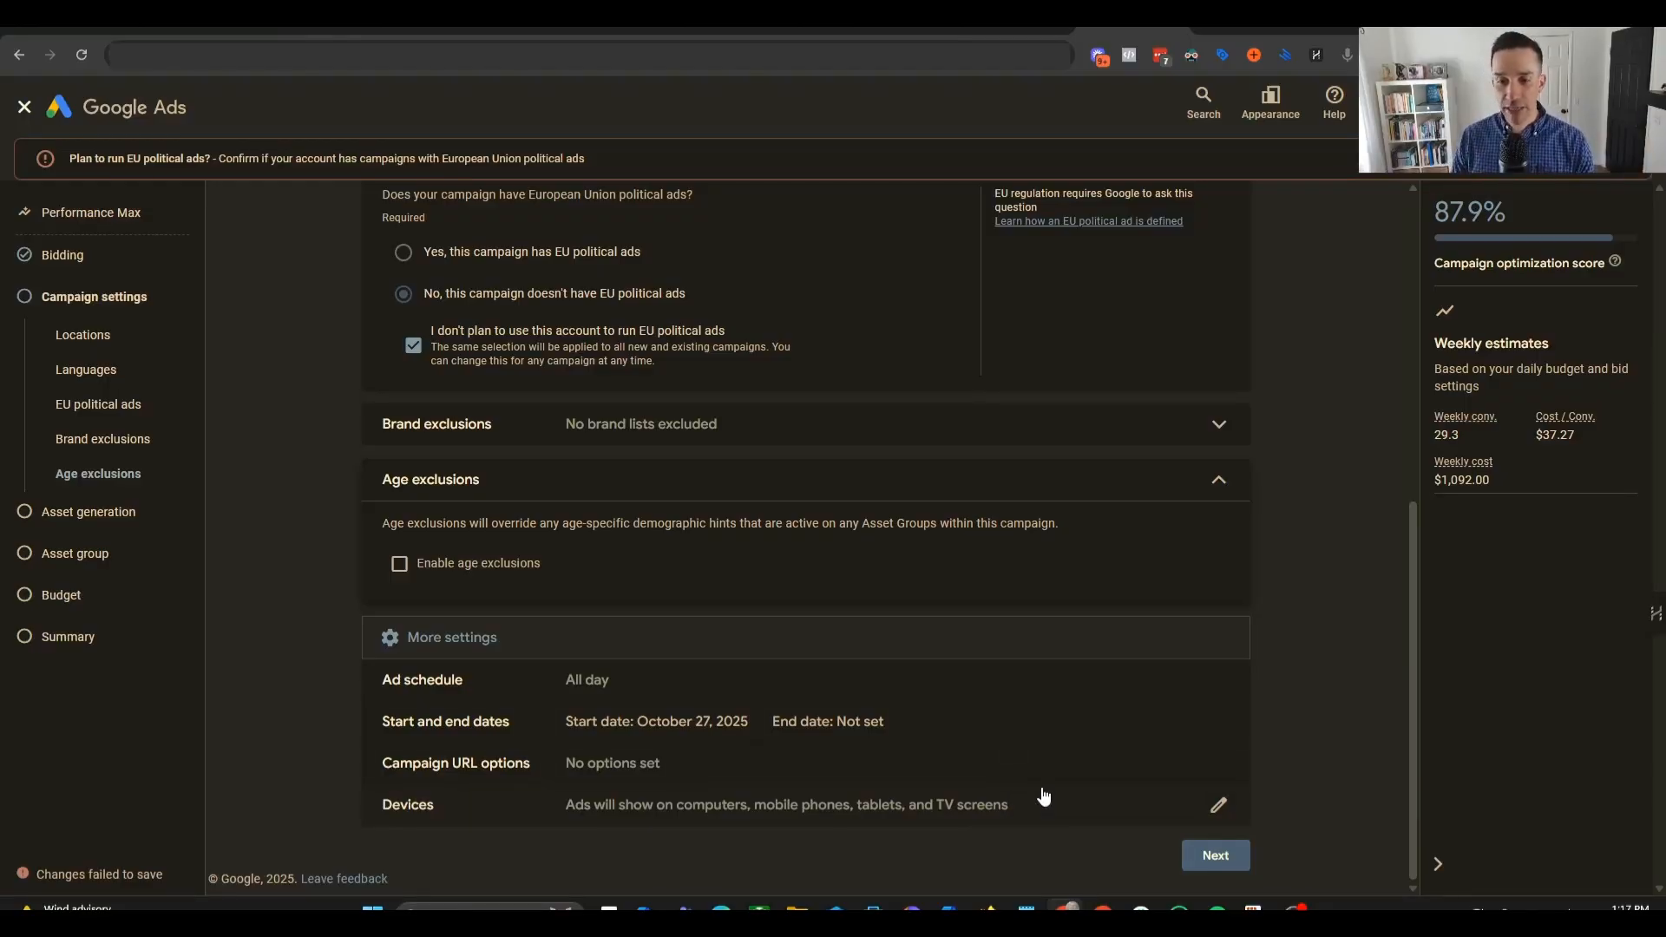
scroll(1041, 791, up, 2)
scroll(1041, 790, up, 4)
scroll(1032, 798, down, 1)
scroll(1032, 628, up, 1)
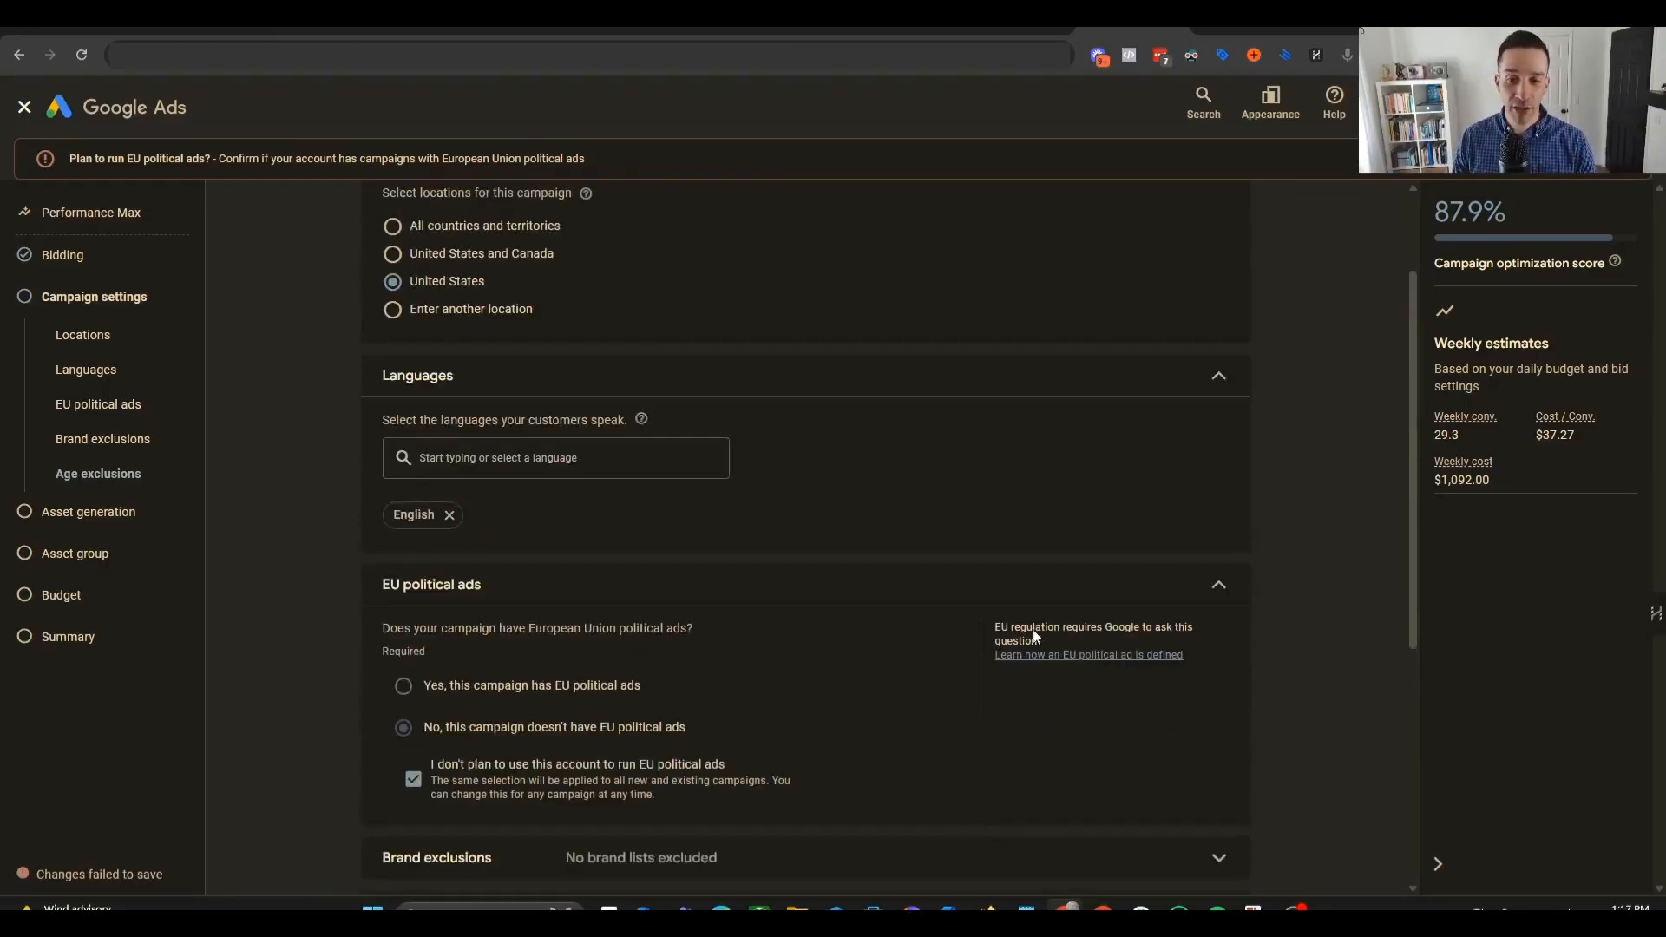
scroll(451, 486, down, 3)
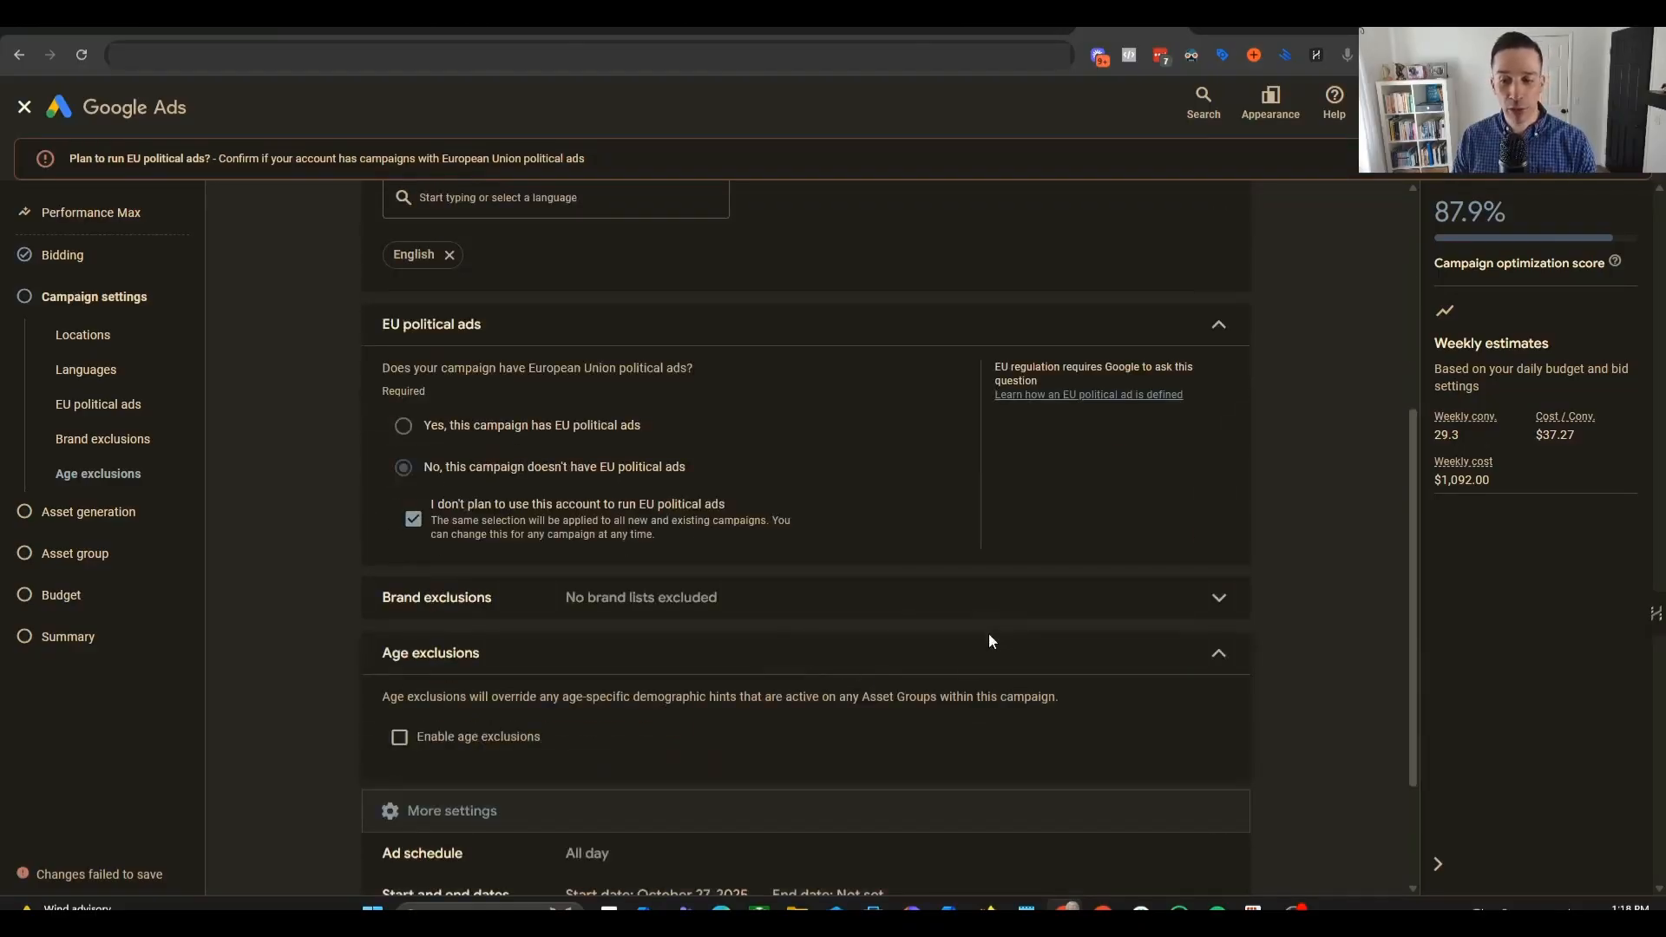
scroll(1316, 691, down, 2)
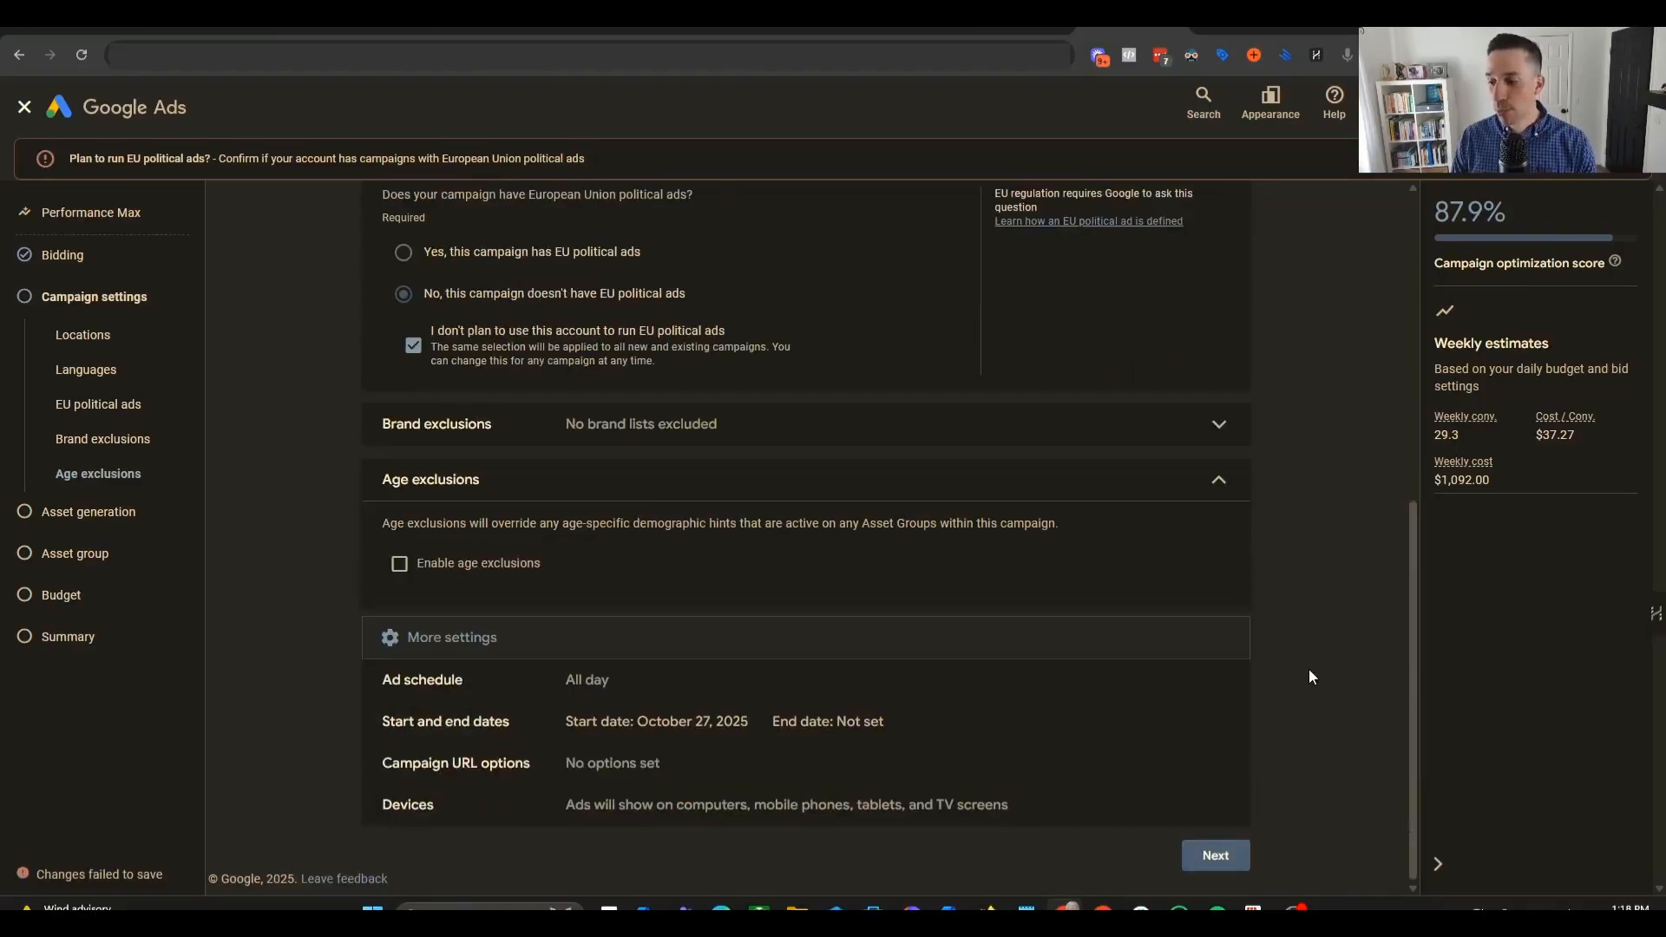
click(1224, 857)
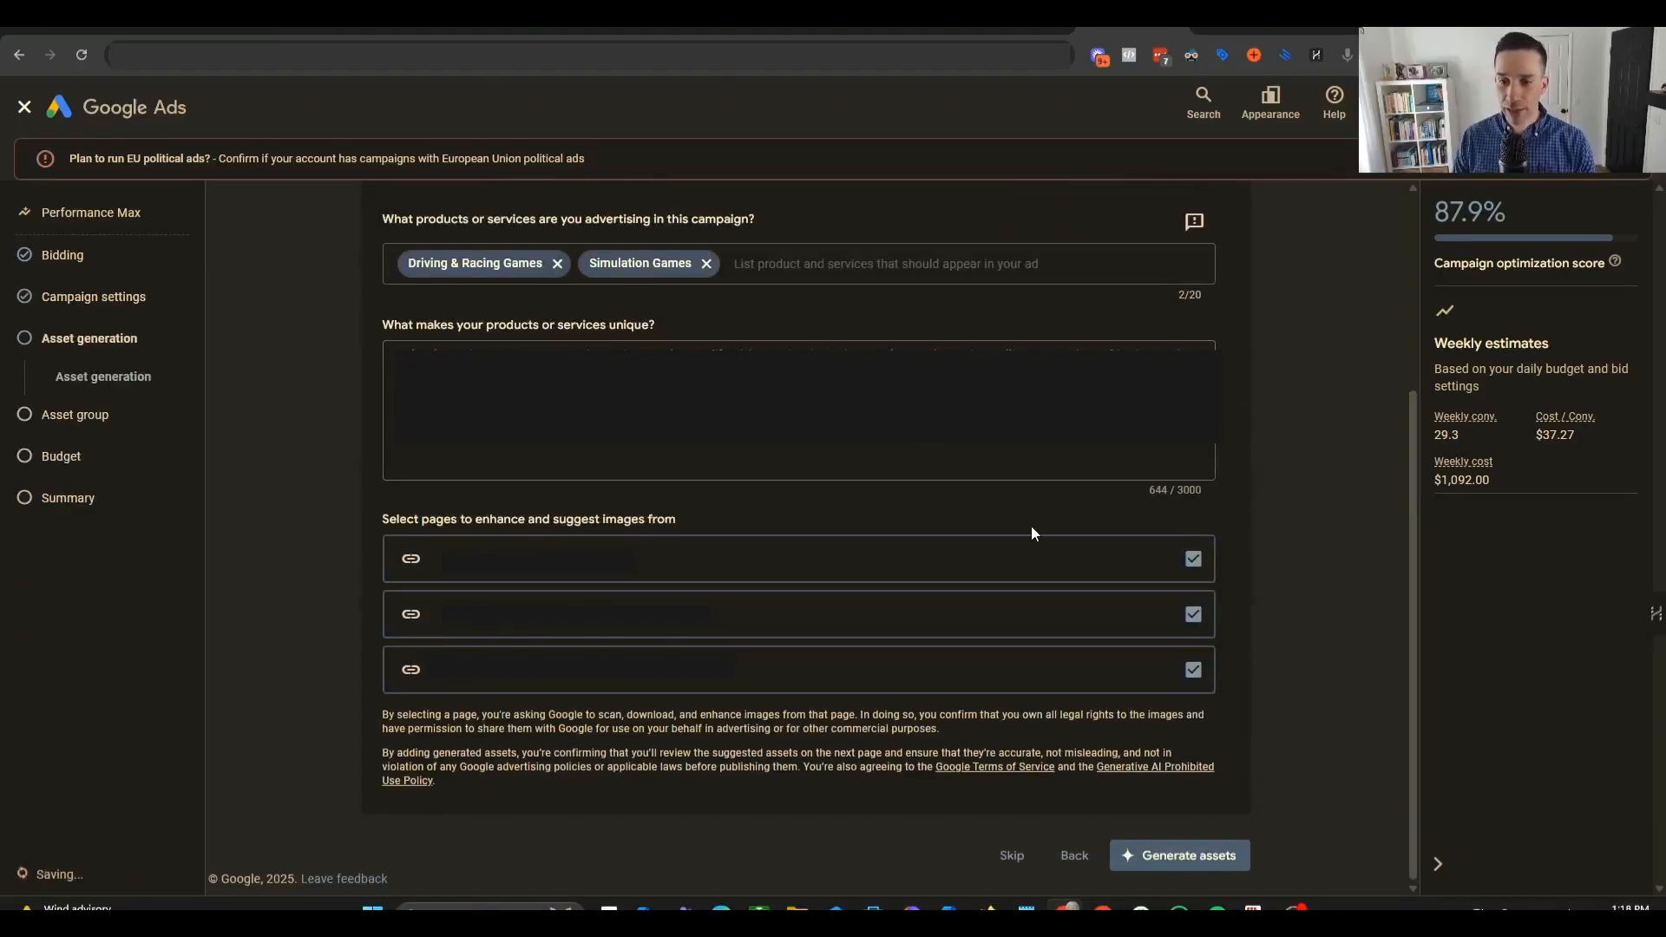
- Read the Google AI asset generation introduction and the questions about the final URL and the advertised products or services
scroll(699, 558, up, 4)
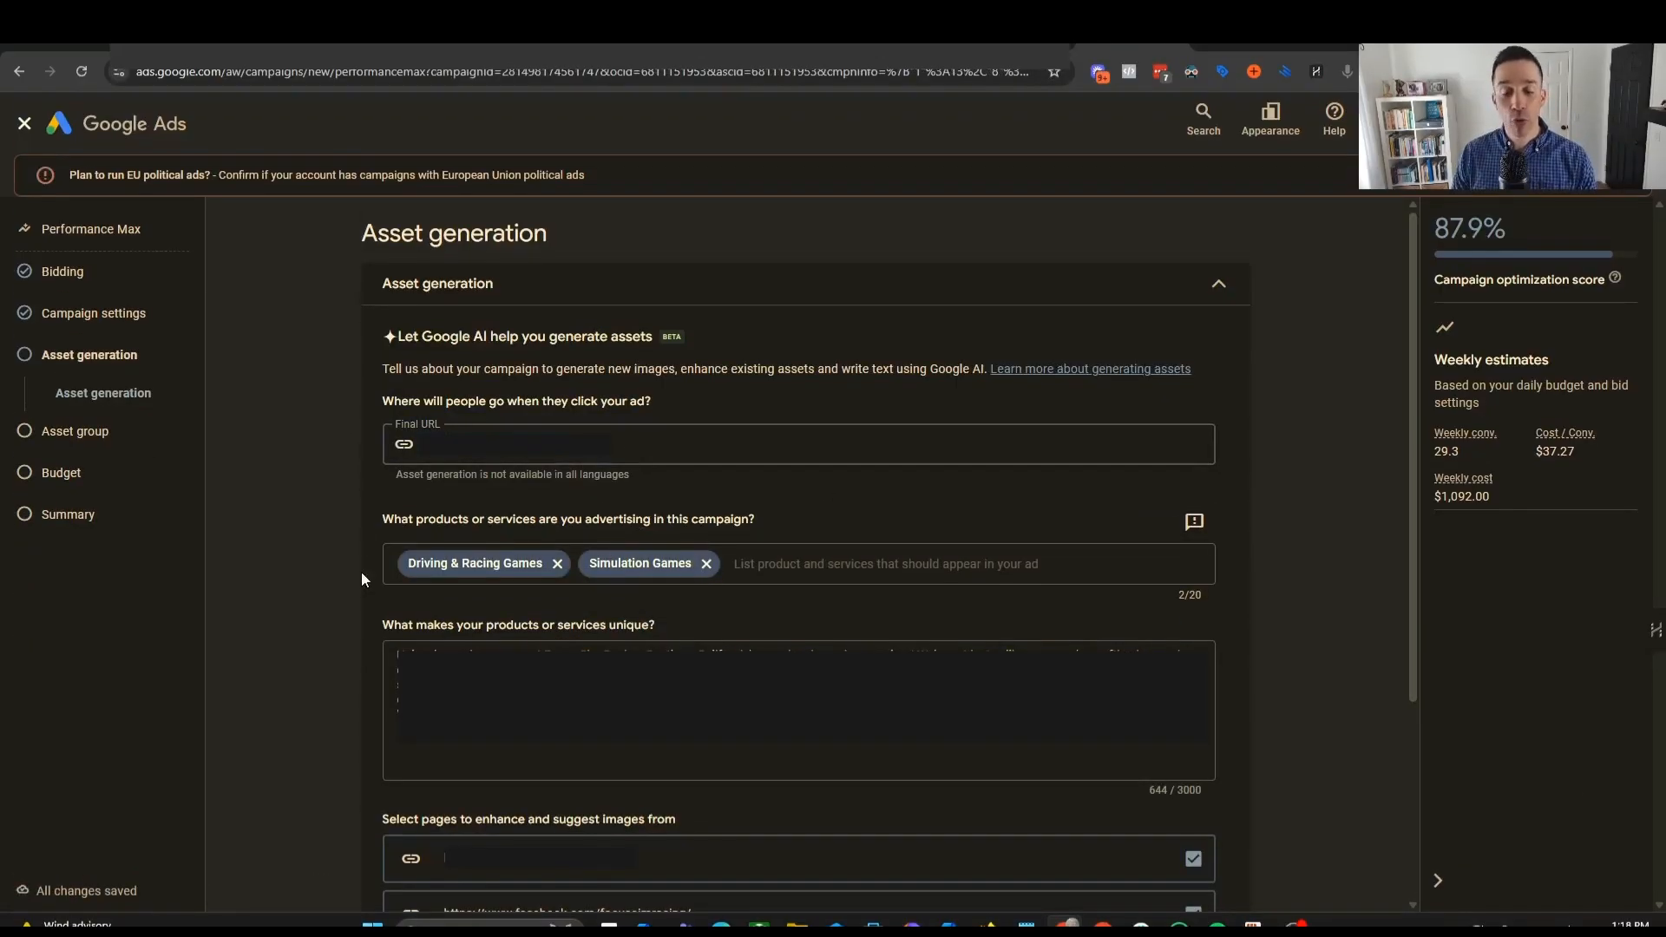
drag(397, 337, 645, 318)
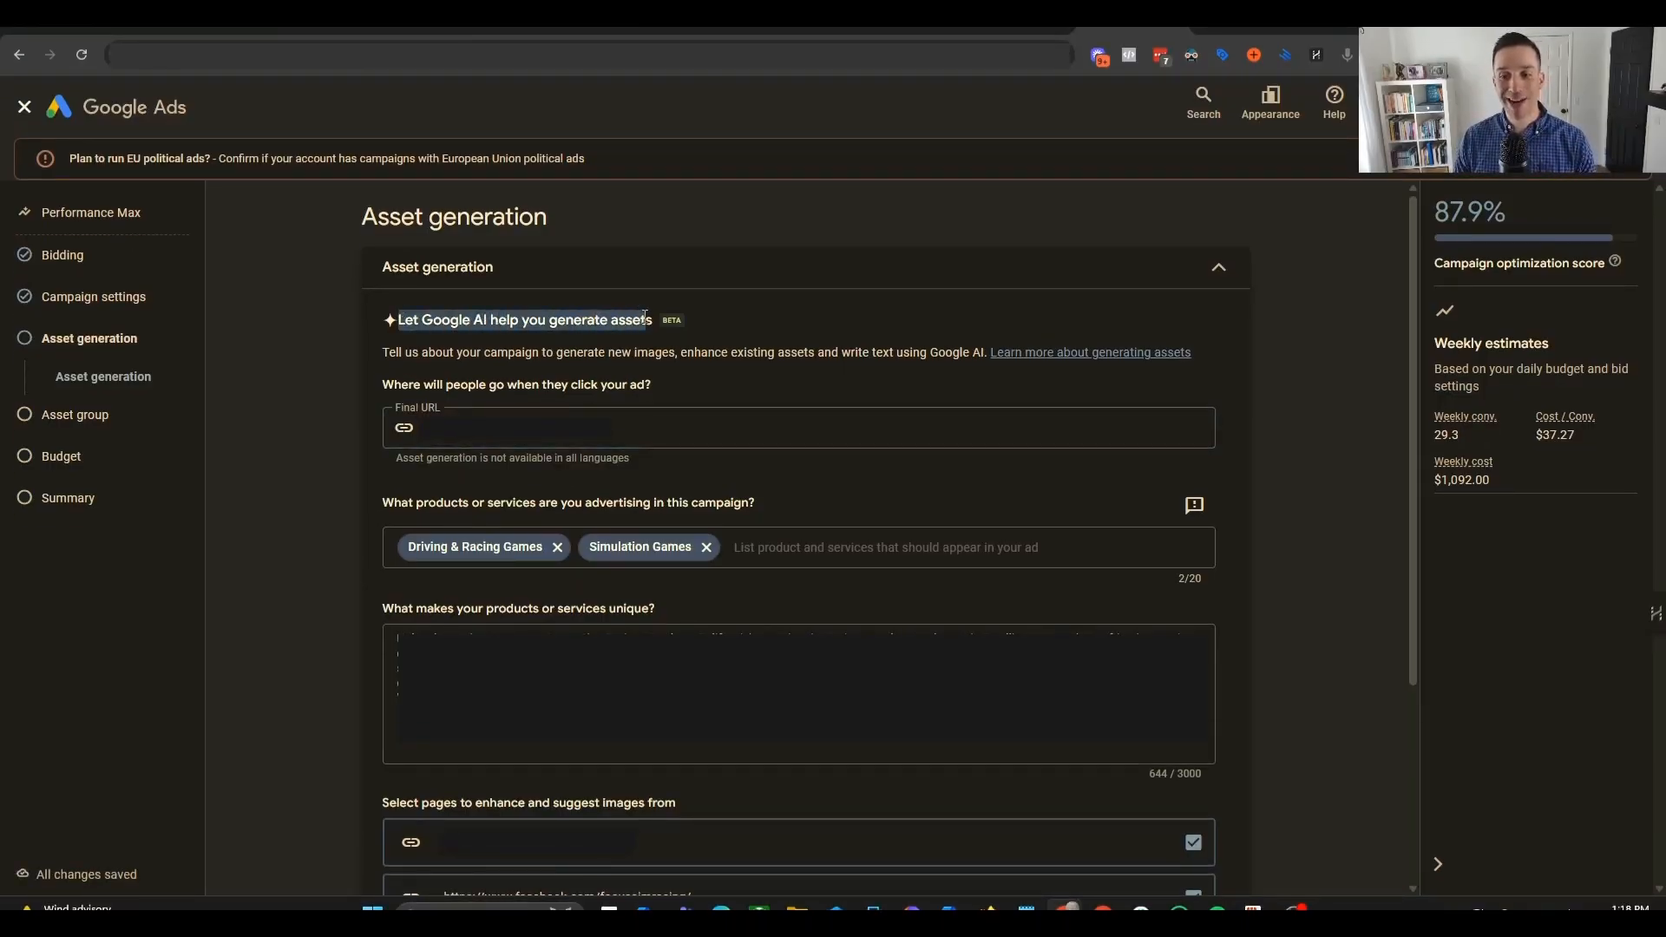
click(707, 352)
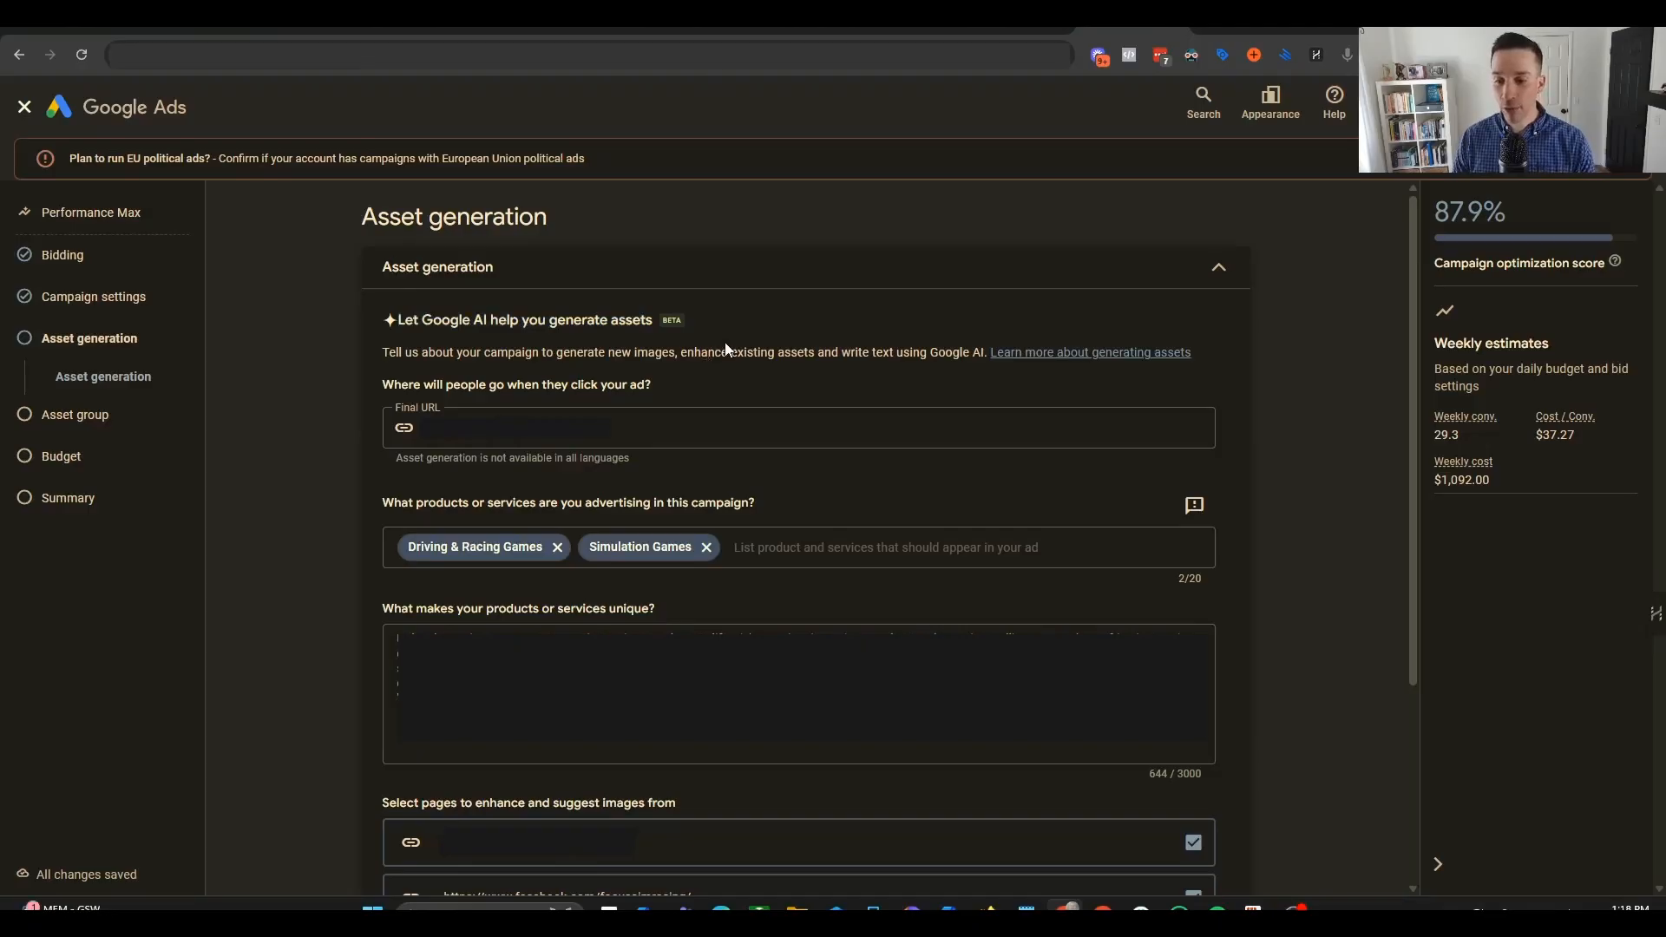
drag(416, 507, 625, 512)
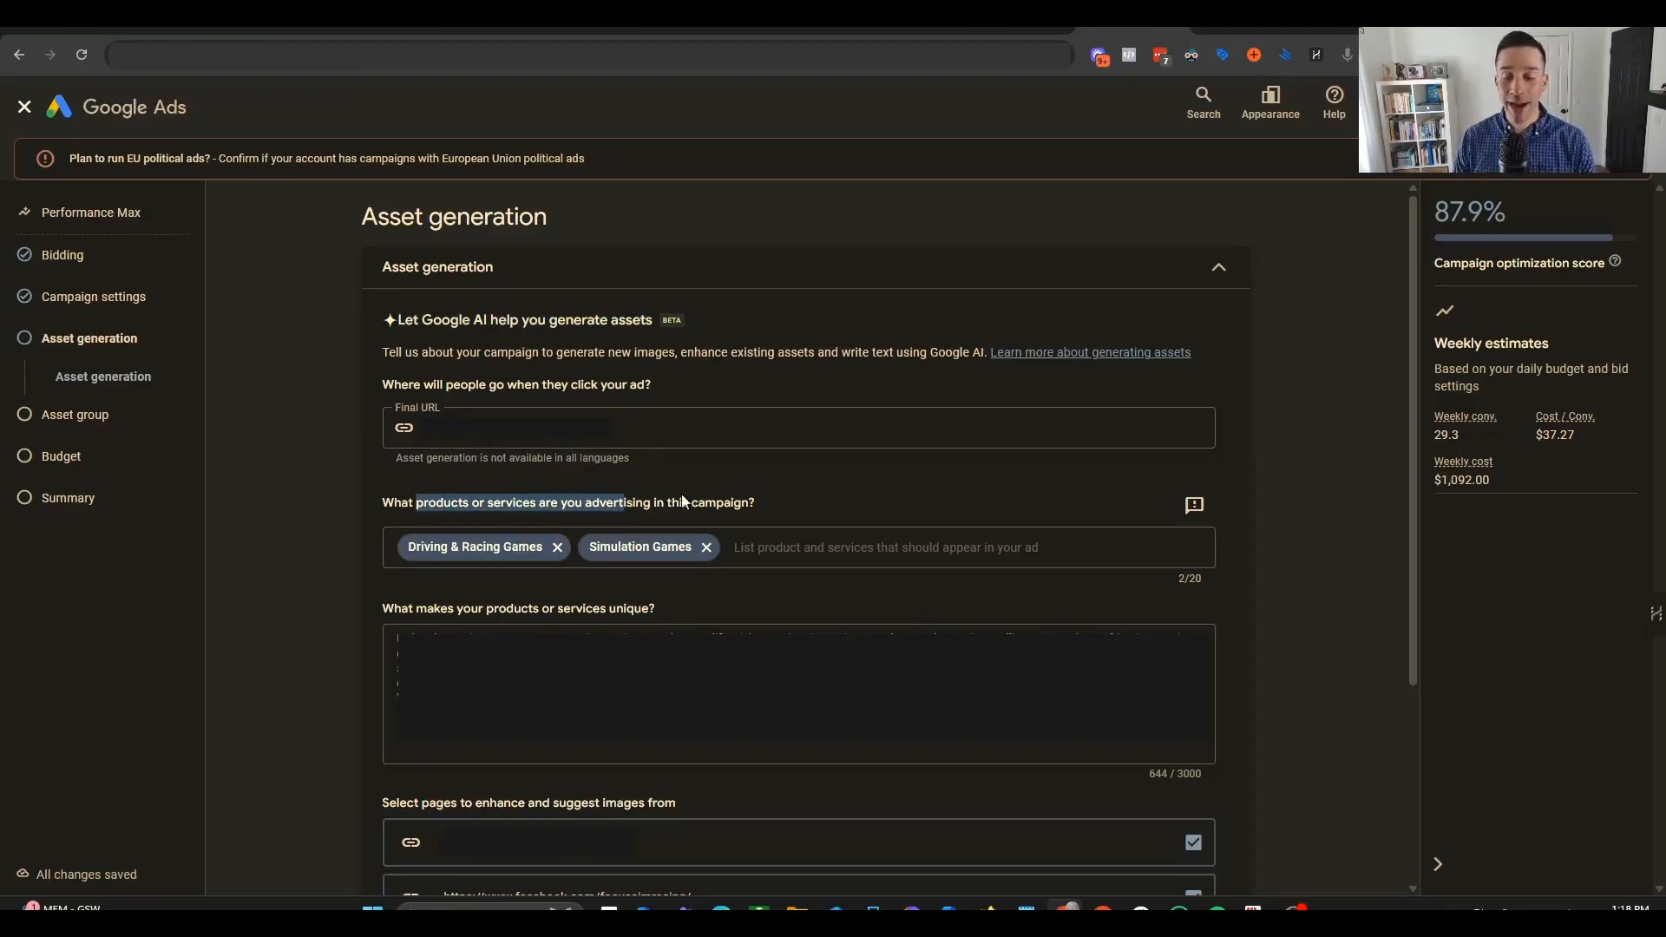
click(618, 434)
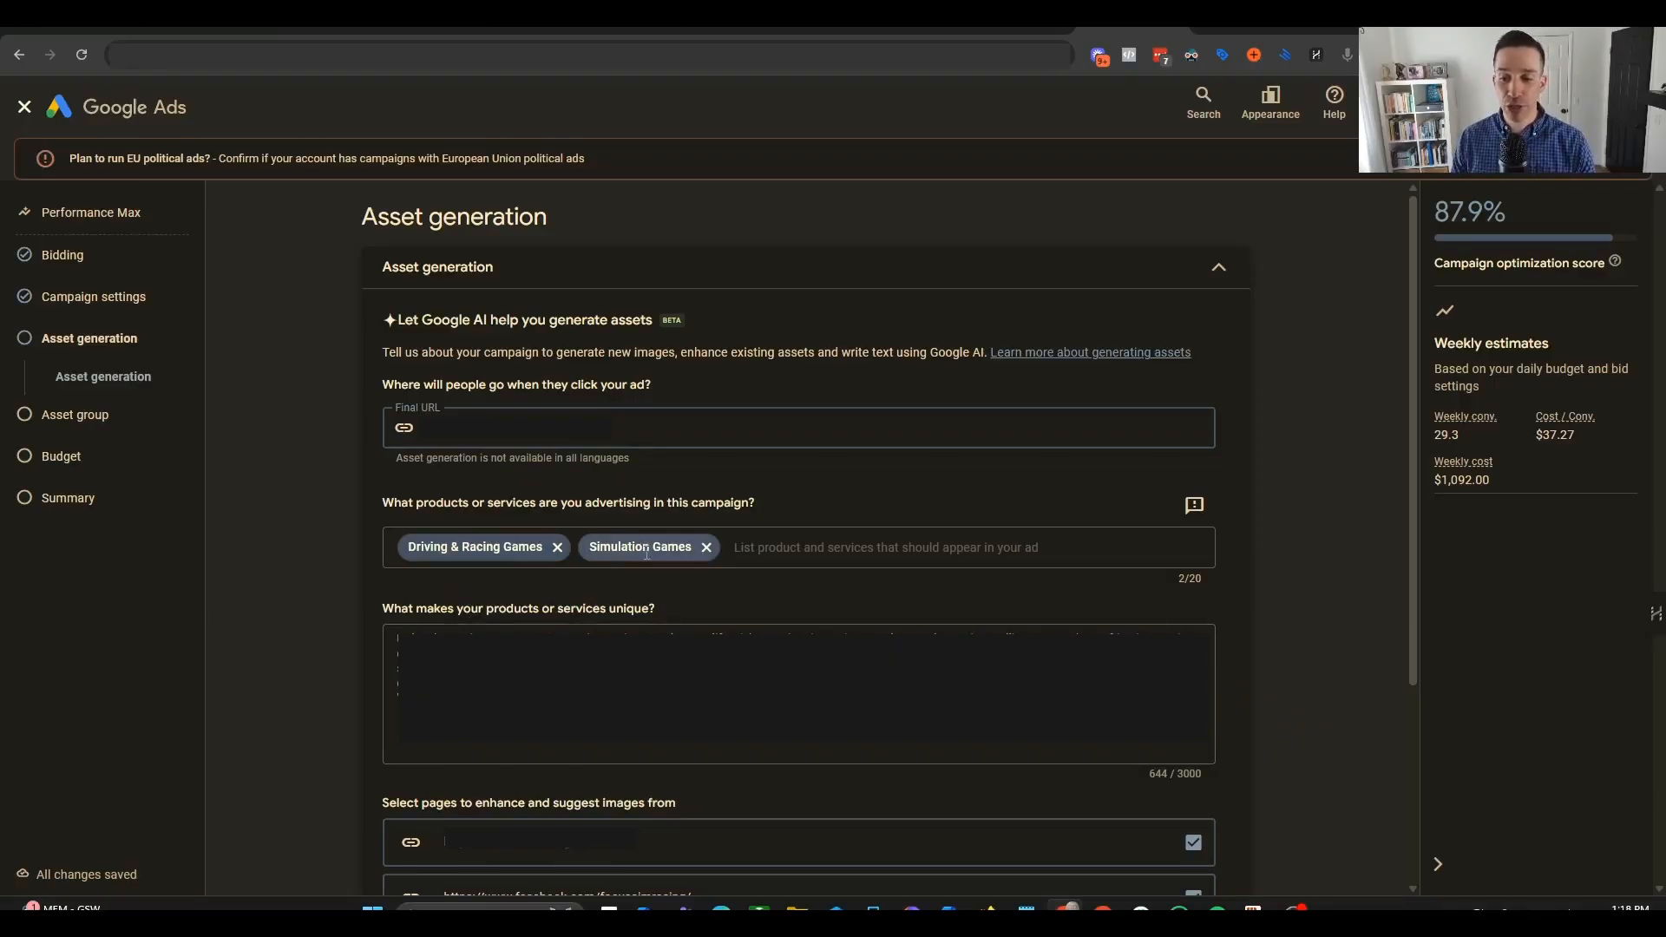
- Add "Video game console" to the products or services advertised in this campaign
click(780, 556)
text(racing)
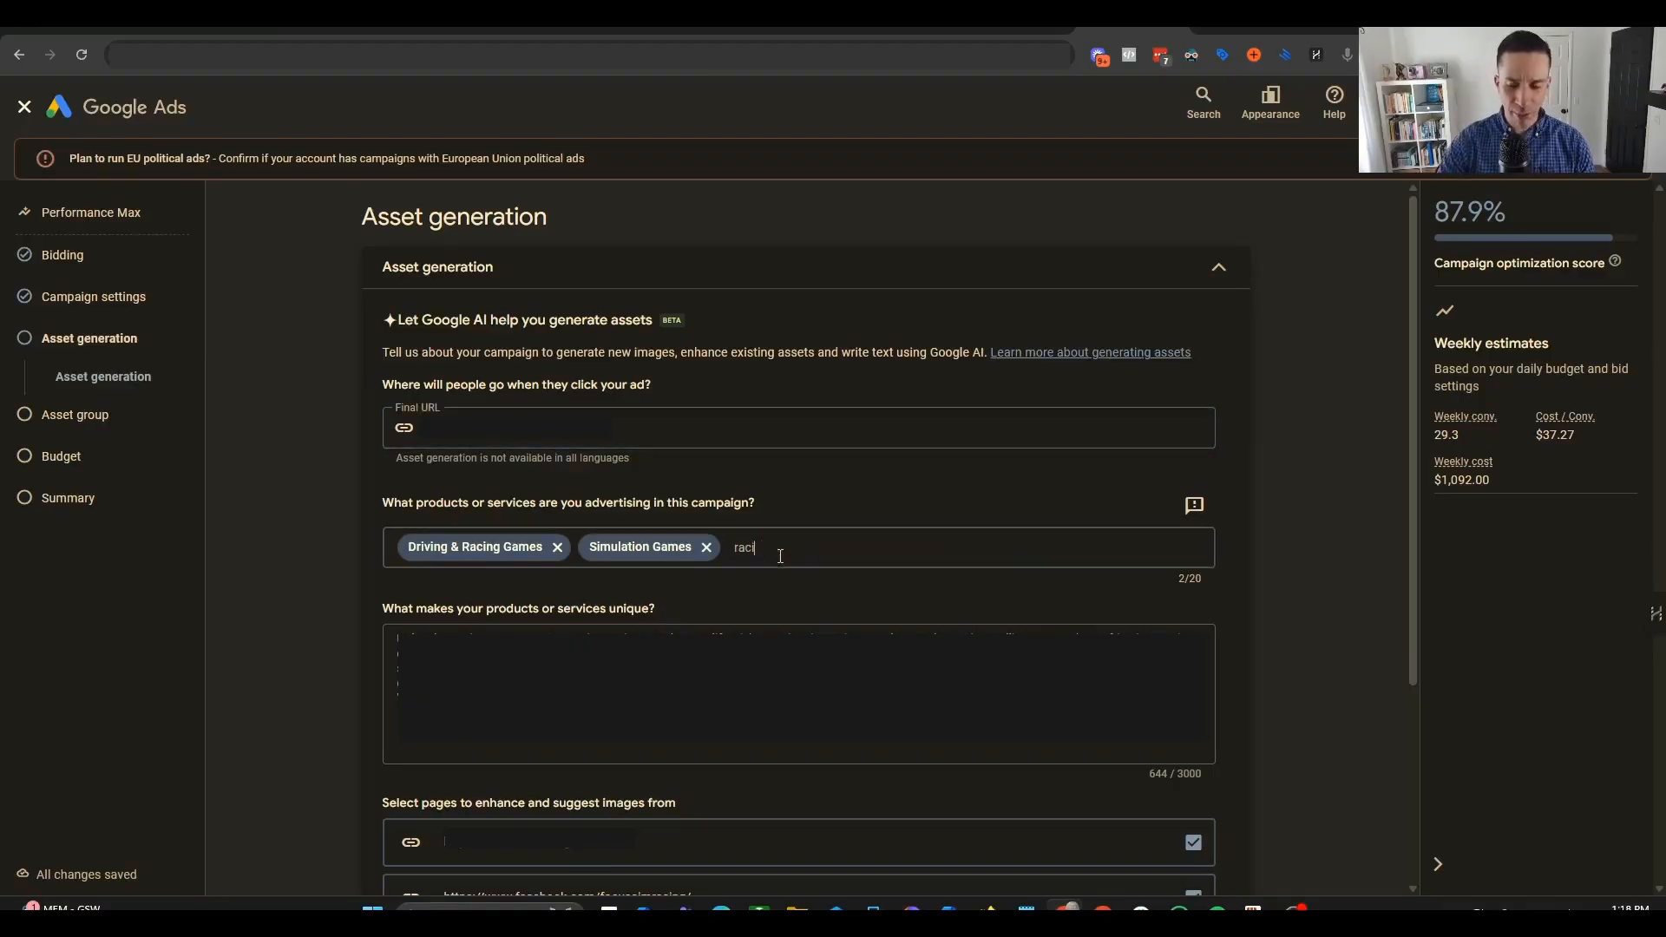
key(BackSpace)
key(BackSpace)
key(BackSpace)
key(BackSpace)
key(BackSpace)
key(BackSpace)
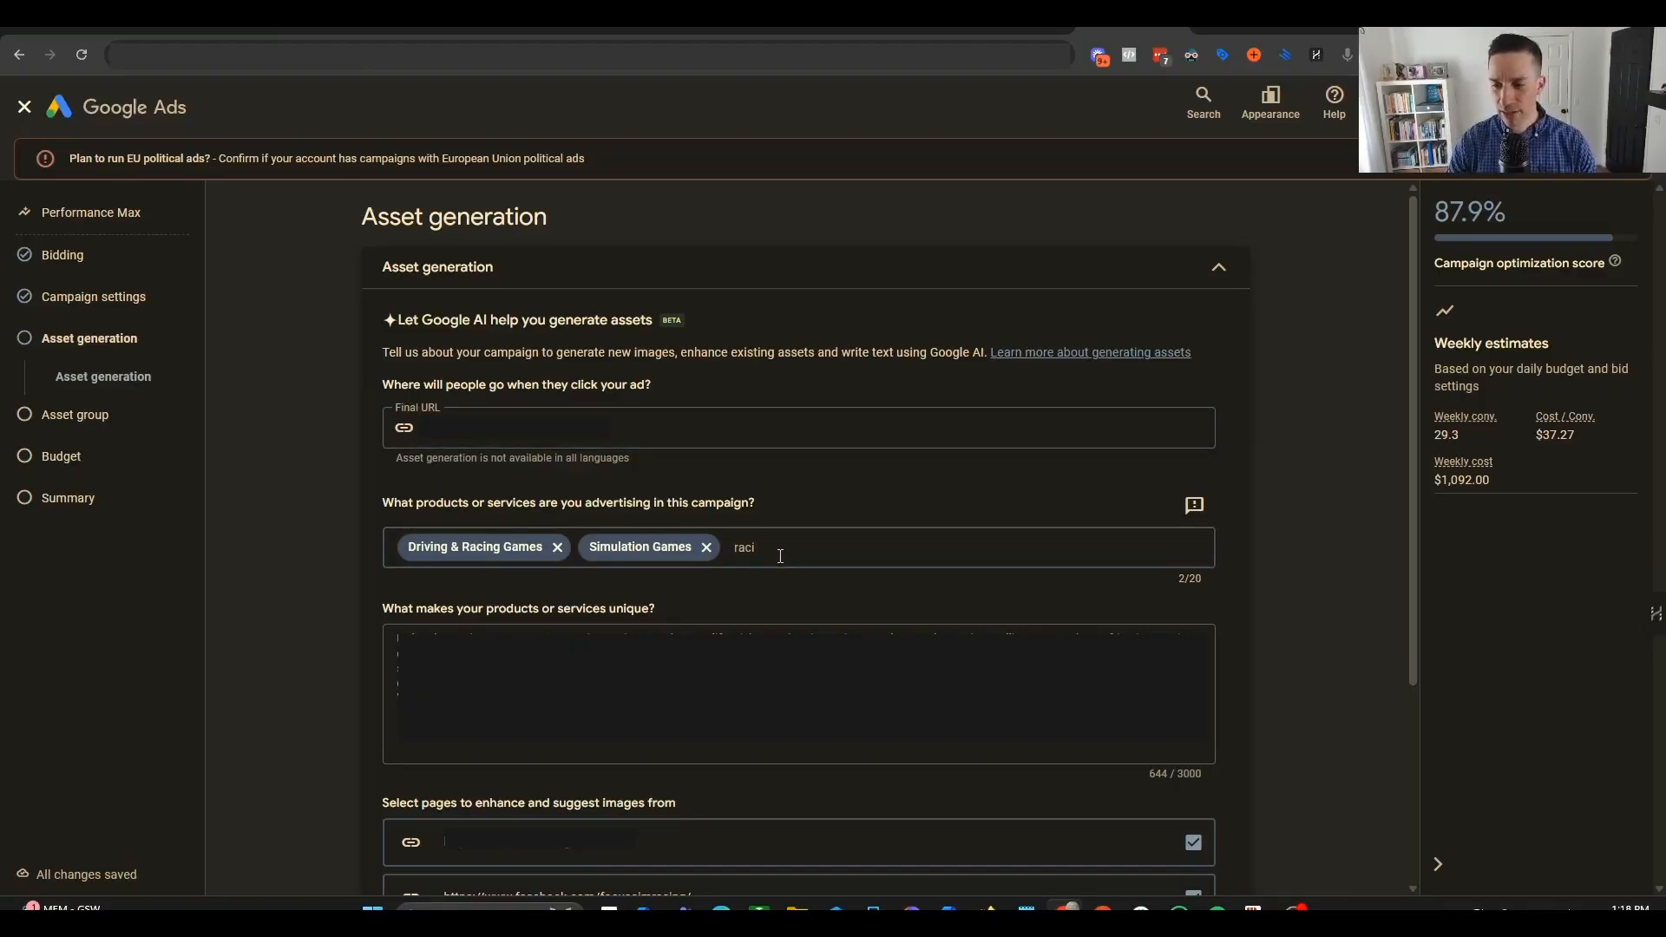
text(V)
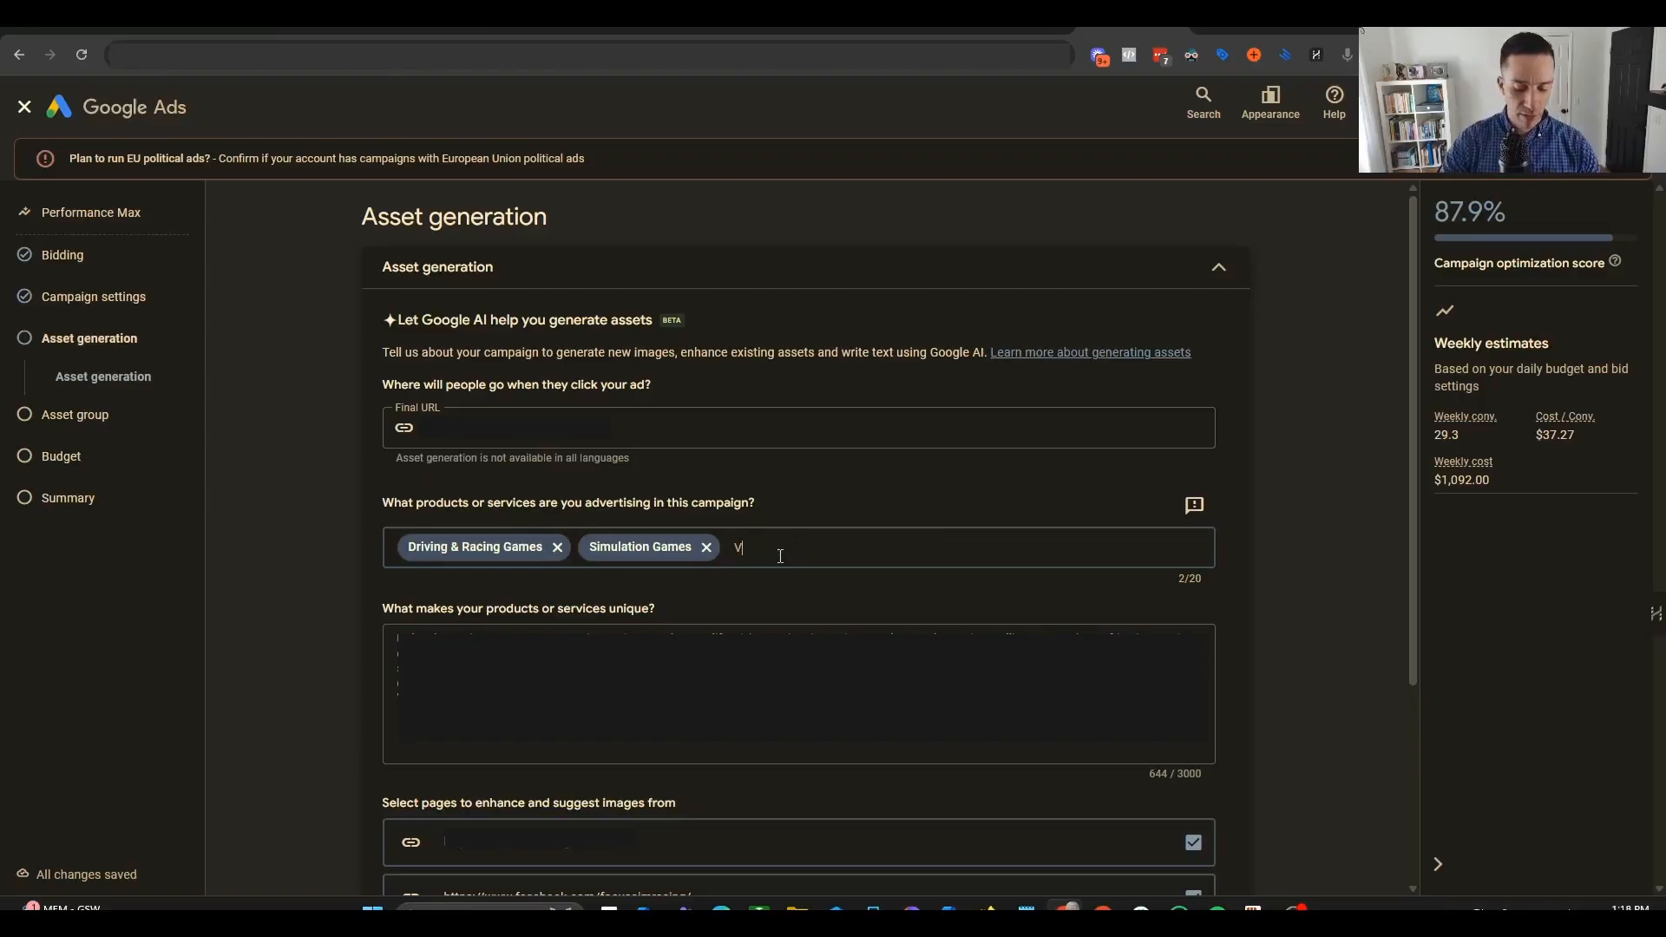
text(ideo game console)
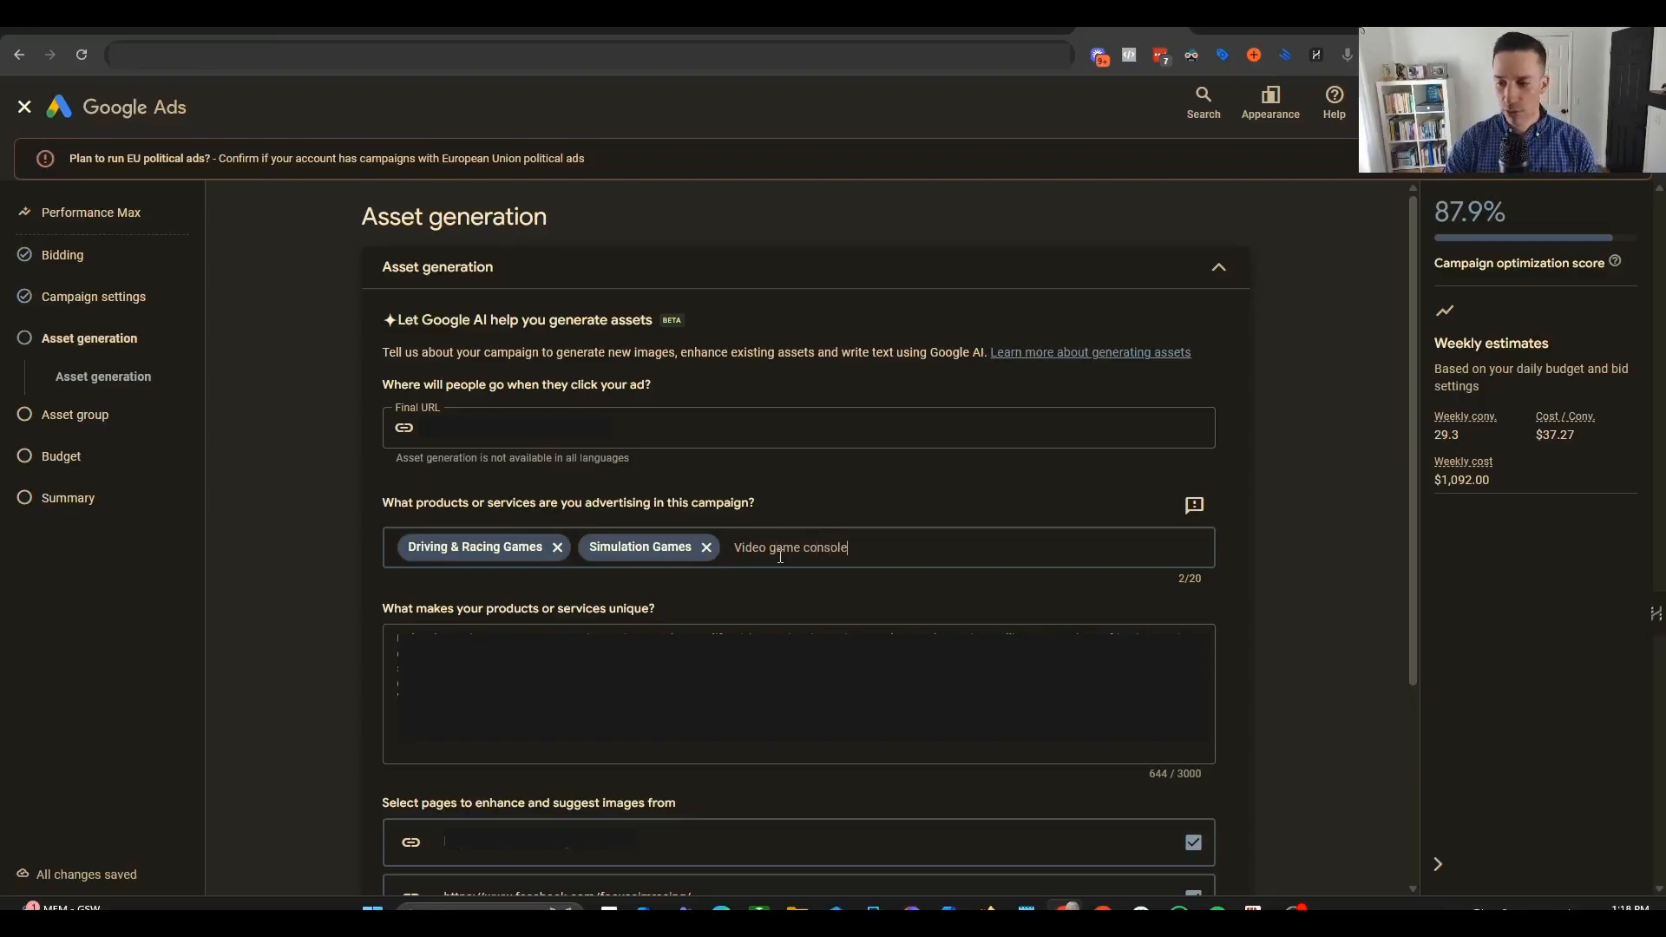
key(Return)
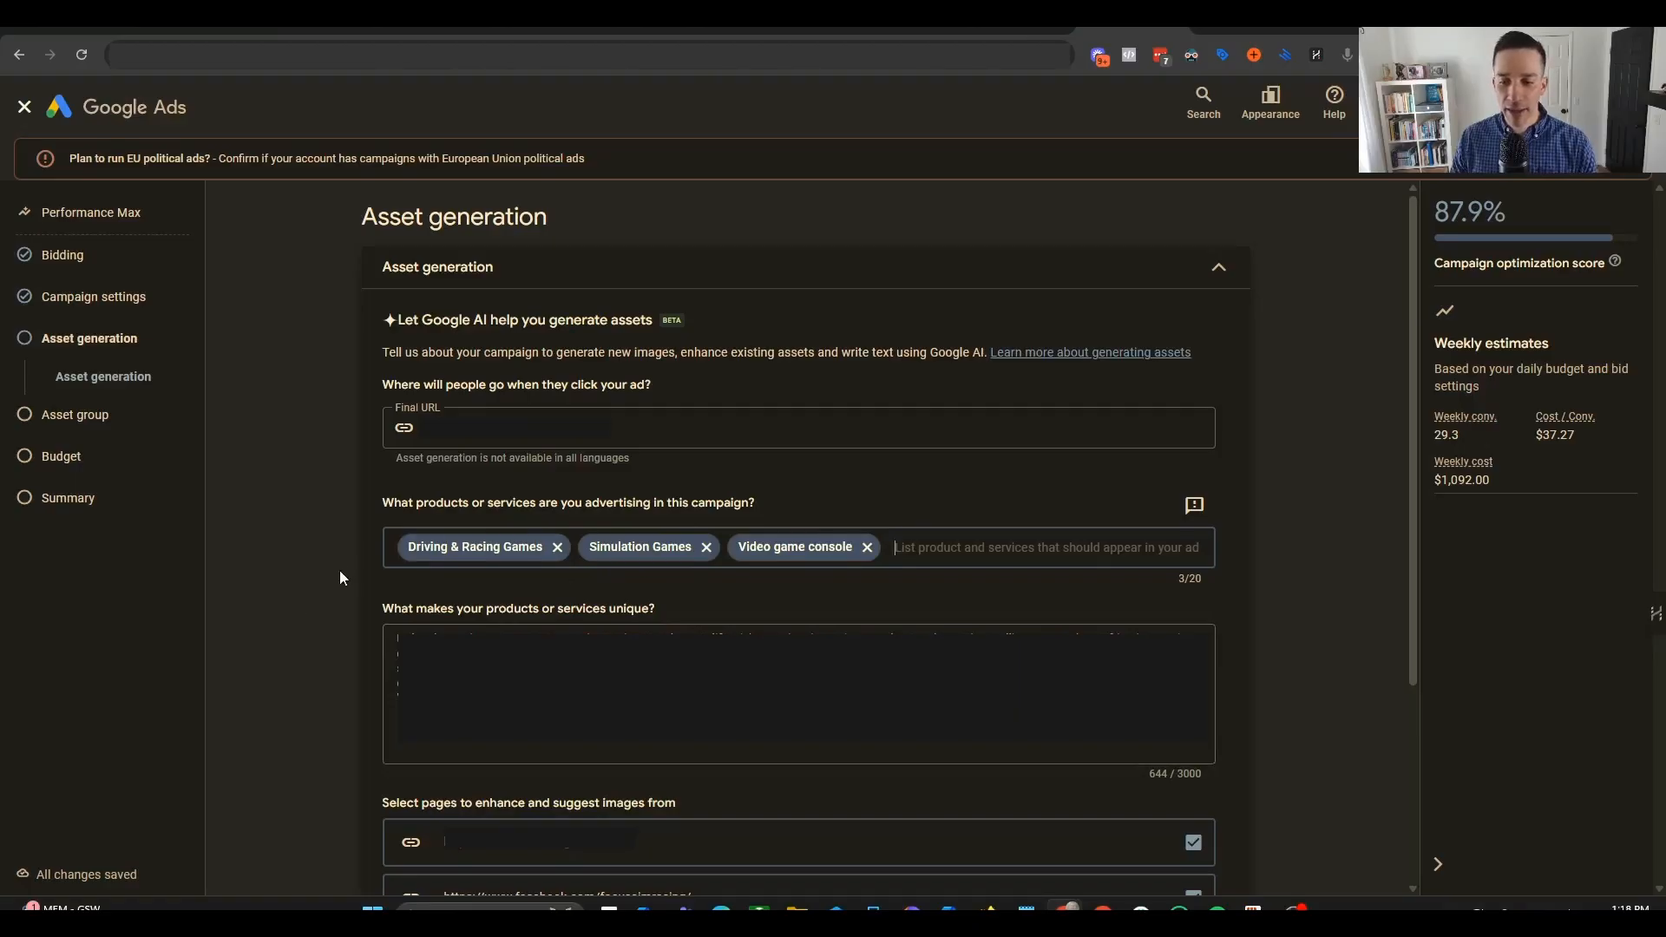
- Review the description of what makes the products unique and generate assets with all three suggested image pages selected
scroll(344, 564, down, 2)
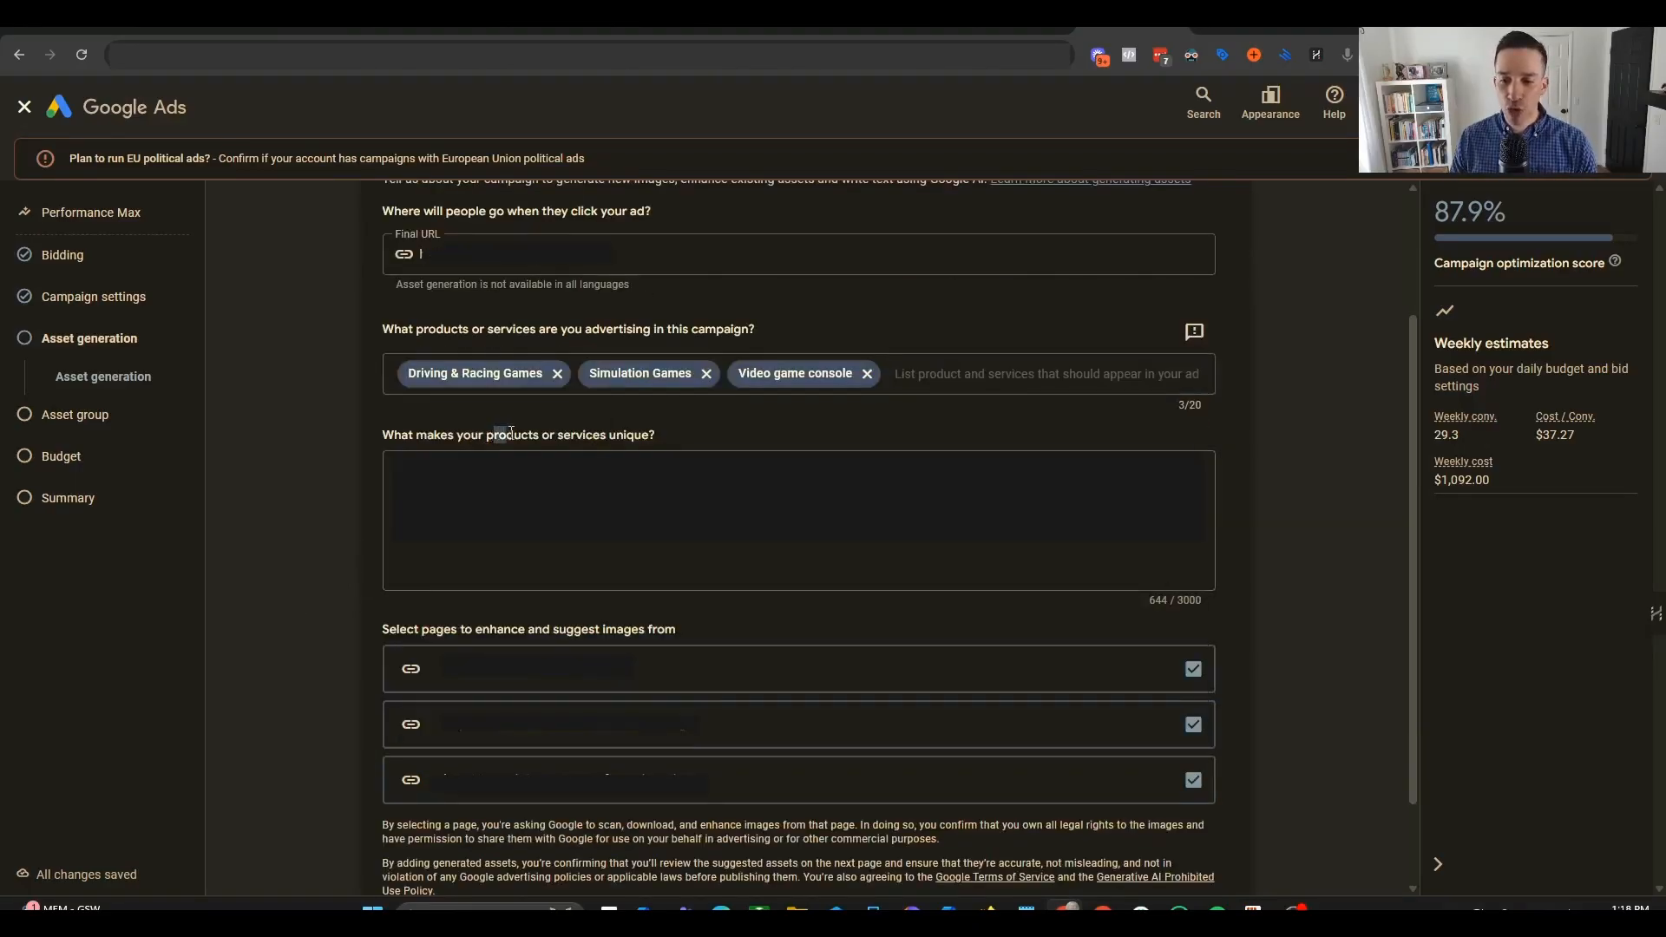
drag(510, 433, 643, 434)
click(664, 550)
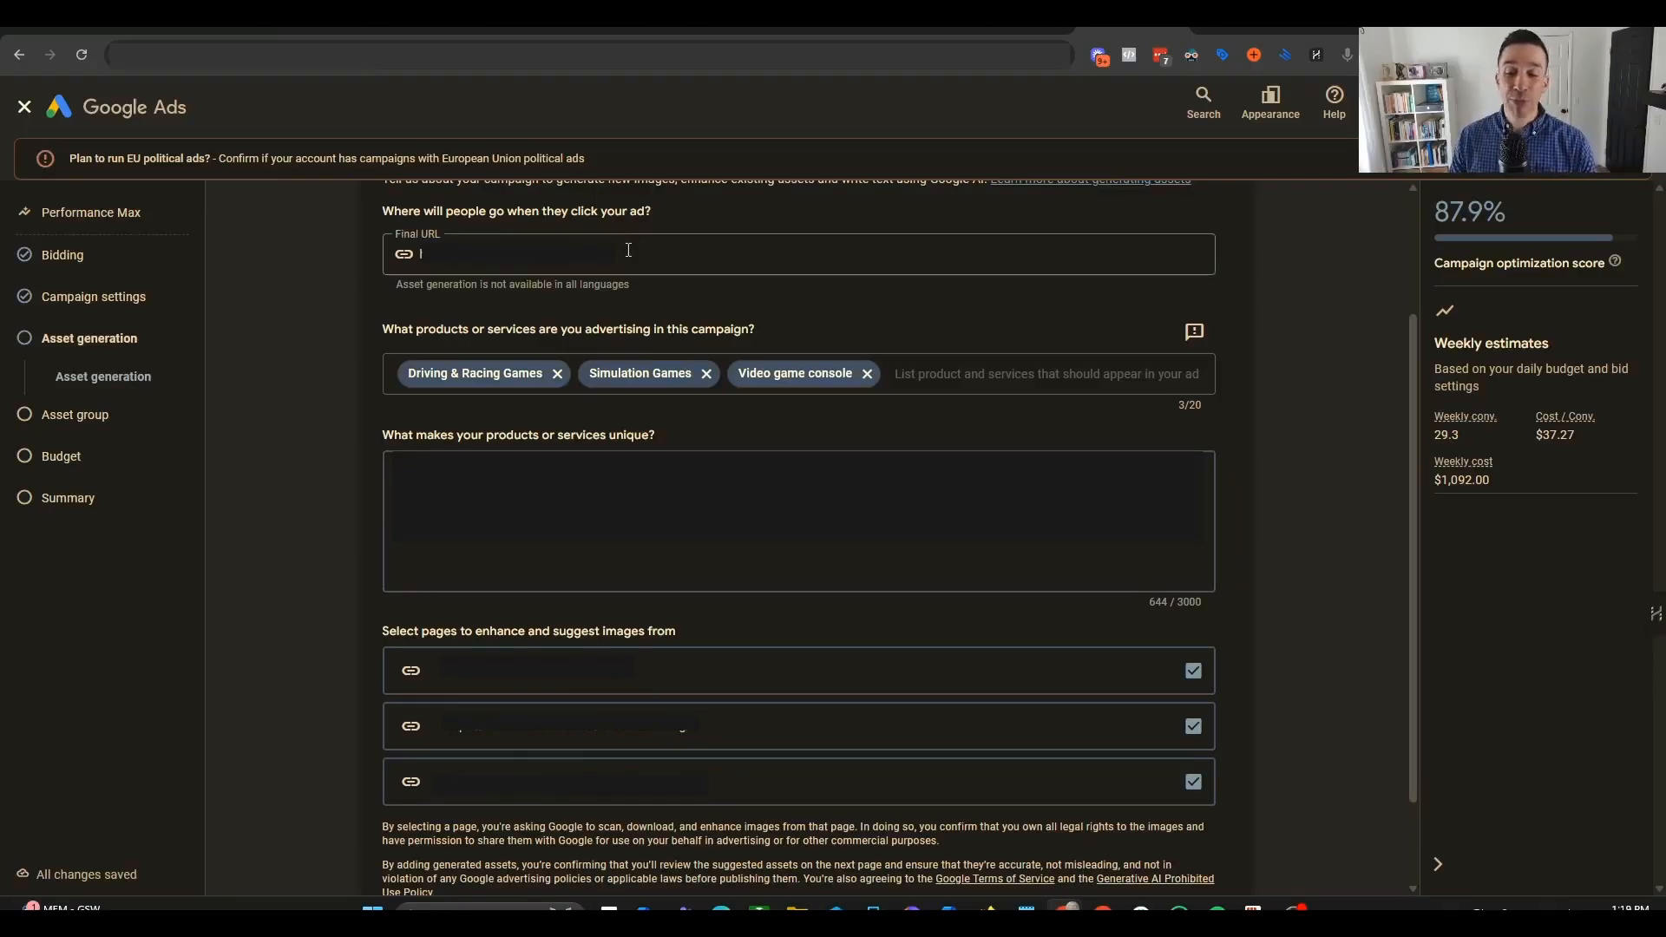
scroll(626, 273, up, 2)
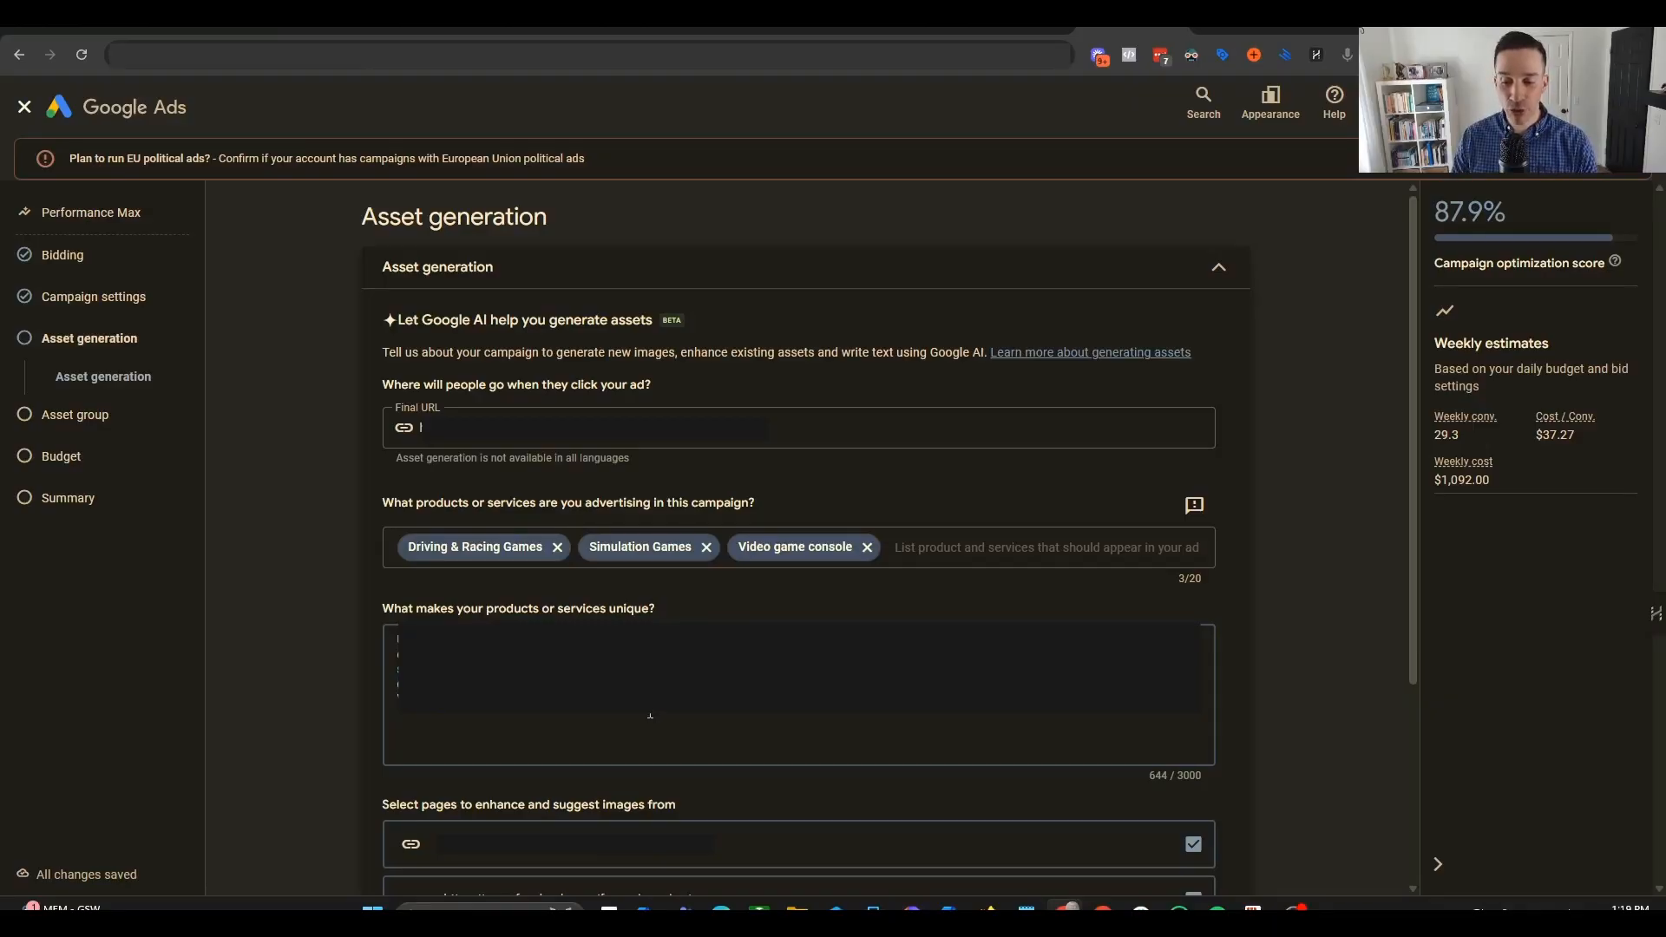
scroll(650, 715, down, 3)
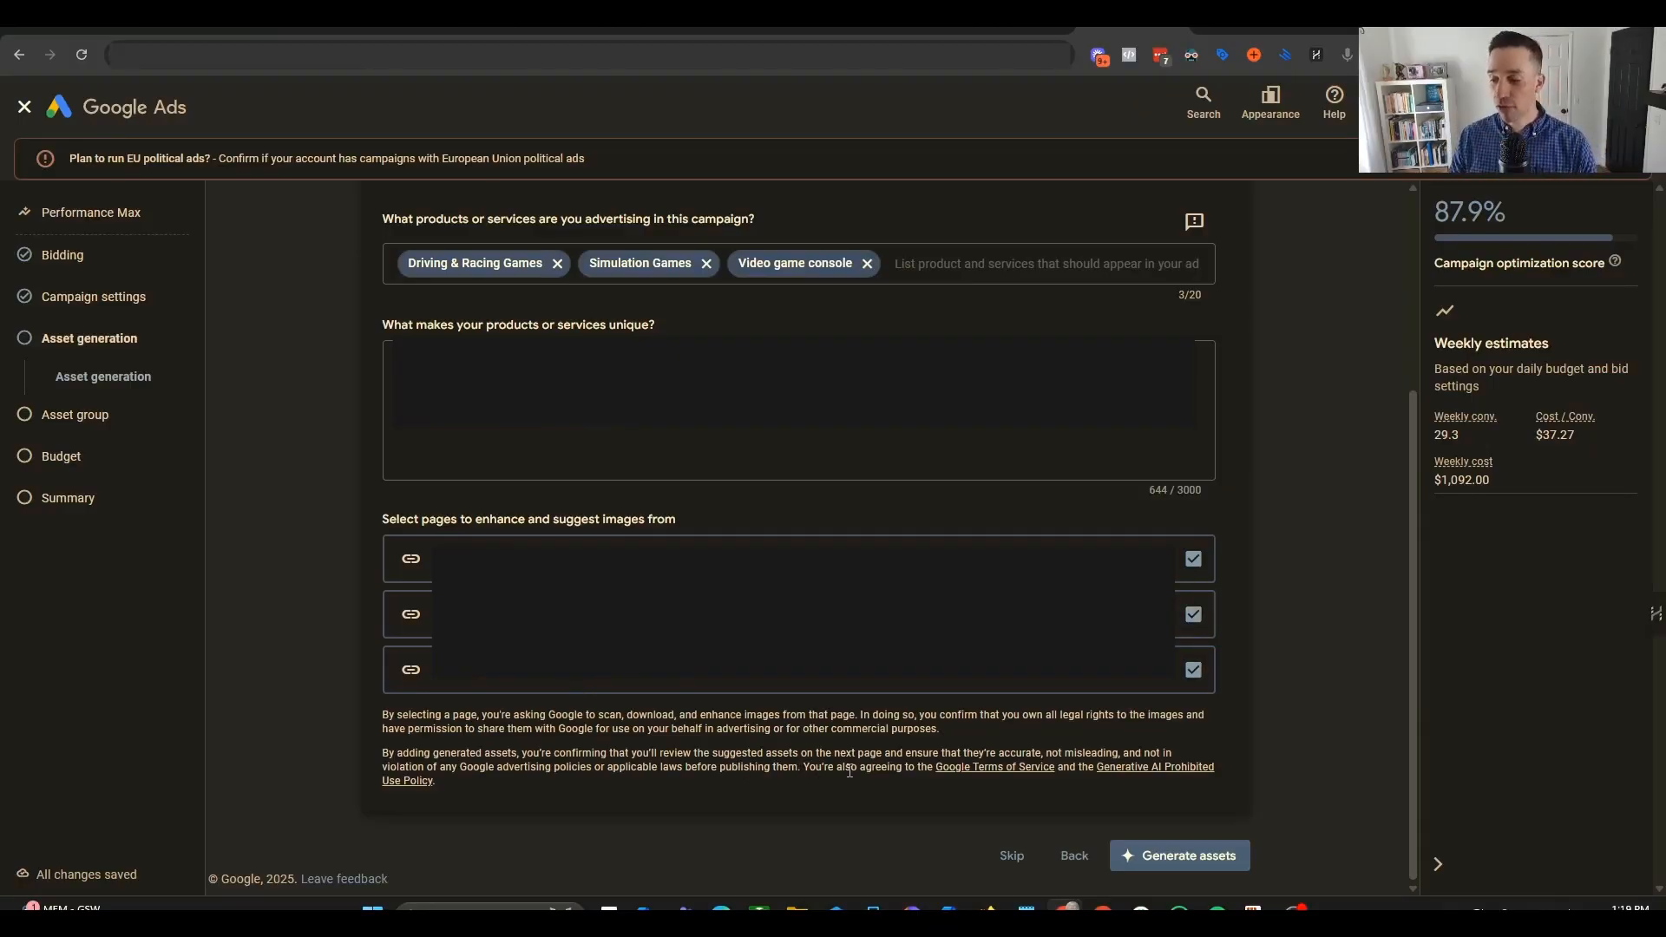
click(1201, 853)
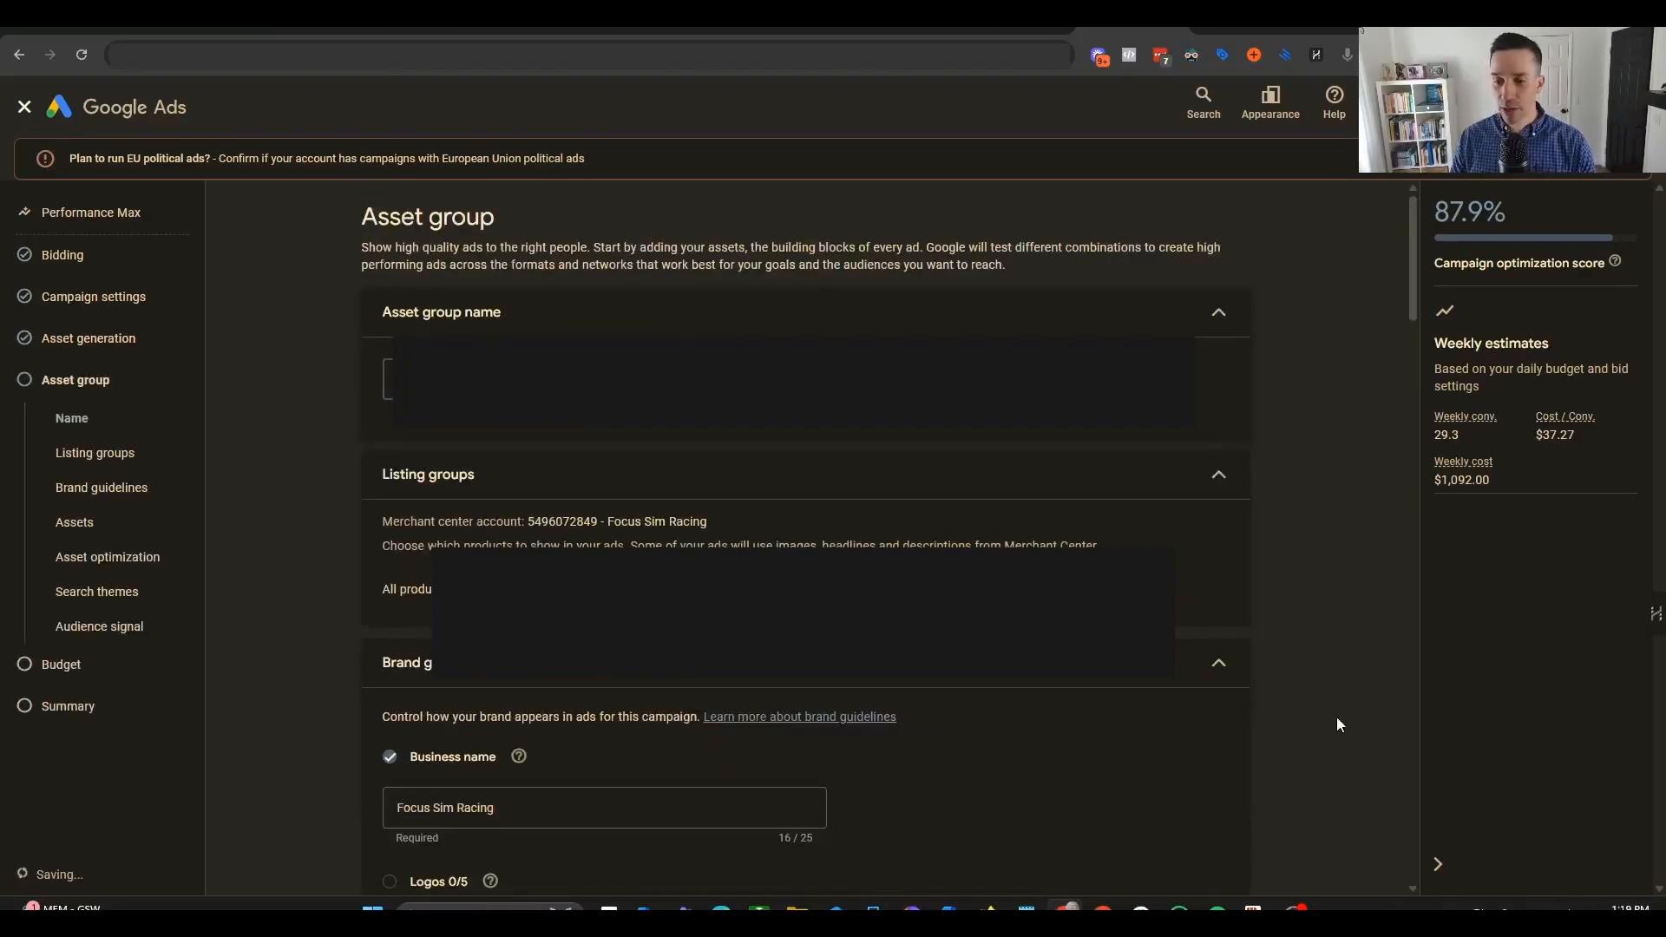
- Rename the asset group as "Test Group 1"
double_click(420, 379)
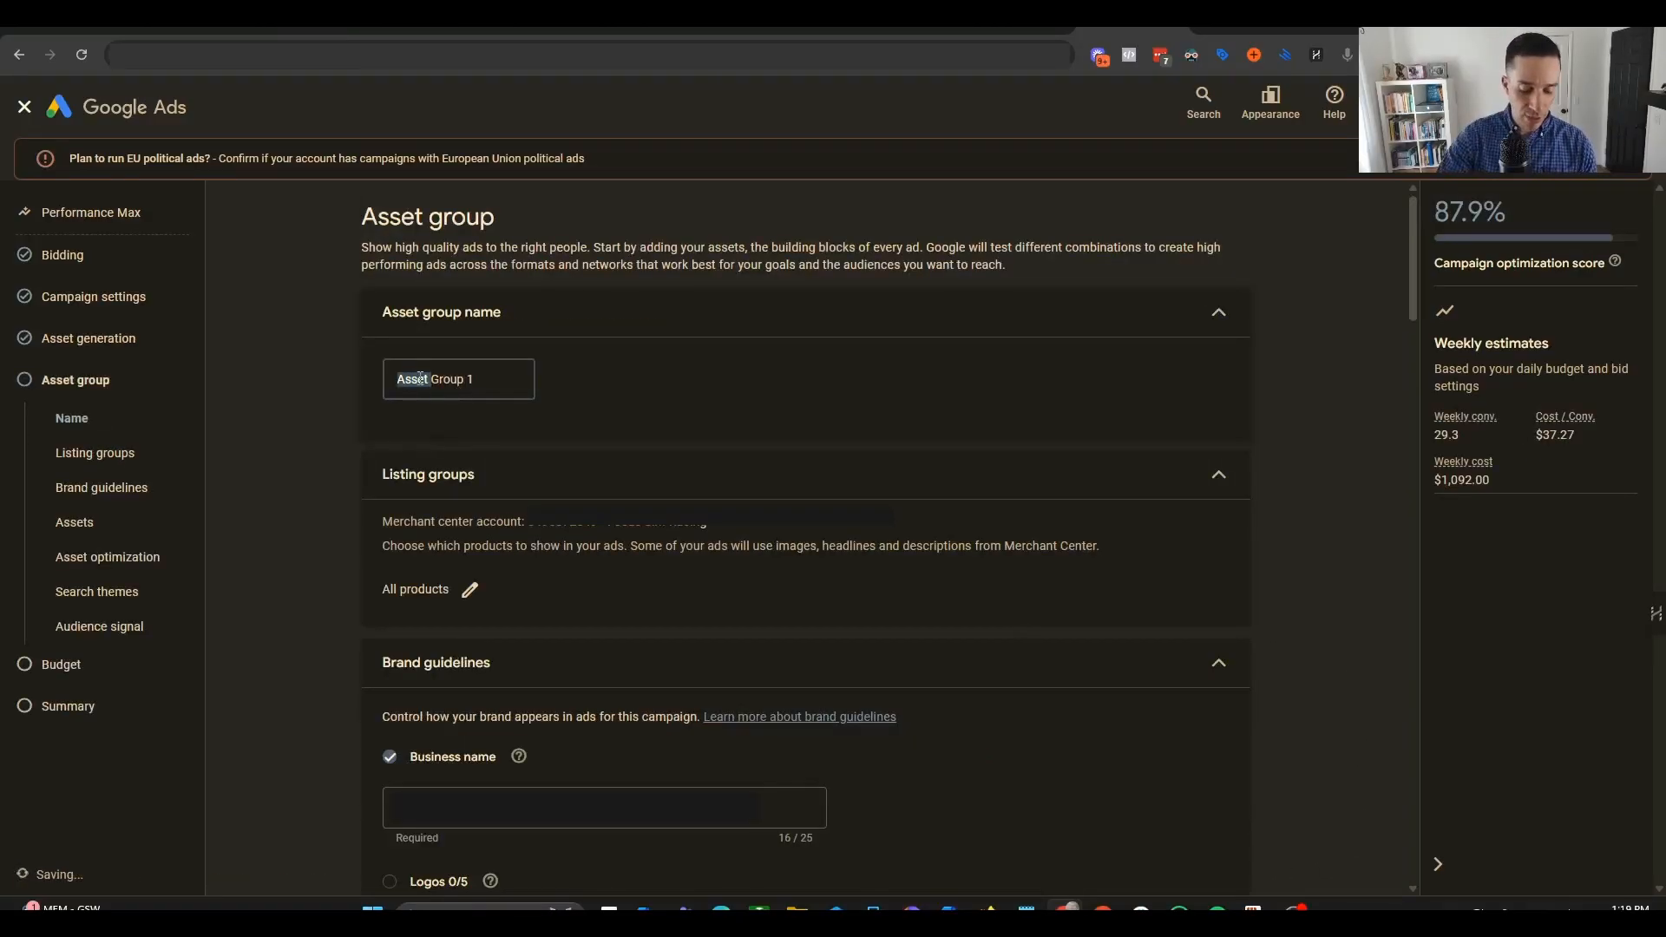
text(Test)
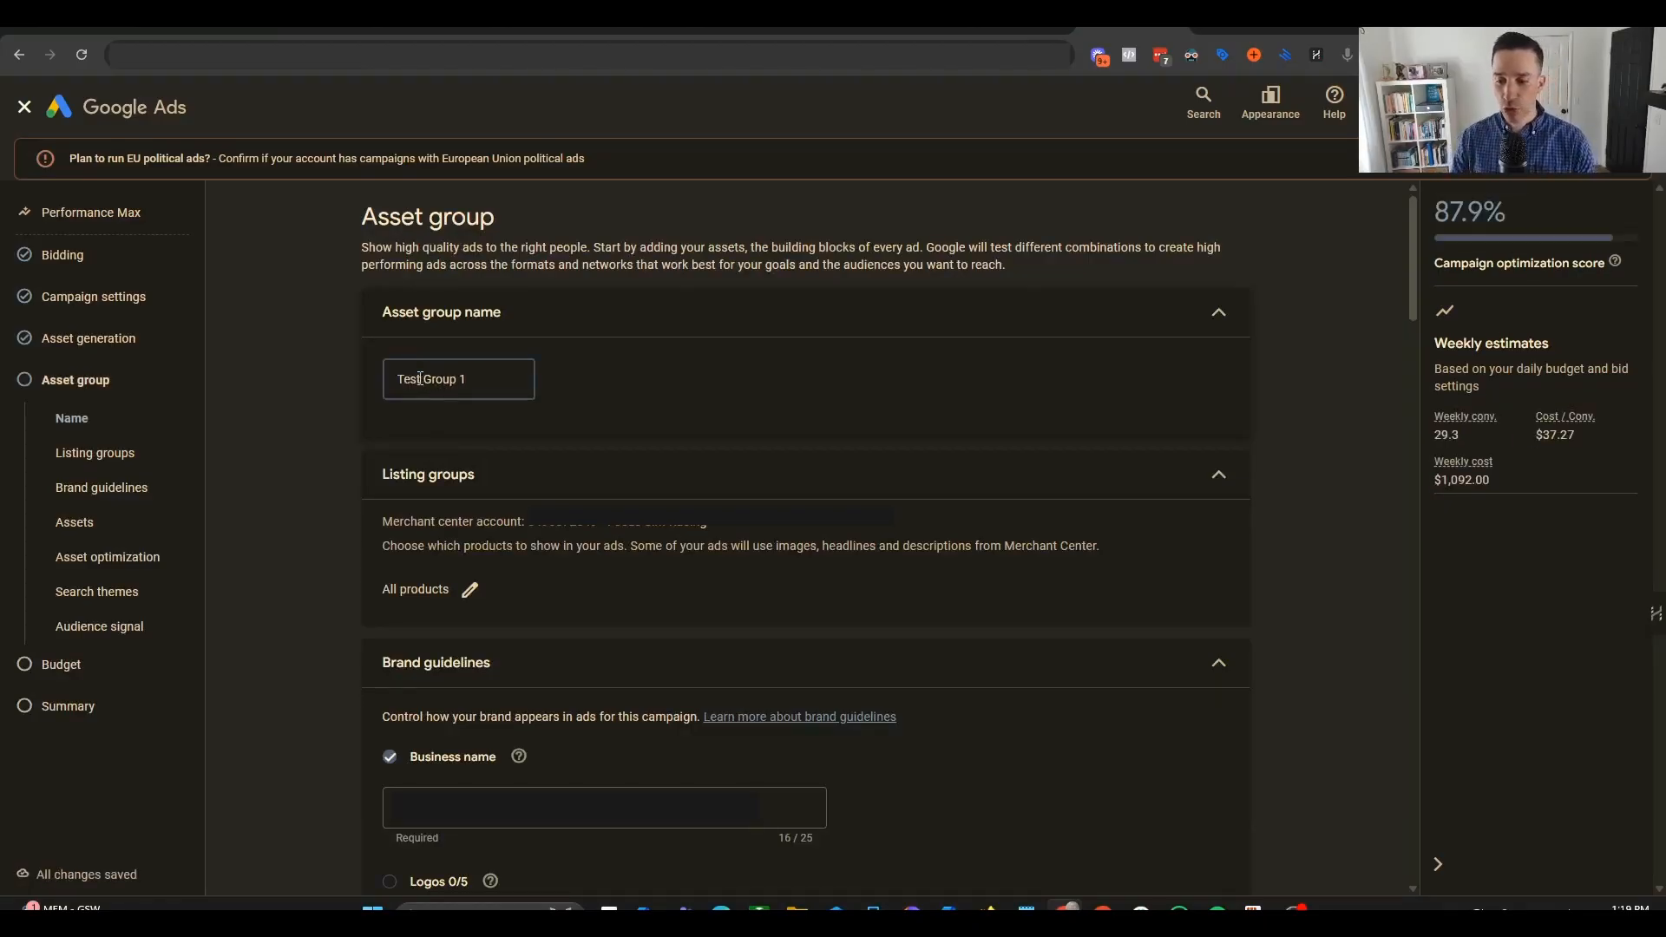
scroll(279, 496, down, 2)
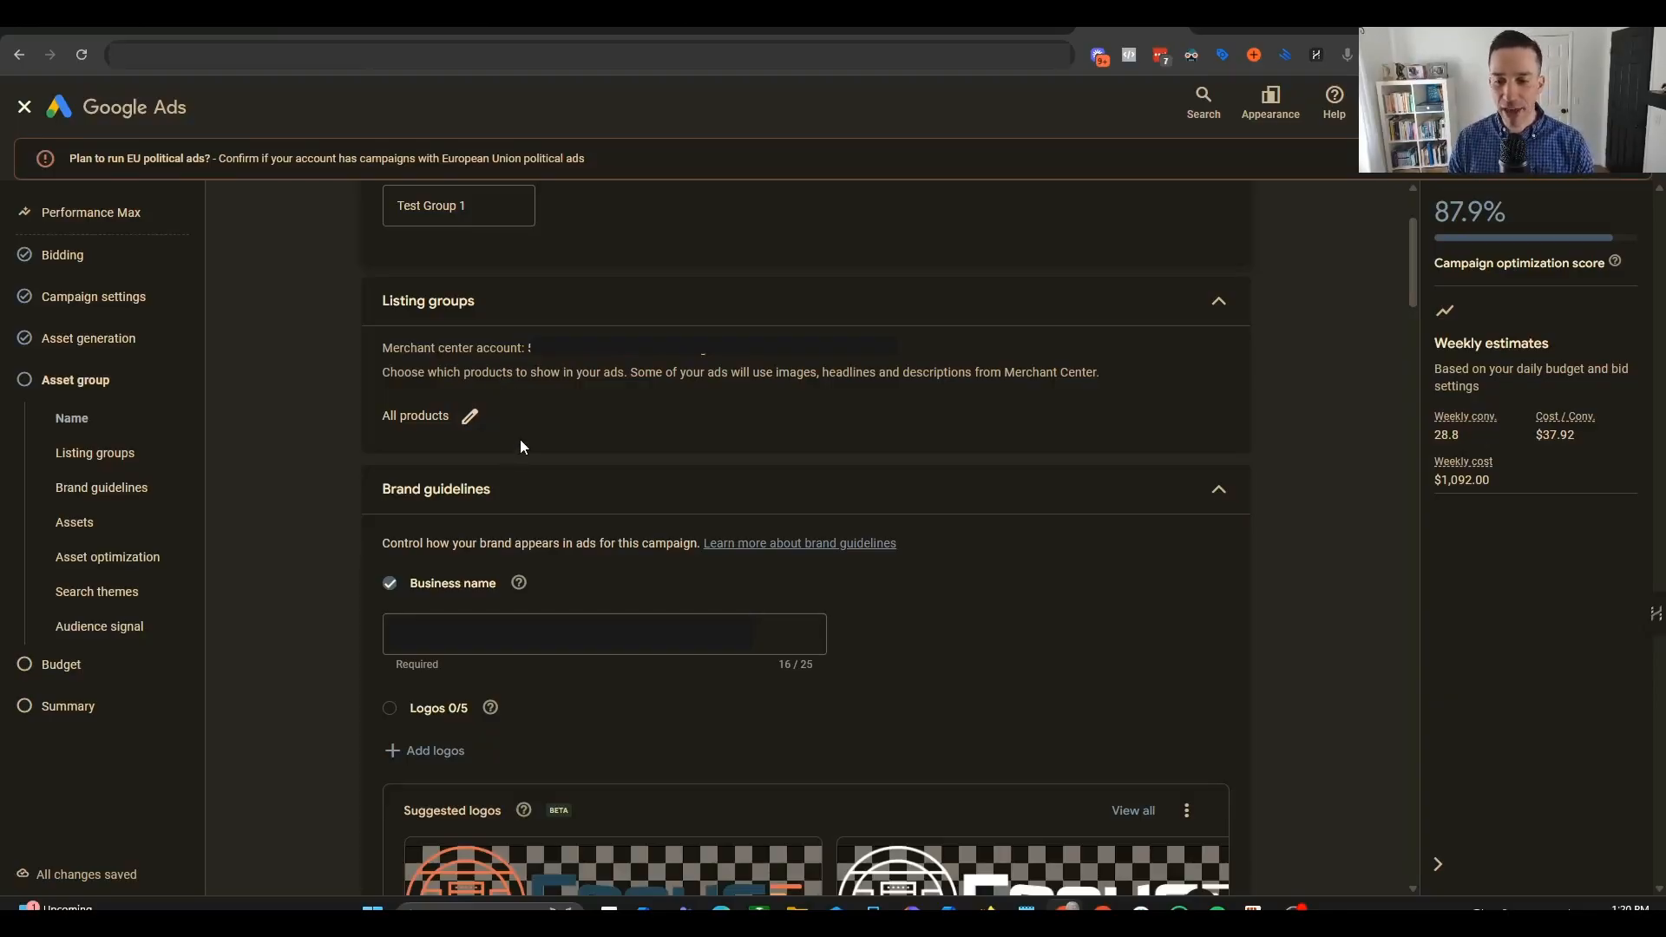
- Add one logo from the asset library to the brand guidelines and save the logo selection
scroll(519, 440, down, 2)
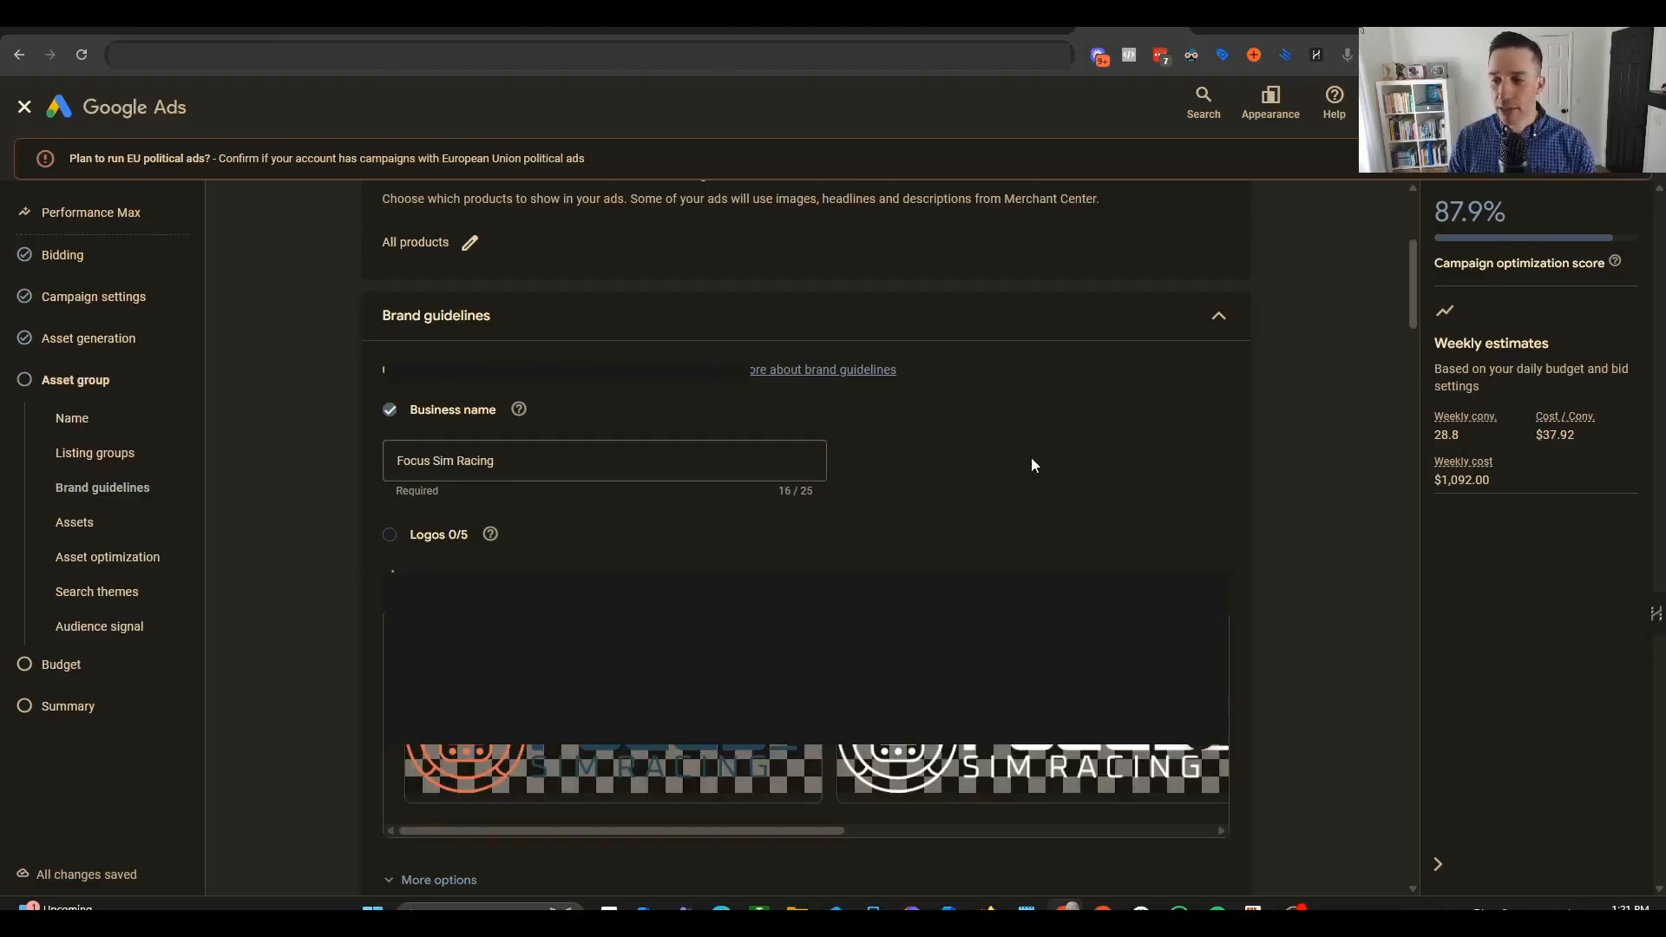
scroll(583, 359, down, 1)
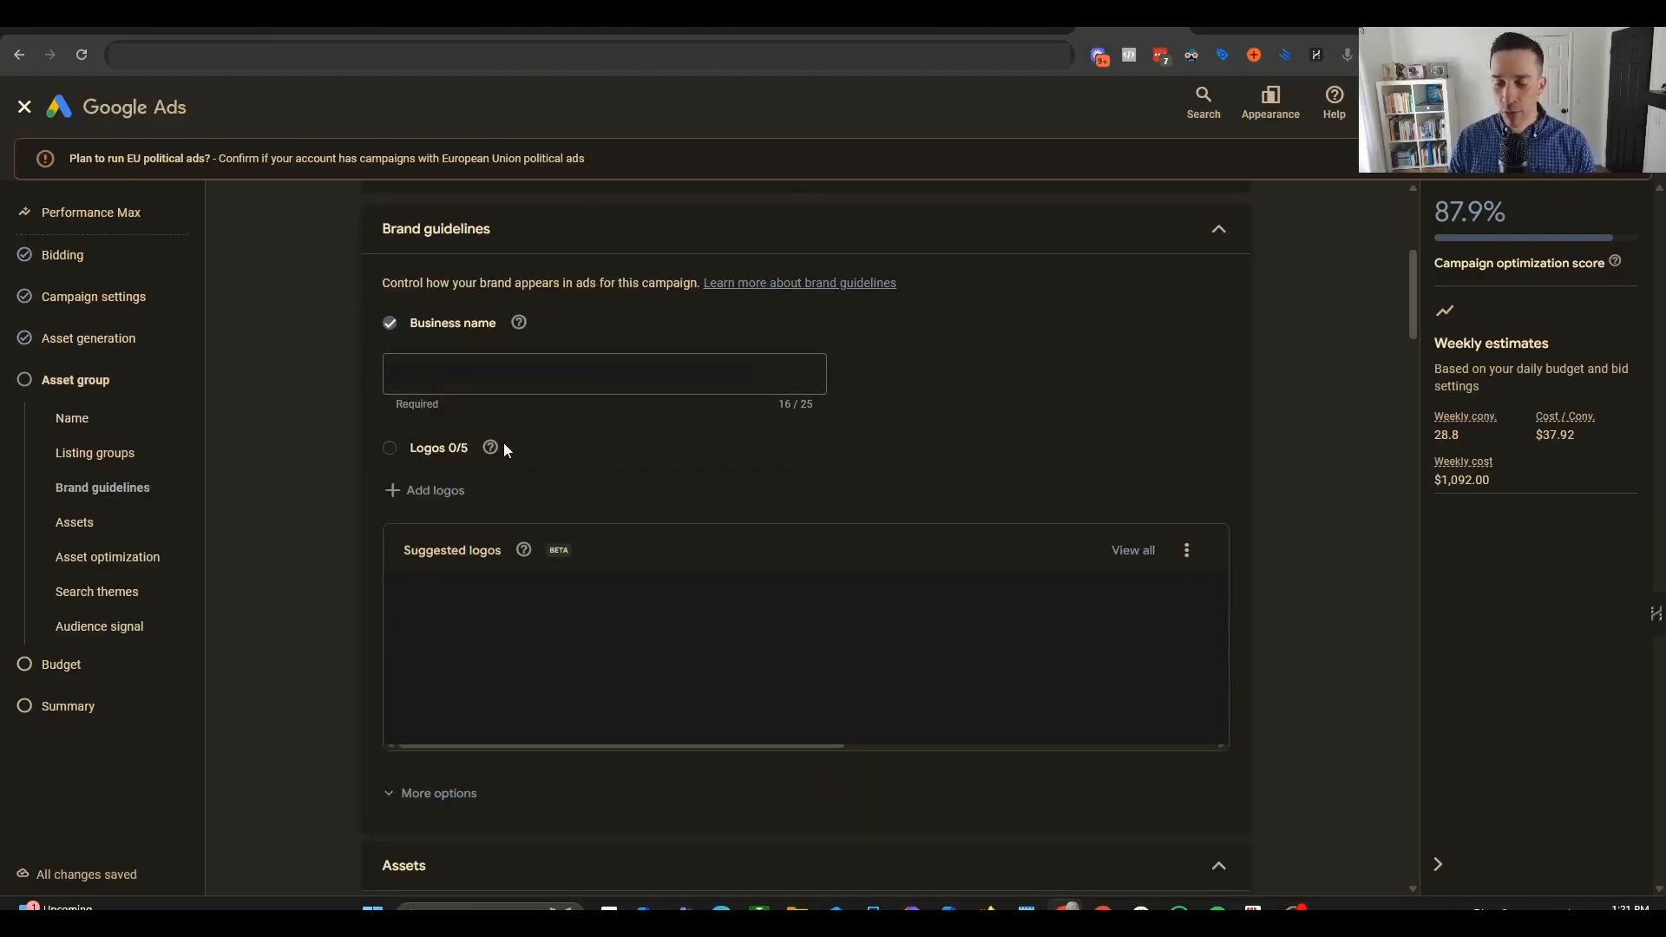
scroll(538, 419, down, 2)
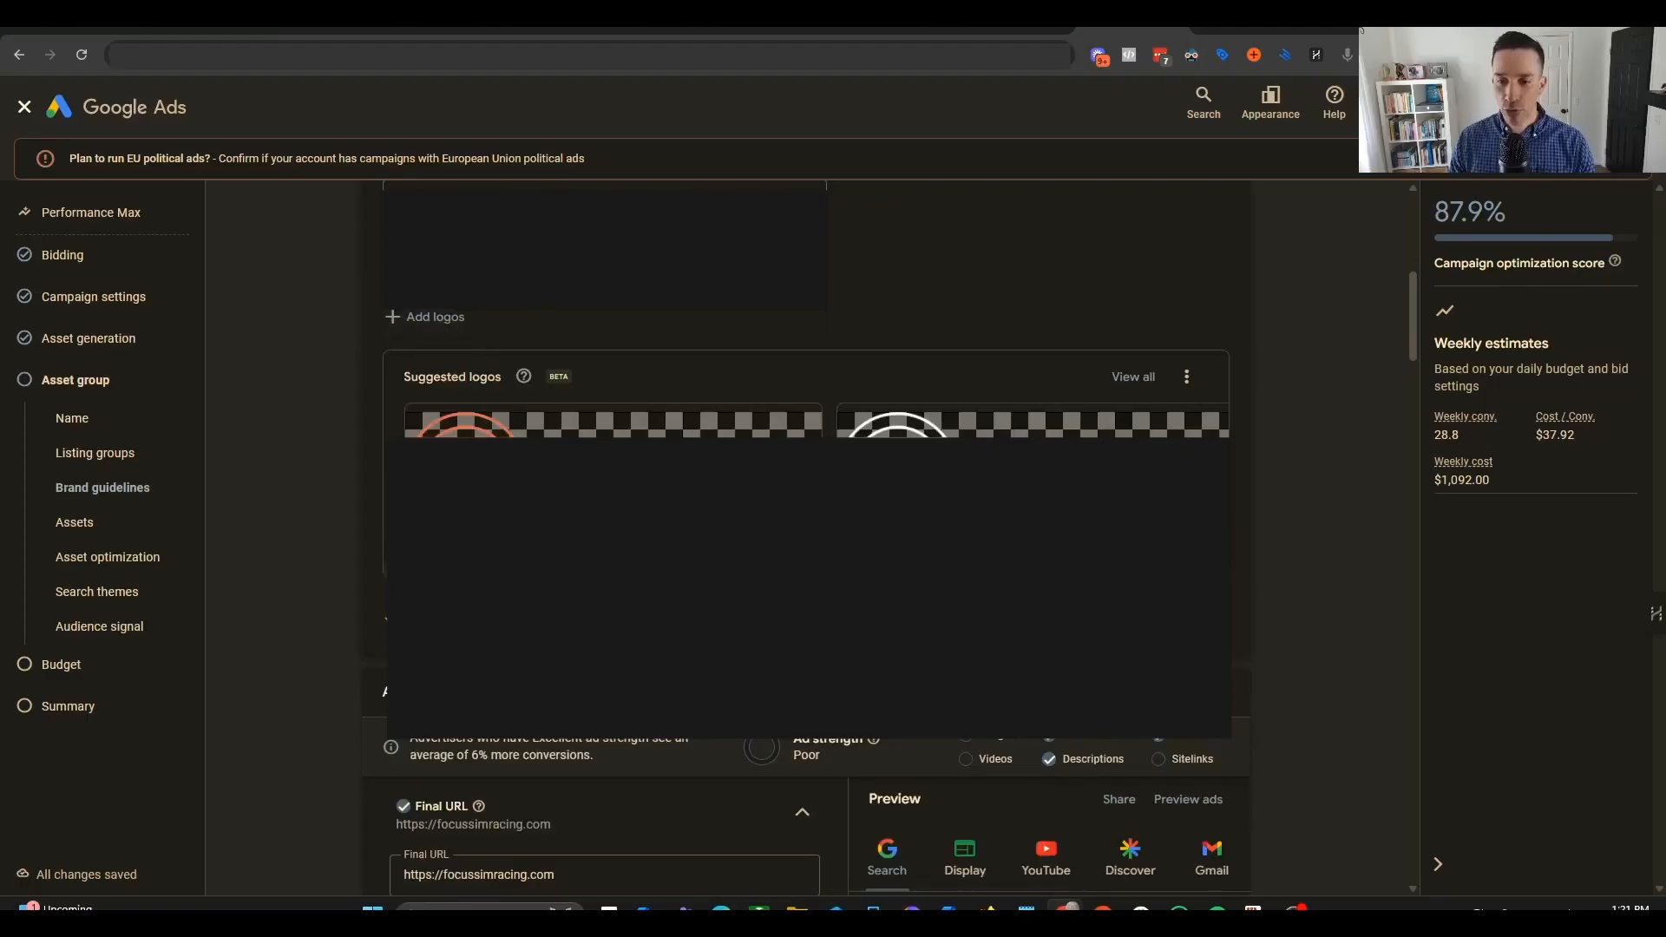
click(407, 316)
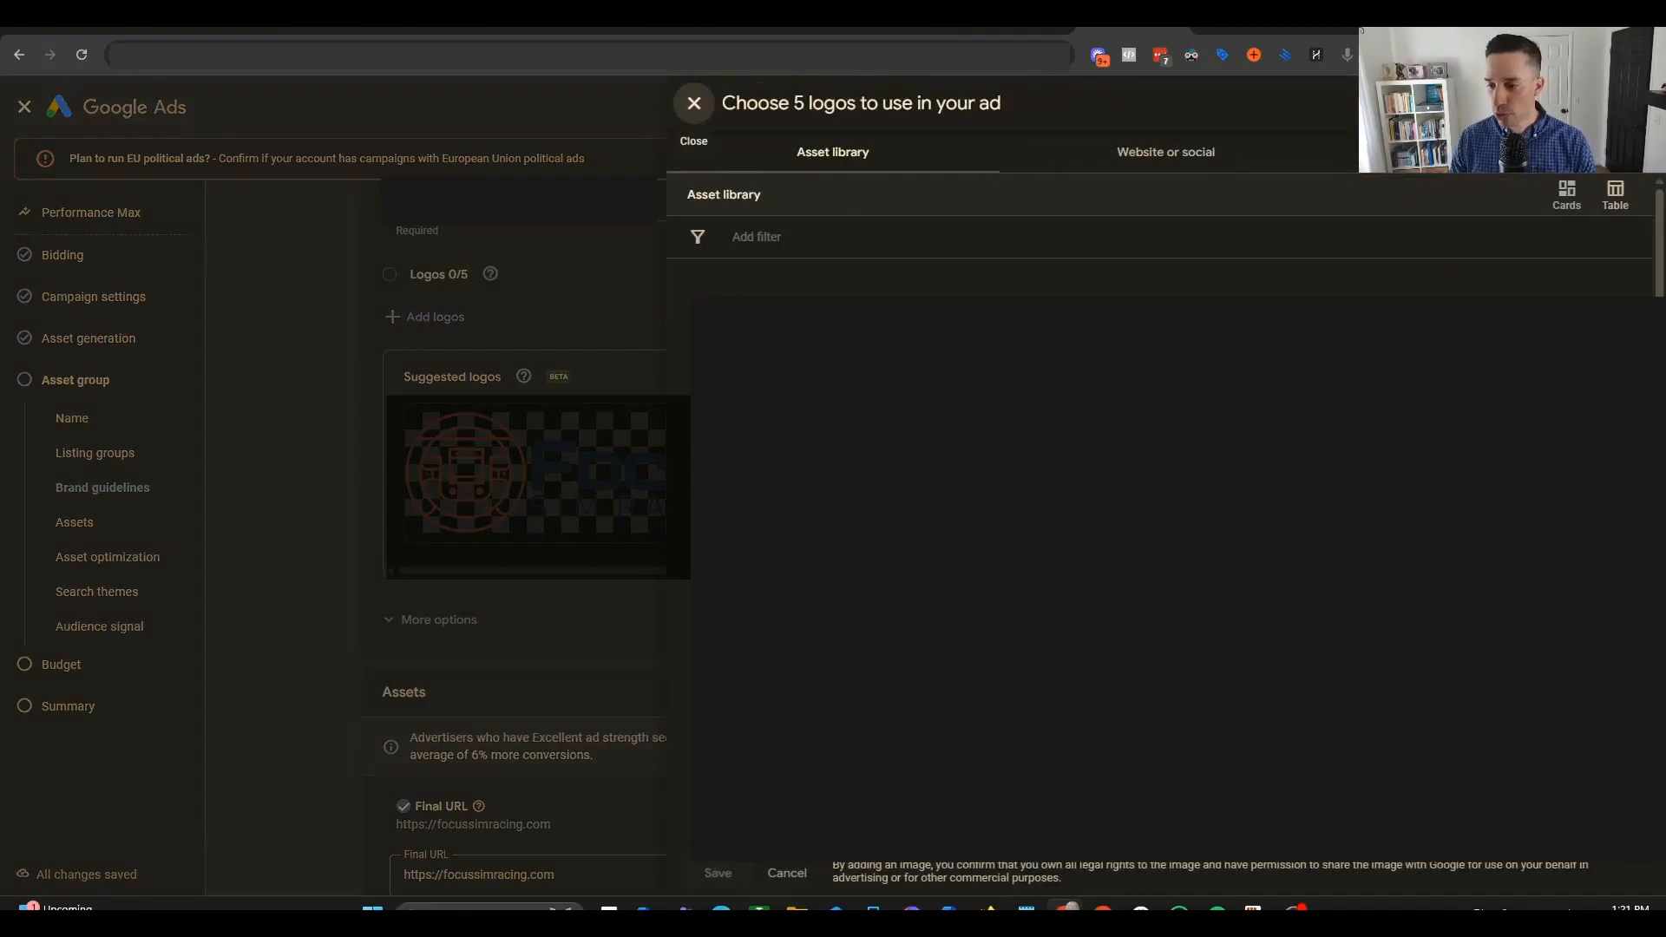
click(1194, 231)
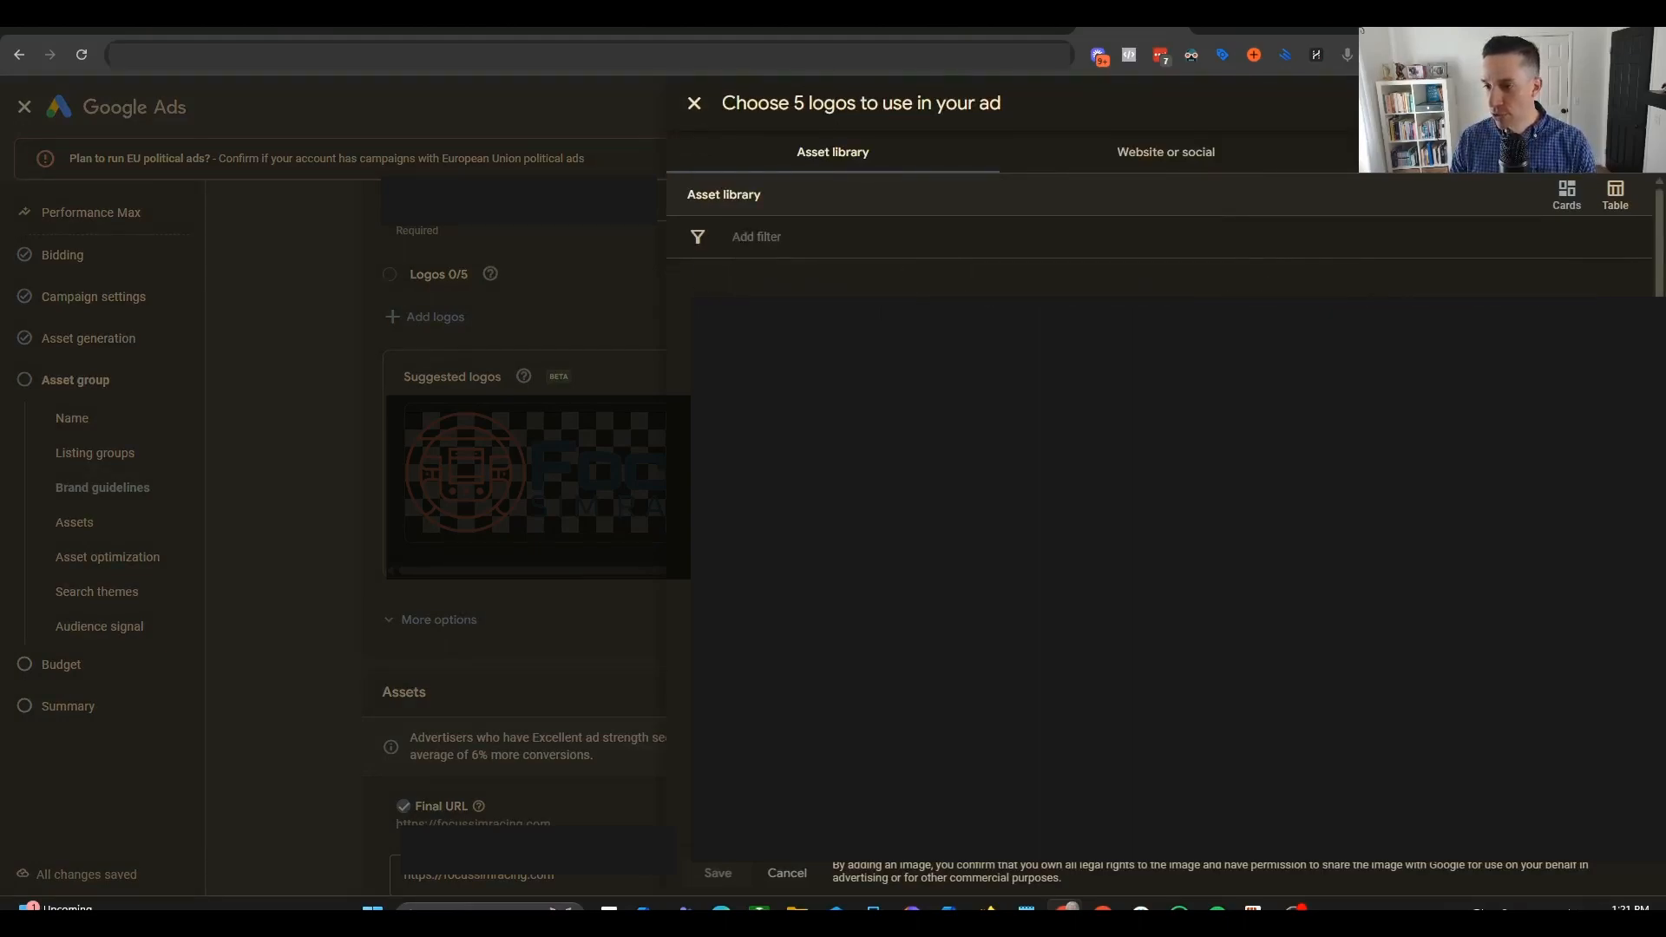
click(1100, 150)
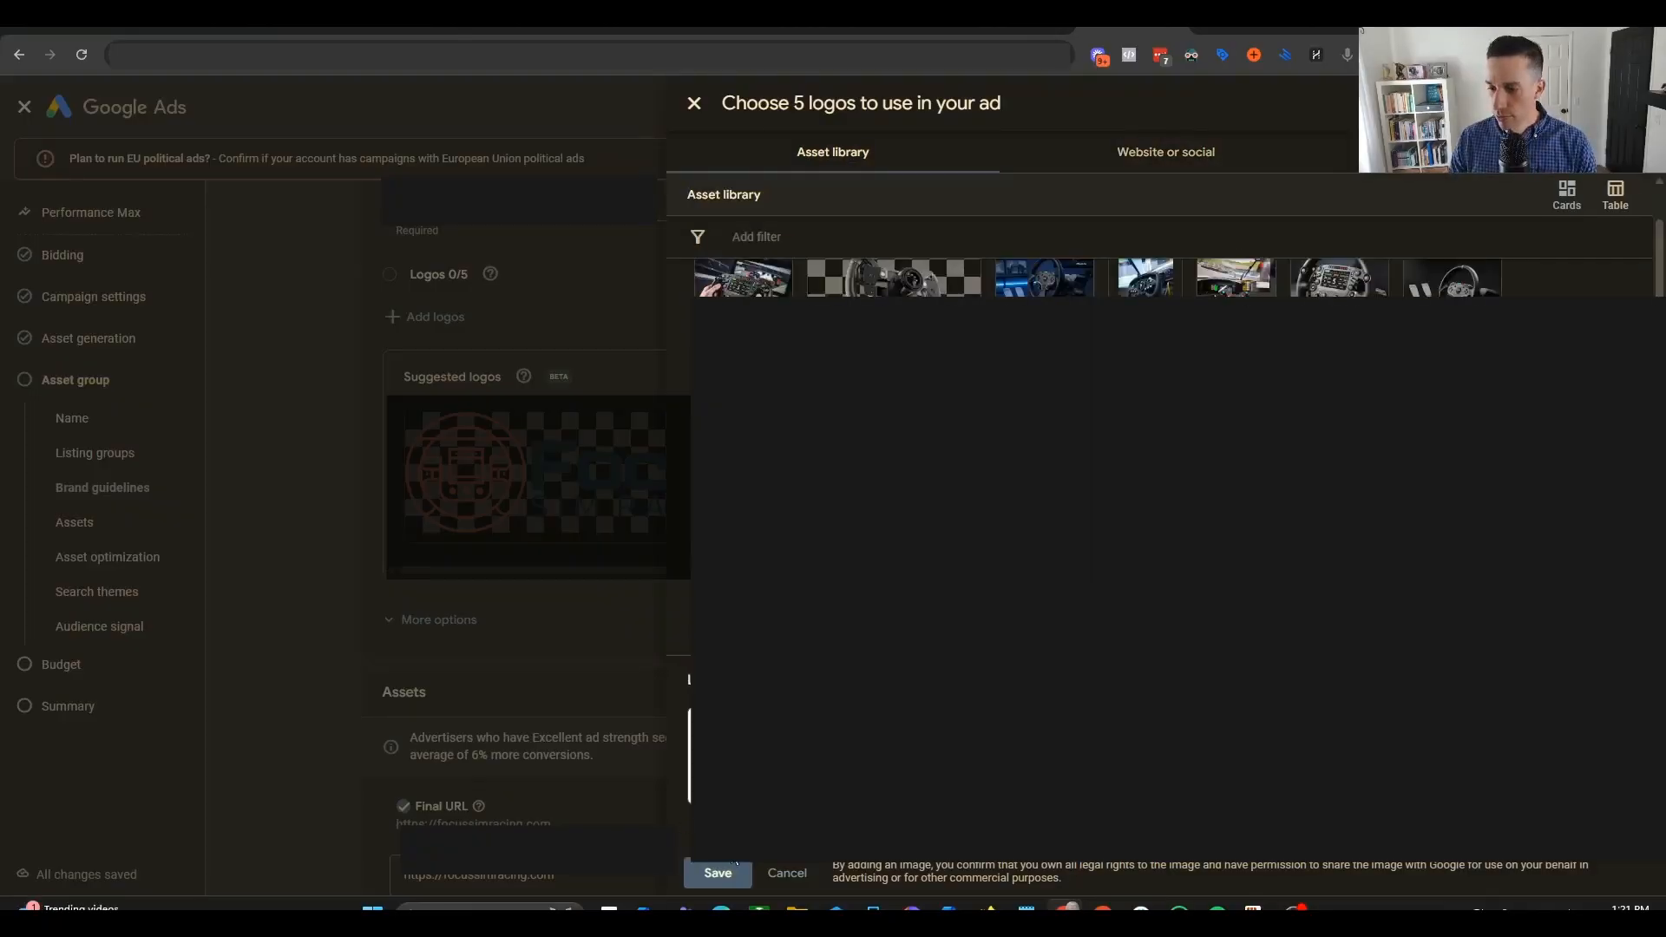
click(726, 873)
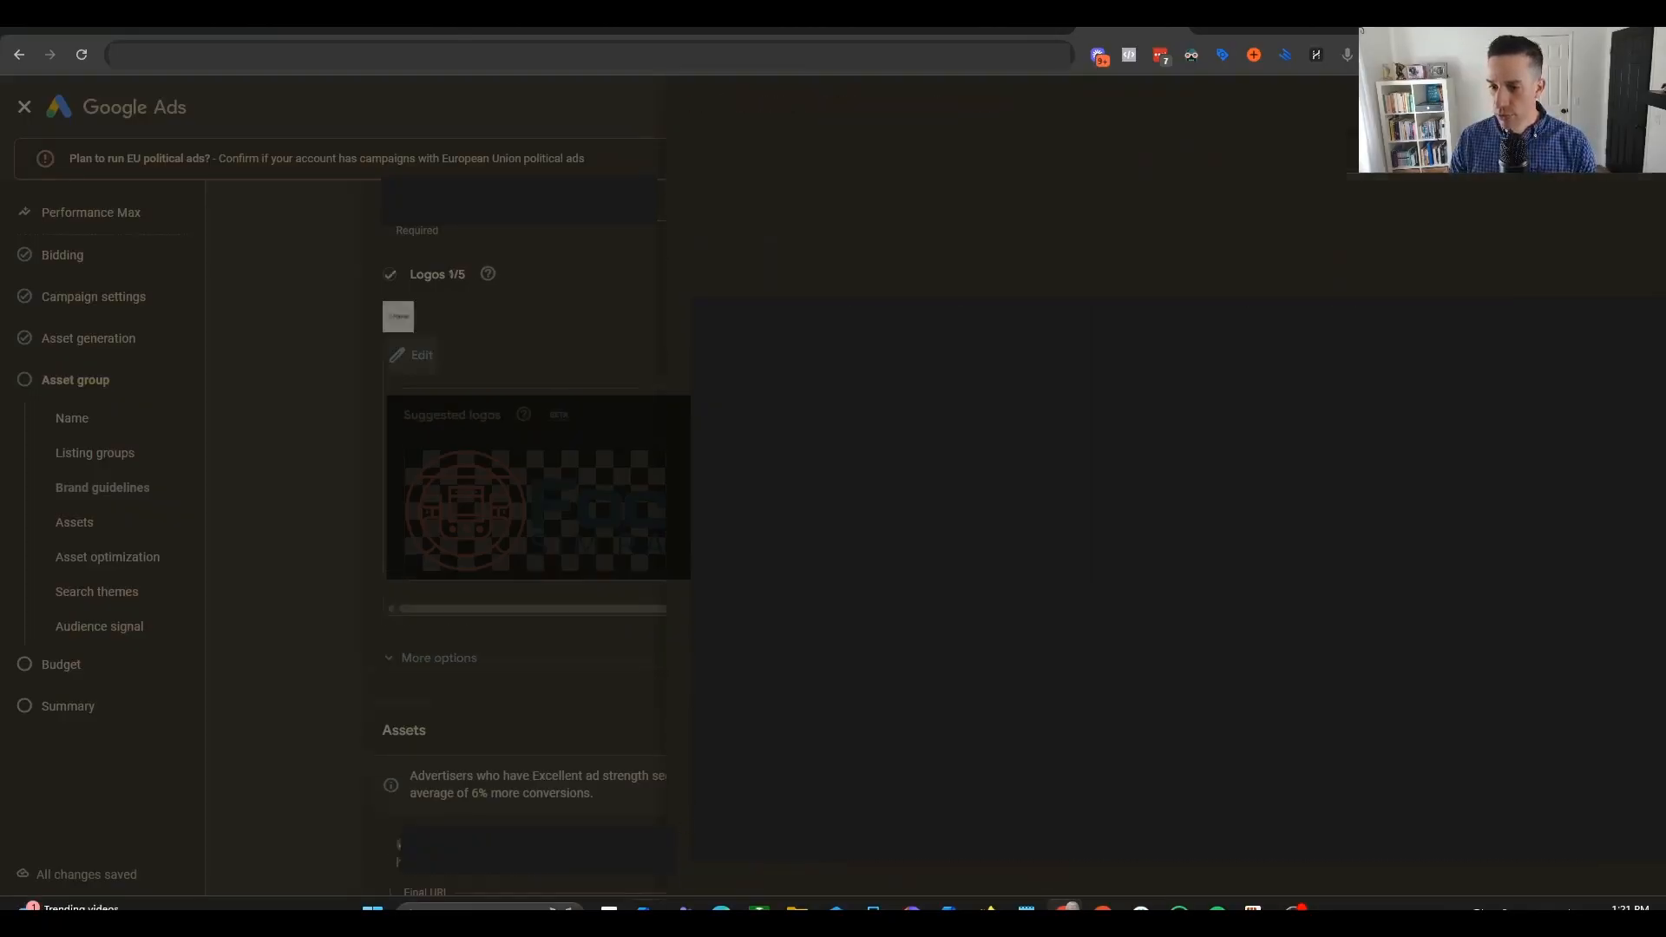
drag(438, 274, 470, 276)
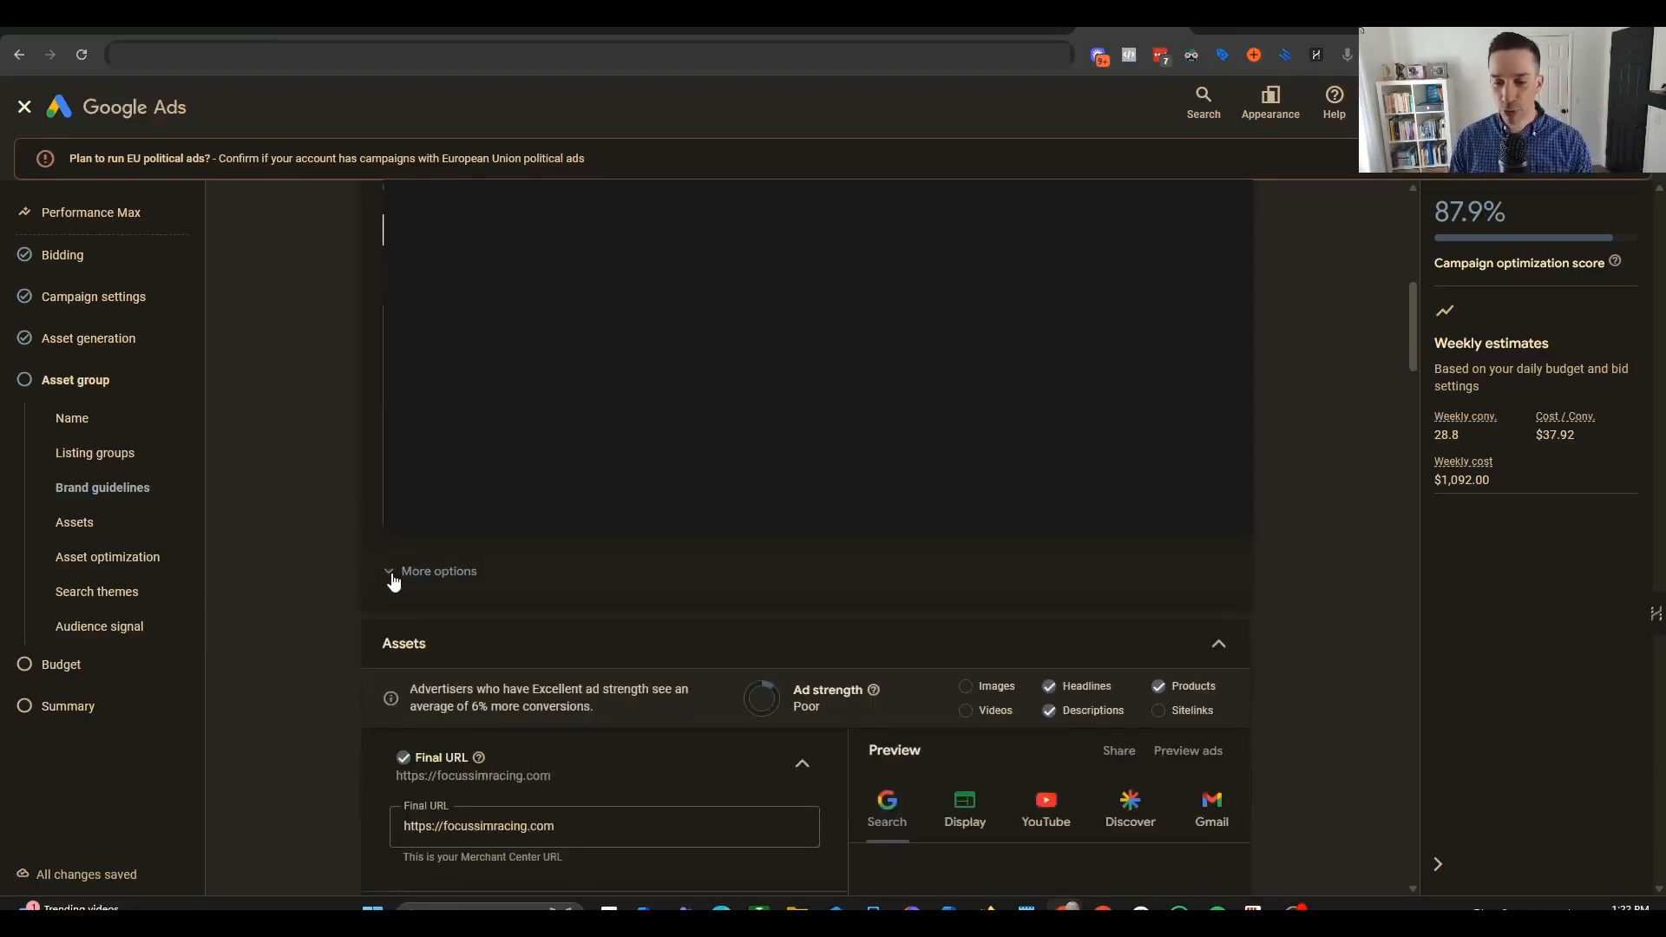
- Expand the additional brand guideline options and check the suggested main and accent colors without choosing any
click(406, 573)
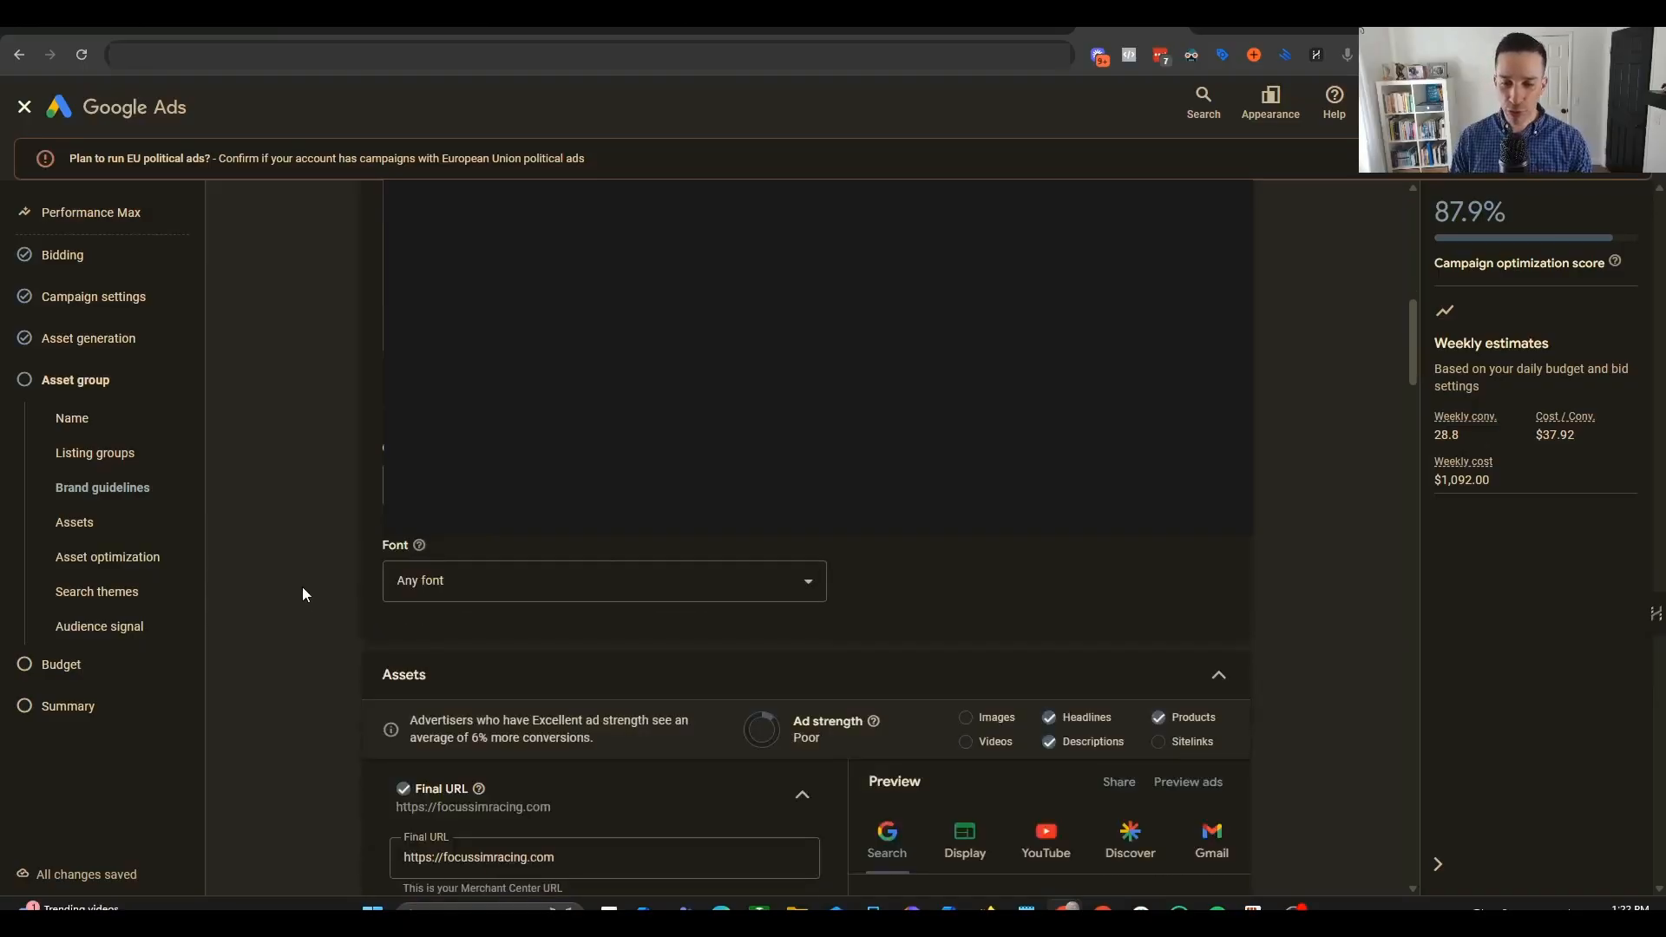
click(436, 570)
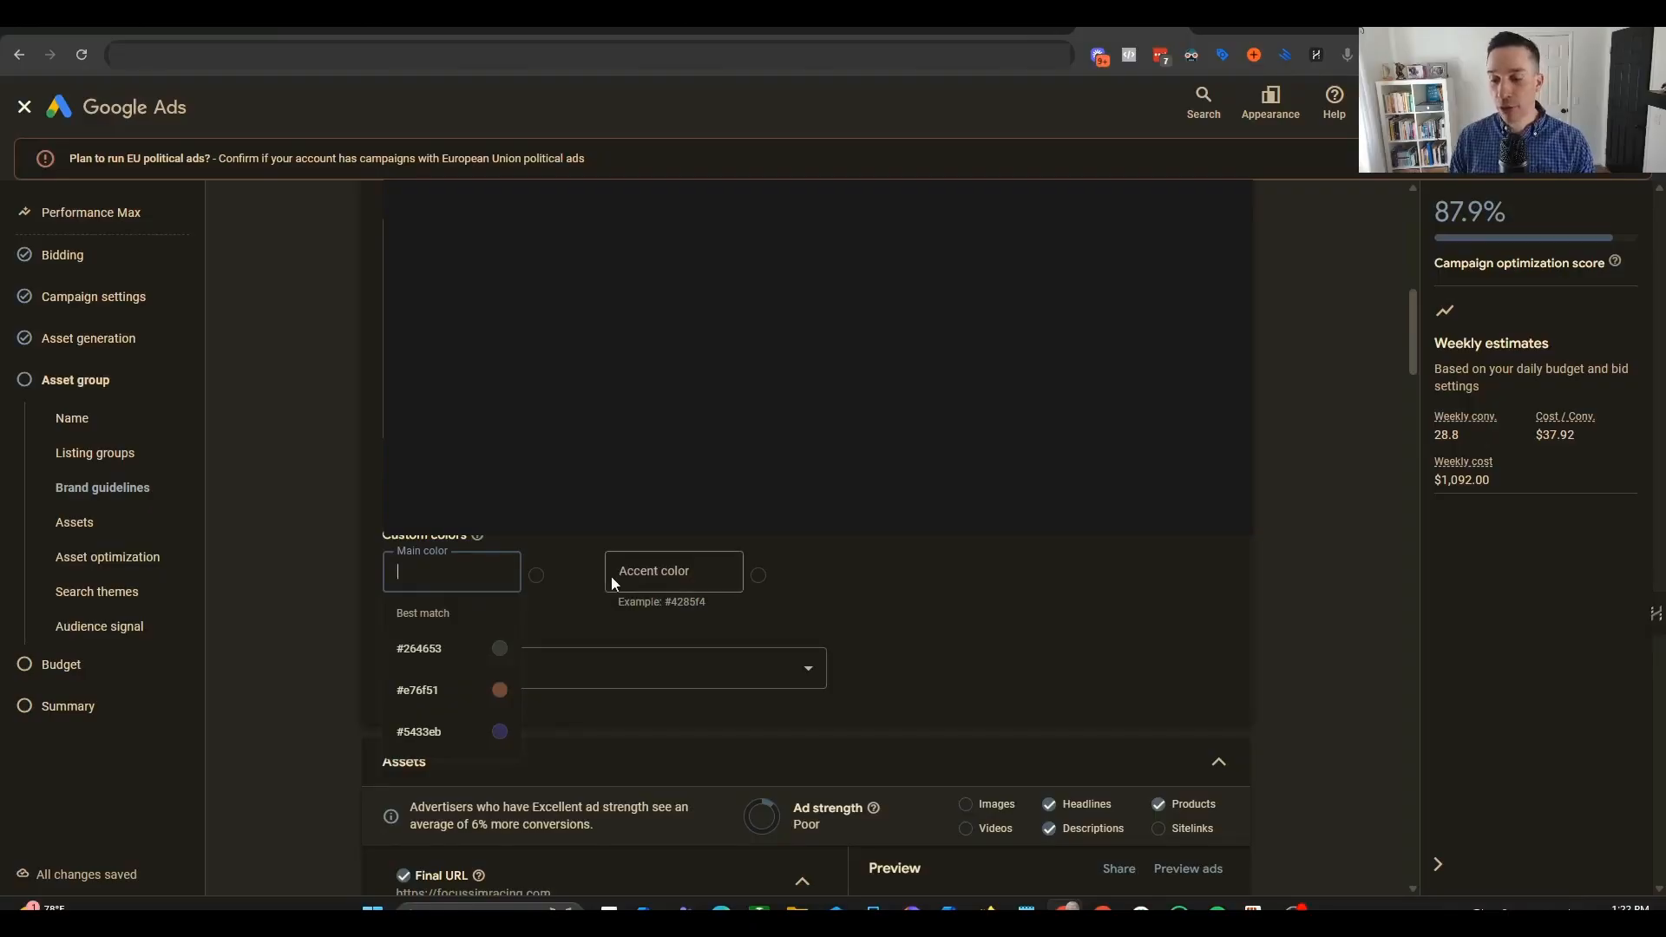
click(657, 580)
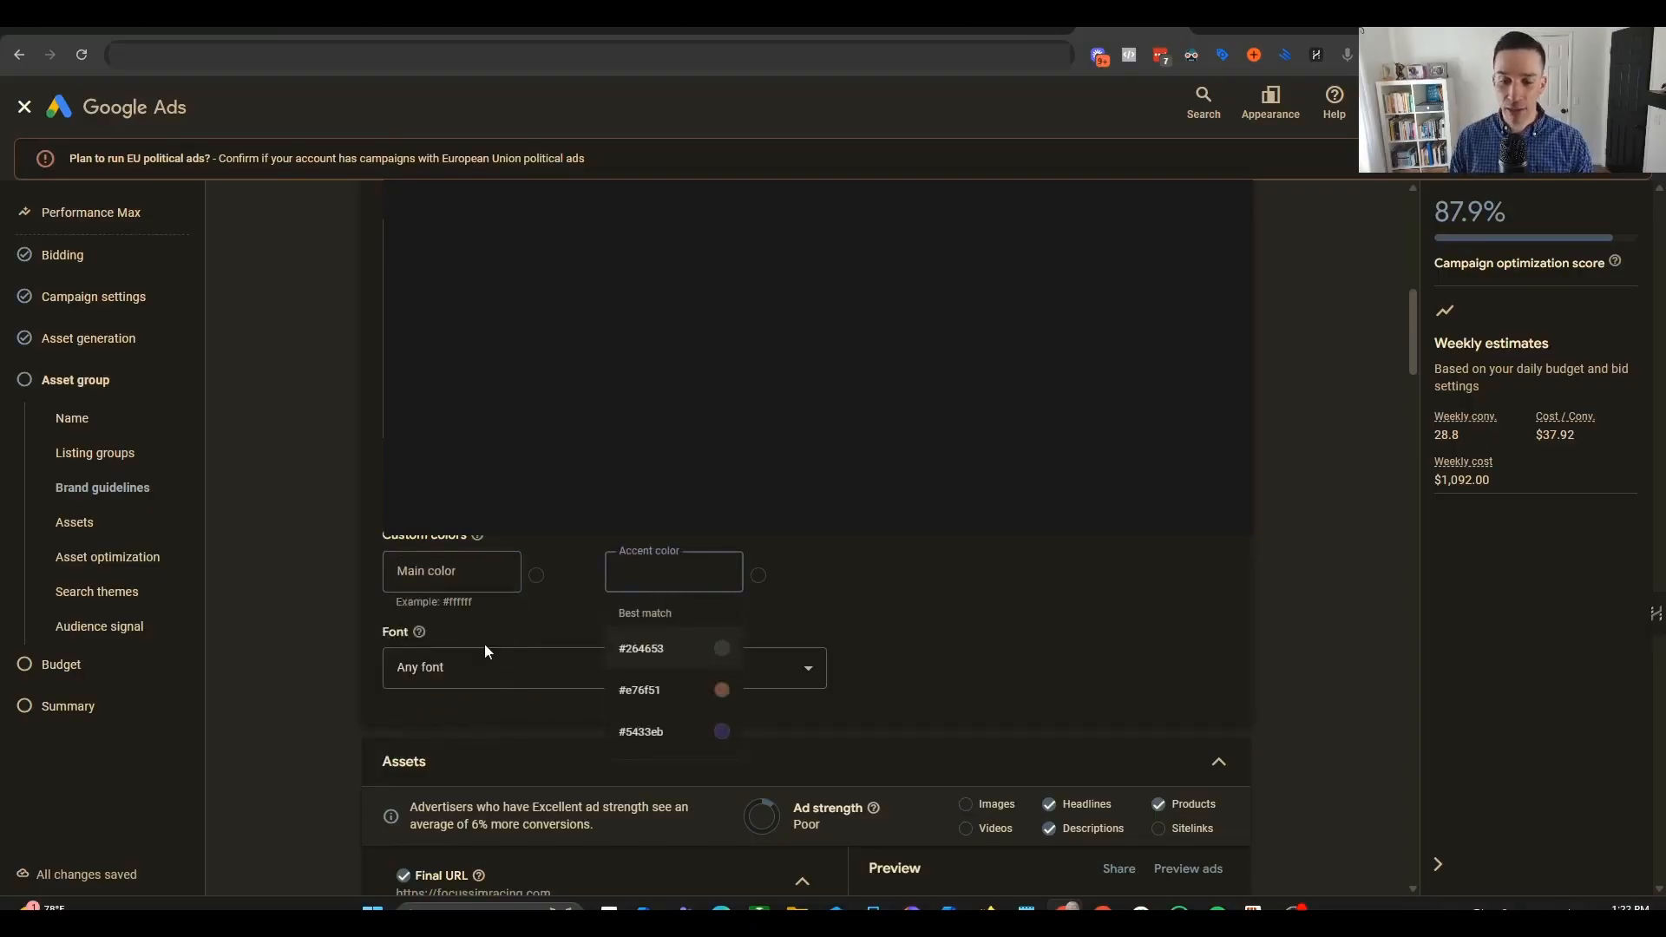
click(545, 621)
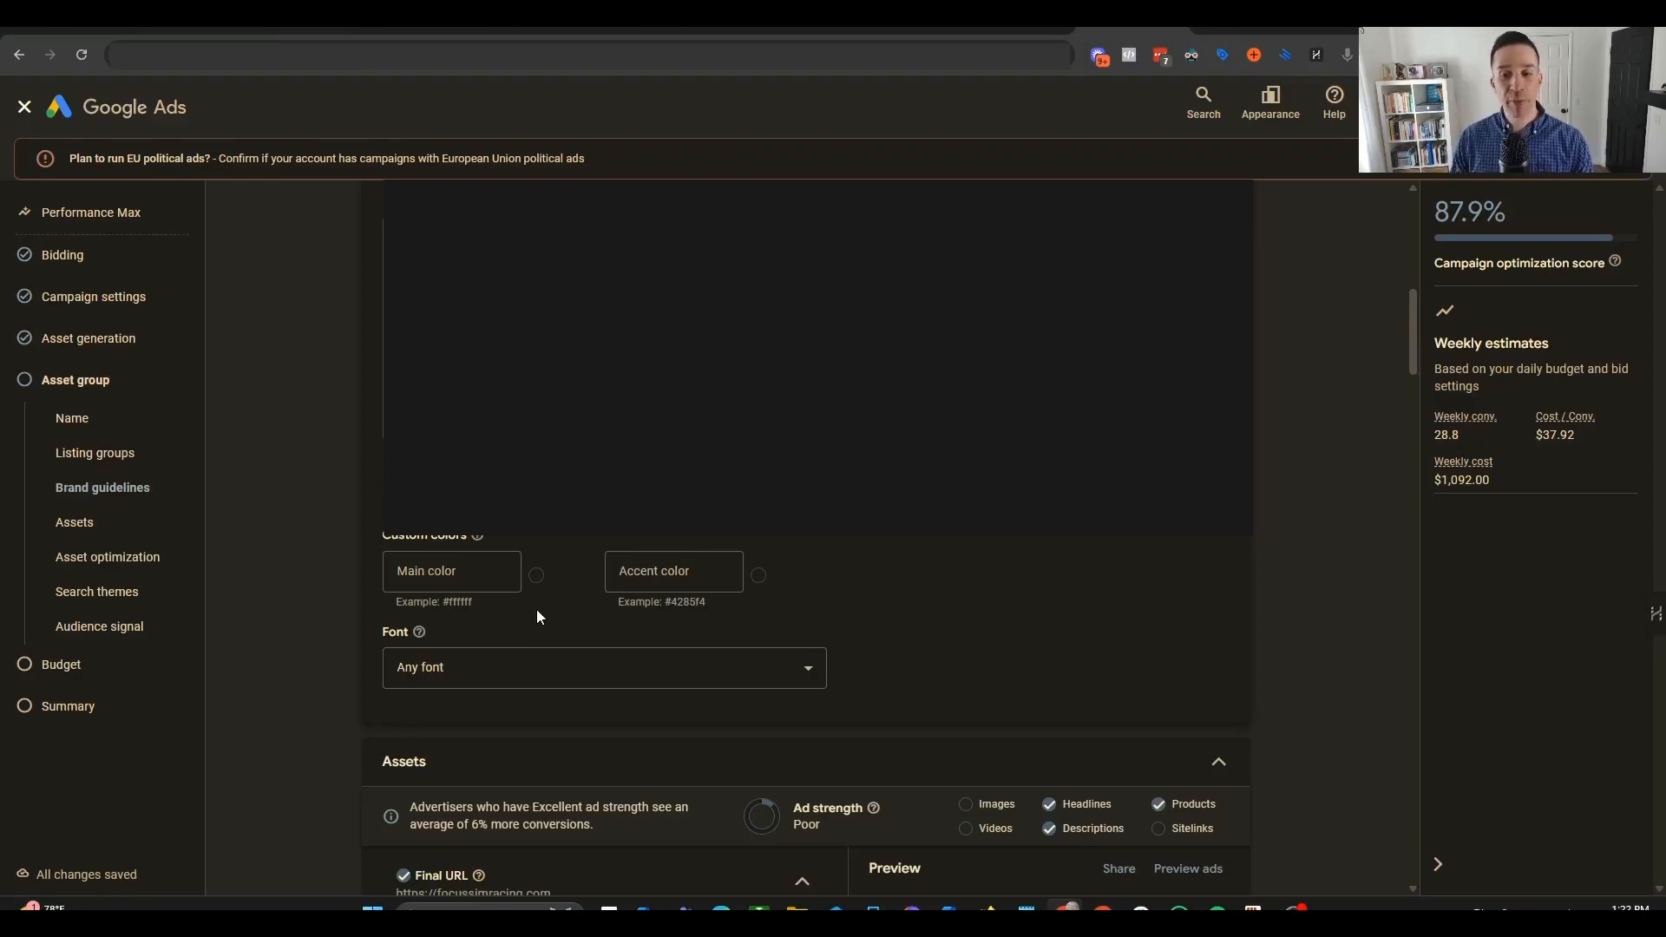
- Look at the Calls asset options under Assets and collapse them without adding a phone number
scroll(562, 586, down, 5)
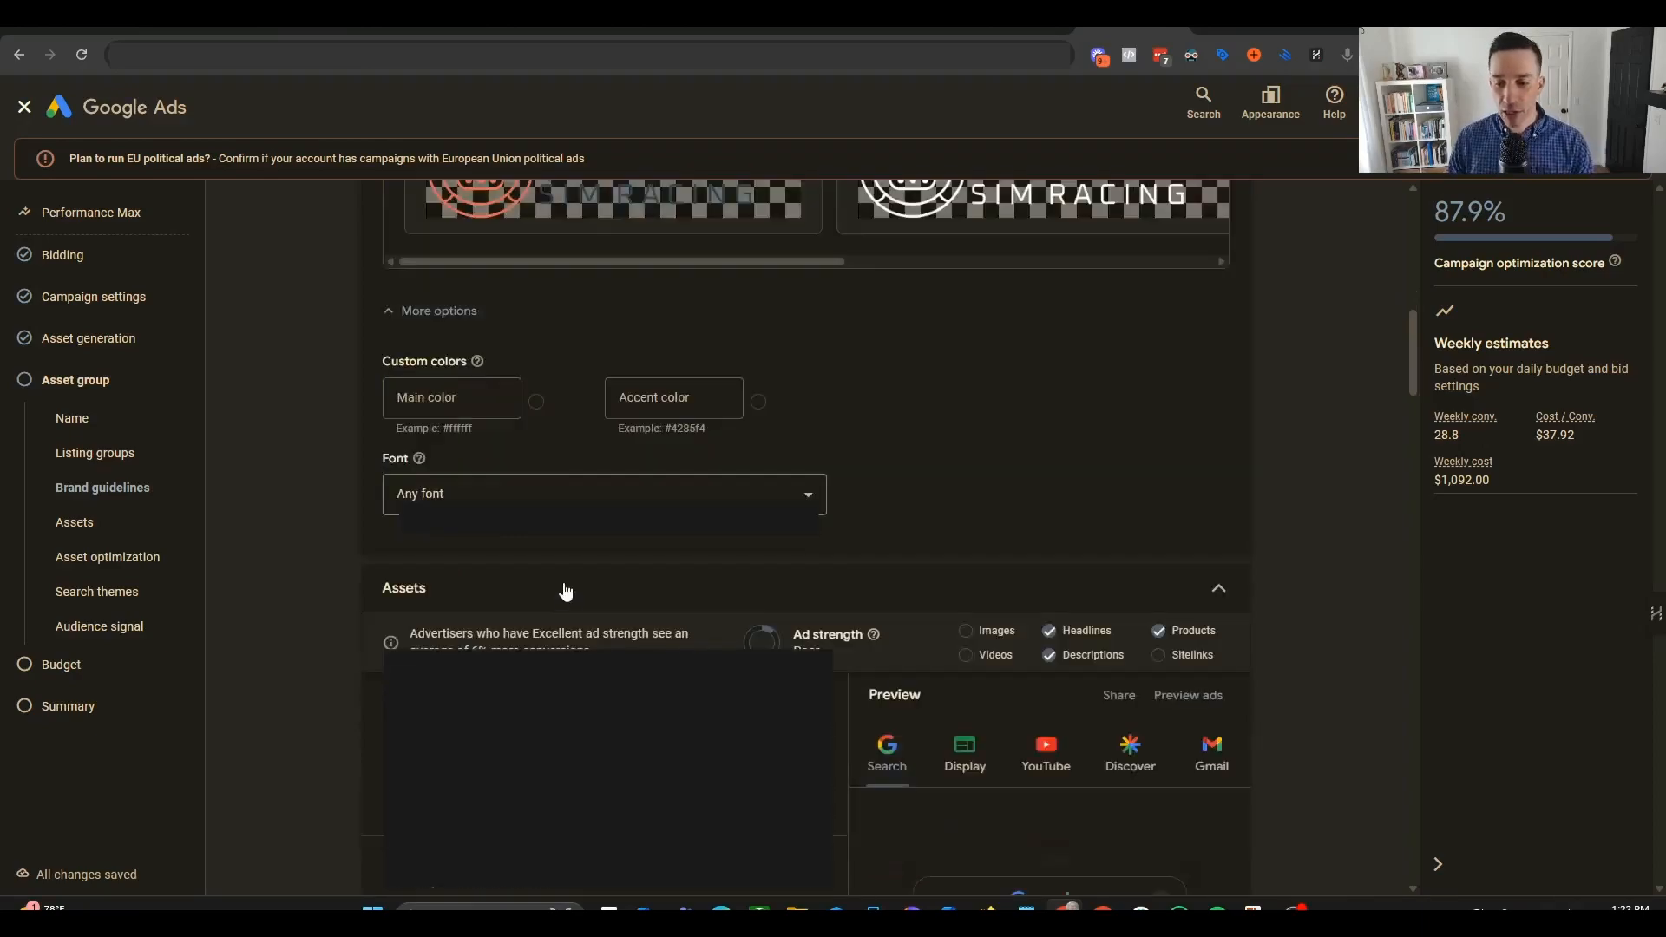
scroll(531, 574, down, 1)
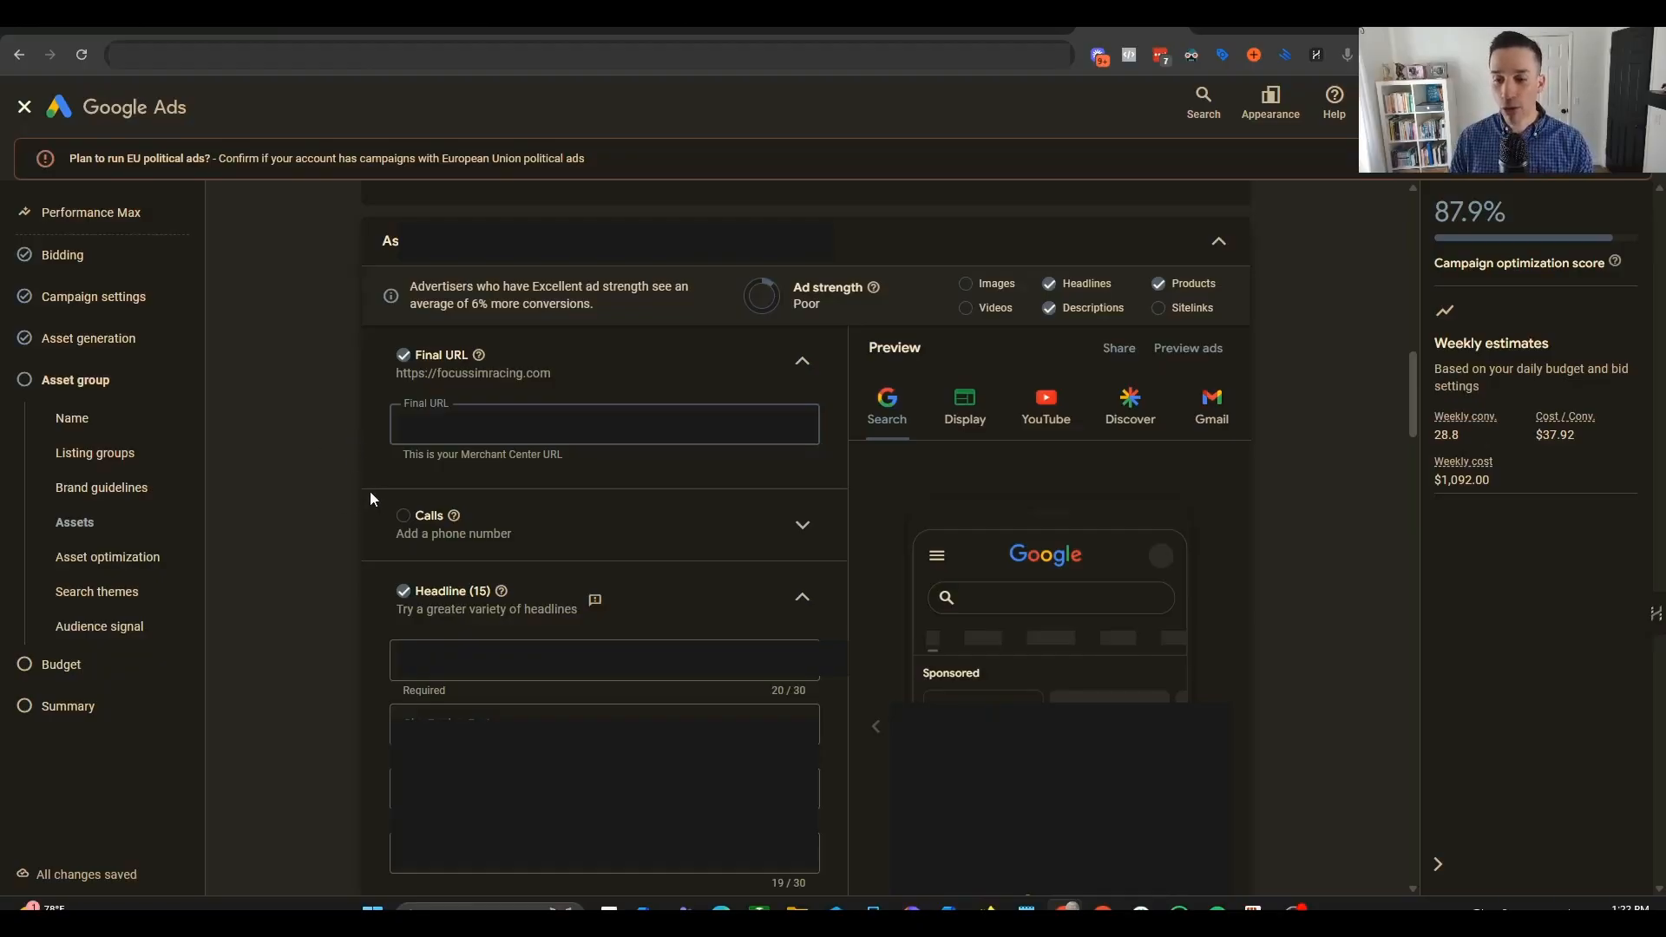
scroll(369, 497, down, 2)
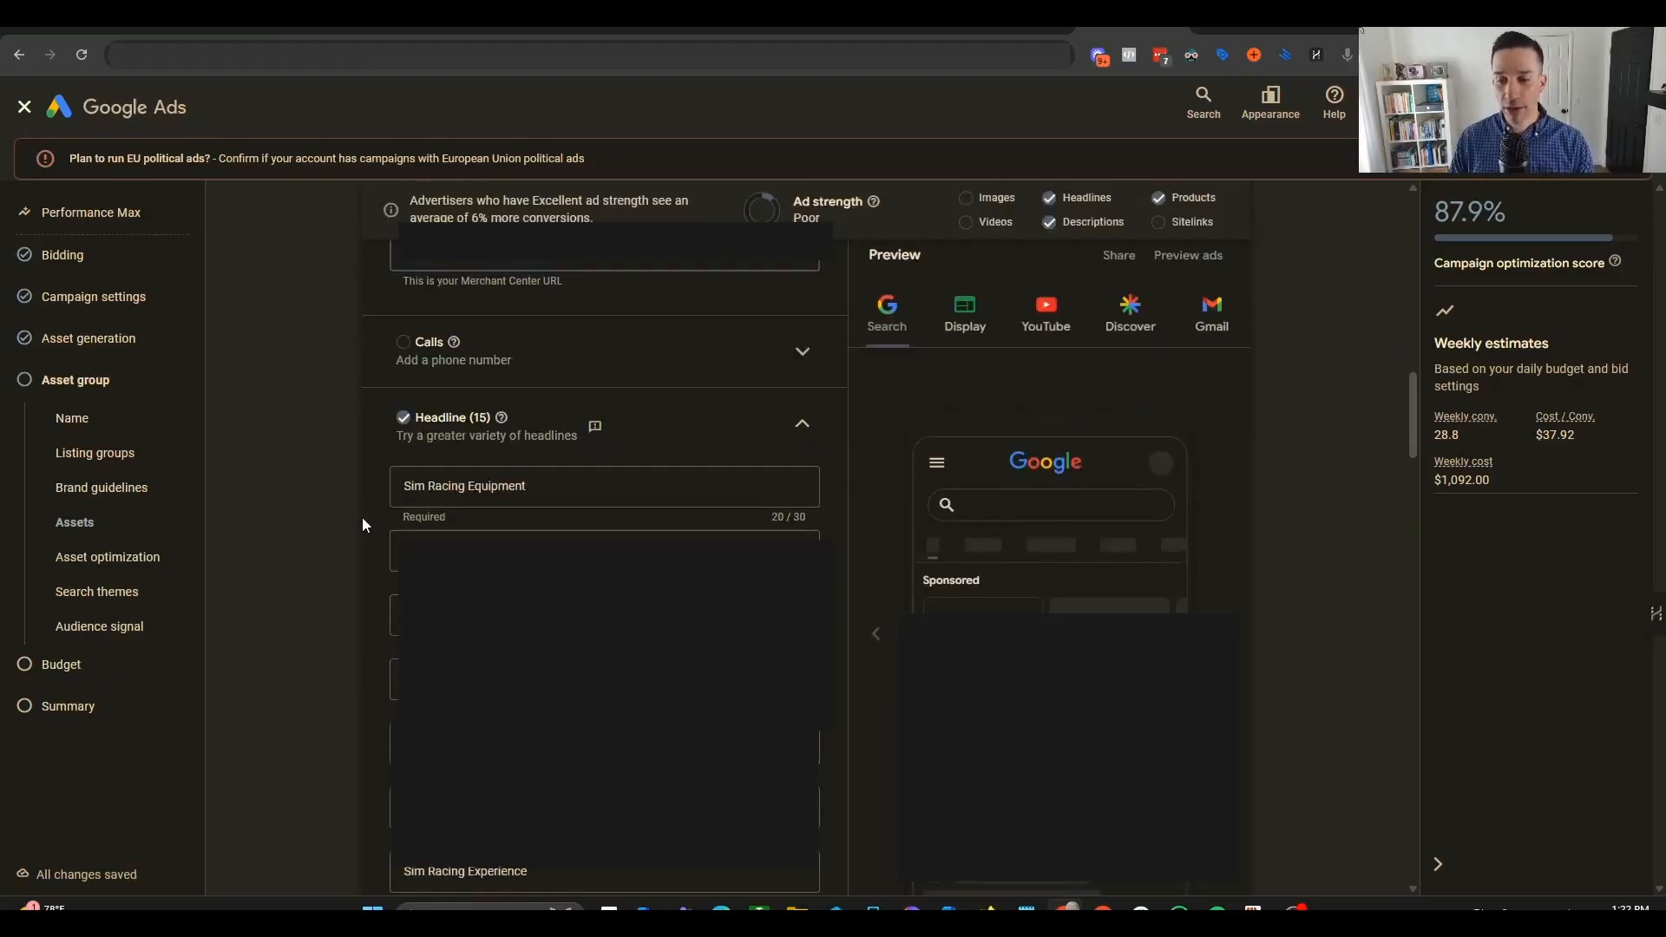
click(404, 344)
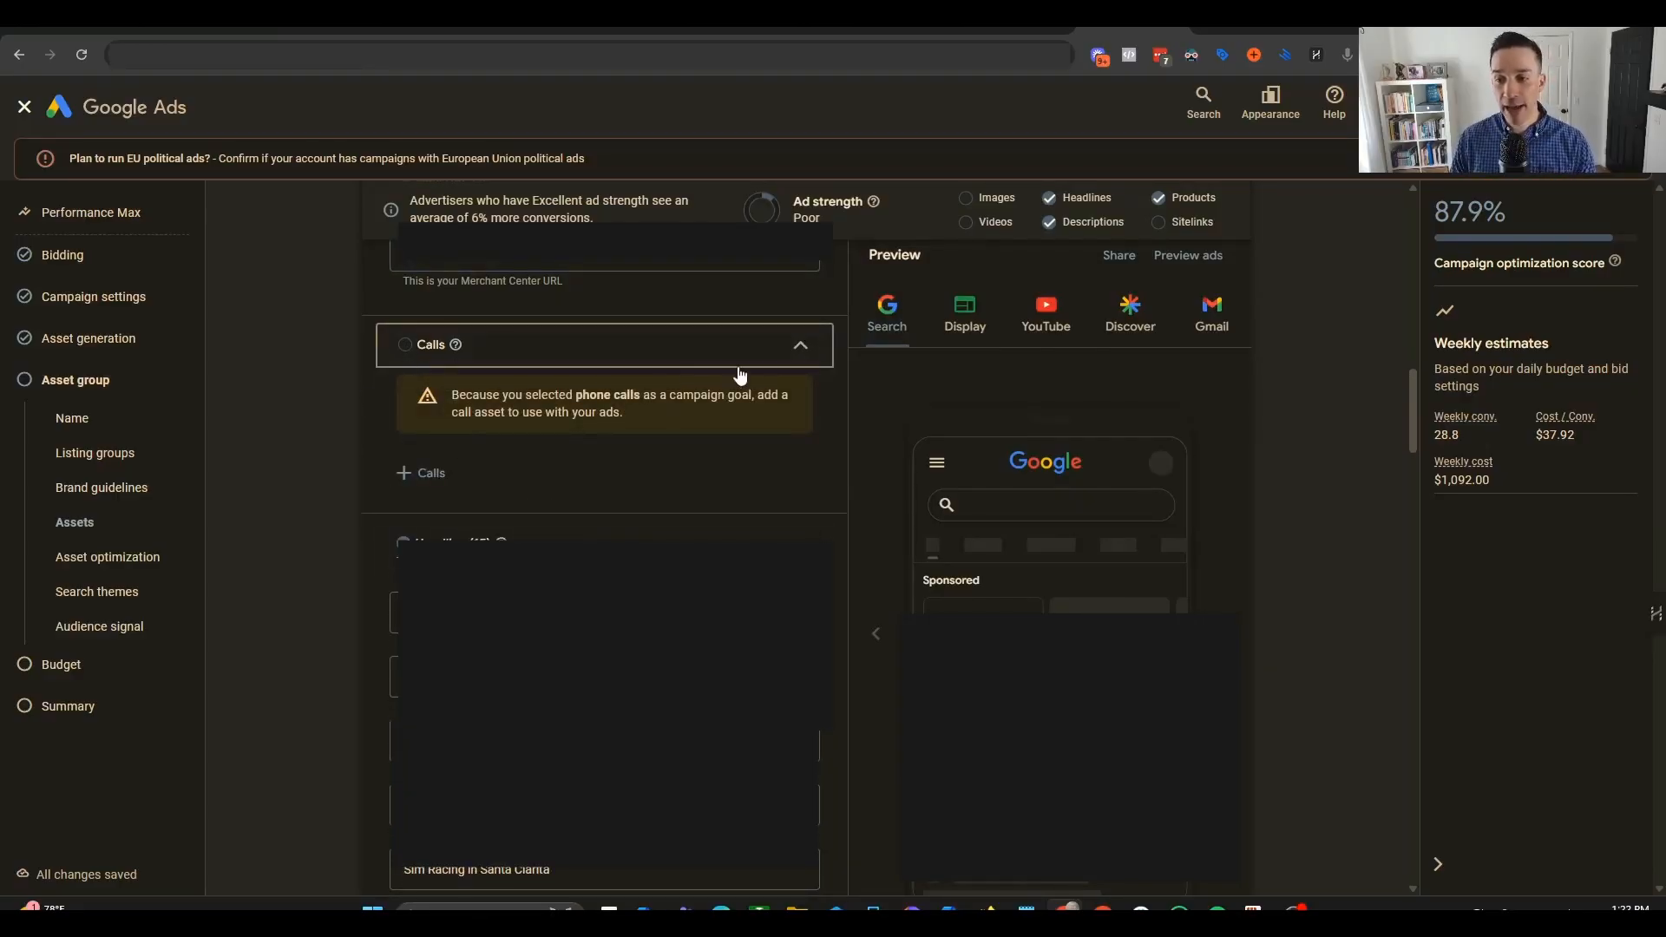
click(796, 345)
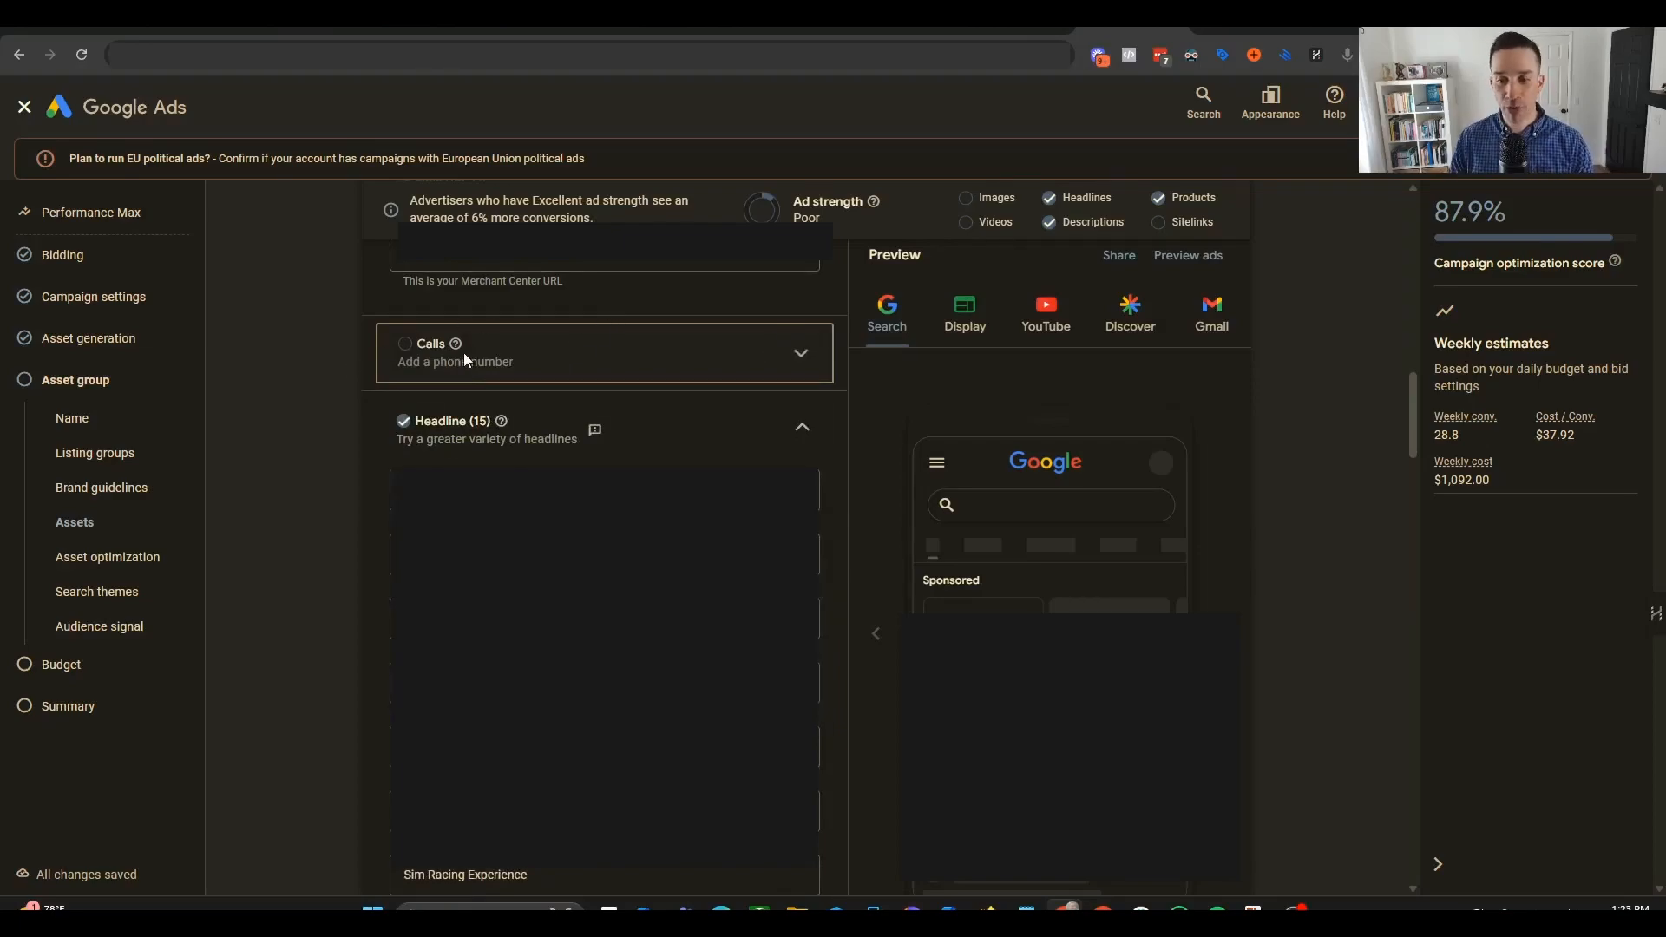
- Review the generated headlines and descriptions in the asset group down to the images section
scroll(461, 424, down, 1)
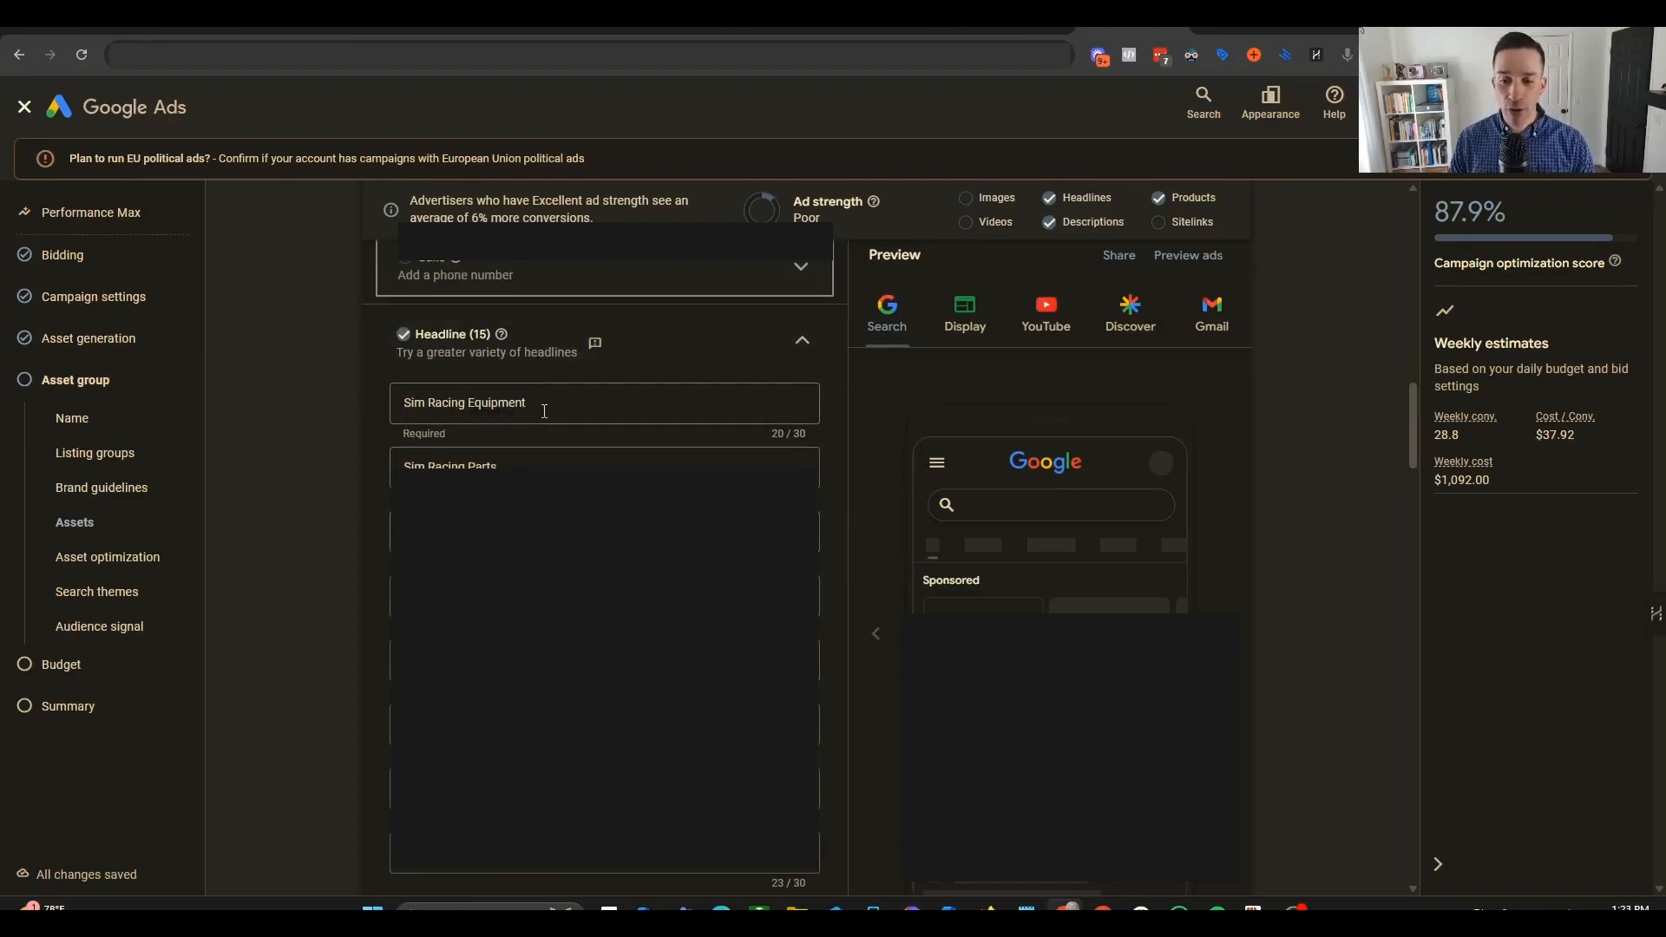
scroll(543, 425, down, 3)
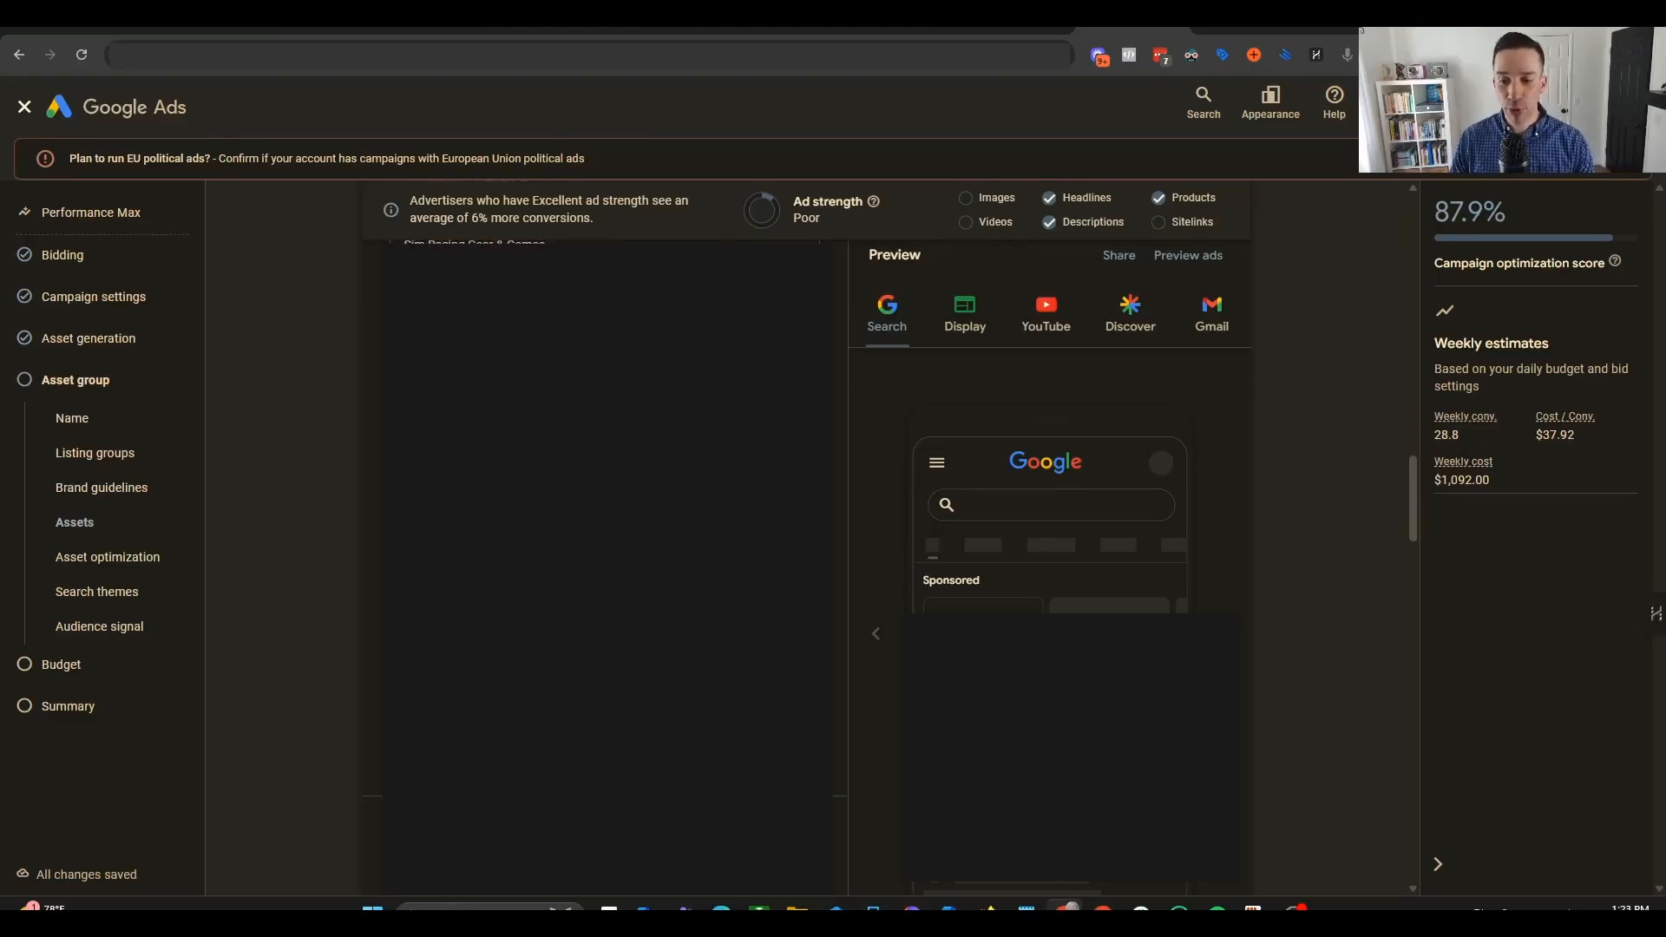
scroll(604, 521, up, 3)
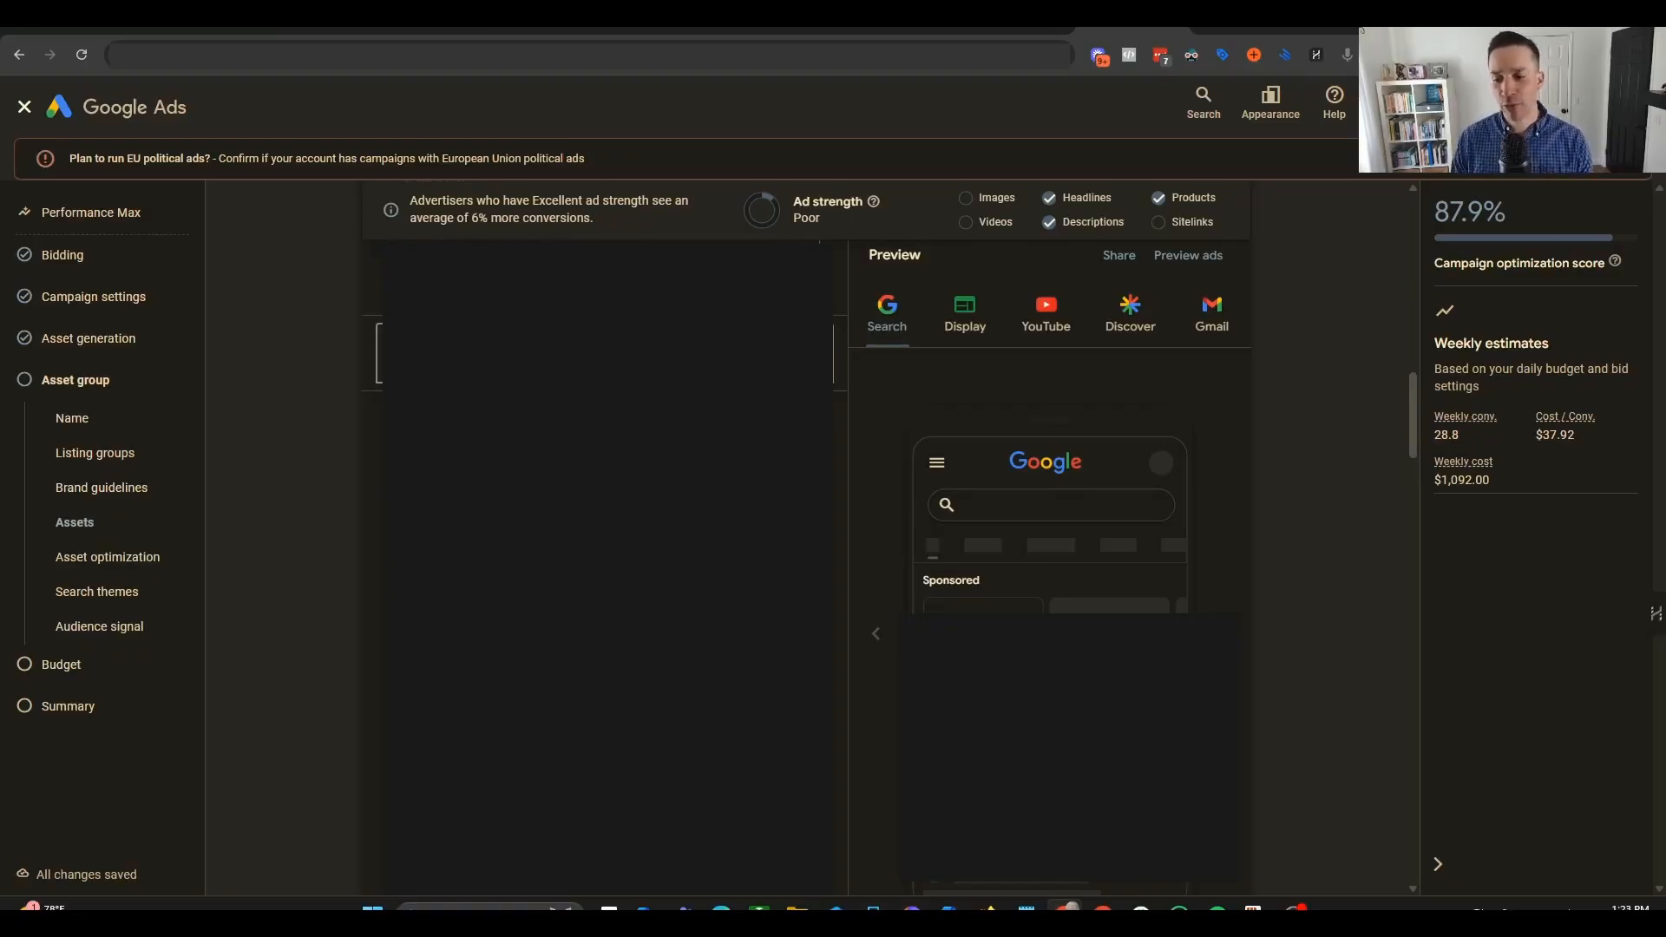
scroll(604, 521, down, 1)
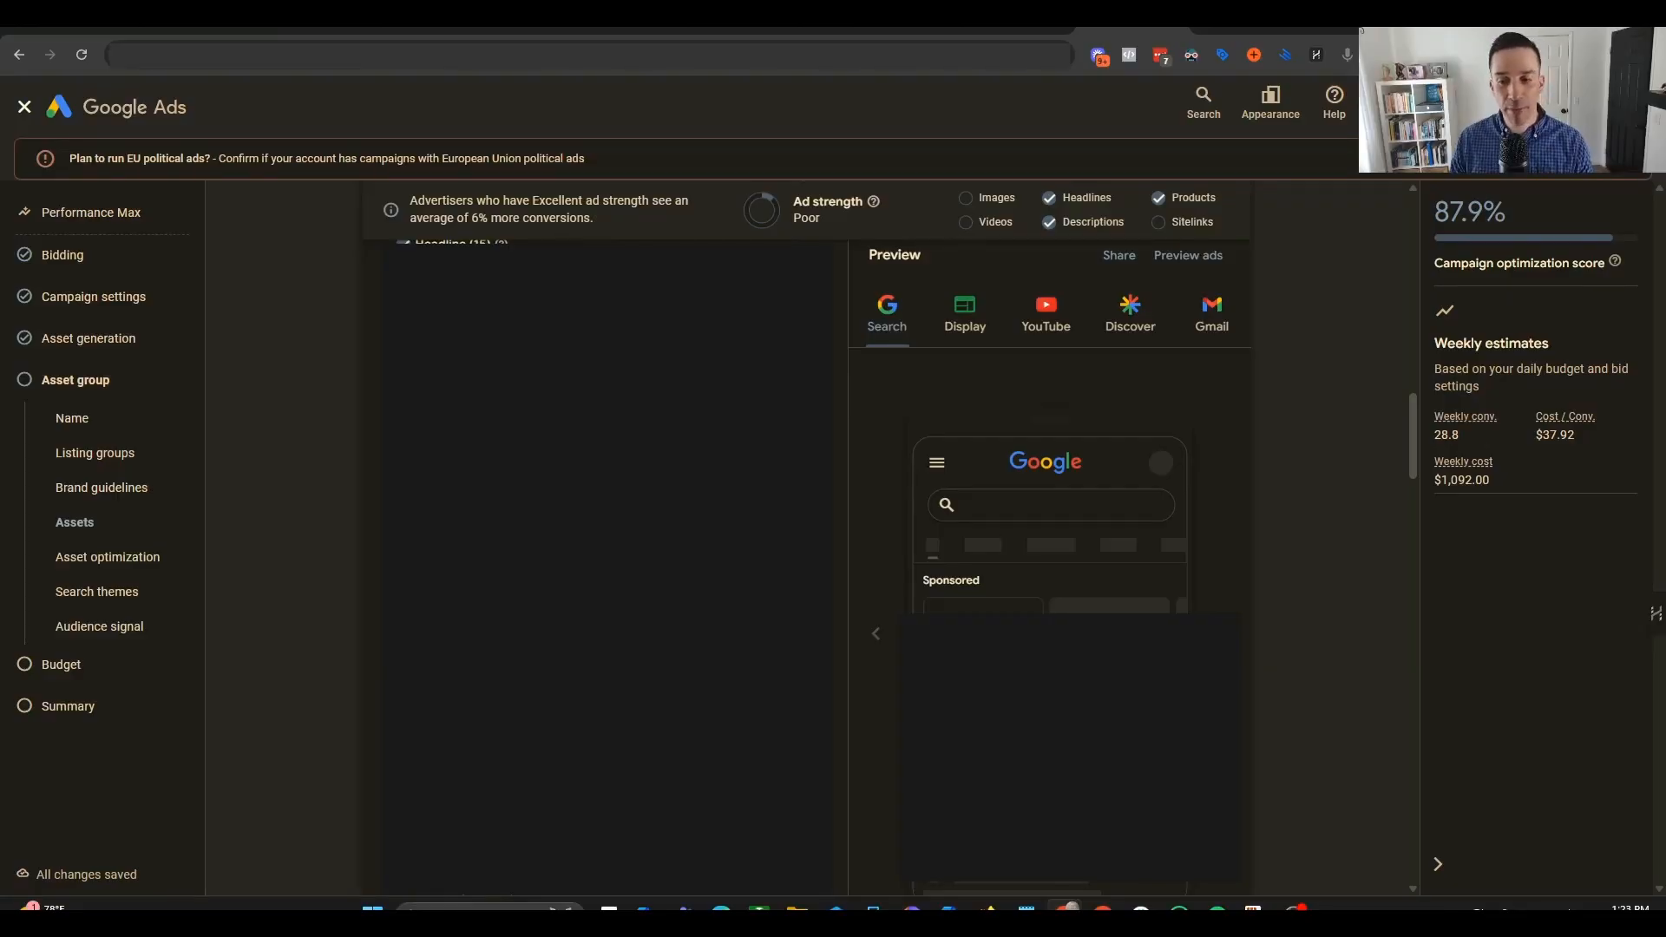
scroll(607, 520, down, 5)
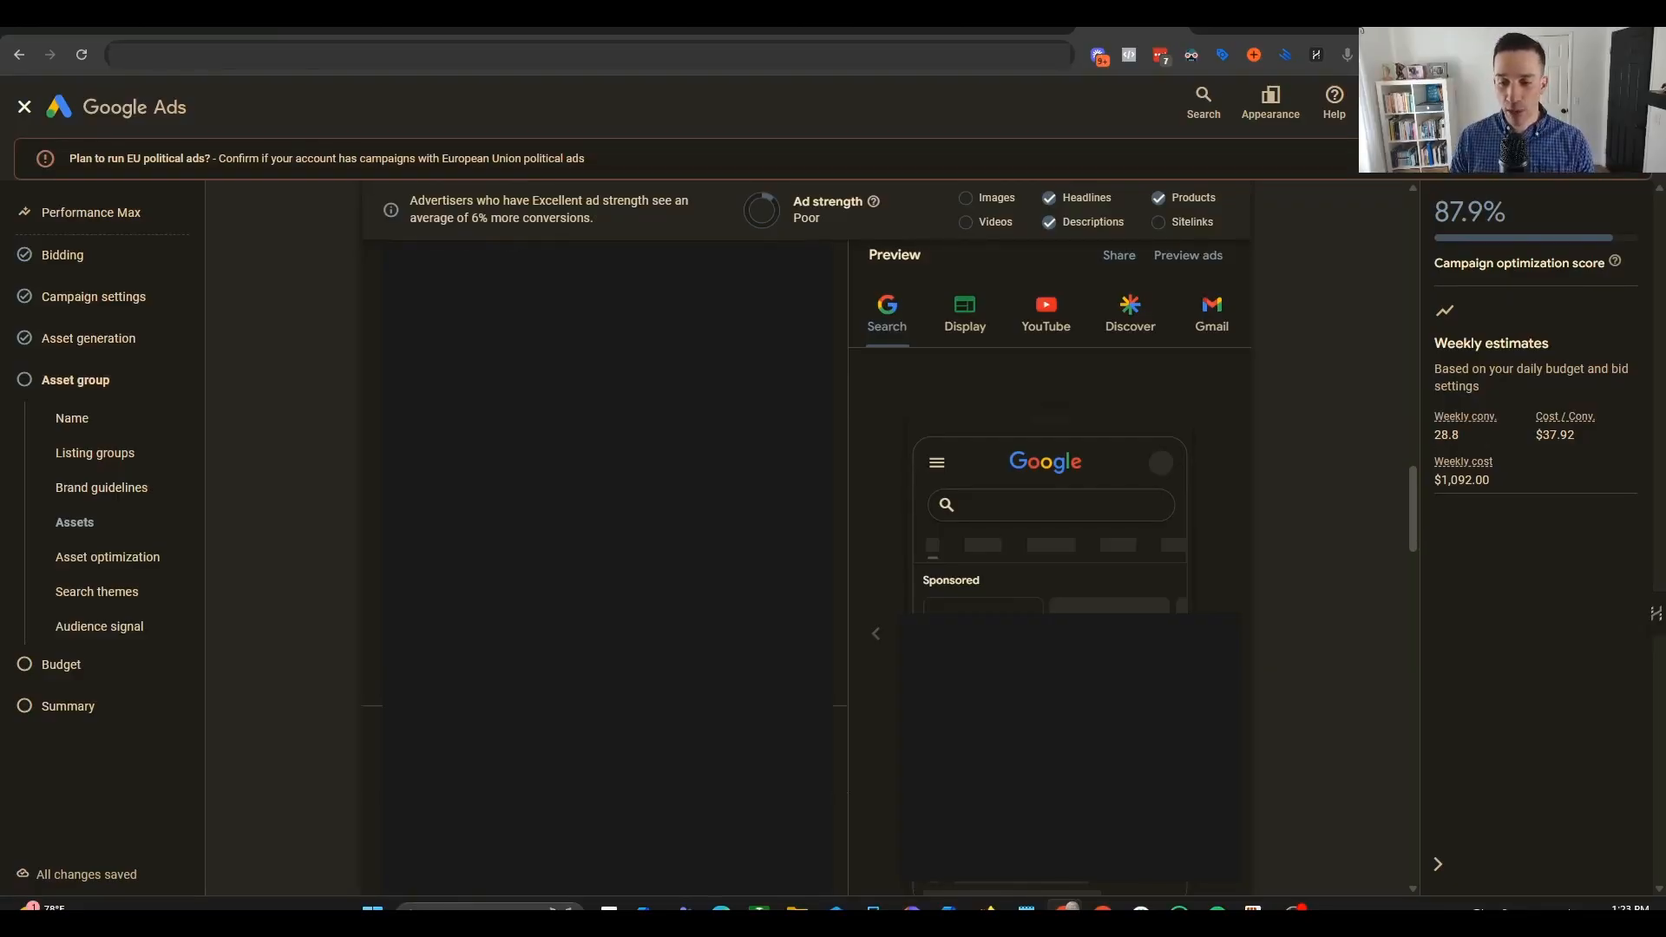
scroll(608, 520, down, 1)
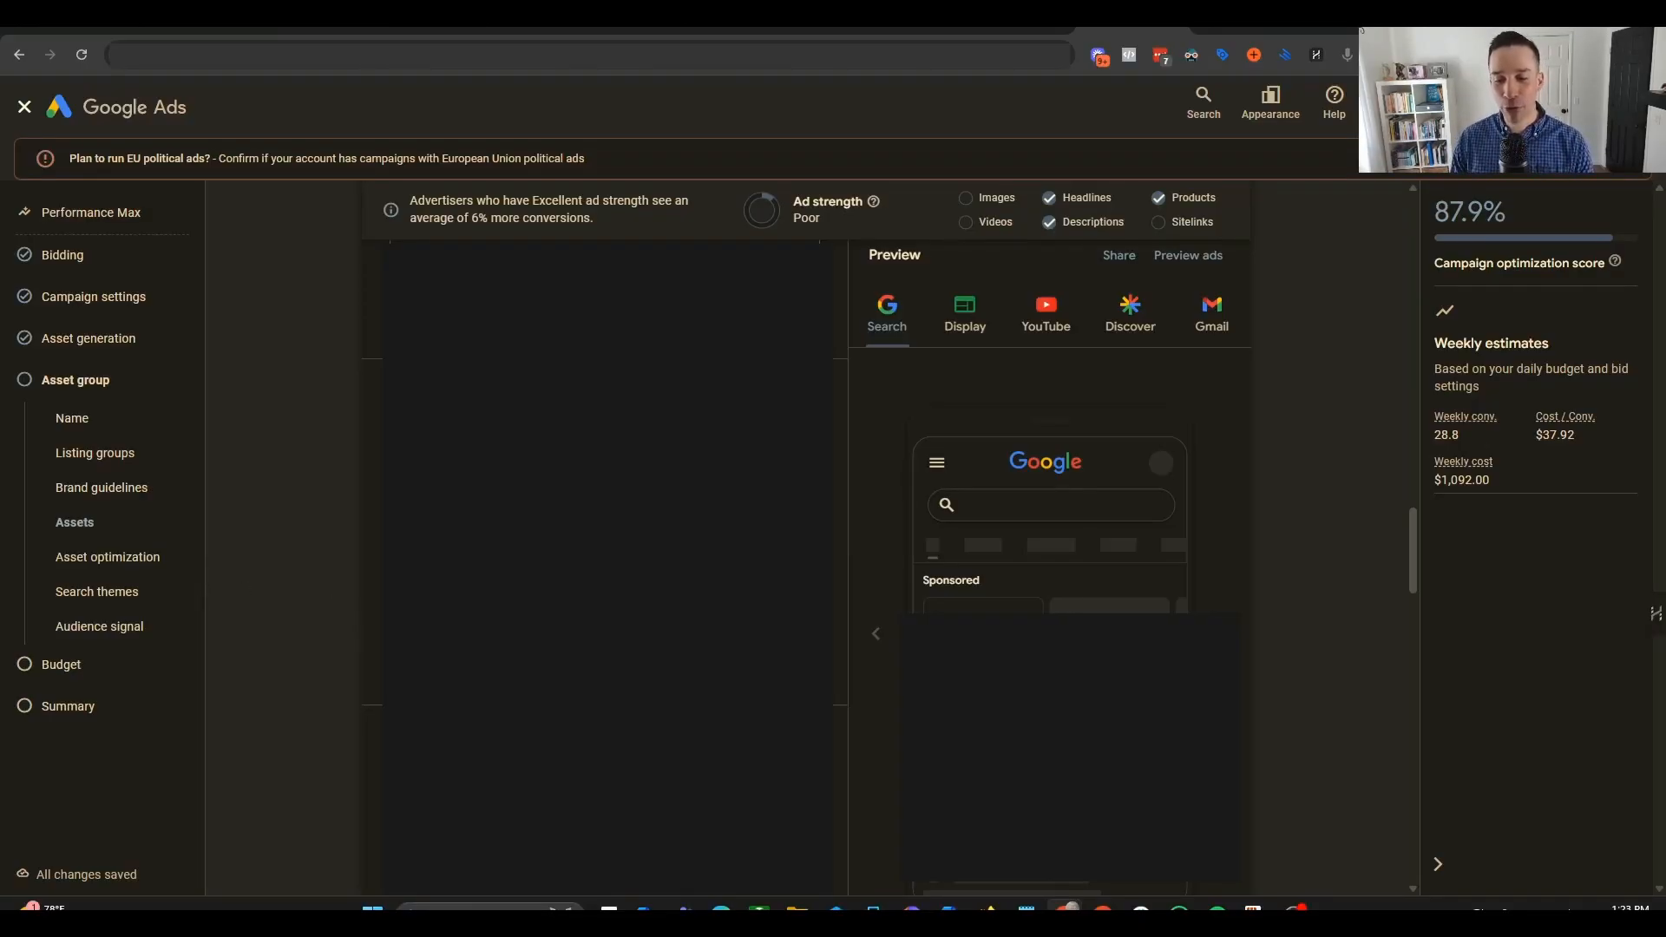
scroll(374, 609, down, 1)
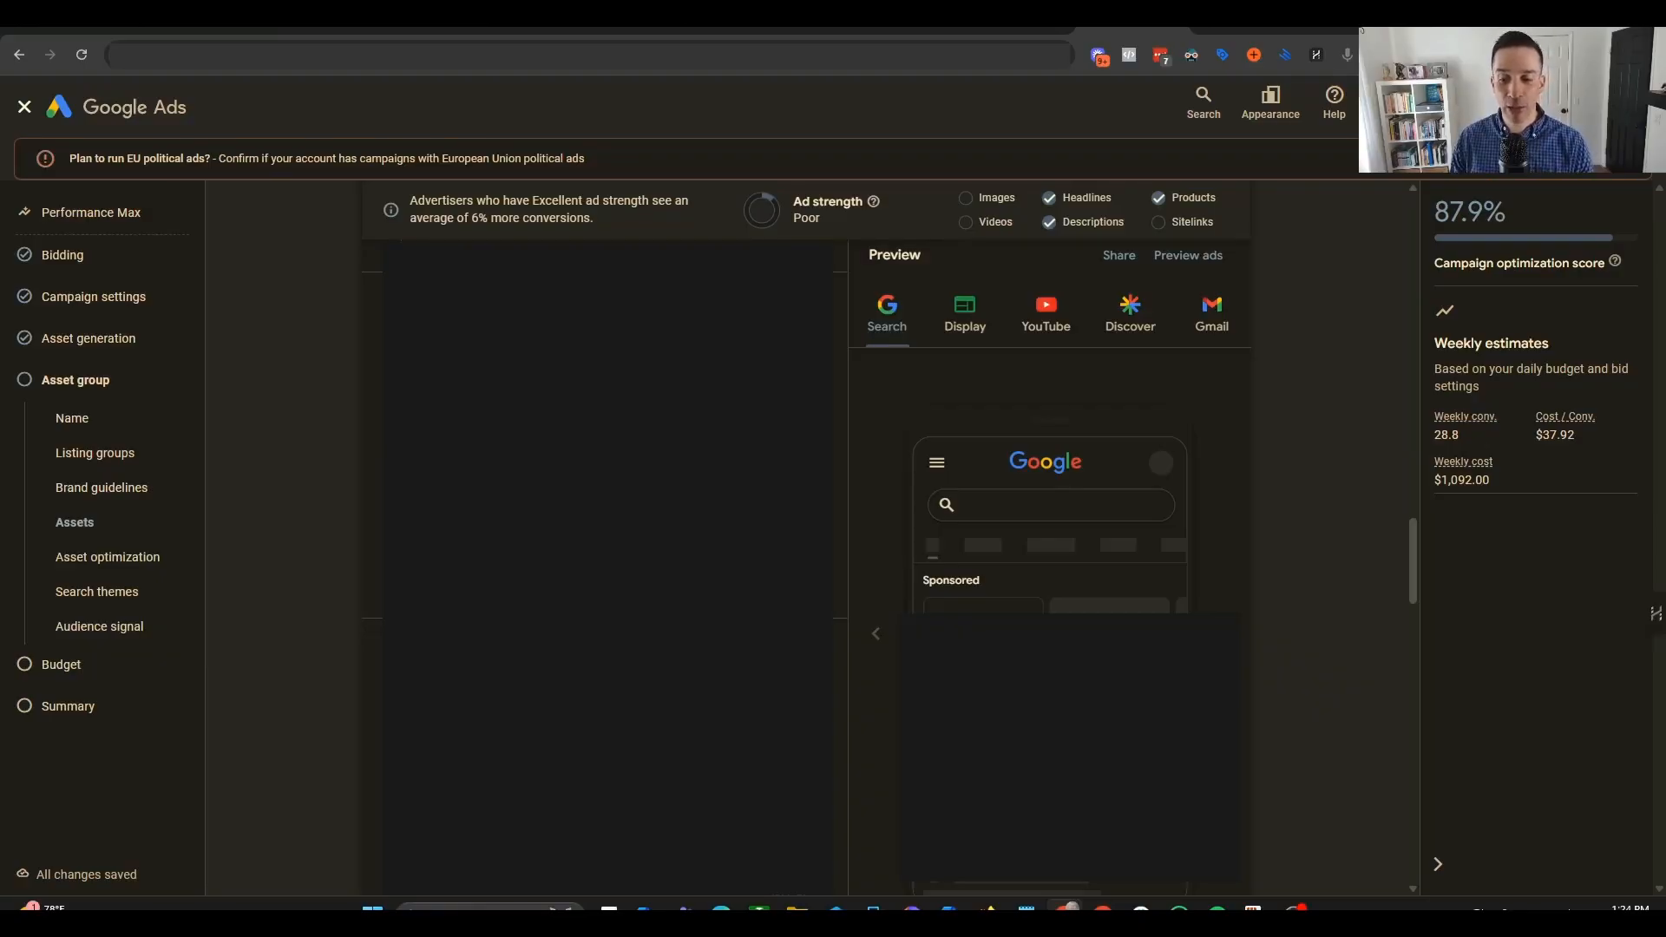
scroll(361, 540, down, 2)
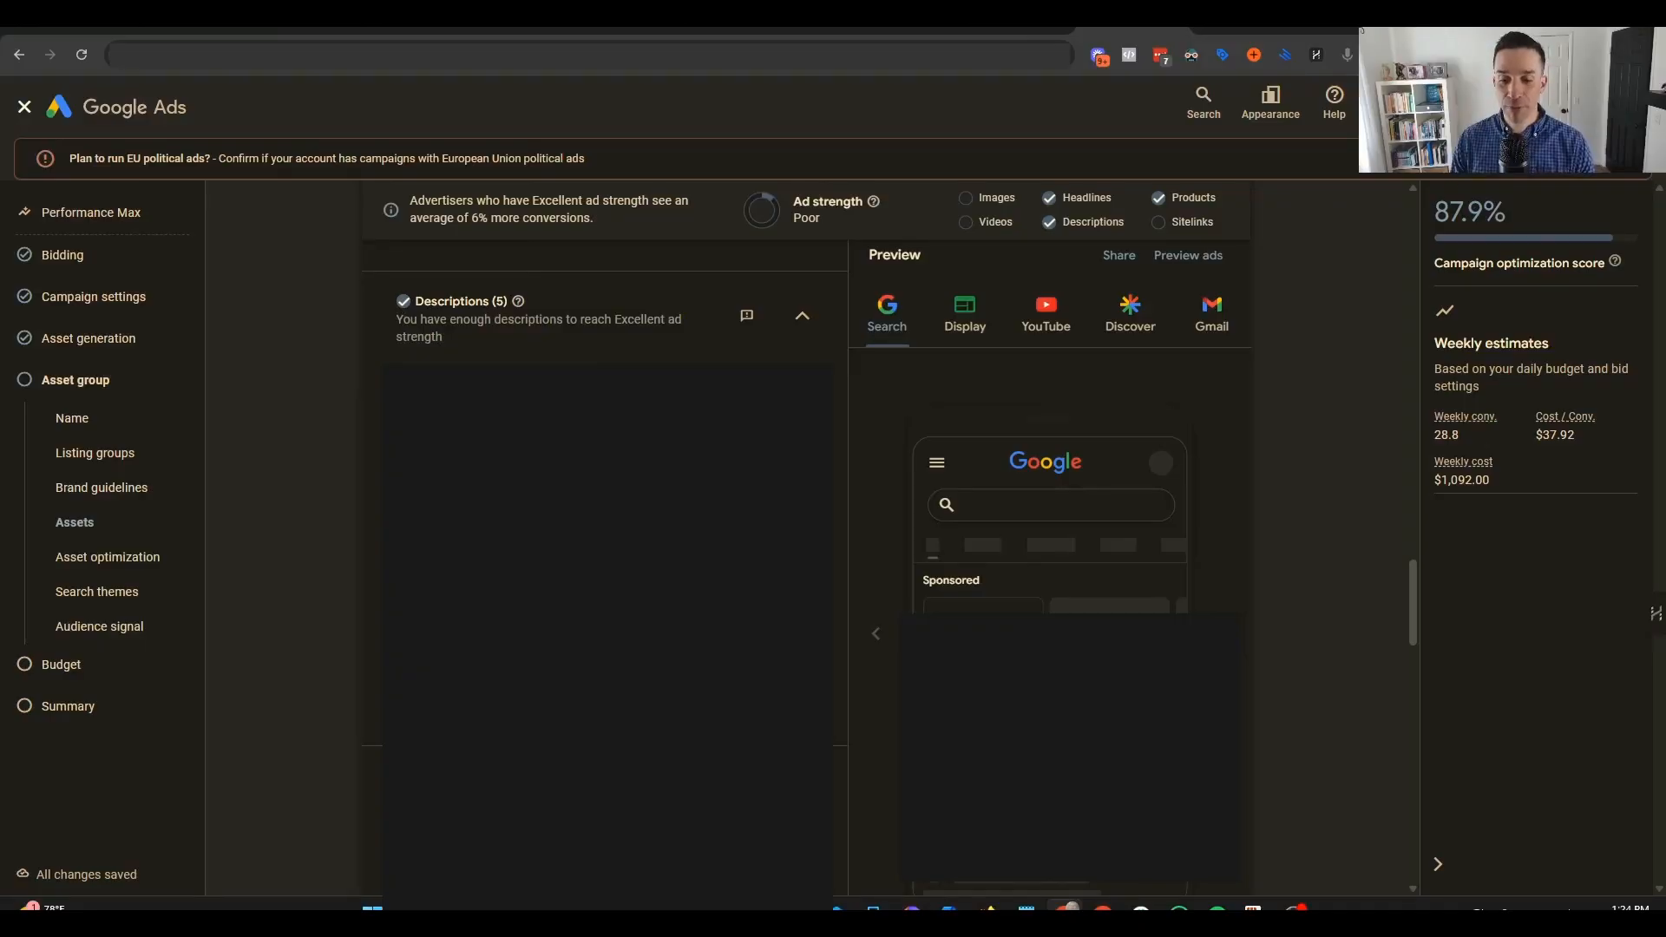
scroll(608, 521, down, 5)
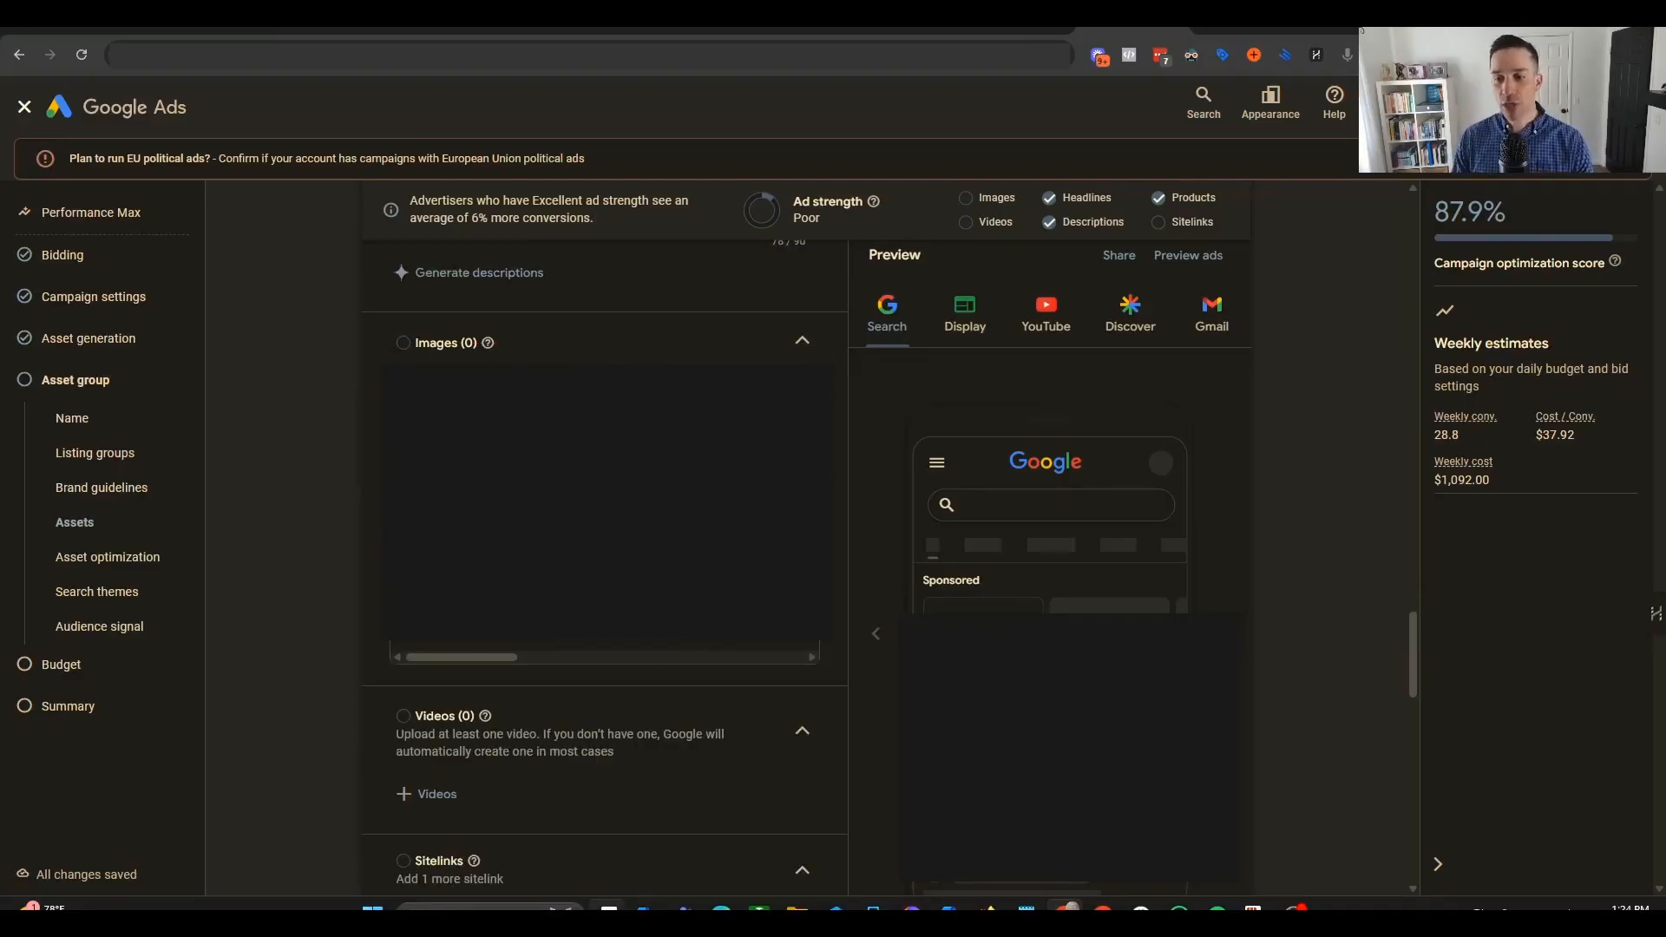
- View the suggested images for the ad and close the image picker without selecting any
click(426, 386)
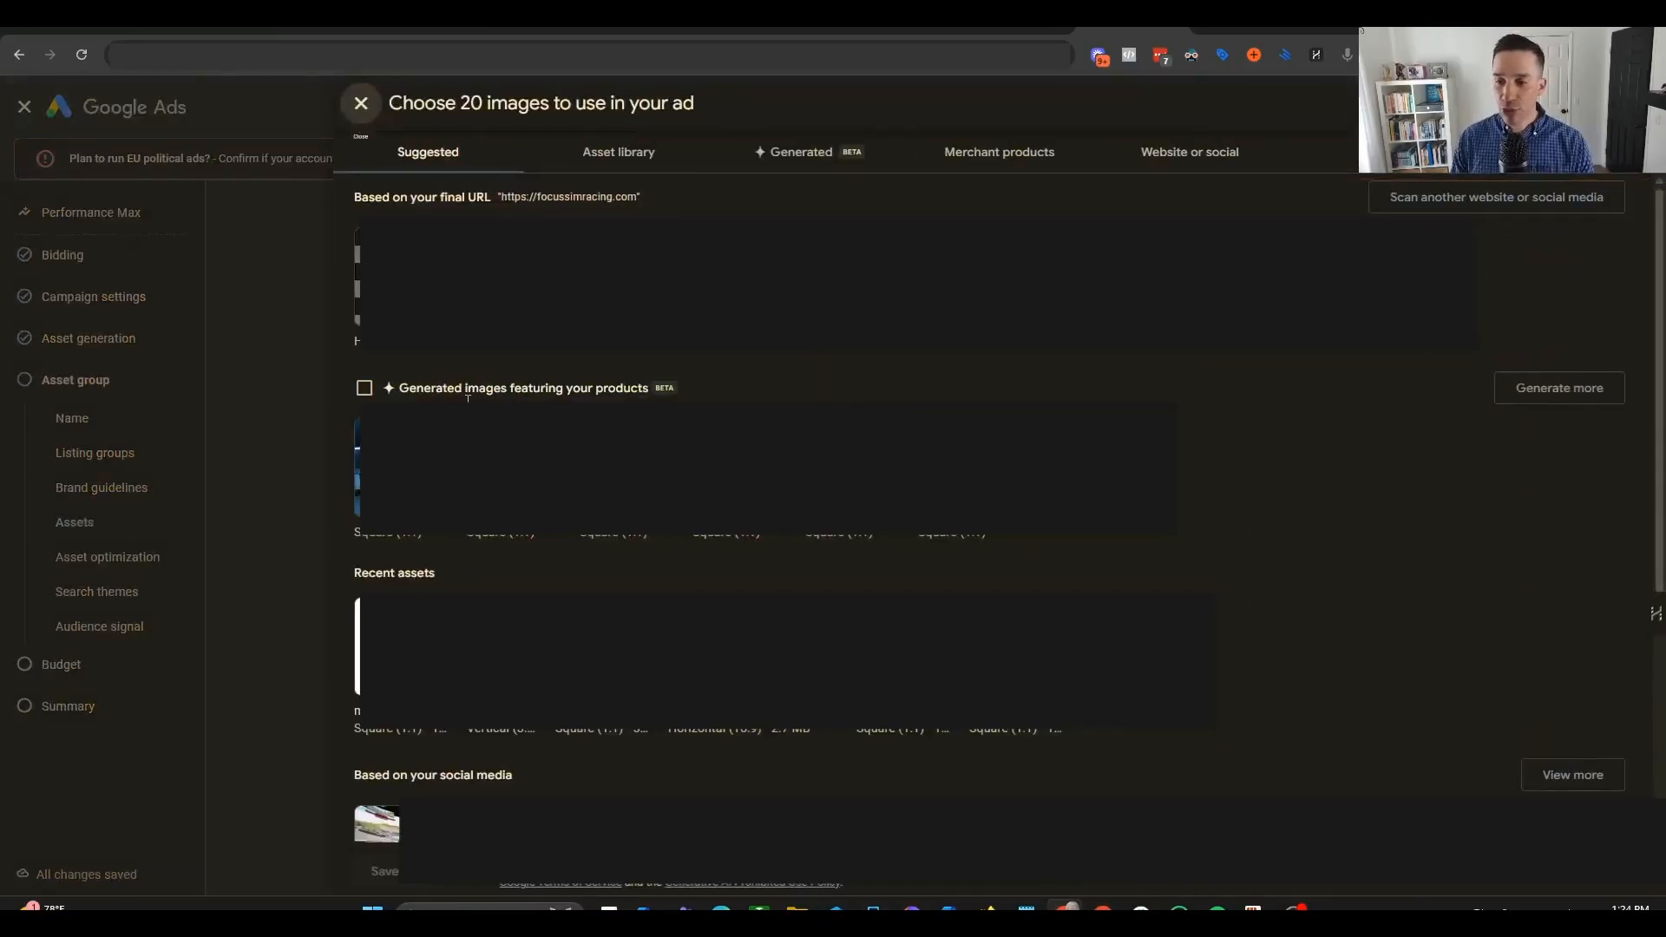
click(361, 112)
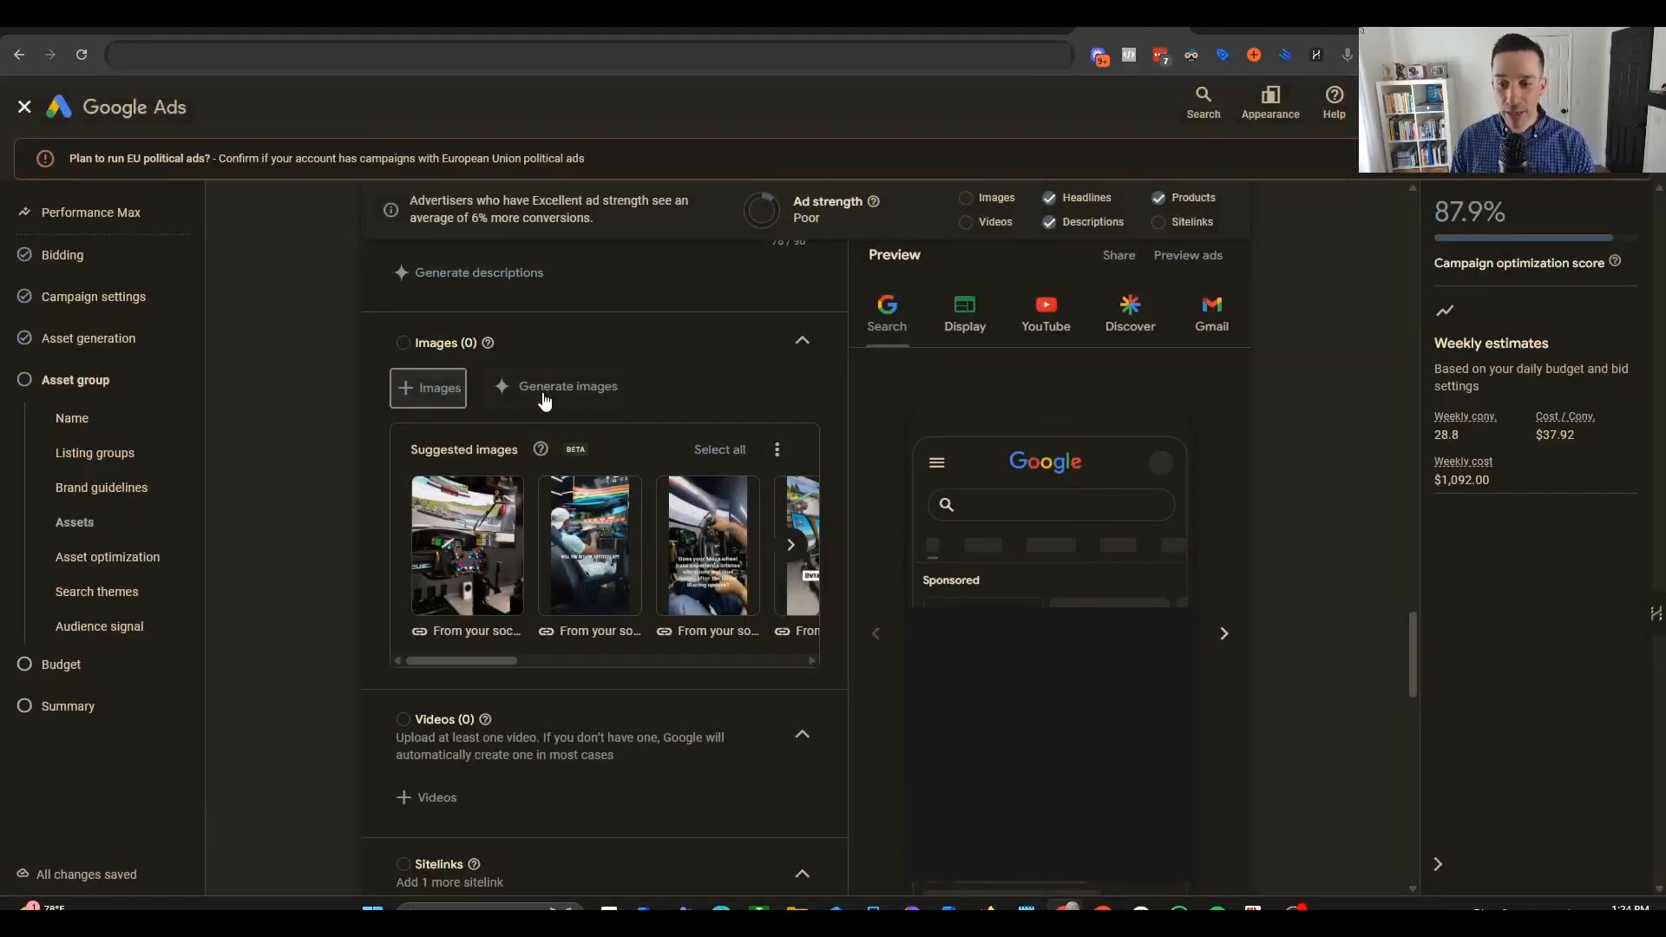
click(719, 389)
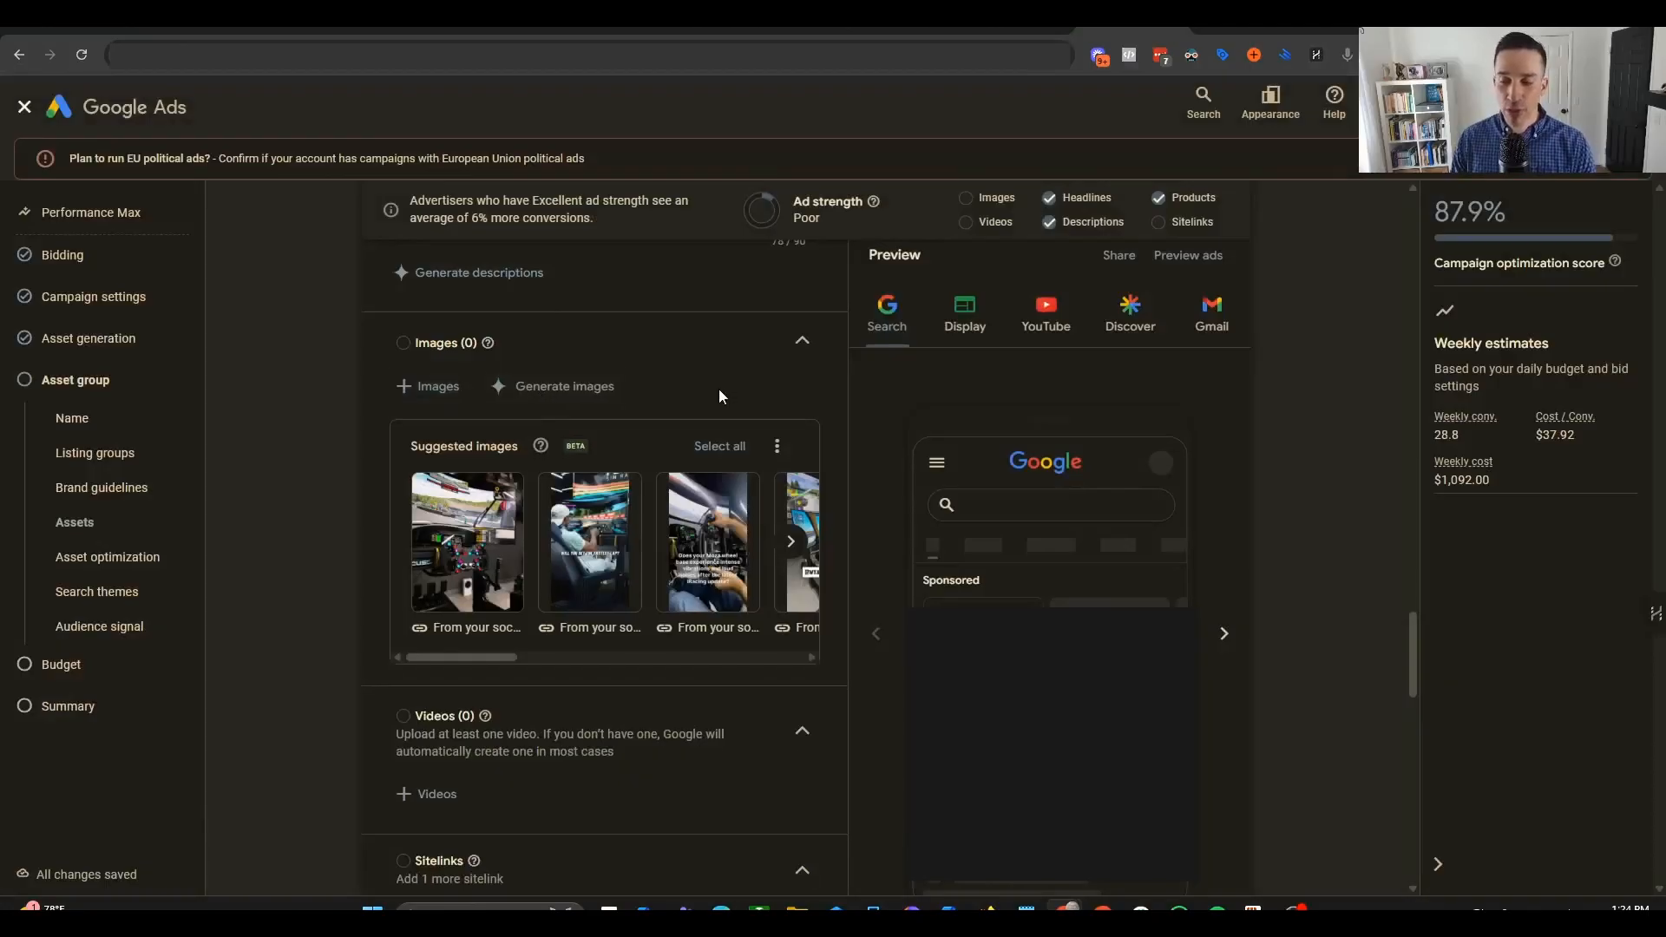
- Add four AI-generated images to the asset group: wheel and pedals on a desk, wheel before race screens, hands on wheel, and dark rig
click(564, 386)
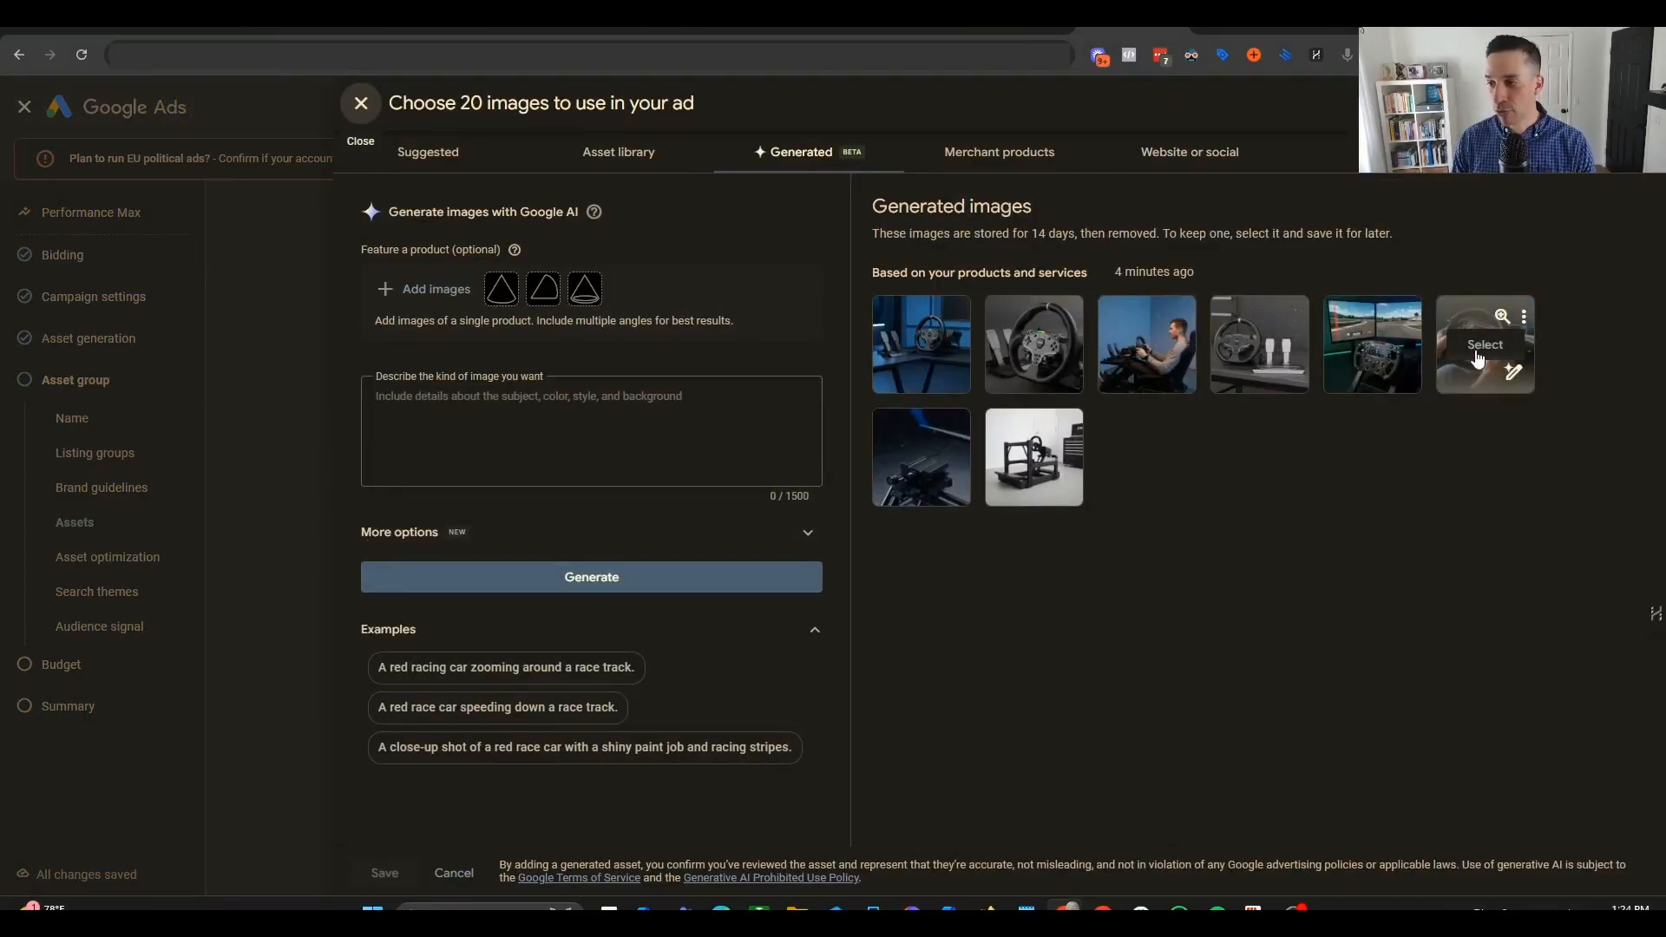
click(1482, 356)
click(1400, 368)
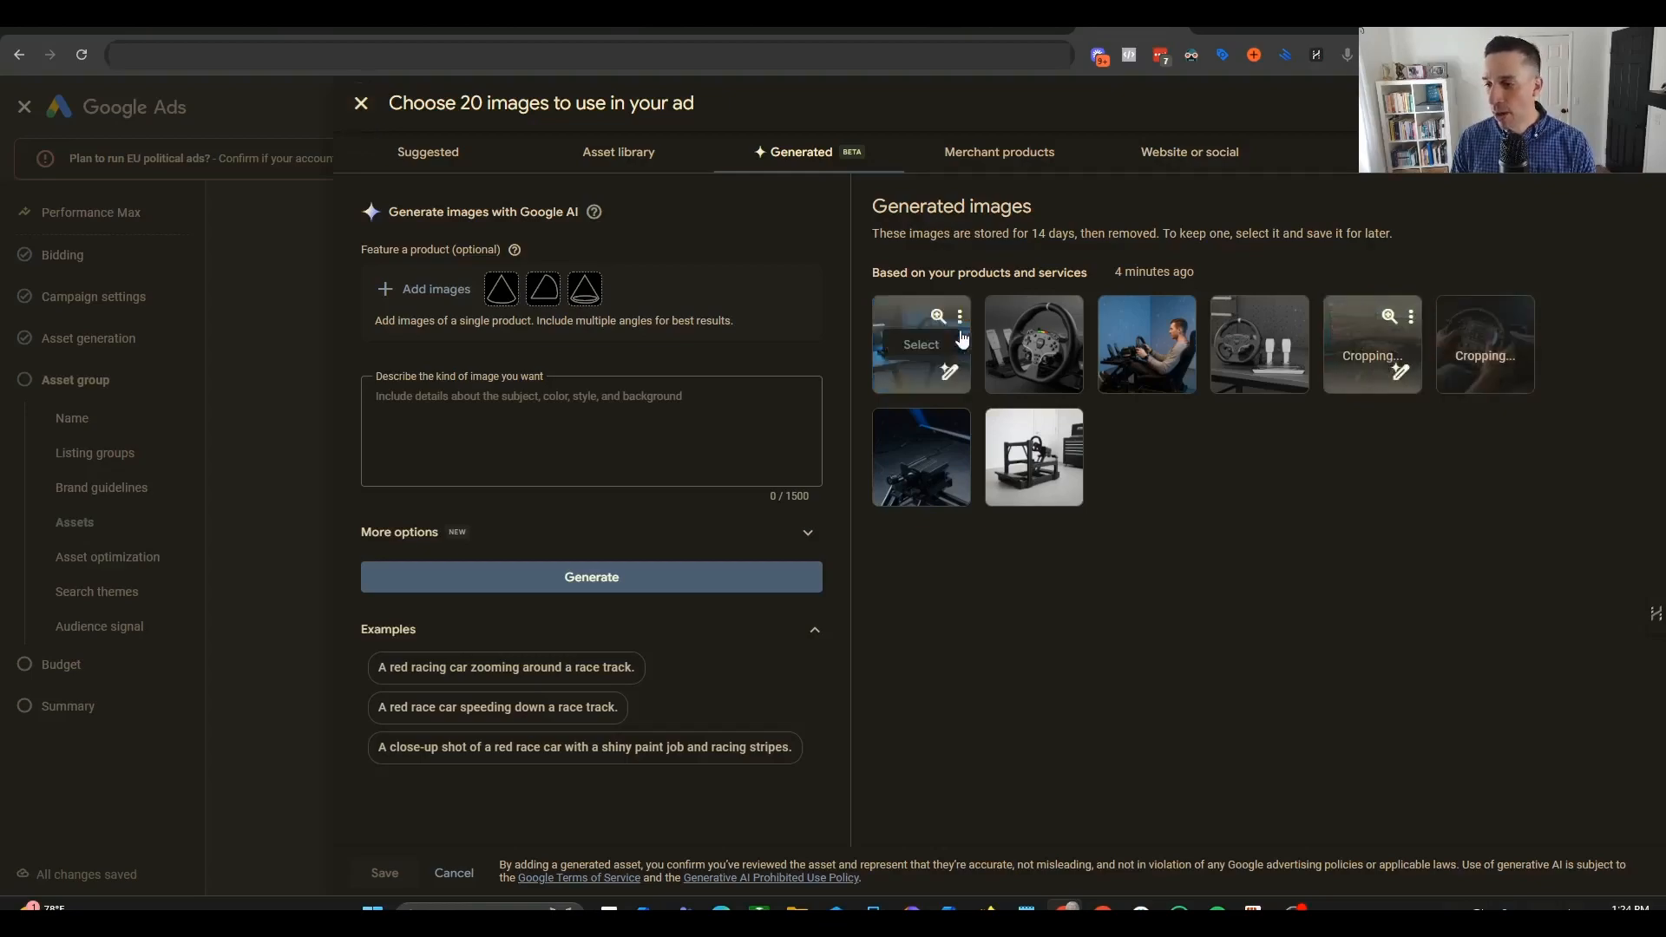
click(941, 369)
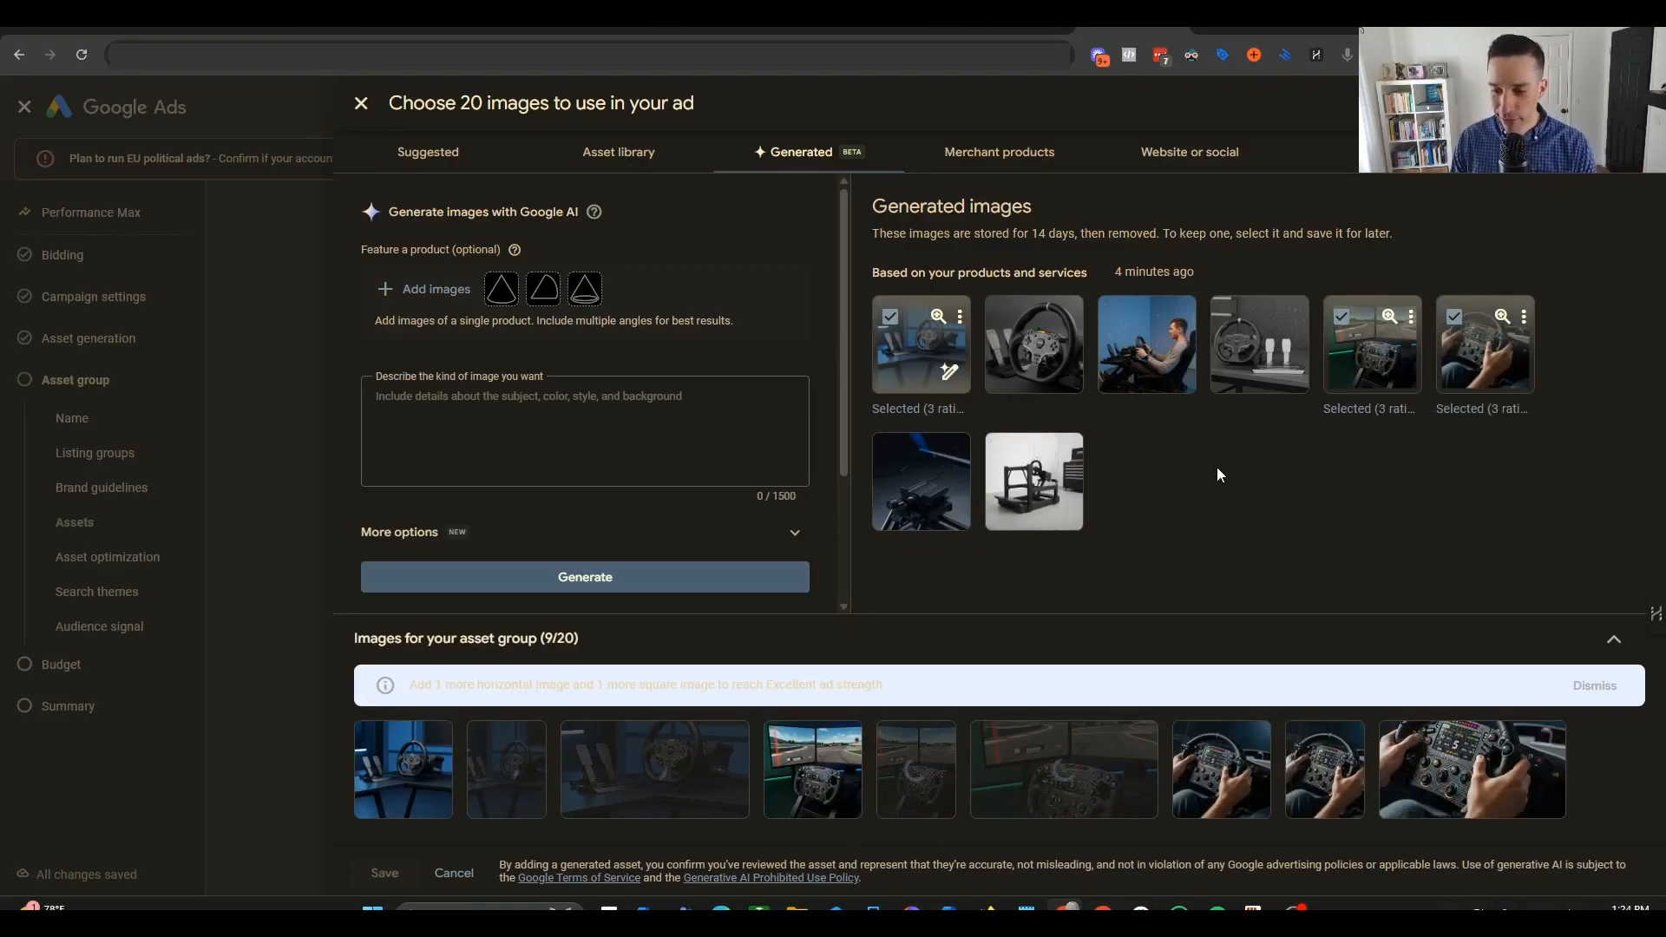
click(920, 482)
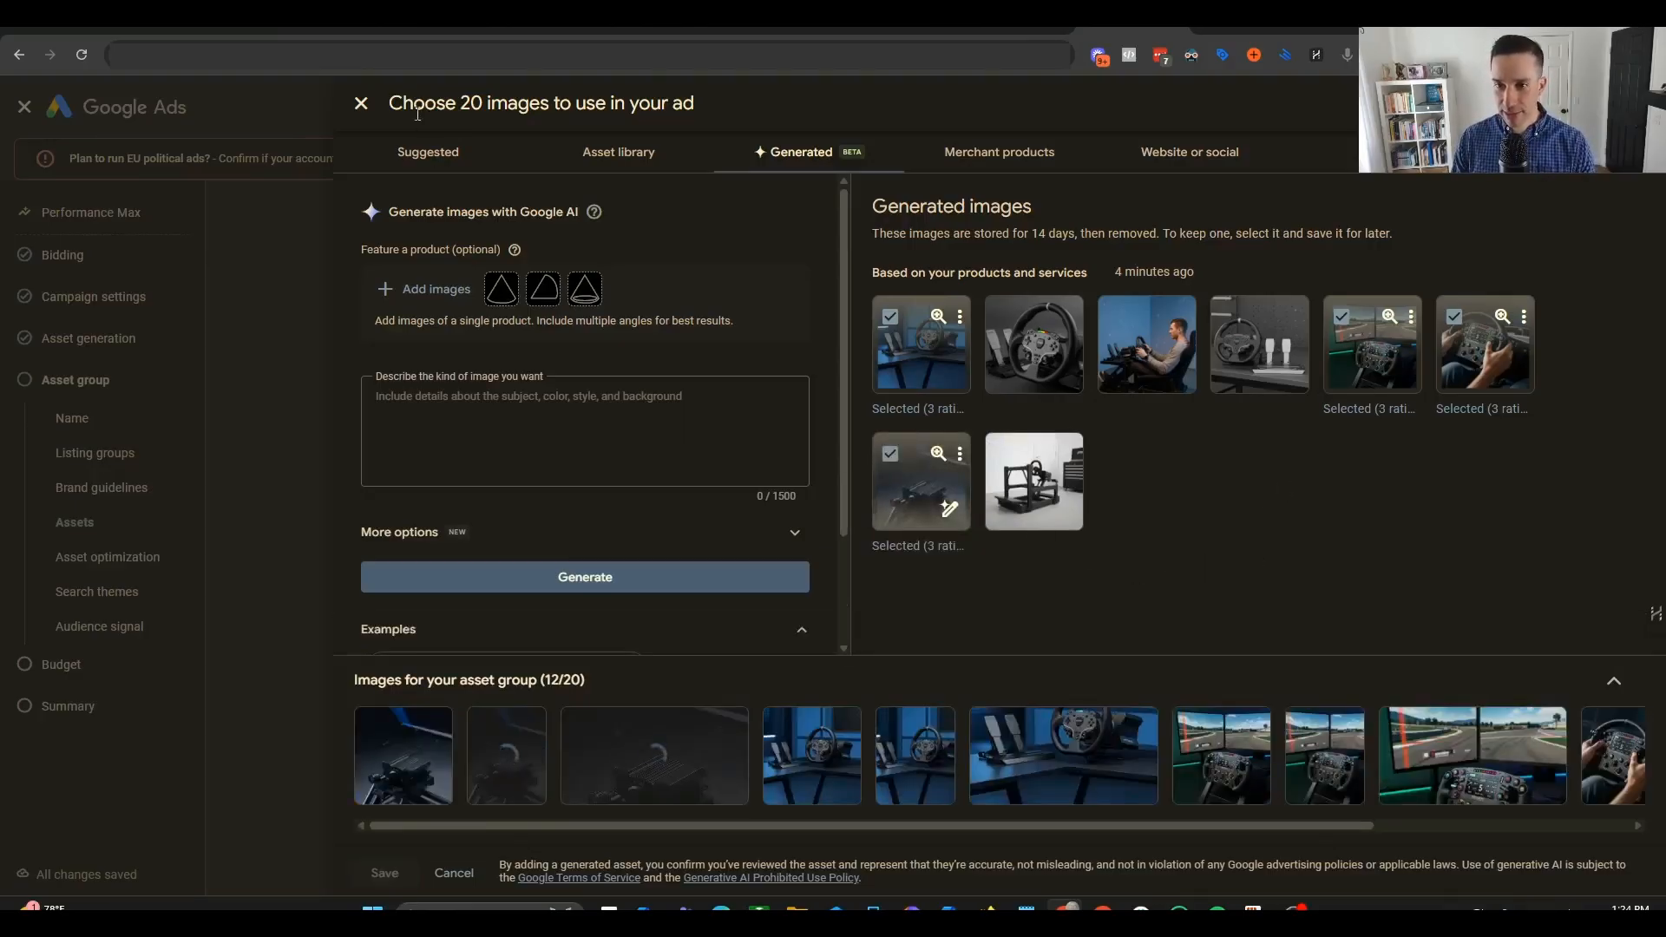
drag(401, 102, 595, 125)
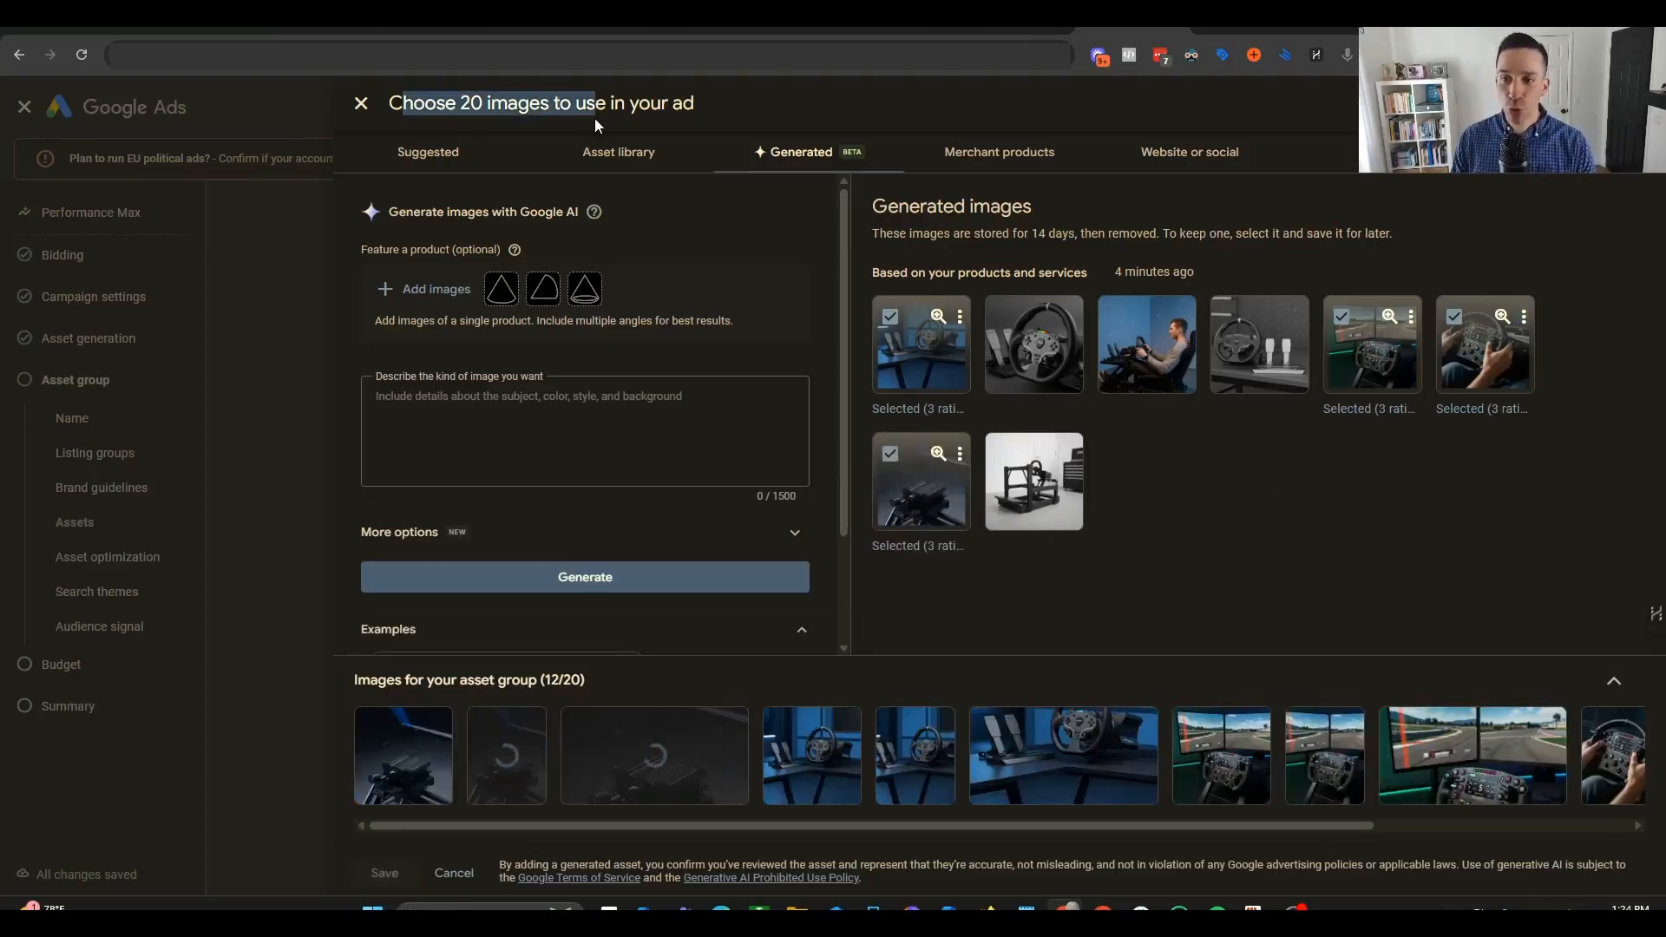
click(368, 105)
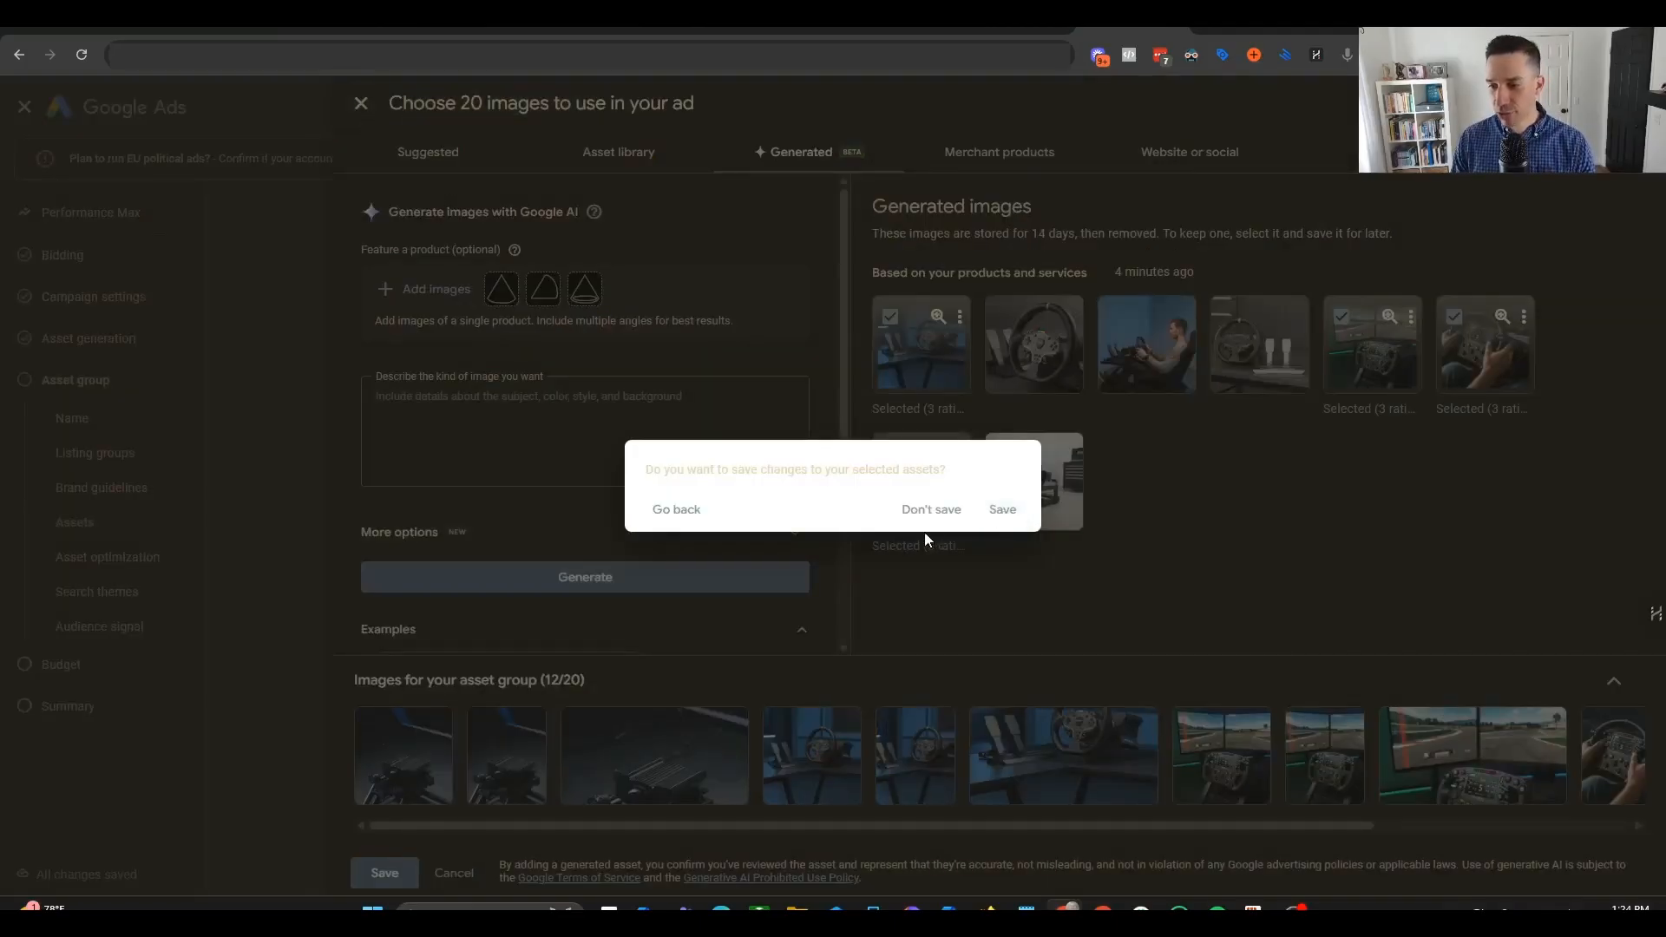
click(684, 609)
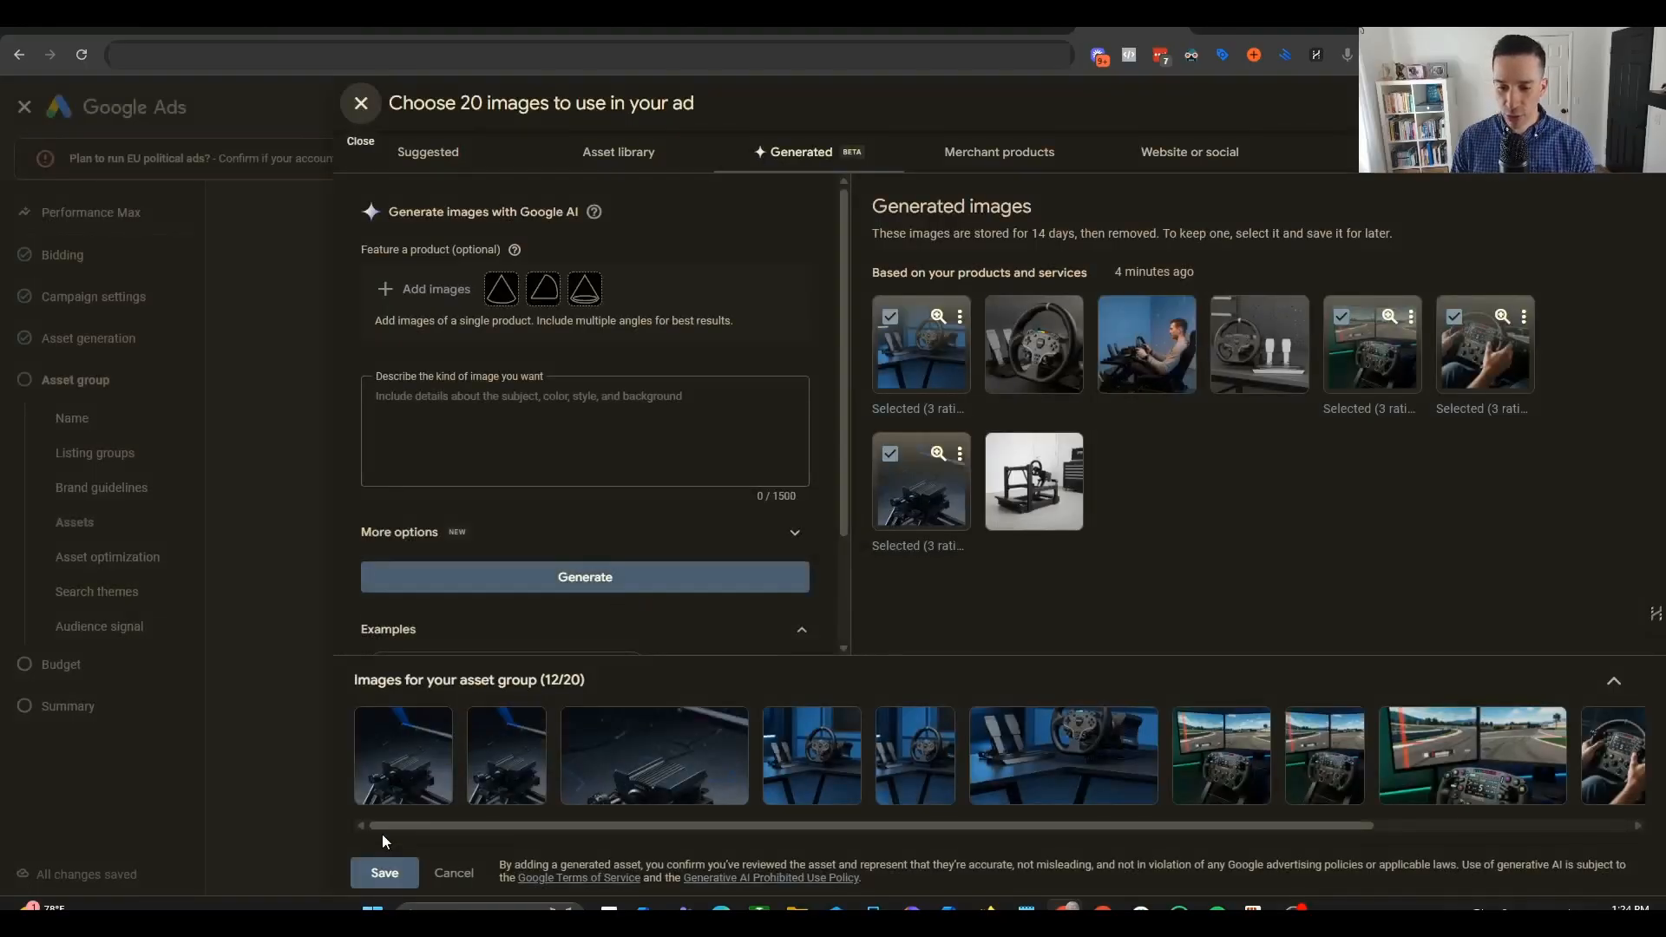
click(375, 874)
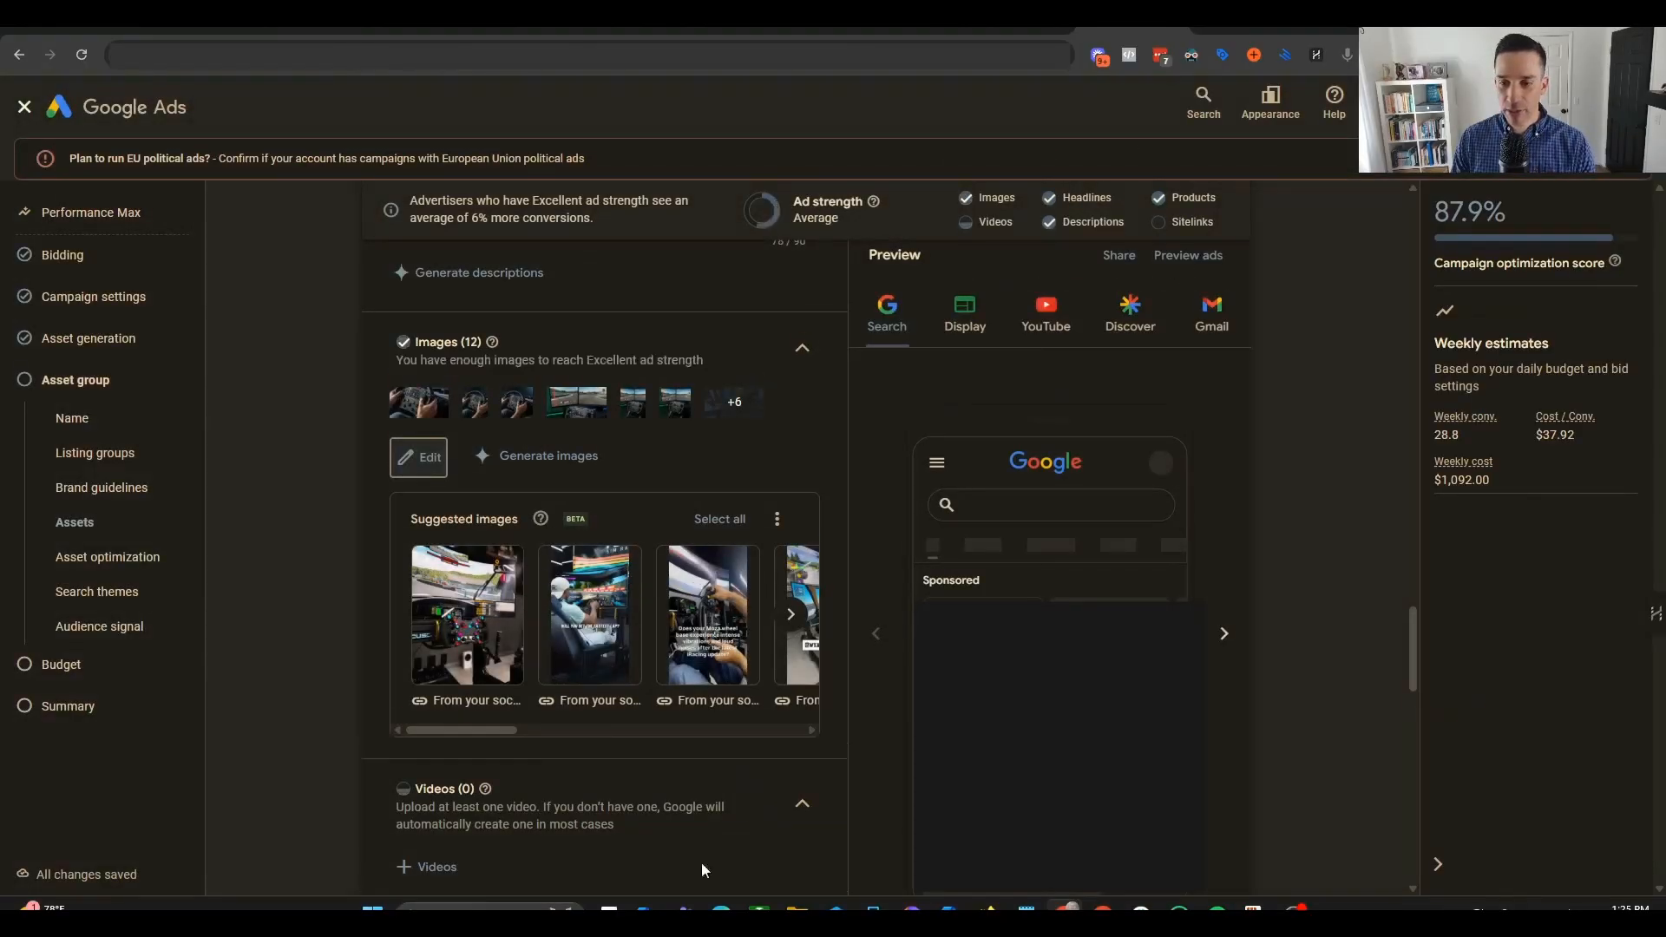
click(475, 359)
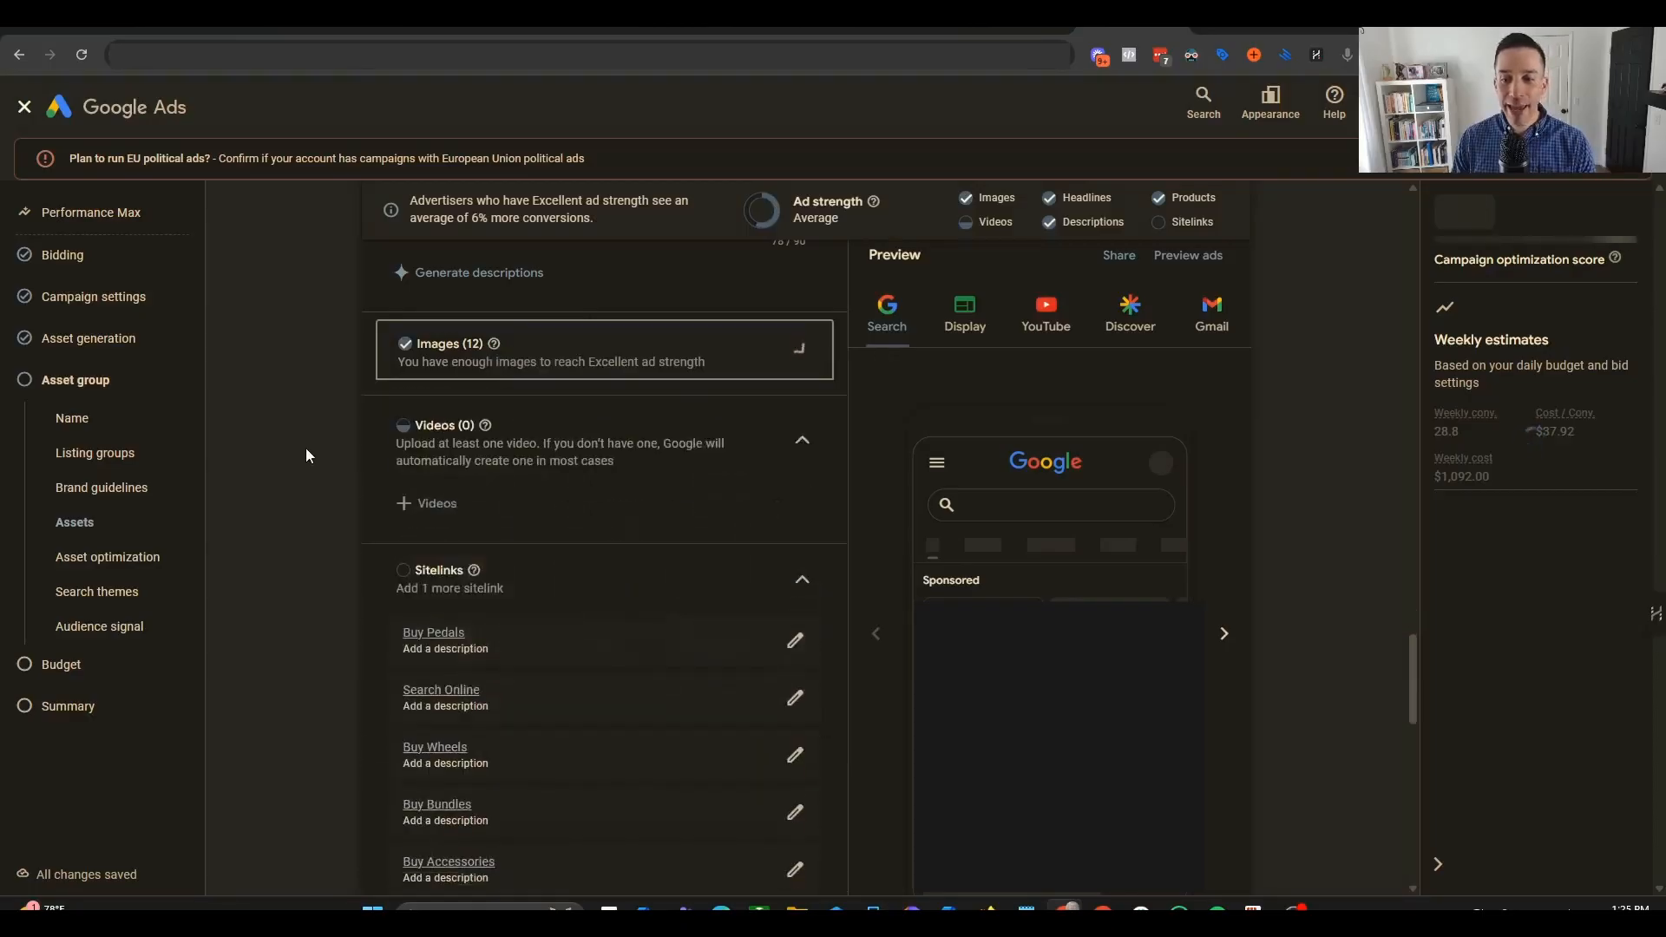
click(801, 354)
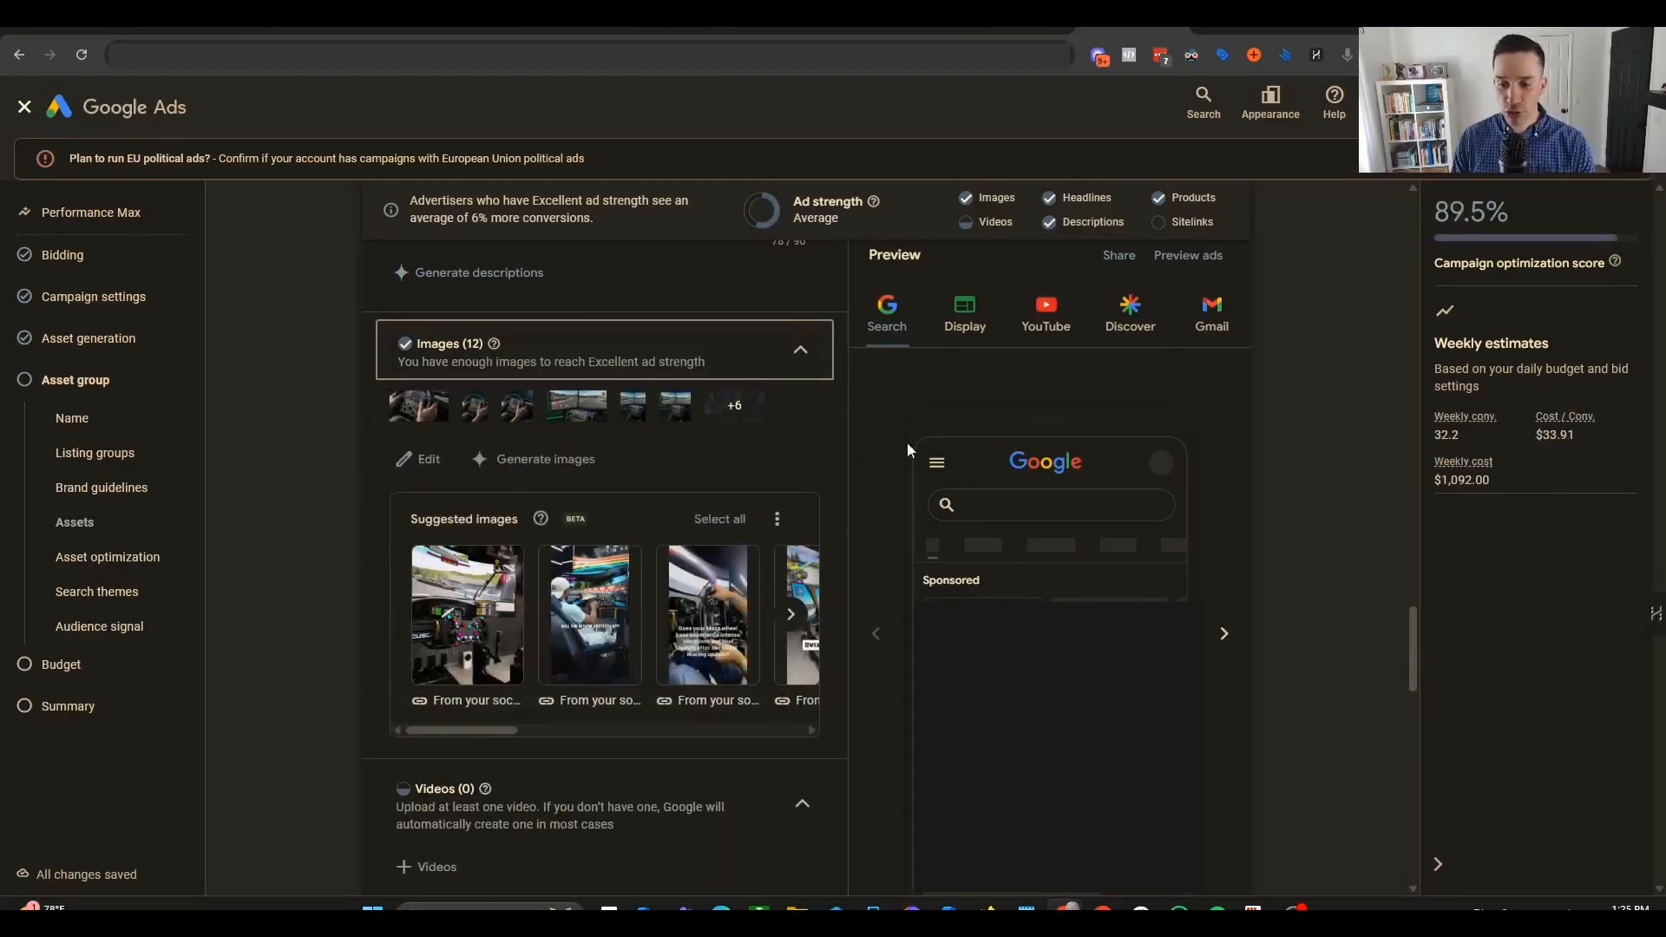
- Check the YouTube search and upload sources for videos, and add FSR general 3.mp4 from the asset library to the asset group
scroll(877, 618, down, 5)
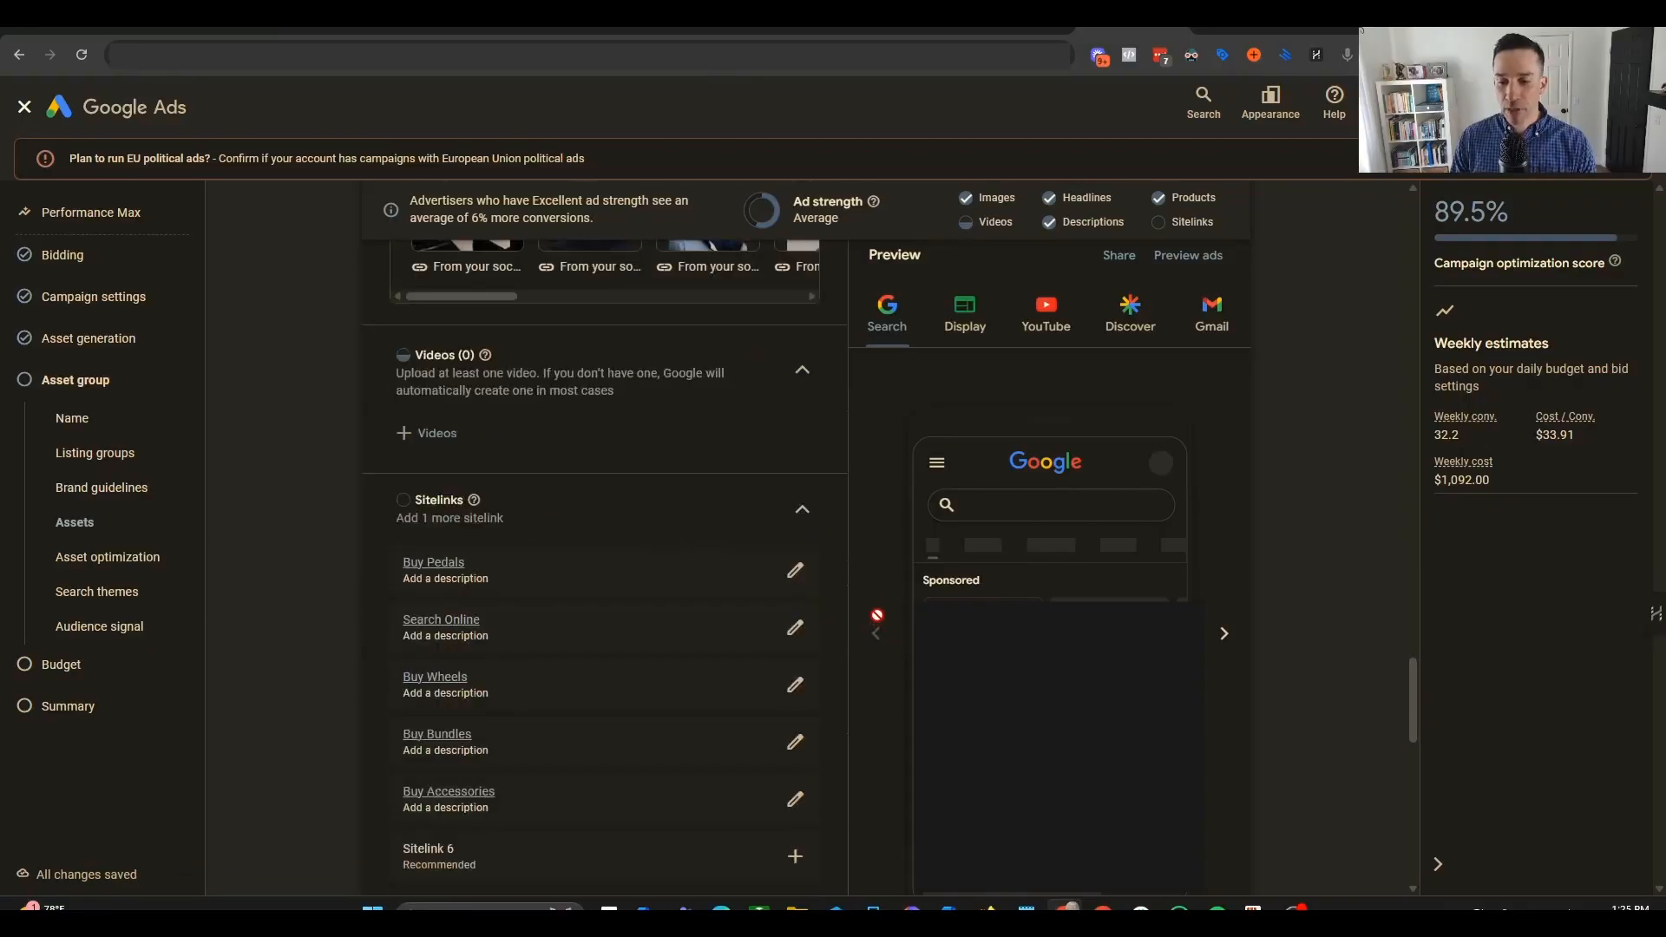
click(449, 434)
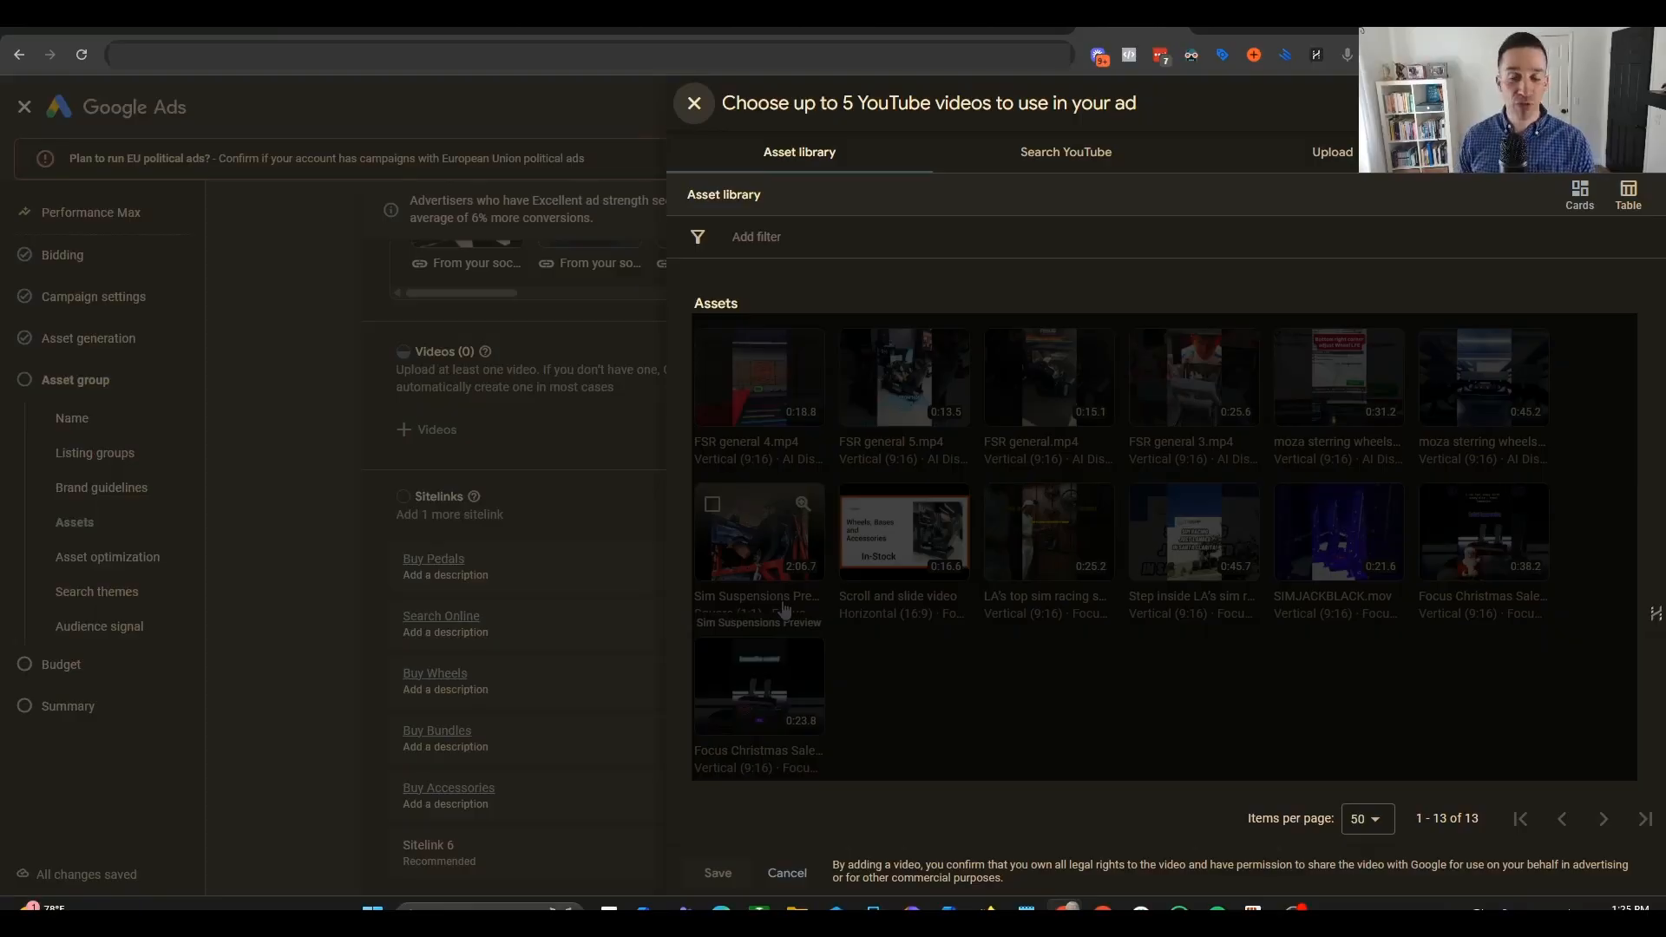
click(1067, 155)
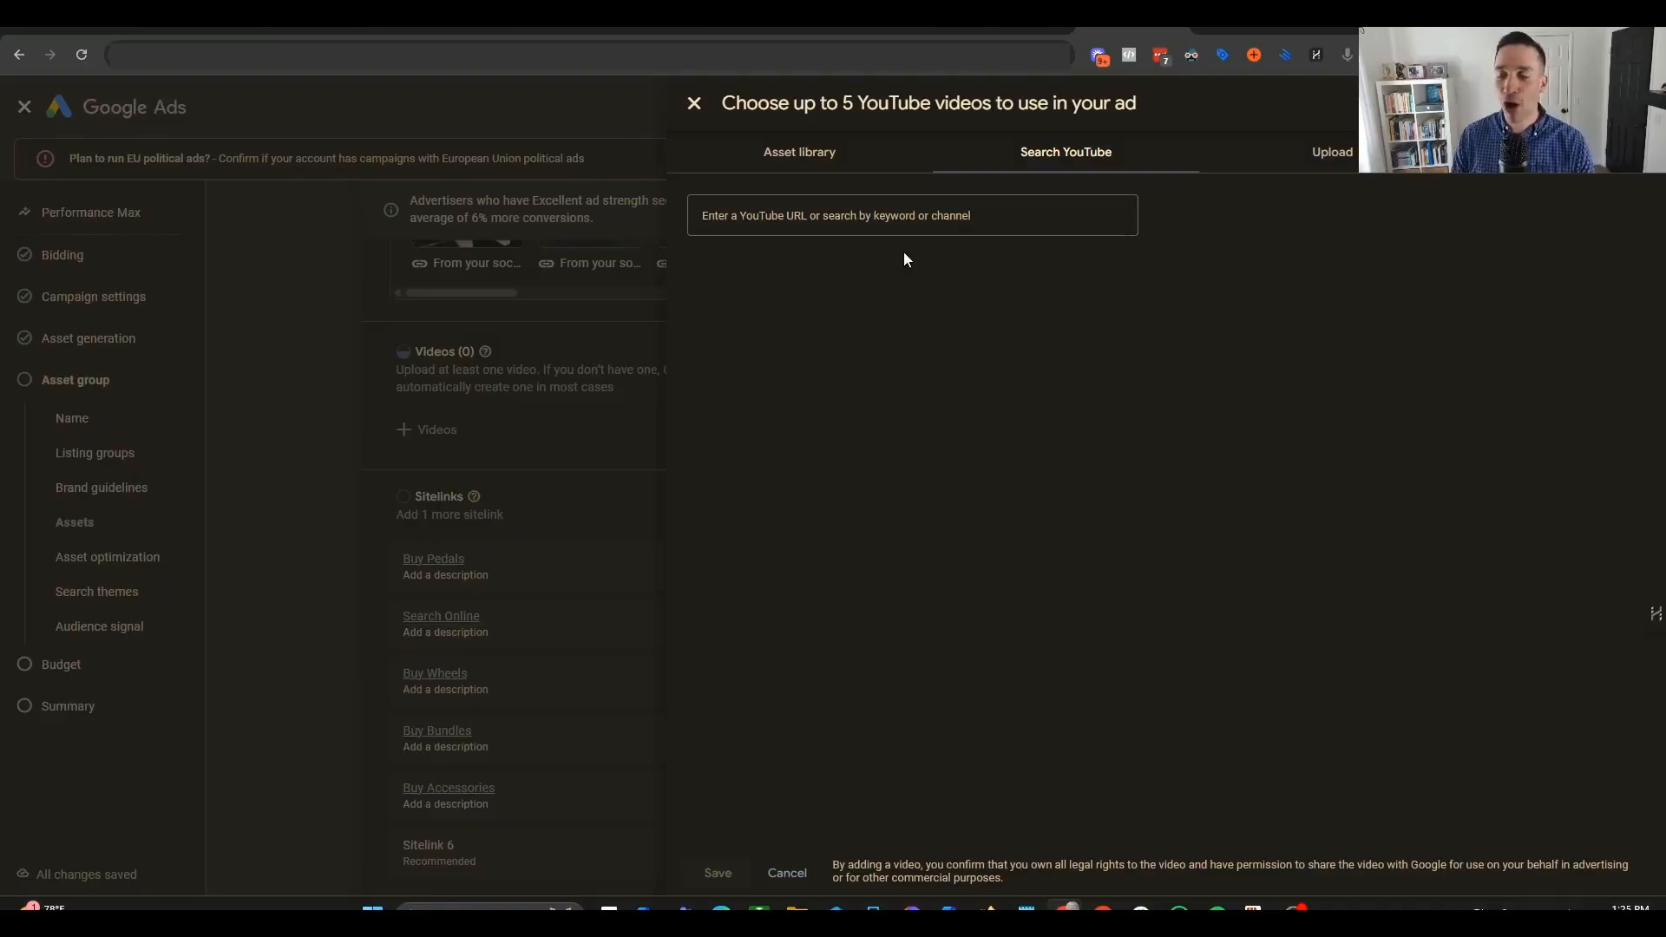
click(1328, 154)
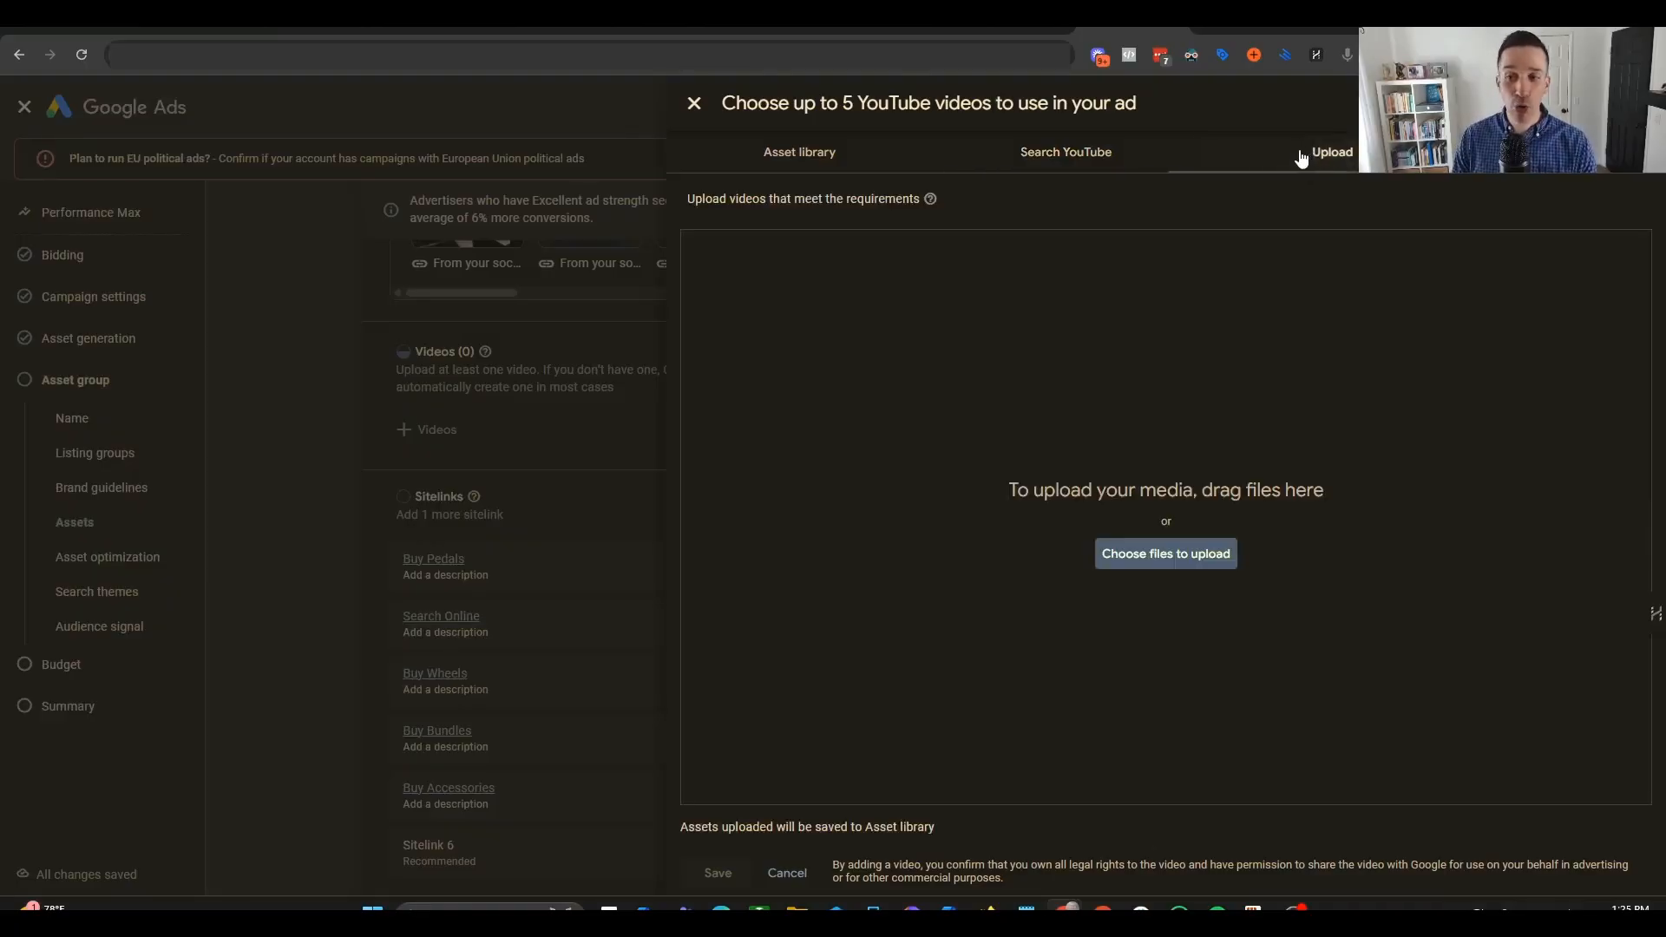
click(820, 156)
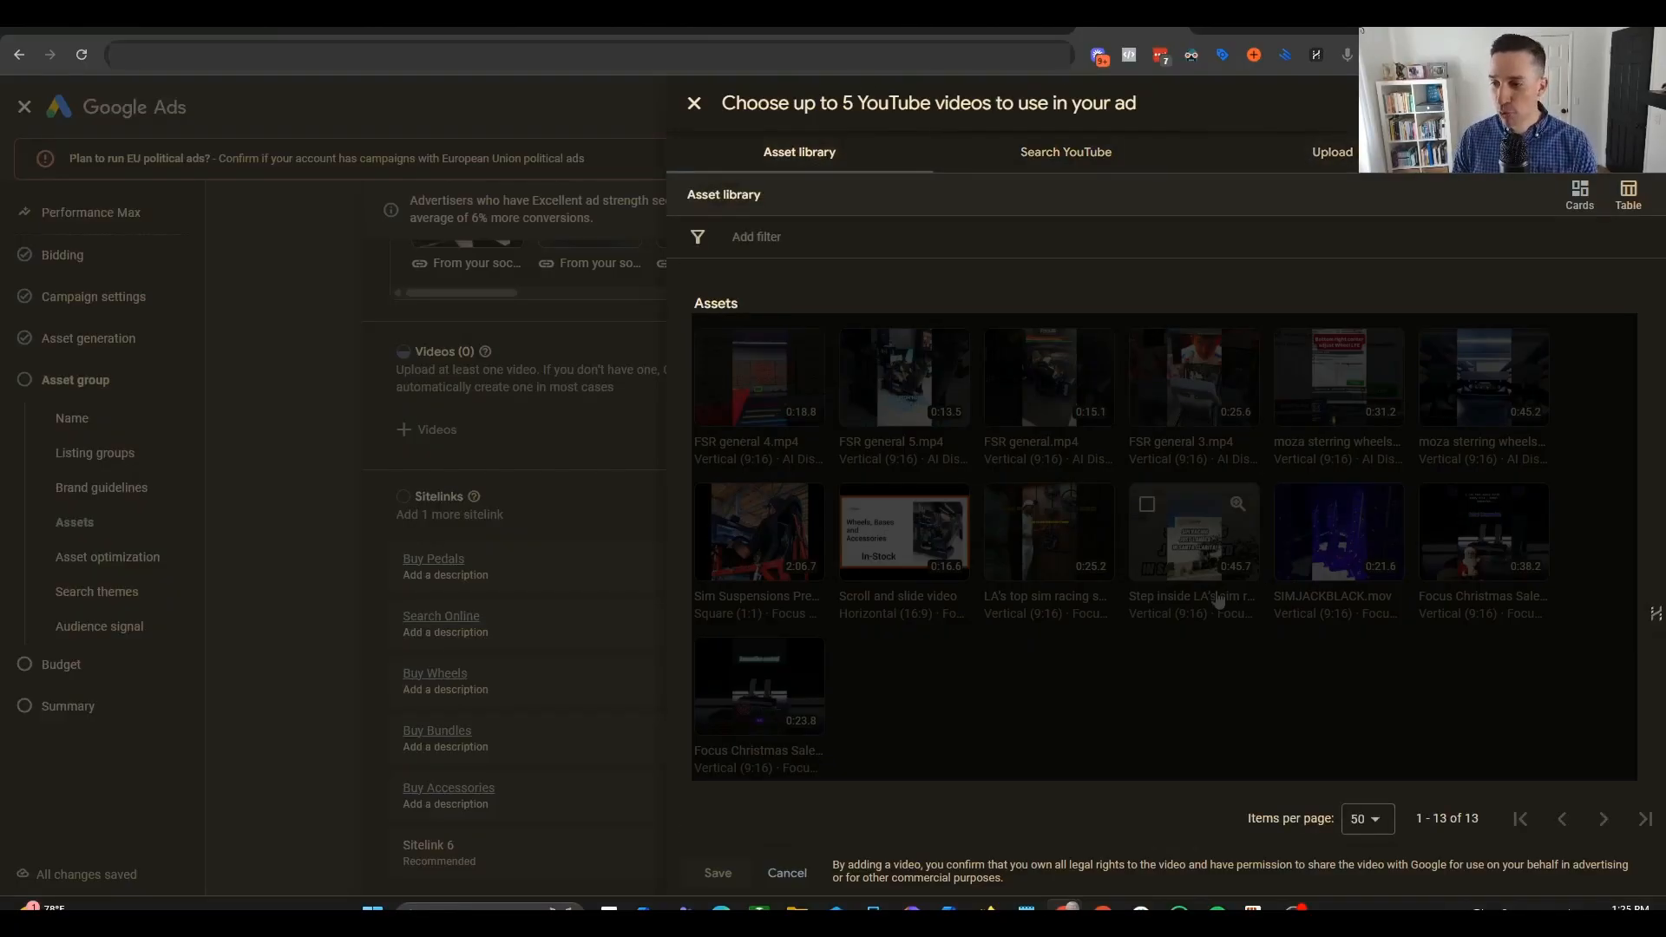
click(1154, 360)
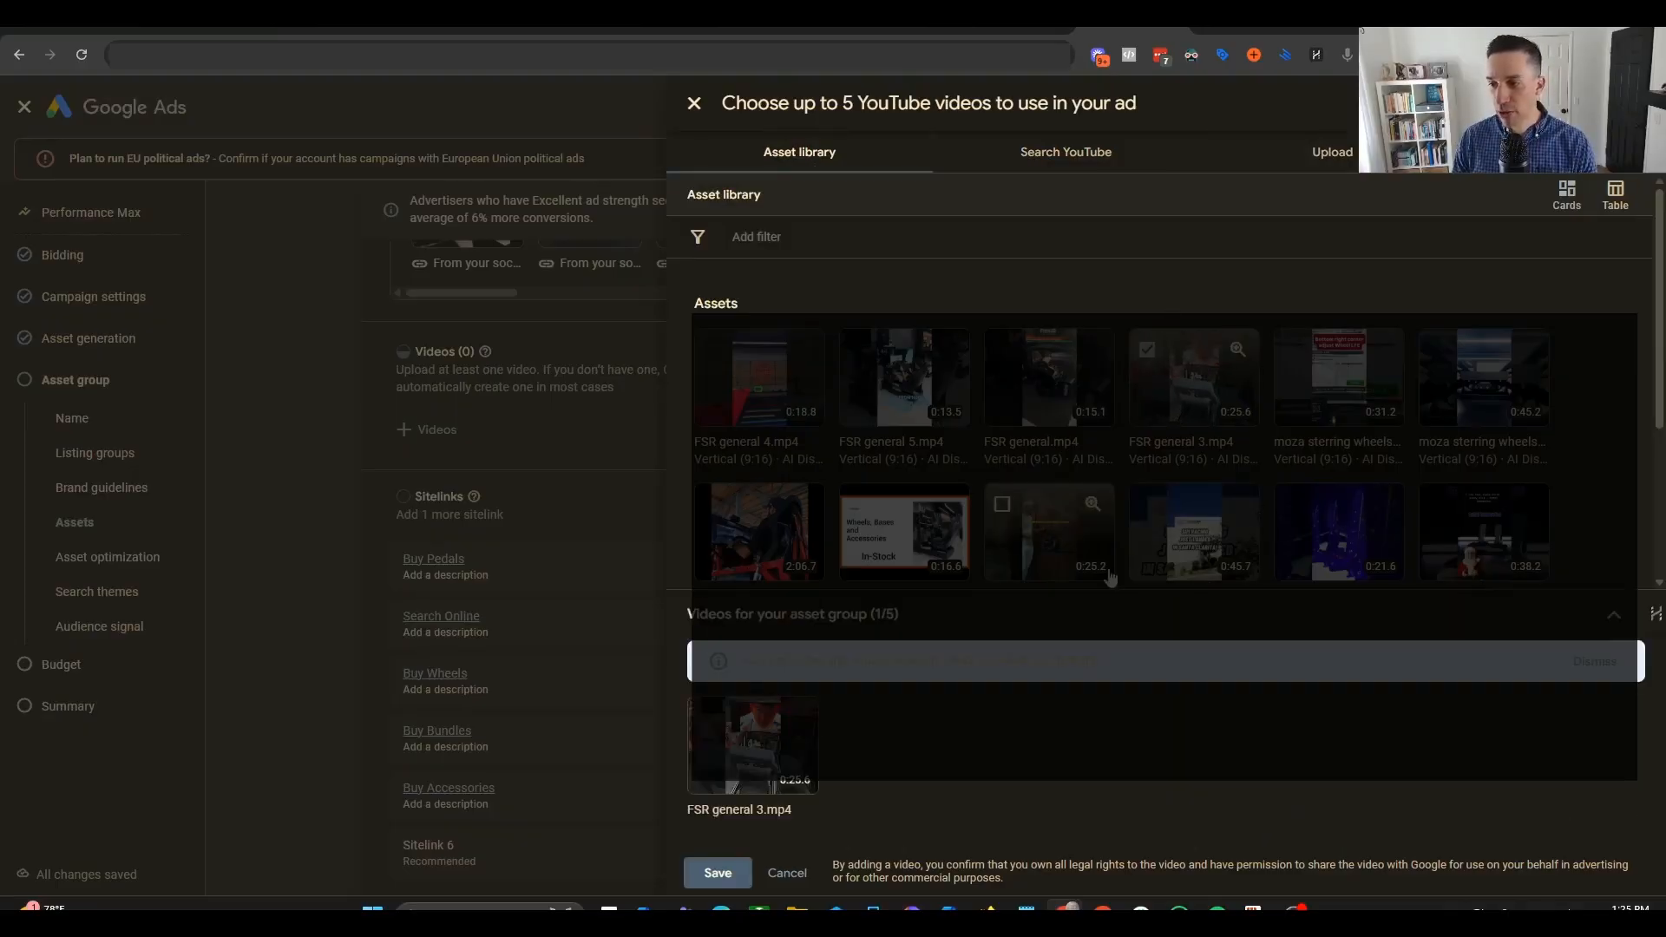
click(719, 875)
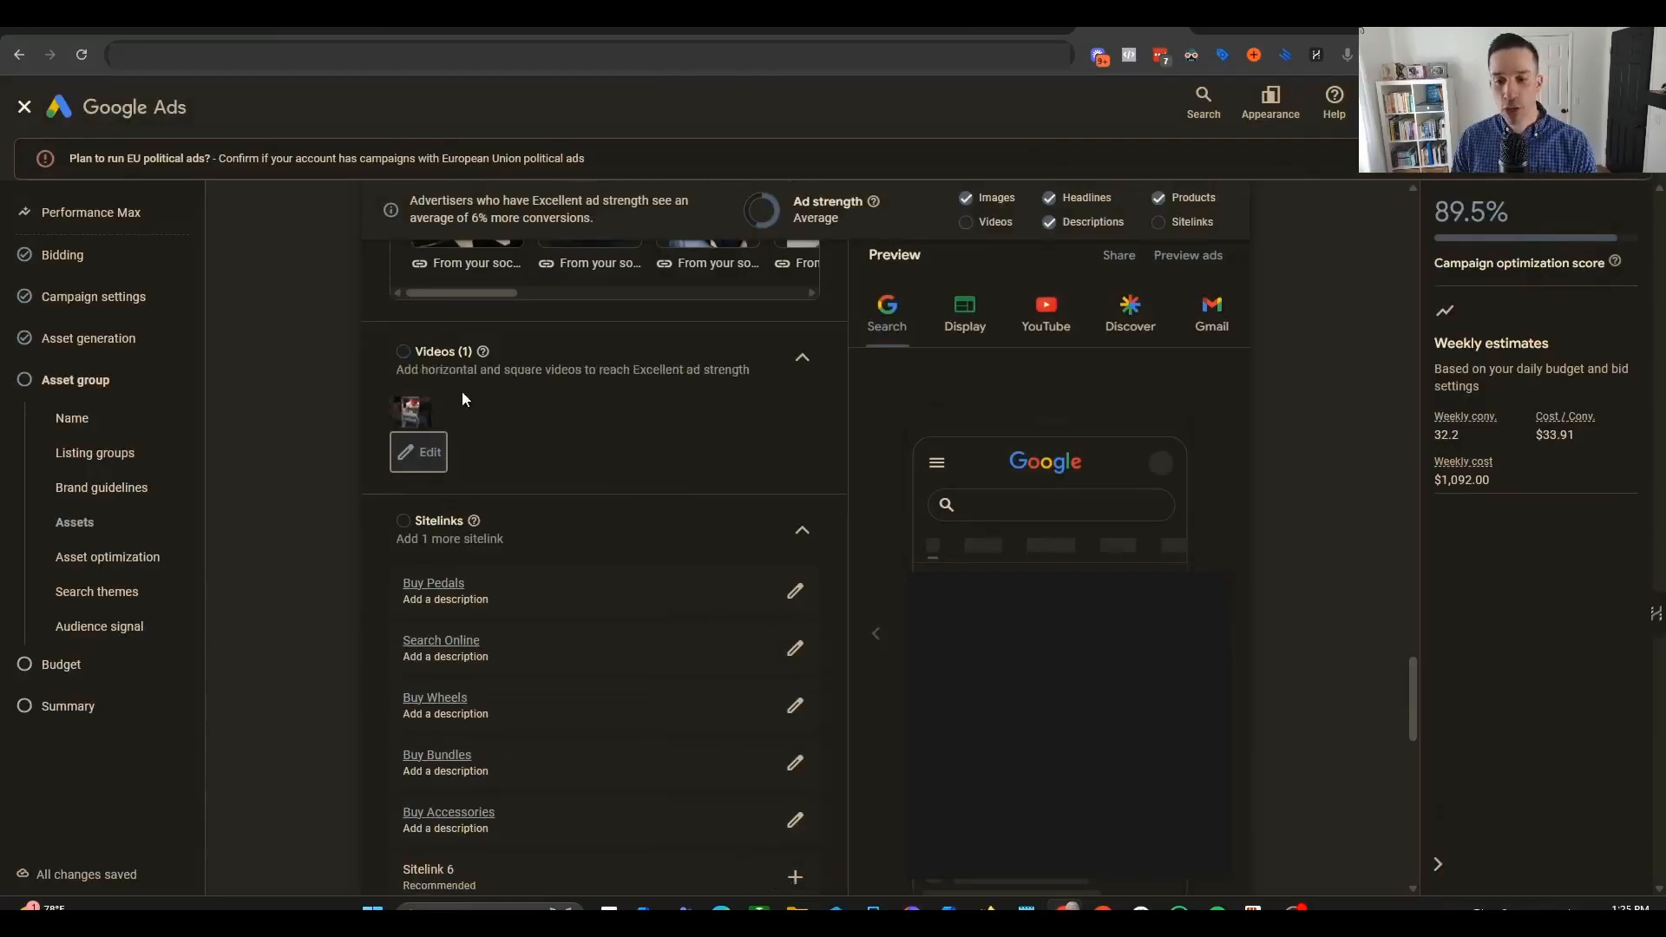
- Review the sitelinks and inspect the Buy Pedals sitelink's text, descriptions and final URL without saving any edit
scroll(347, 417, down, 2)
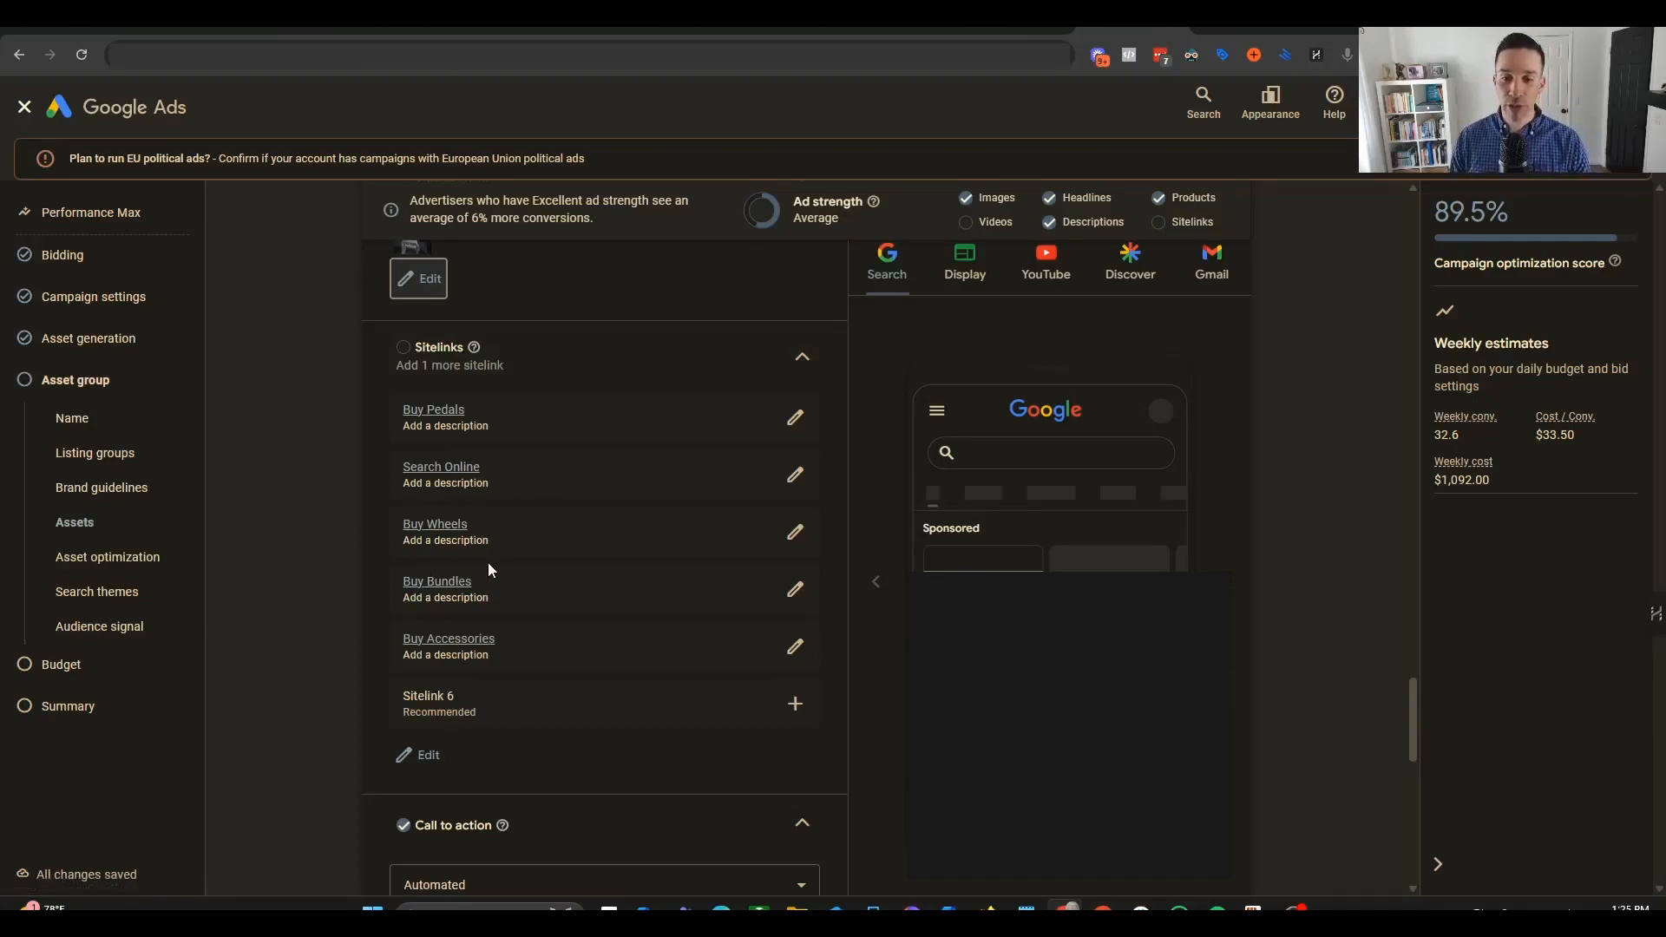
scroll(737, 621, up, 1)
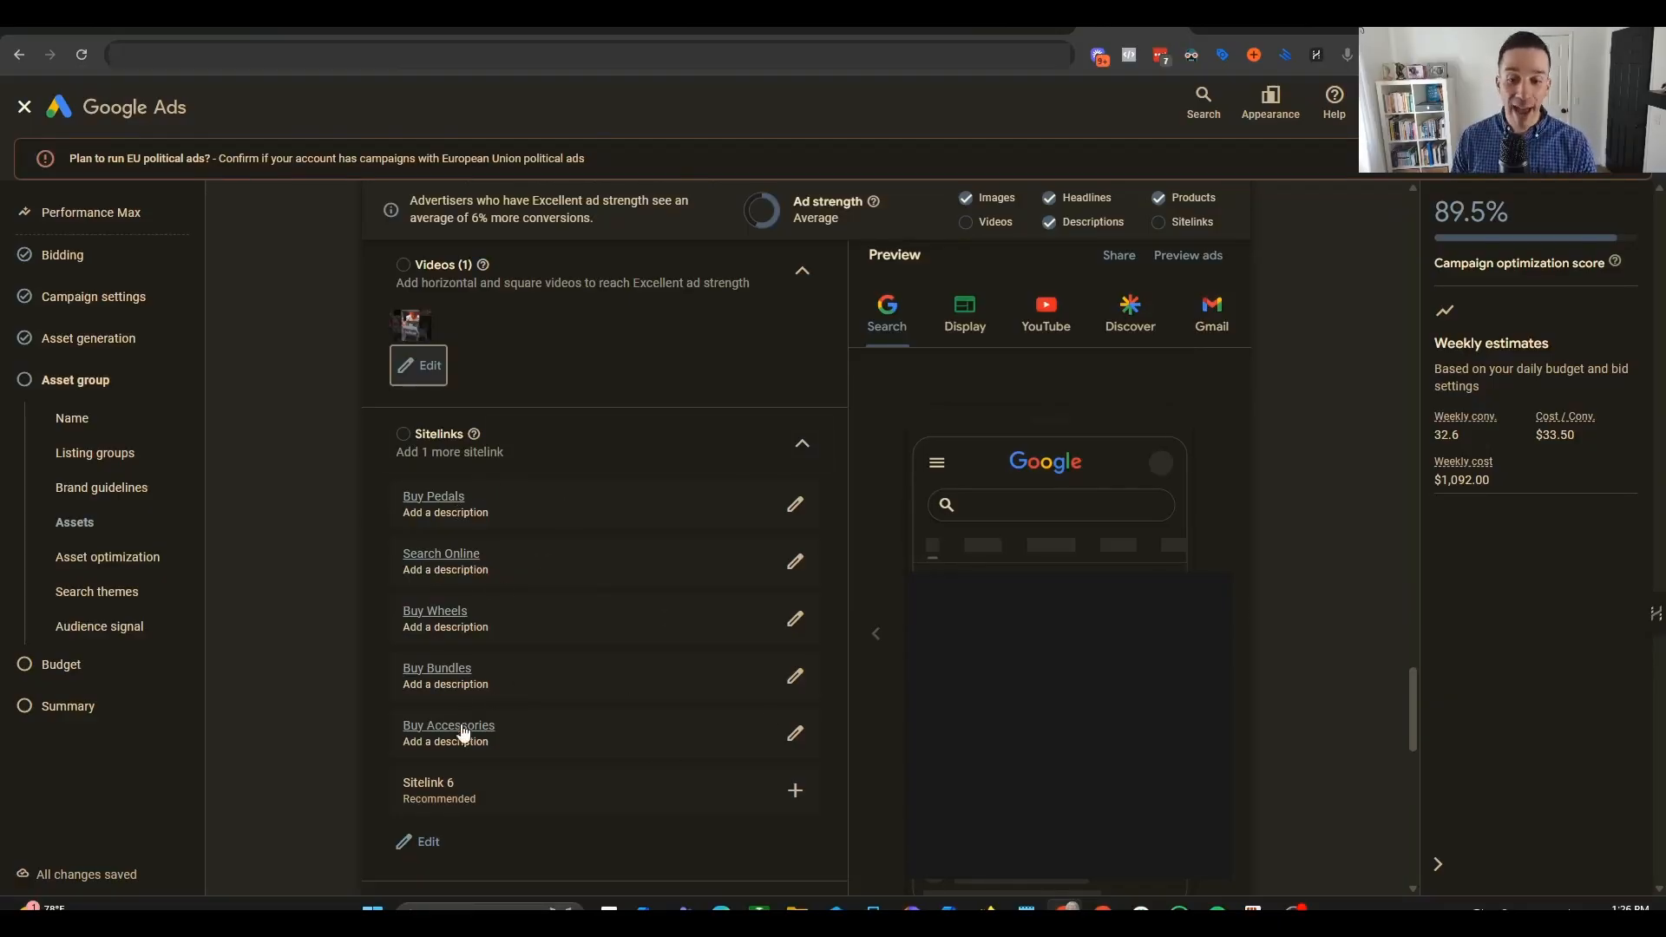
scroll(476, 525, down, 1)
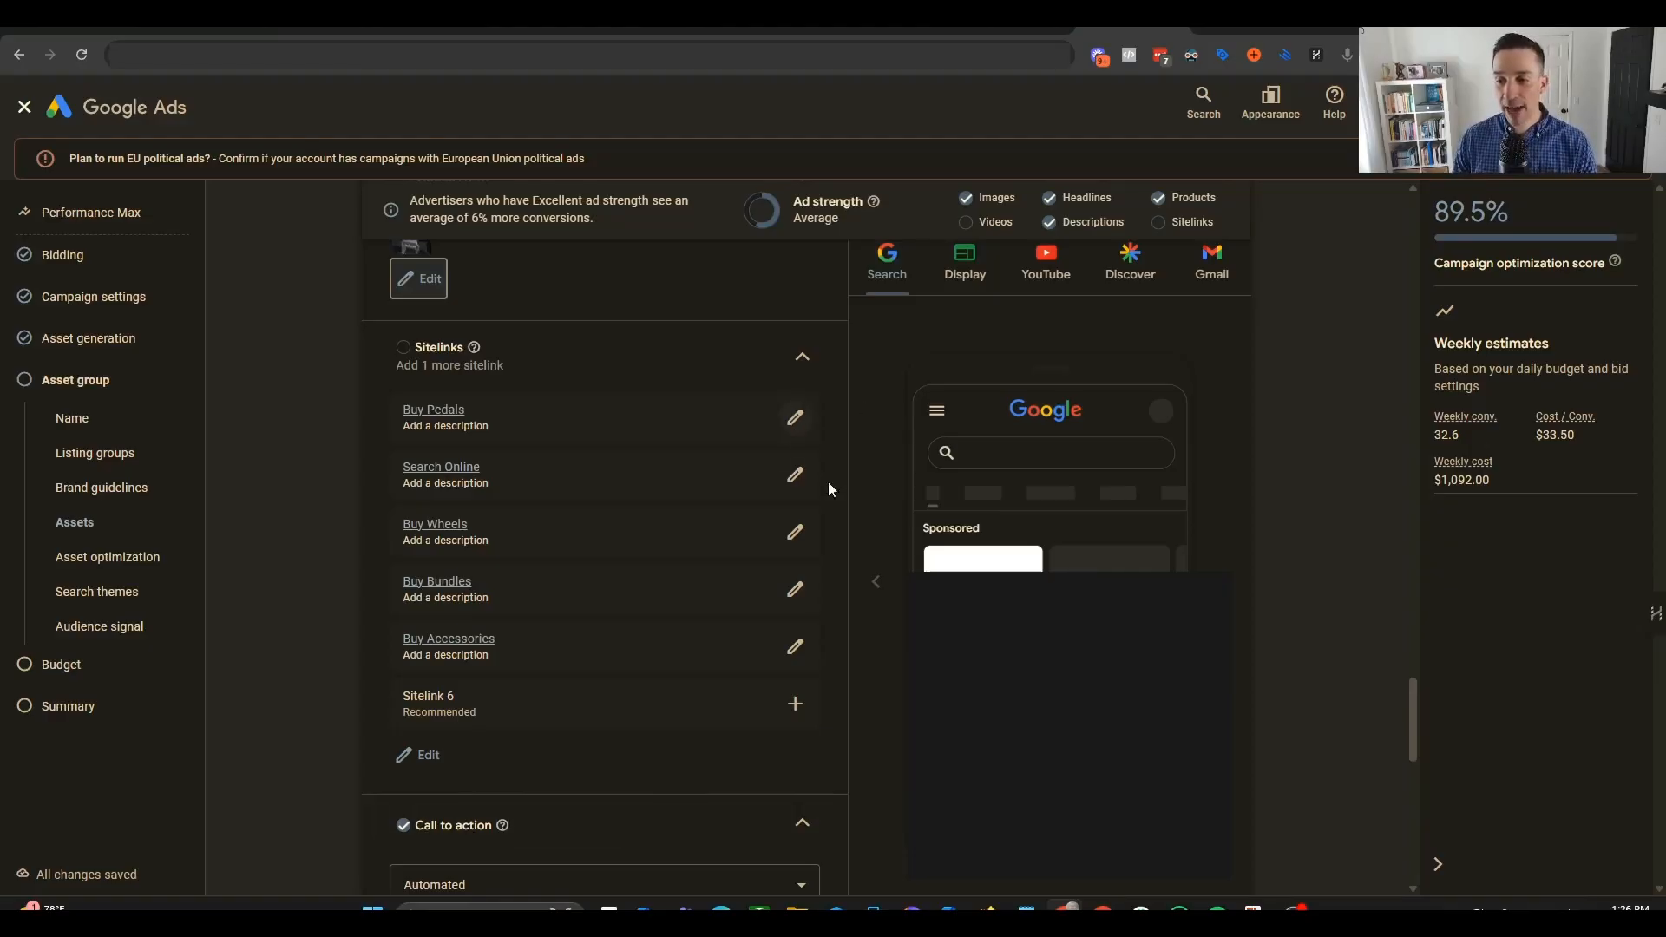
click(795, 418)
drag(642, 394, 225, 408)
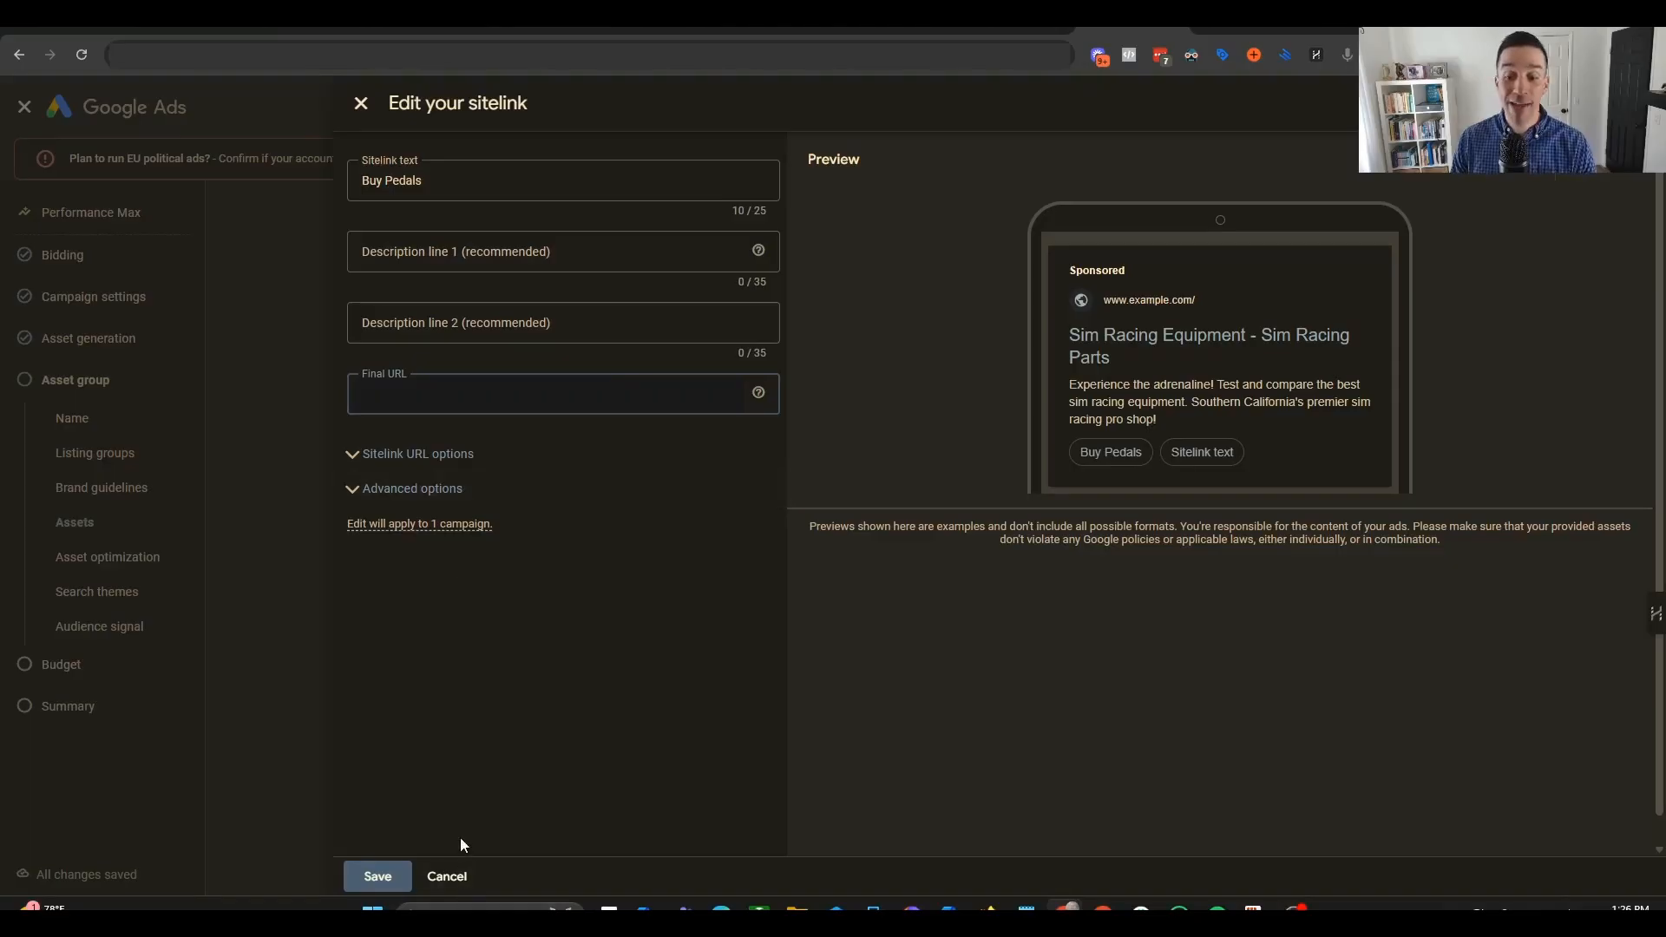
click(446, 876)
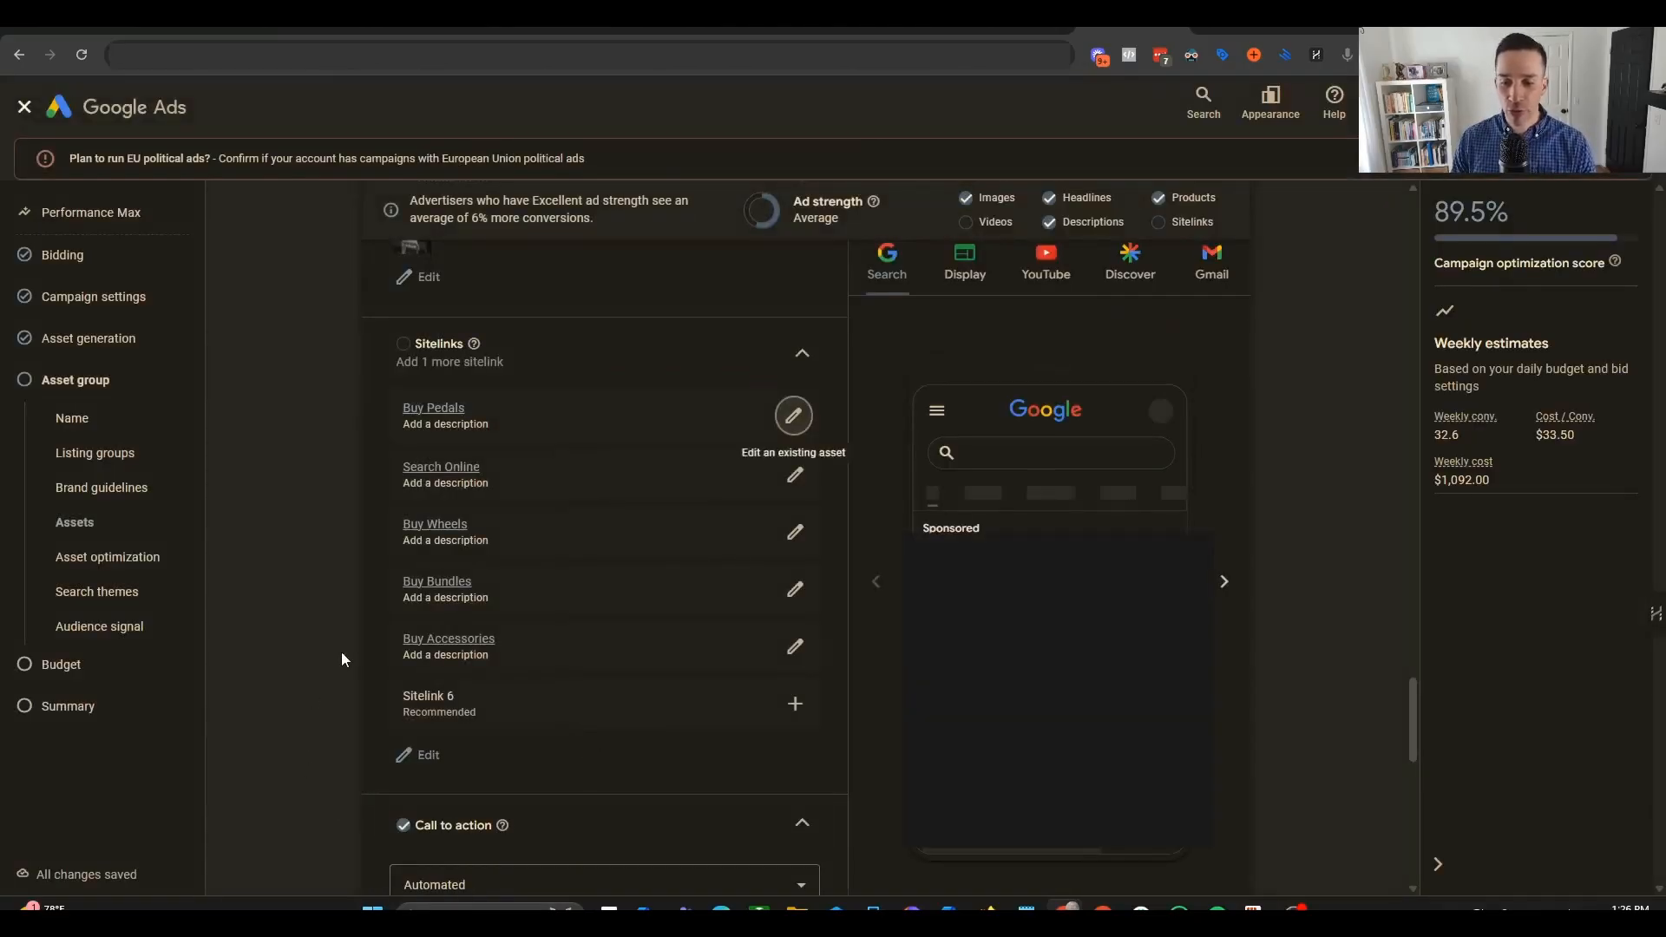
- Set the asset group's call to action to Shop now and look through the other call-to-action options
scroll(513, 439, down, 4)
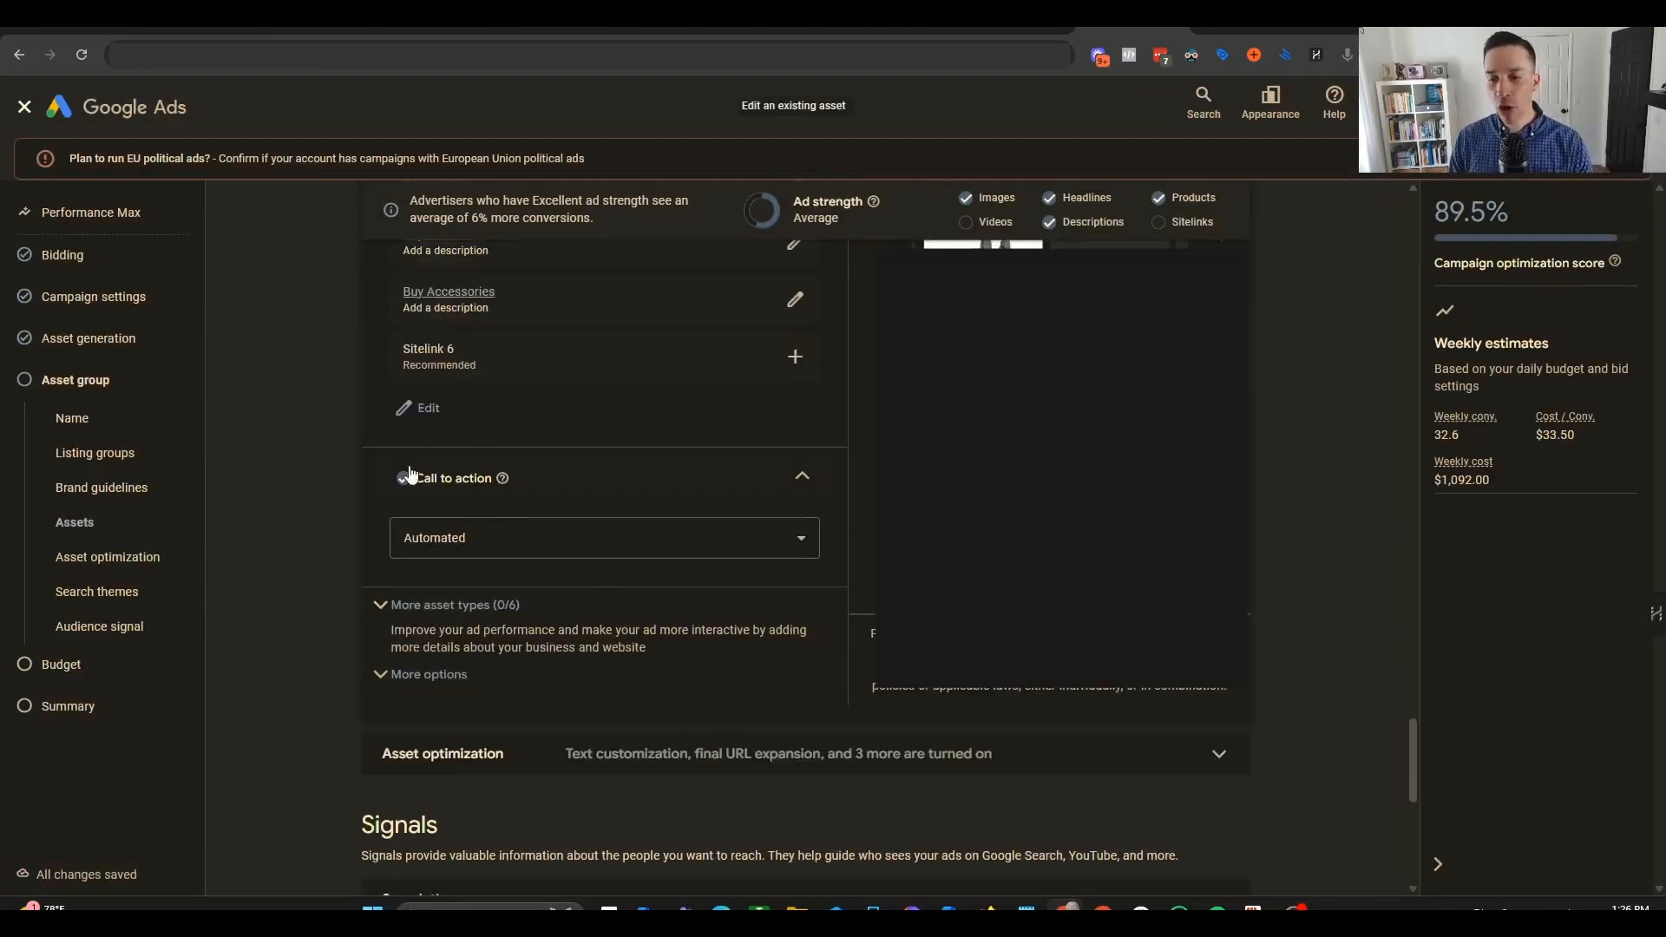
click(519, 542)
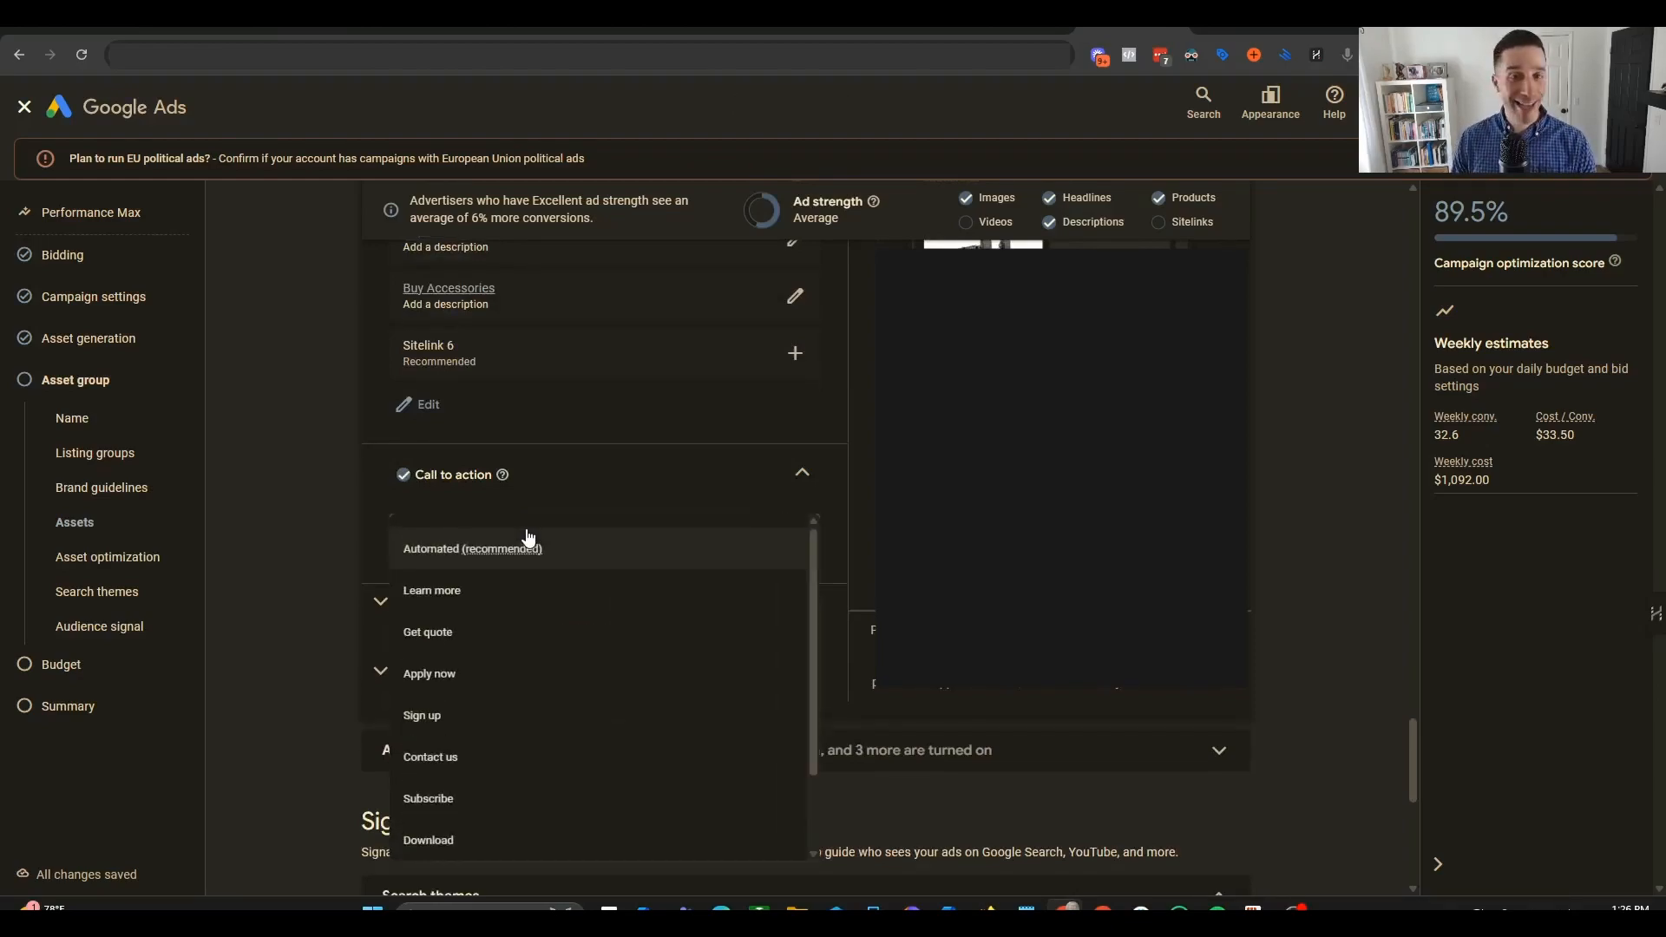
scroll(558, 651, down, 2)
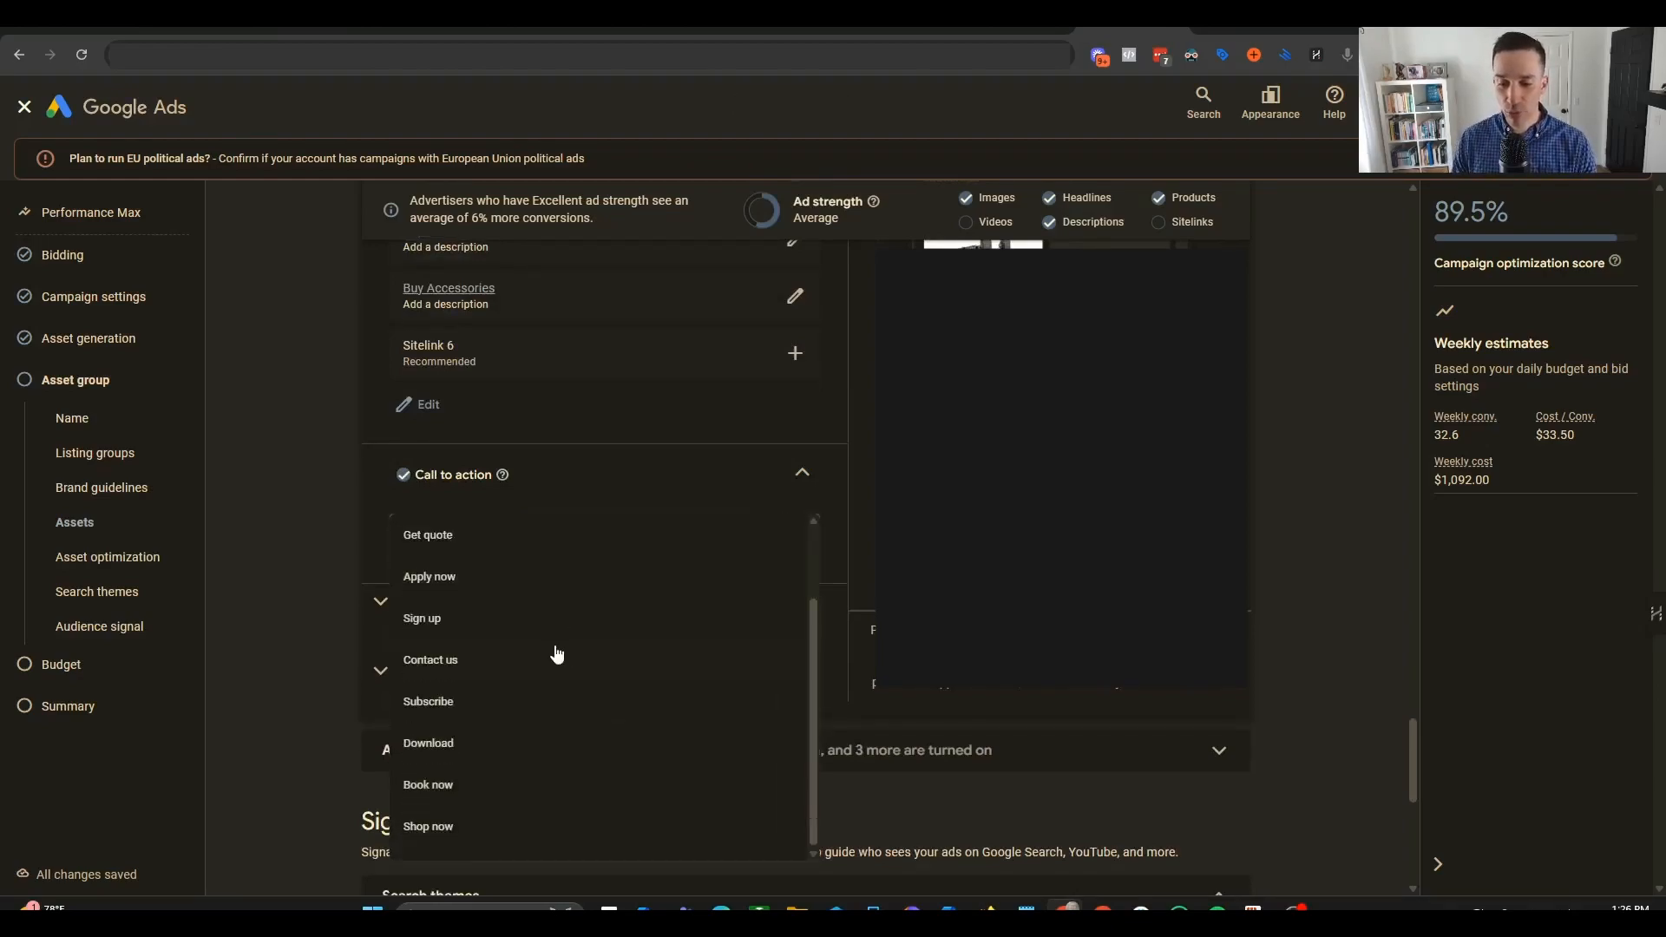
click(425, 826)
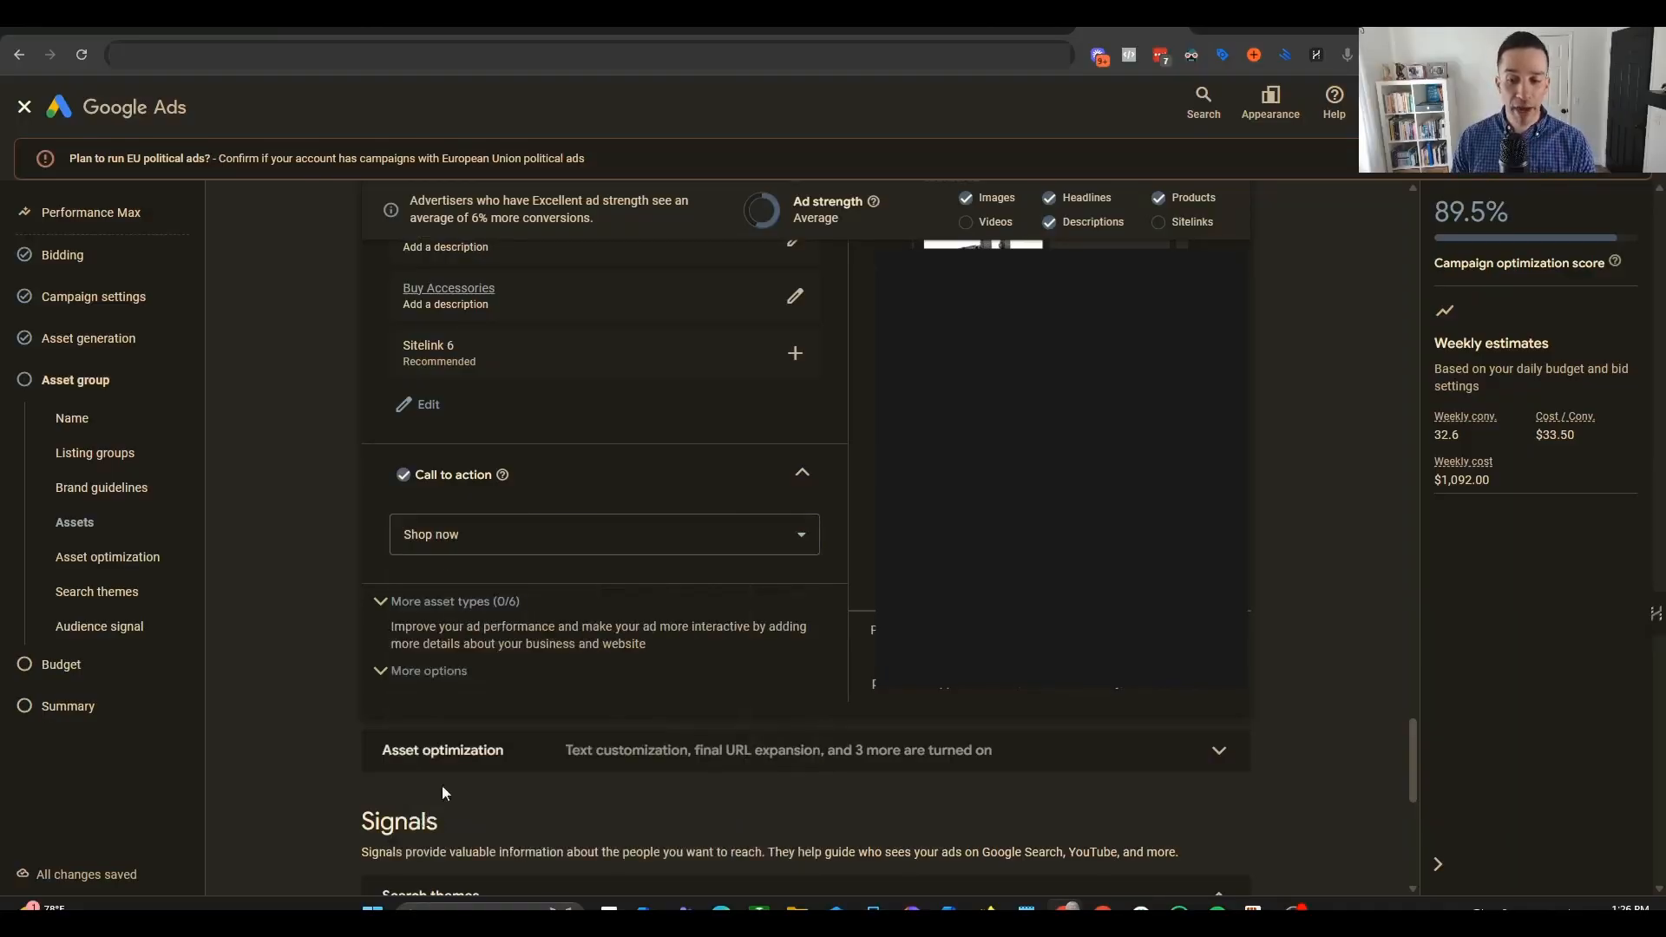
click(542, 542)
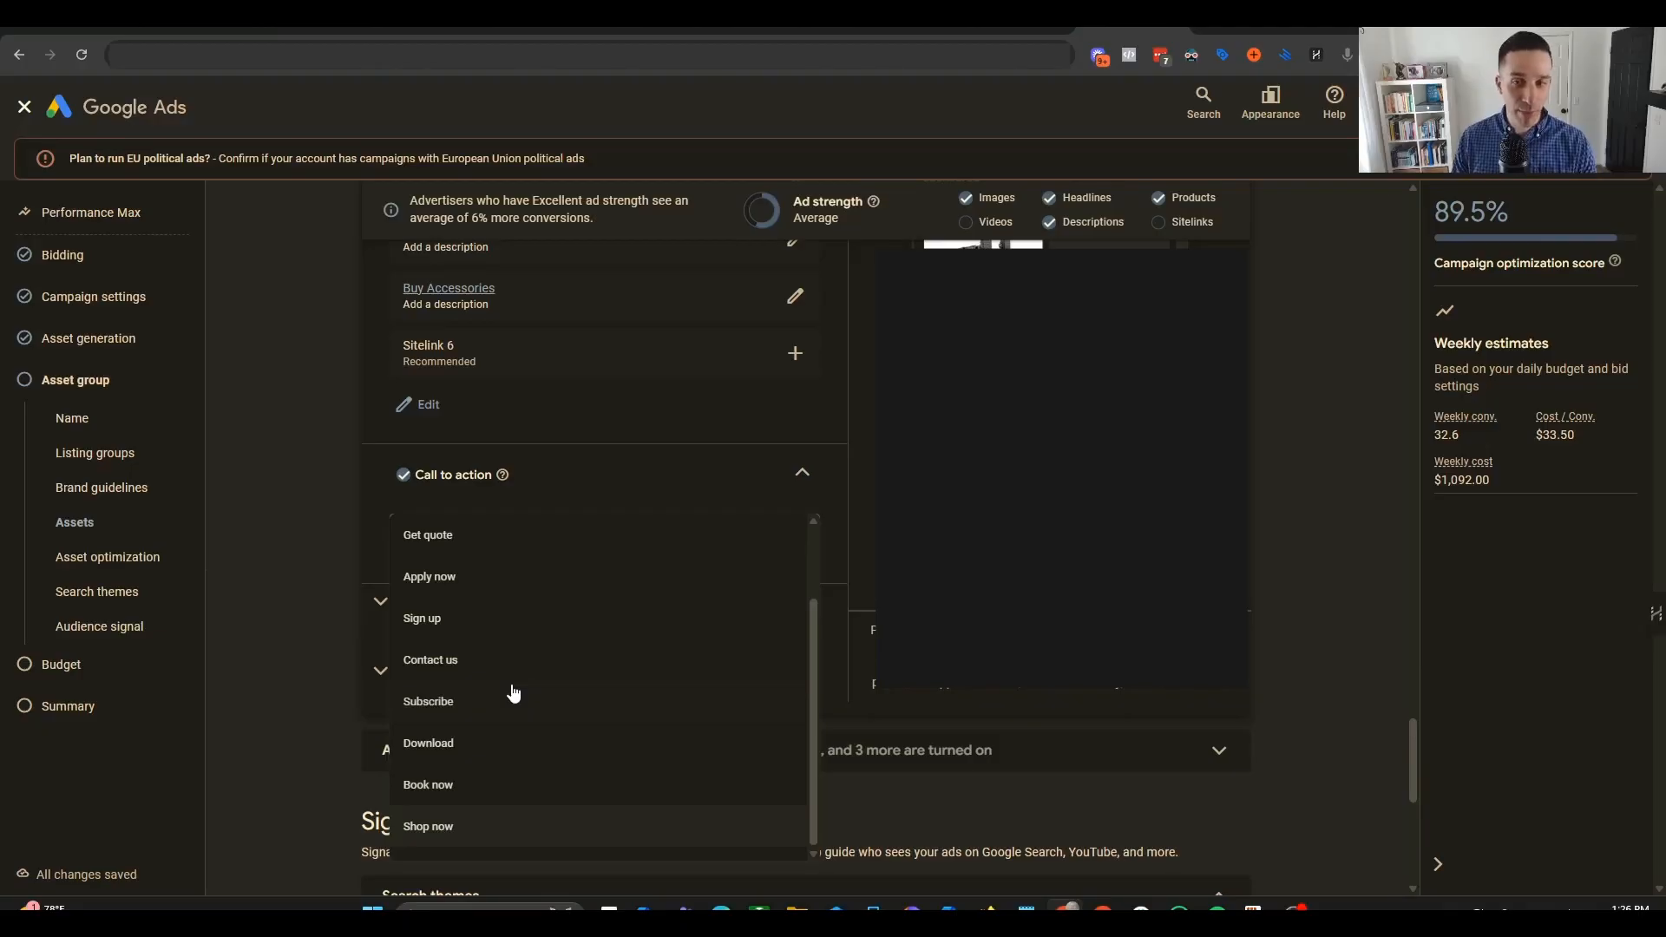
scroll(534, 703, up, 2)
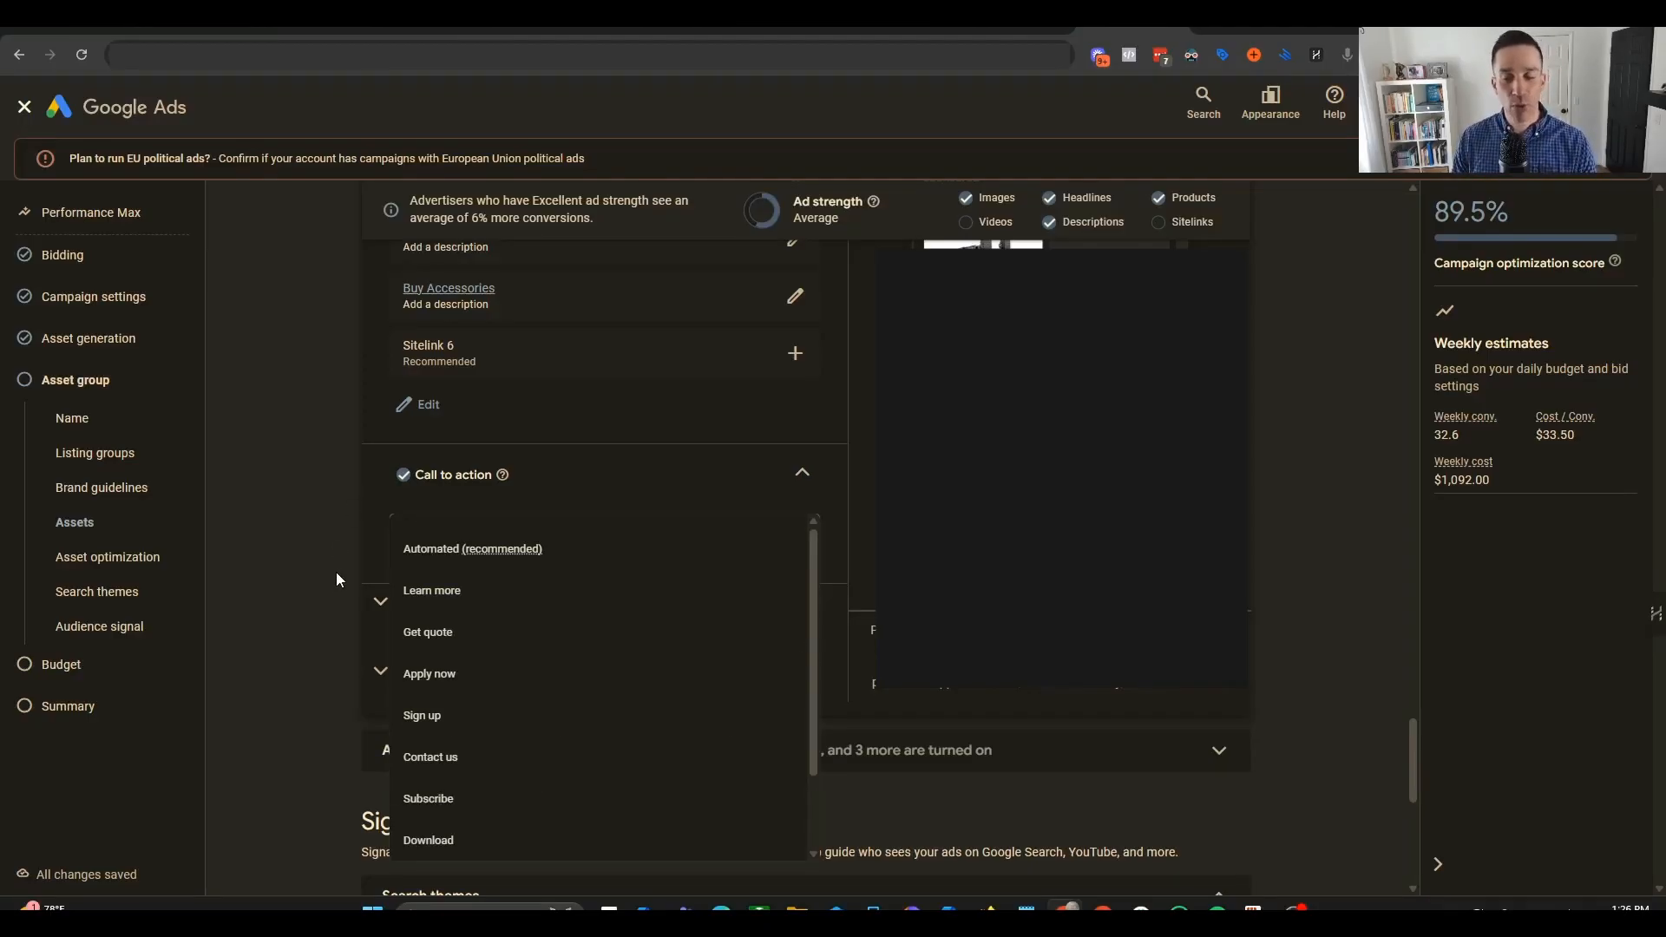
click(350, 482)
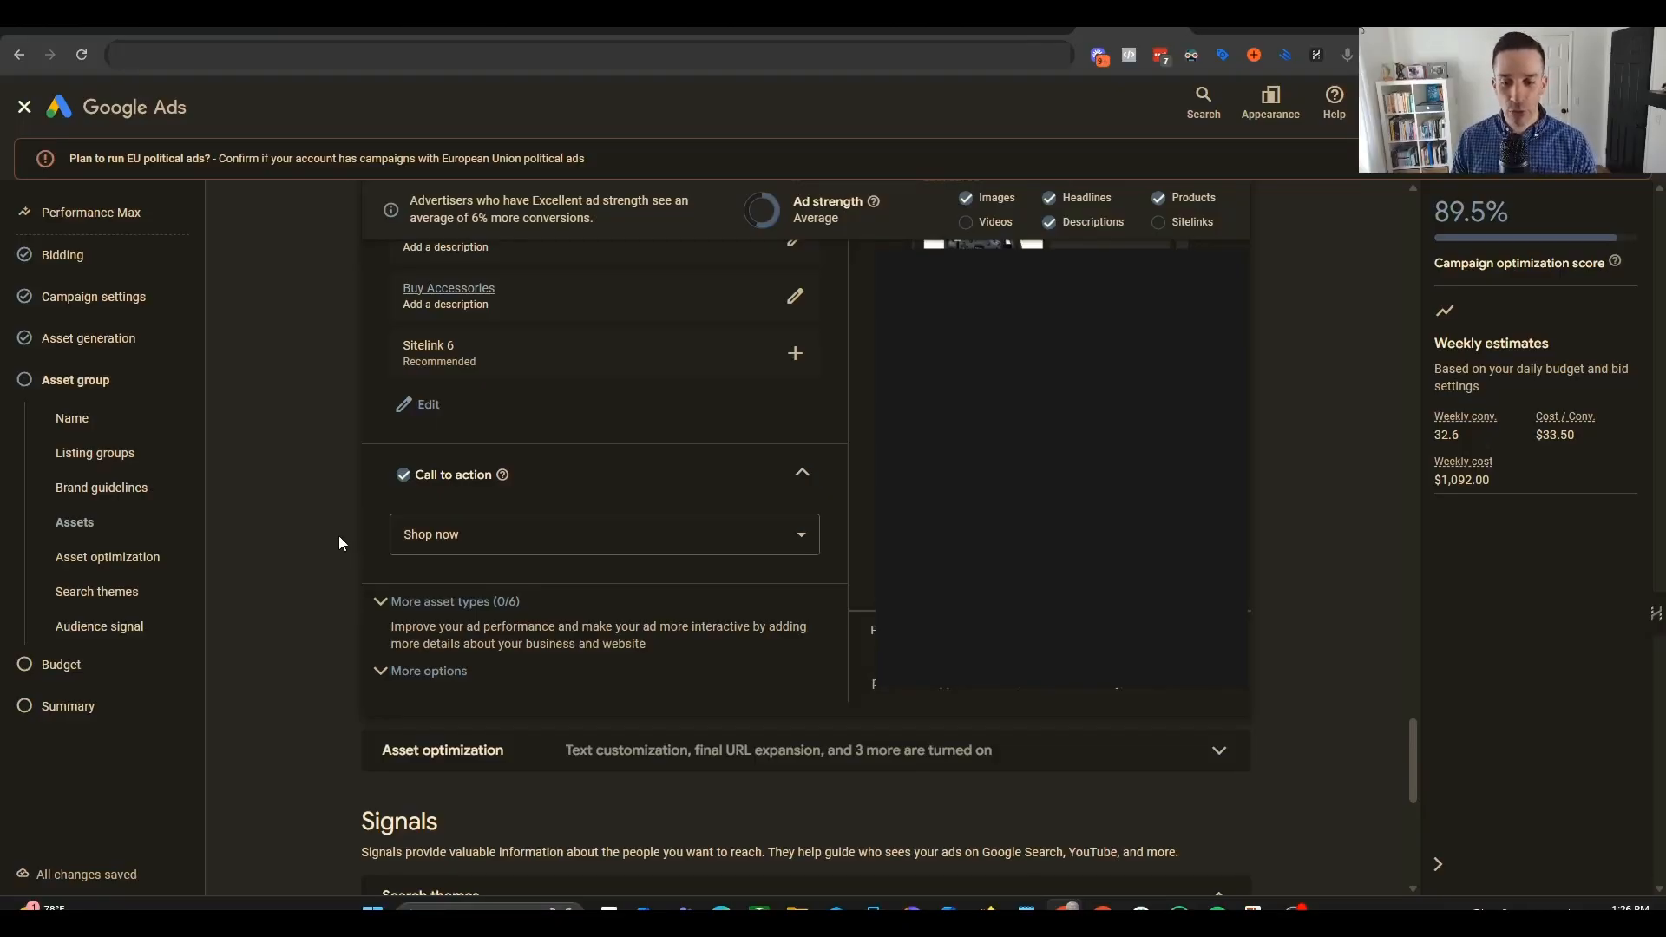
- Expand the additional asset types and add the structured snippet "Types: Wheel Bases, Pedals, Bundles" to the campaign
scroll(338, 534, down, 2)
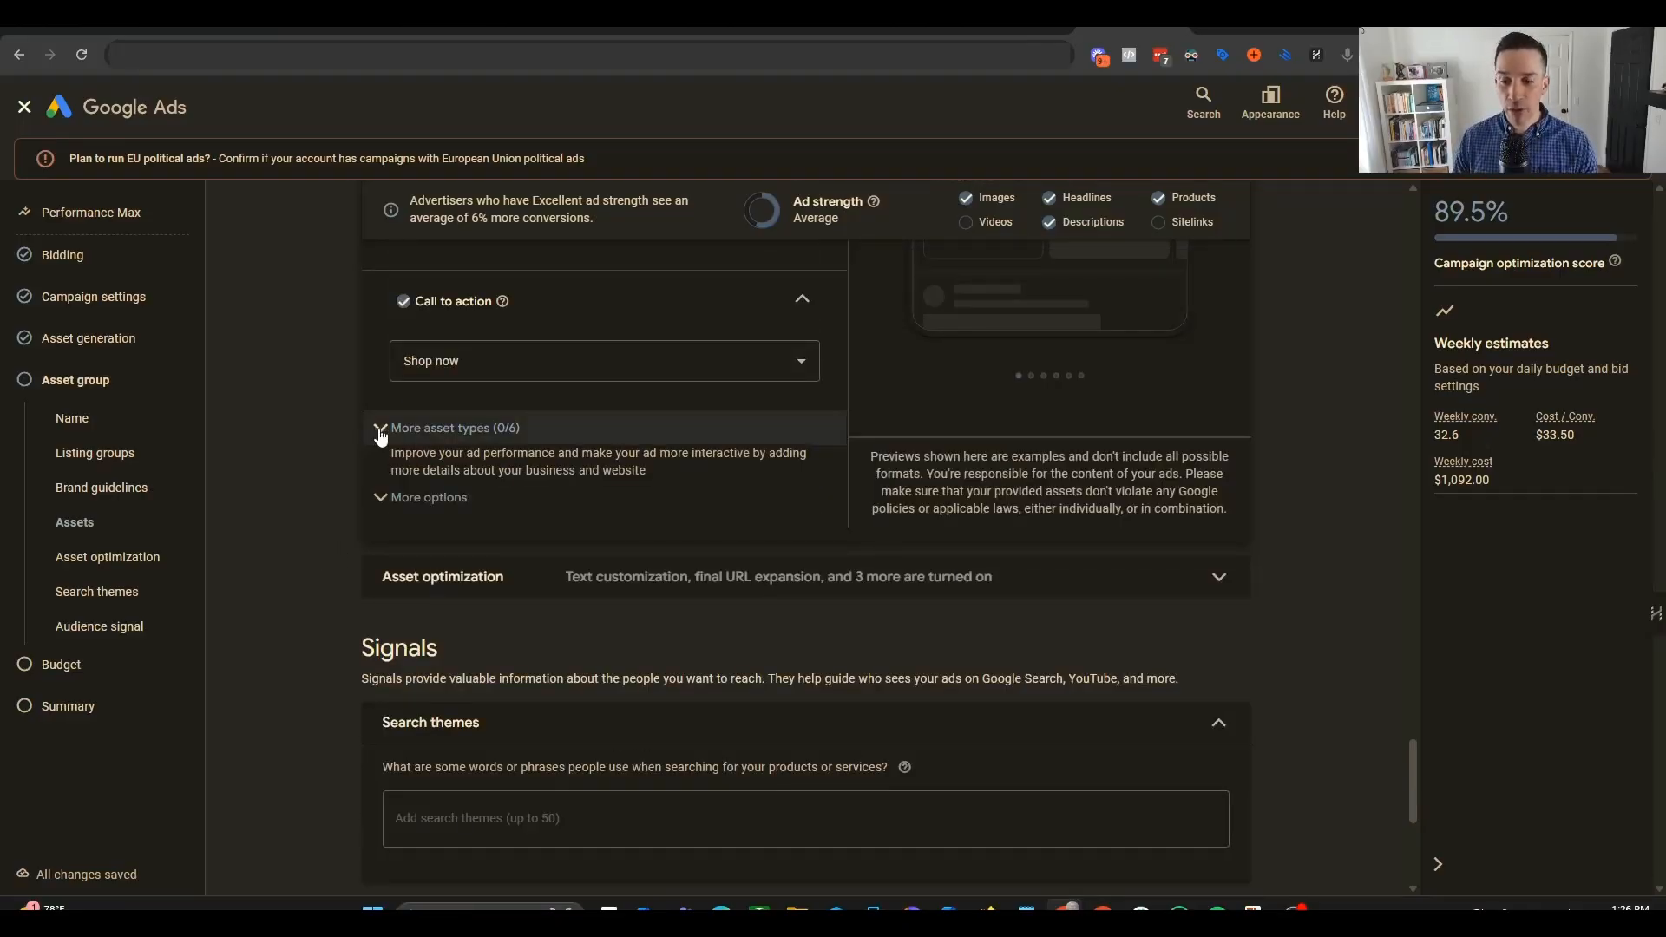
click(380, 434)
scroll(291, 508, down, 2)
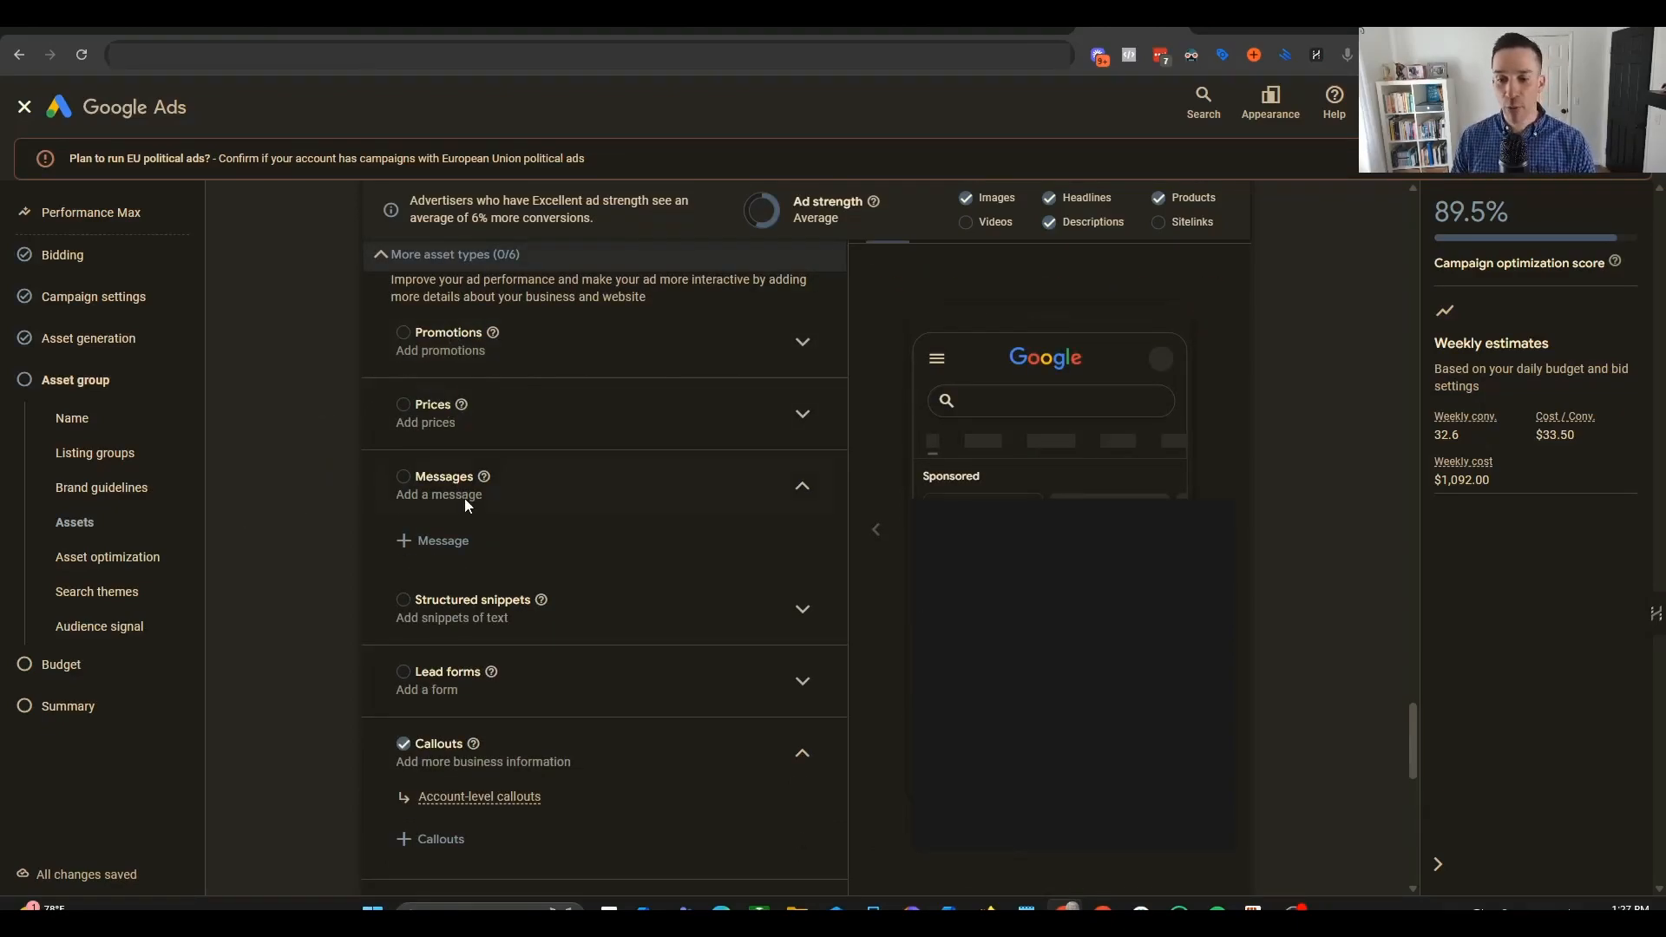
click(404, 479)
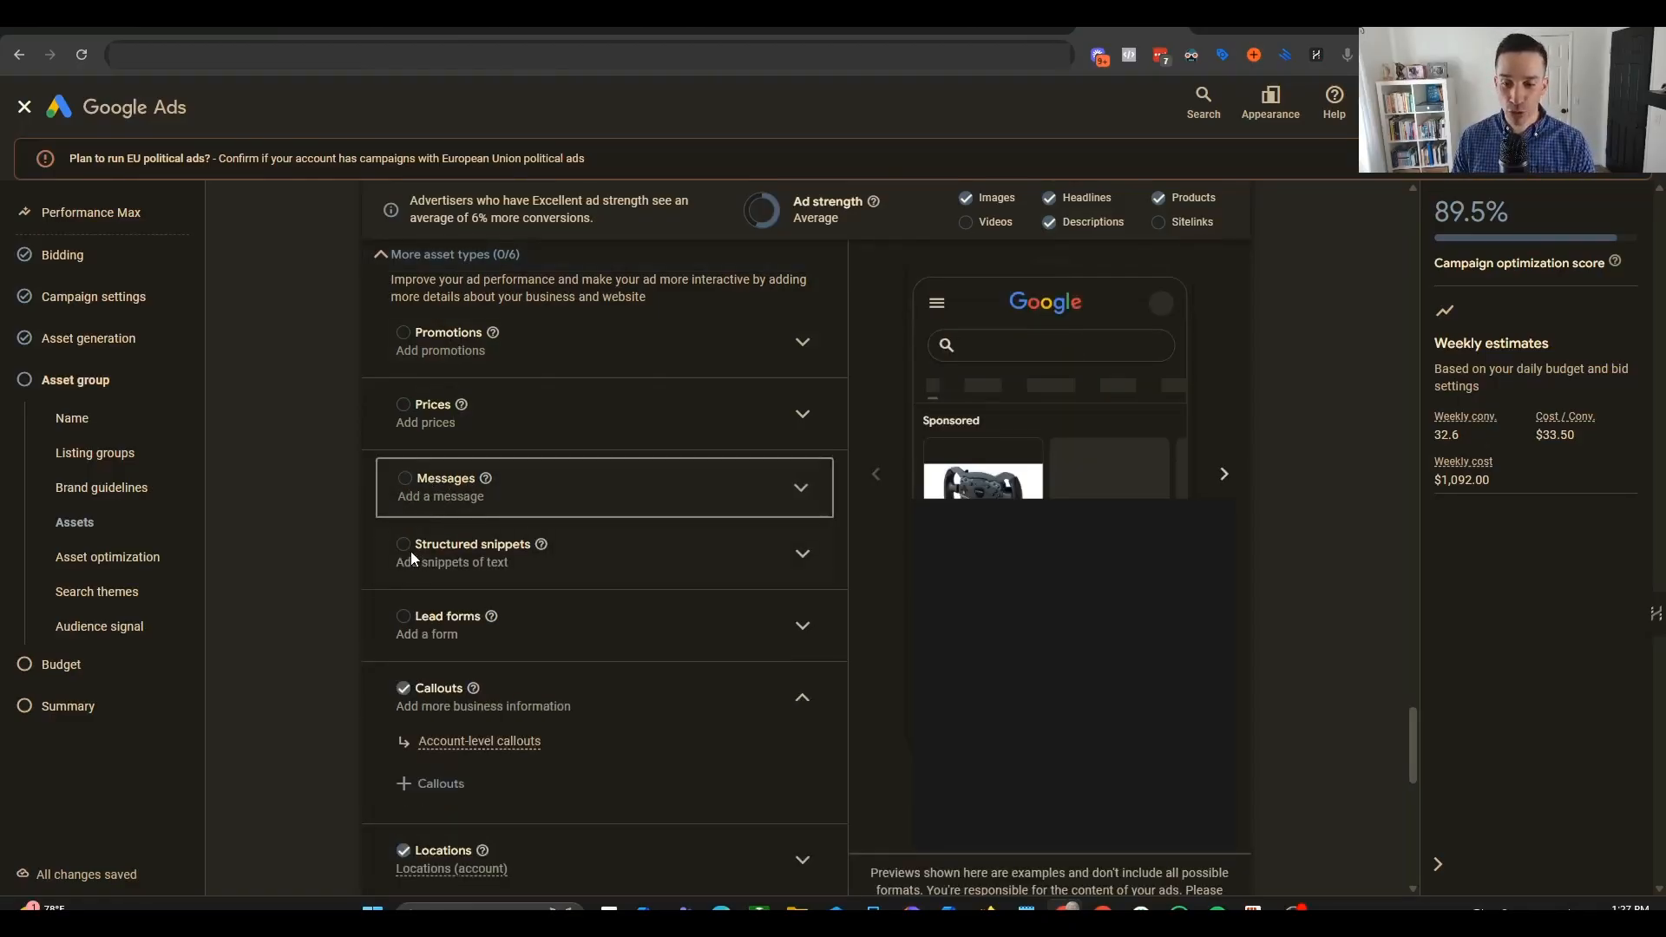
click(410, 550)
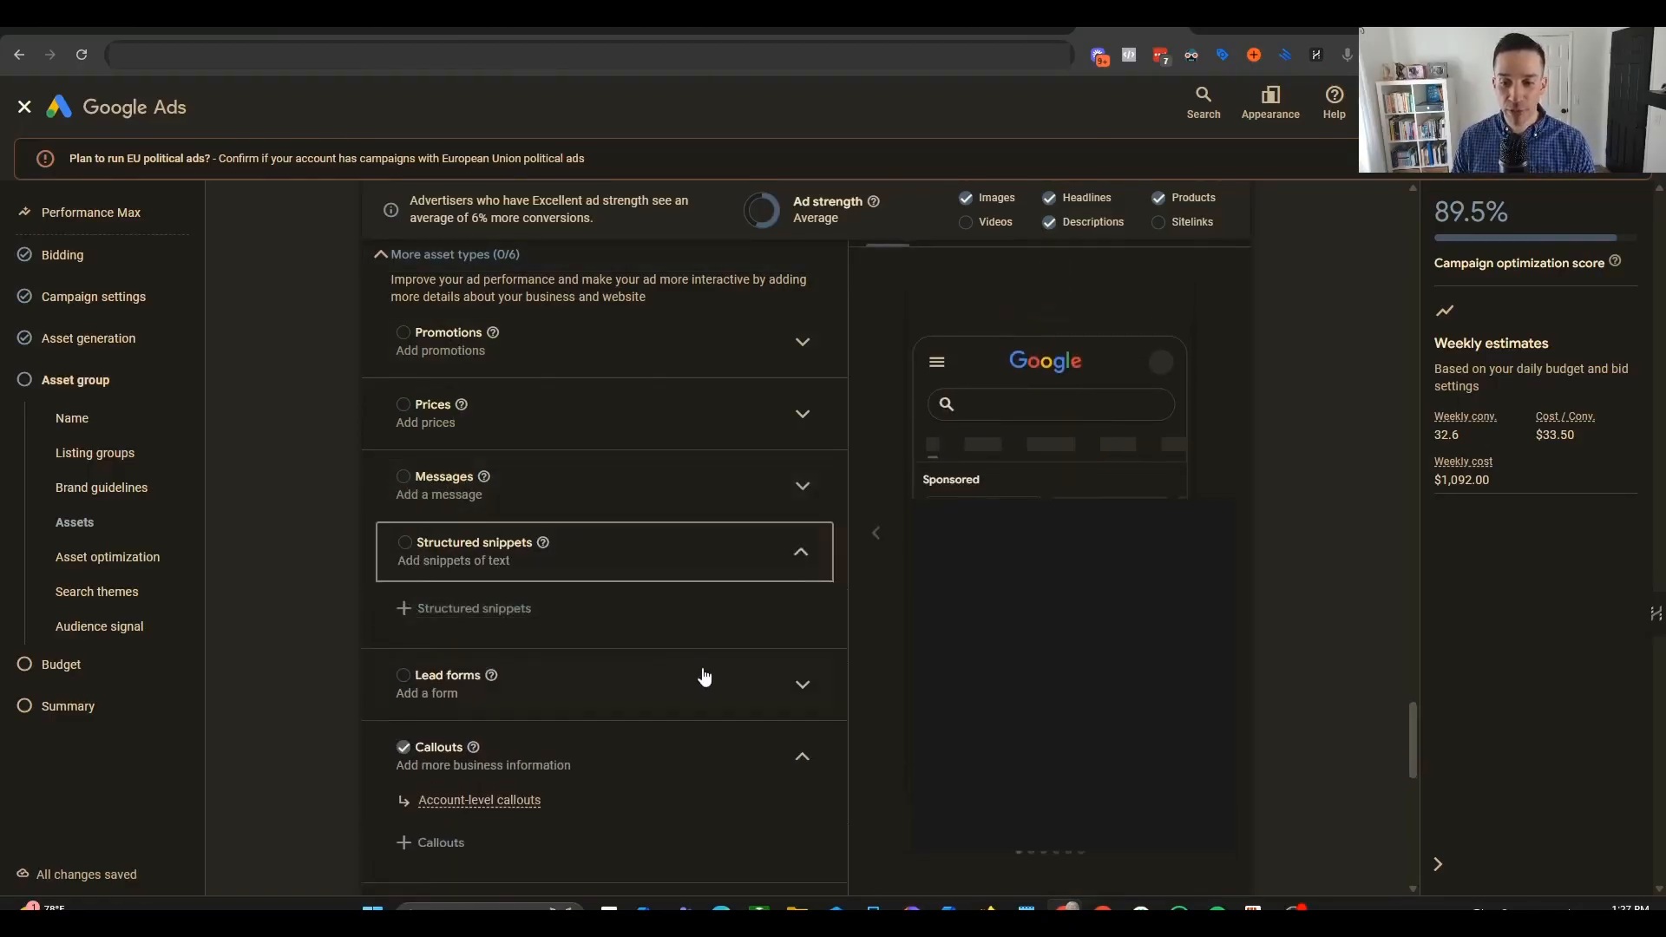
click(470, 610)
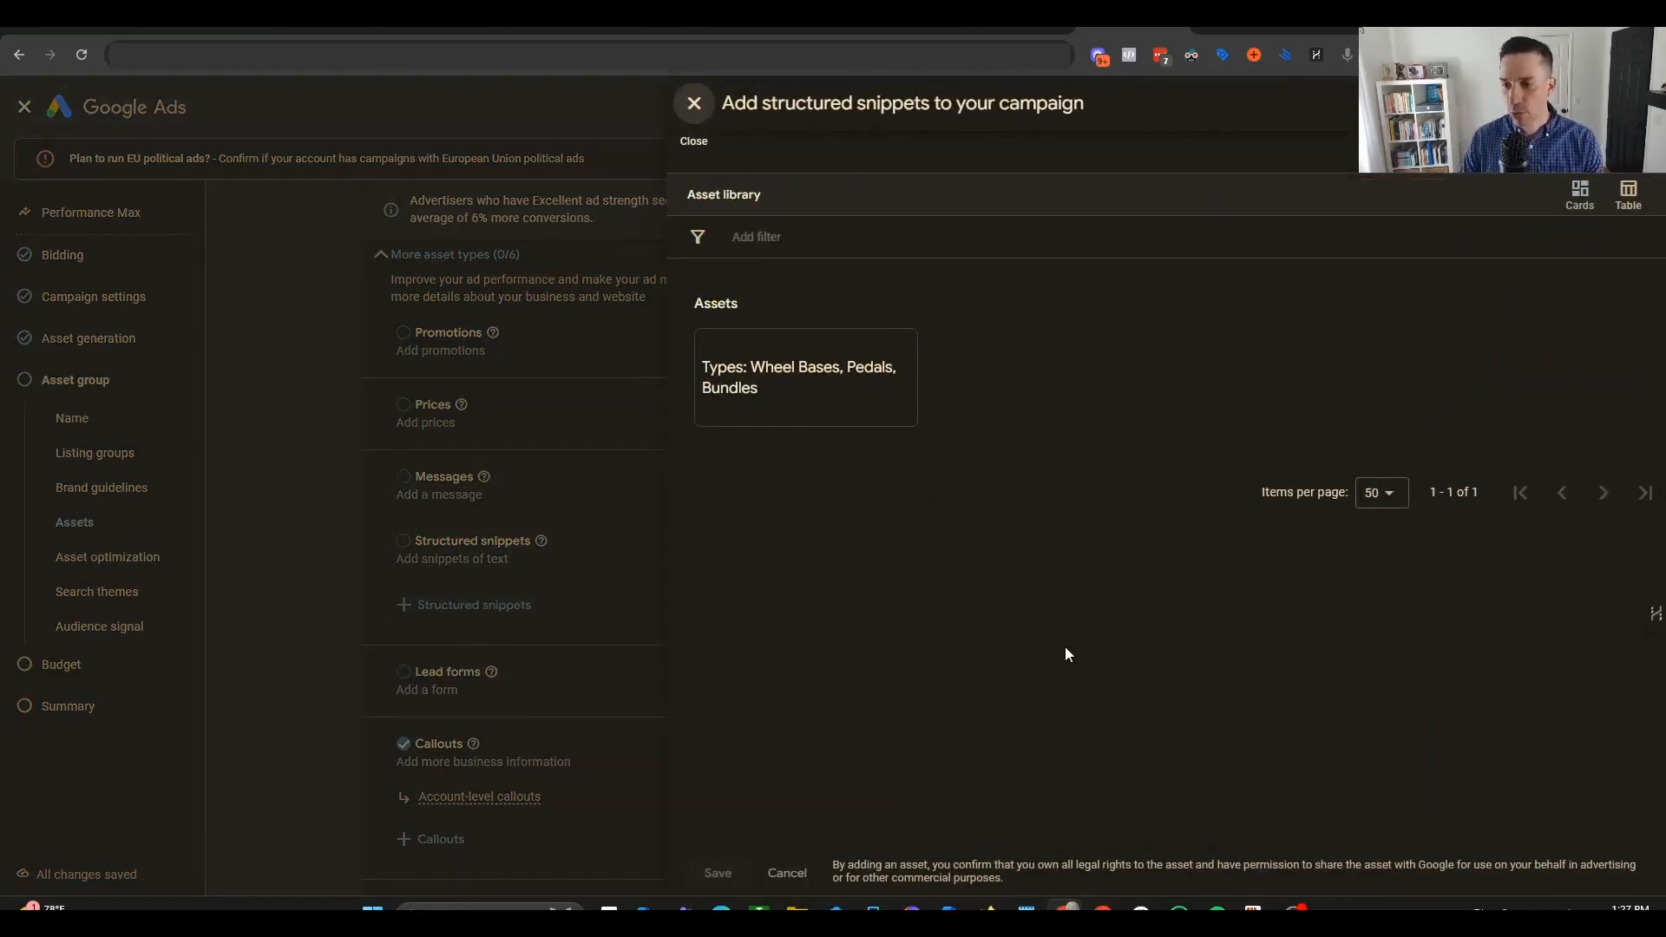
click(731, 364)
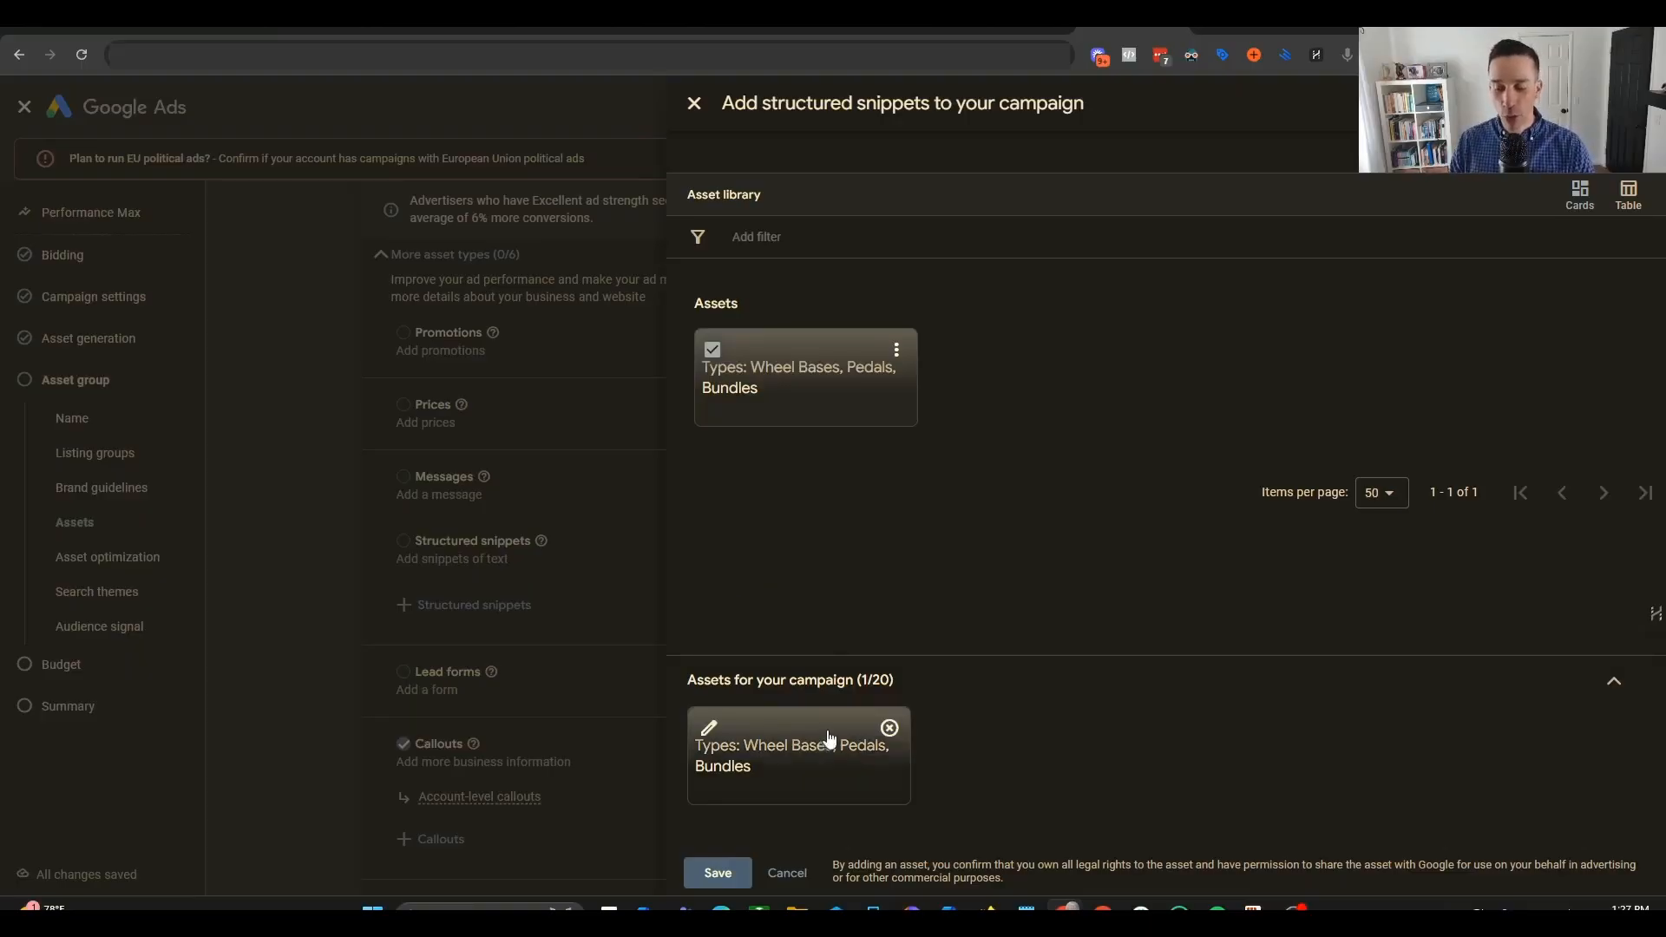
click(719, 873)
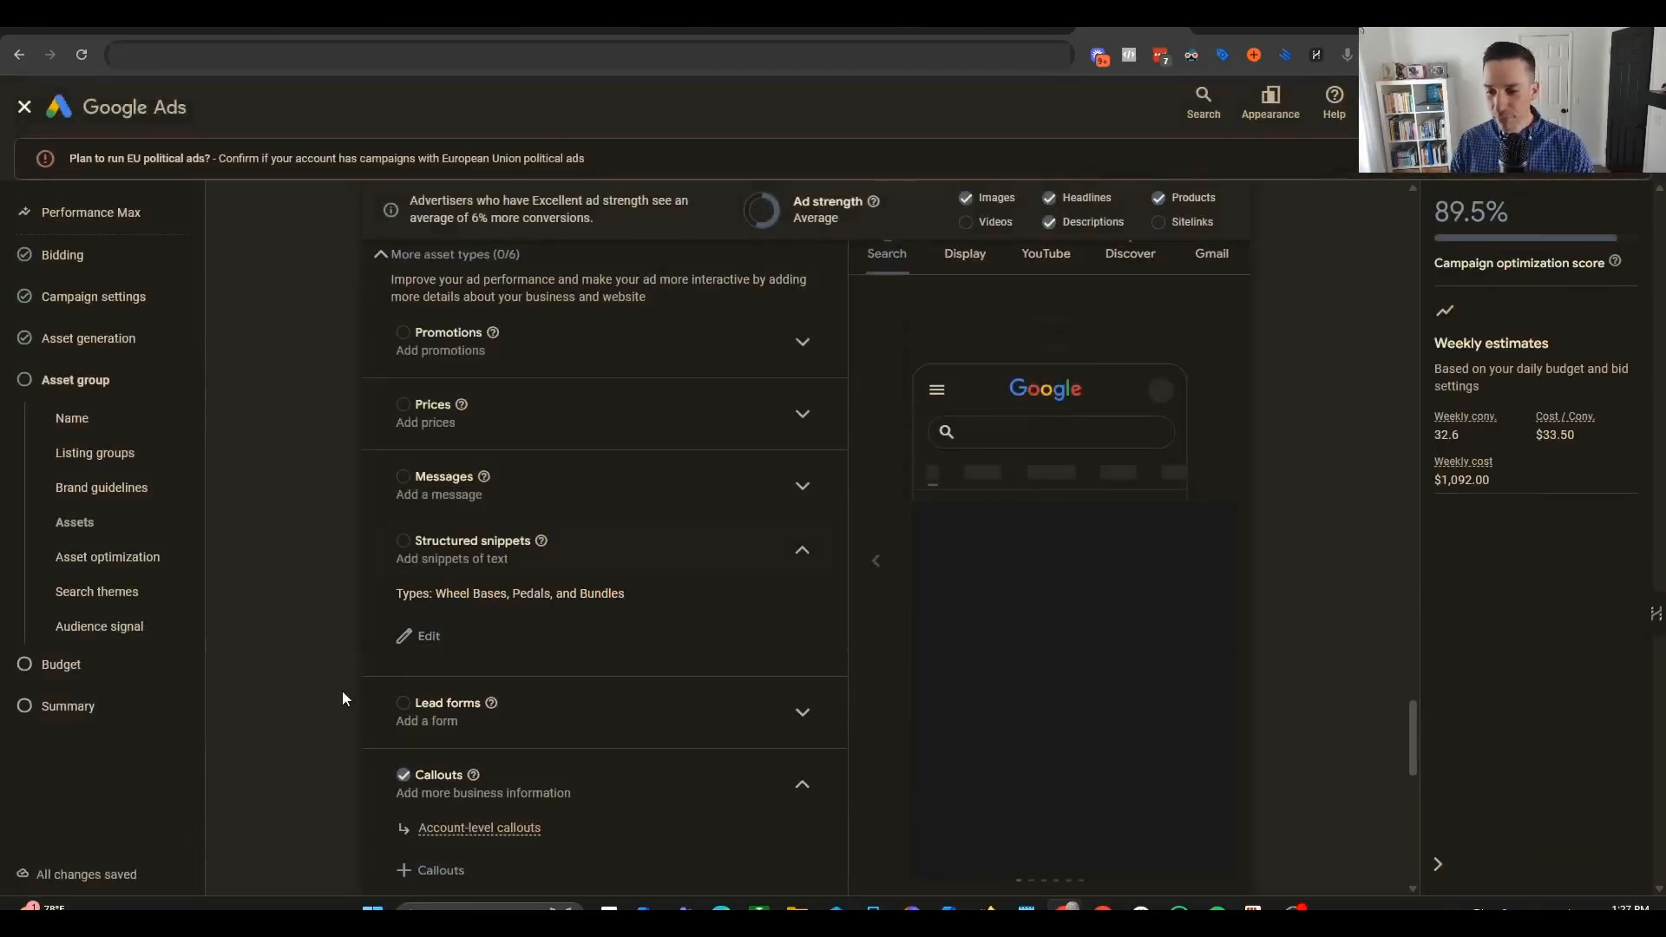
- Check the account-level callouts and select the campaign callouts Turn Key Builds, Major Sim Racing Brands and Fast Shipping
scroll(558, 599, down, 2)
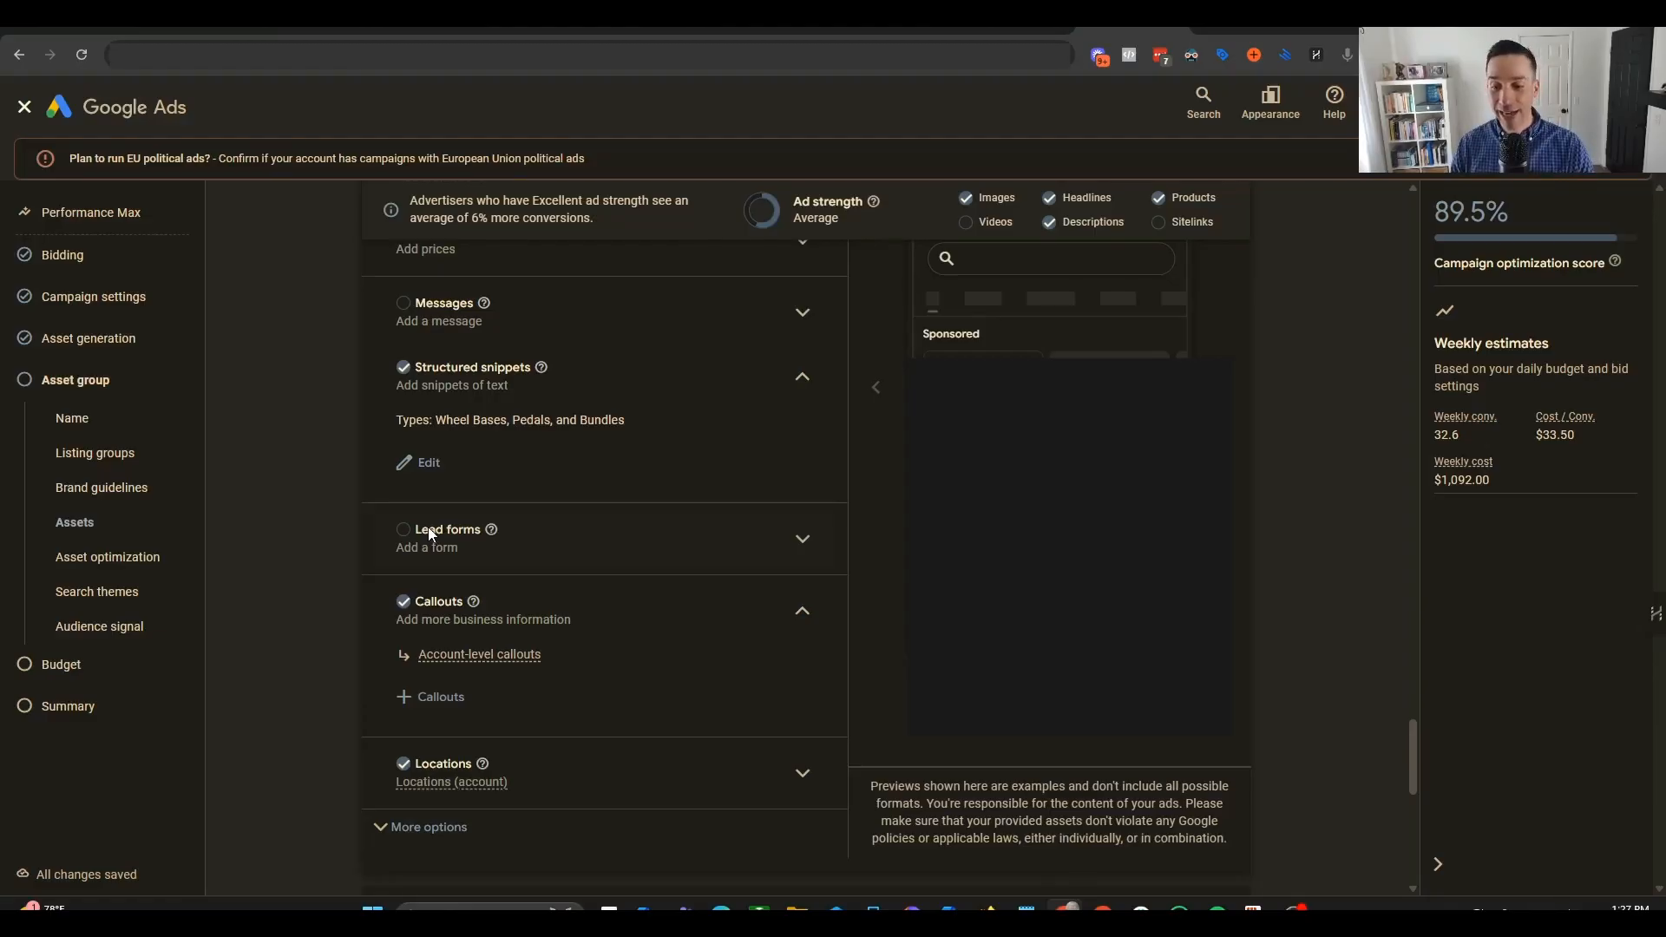
scroll(578, 526, down, 1)
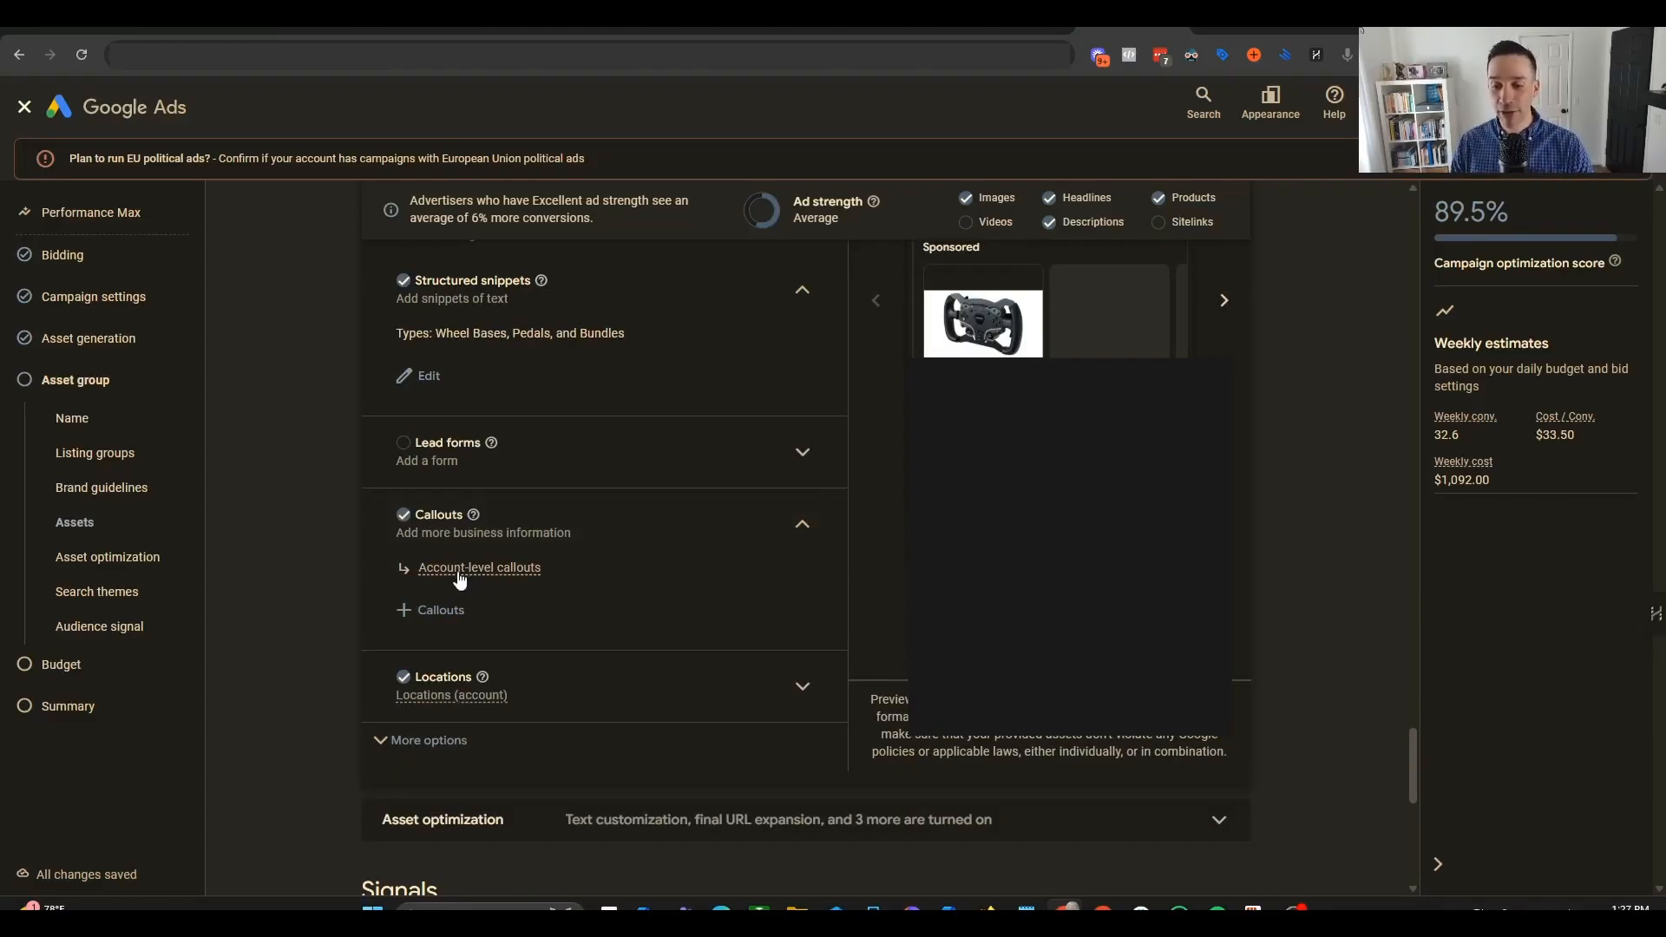
mouse_move(459, 576)
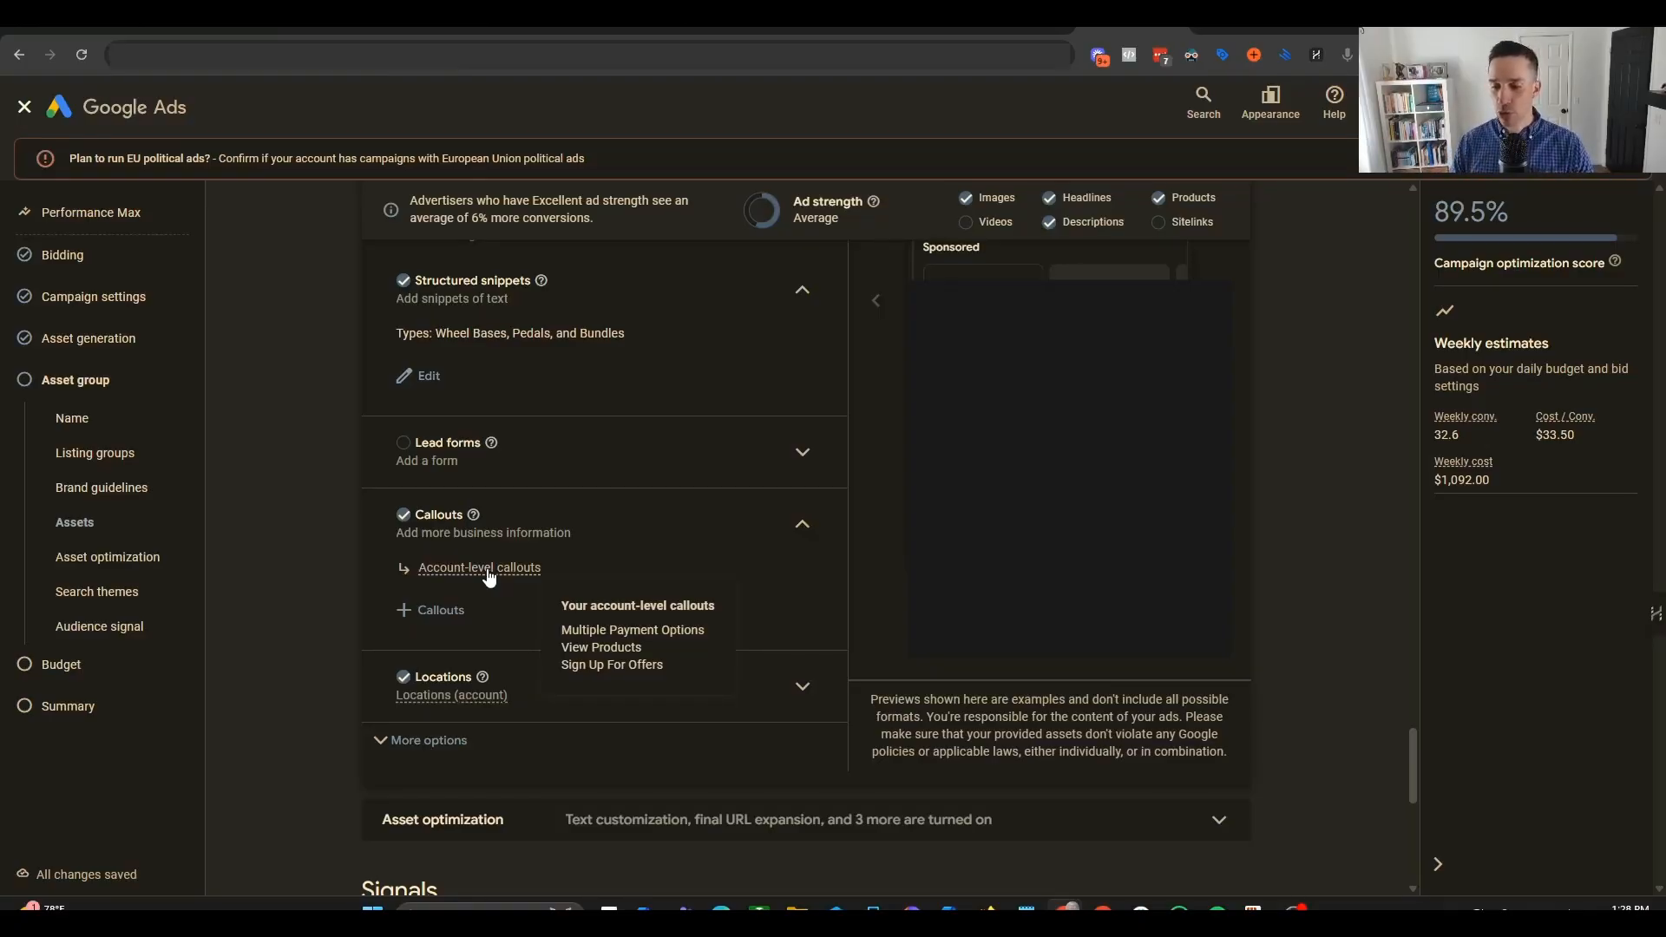
click(428, 610)
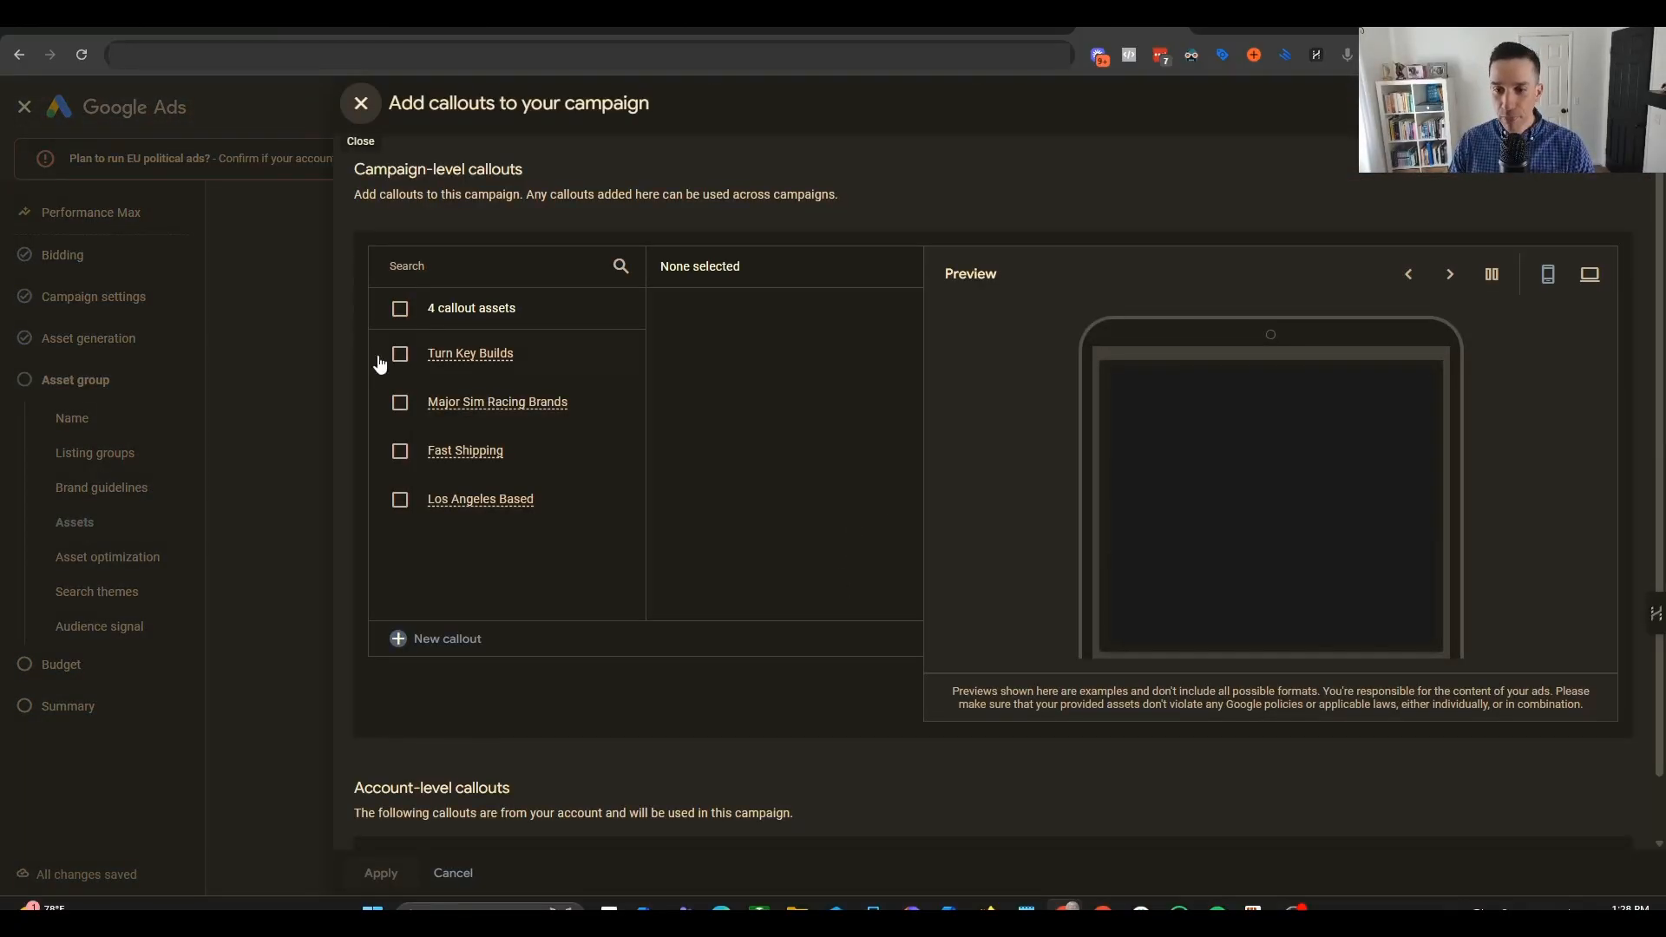
click(400, 355)
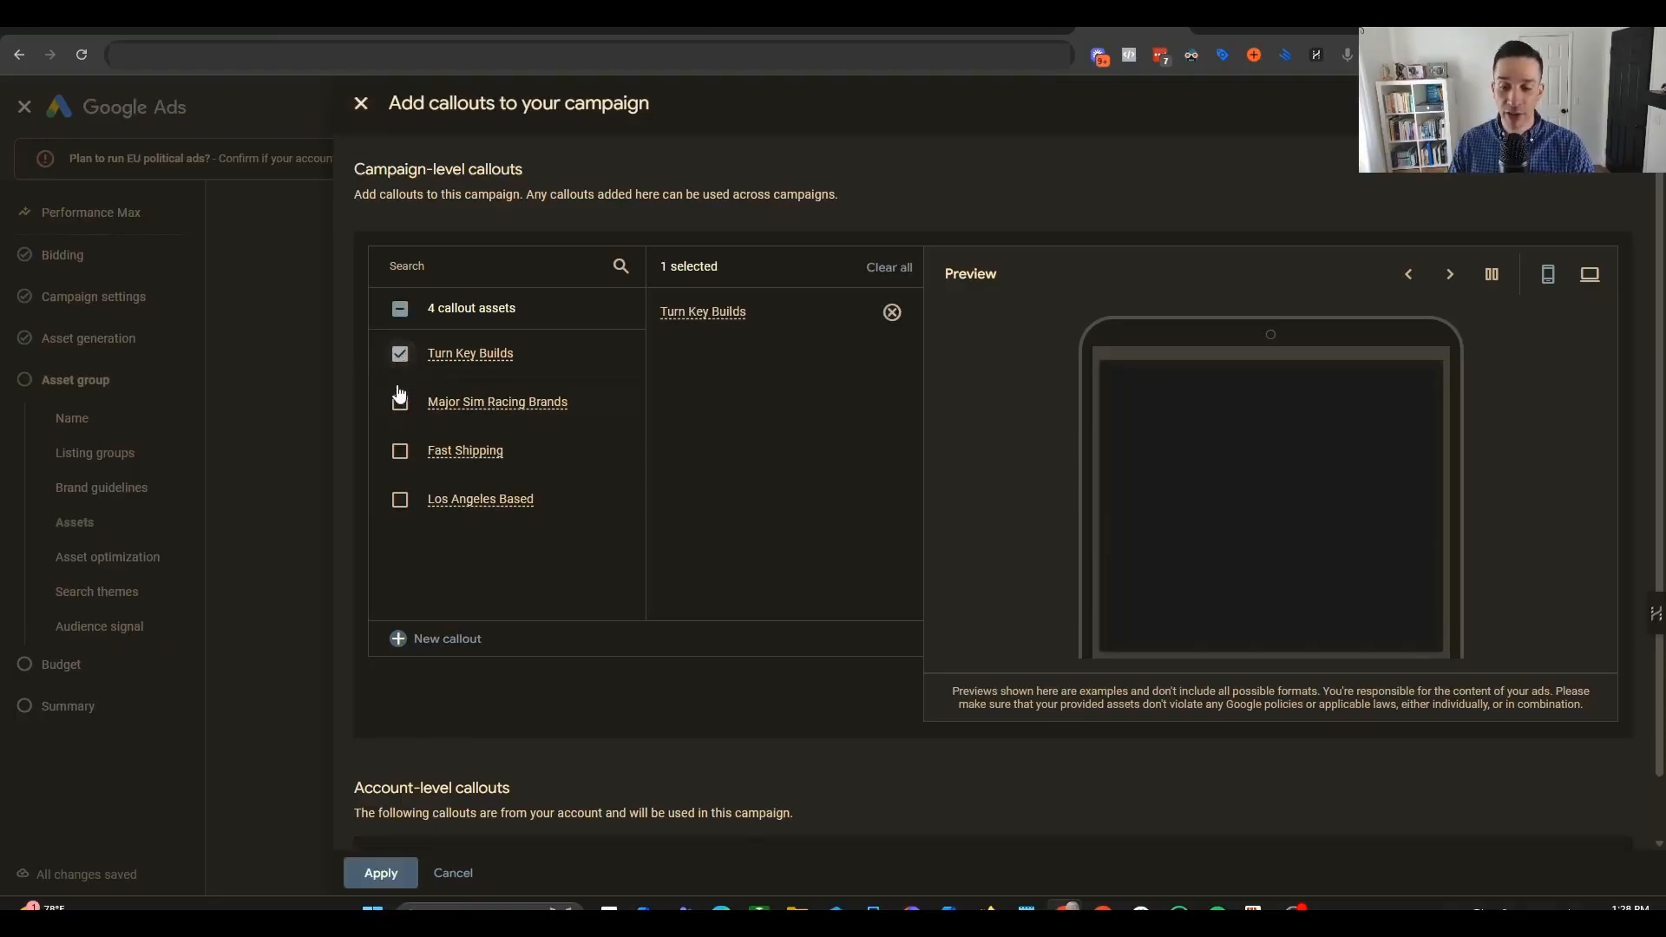
click(400, 404)
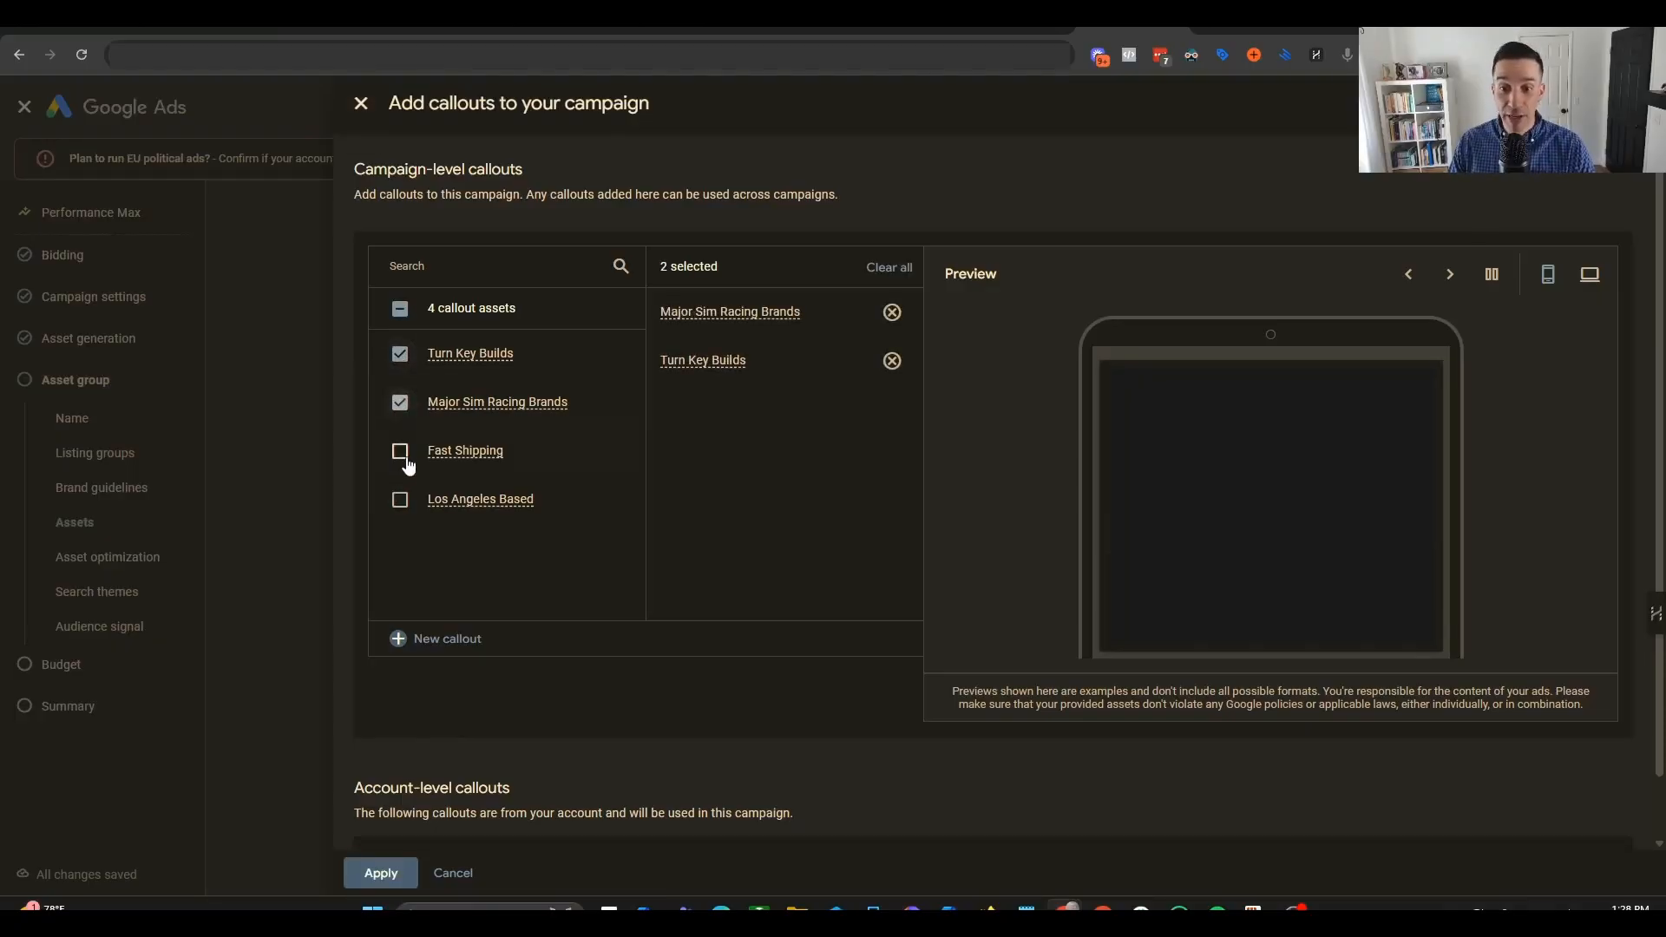
click(400, 451)
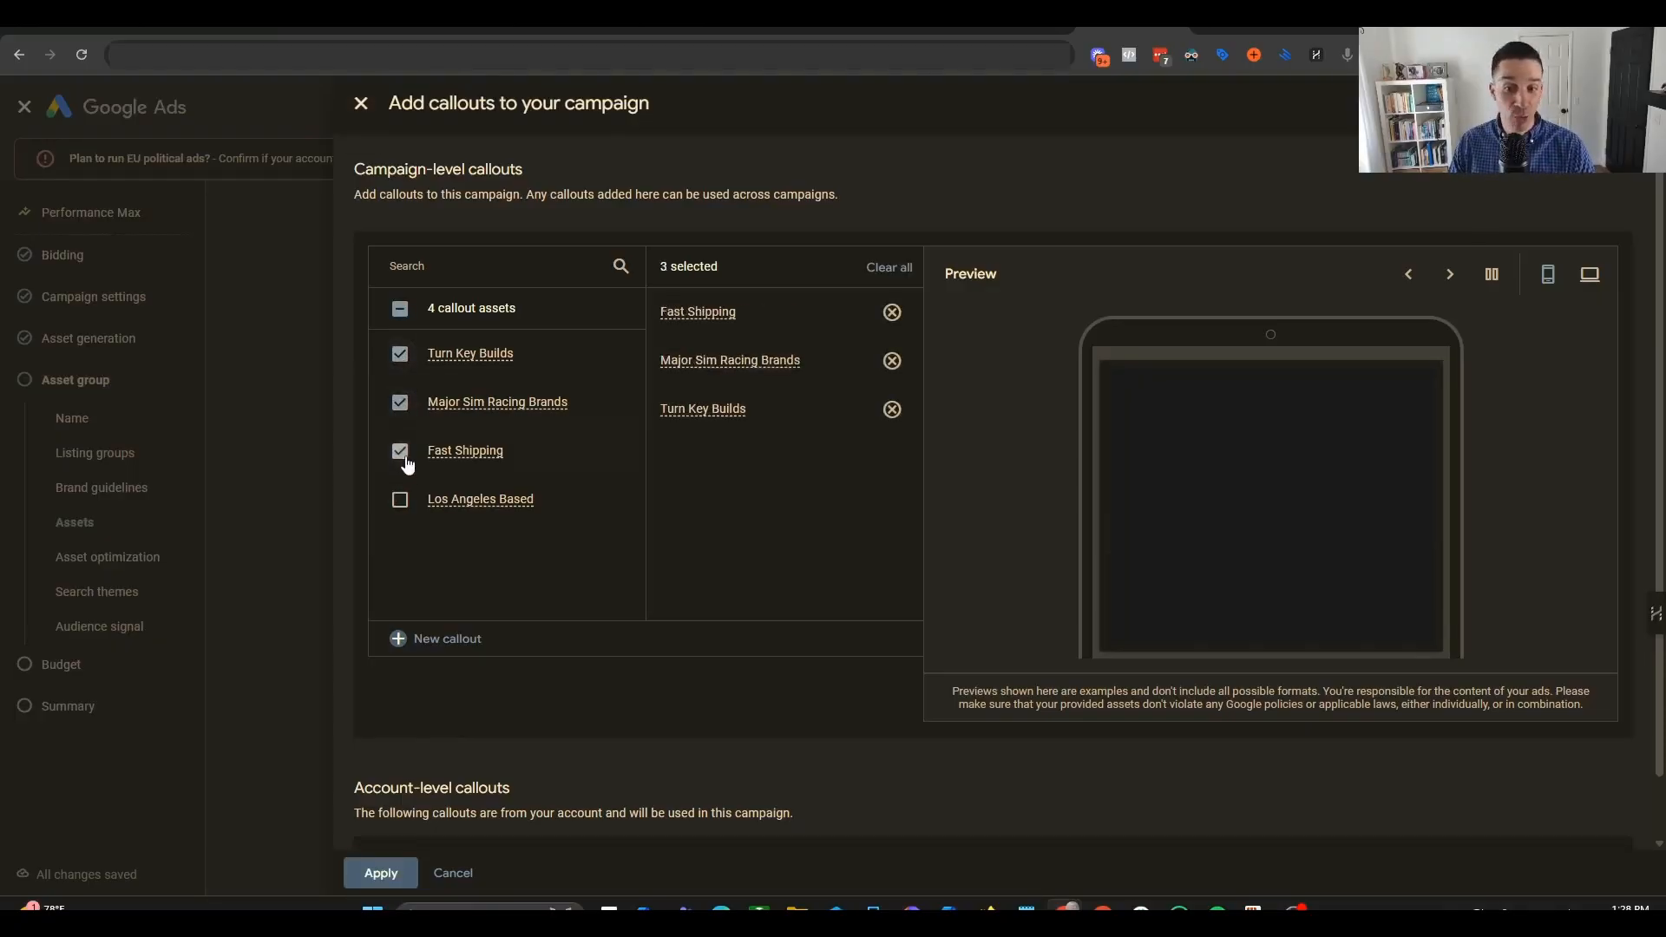
- Draft a new campaign callout with the text "Best Quality" and discard it
click(446, 640)
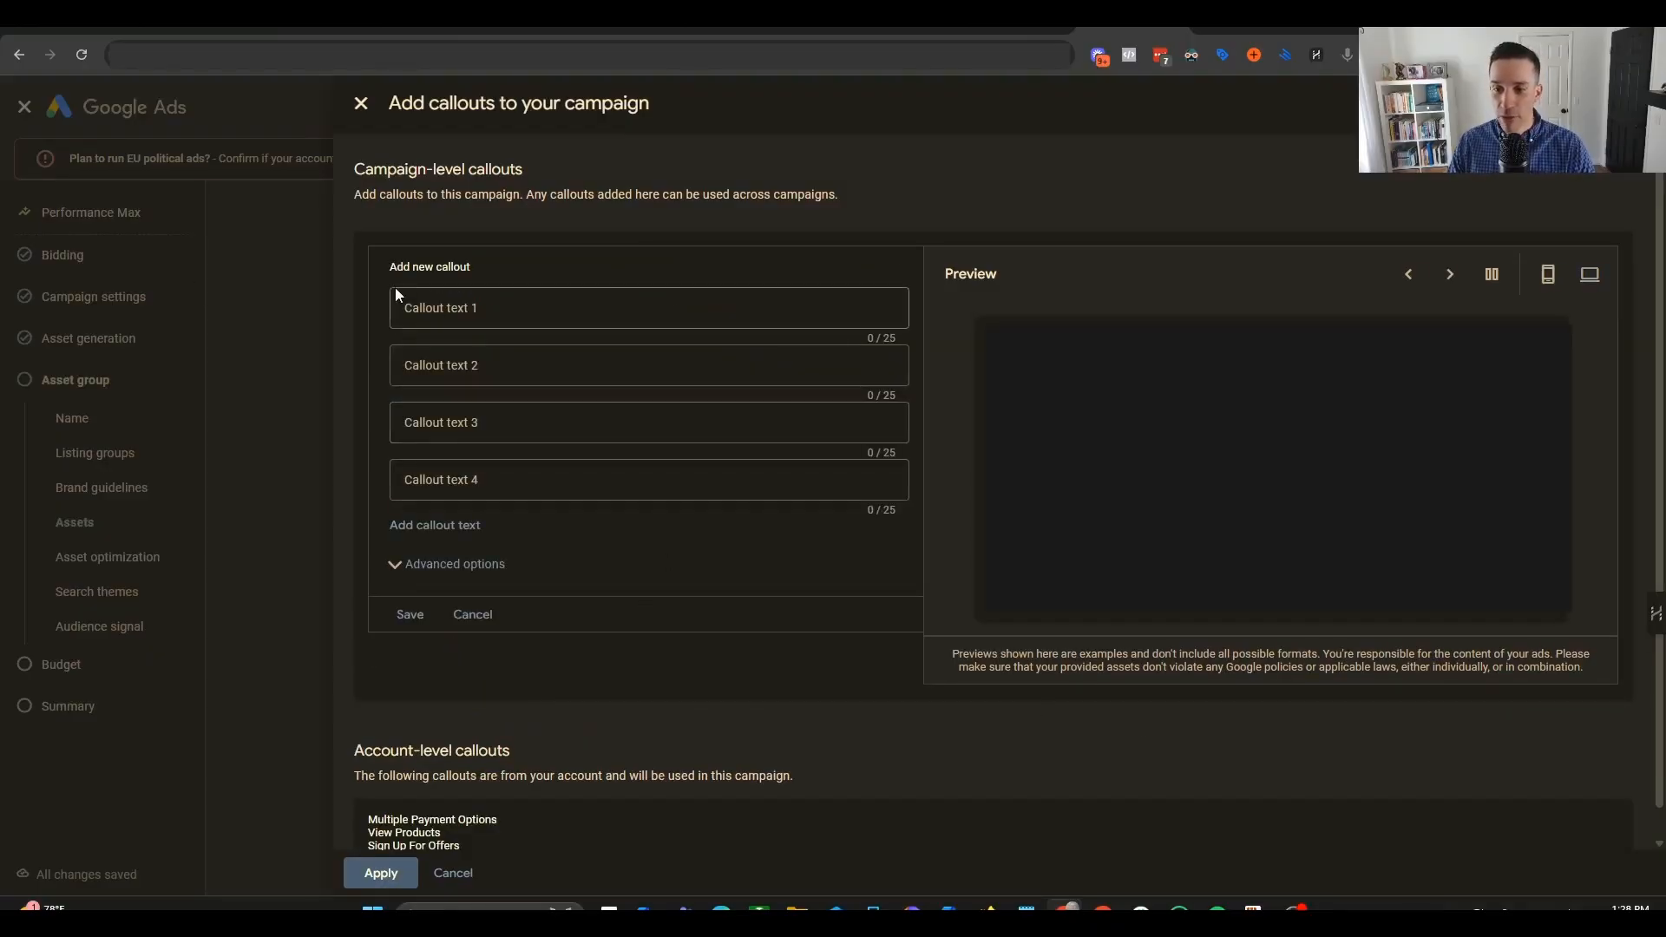
click(510, 303)
text(B)
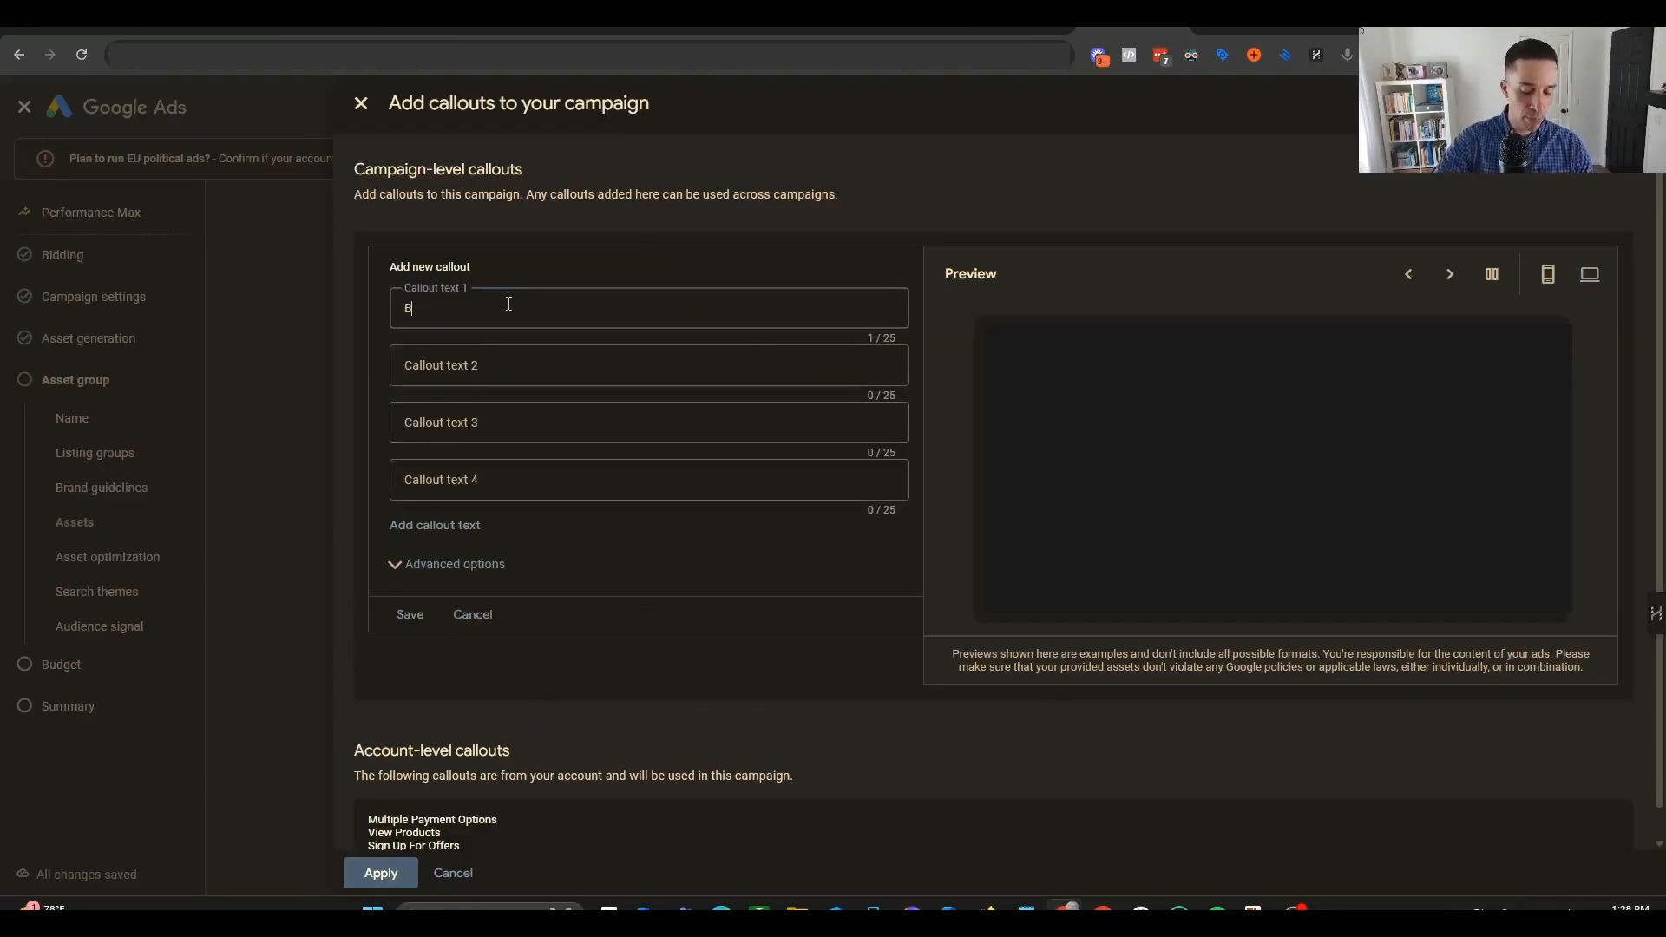
text(est Quality)
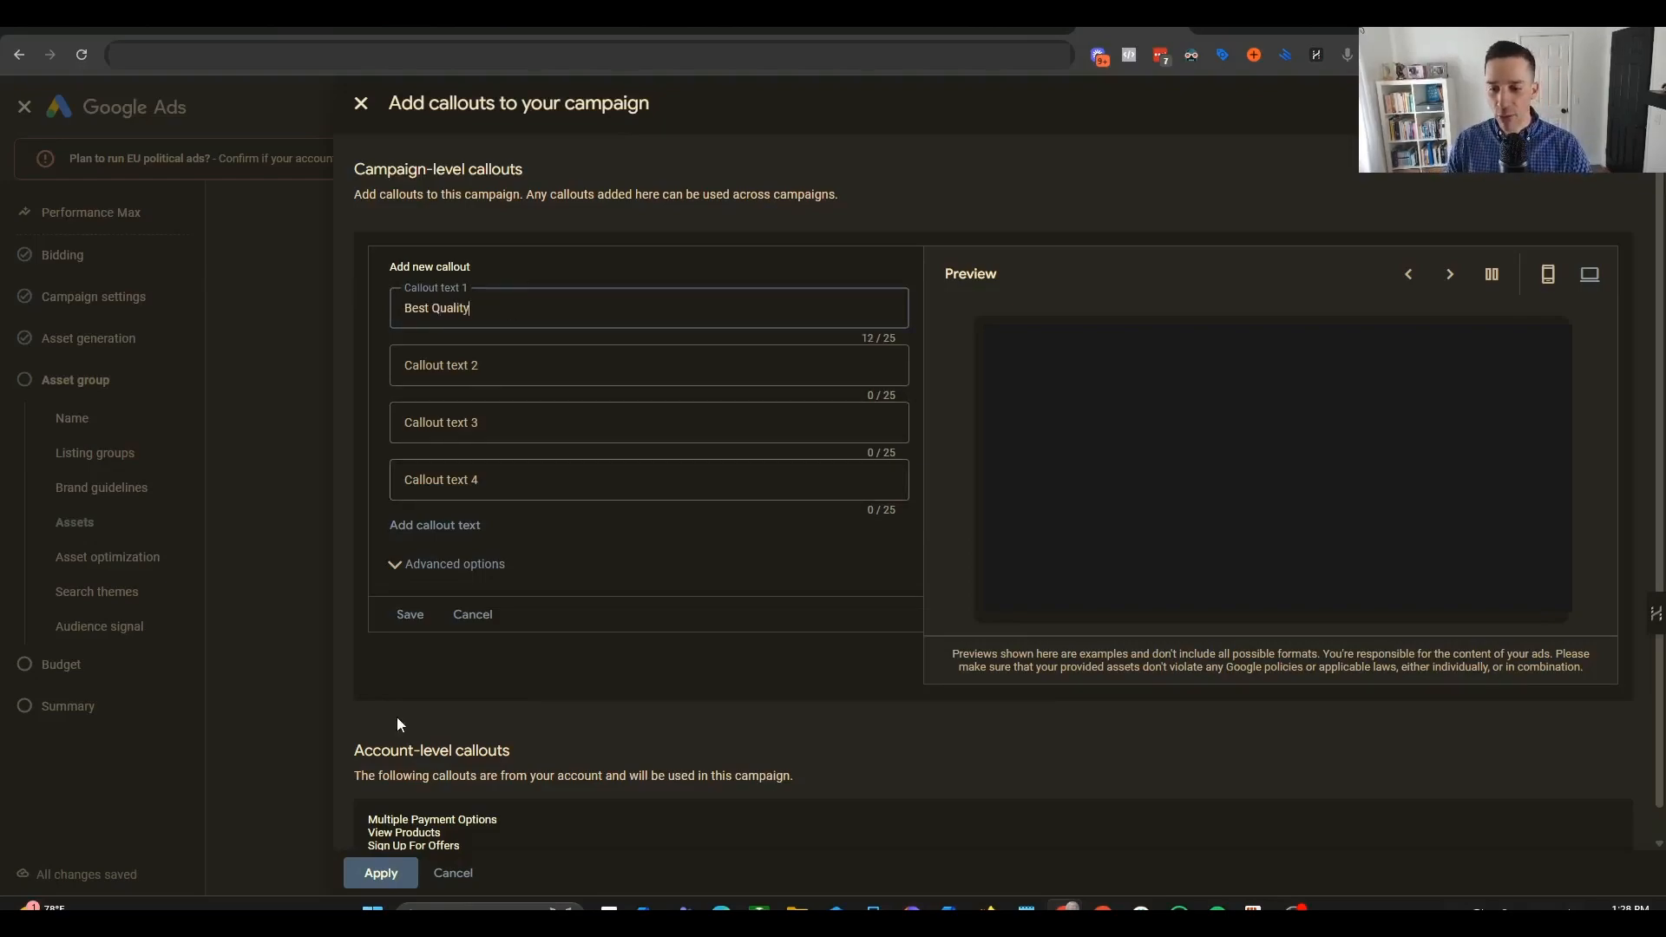
click(473, 614)
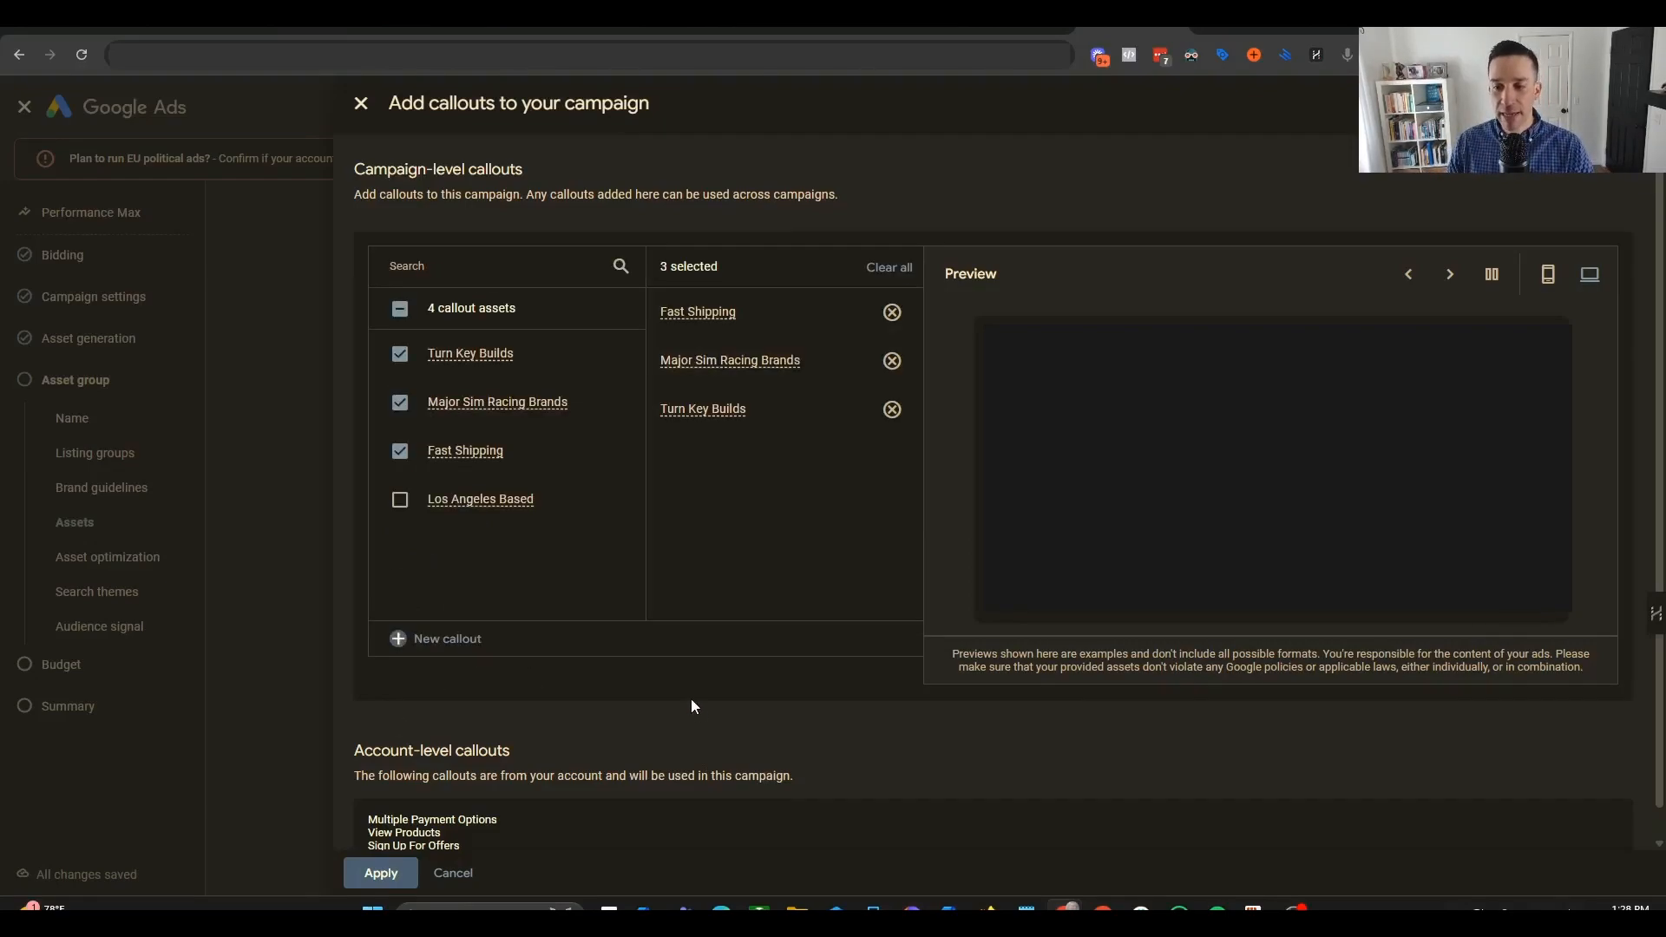
- Apply the selected callouts to the campaign
click(382, 873)
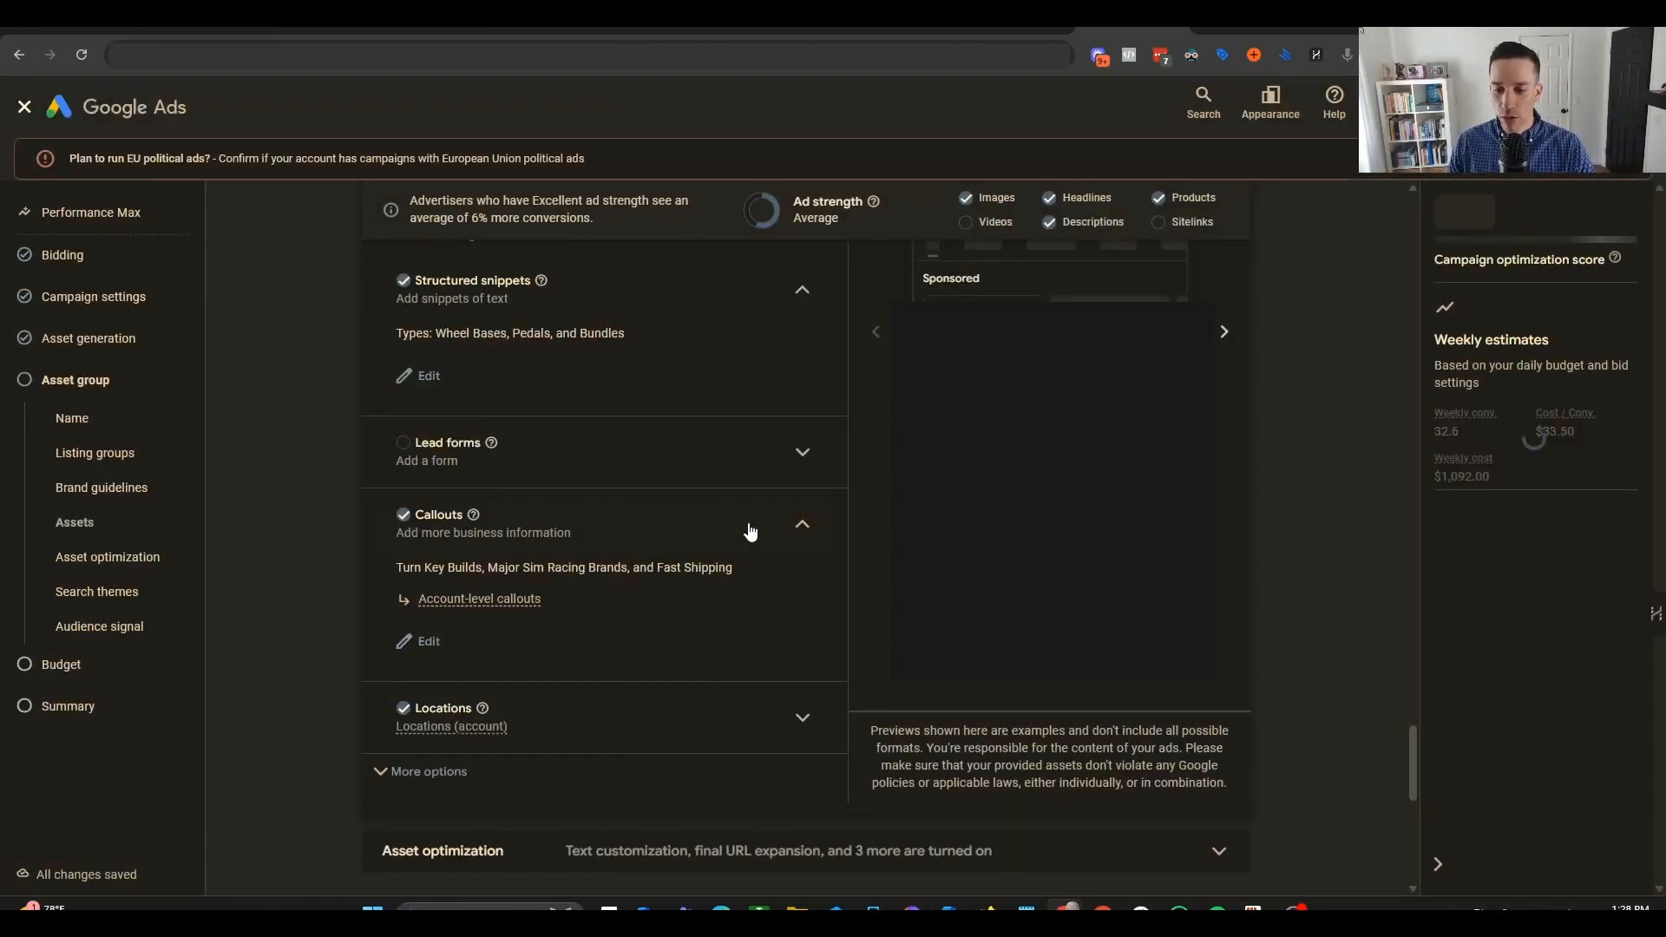
- Review the account-level locations and reveal the asset group's additional options, including HTML5 and display path
scroll(742, 543, down, 4)
click(763, 395)
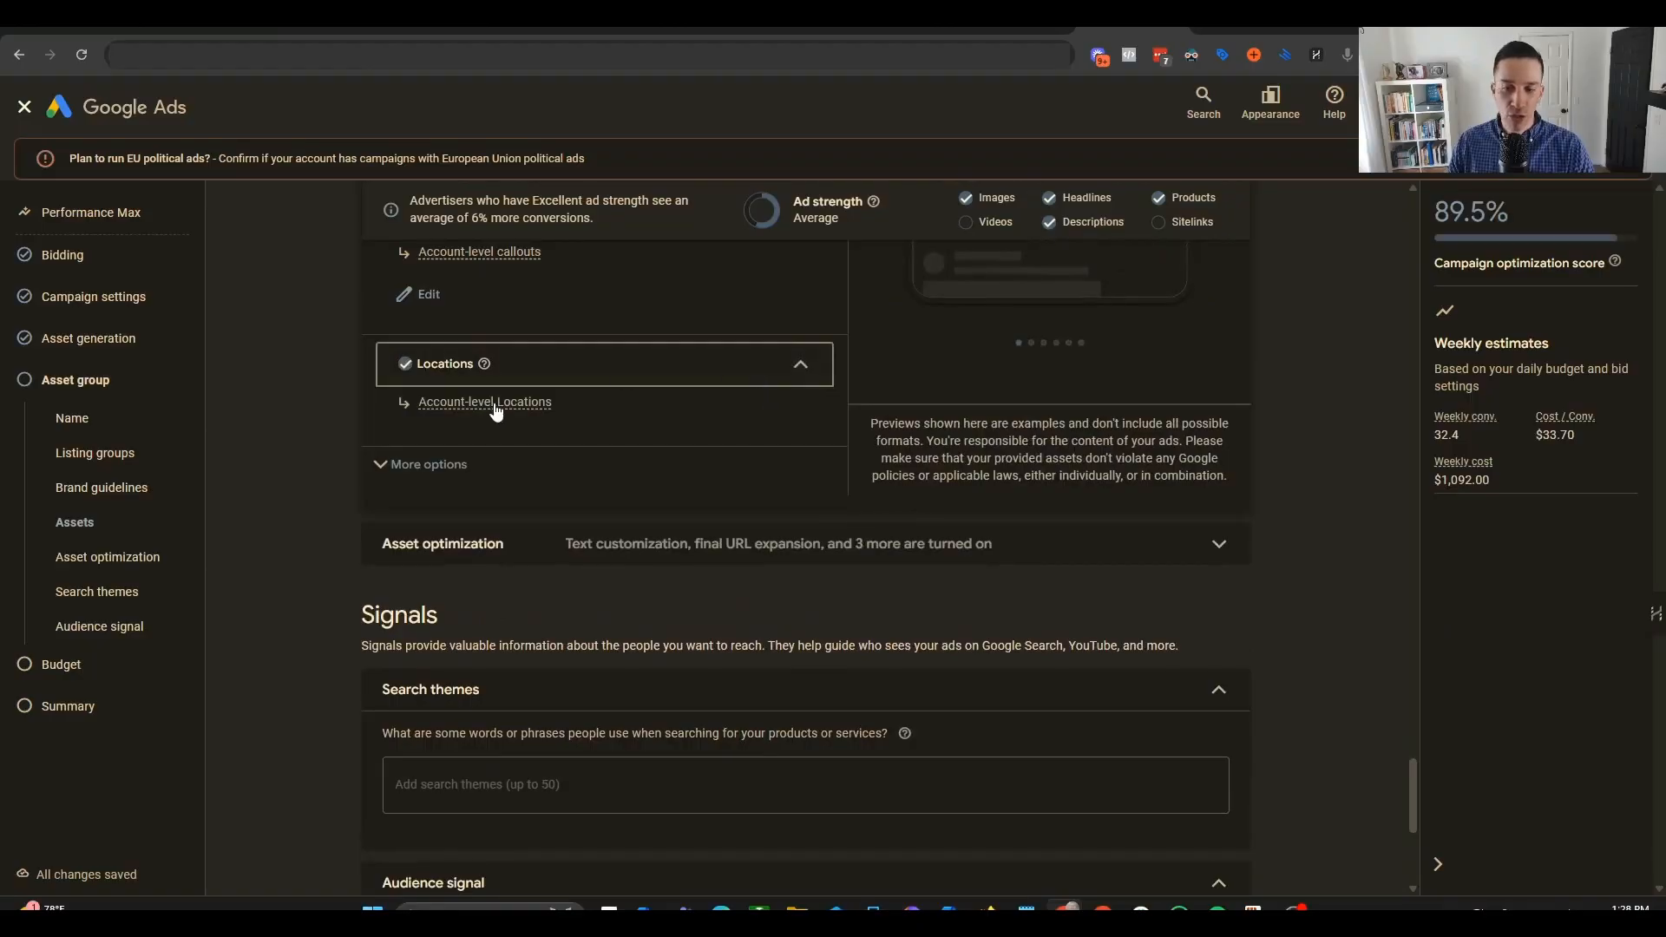
mouse_move(493, 406)
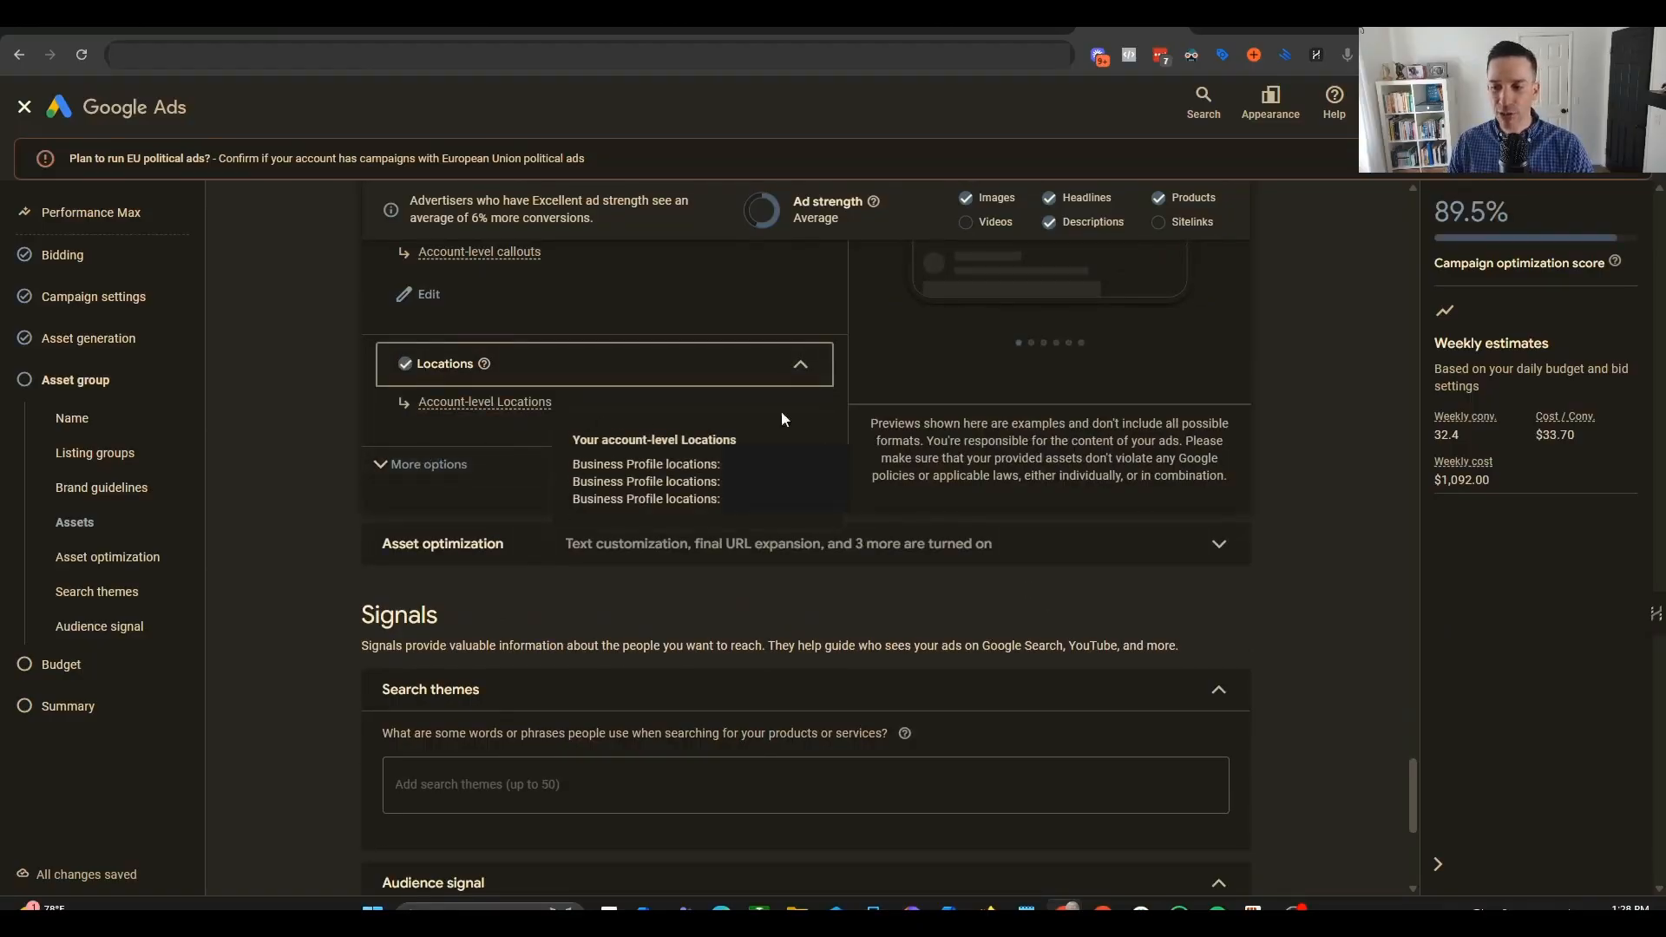
drag(877, 421, 988, 442)
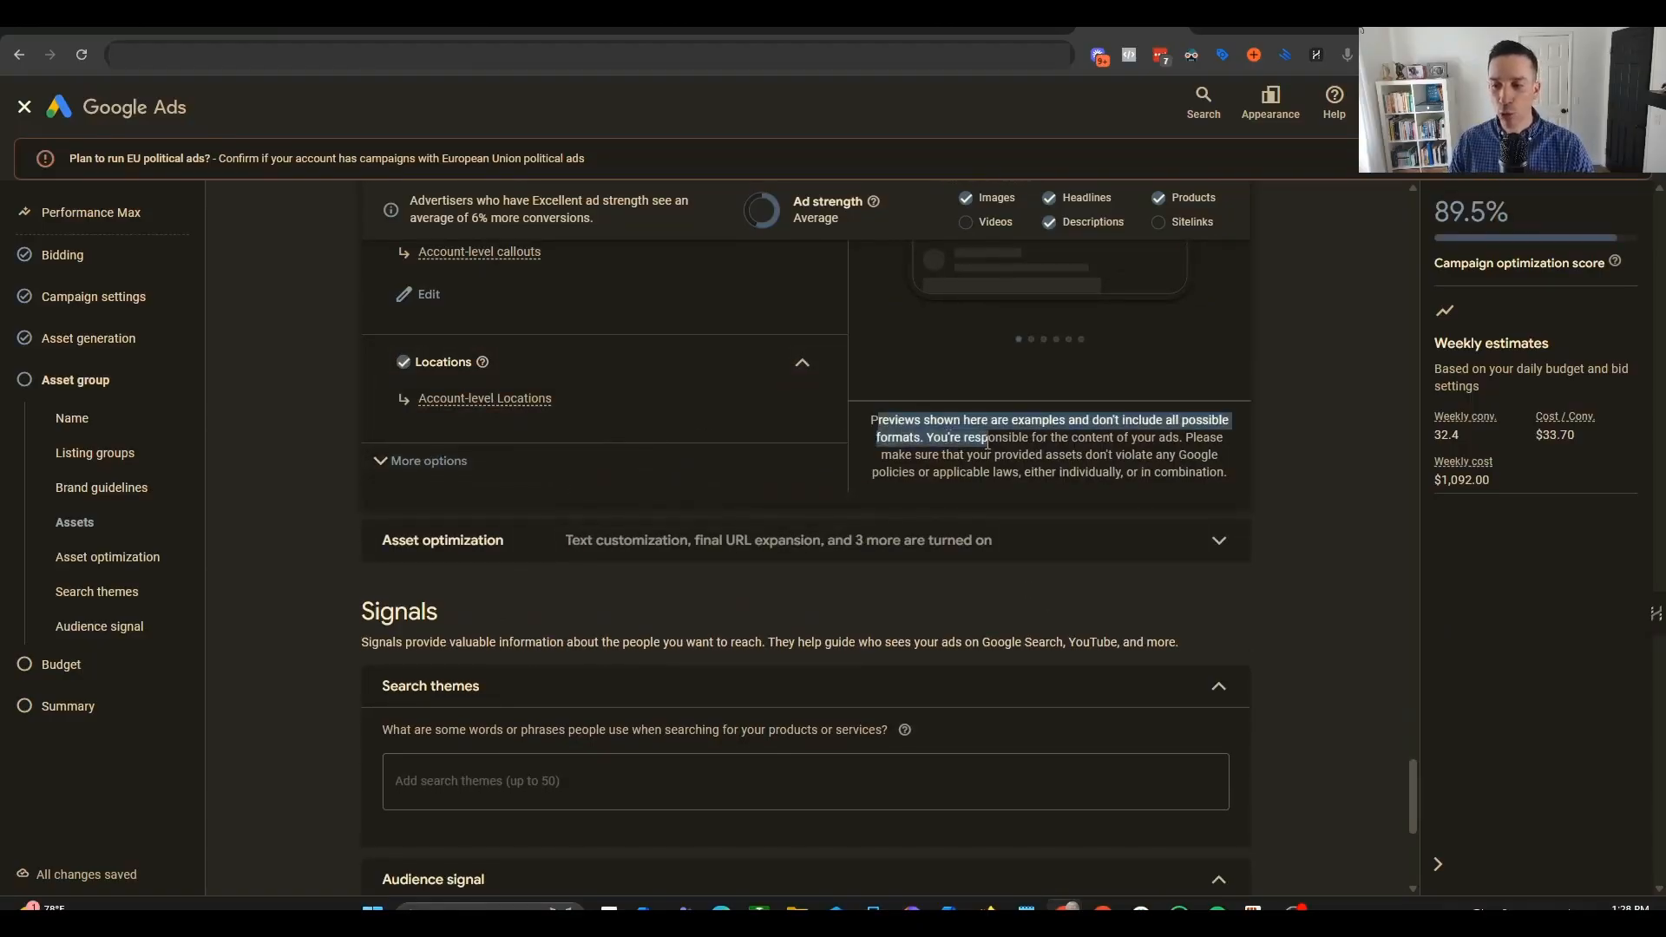
click(975, 443)
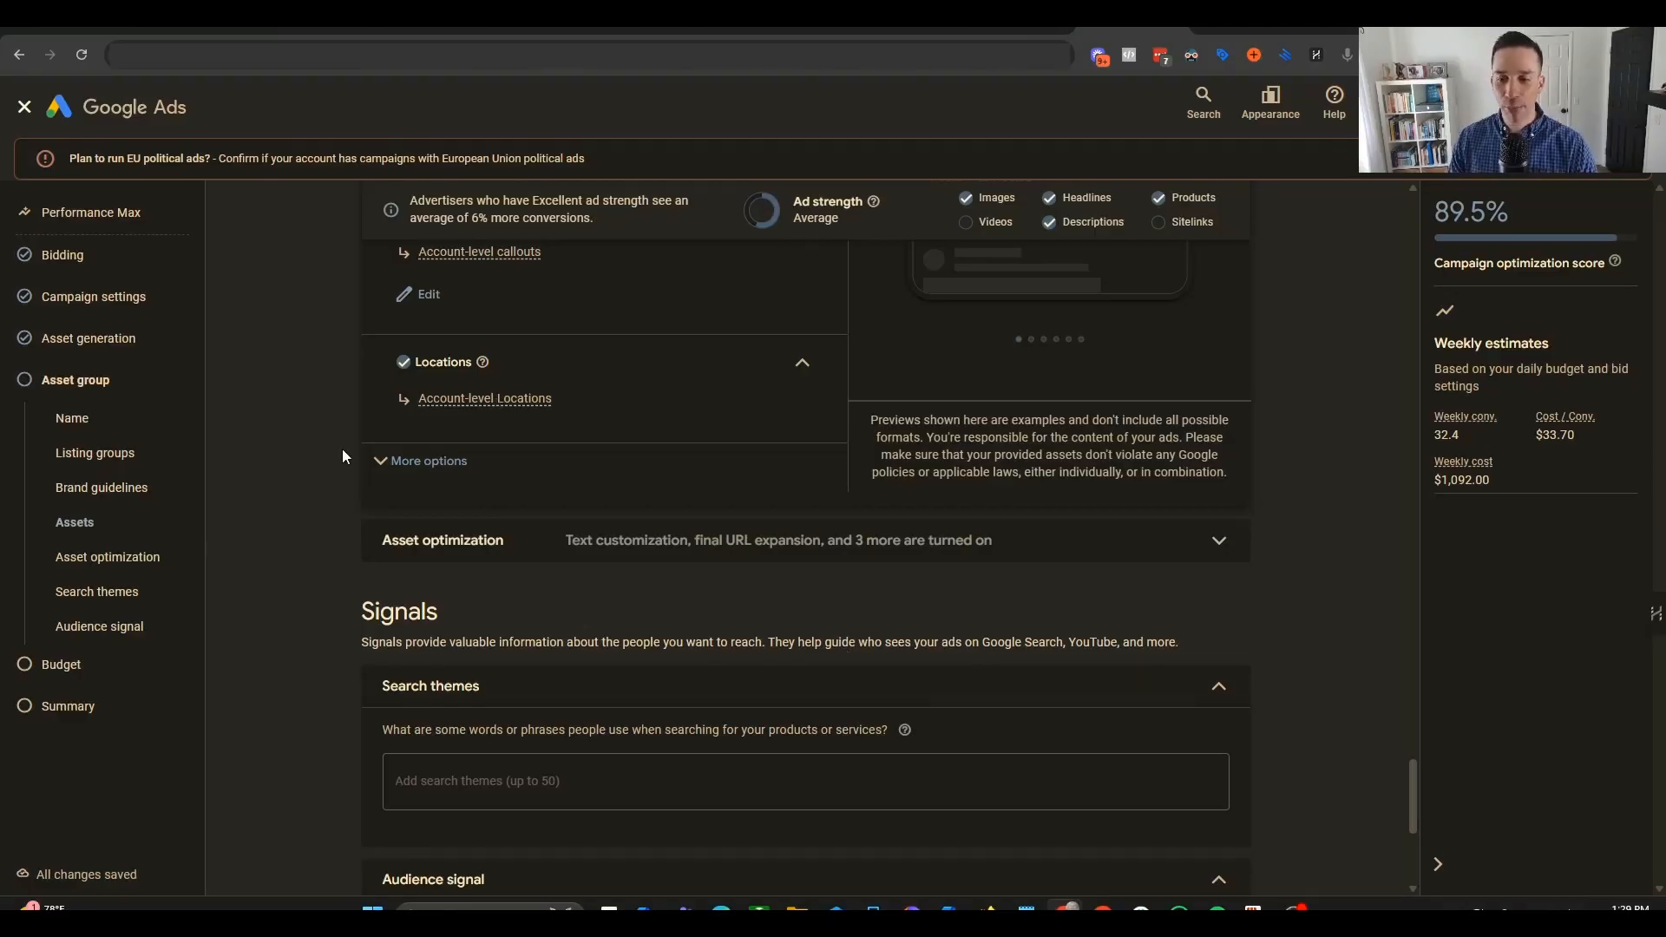
click(402, 452)
scroll(315, 509, down, 2)
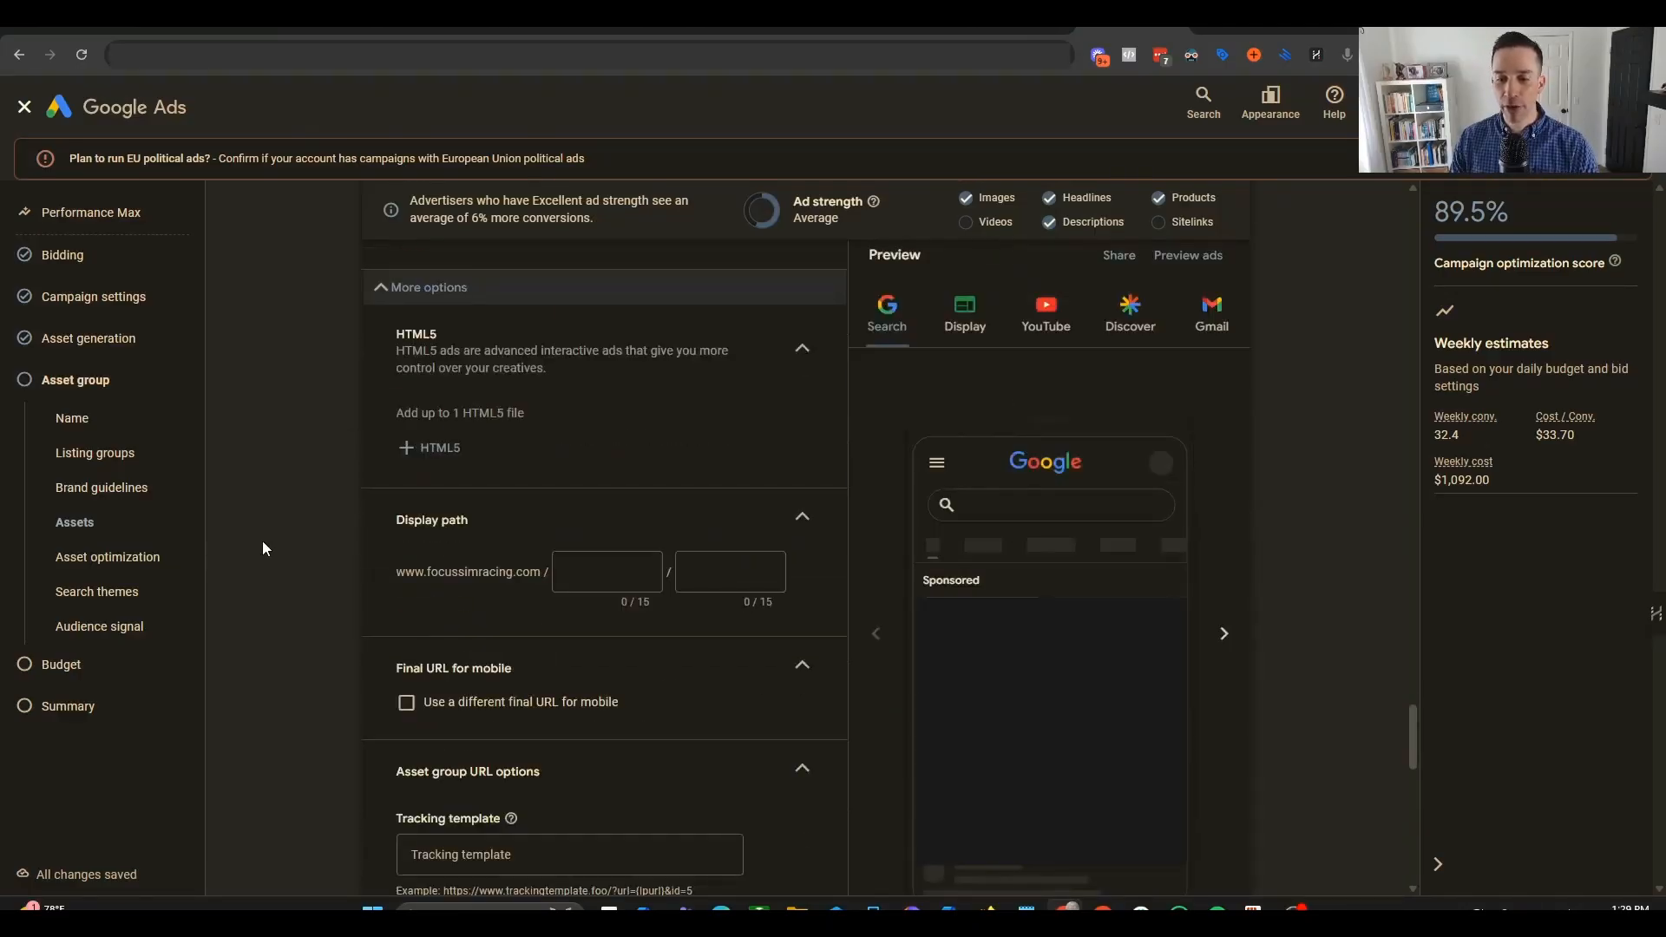
- Set the asset group's display path to steering/wheels, in lowercase
click(623, 559)
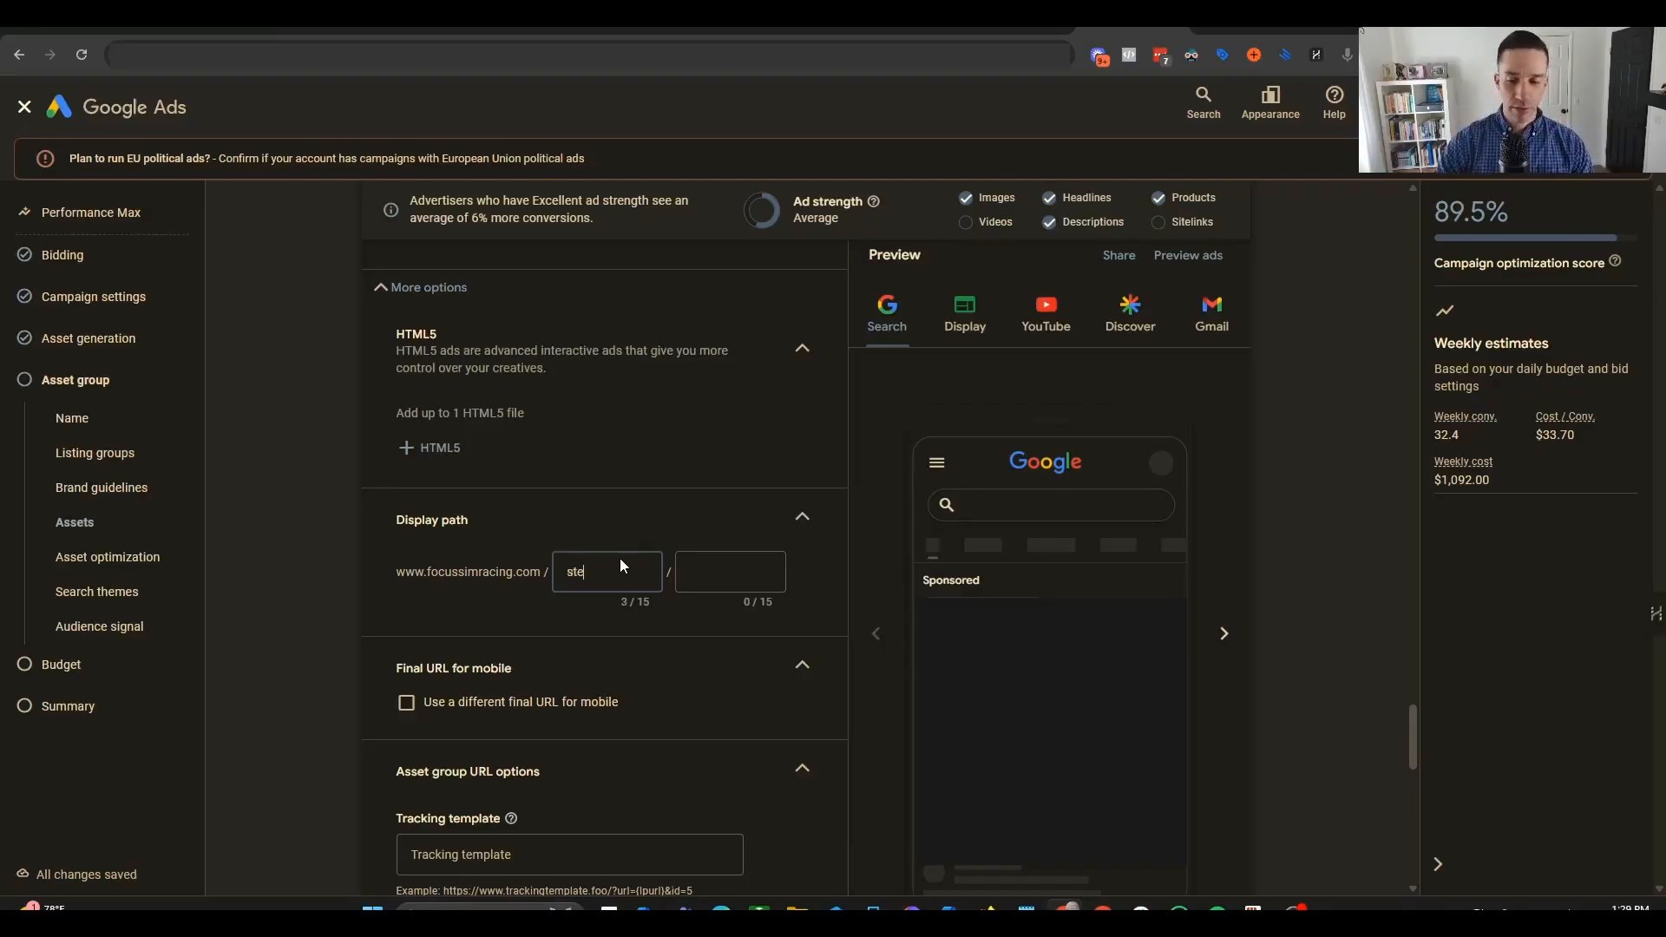
text(g)
key(Tab)
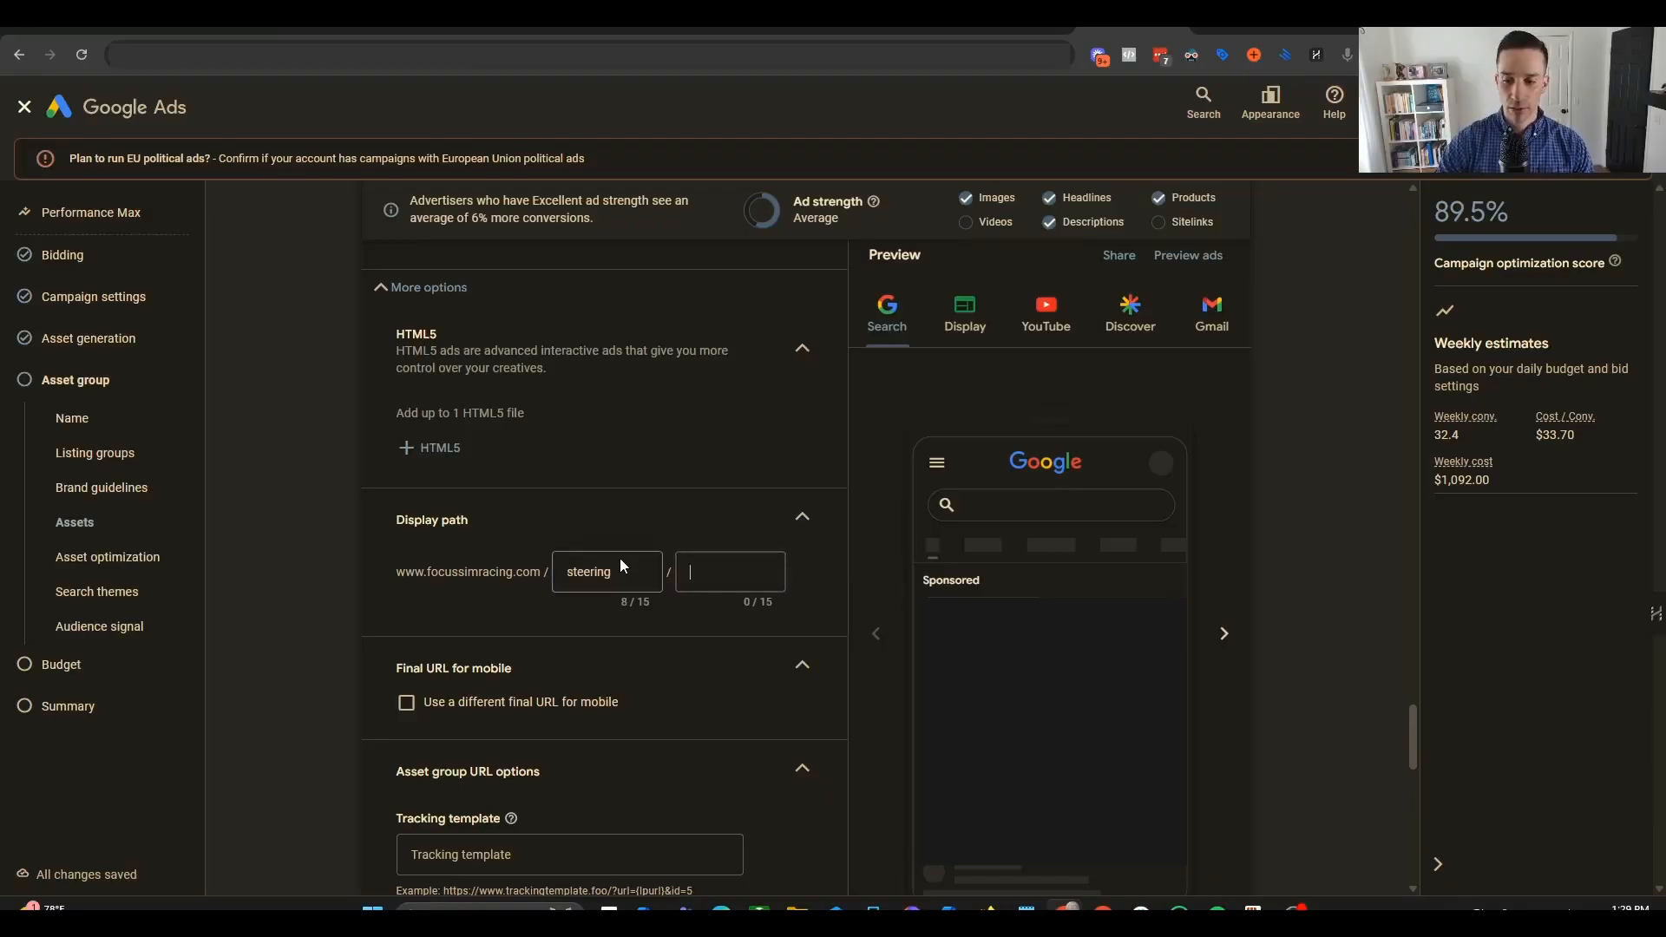
text(WHEELS)
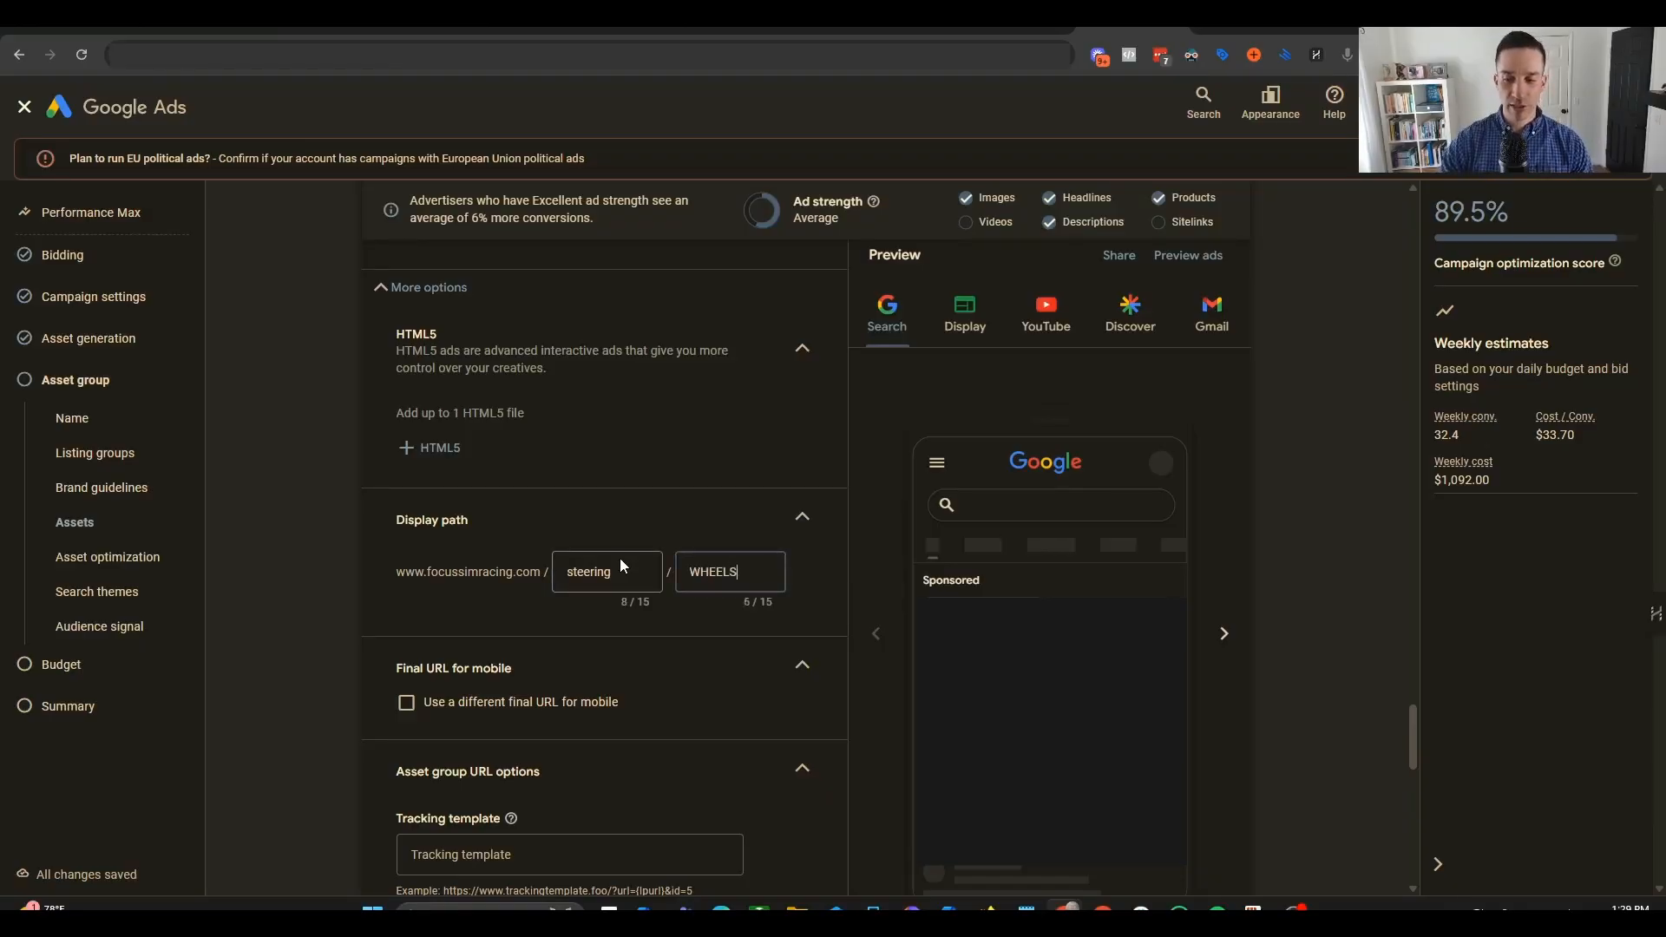
key(BackSpace)
key(BackSpace)
key(BackSpace)
key(BackSpace)
key(BackSpace)
key(BackSpace)
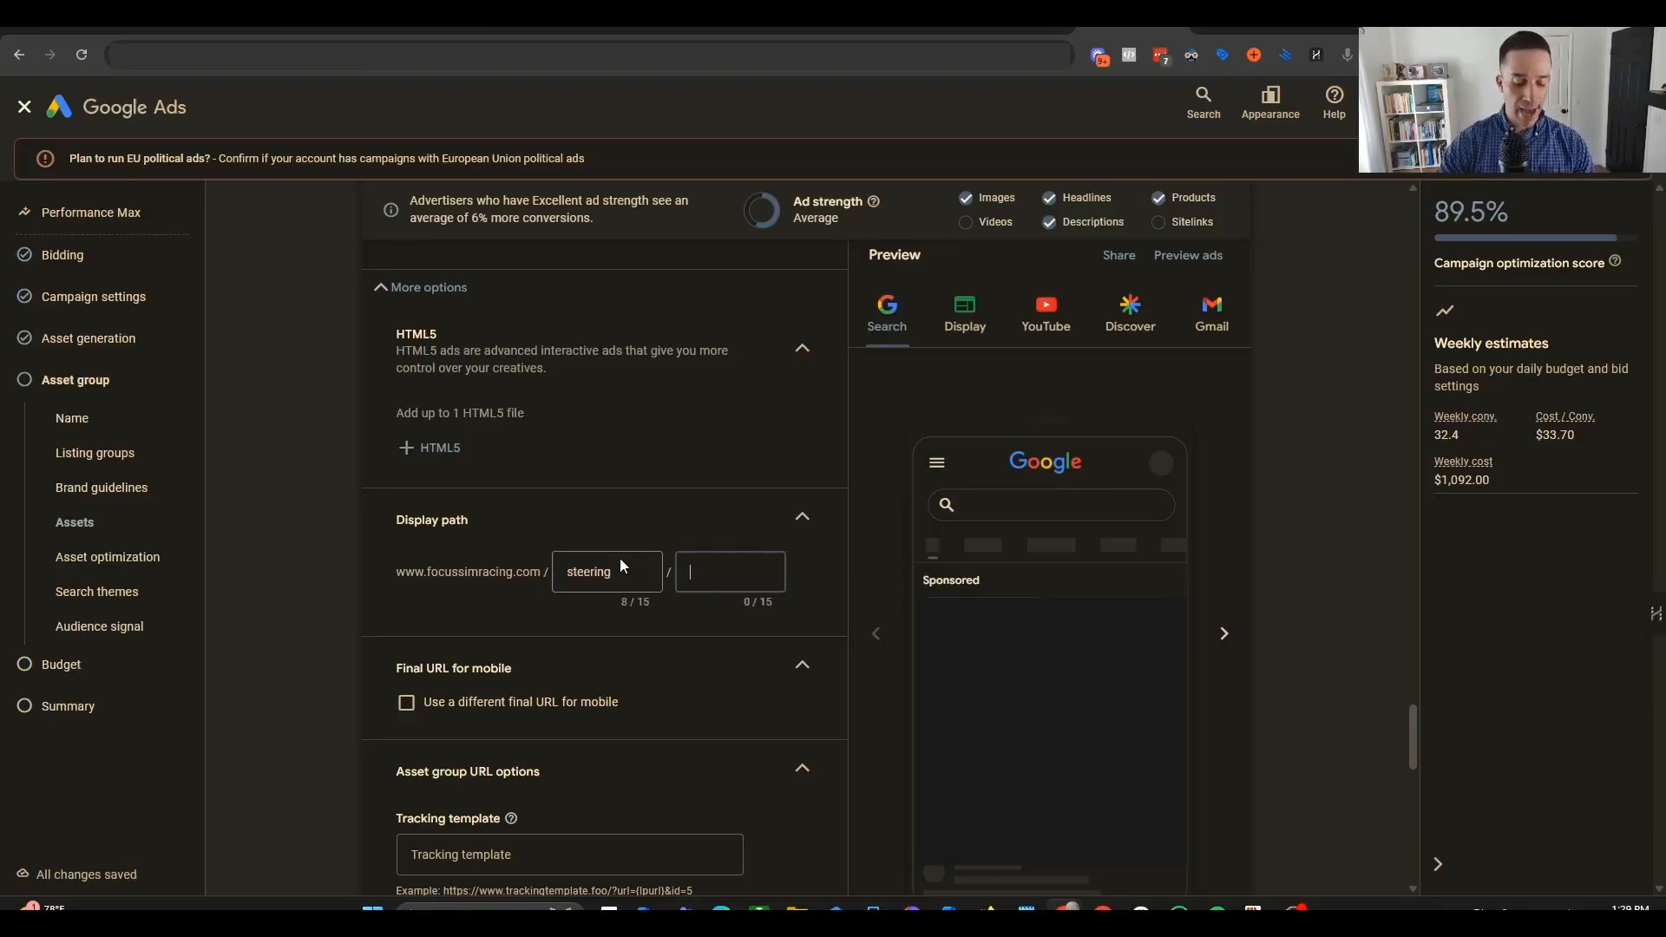
text(wheels)
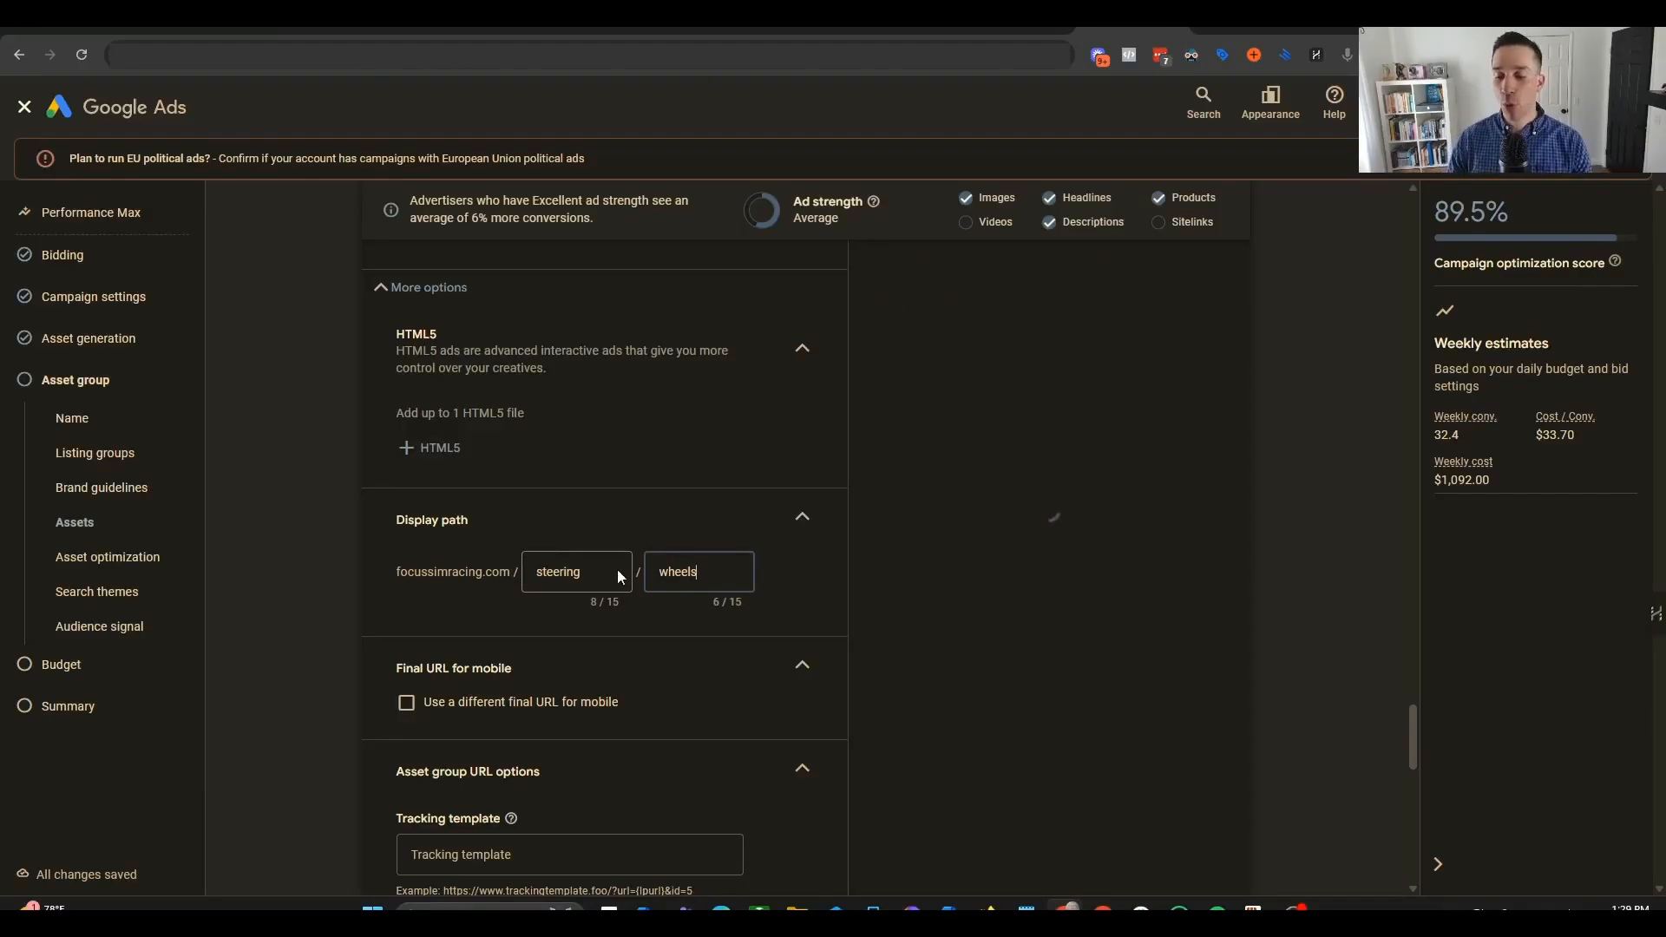
- Replace both parts of the display path so that it reads free/shipping
double_click(566, 577)
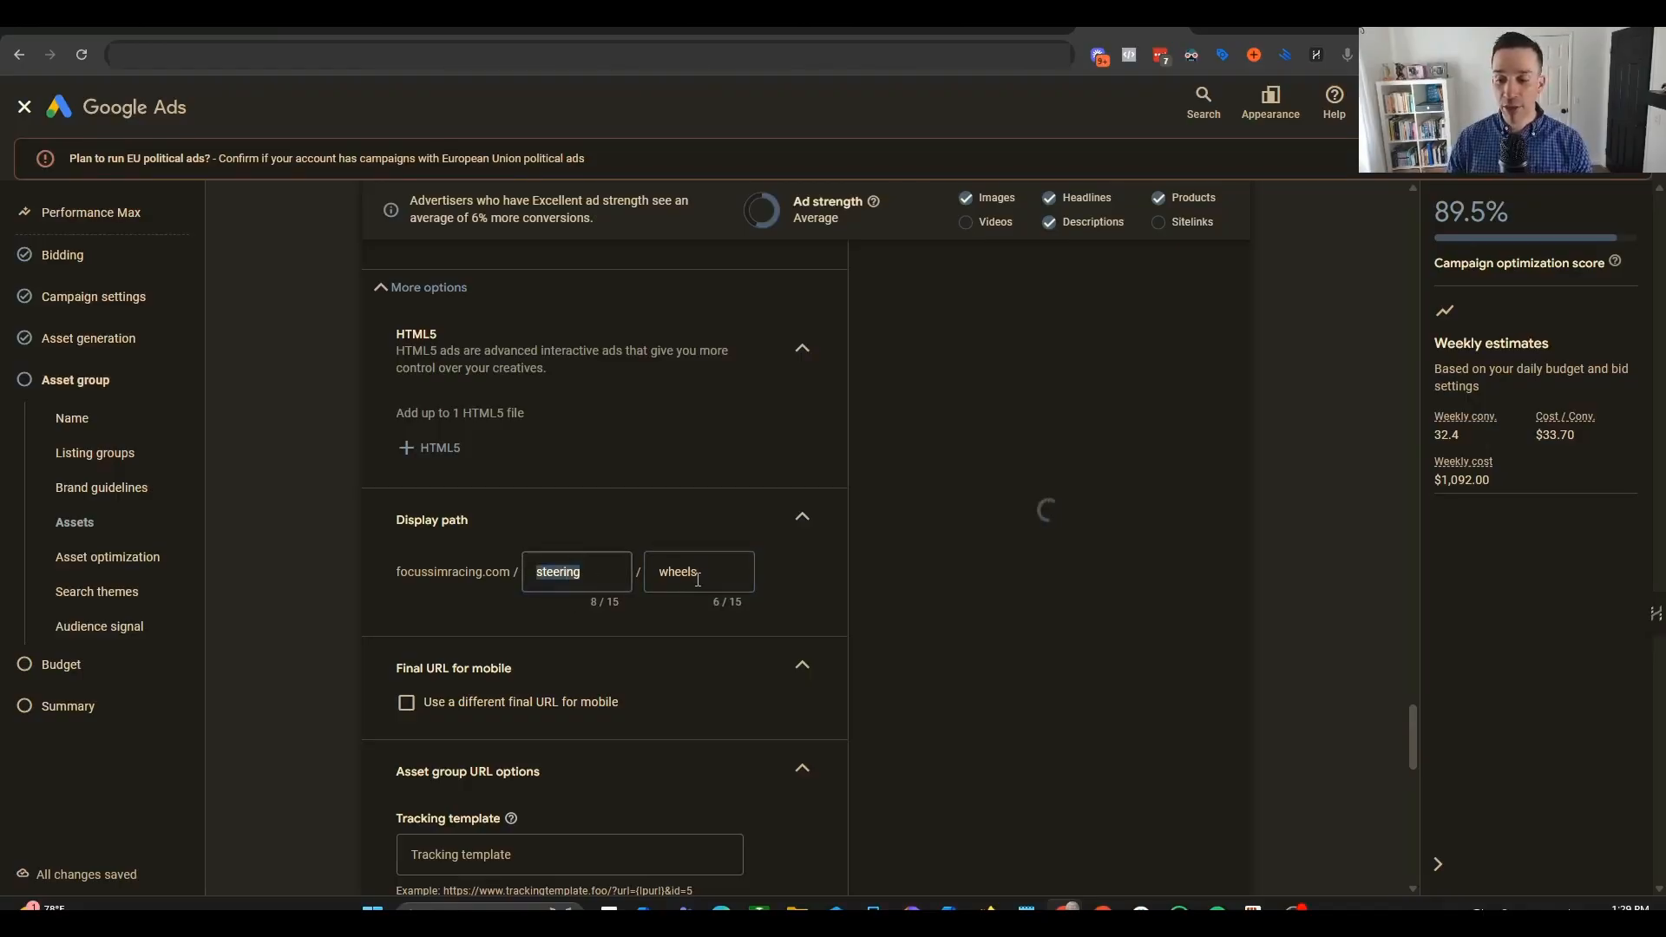
double_click(697, 575)
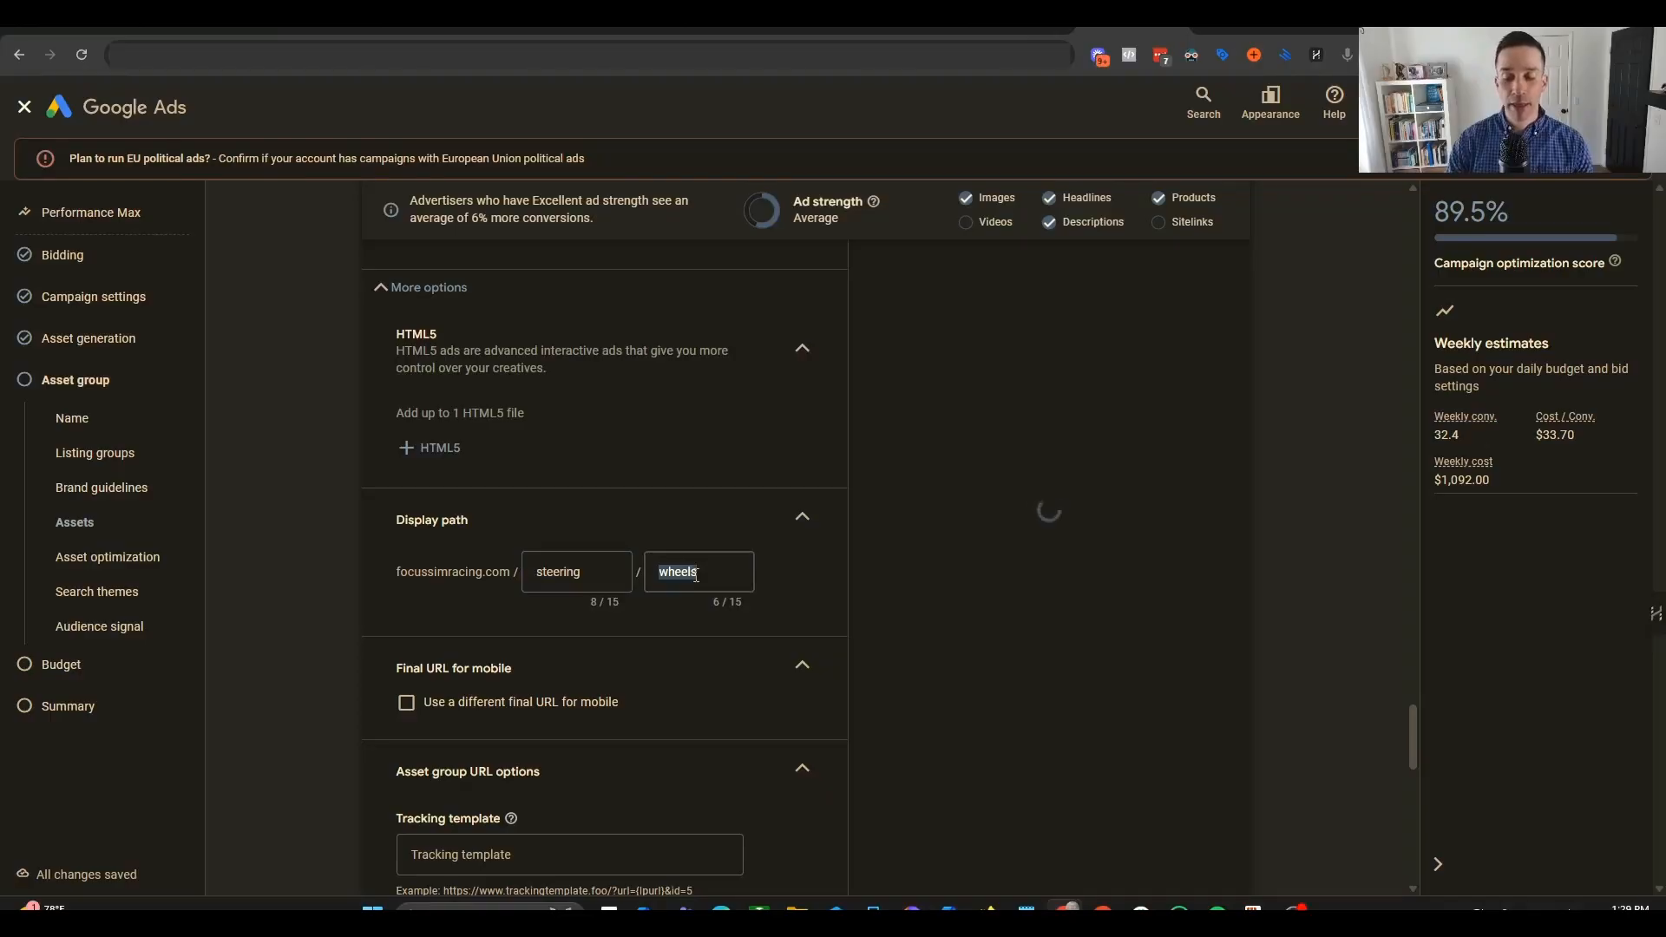
key(BackSpace)
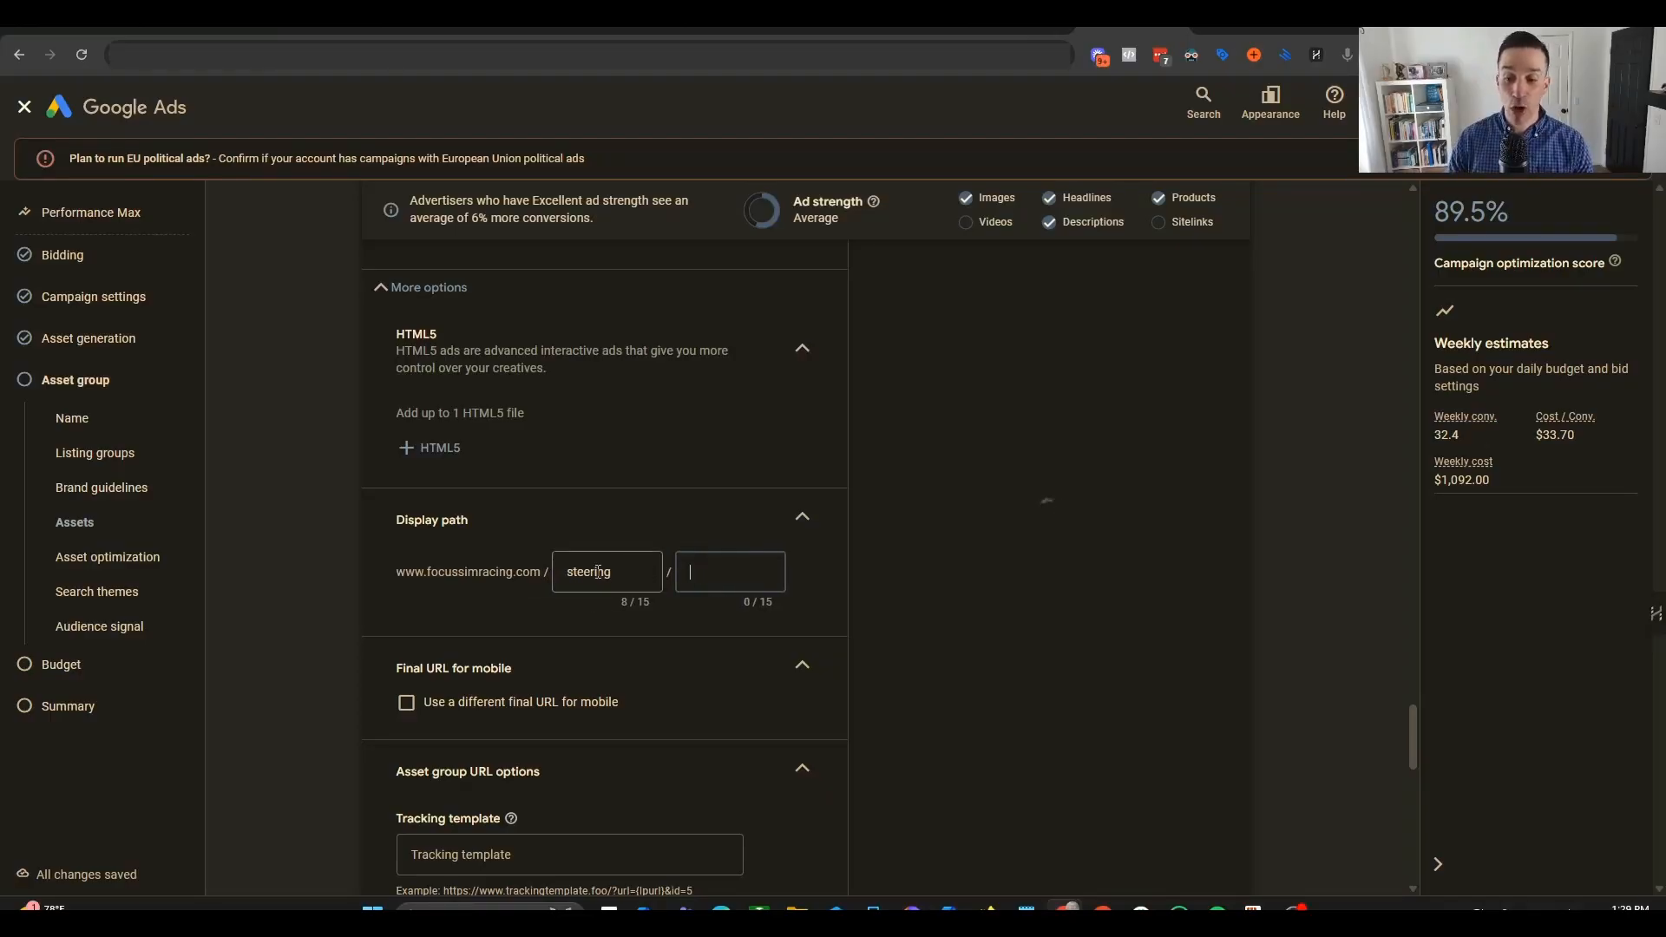
double_click(598, 572)
text(t)
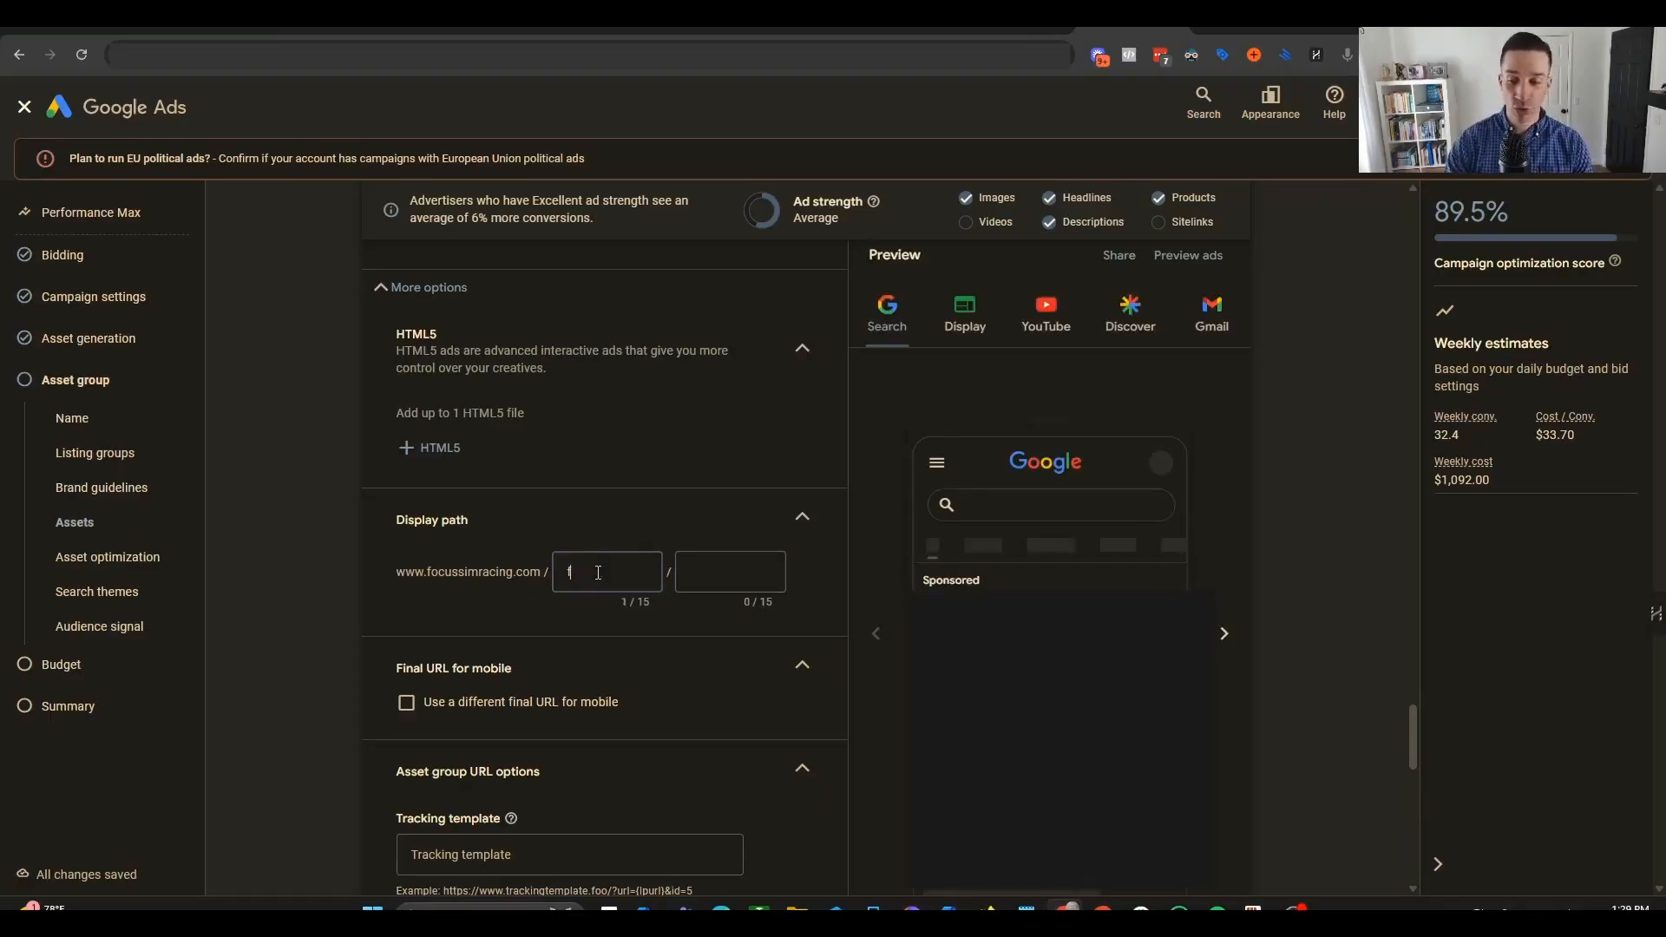
text(ree)
key(Tab)
text(sh)
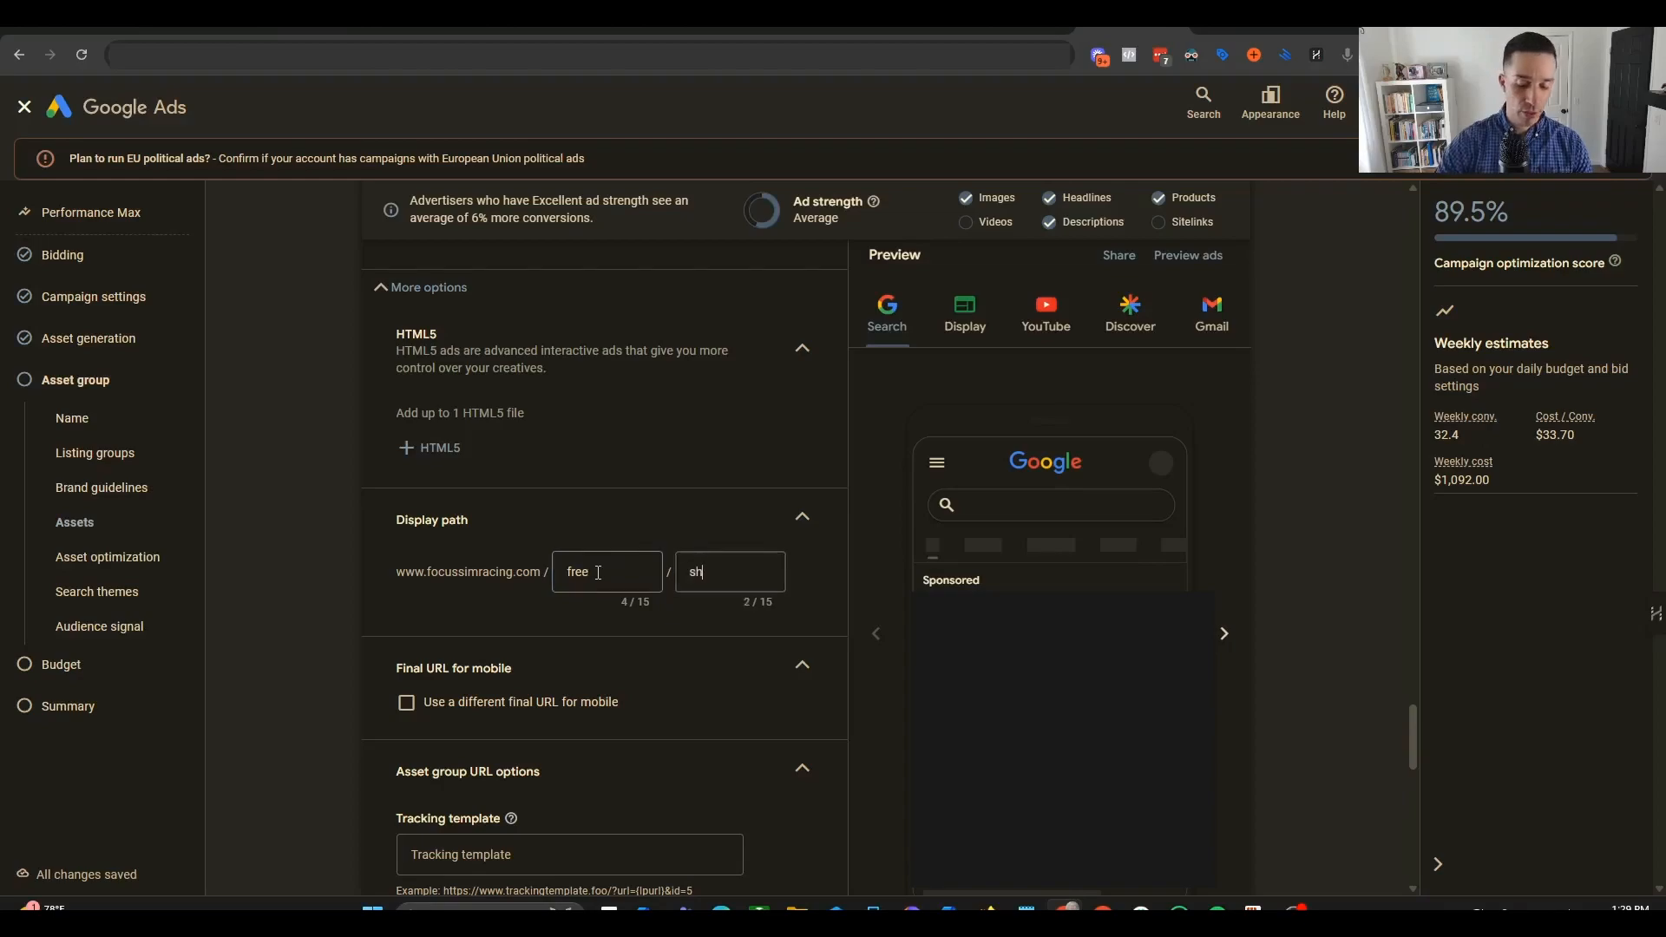
text(ipping)
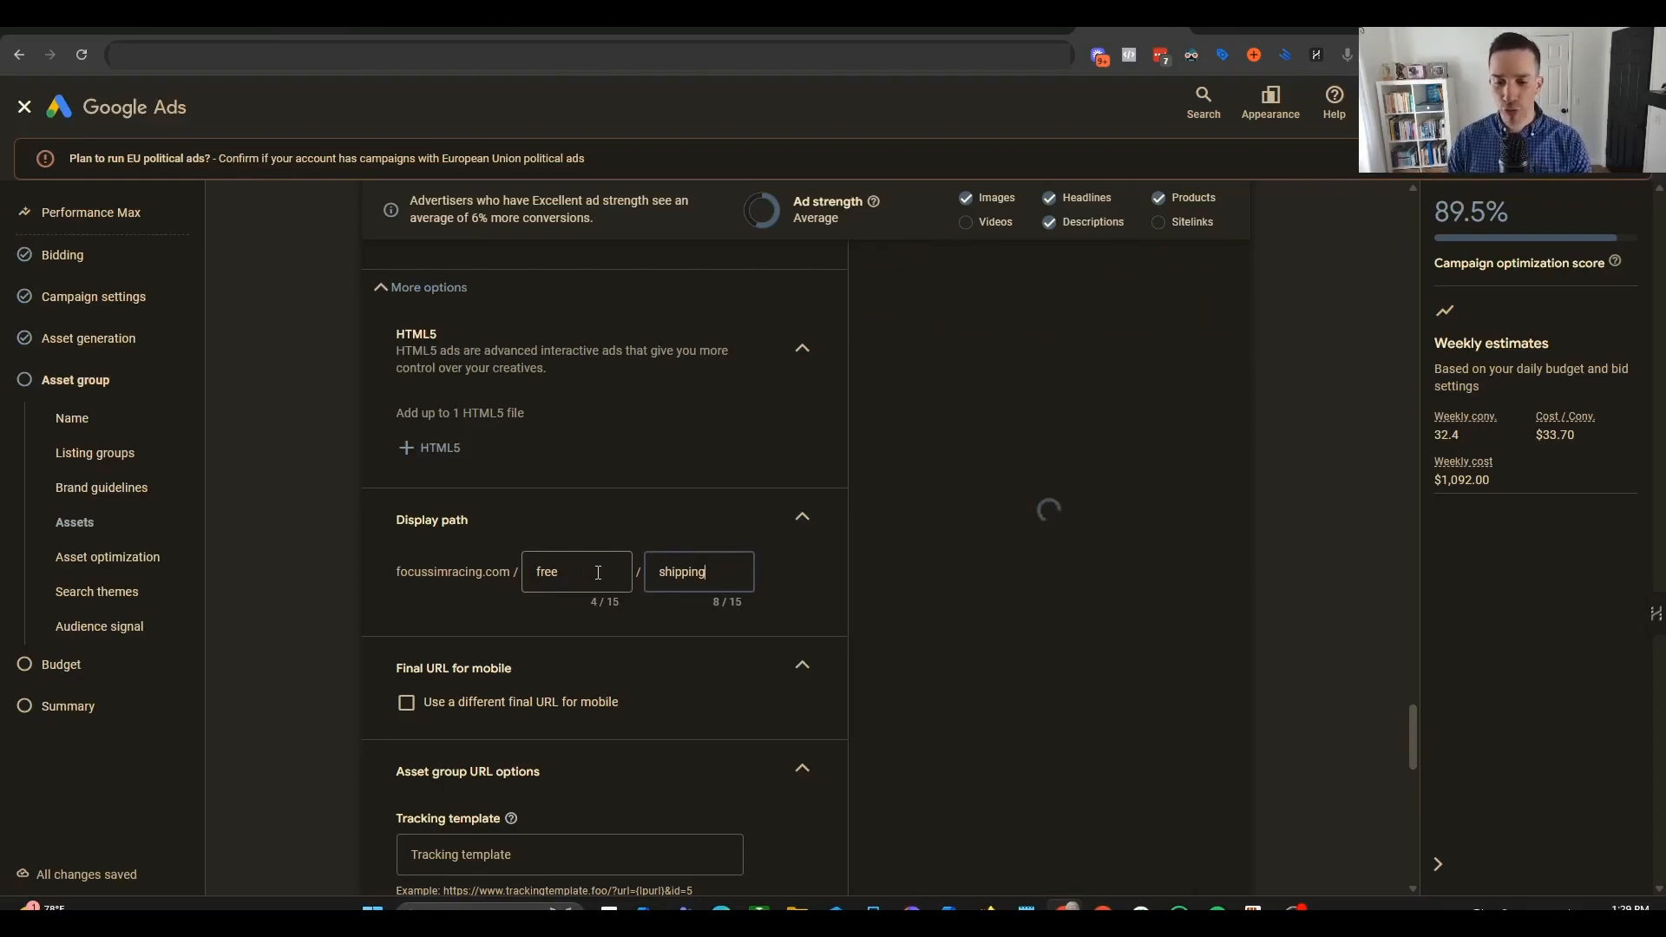
- Review the asset group's mobile final URL, tracking template, final URL suffix, custom parameter and URL rules options
scroll(727, 552, down, 3)
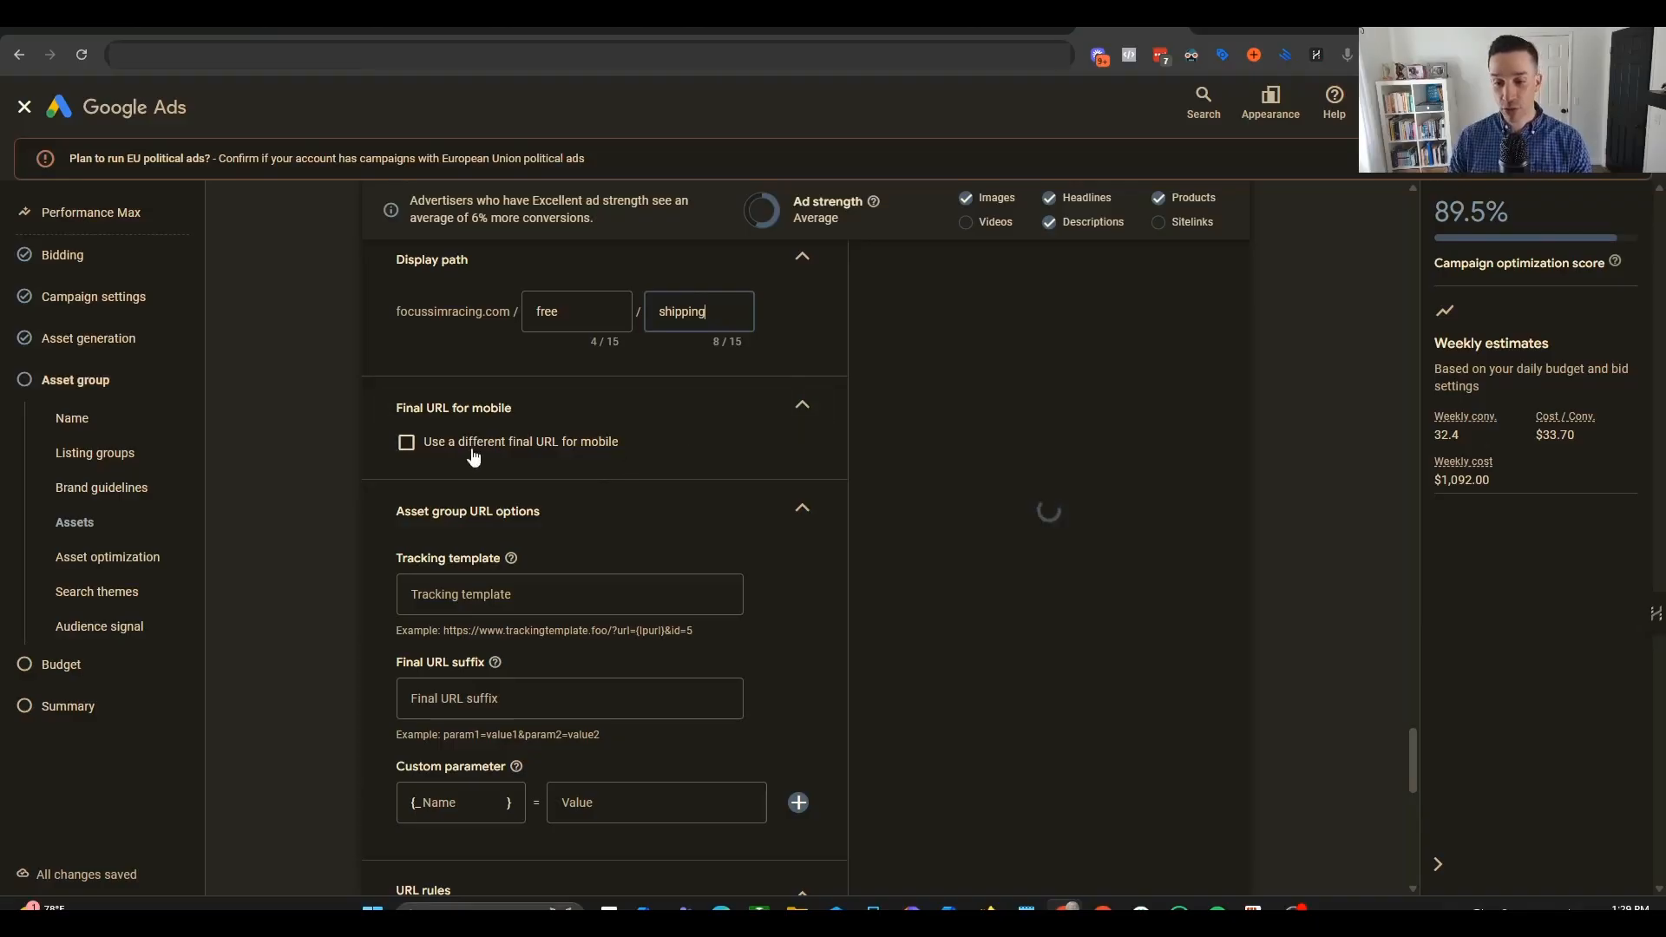
scroll(578, 469, down, 1)
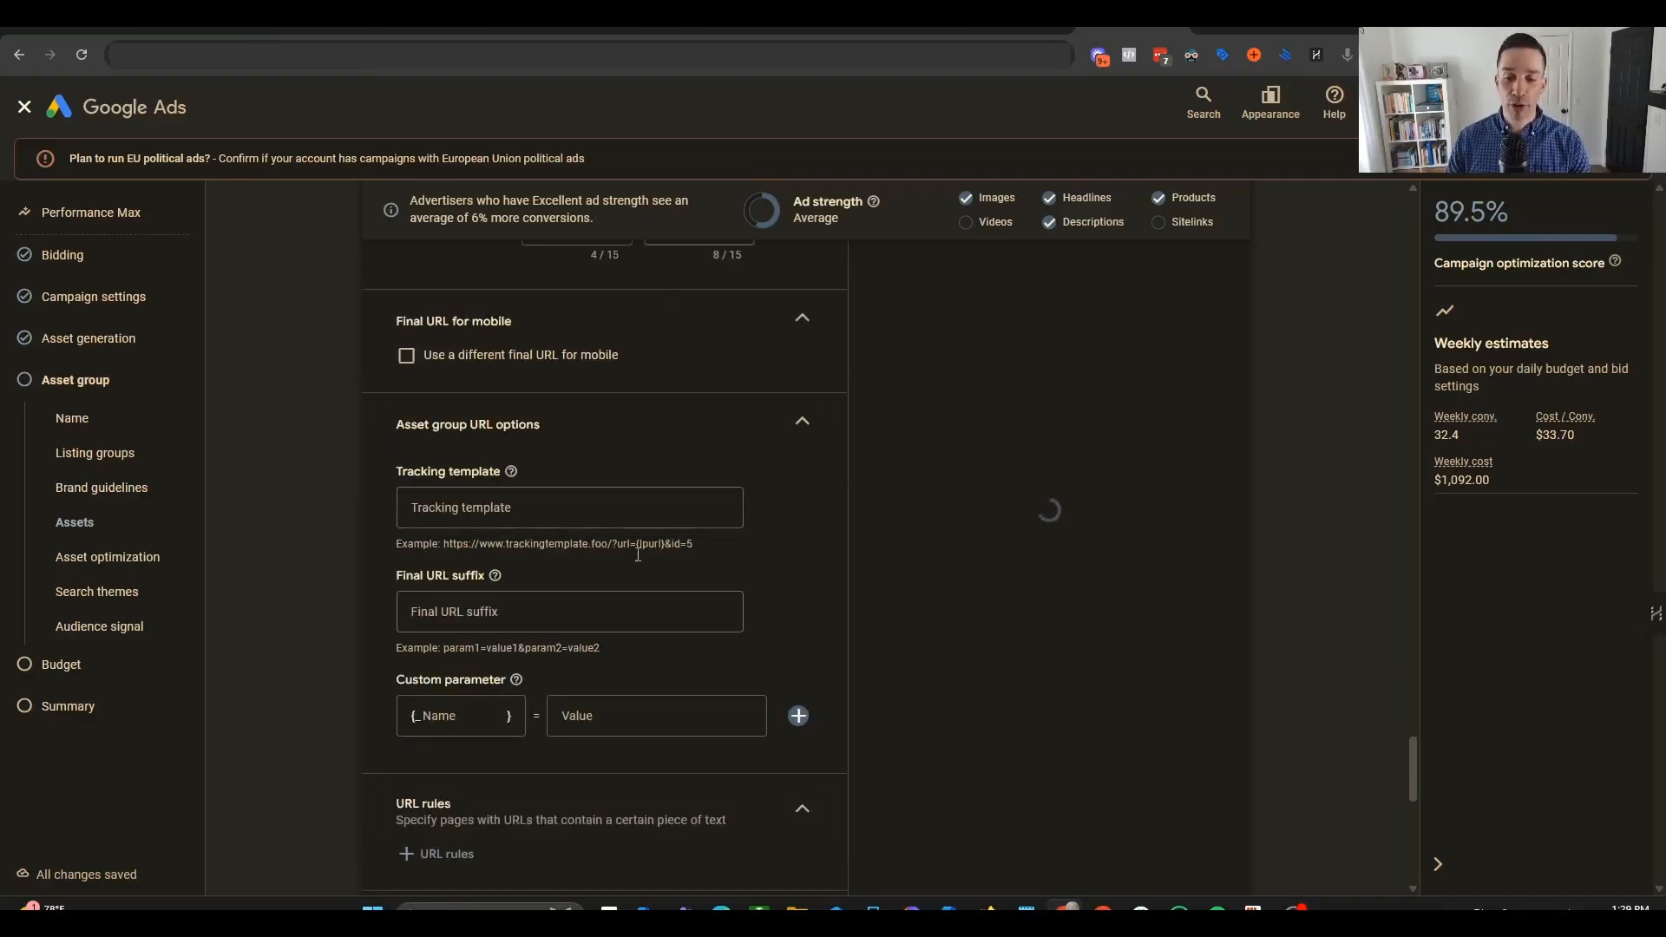
click(493, 623)
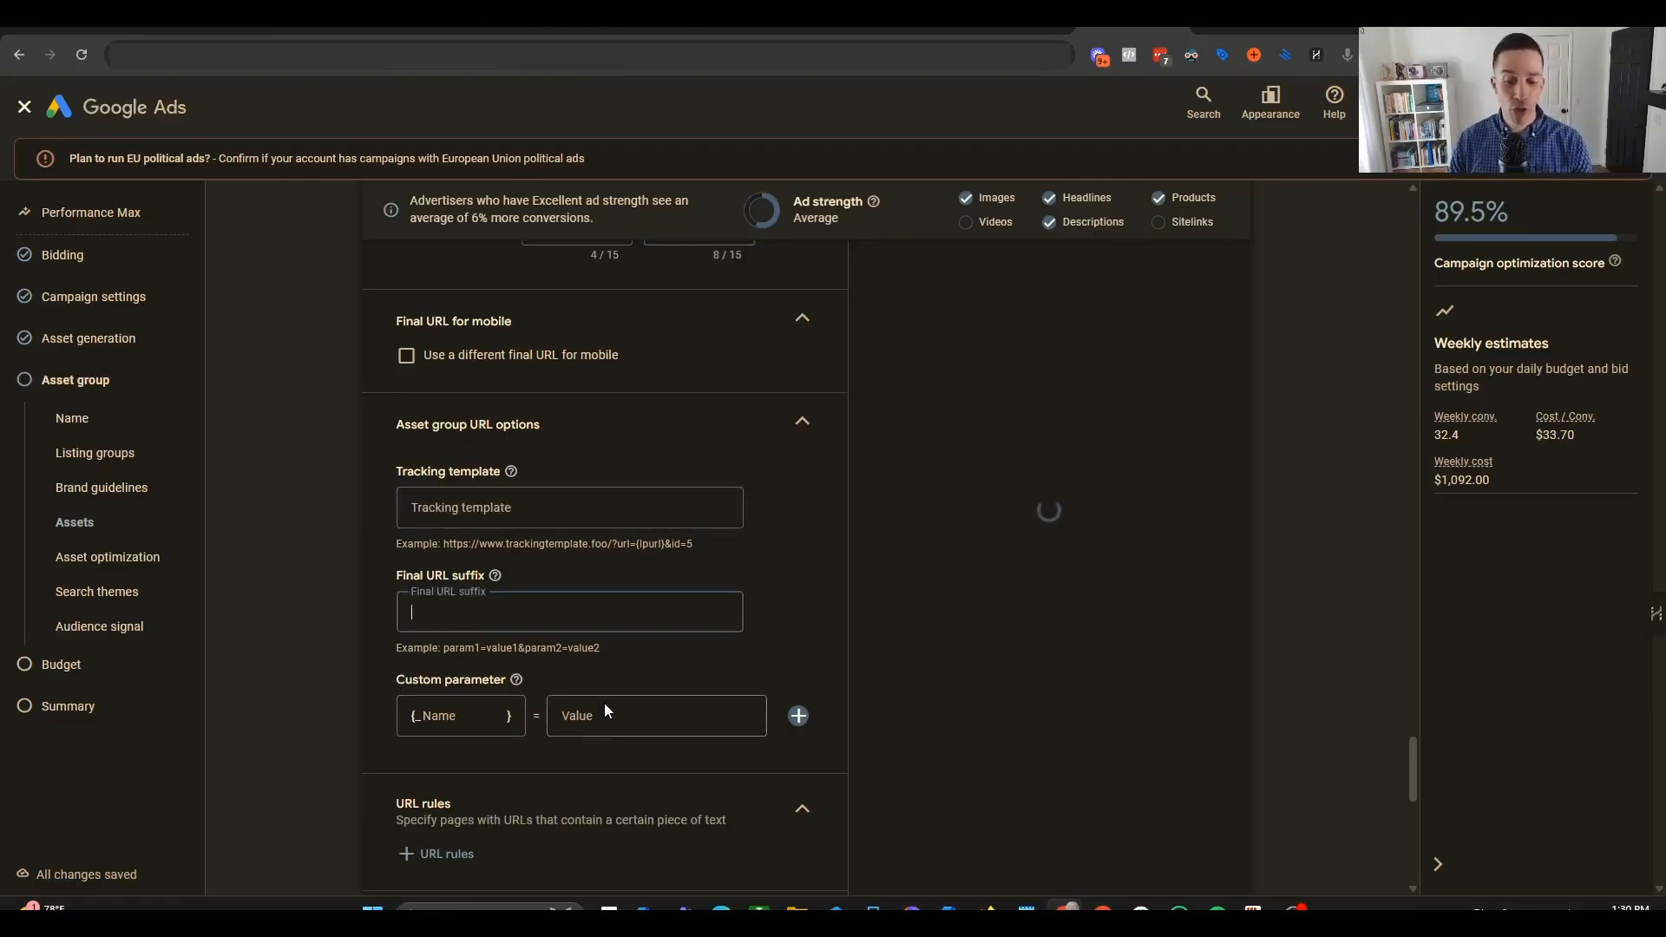
scroll(604, 710, down, 2)
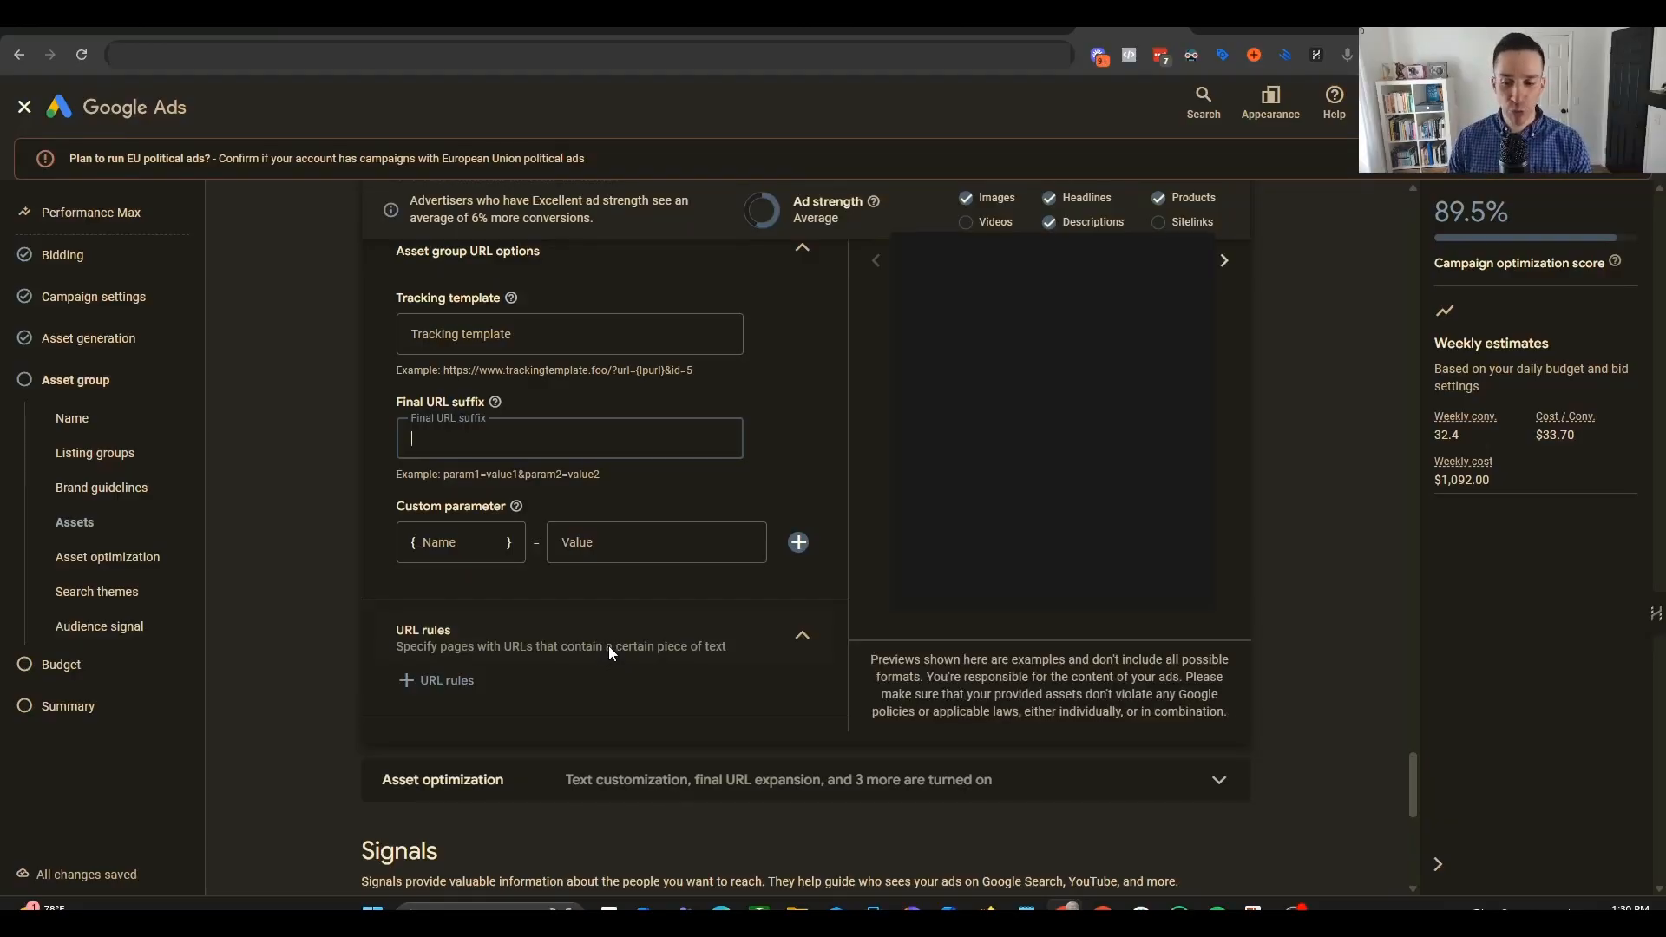
scroll(565, 625, up, 1)
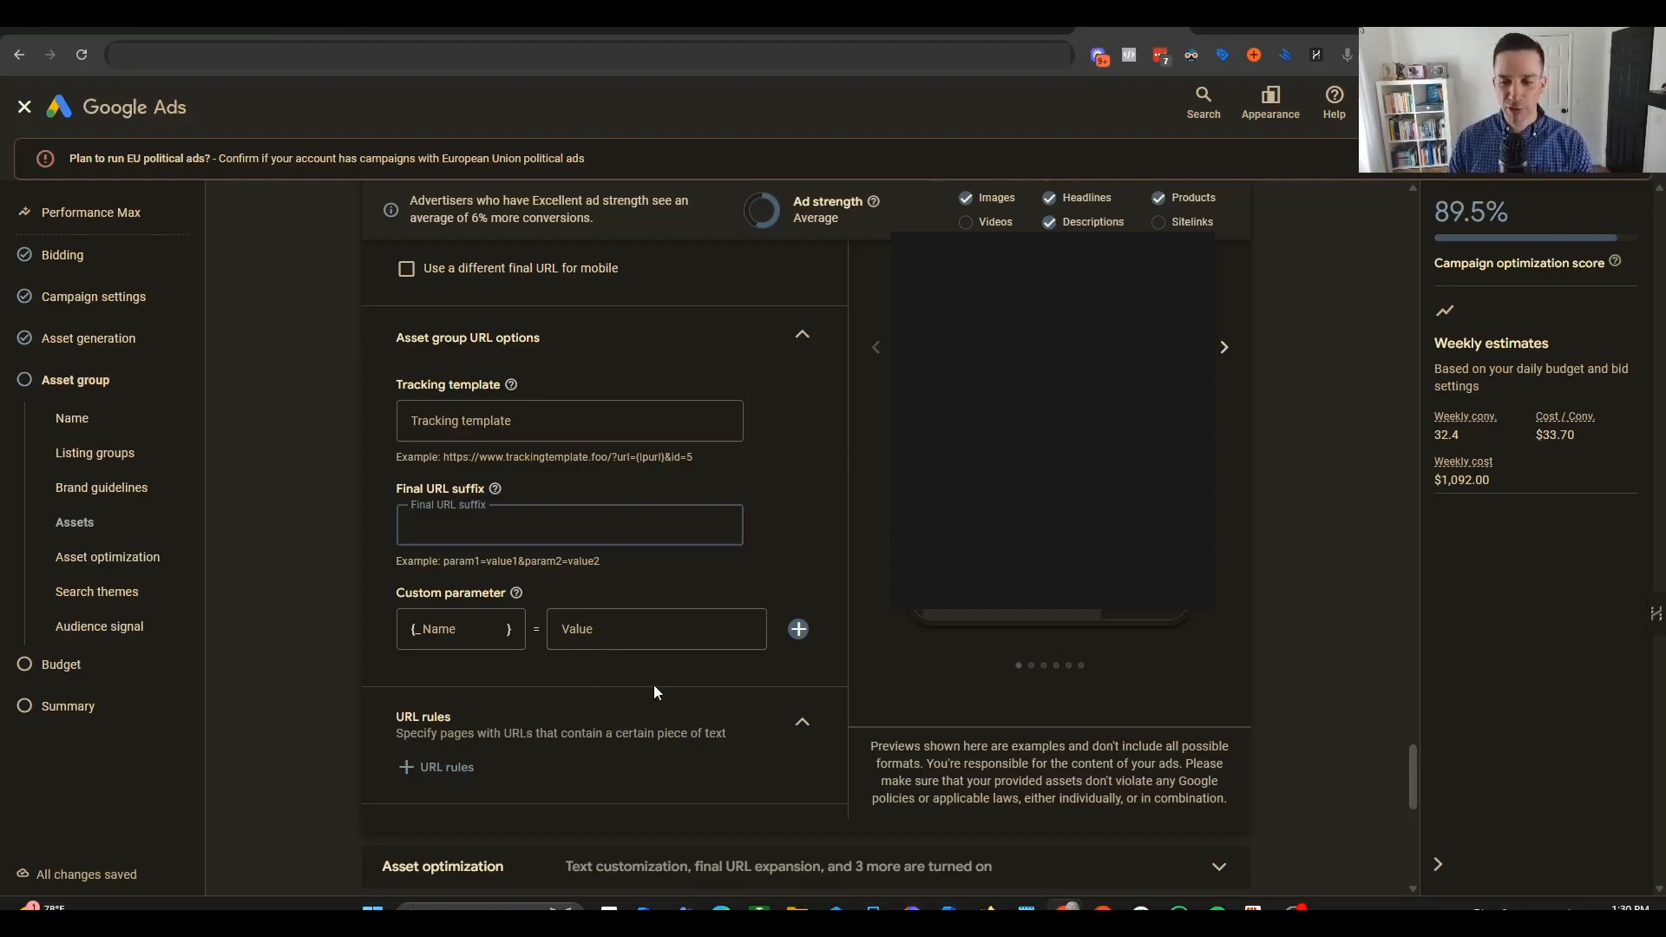
scroll(595, 562, down, 3)
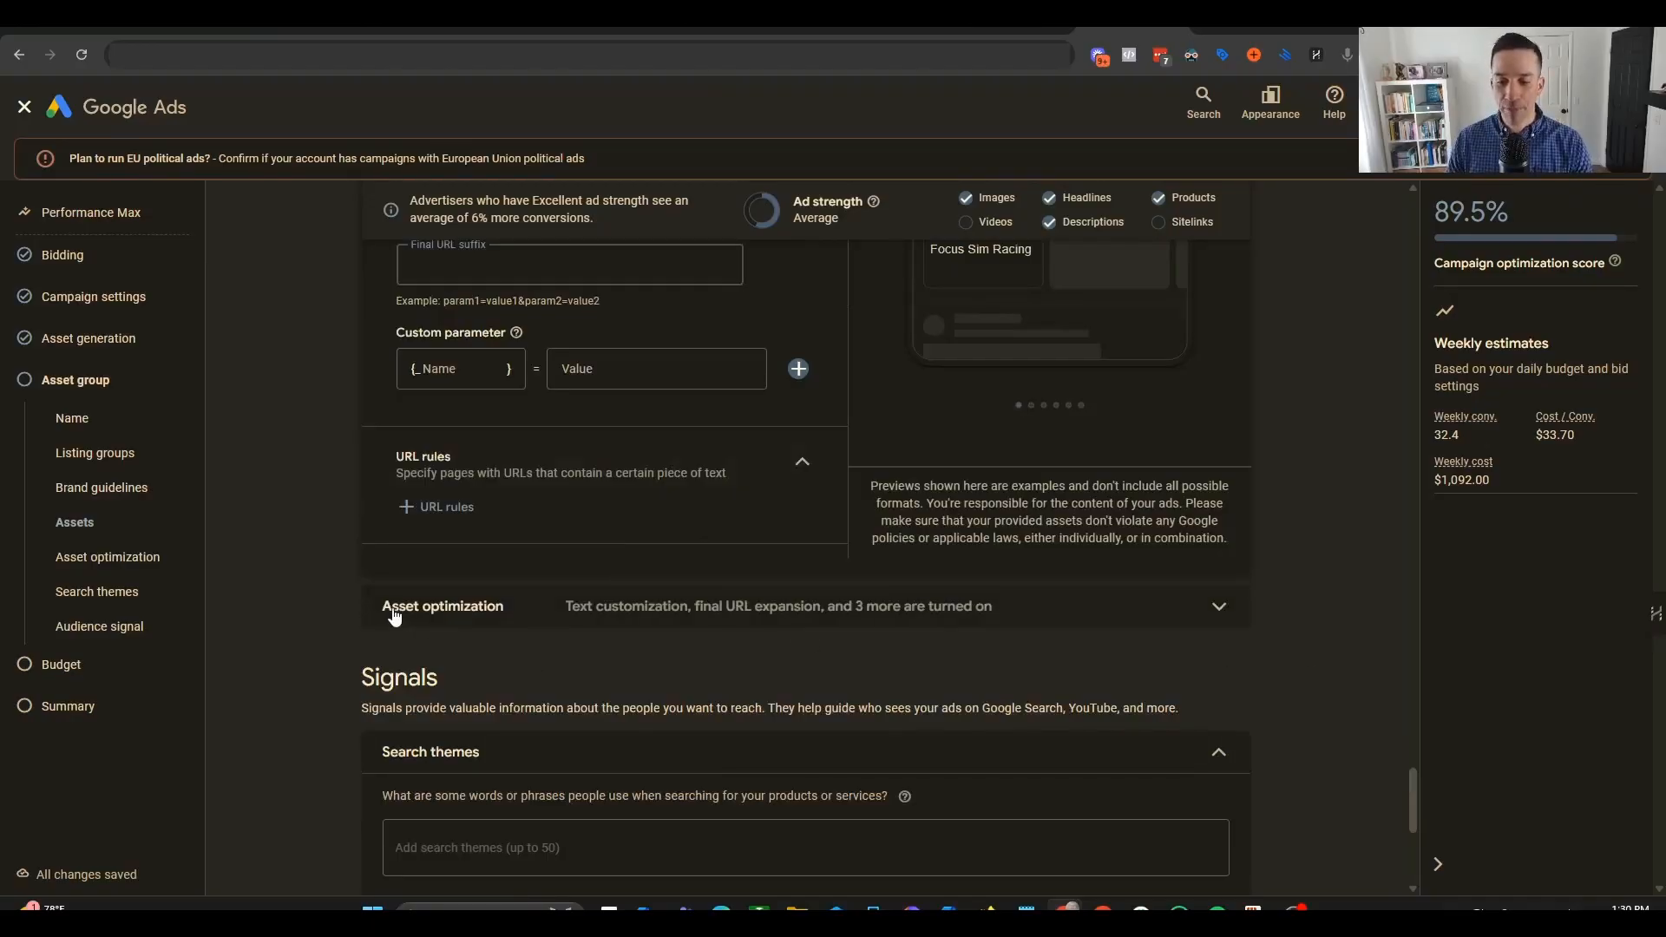
- Look back over the asset group's sitelinks, videos, images, headlines and final URL
click(1227, 622)
scroll(1142, 582, up, 15)
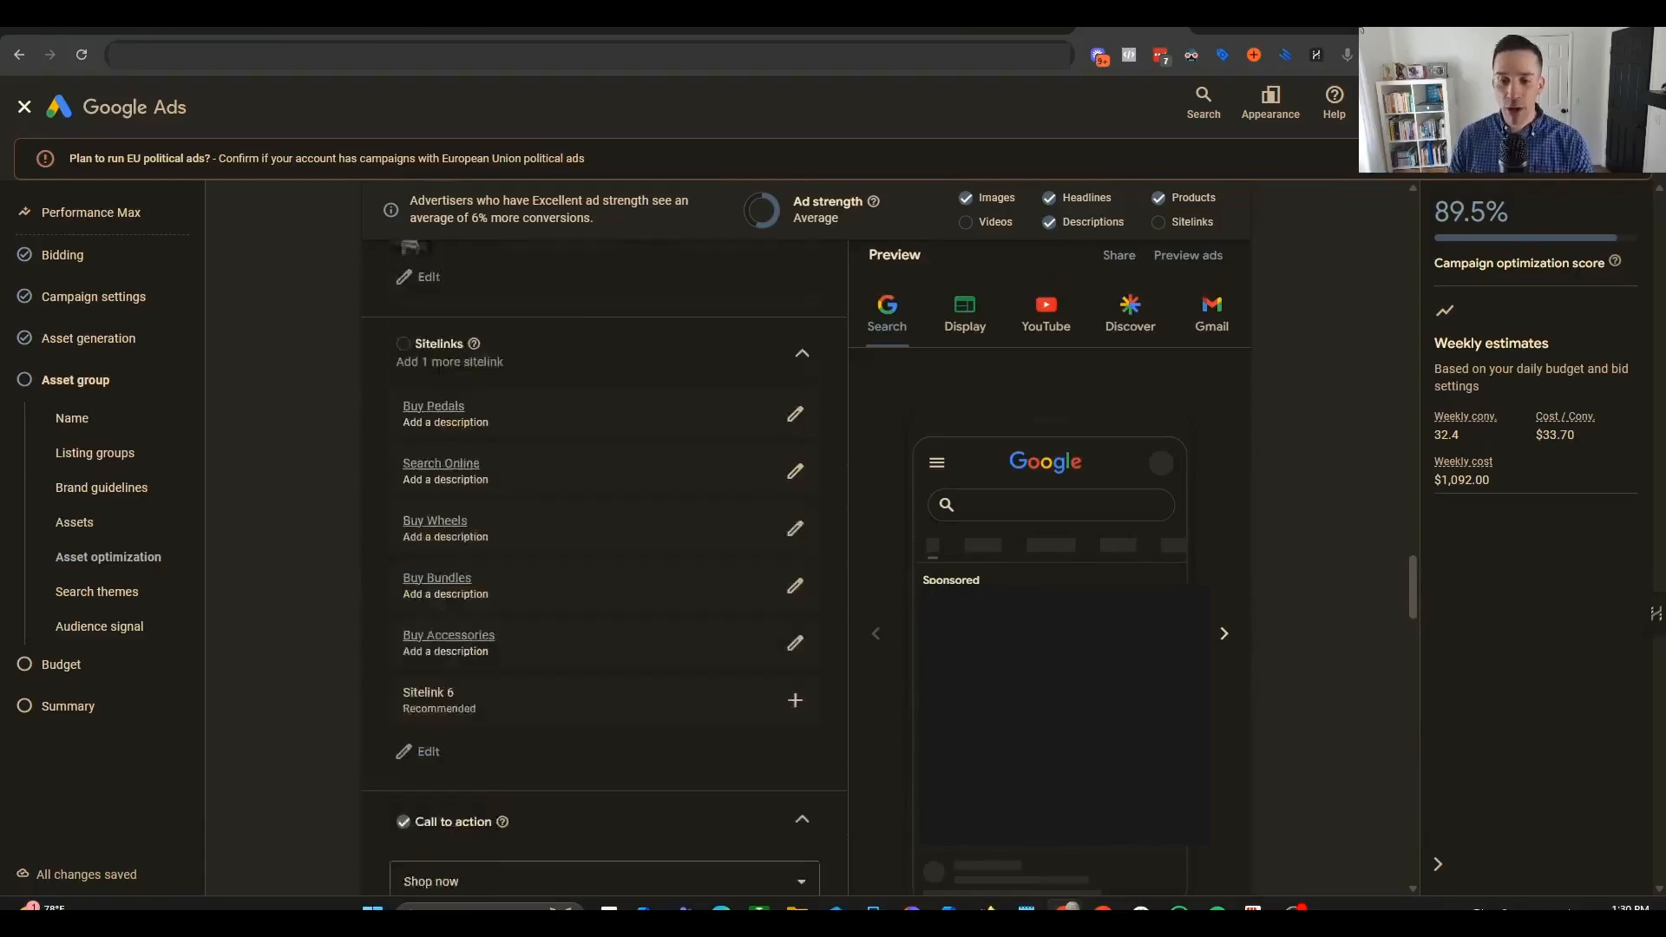
scroll(679, 727, up, 9)
scroll(625, 726, down, 5)
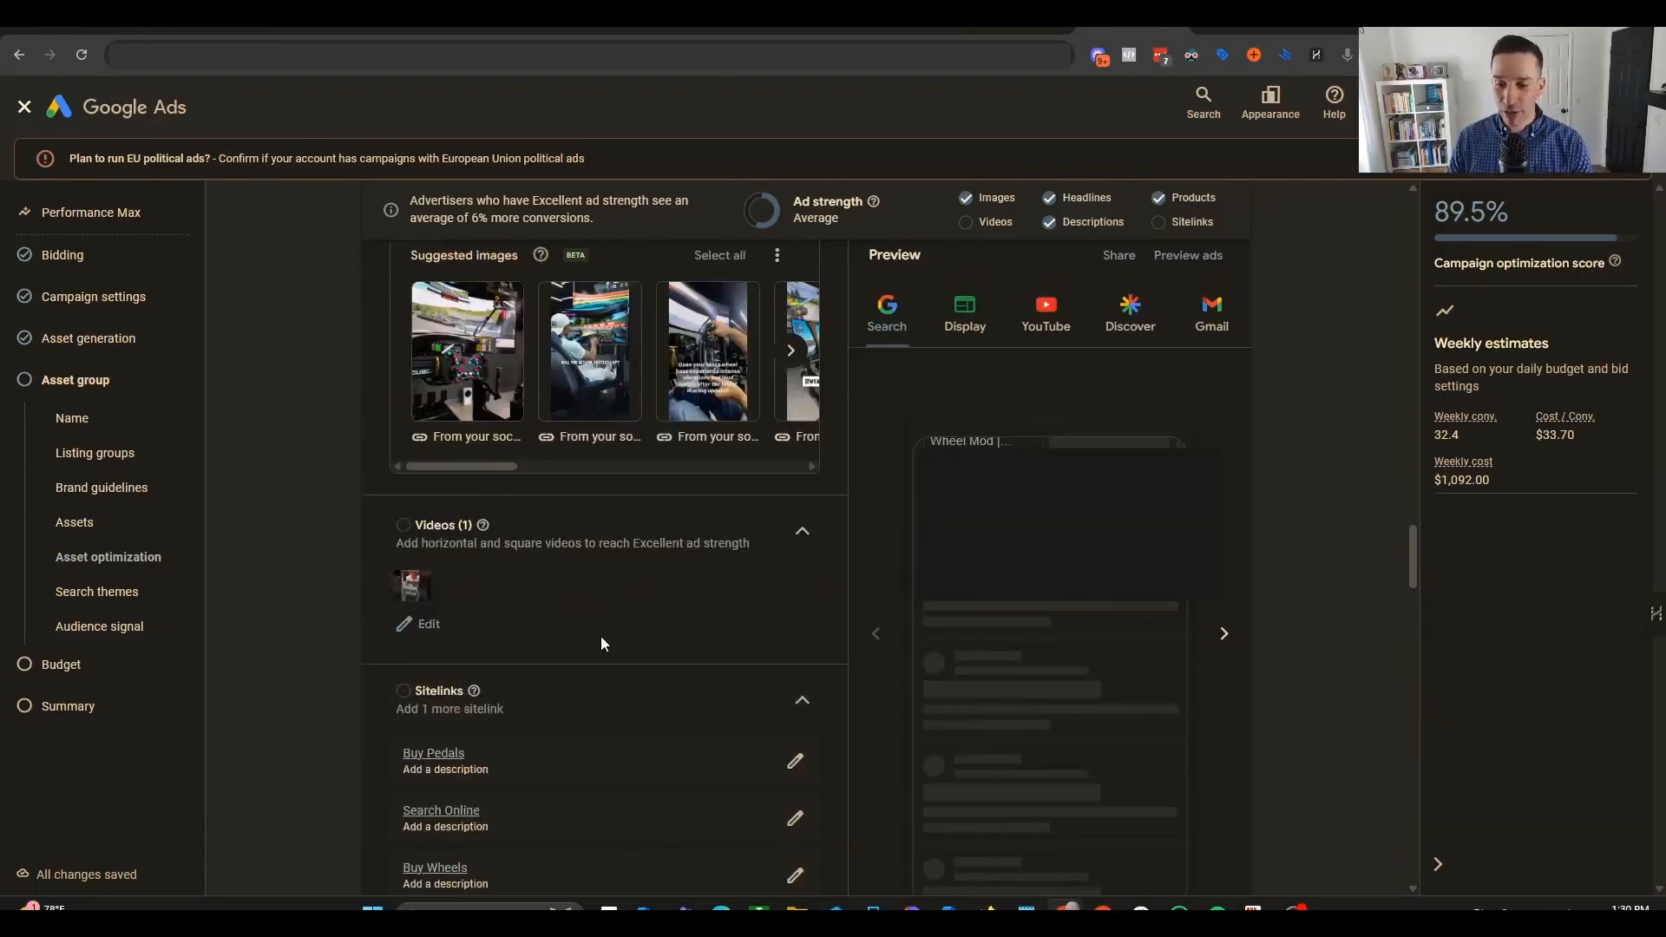
scroll(521, 720, up, 3)
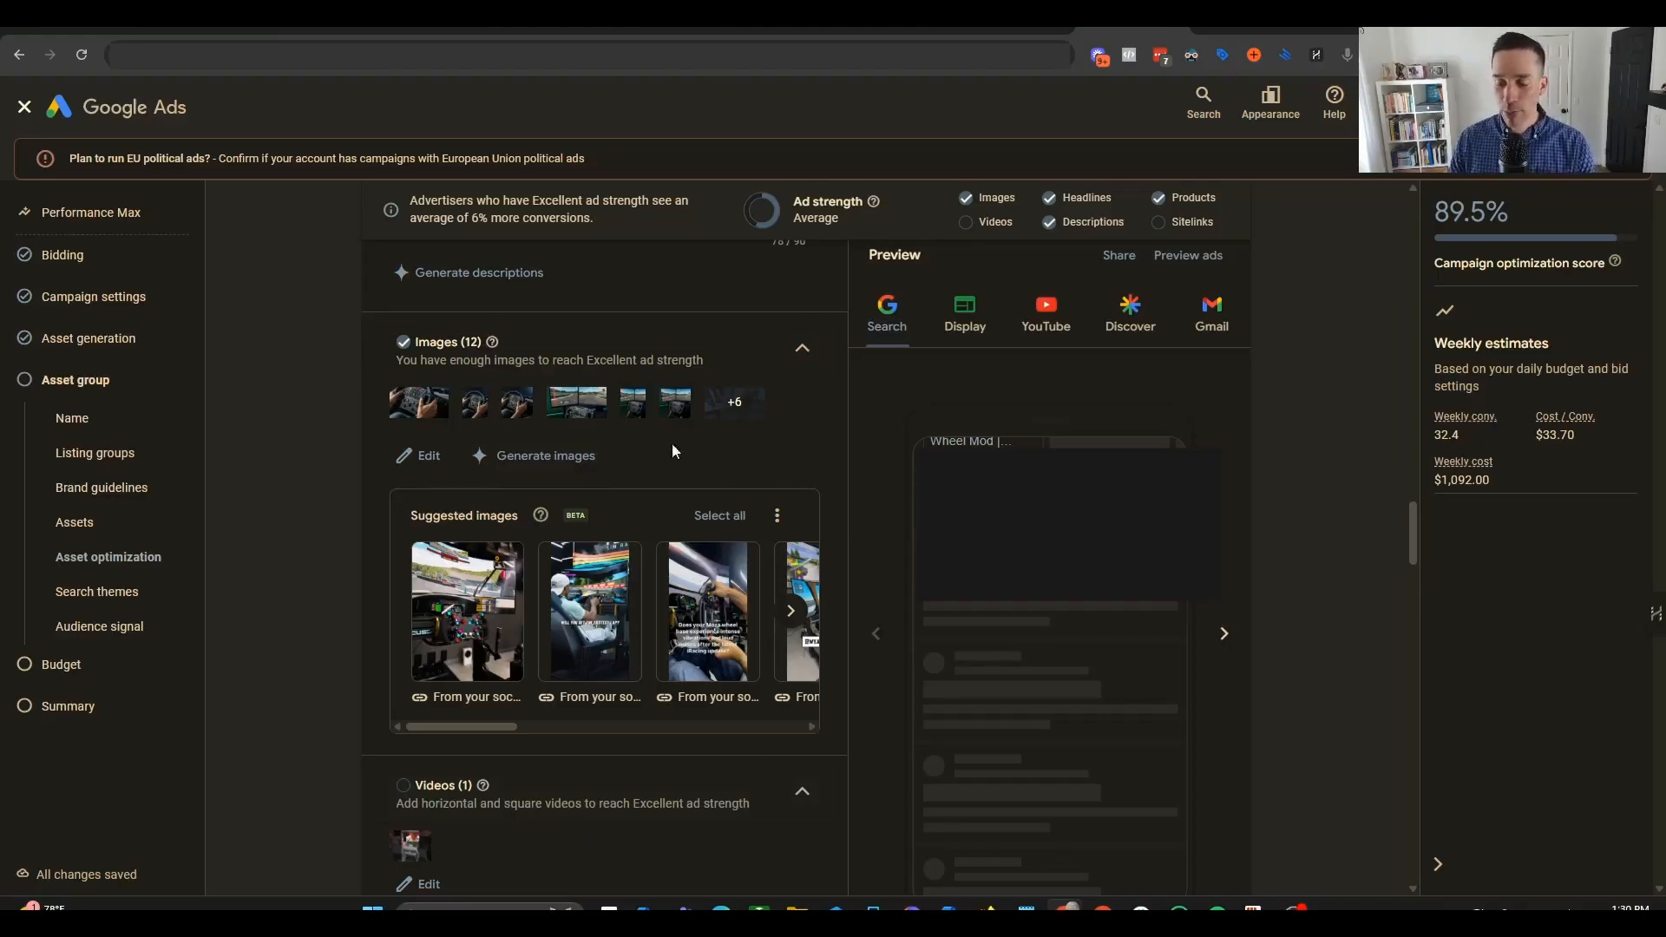
scroll(737, 599, down, 10)
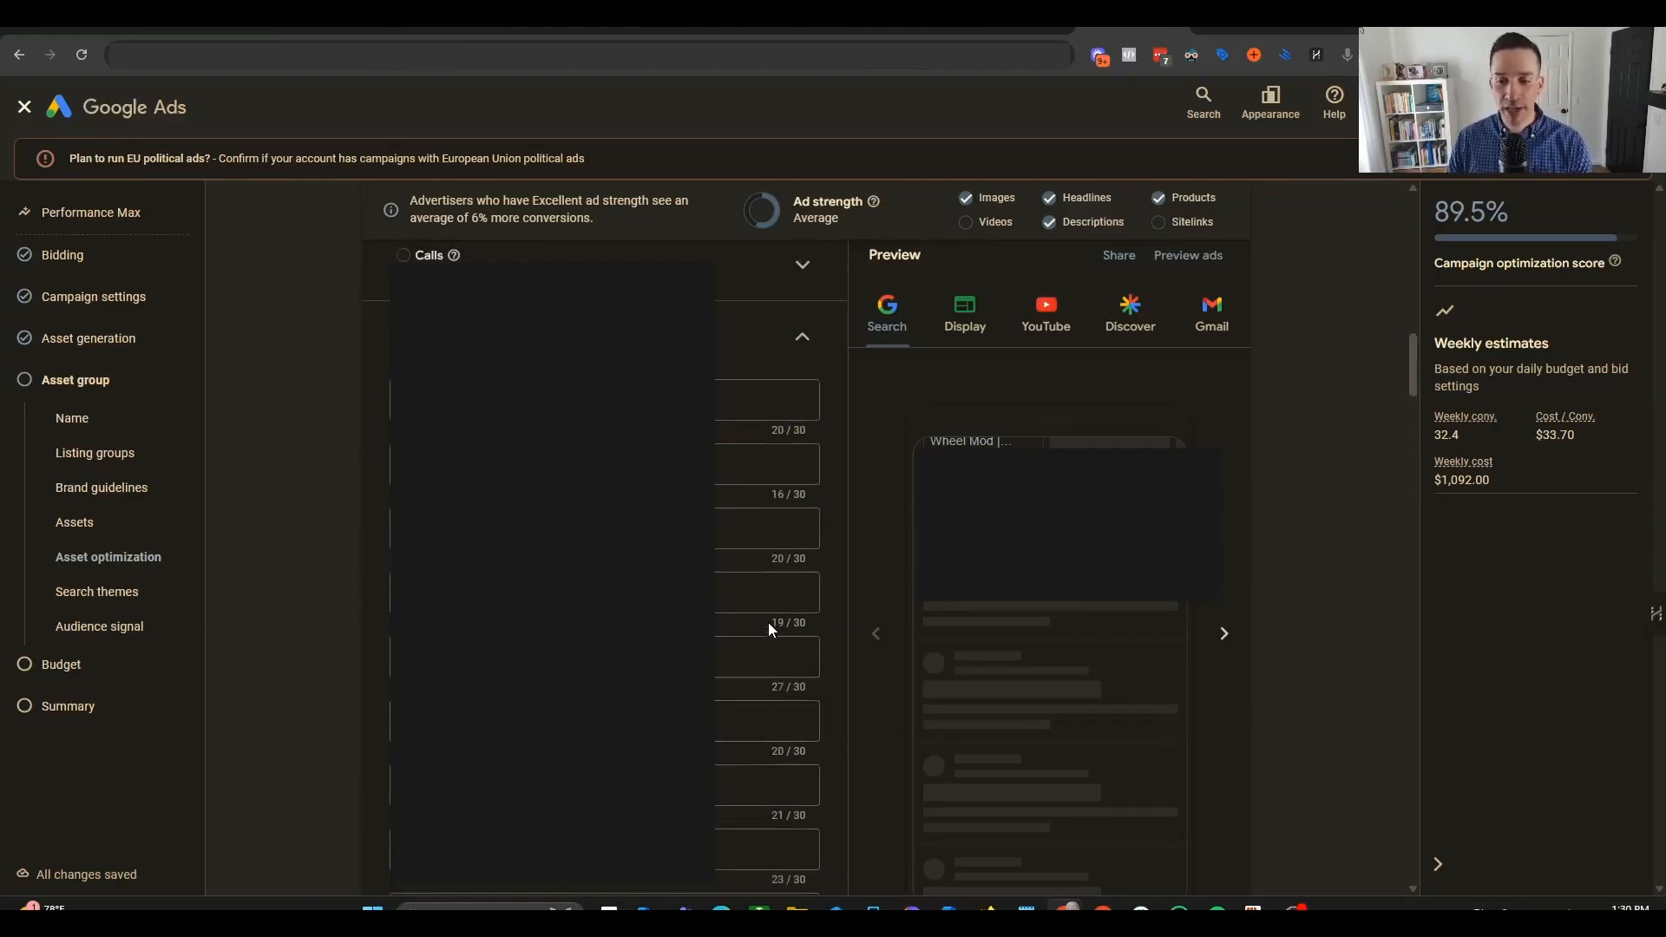
scroll(772, 622, up, 5)
scroll(788, 629, up, 6)
scroll(791, 646, down, 6)
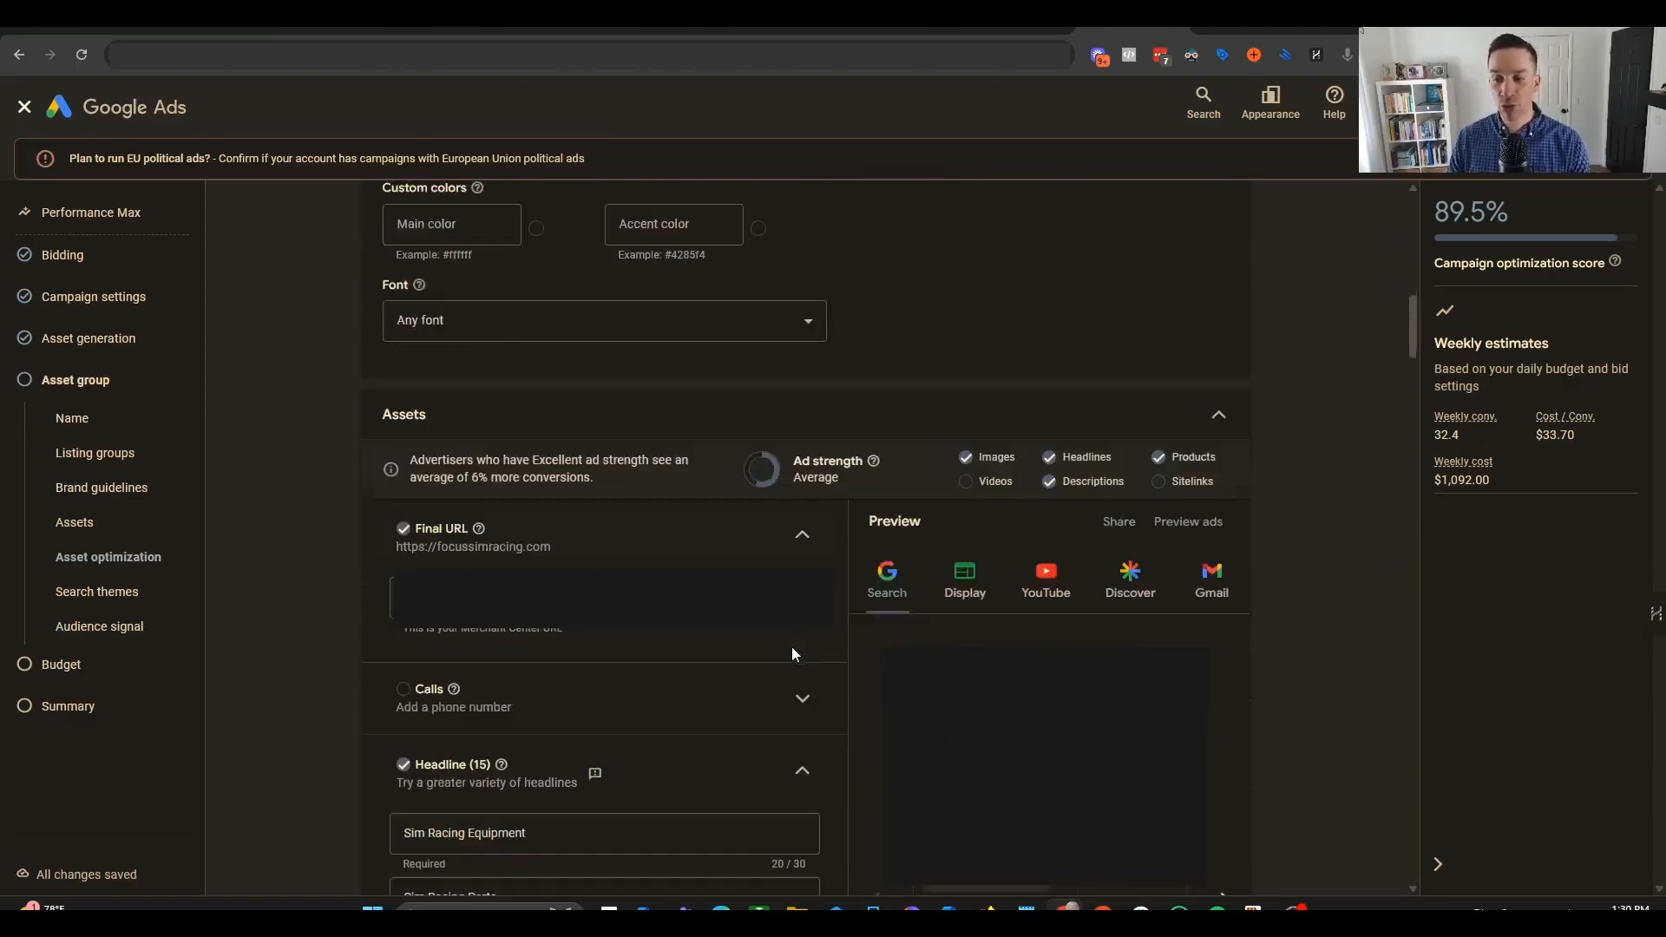
scroll(791, 653, down, 2)
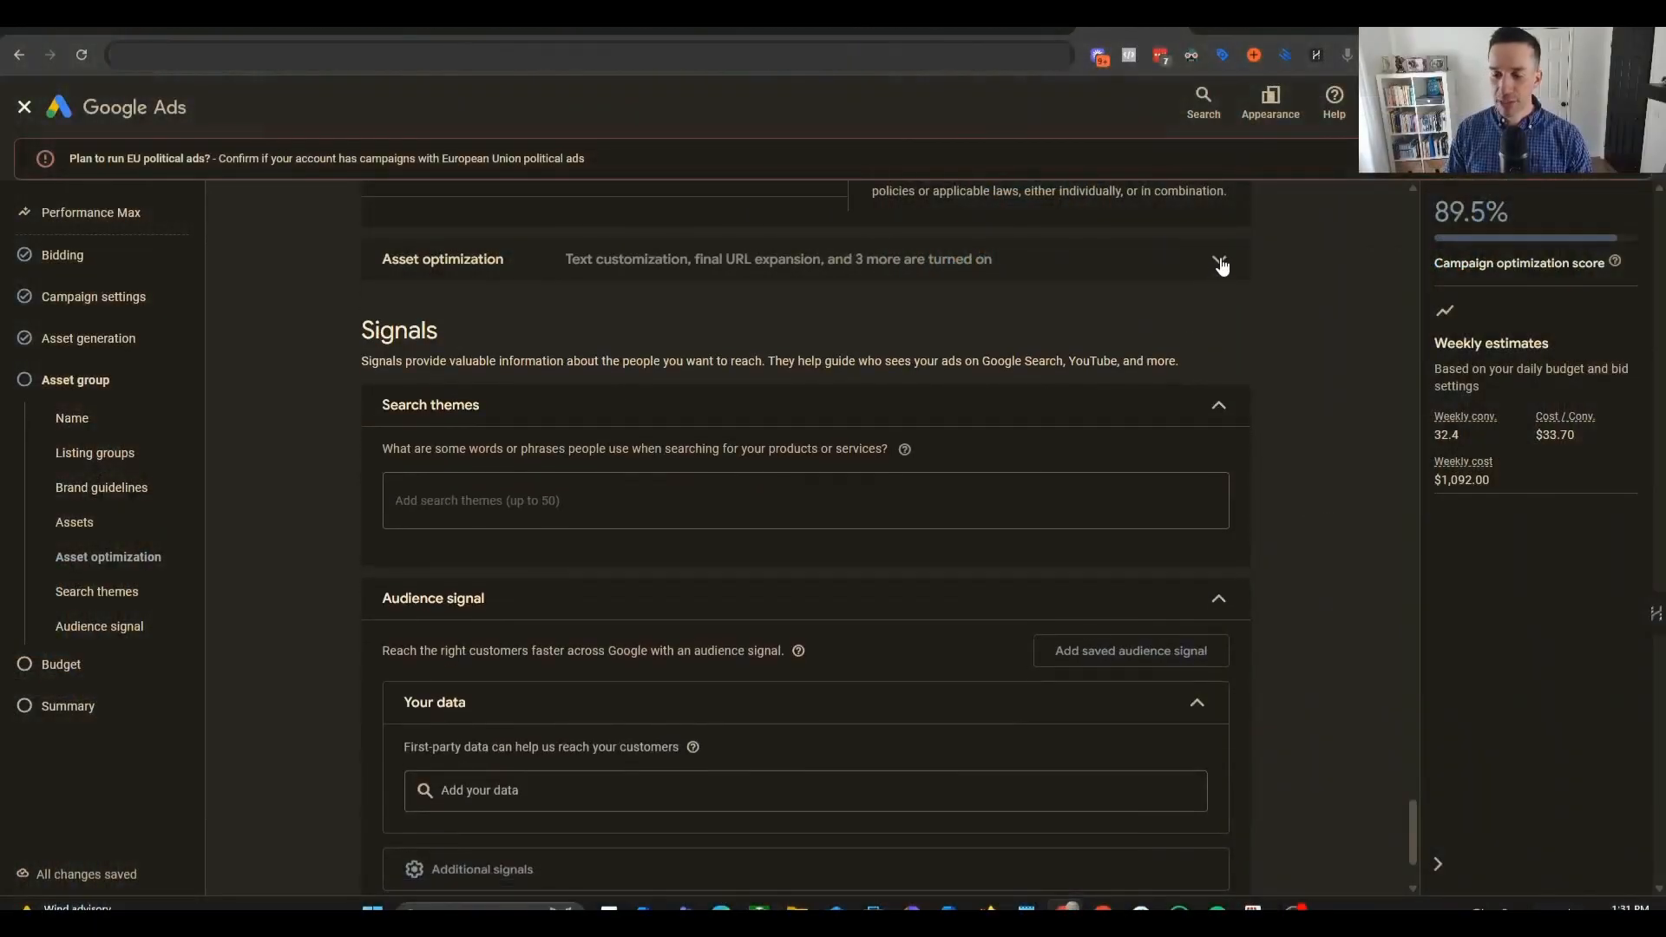
- Turn off text customization, along with final URL expansion, in the asset optimization settings
click(1218, 261)
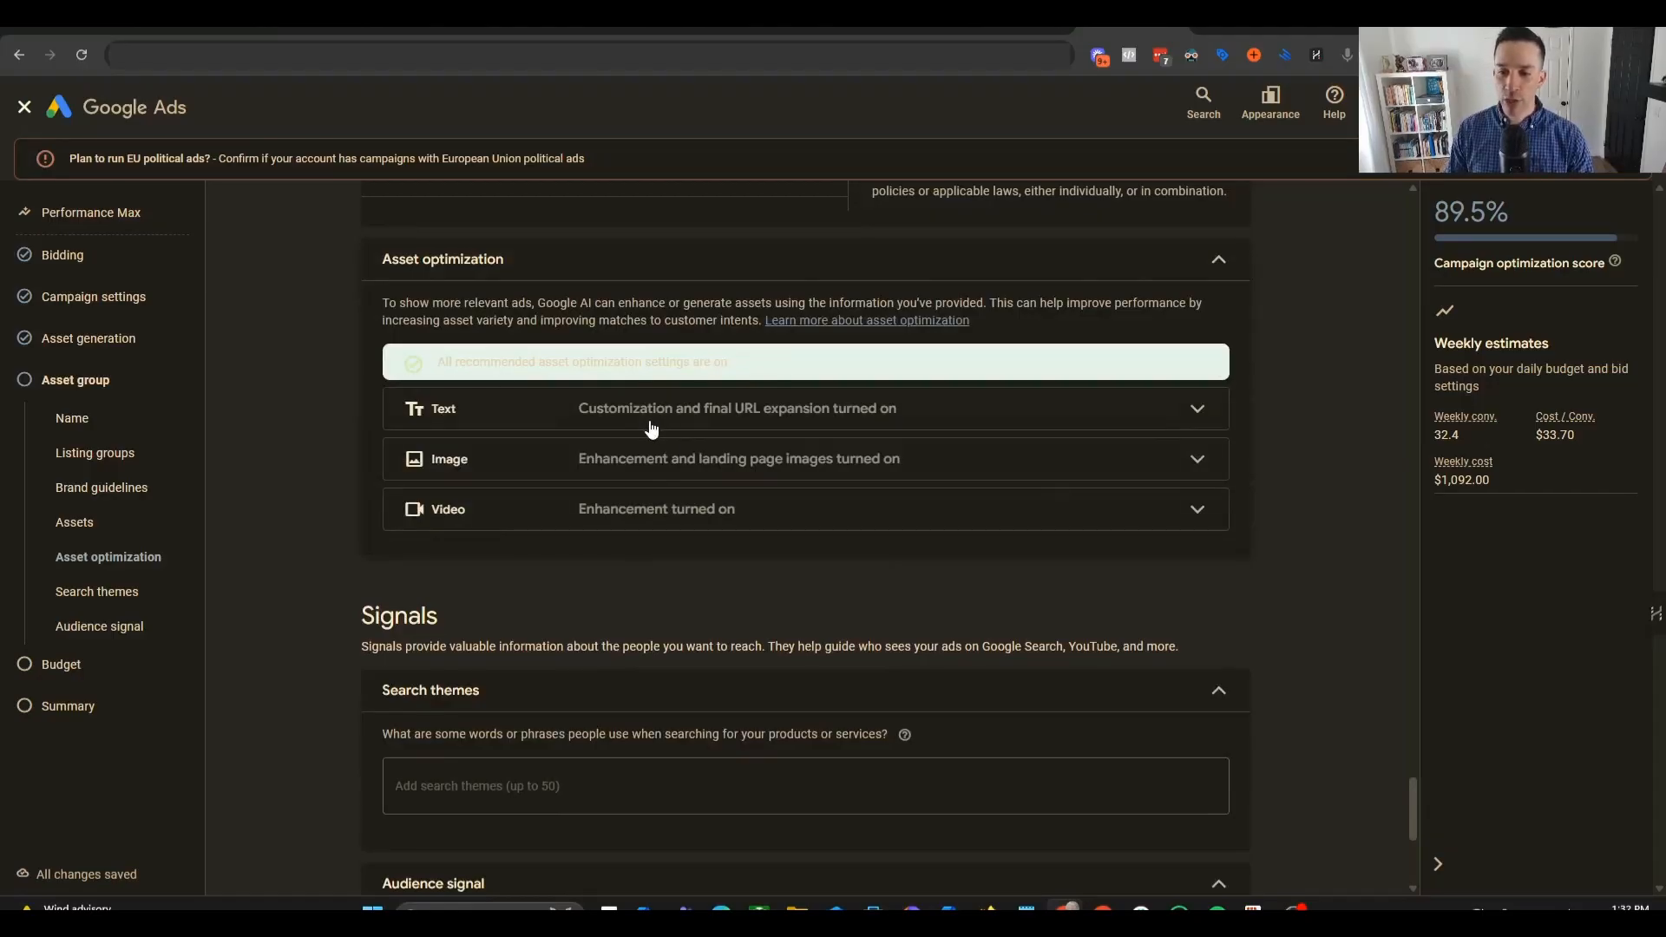
click(1015, 423)
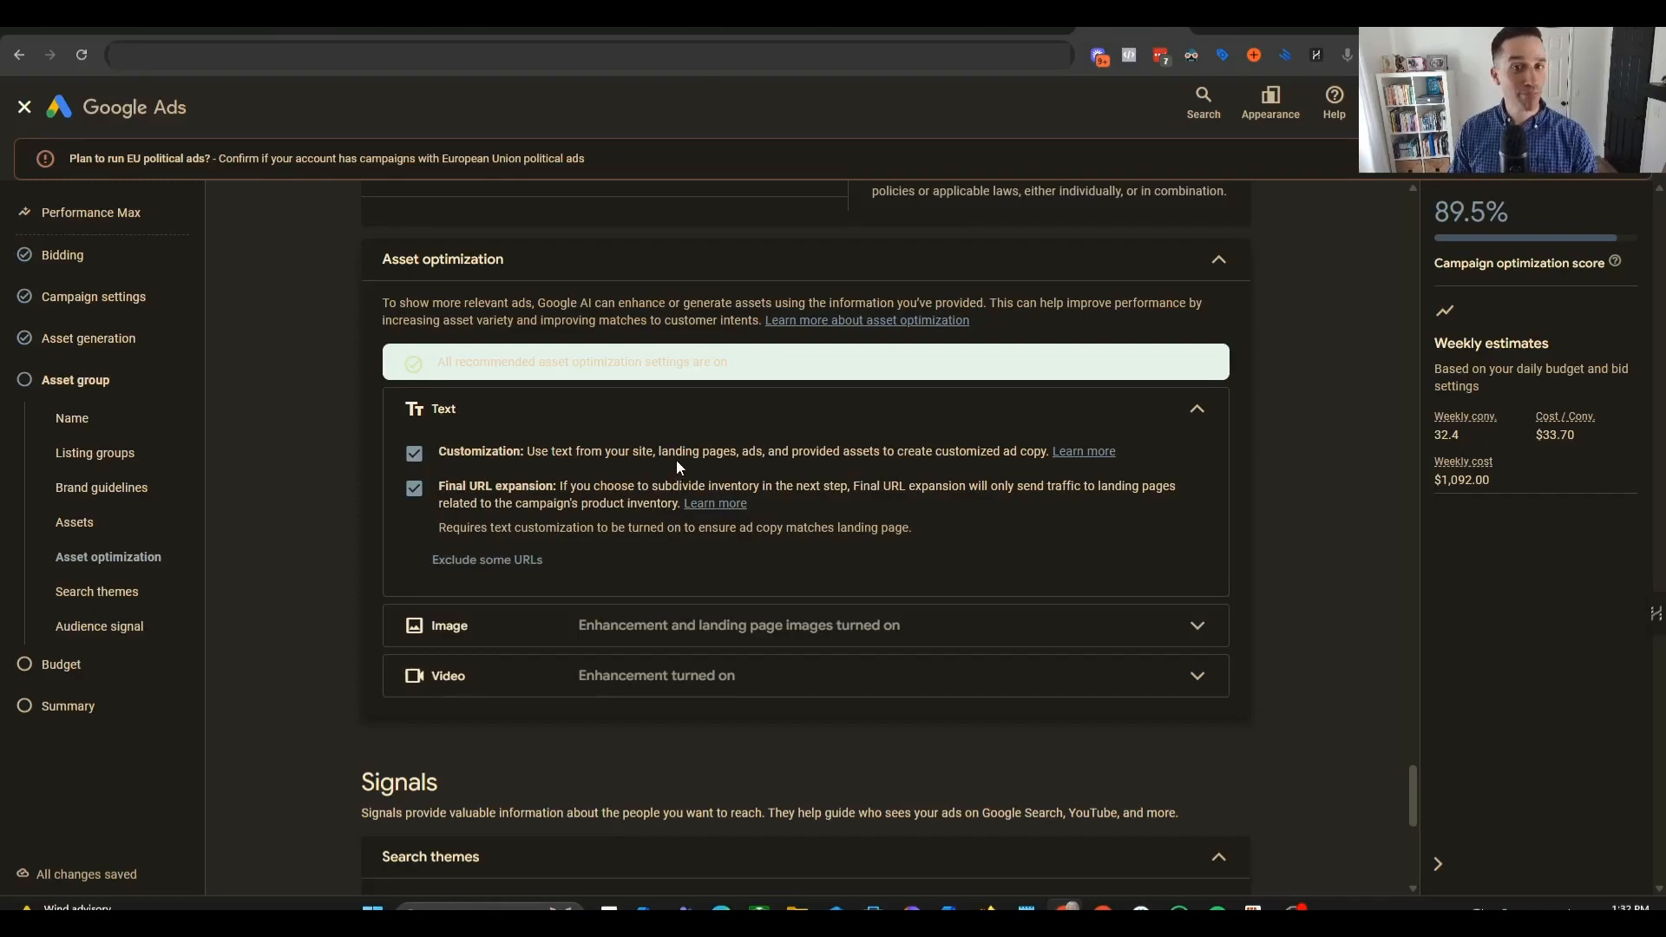
right_click(699, 426)
click(1265, 491)
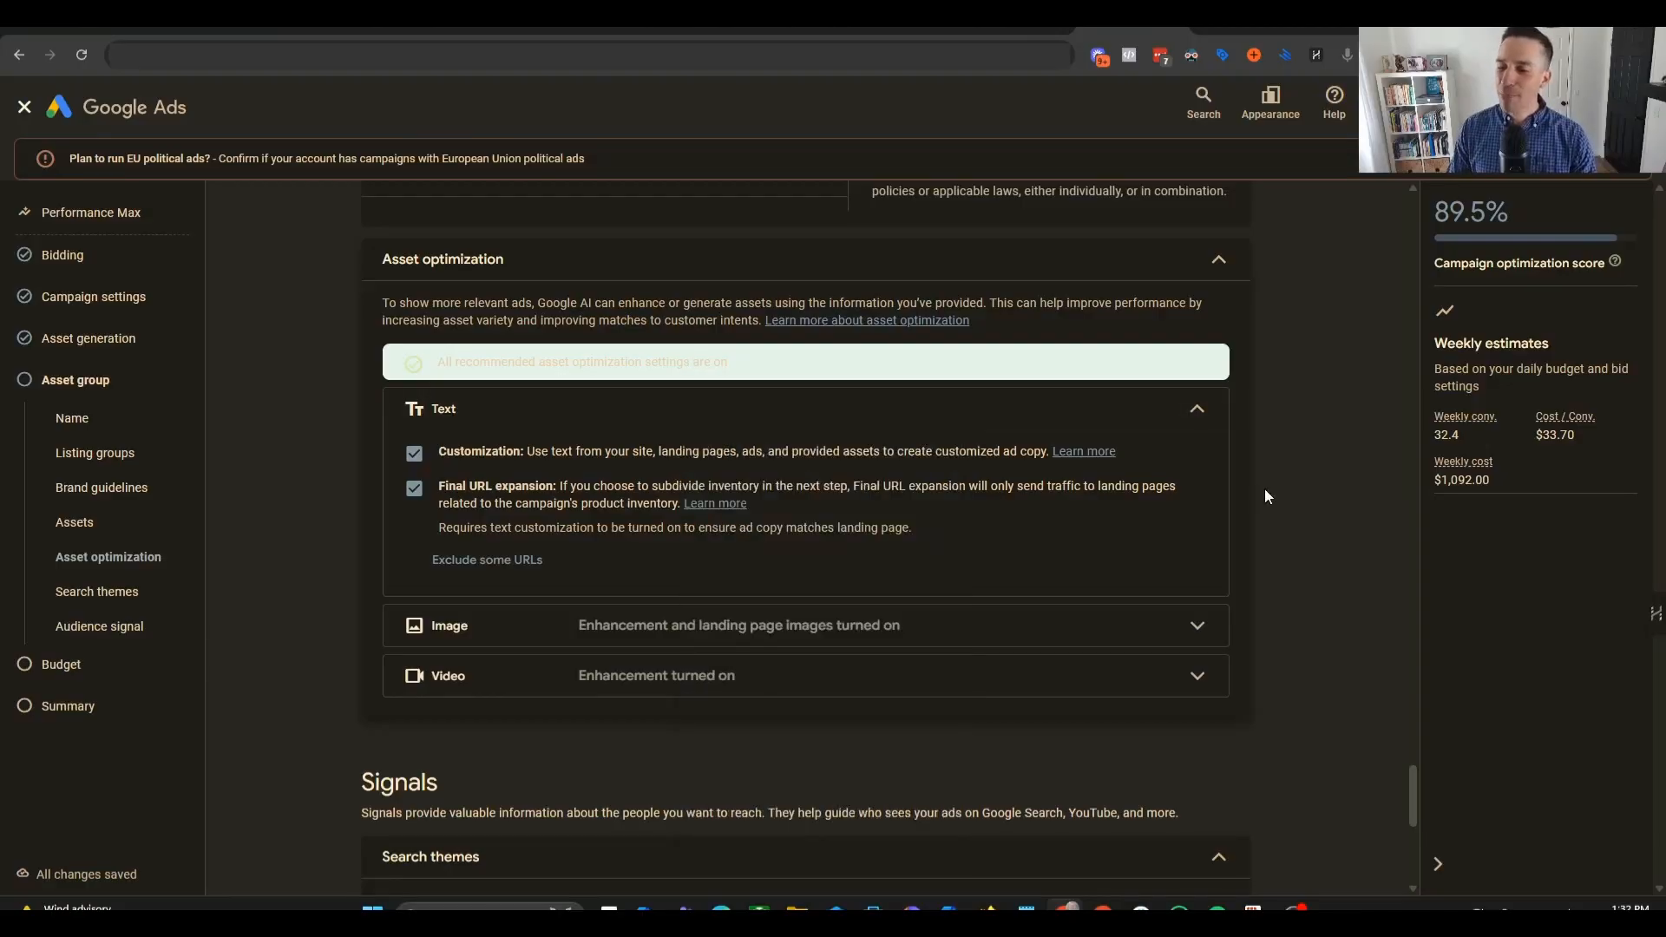
right_click(1255, 486)
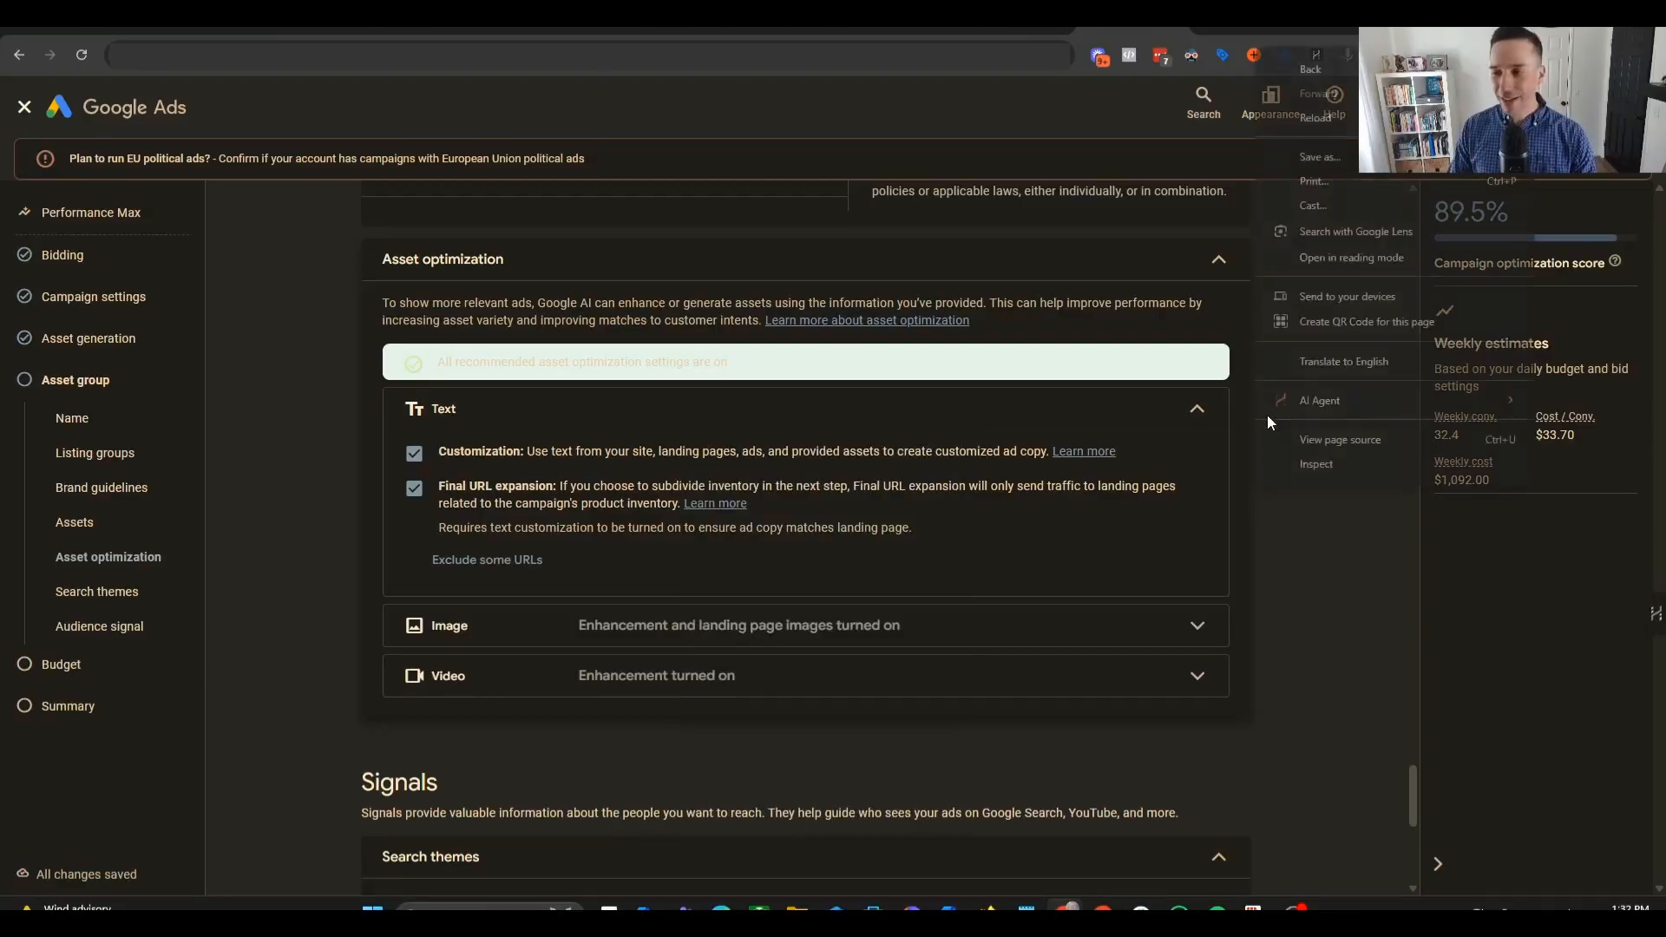
click(276, 383)
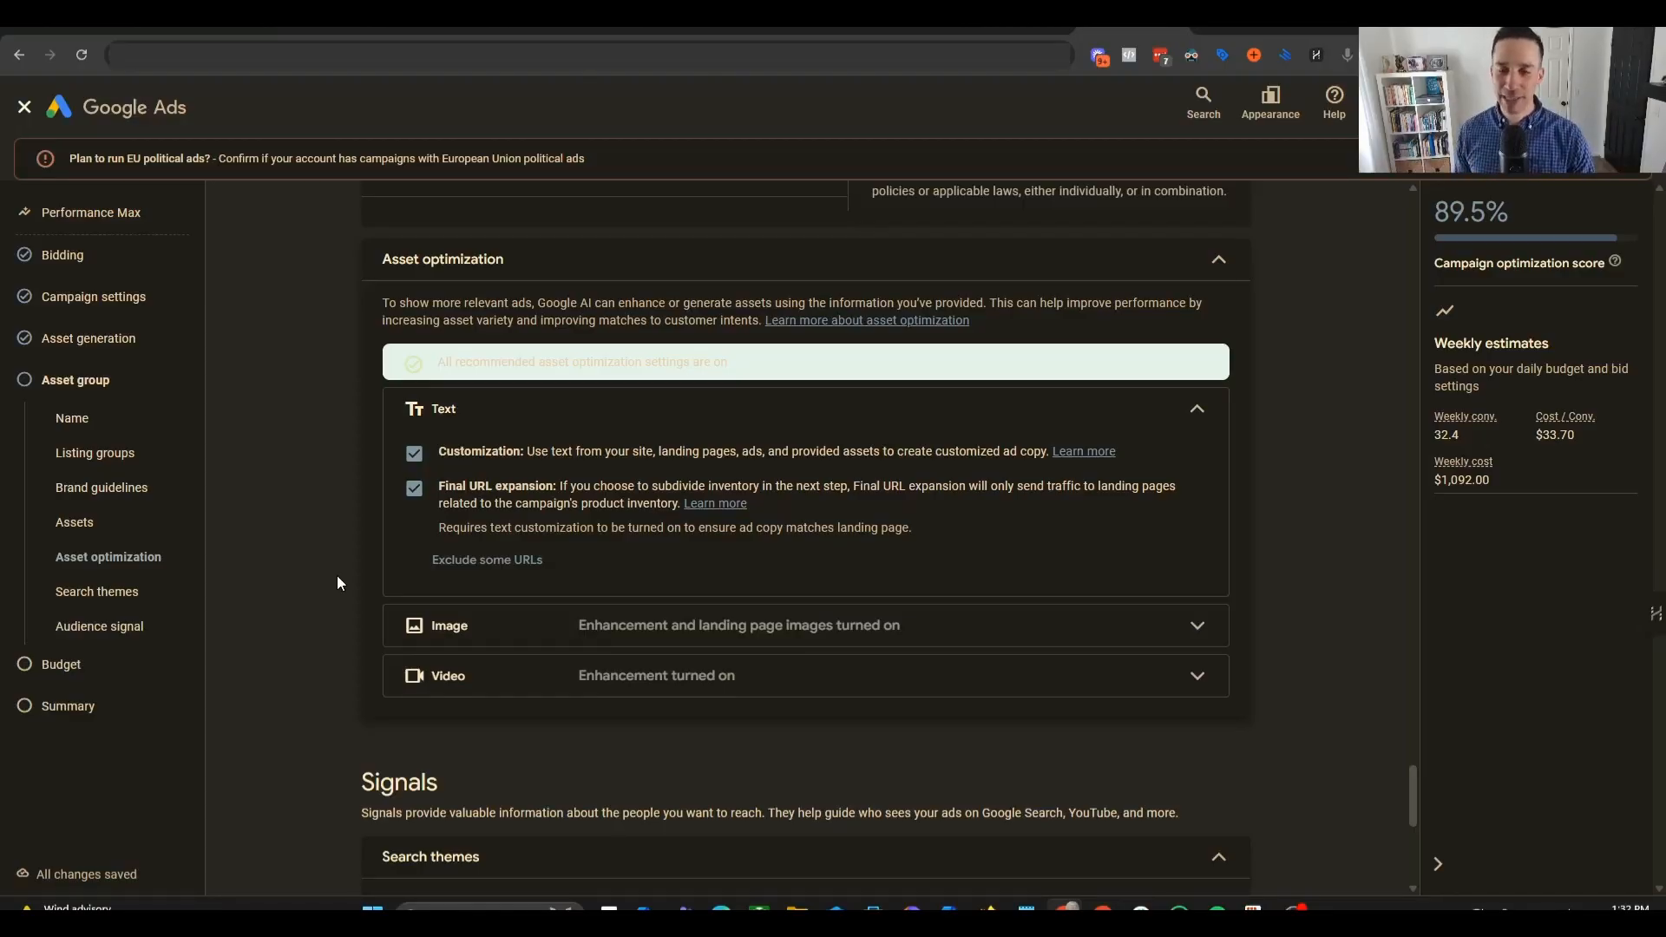
click(415, 458)
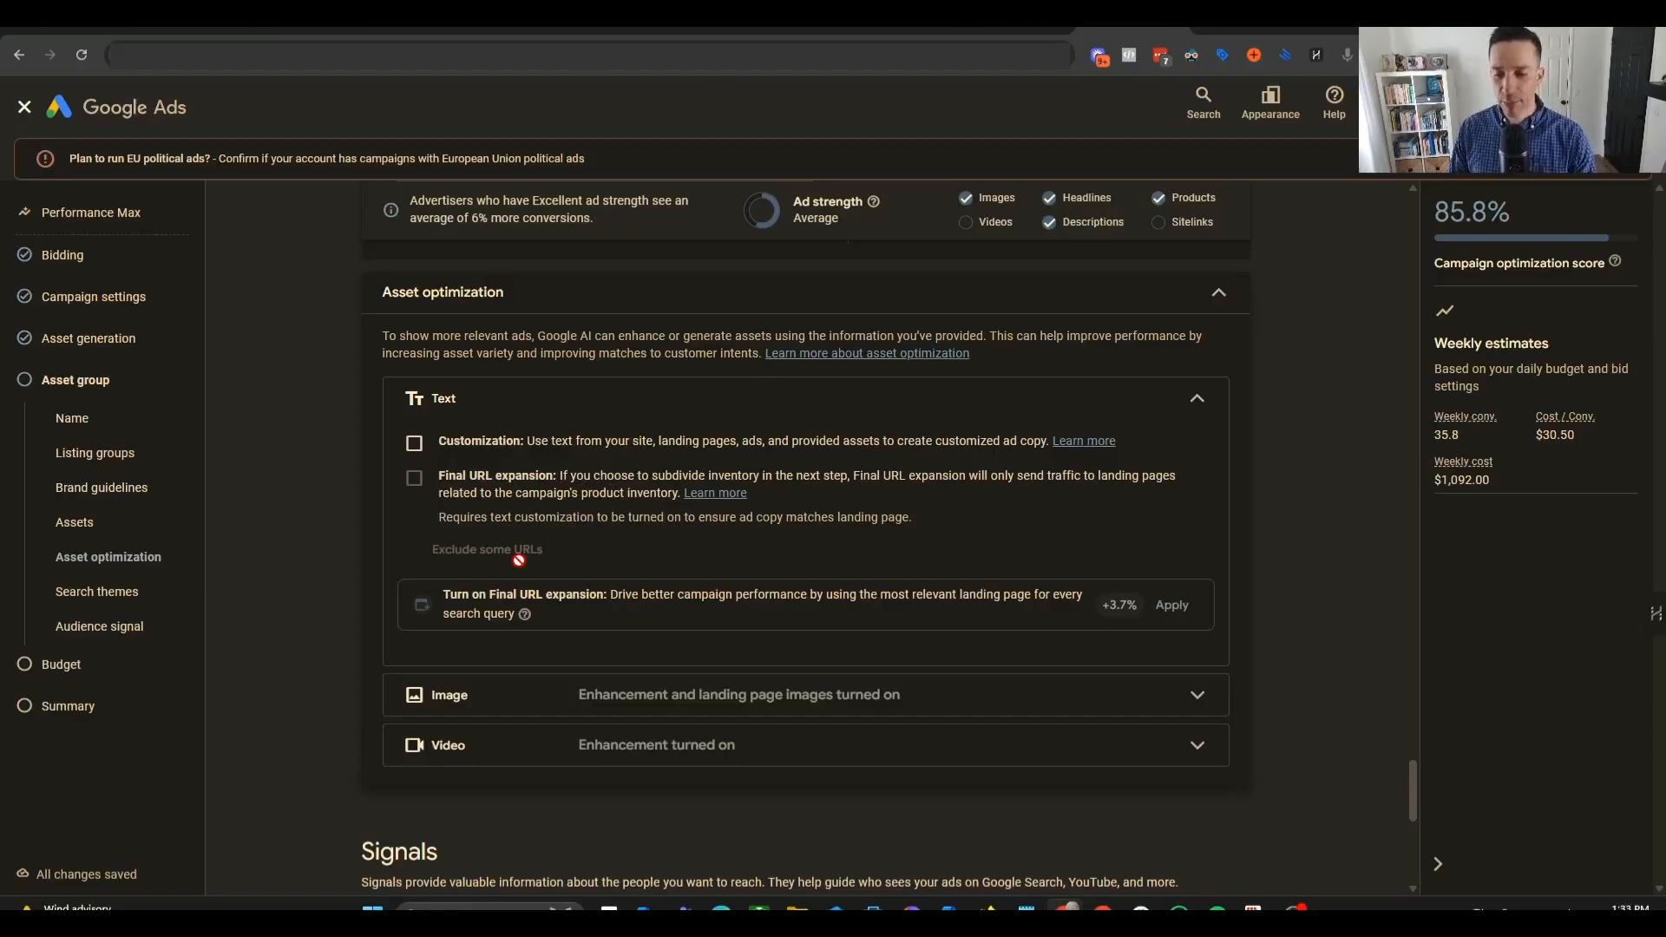
- Examine the image enhancement and landing page images settings, and compare them with the images already in the asset group
scroll(524, 555, down, 1)
click(1113, 616)
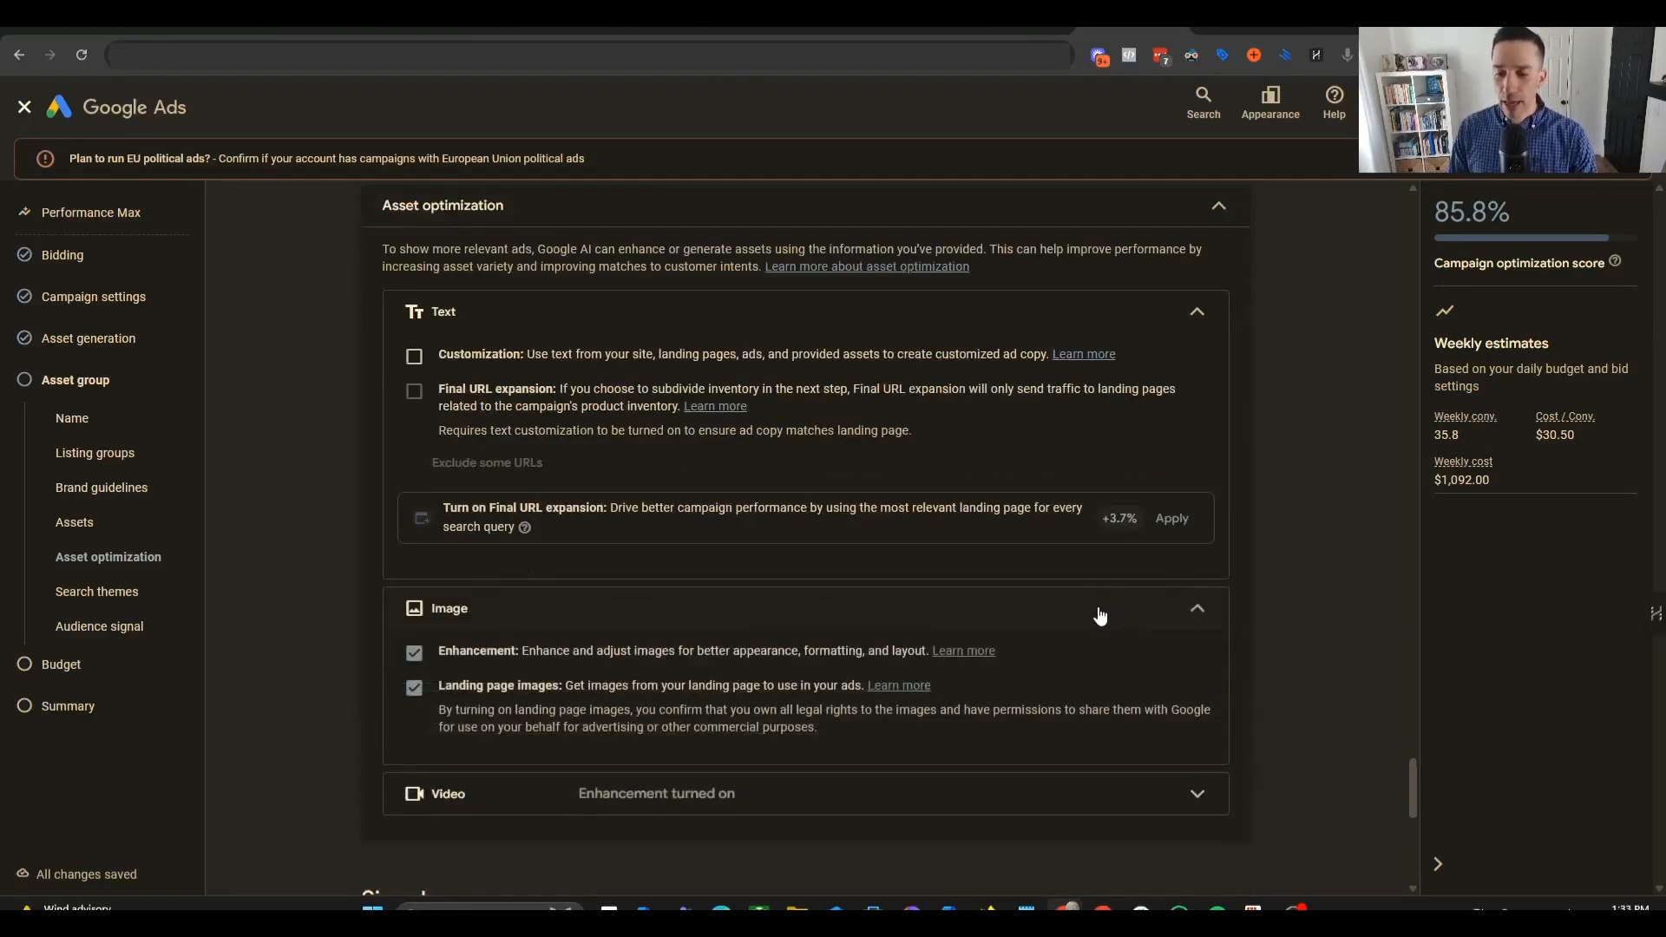
scroll(1085, 620, down, 2)
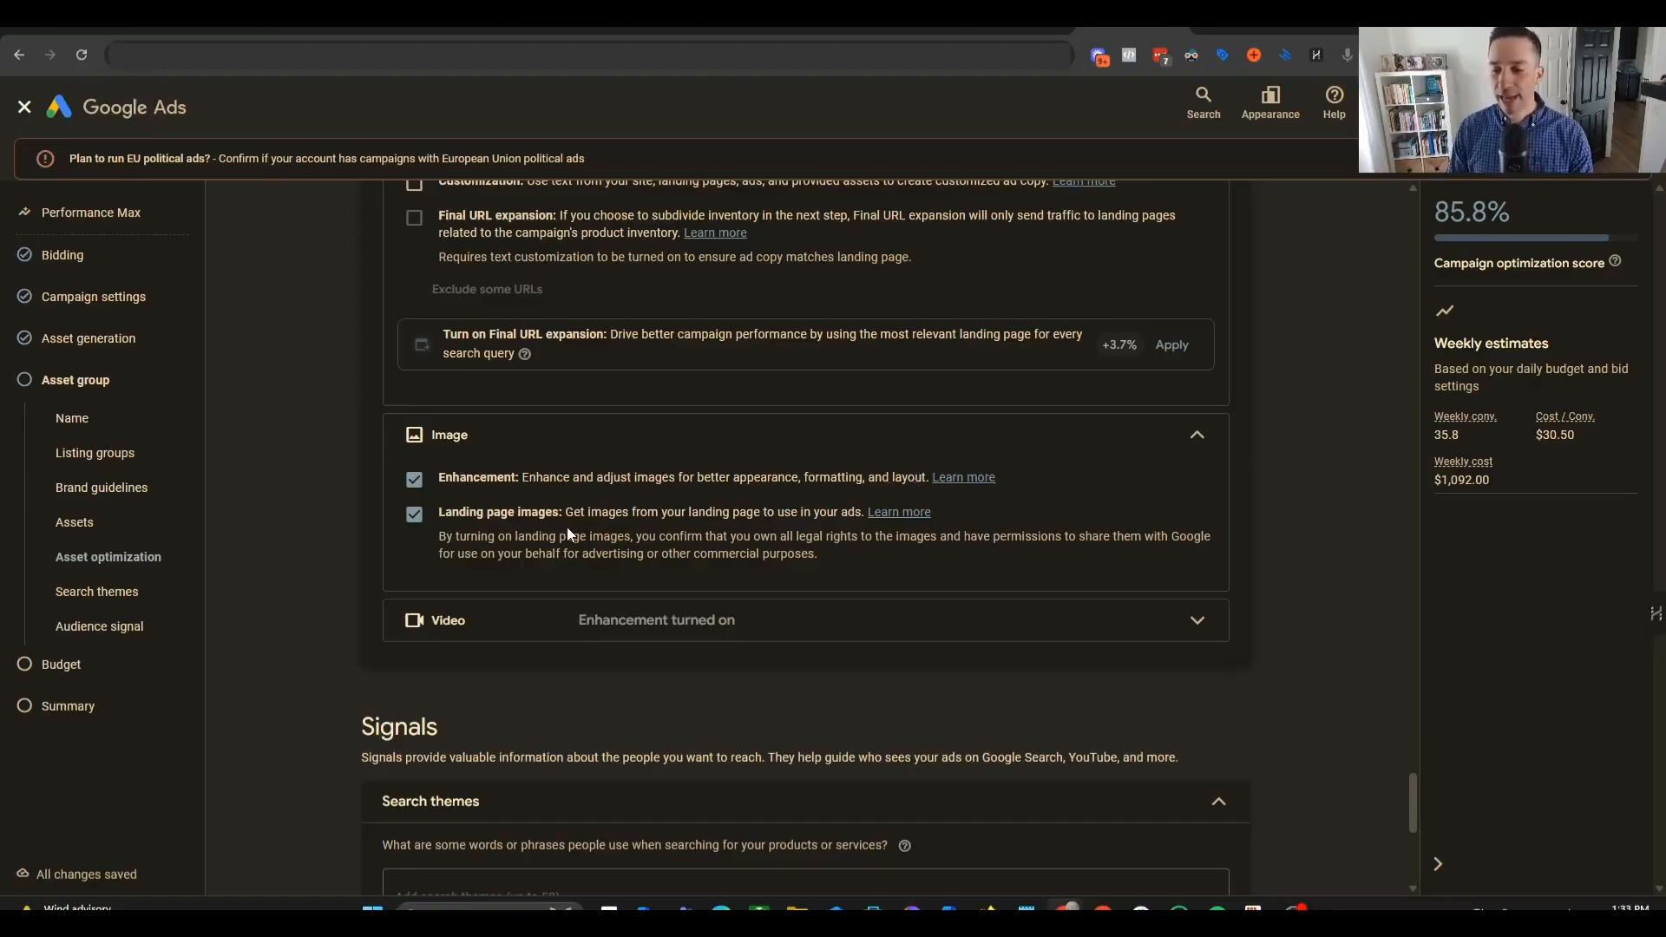
drag(567, 514, 859, 508)
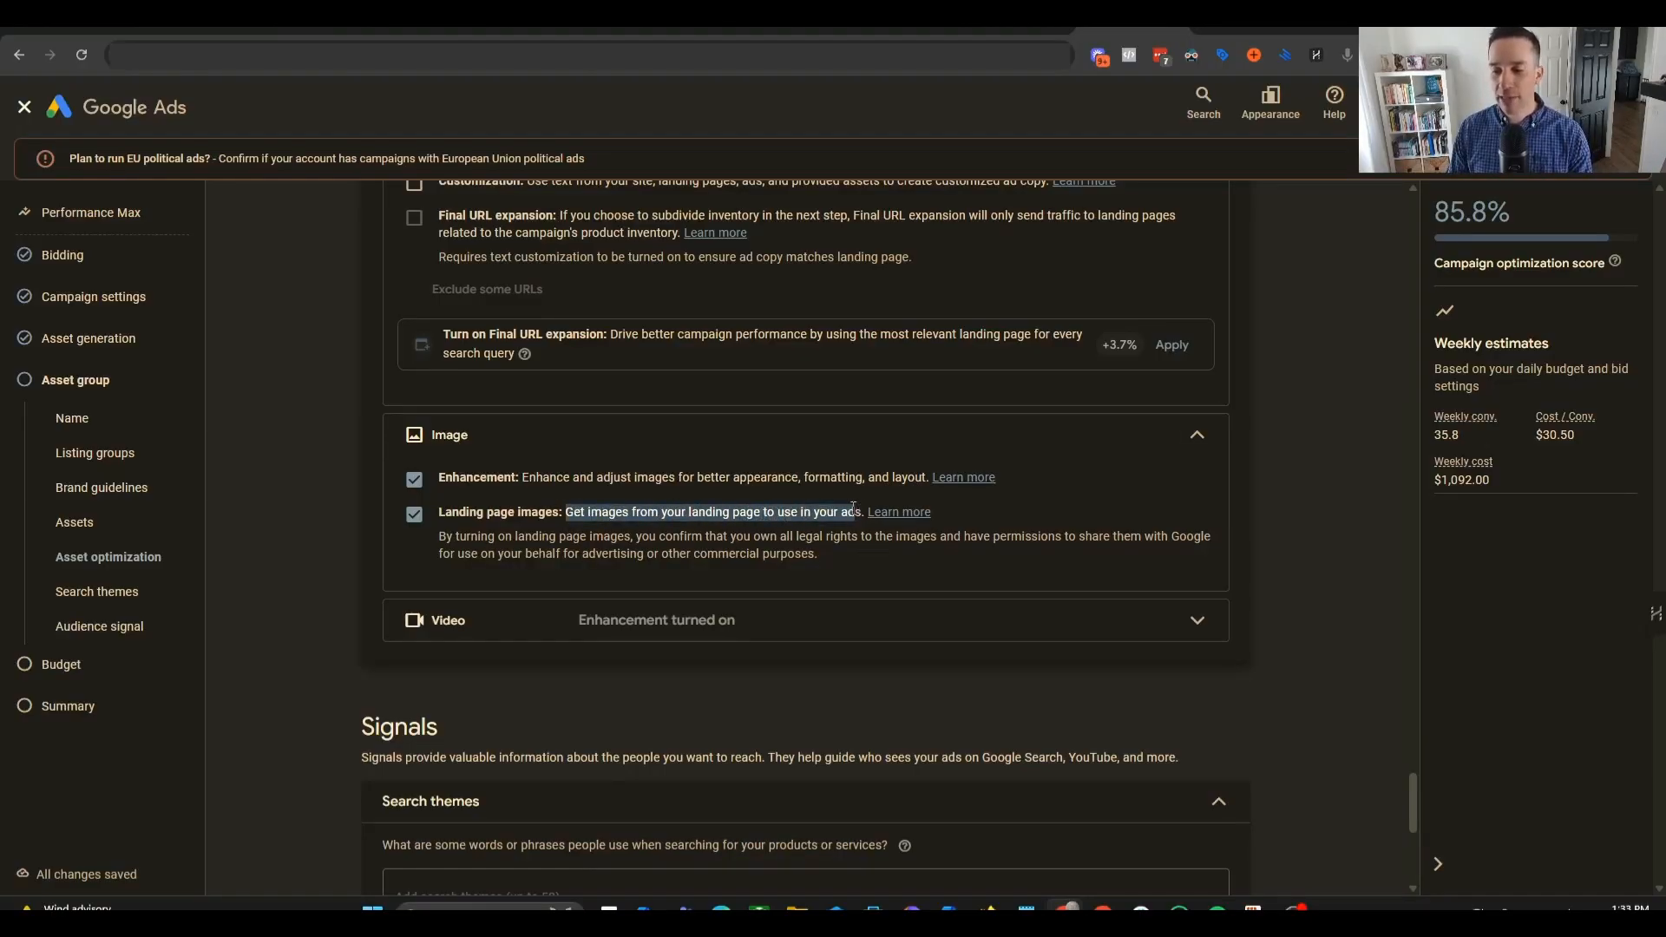
click(829, 519)
scroll(829, 525, up, 15)
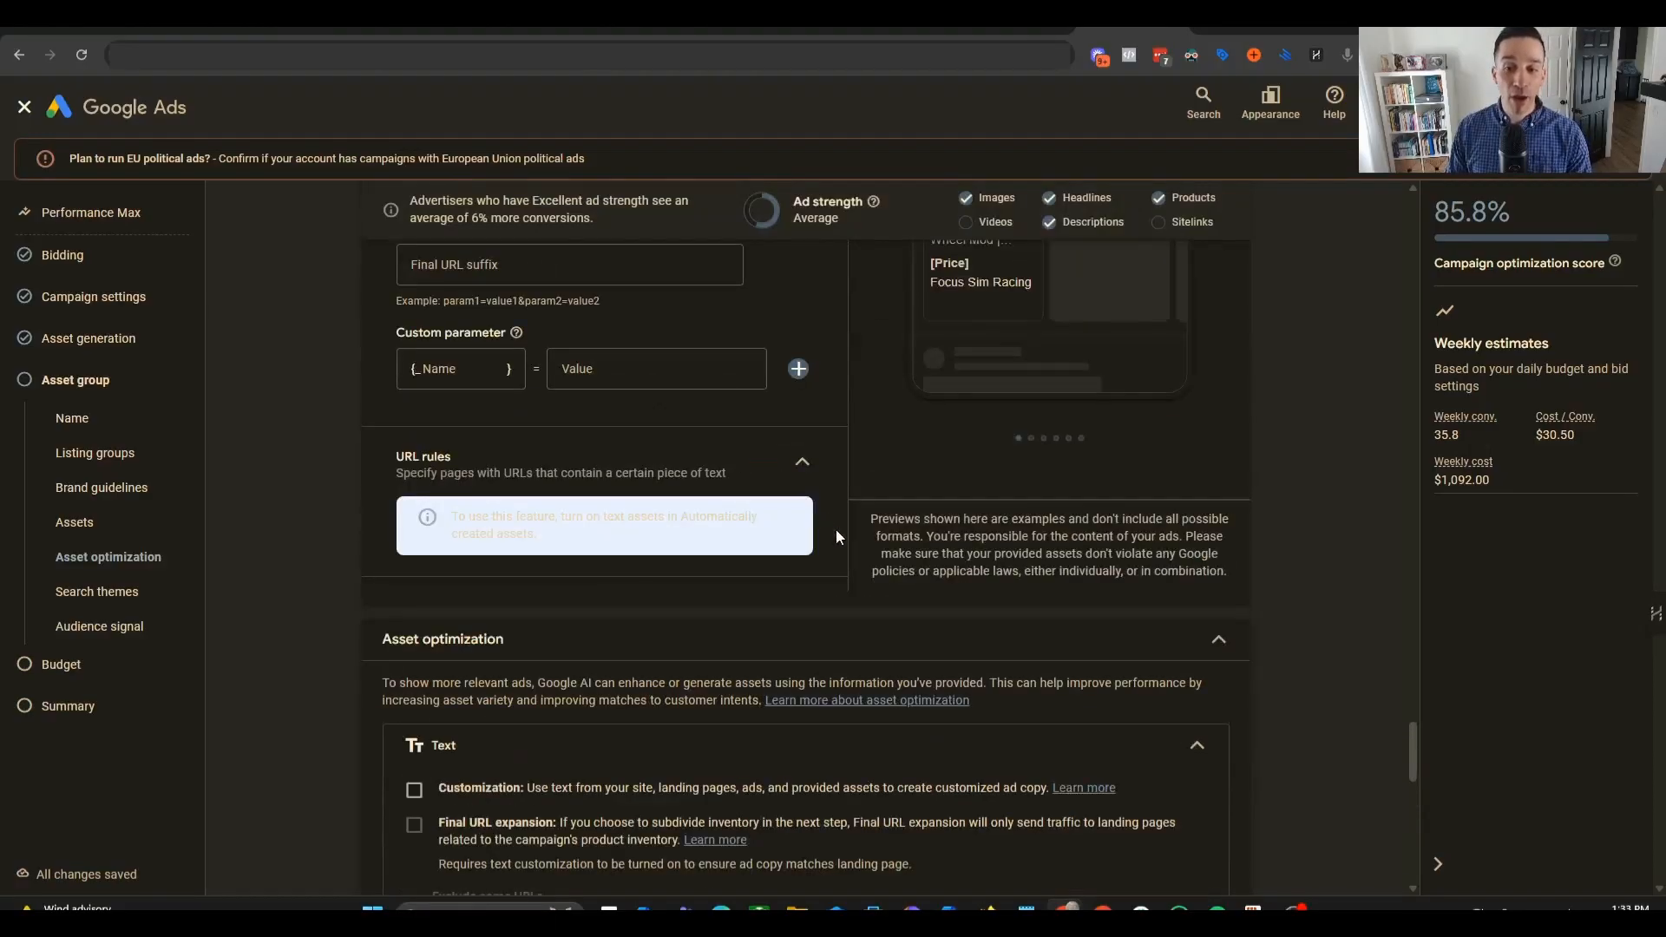
scroll(754, 590, down, 15)
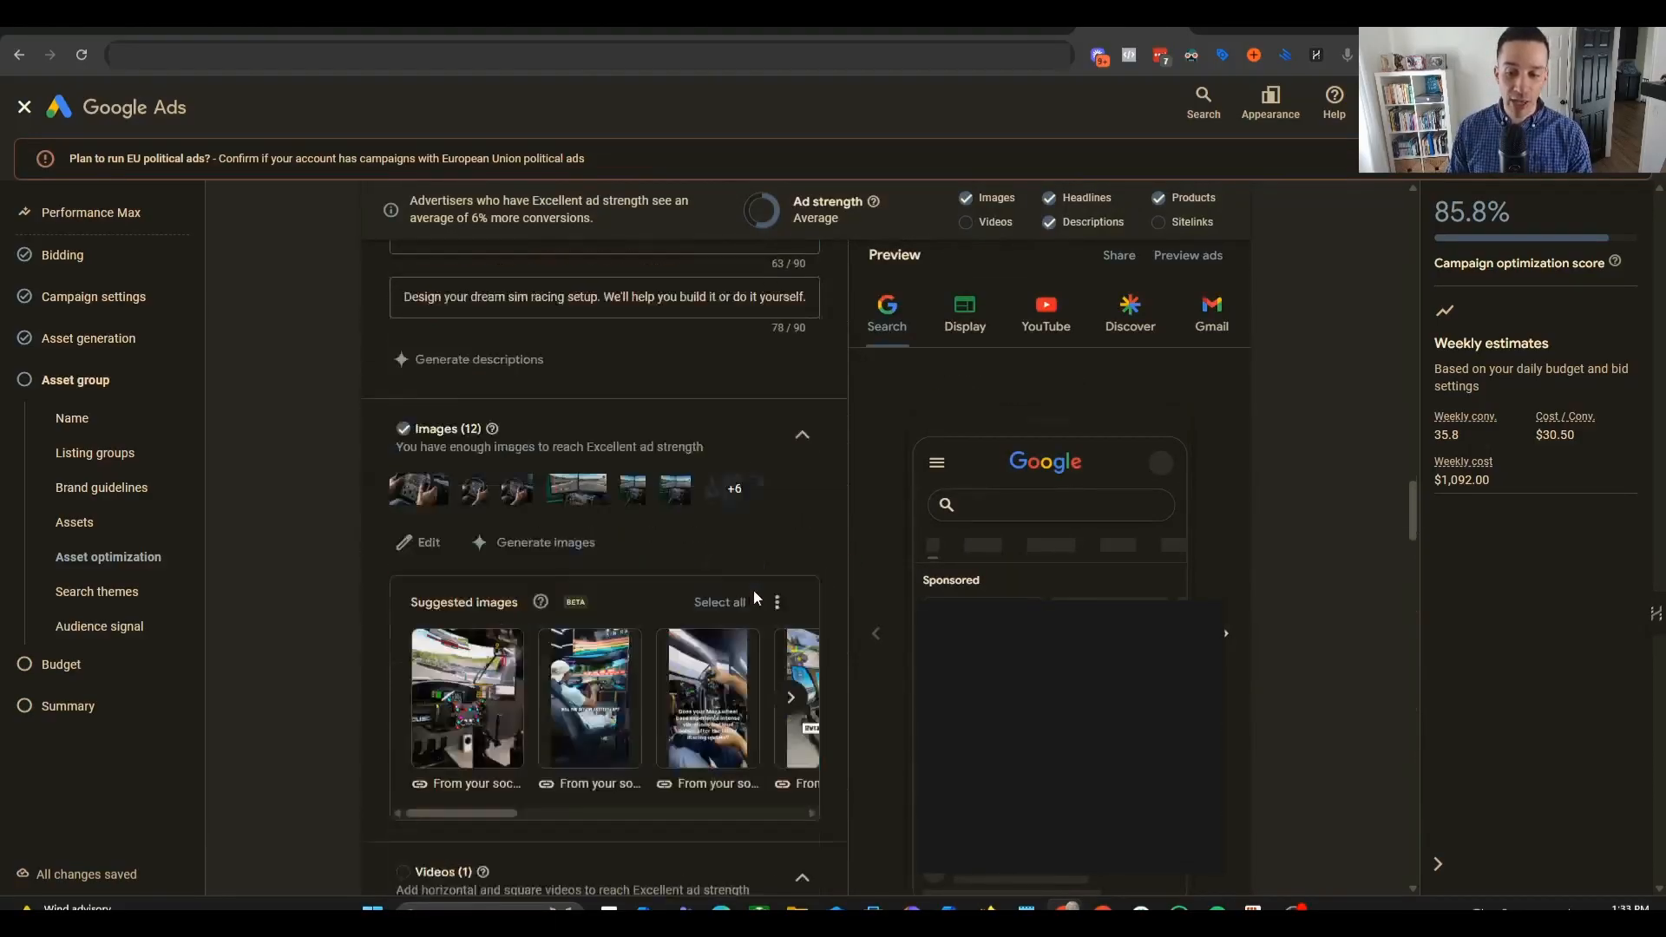
scroll(778, 560, down, 10)
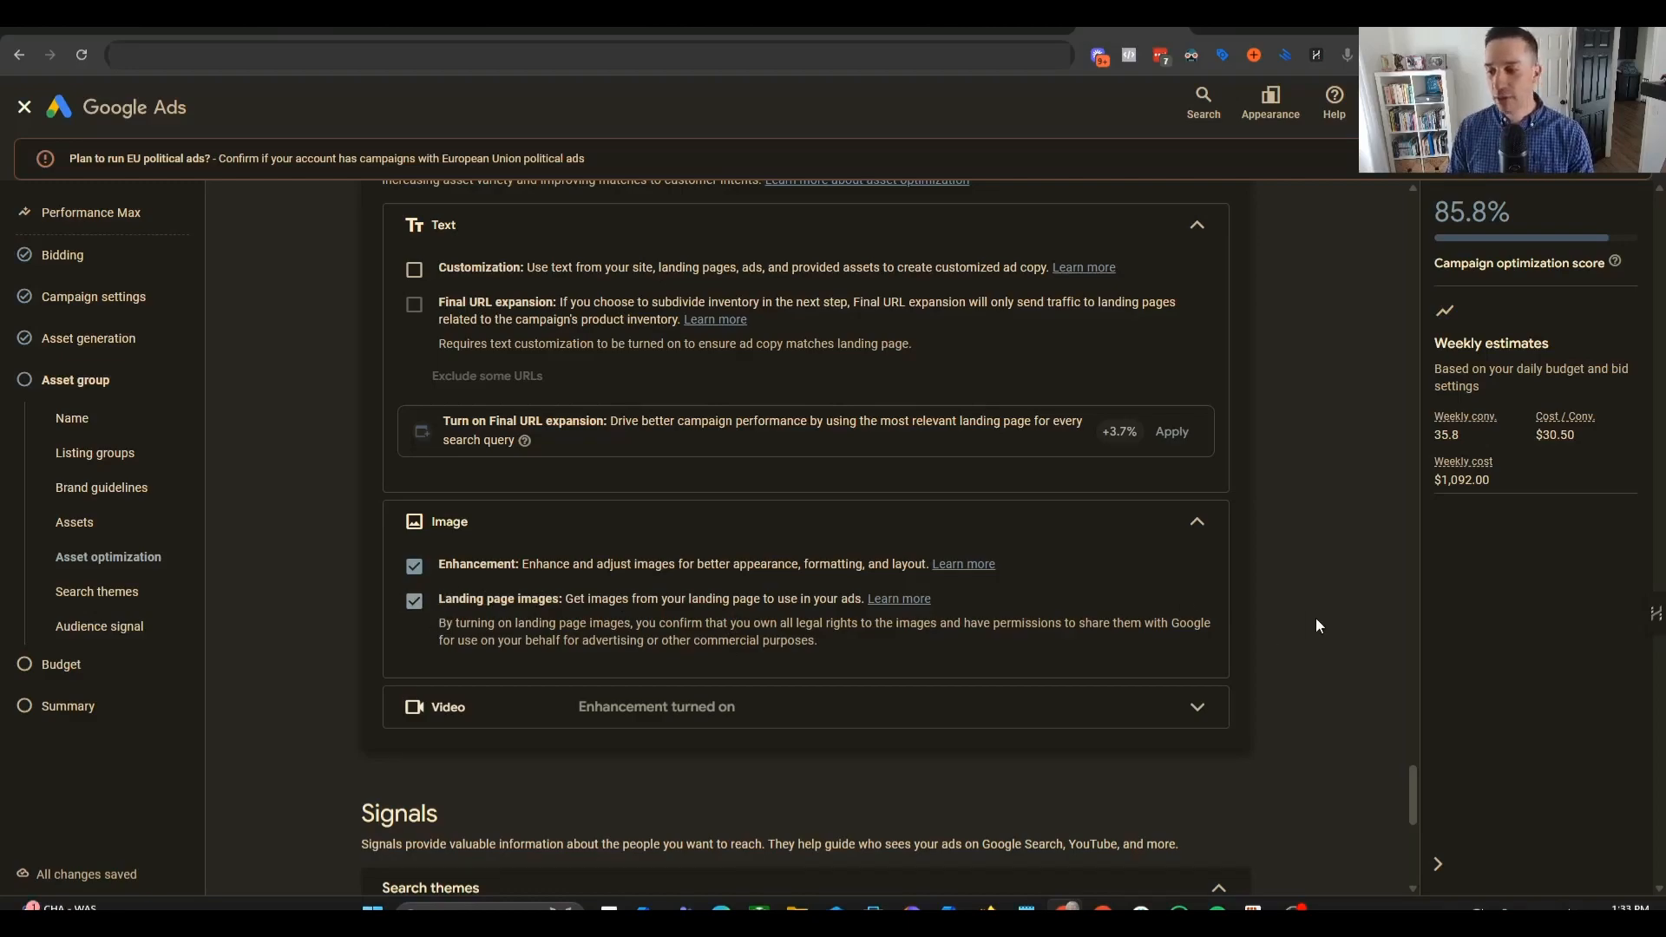
- Examine the video enhancement setting and its vertical video example under asset optimization
scroll(1316, 625, down, 2)
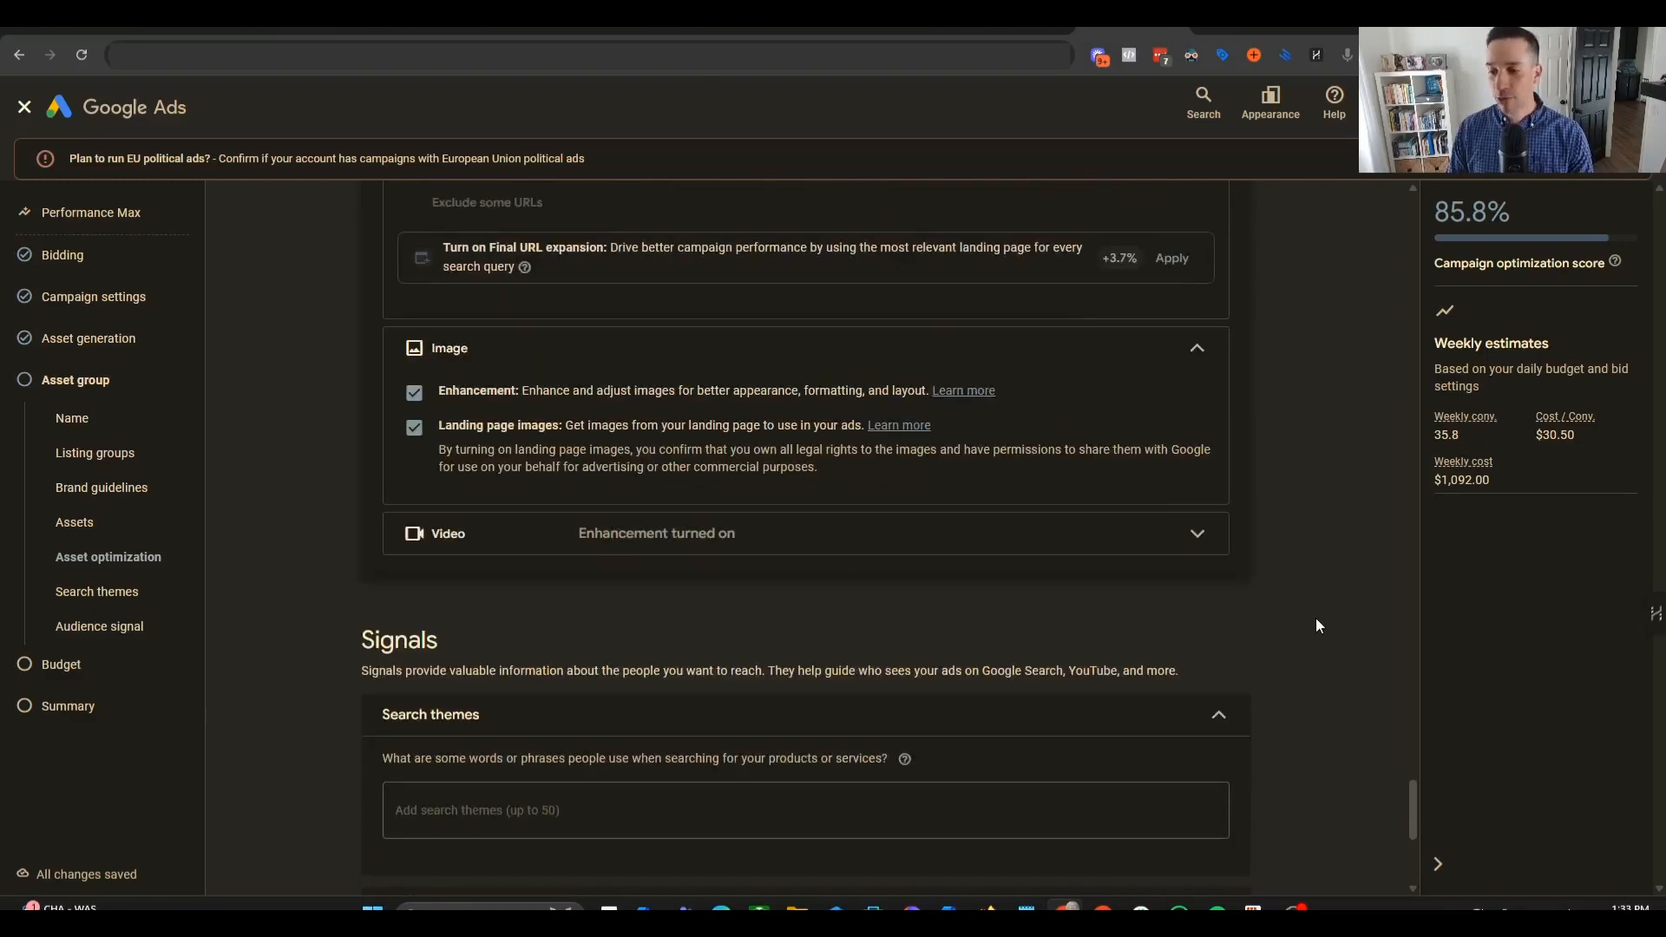
click(1182, 541)
scroll(1190, 556, down, 4)
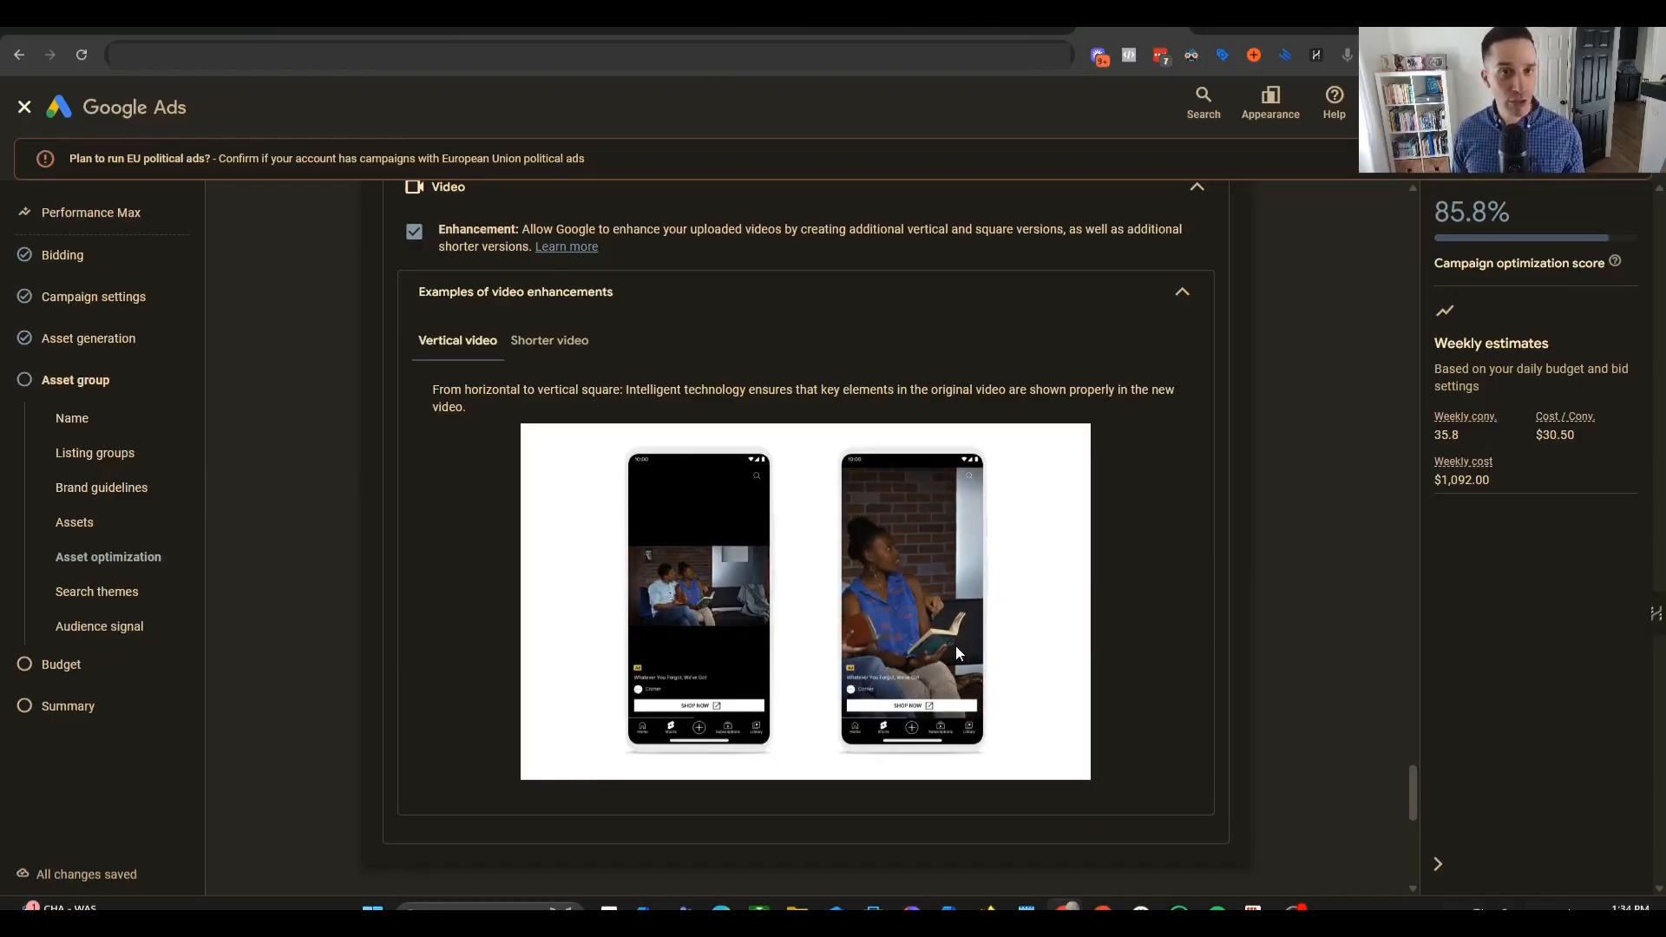
- Read the Signals introduction and add "sim racing" as a search theme for the asset group
scroll(965, 618, down, 7)
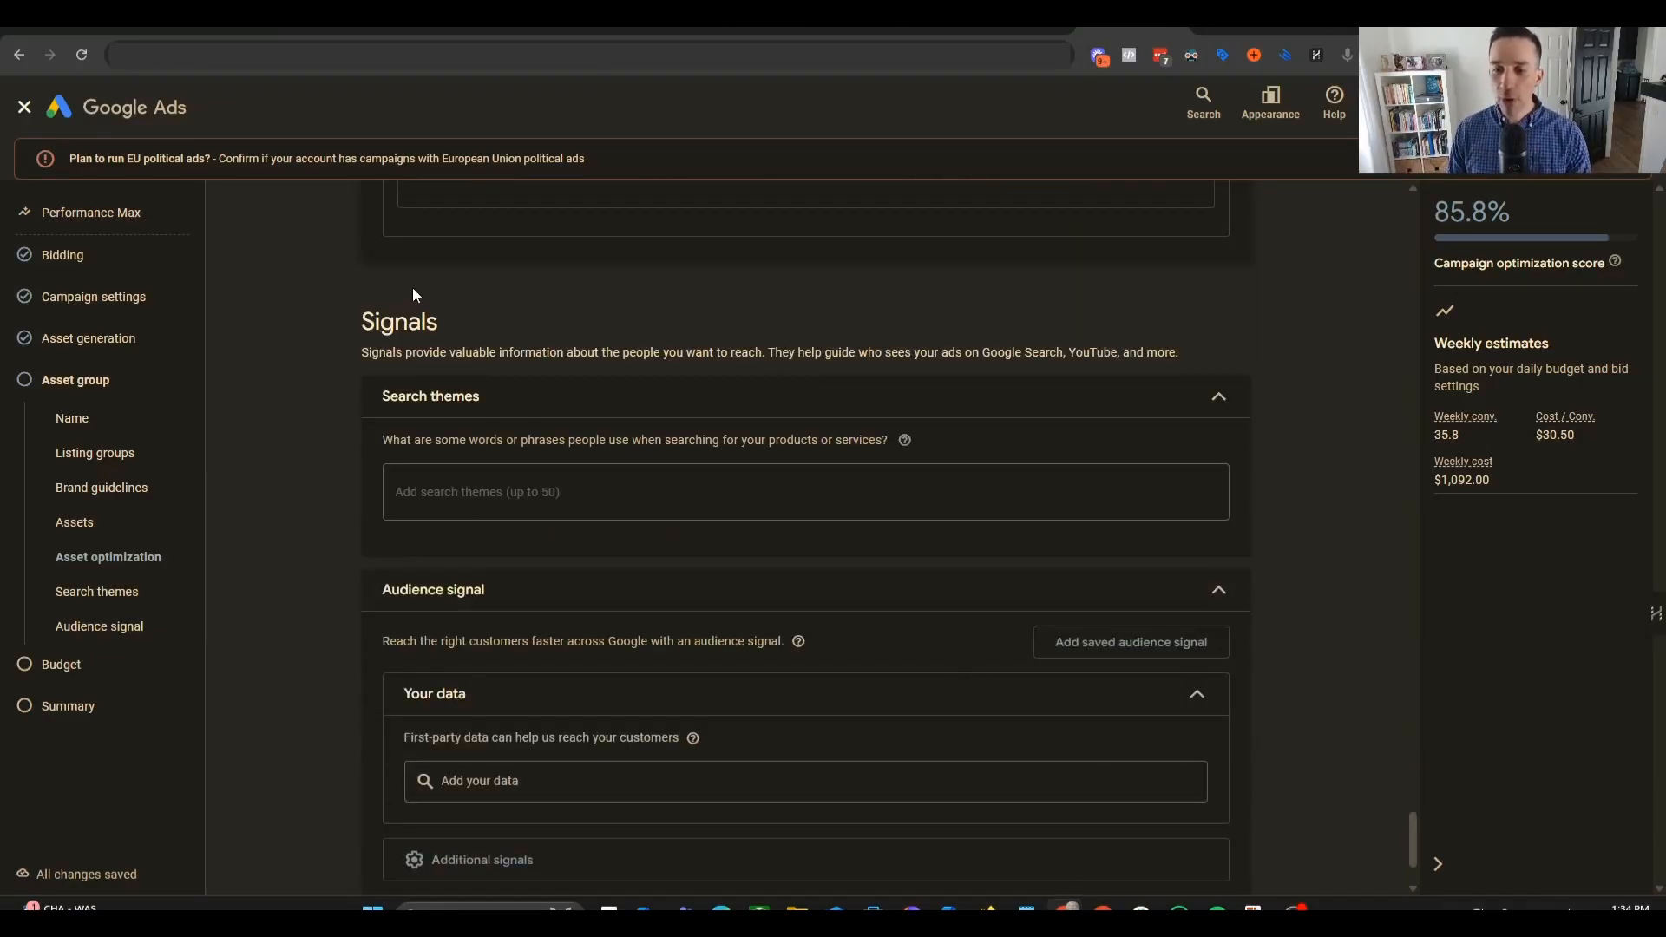
drag(360, 321, 438, 323)
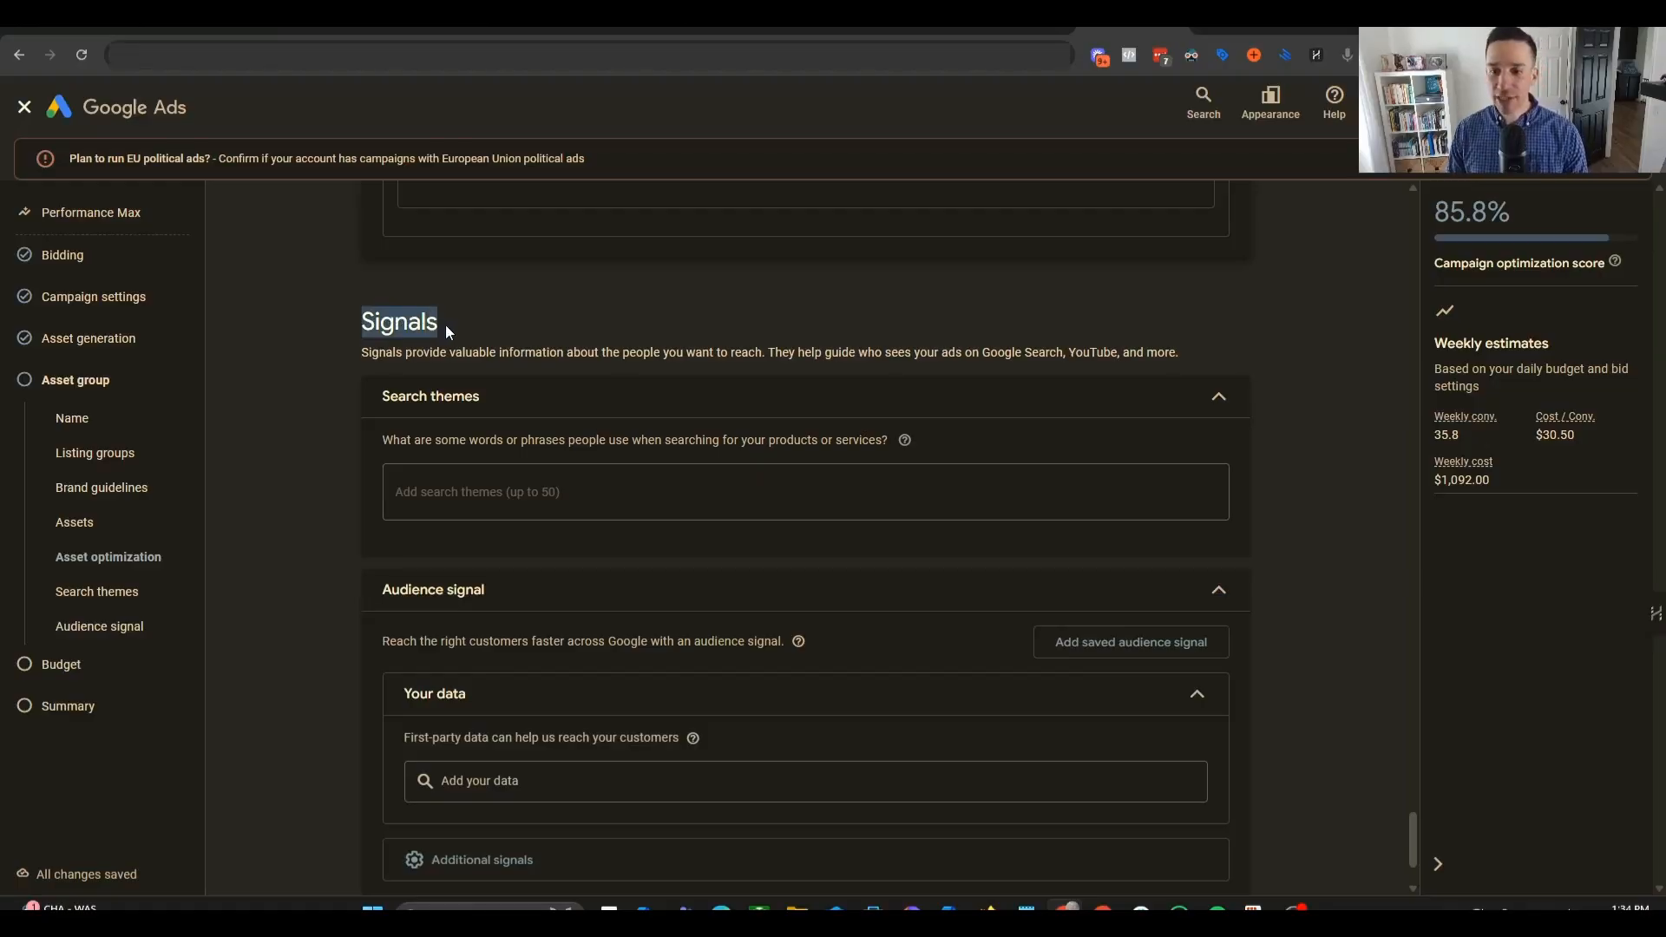
click(474, 329)
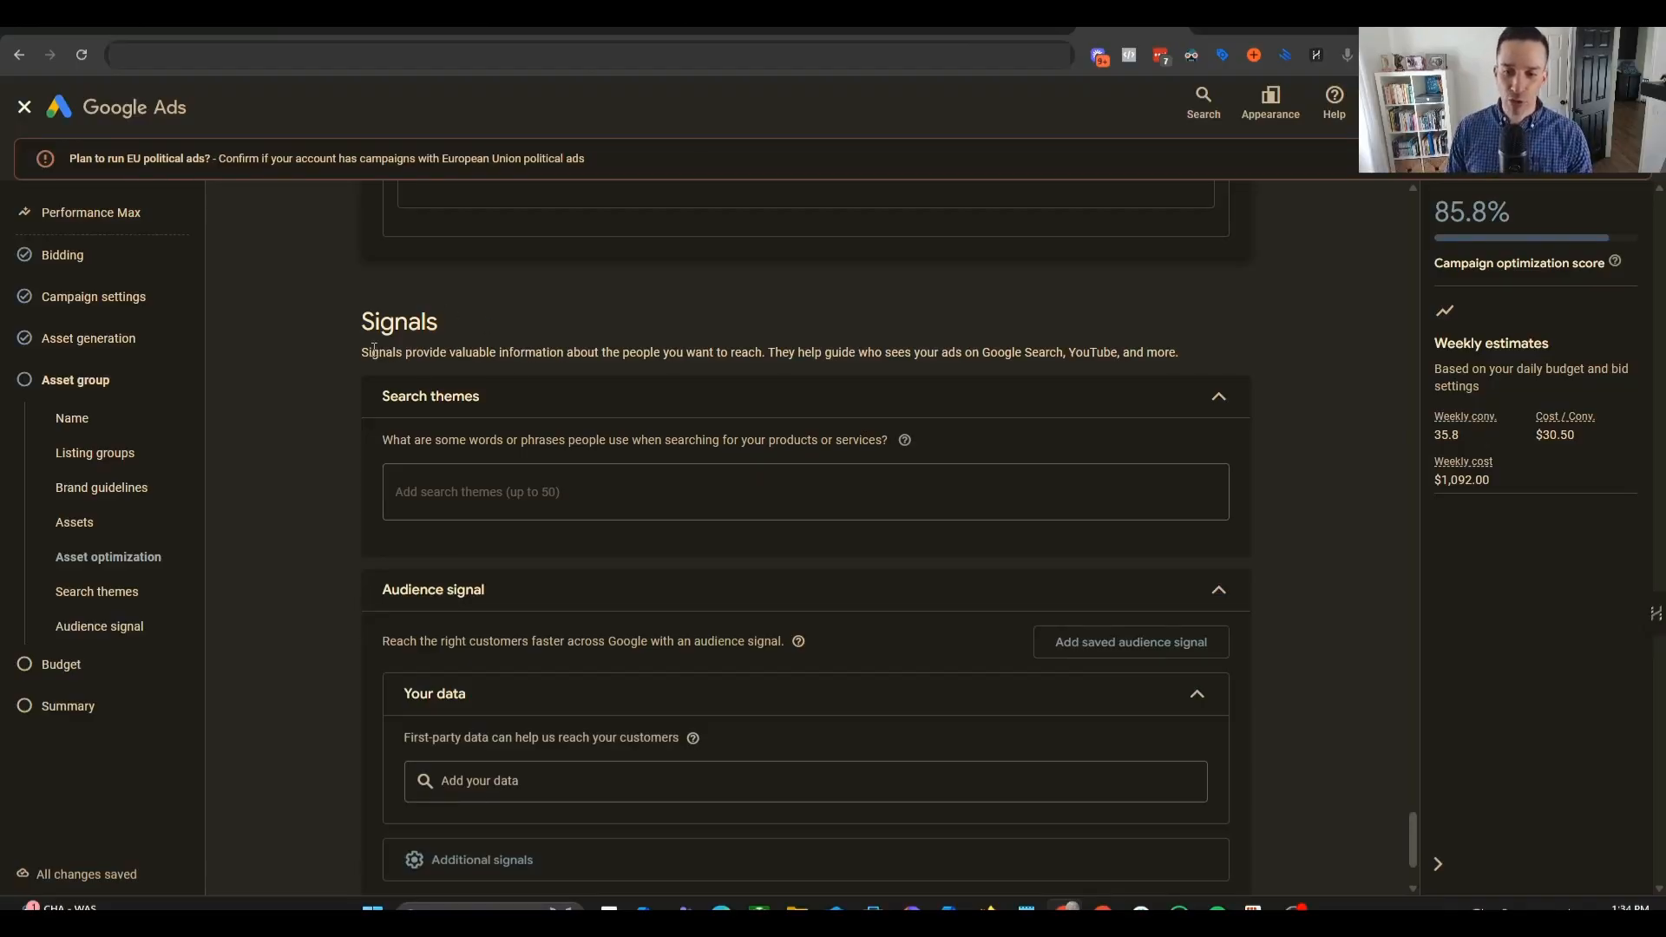
drag(374, 350, 1131, 356)
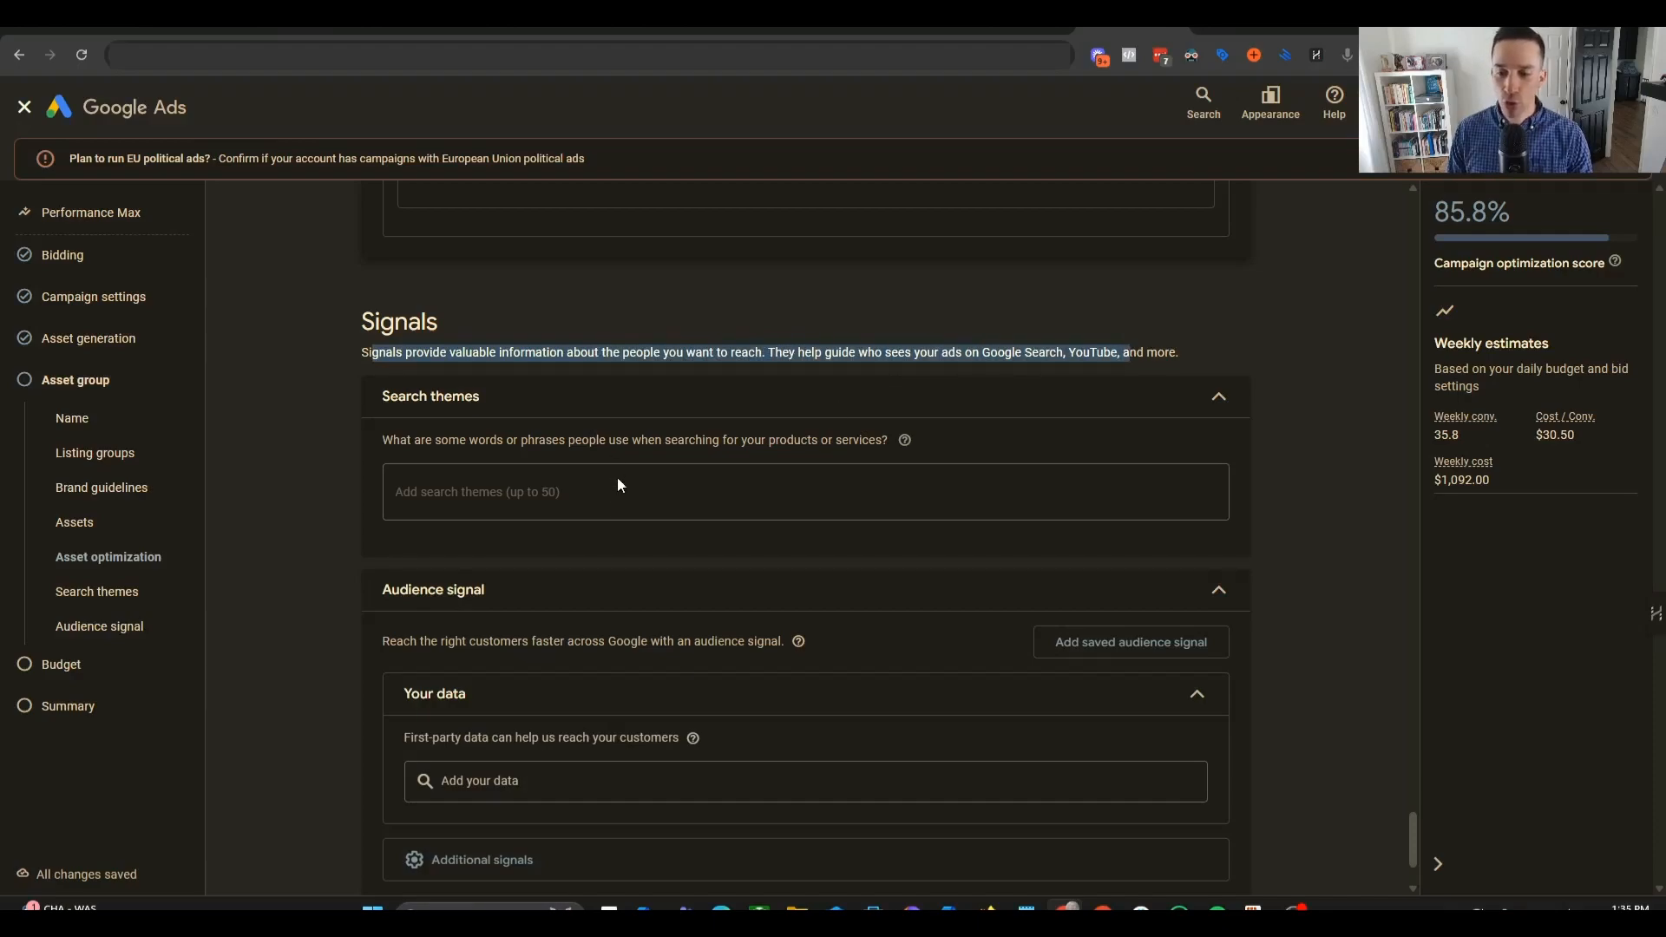
drag(393, 440, 765, 446)
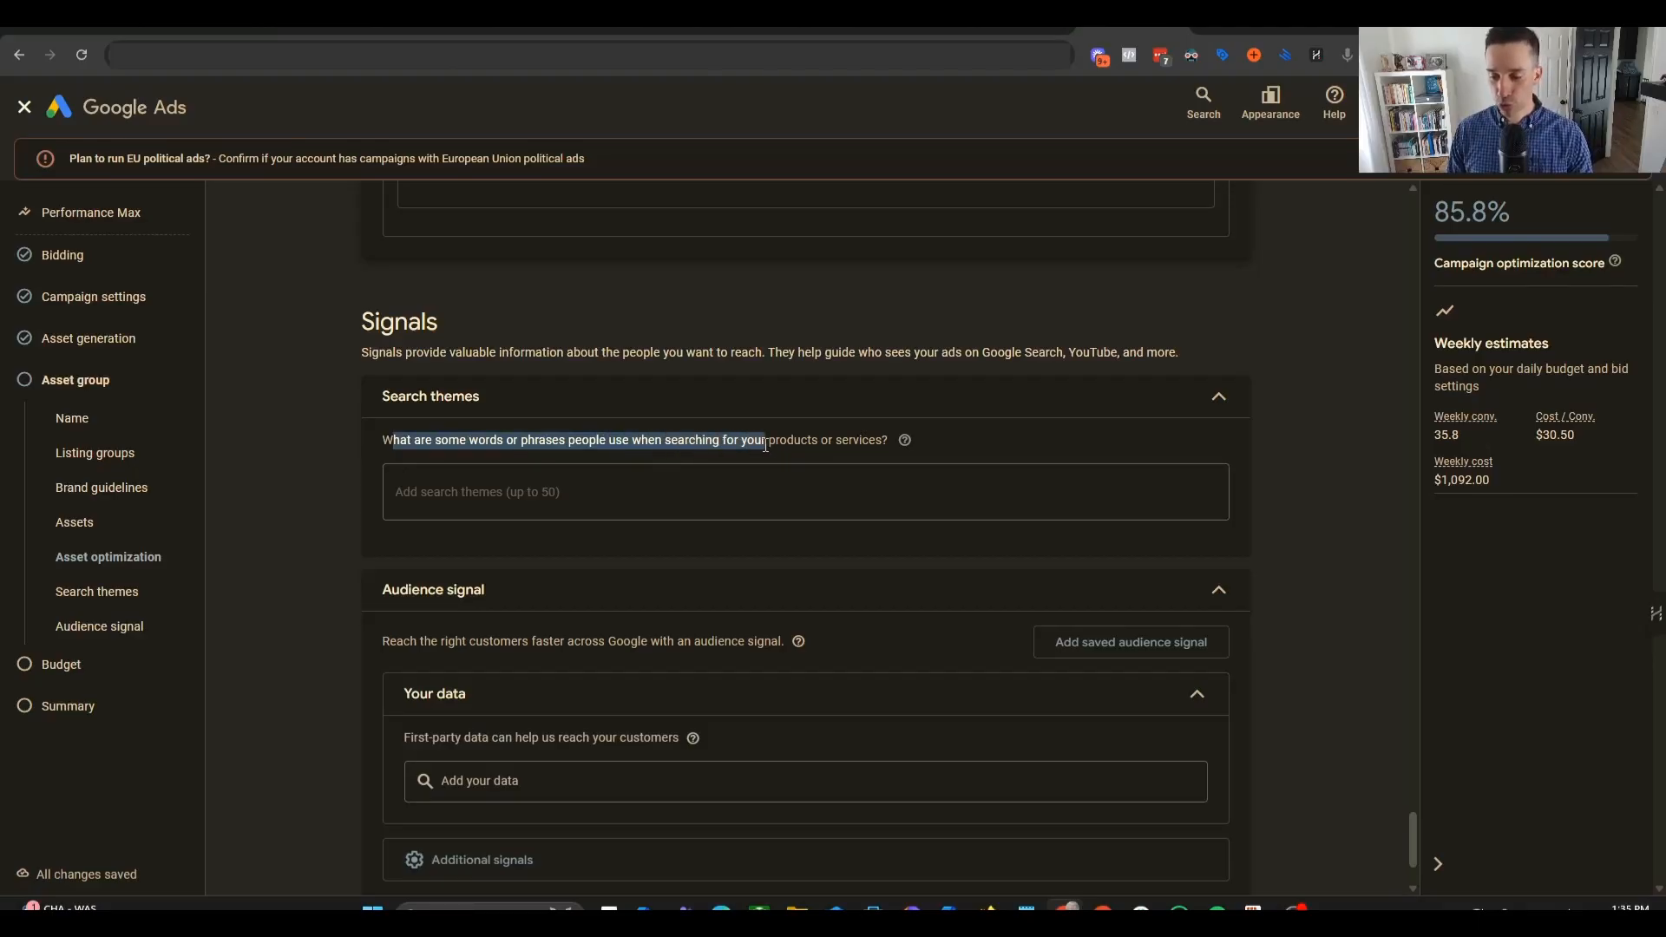
click(556, 490)
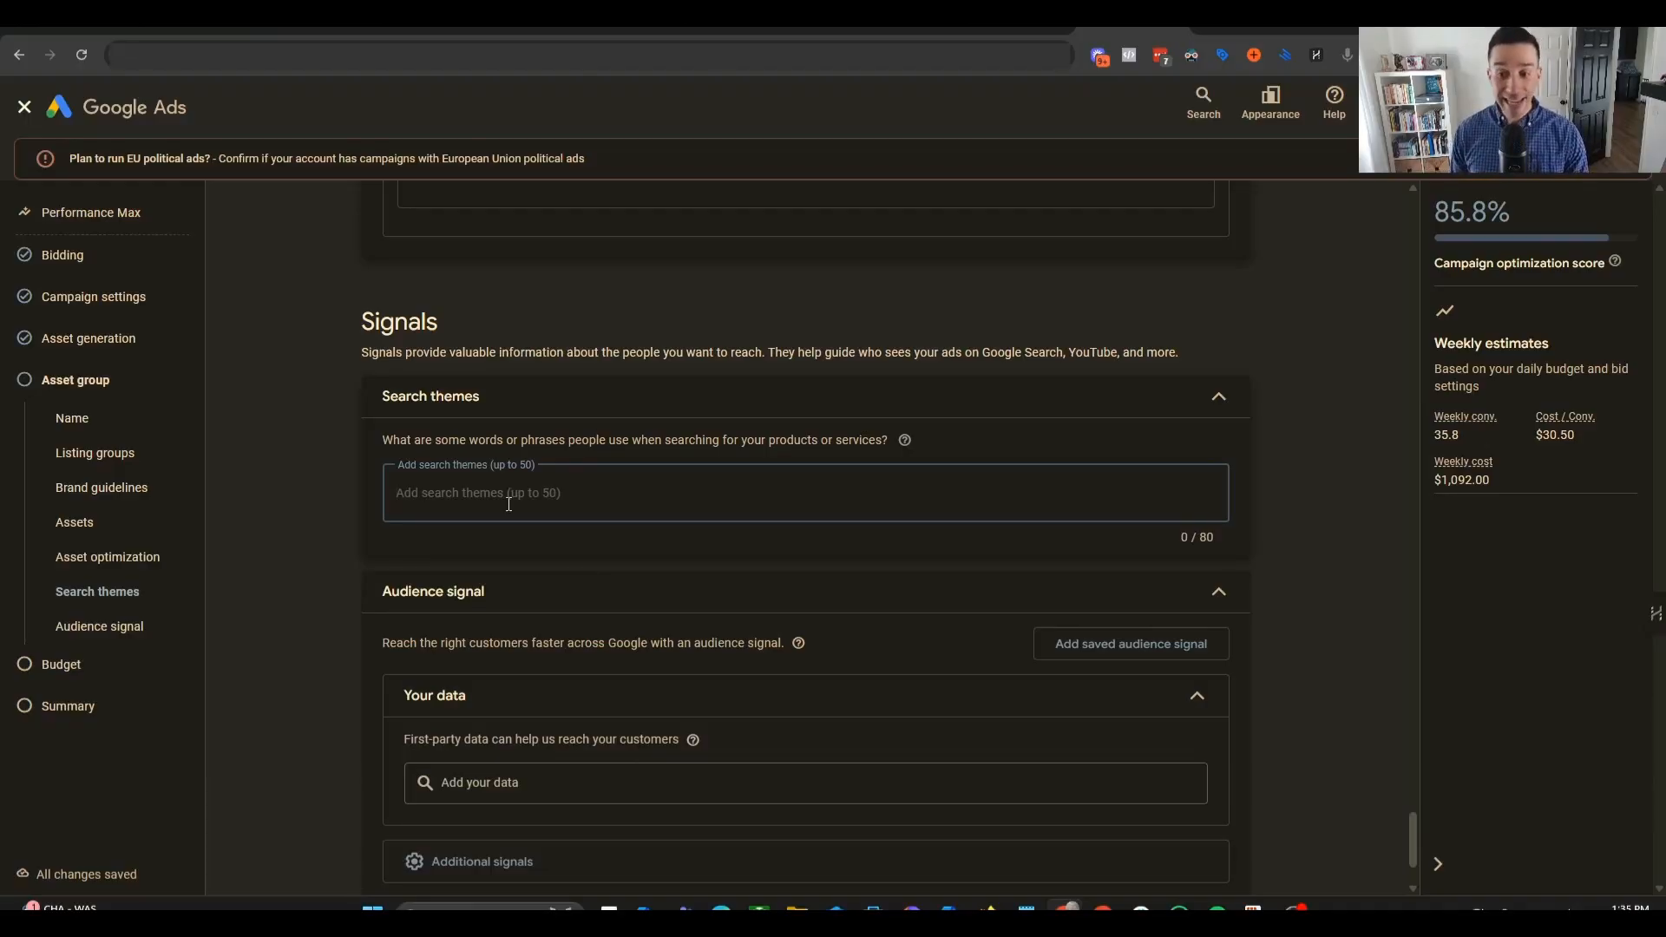
text(sim racing)
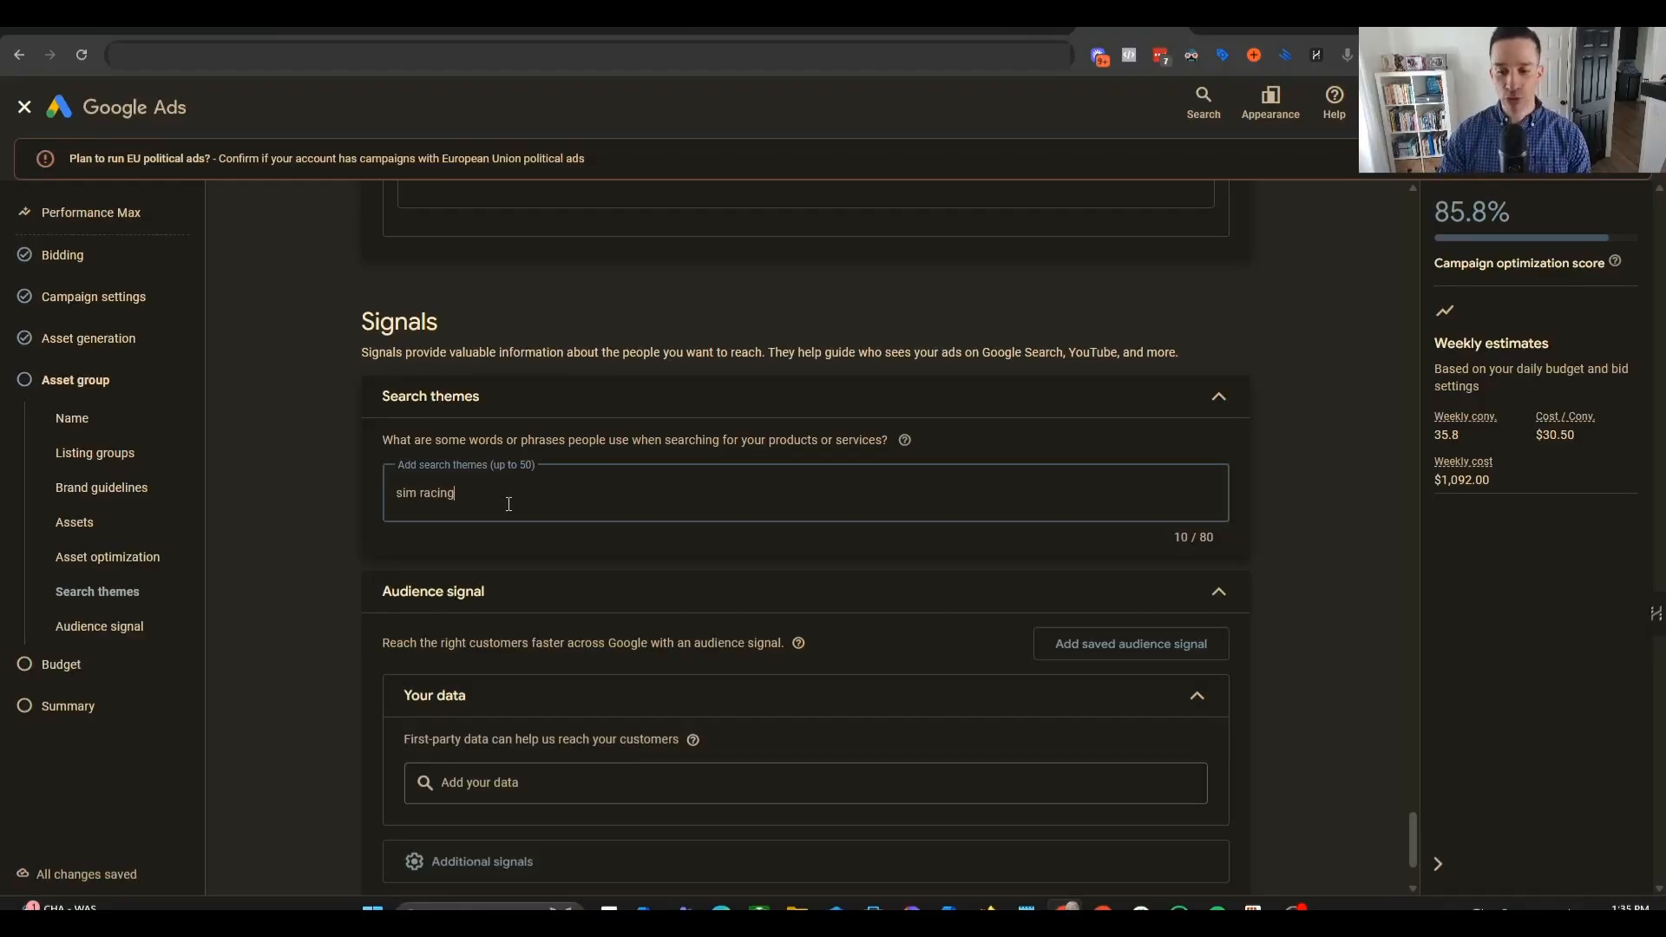
key(Return)
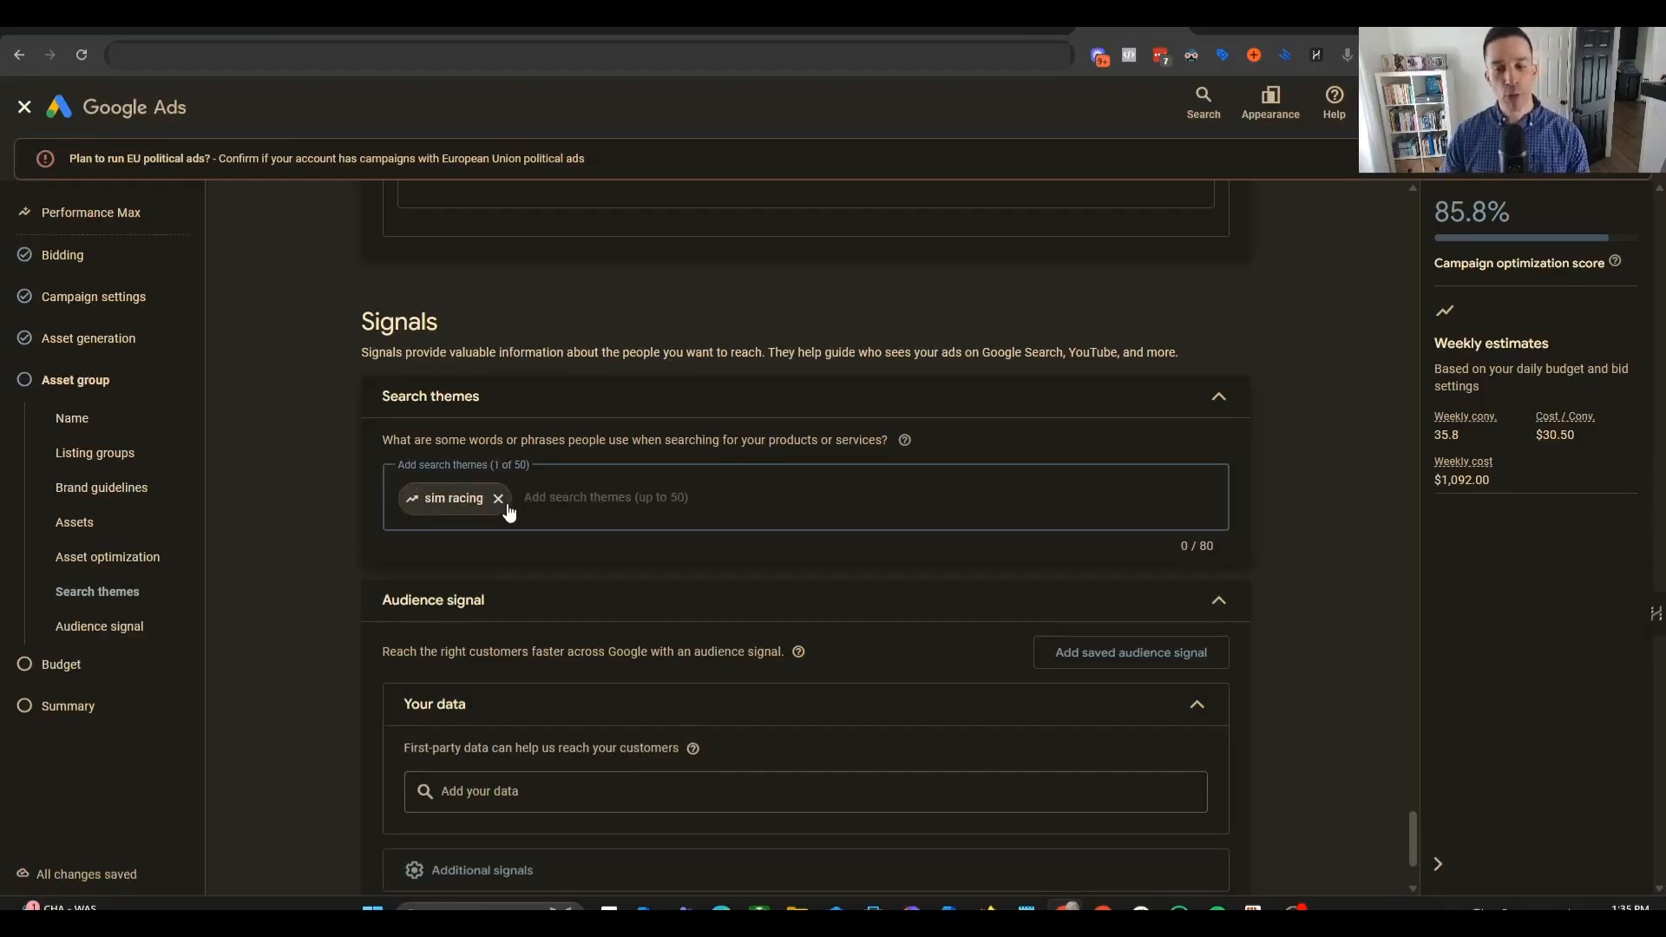
mouse_move(463, 490)
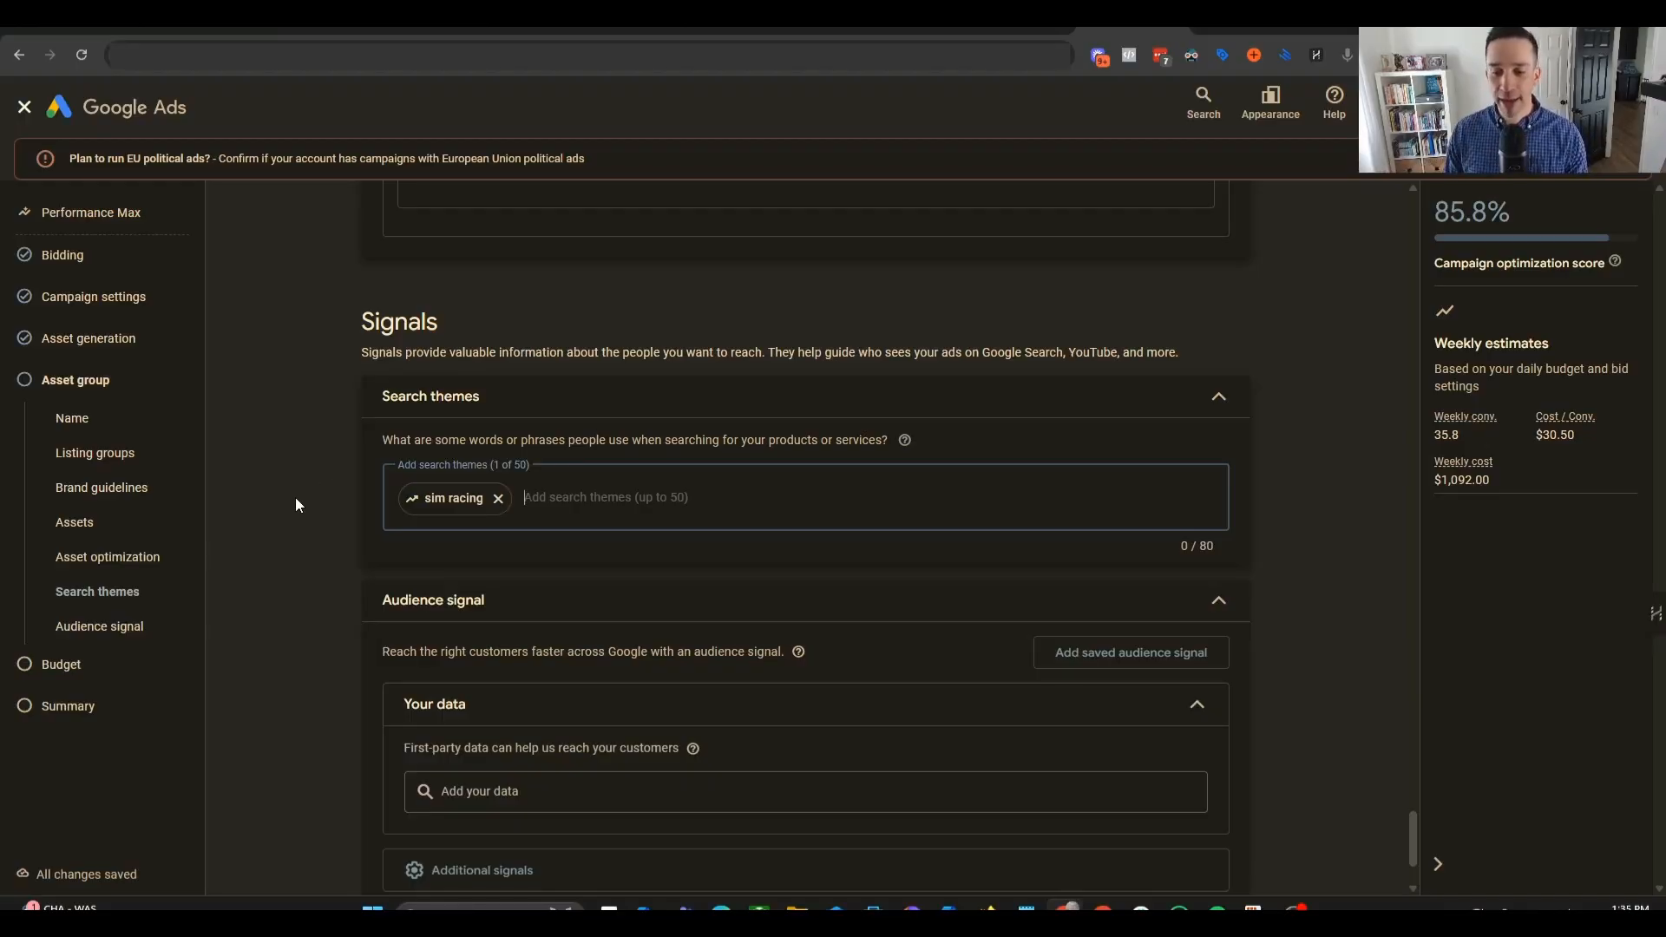
- Add the customer list "Customer Match List - 9/15/2025" as first-party data in the audience signal
scroll(302, 496, down, 2)
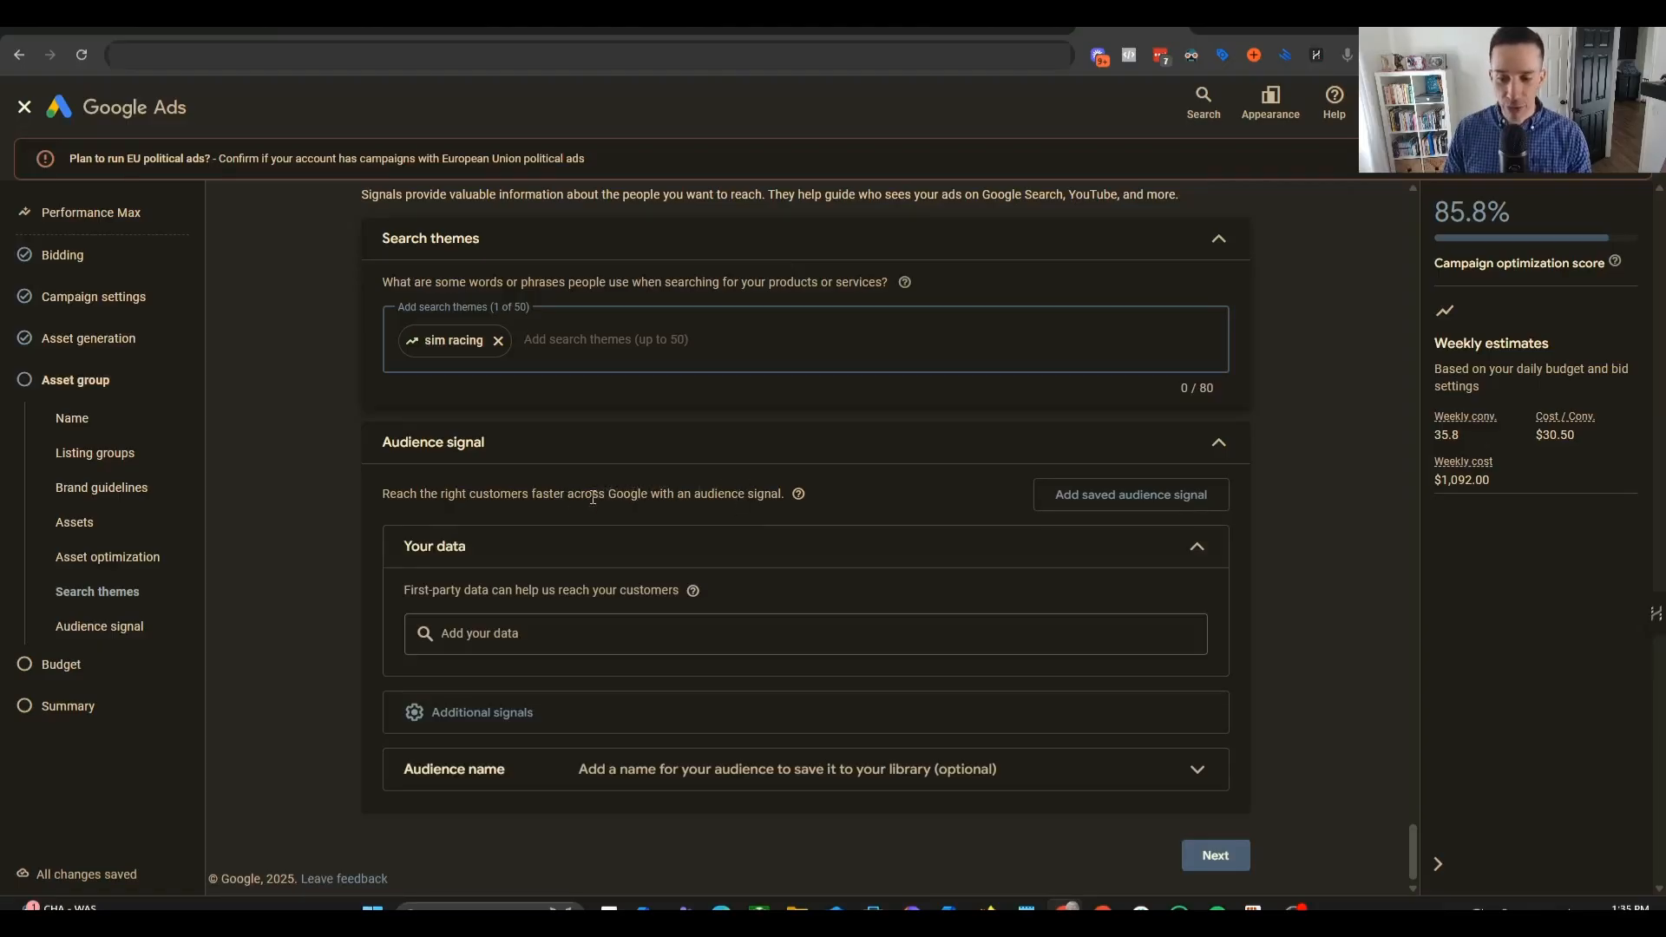
click(481, 633)
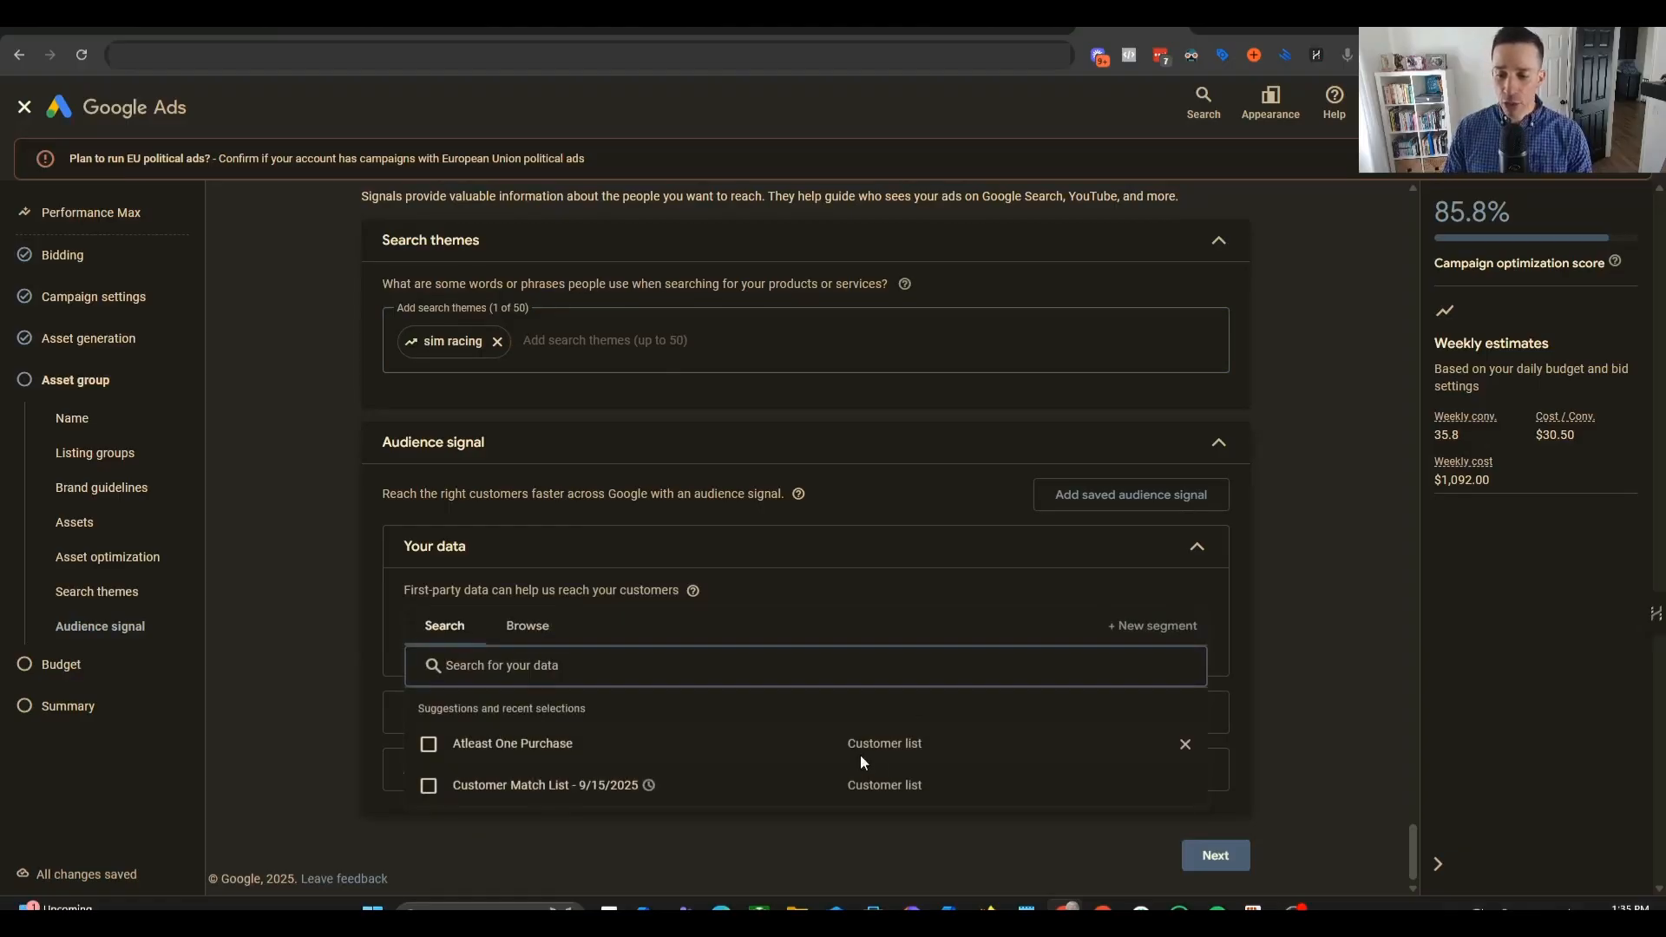
mouse_move(903, 760)
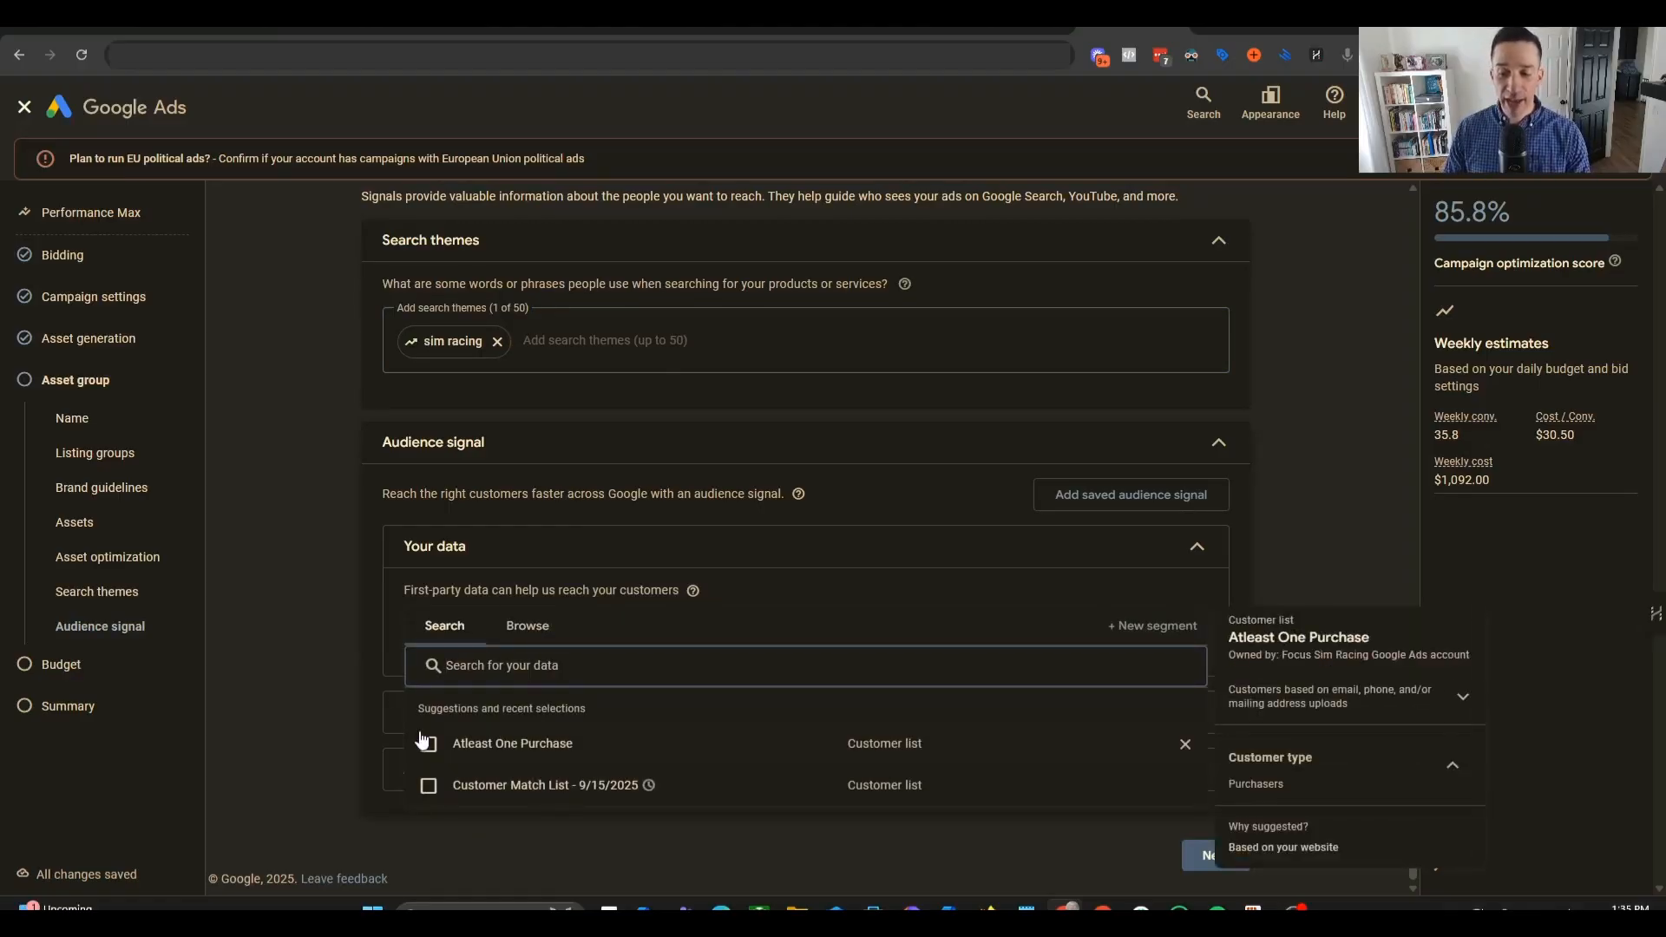
click(428, 785)
click(307, 689)
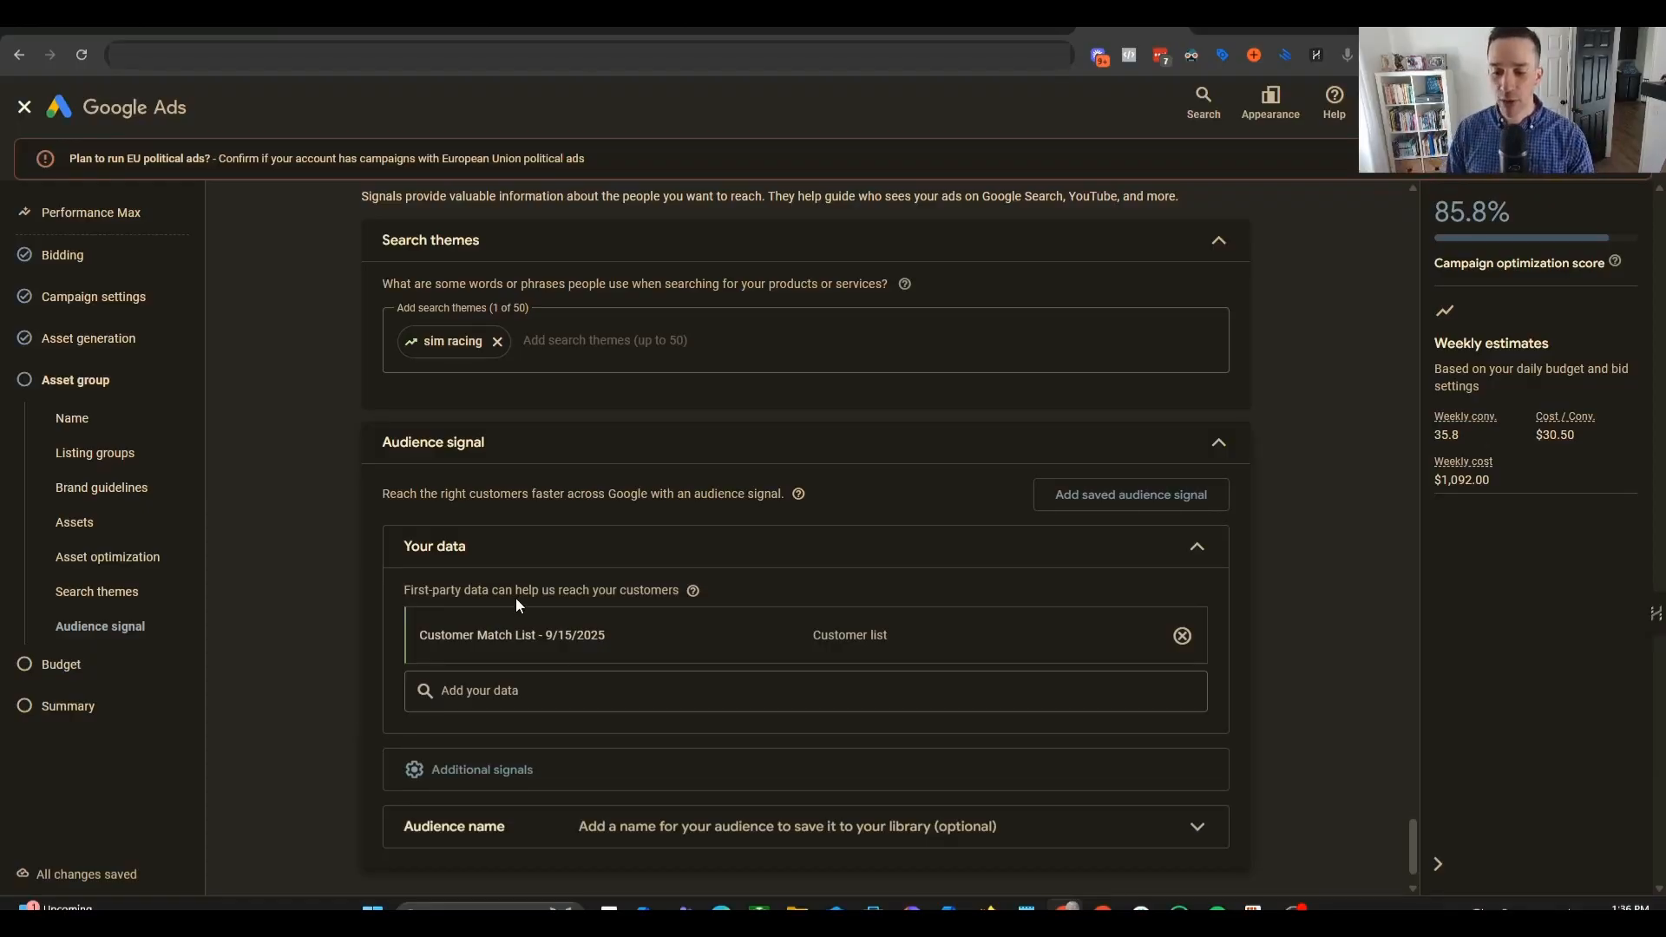
- Add the Gaming Steering Wheels and Driving & Racing Game Fans segments to the audience signal's interests and detailed demographics
scroll(417, 596, down, 1)
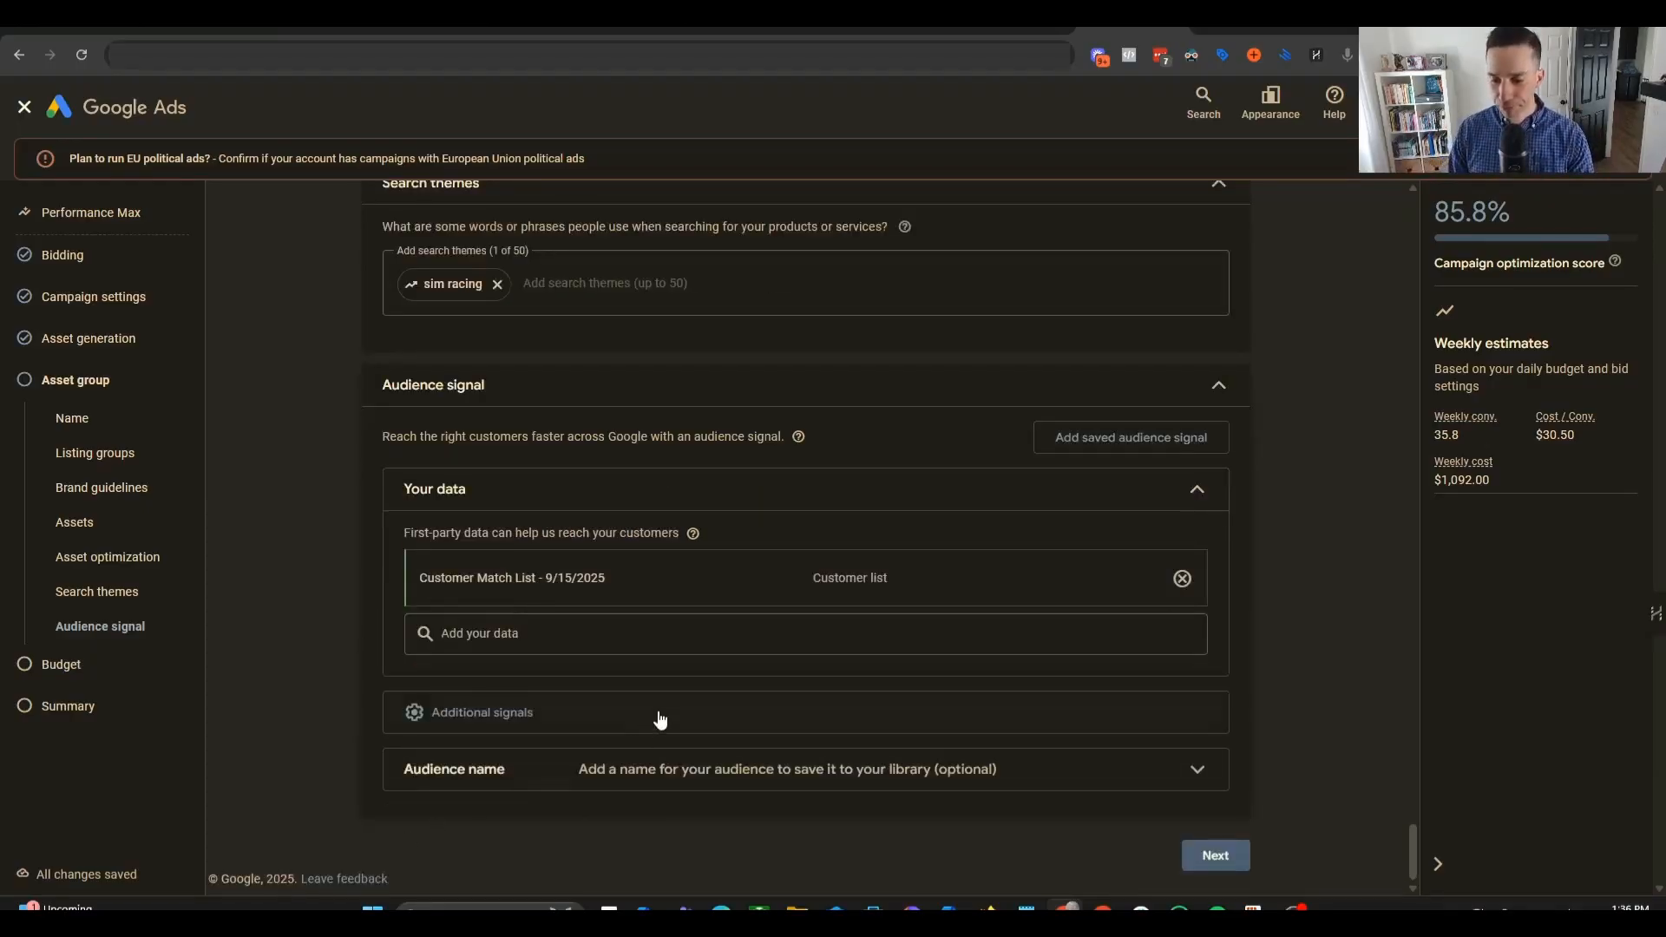
click(625, 728)
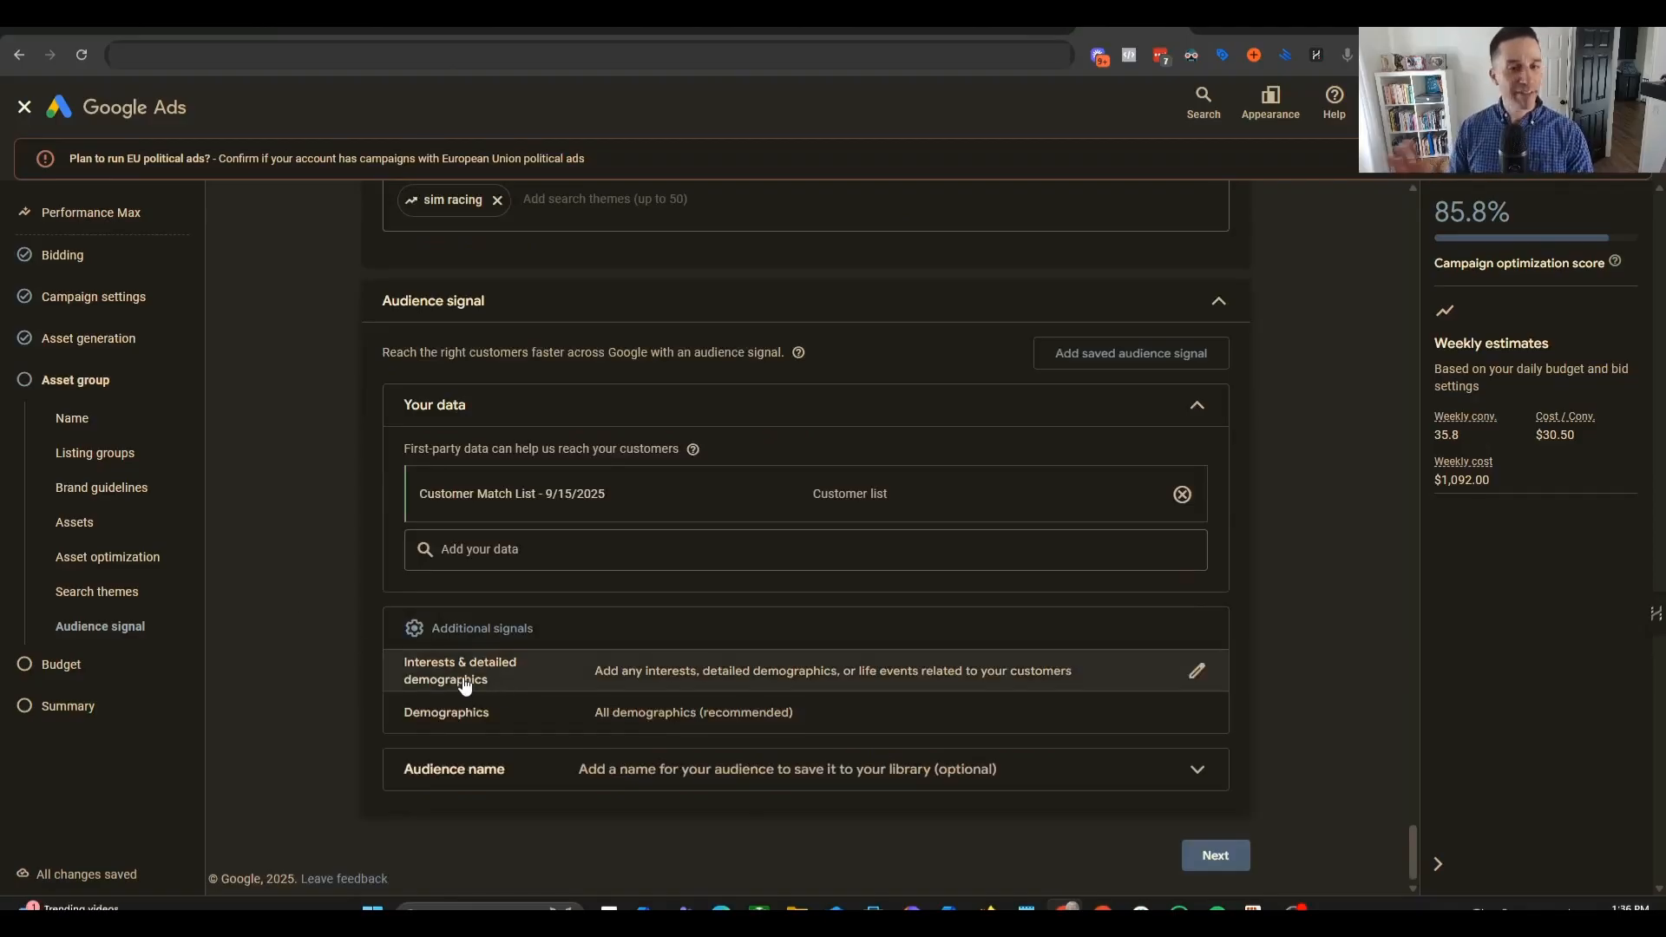
click(524, 682)
click(554, 646)
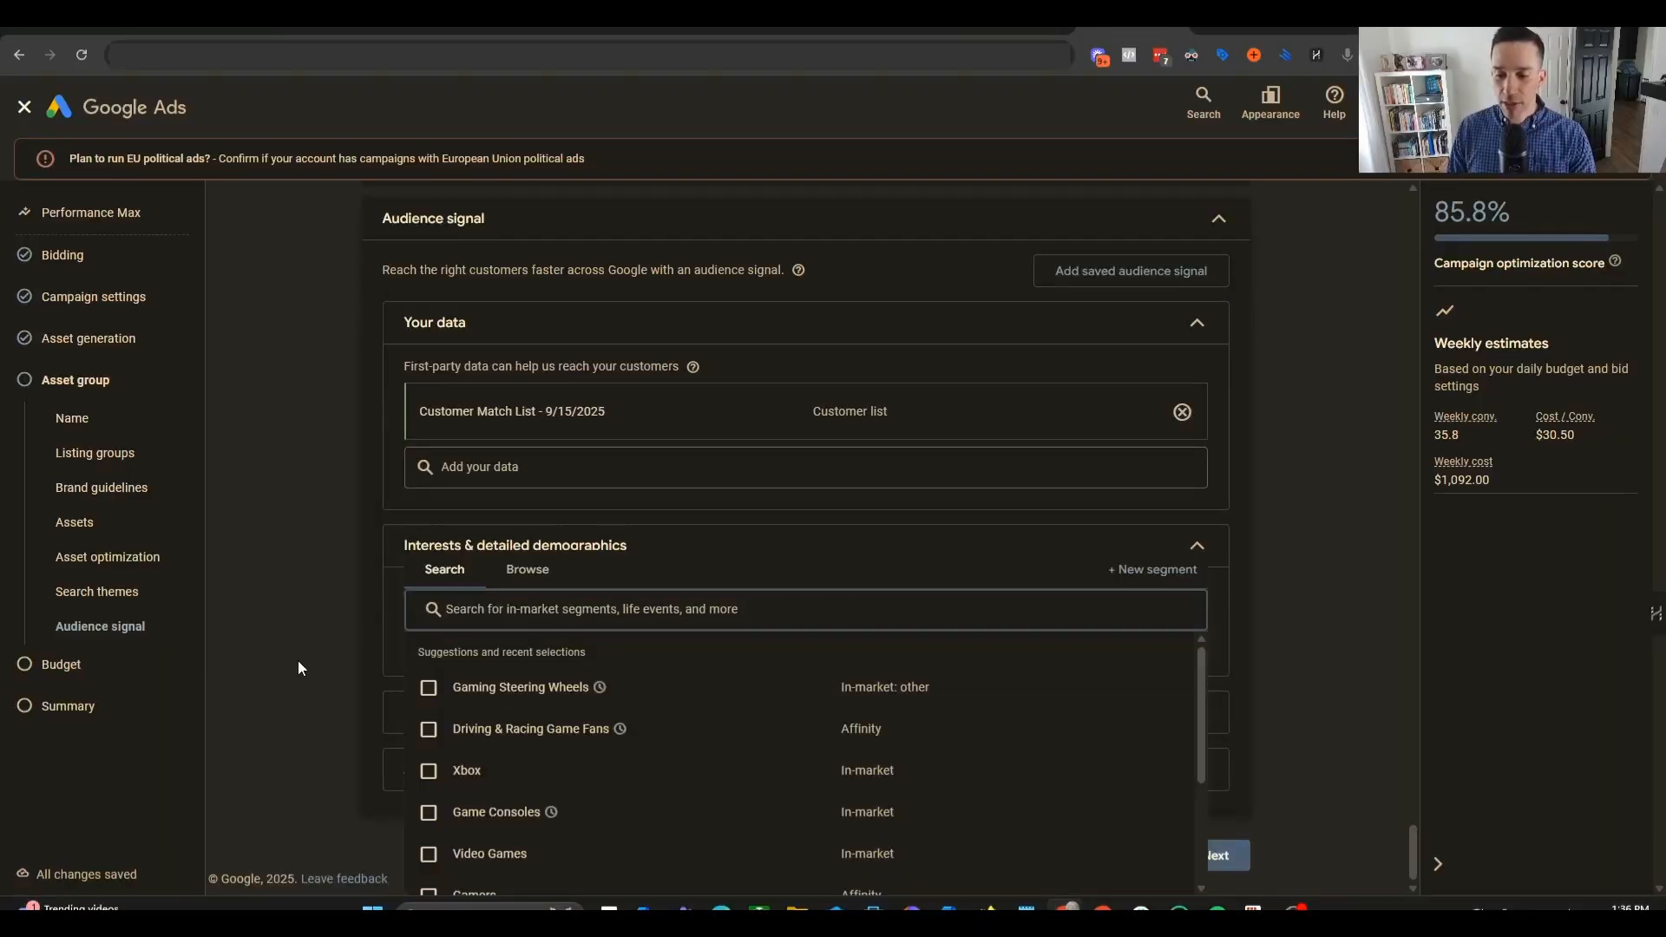
click(298, 662)
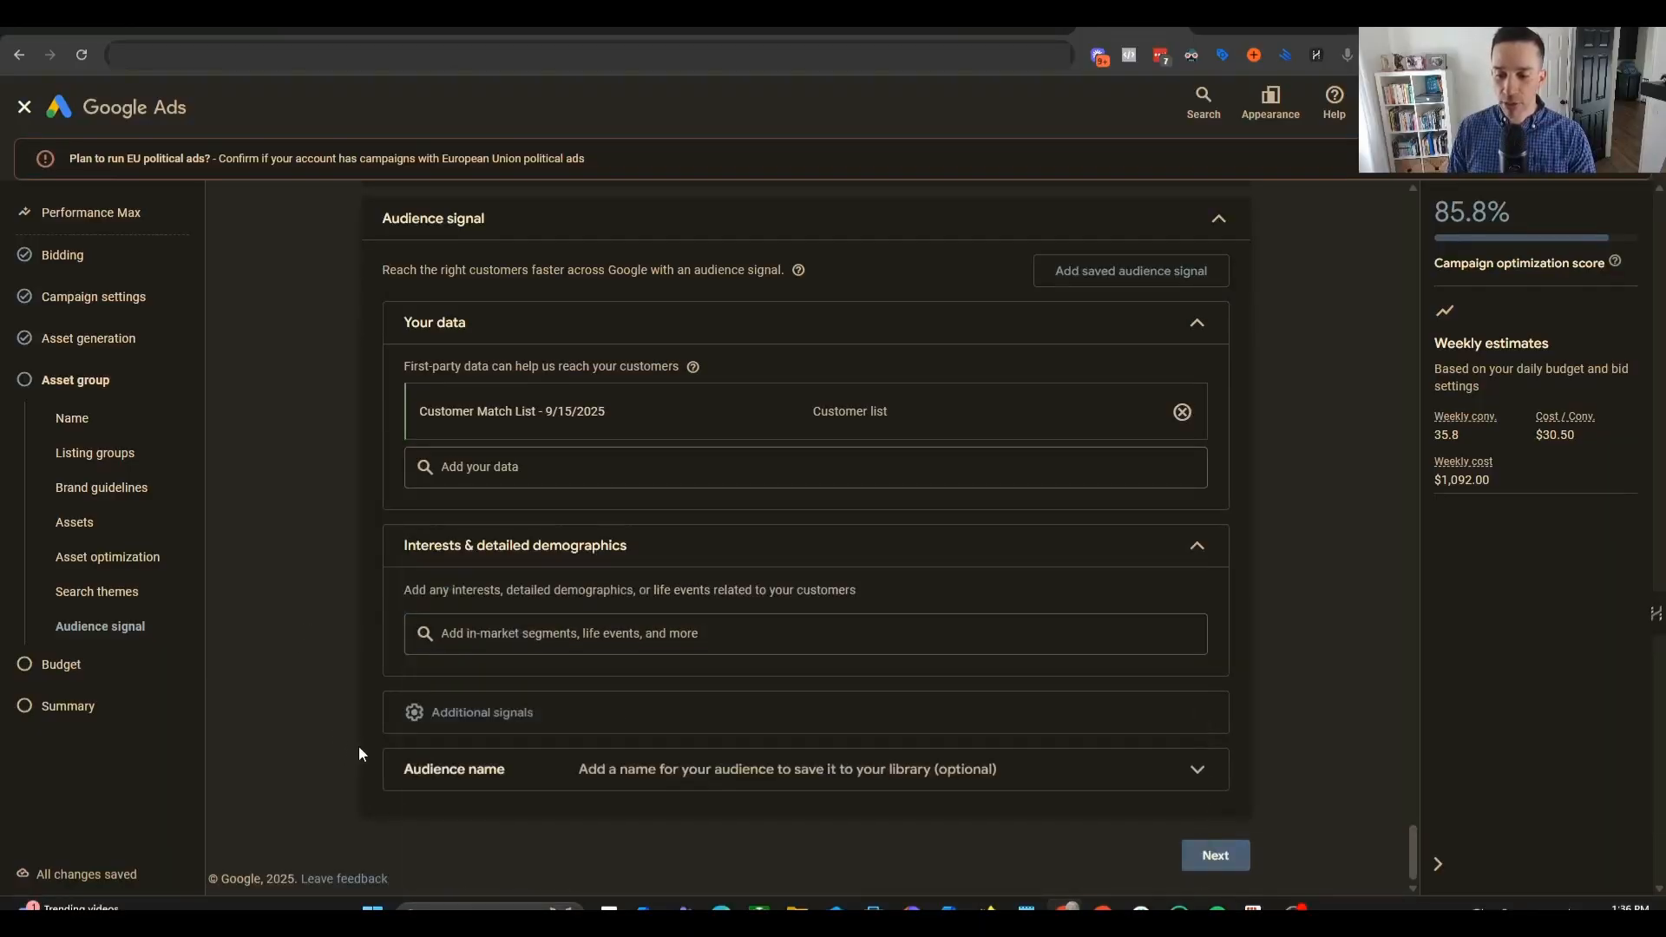
click(596, 640)
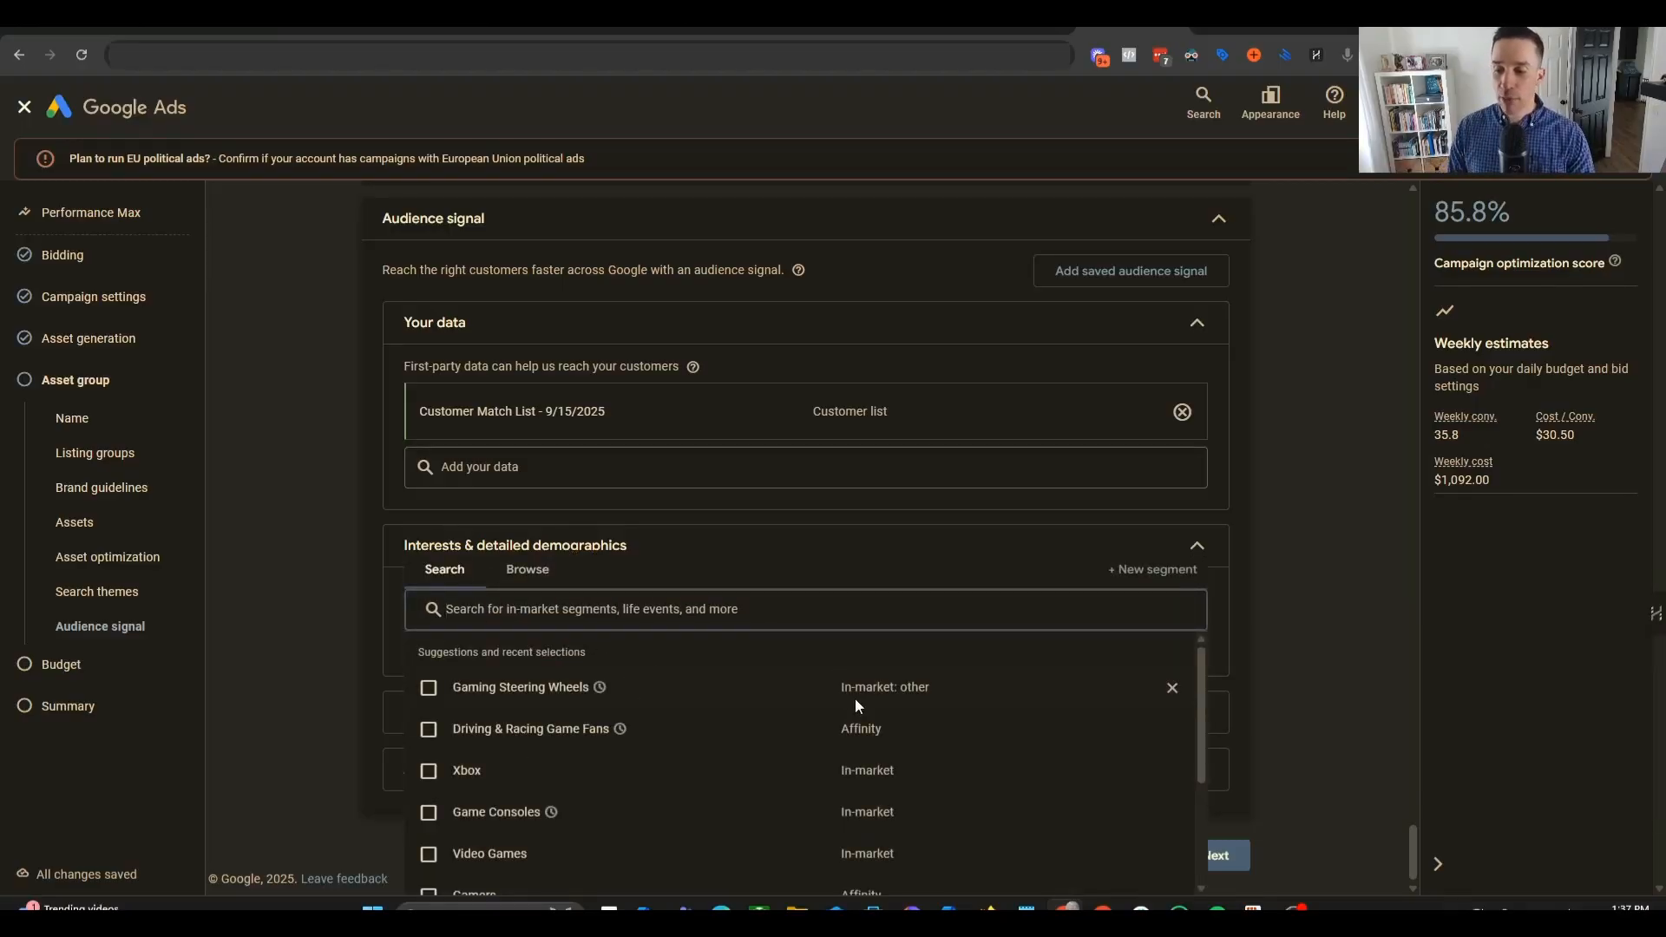
mouse_move(844, 694)
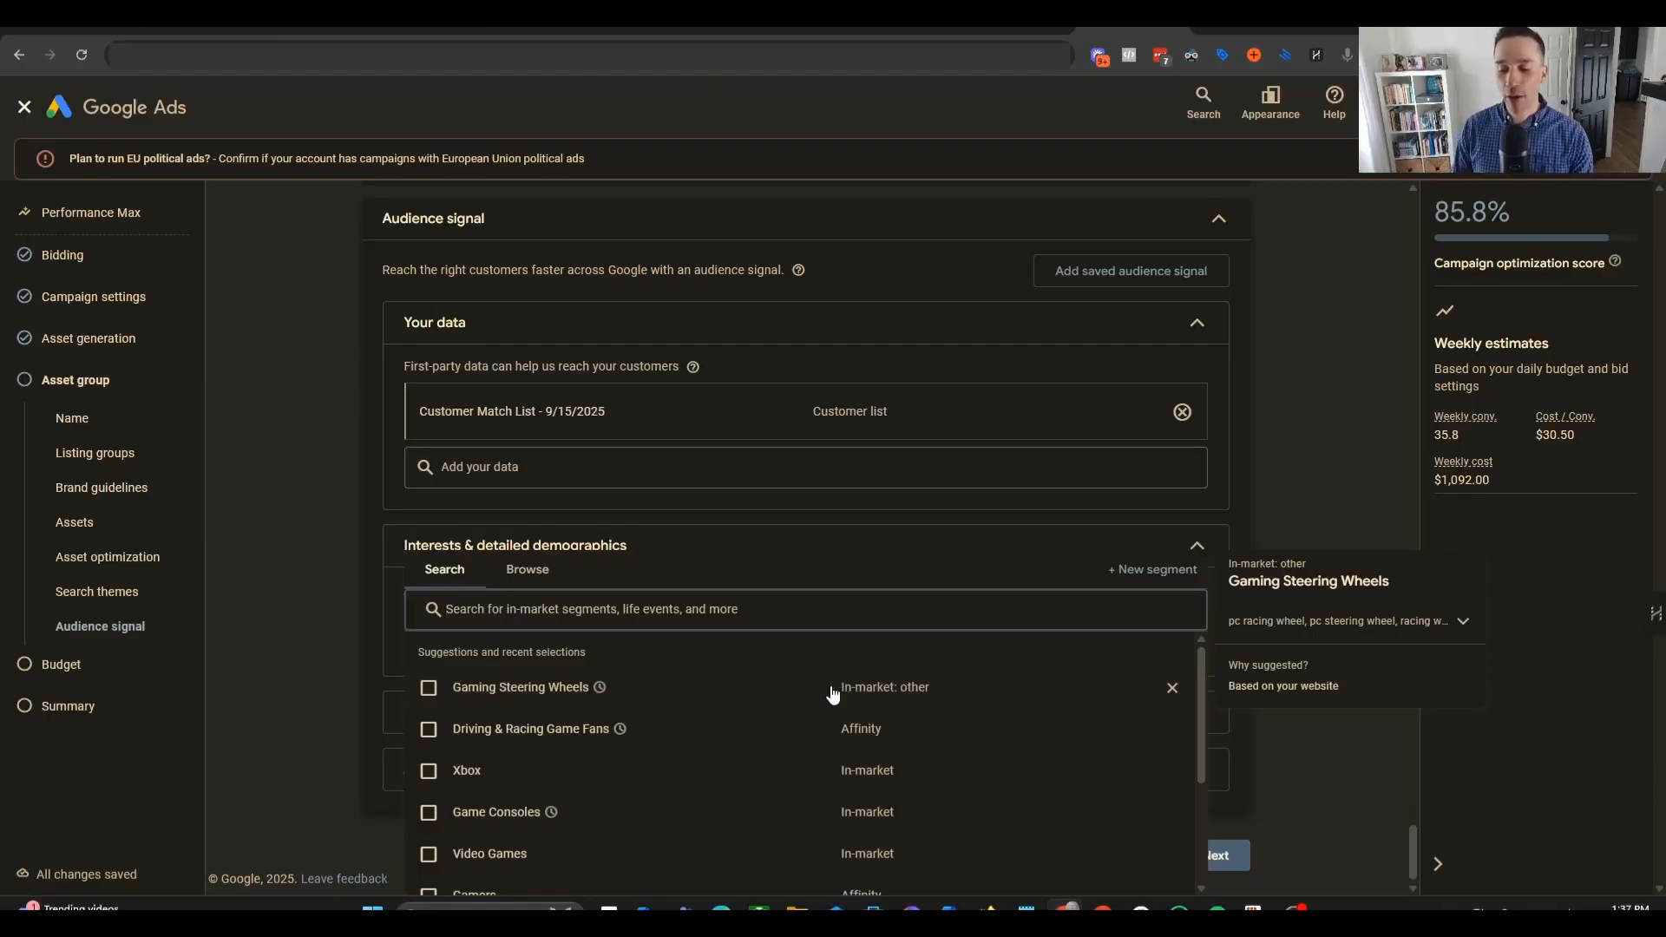
click(428, 688)
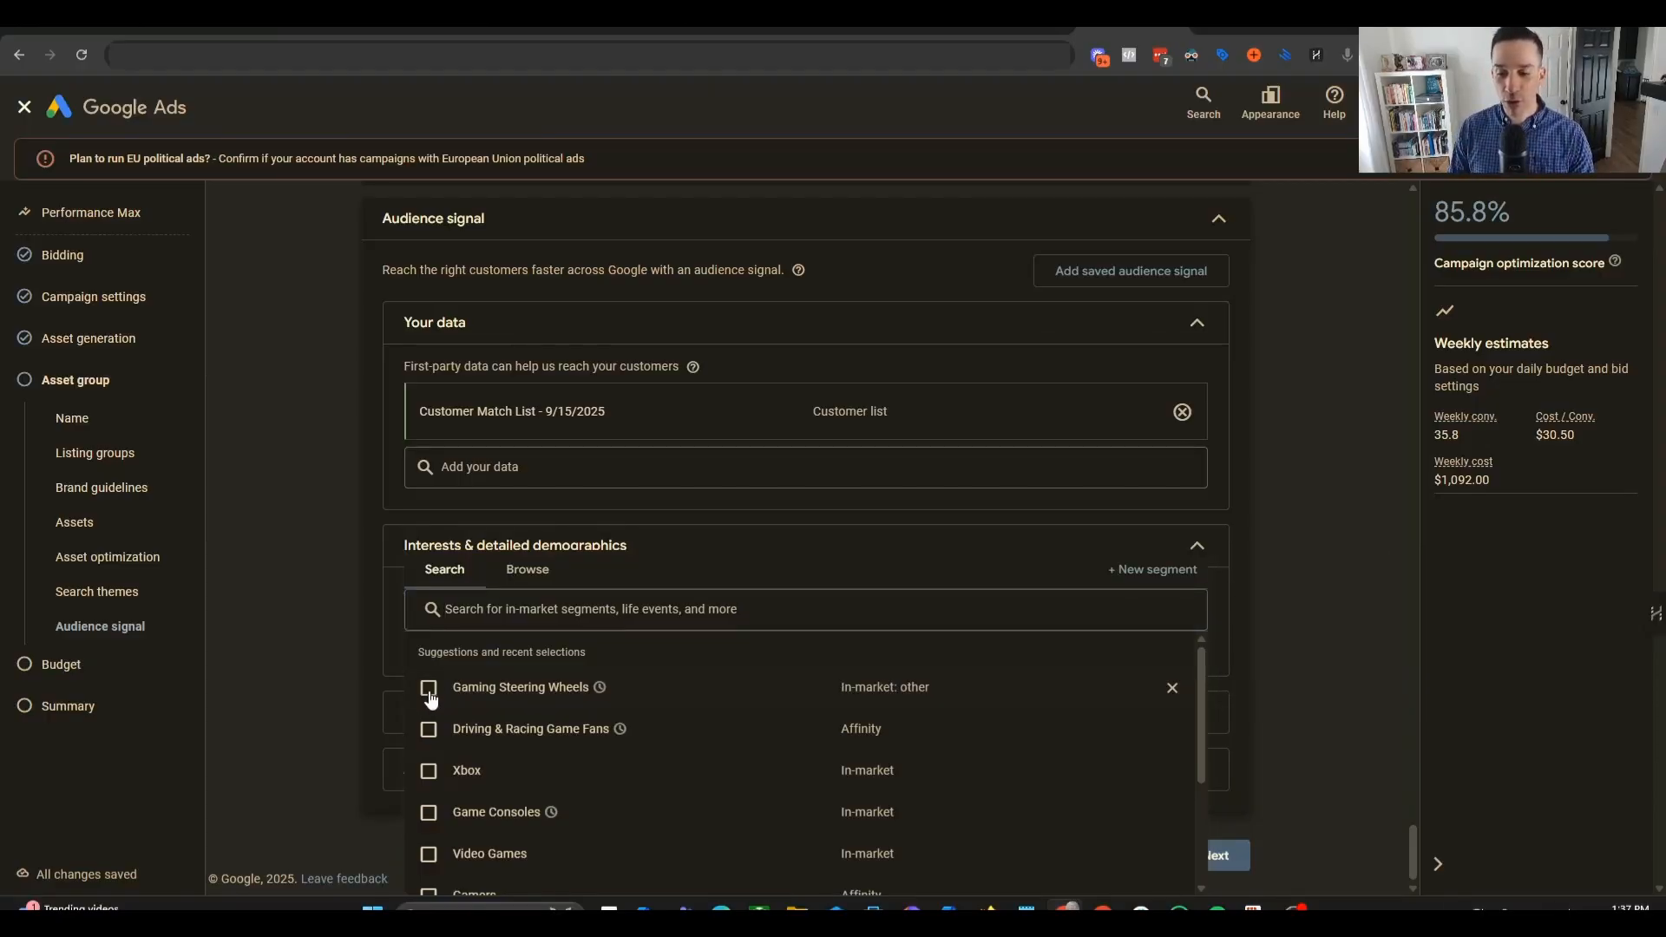
click(429, 729)
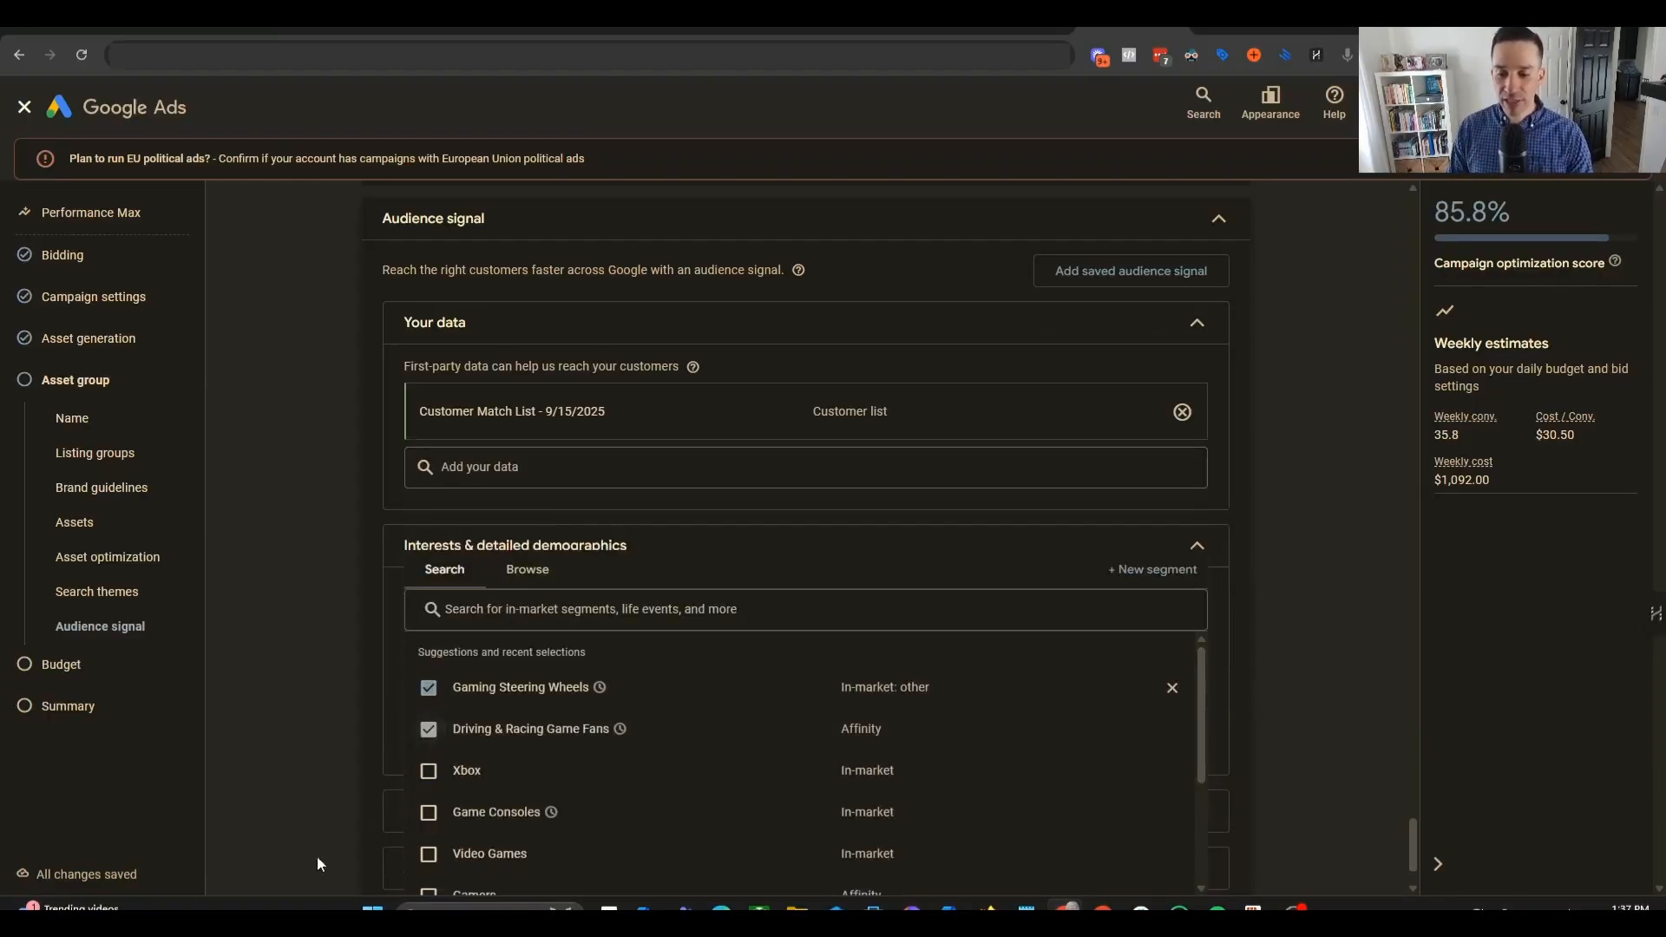
scroll(540, 787, down, 2)
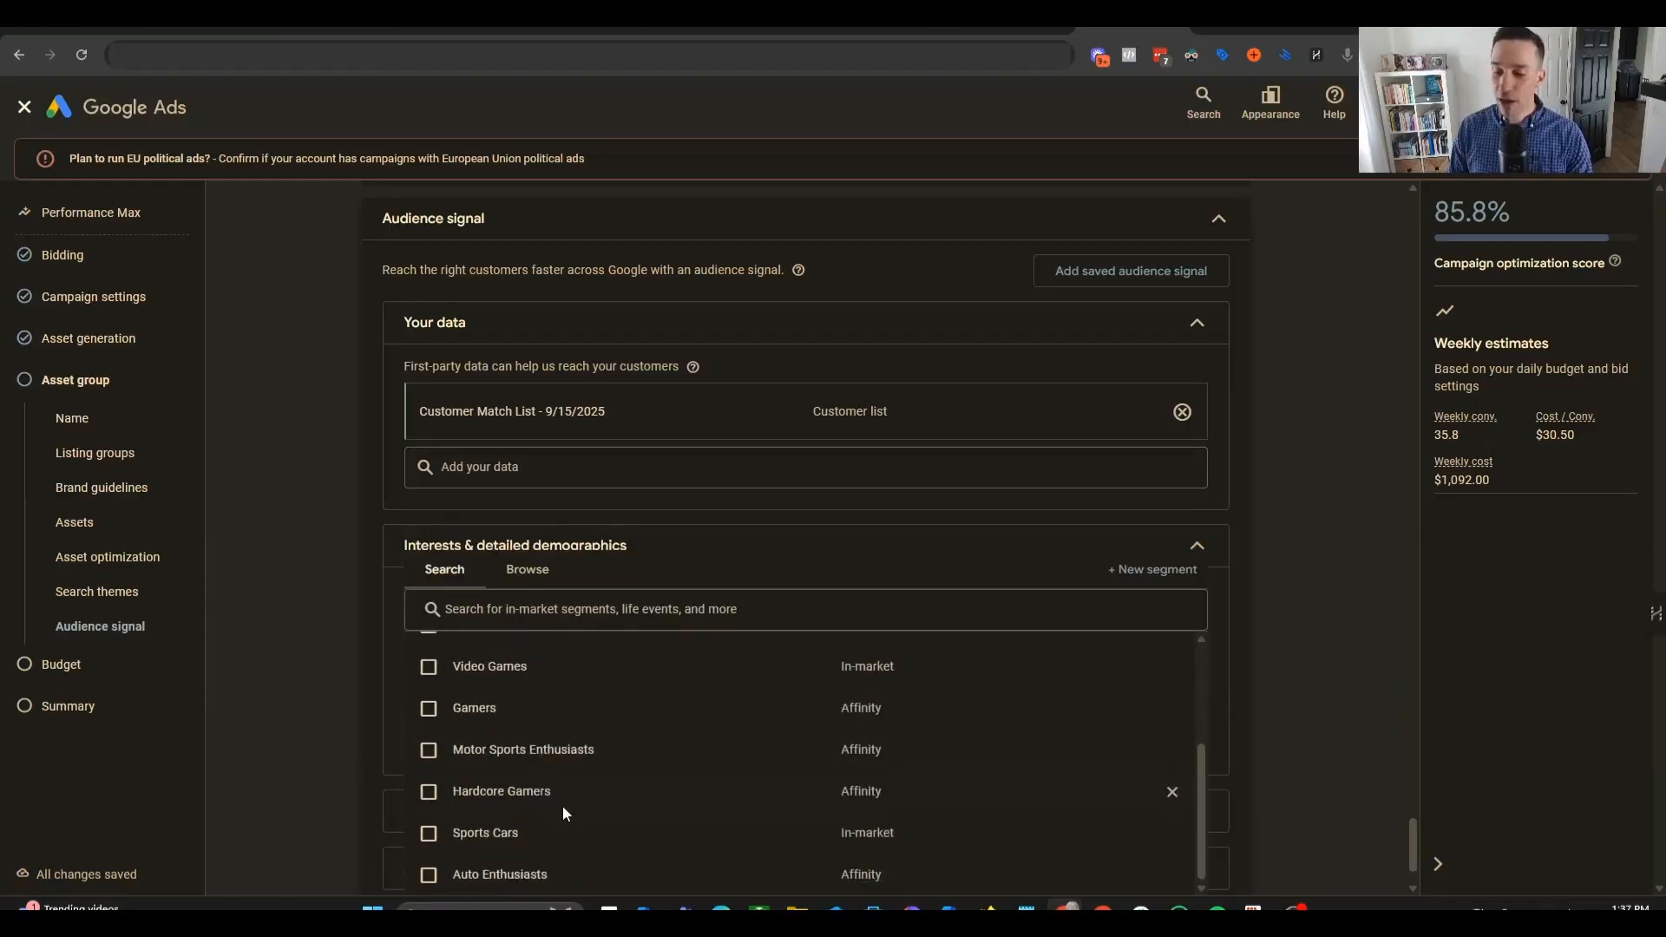
- Look through the in-market segment categories available for interests and detailed demographics
click(520, 576)
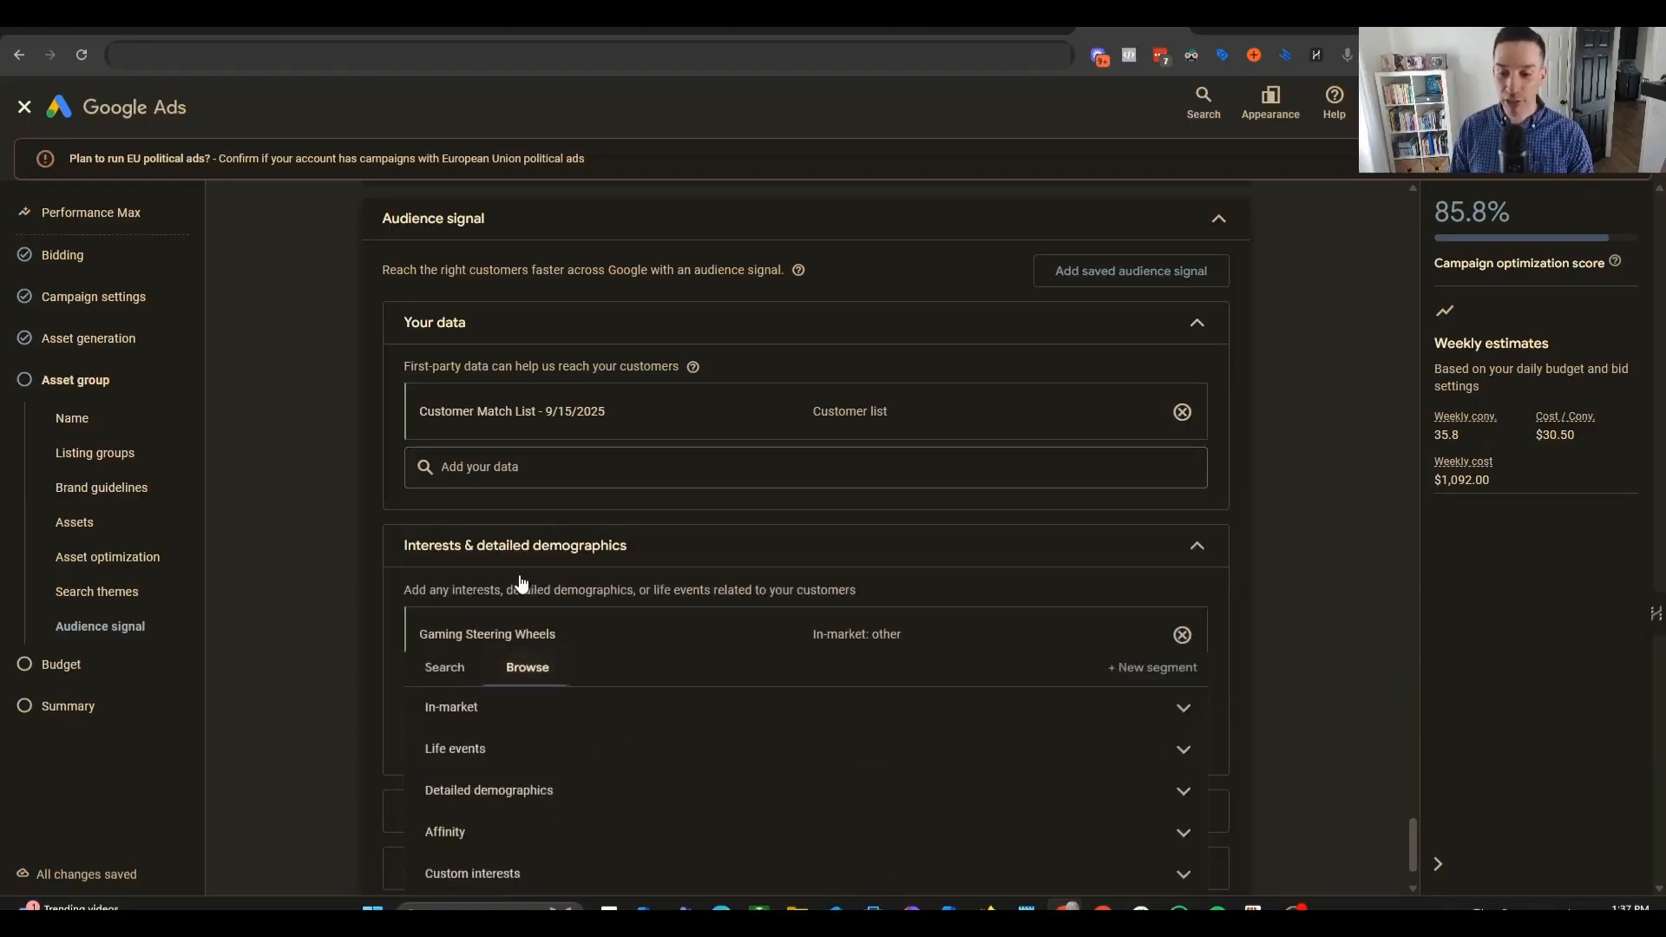
click(1183, 707)
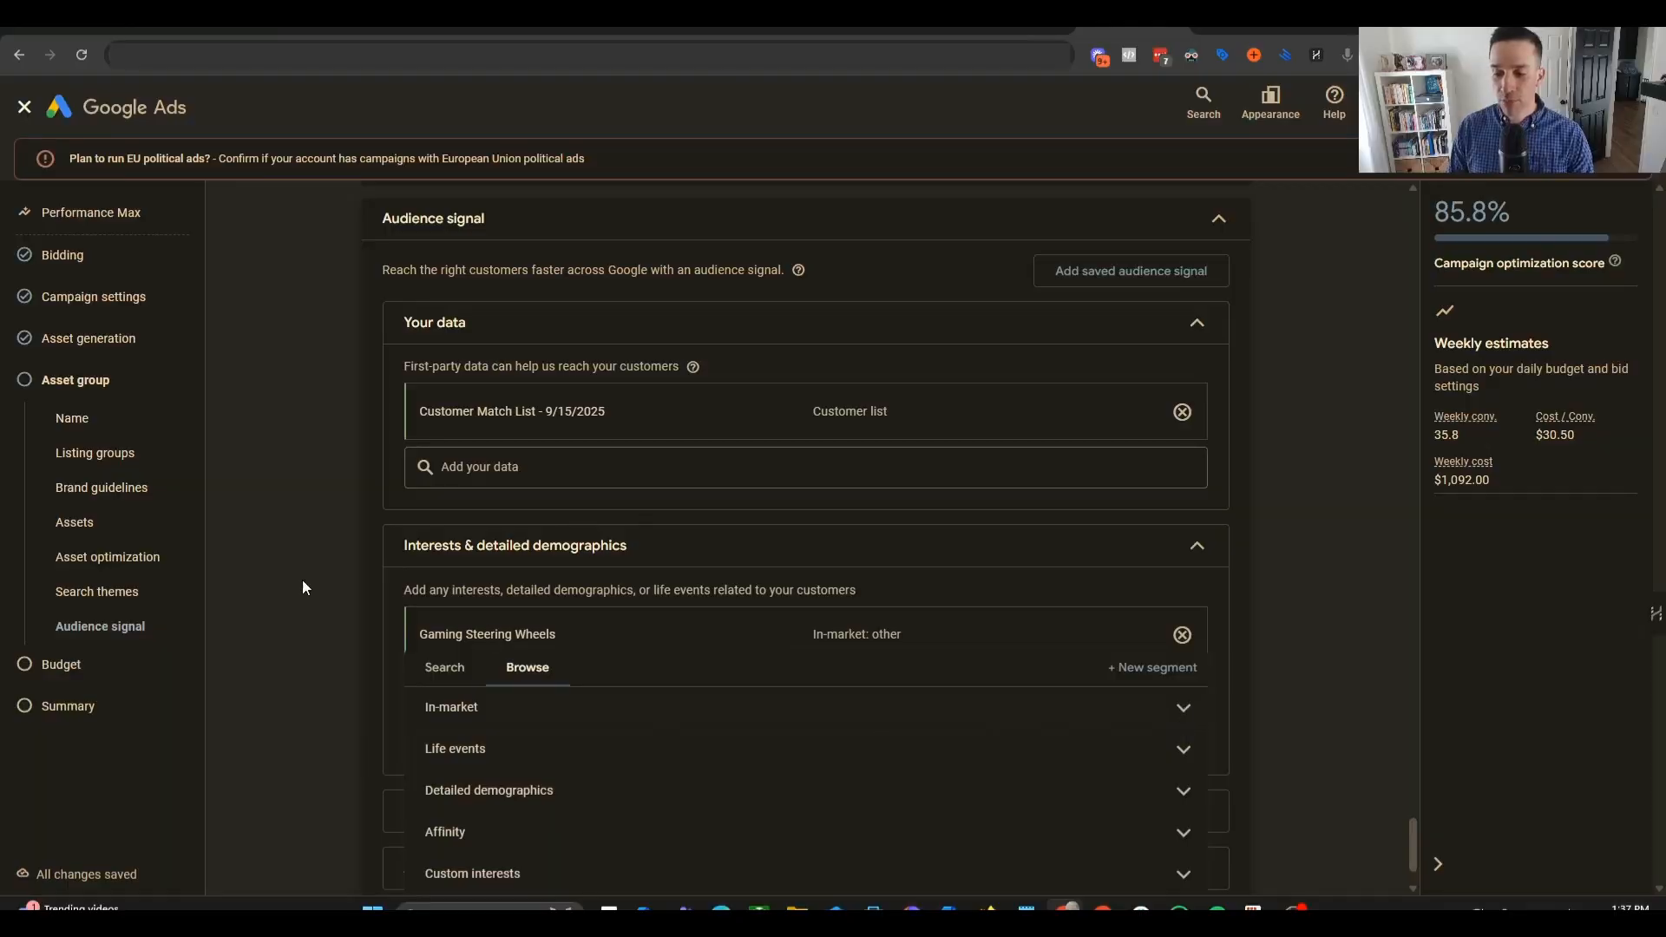
scroll(318, 618, down, 1)
scroll(534, 723, down, 1)
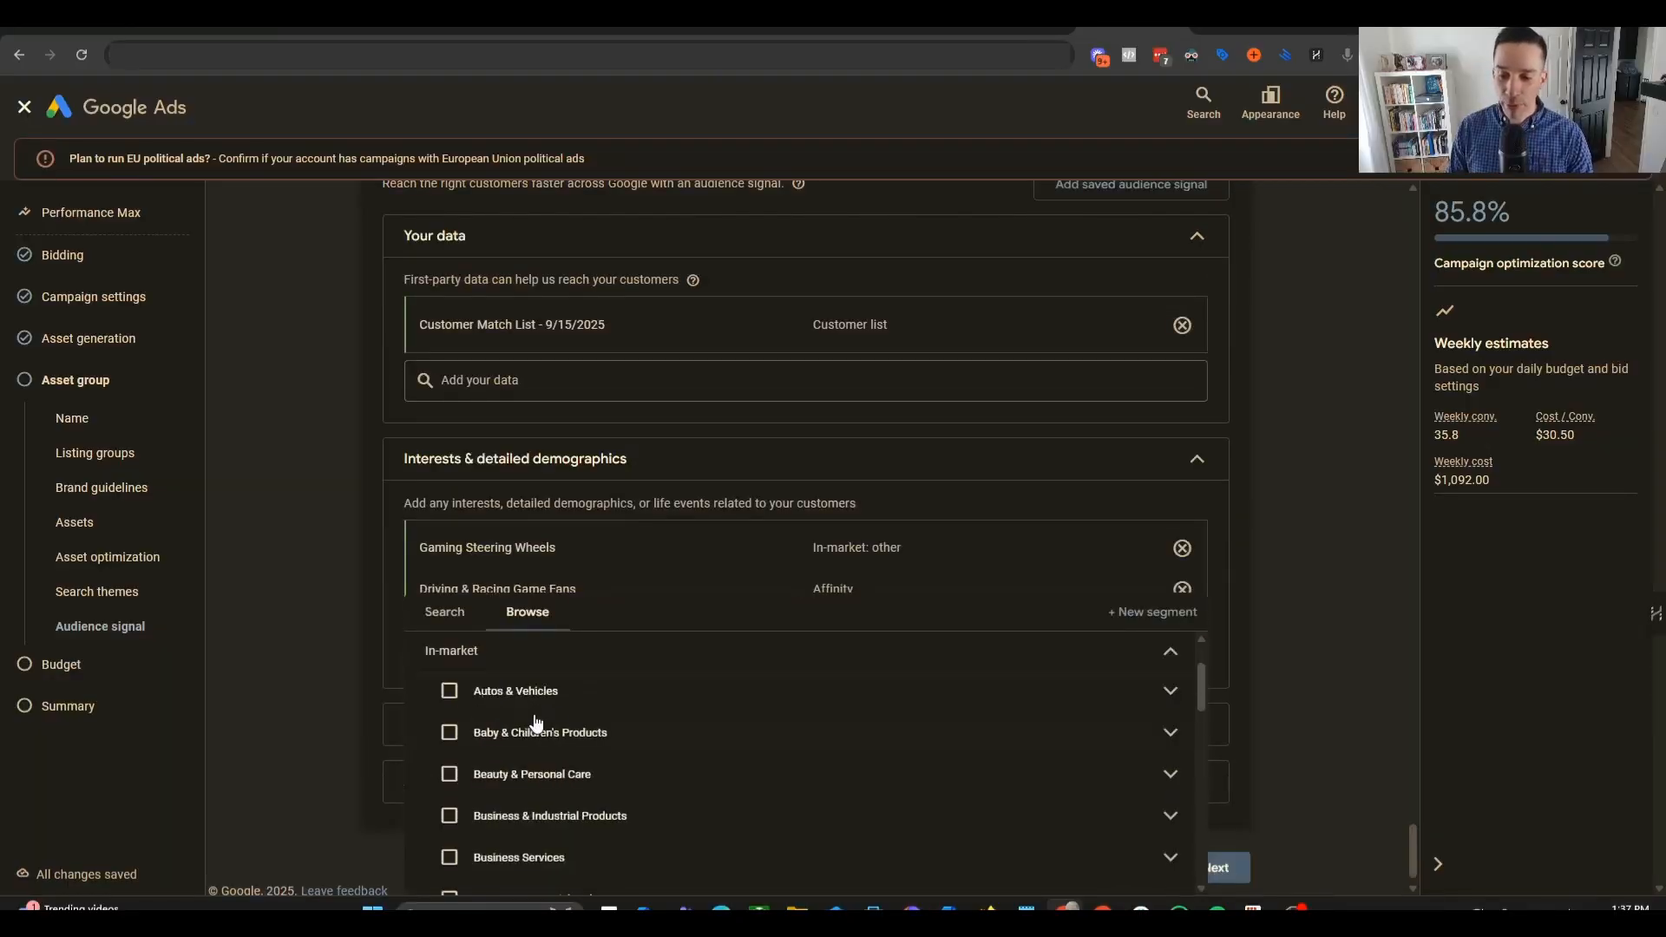
scroll(603, 774, down, 1)
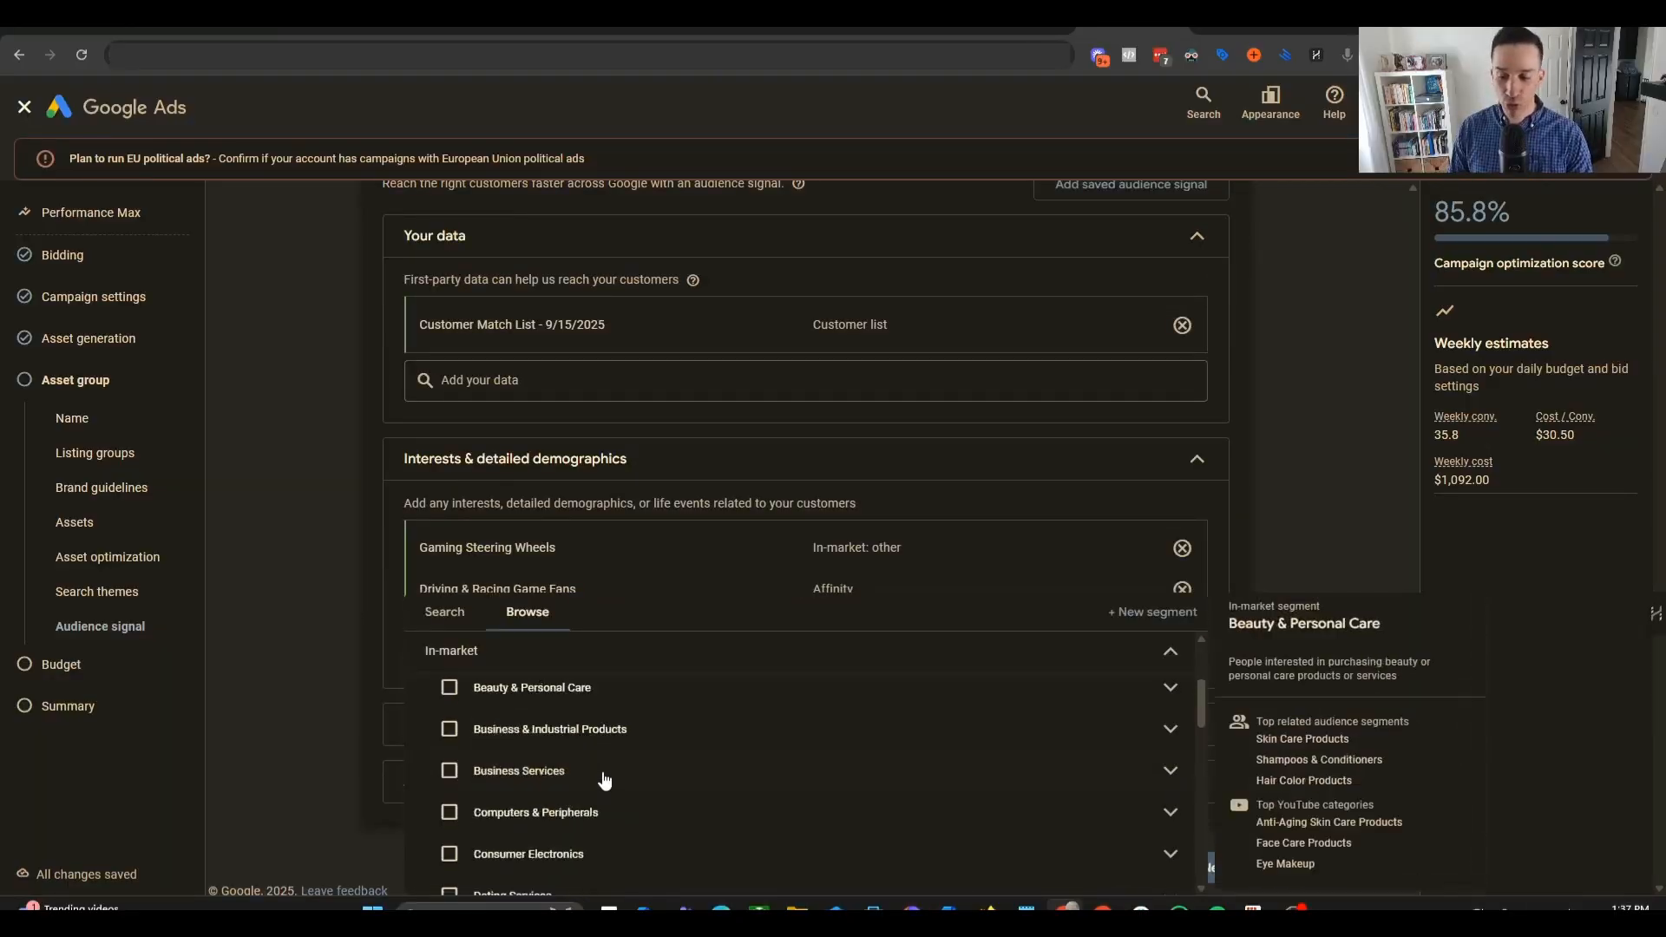
scroll(599, 800, up, 1)
scroll(633, 820, down, 4)
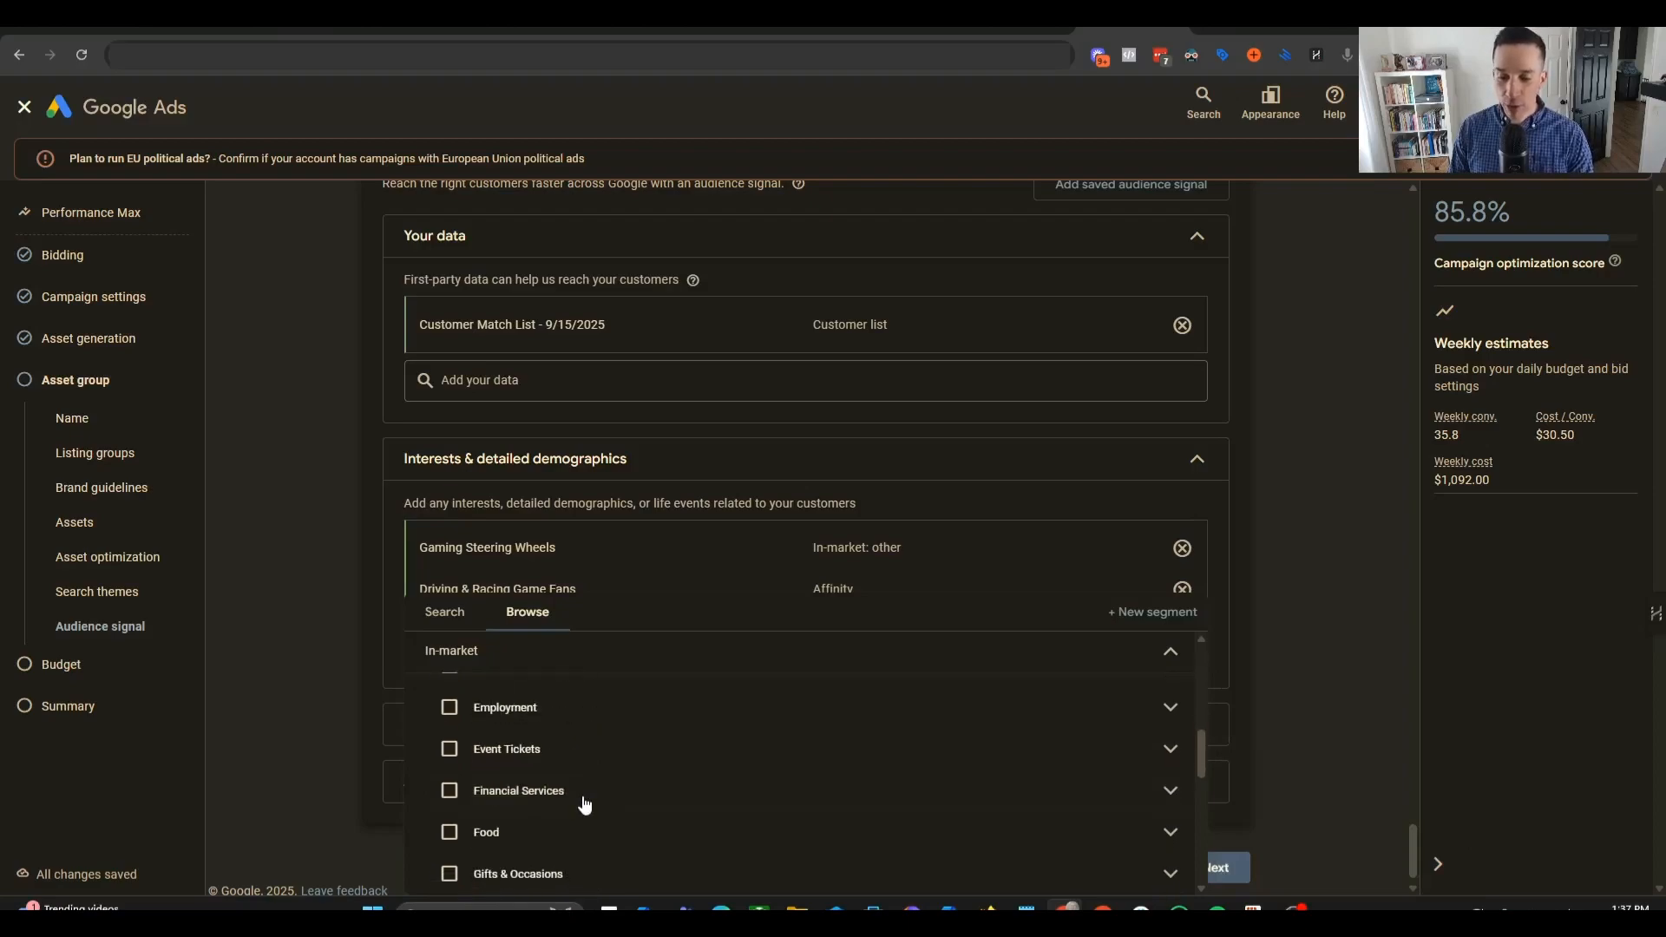
mouse_move(521, 759)
scroll(523, 766, down, 3)
scroll(540, 781, up, 2)
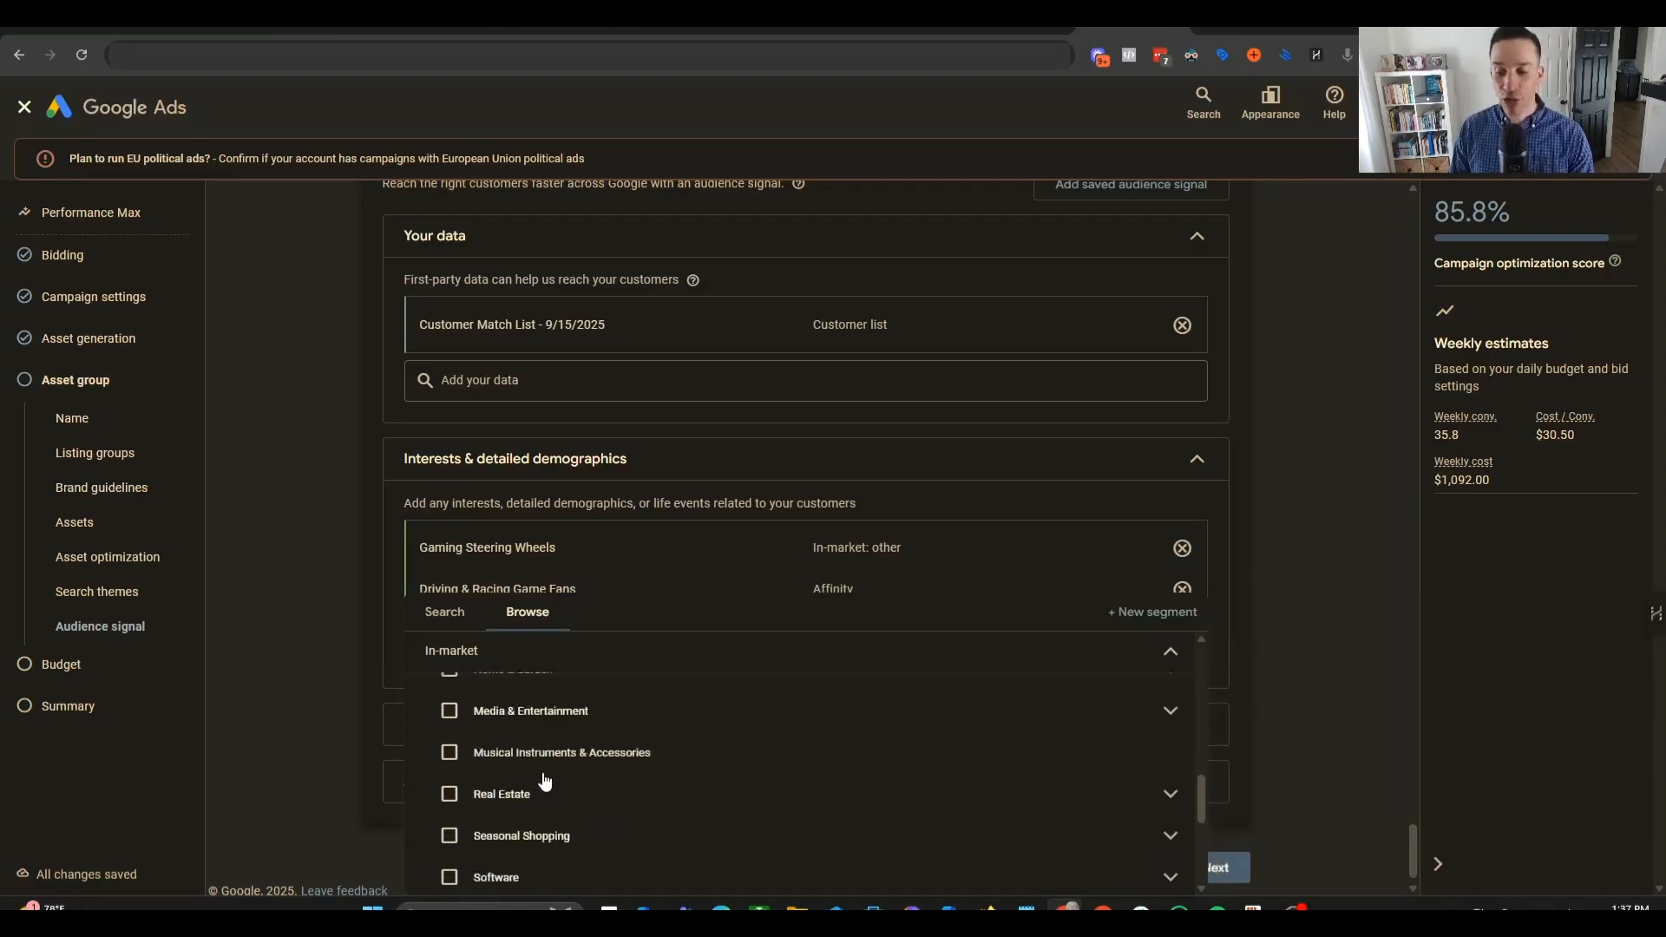
scroll(602, 781, down, 4)
scroll(958, 729, up, 10)
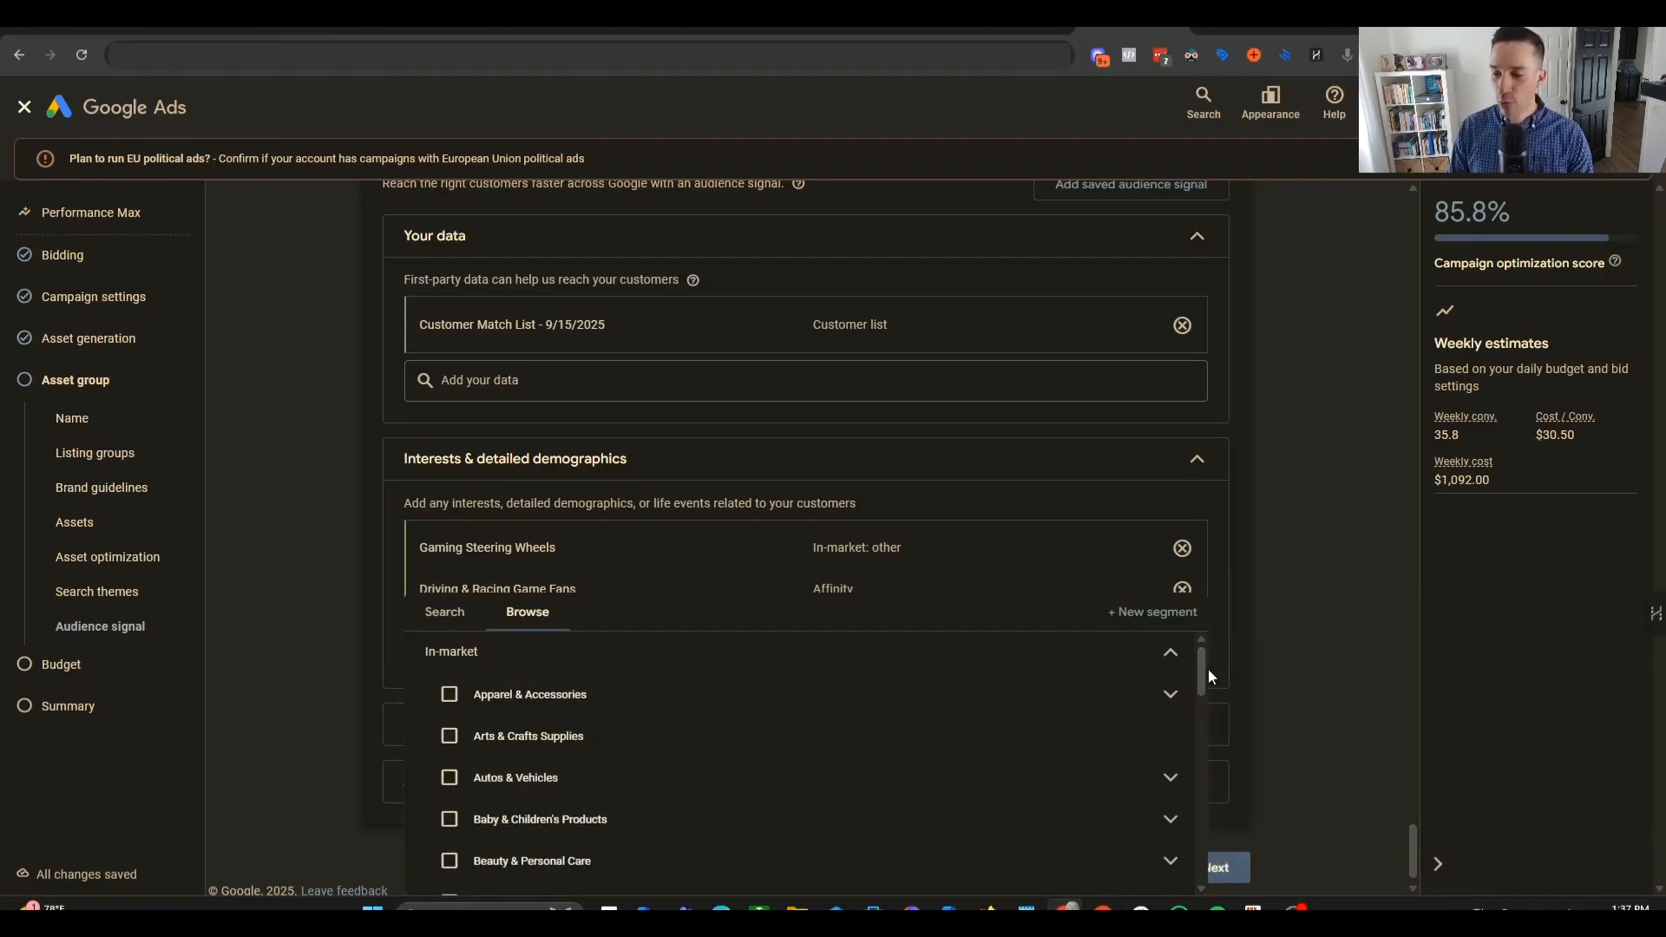
click(1170, 653)
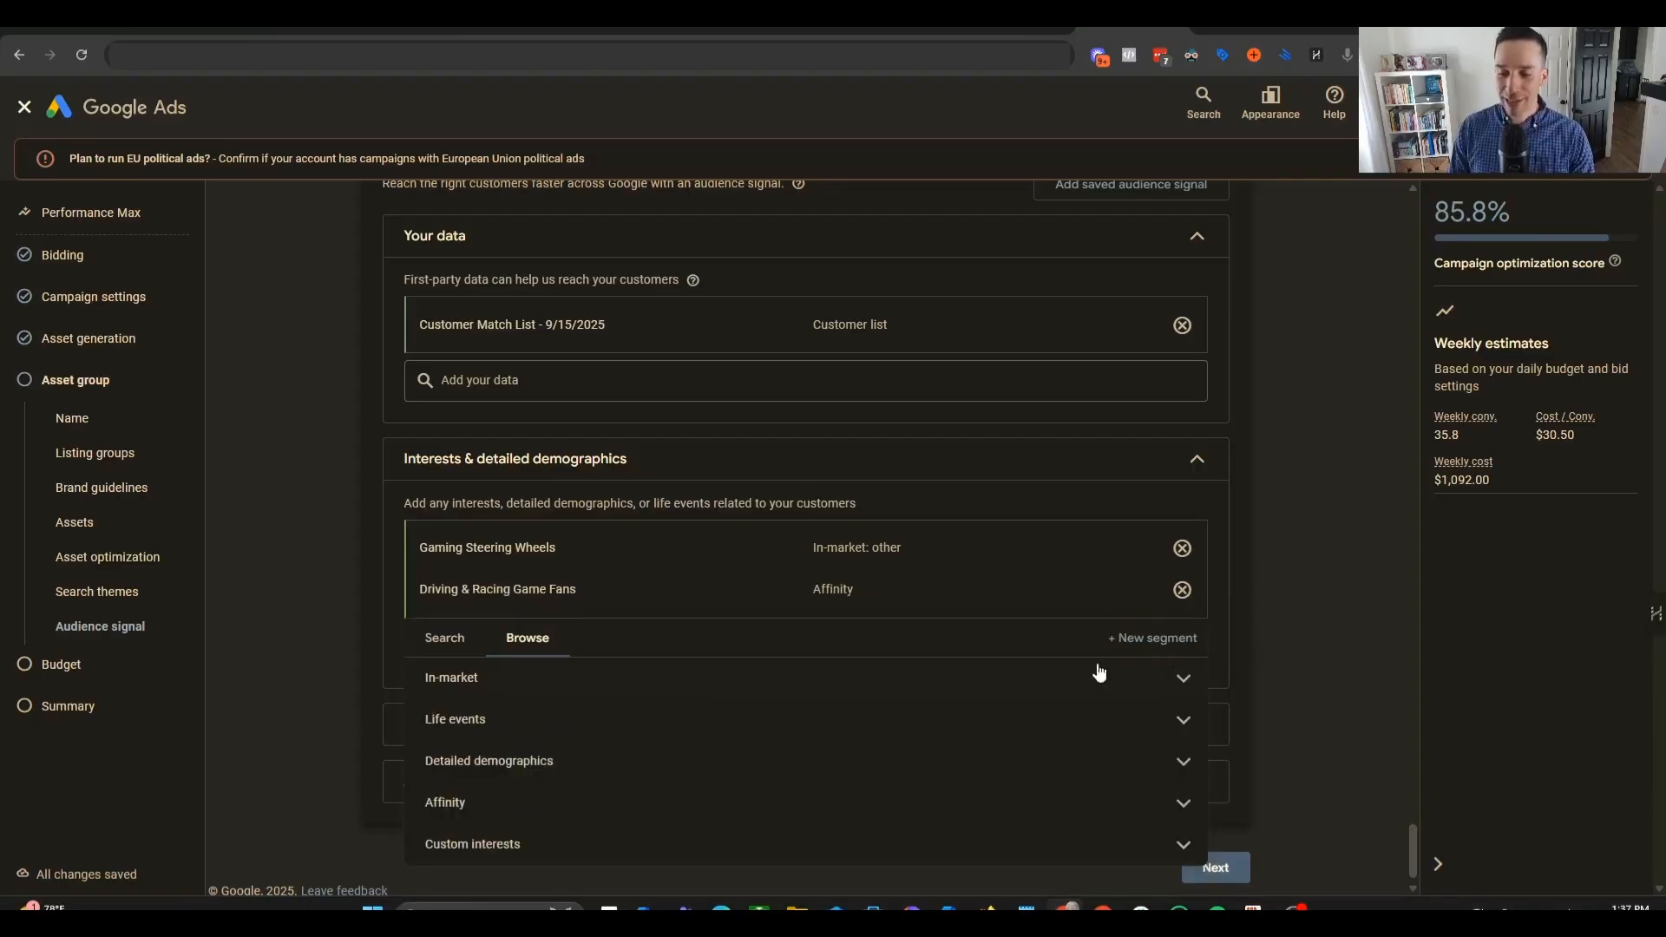
- Search the interest segments for "wedding", review the suggested segments, and clear the search without selecting any
click(501, 641)
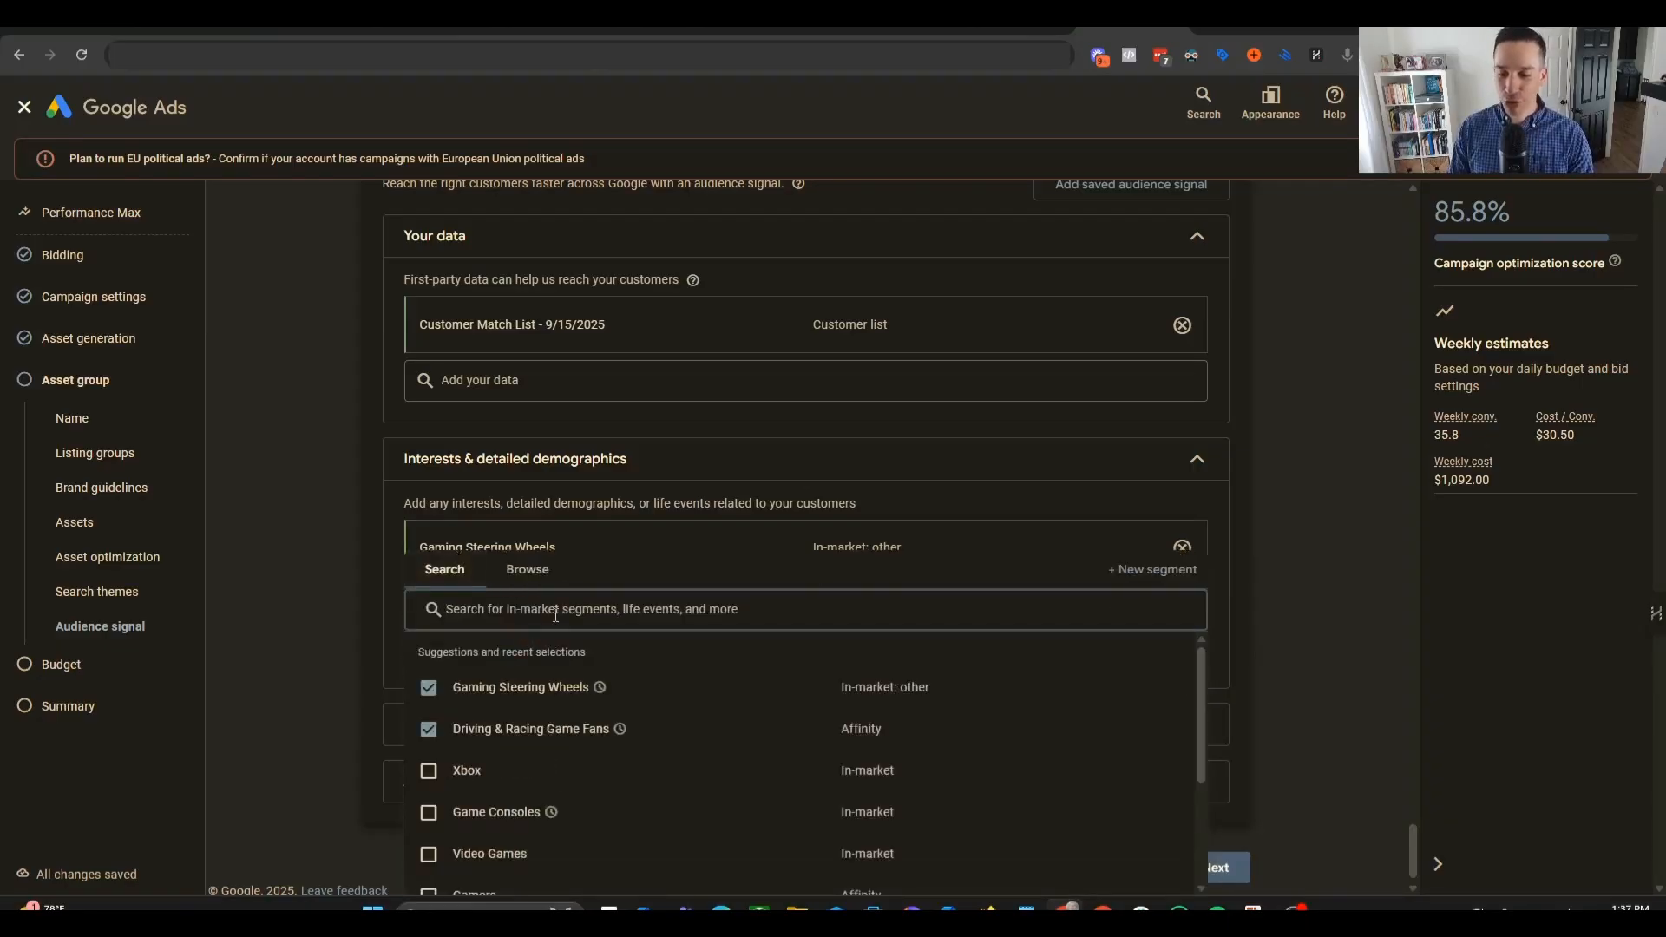
text(wedding)
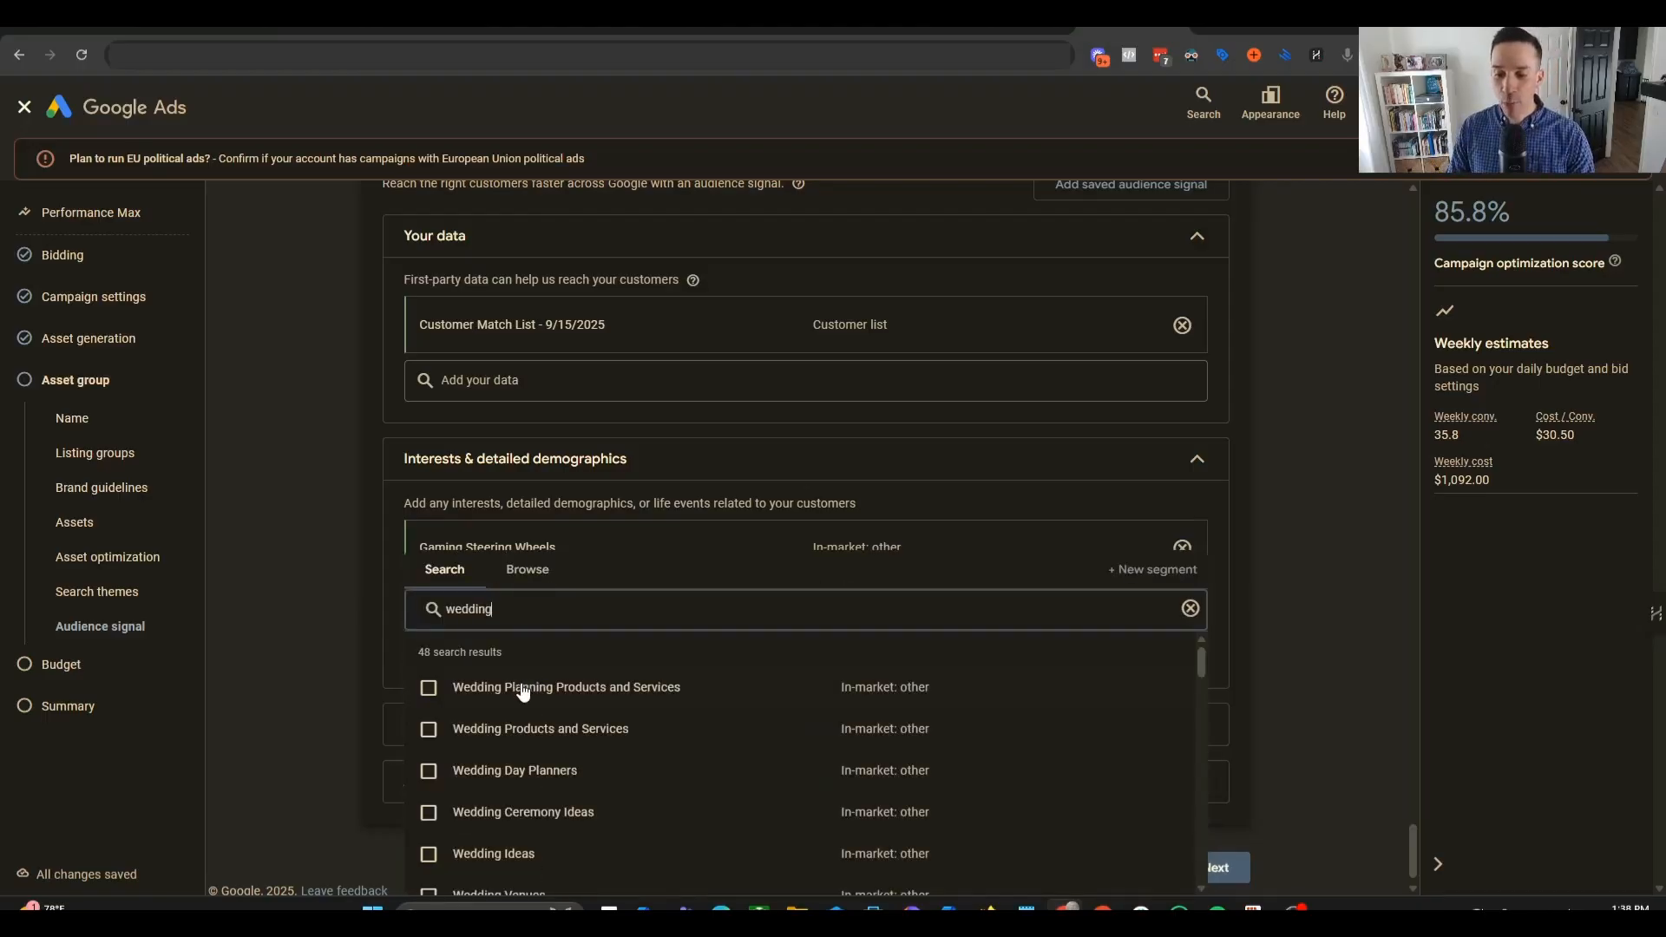
key(Down)
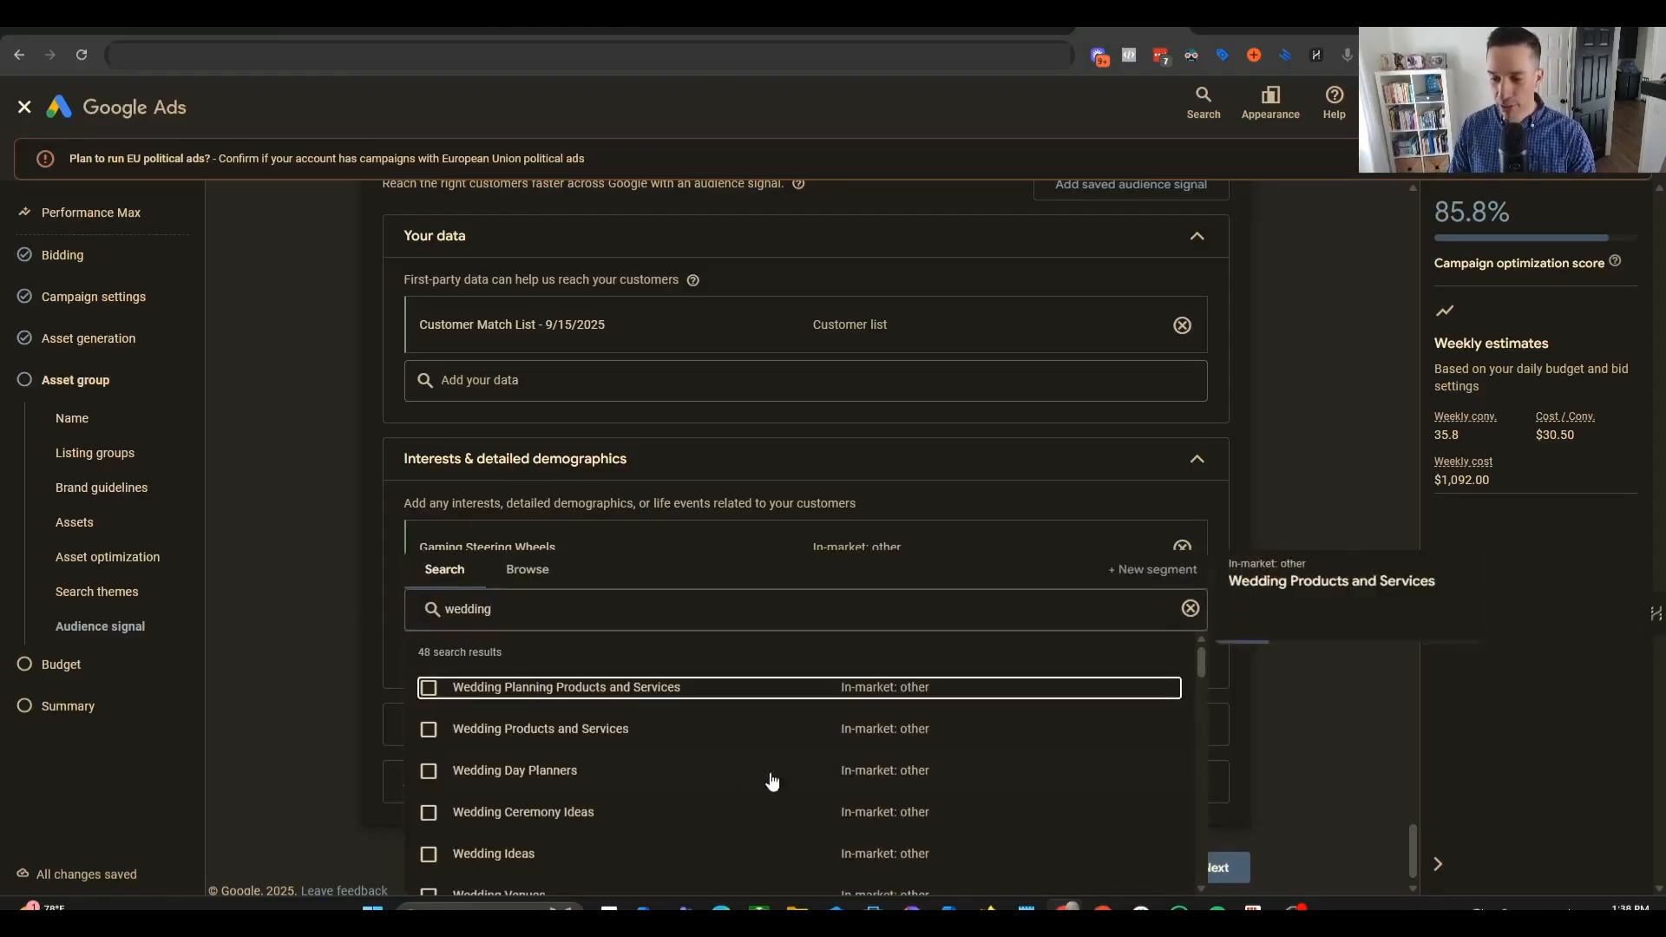
key(Down)
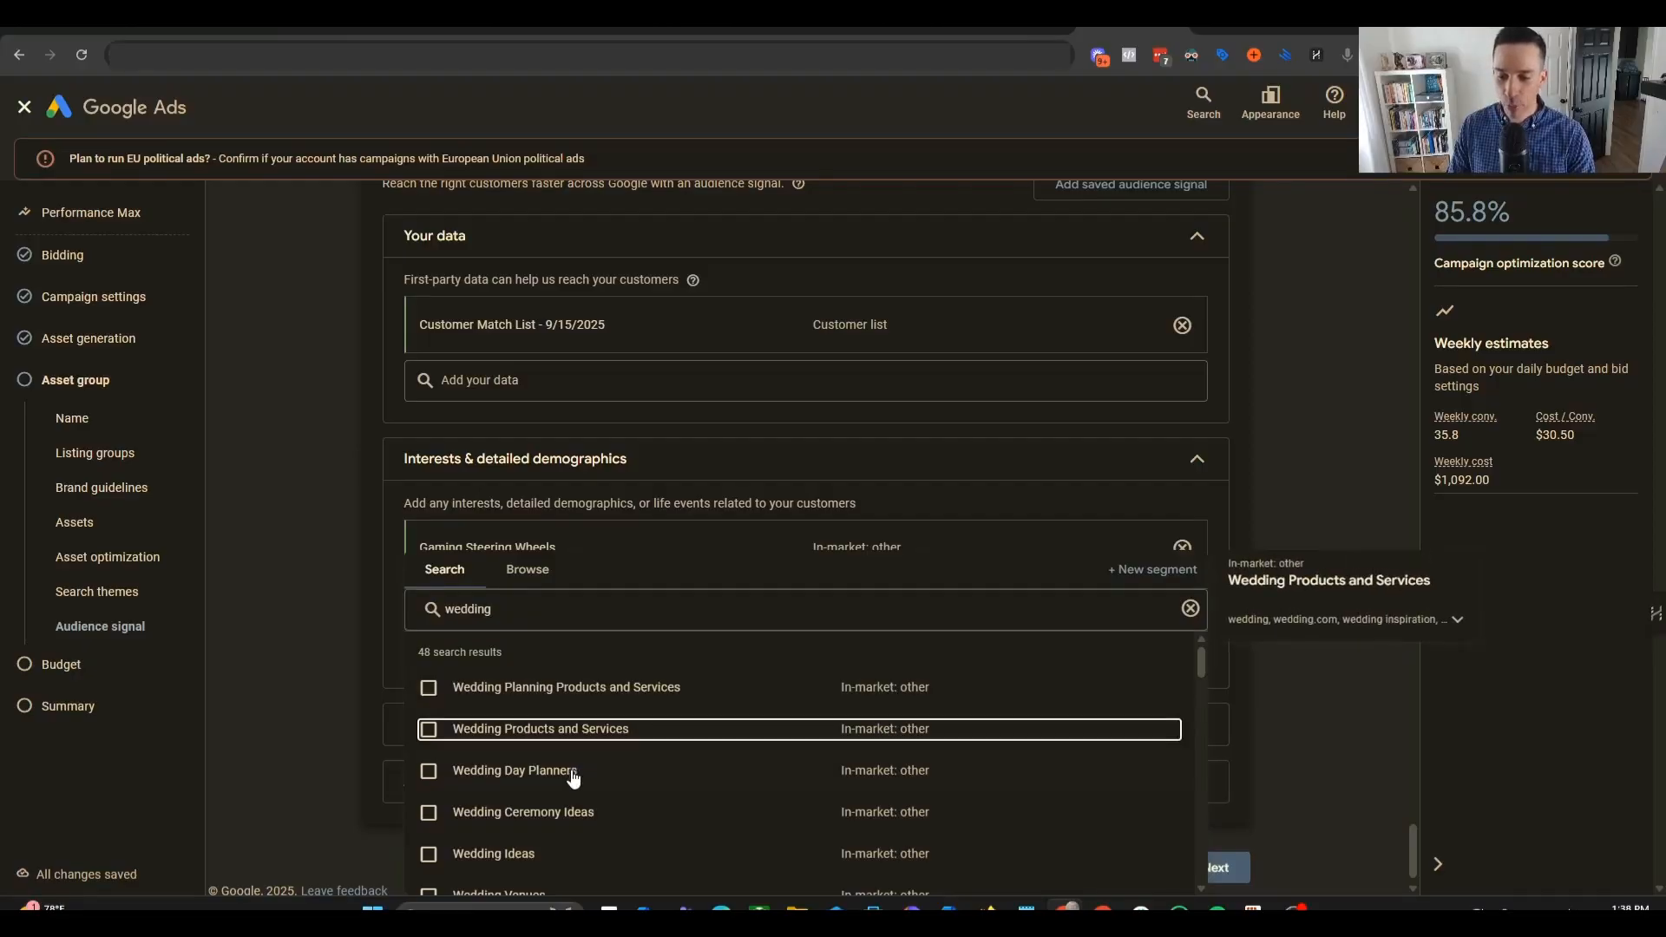
key(Down)
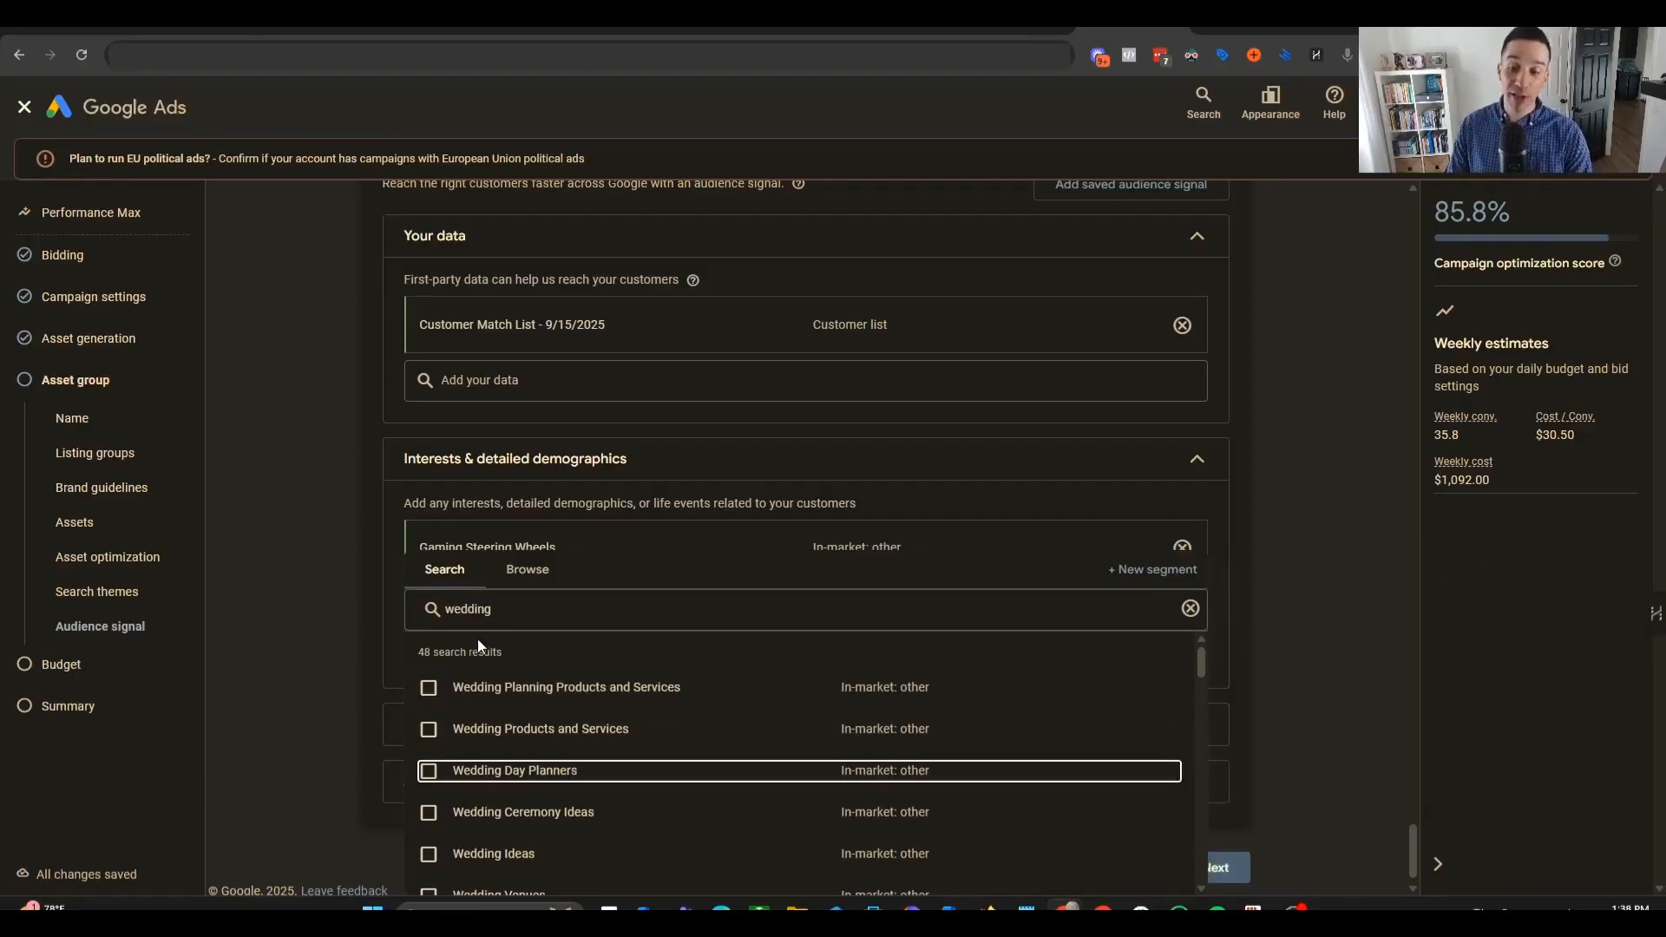
double_click(476, 616)
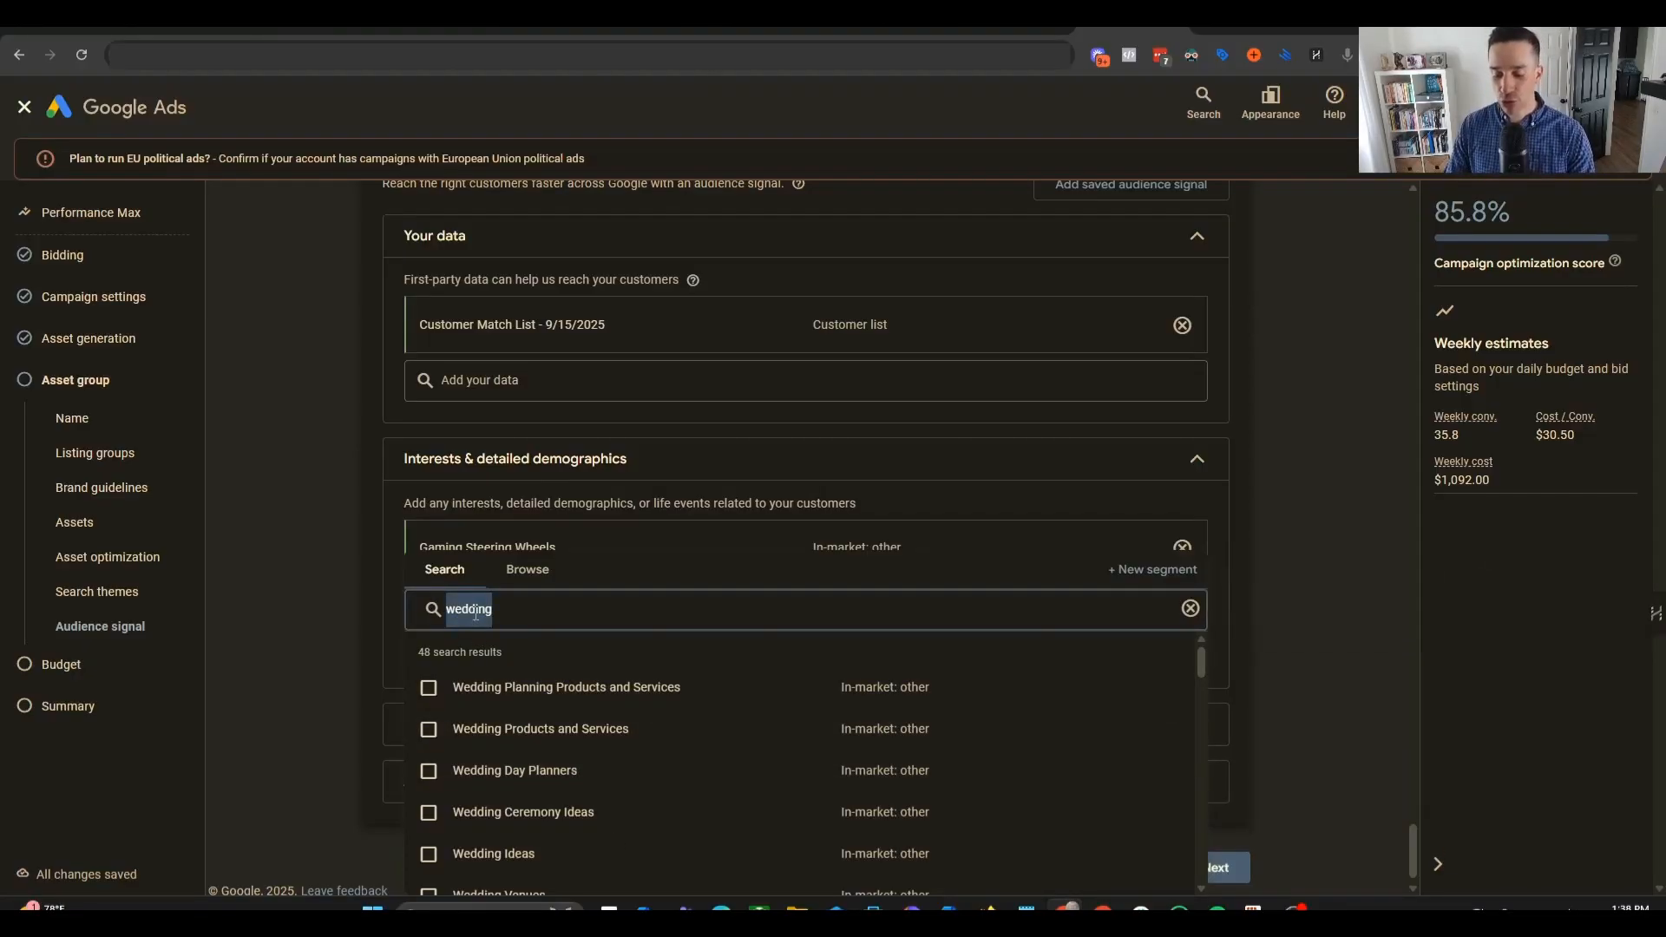
key(BackSpace)
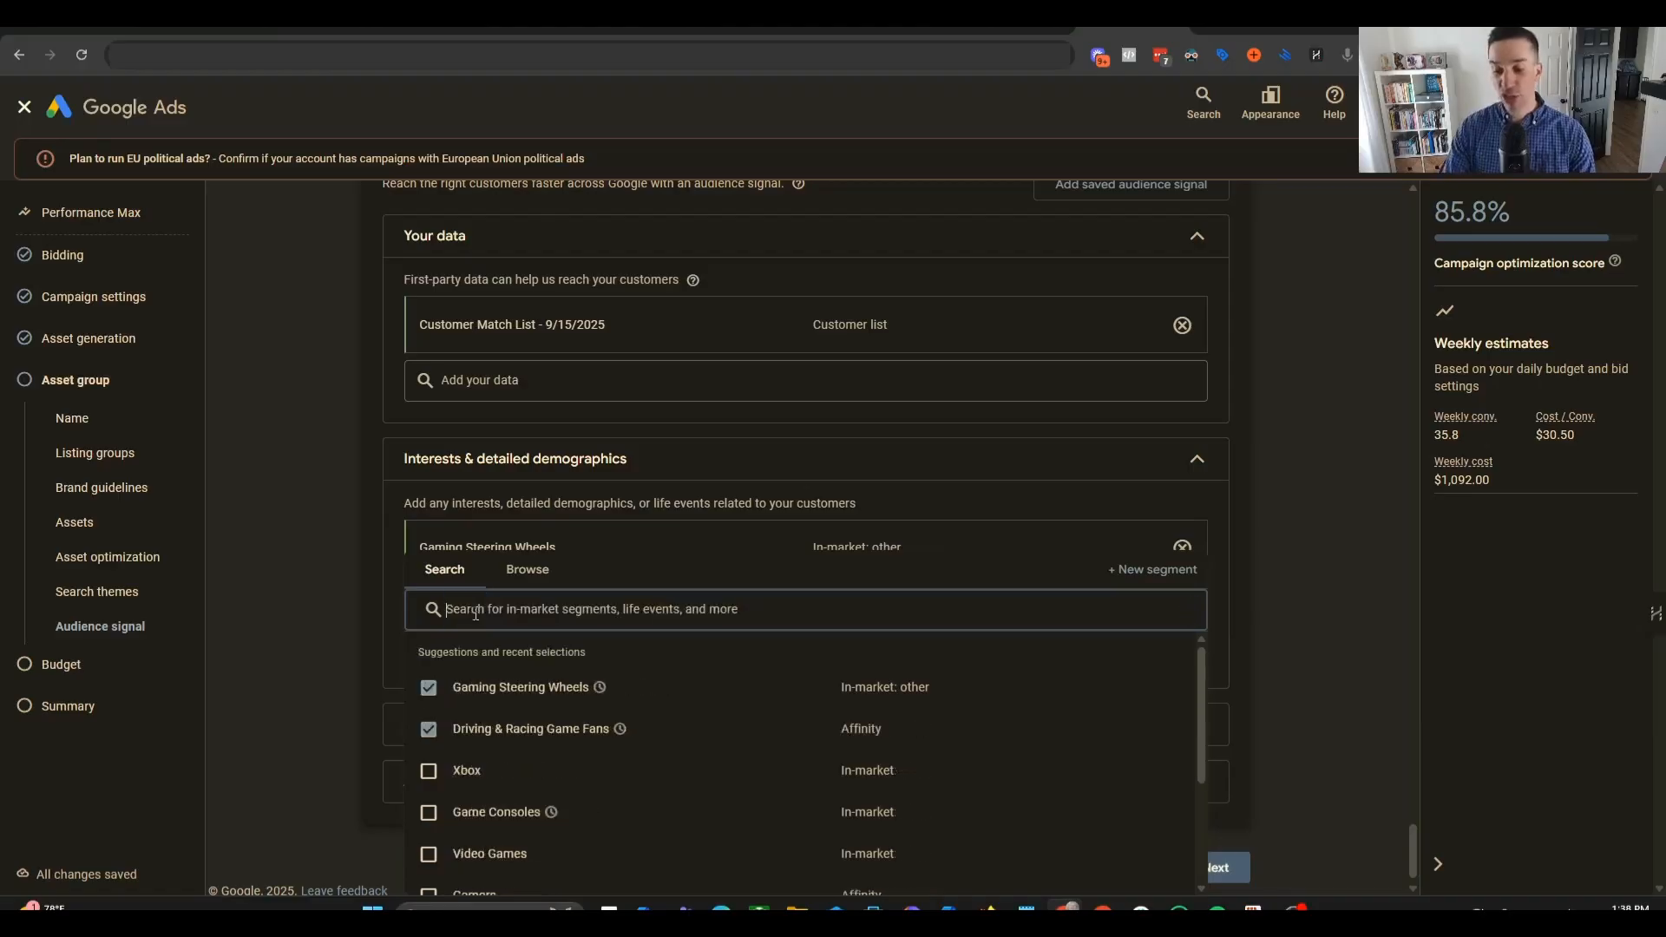
click(288, 625)
- Look through the detailed demographics categories available for the audience signal
click(591, 641)
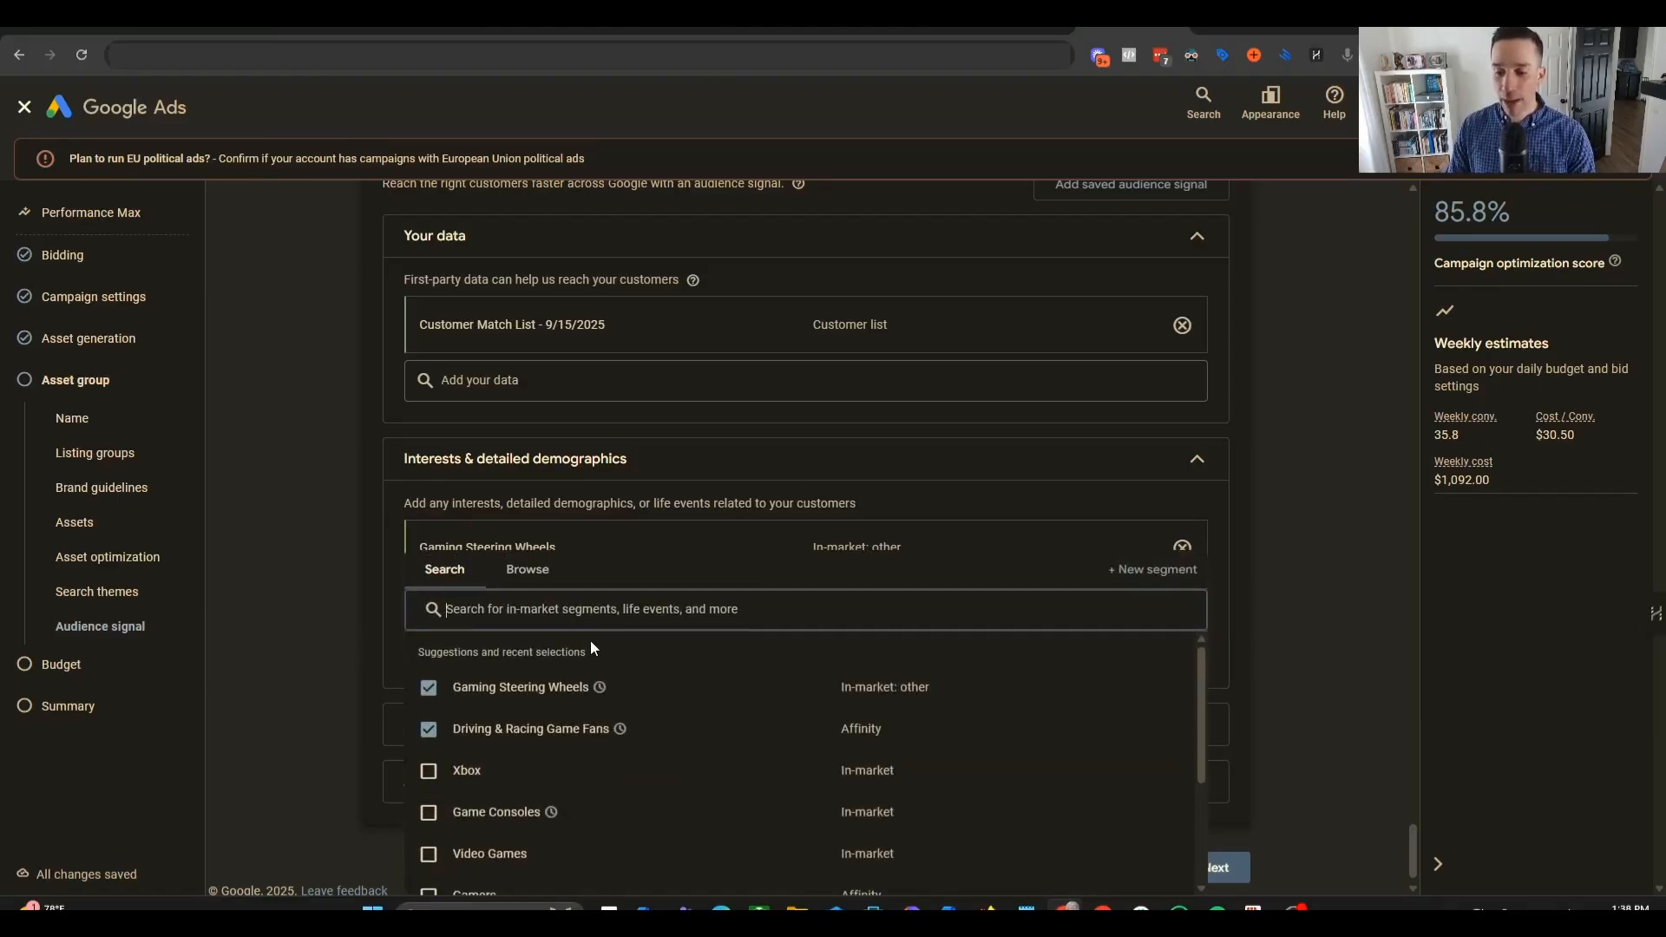
click(531, 580)
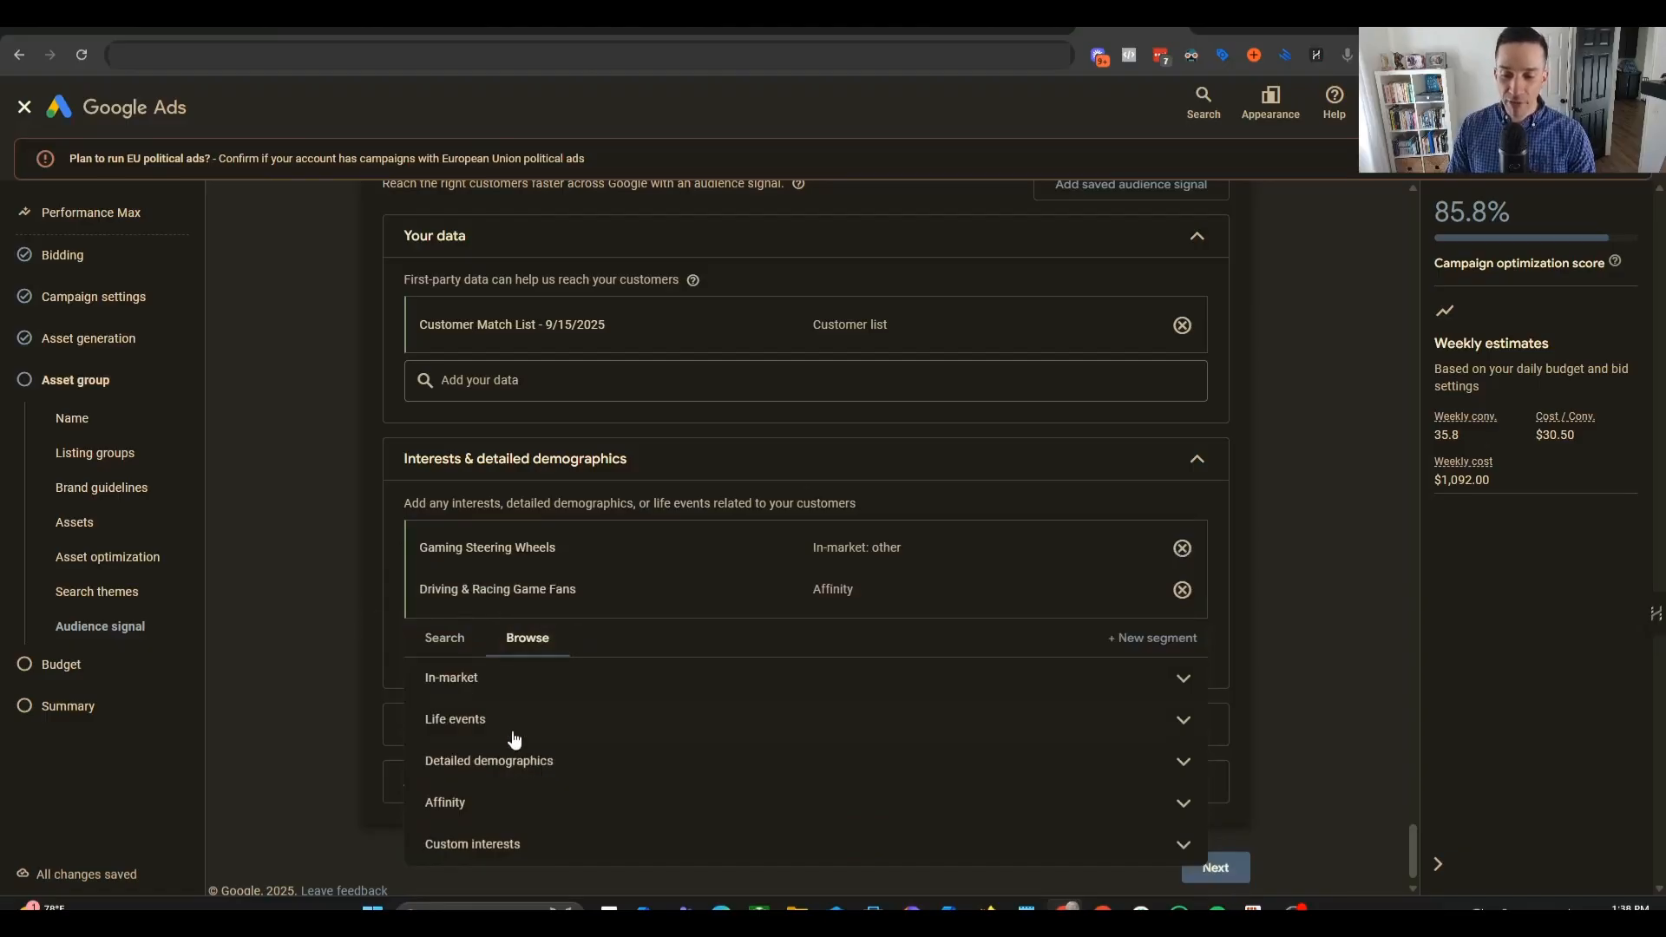
click(531, 763)
scroll(555, 769, down, 1)
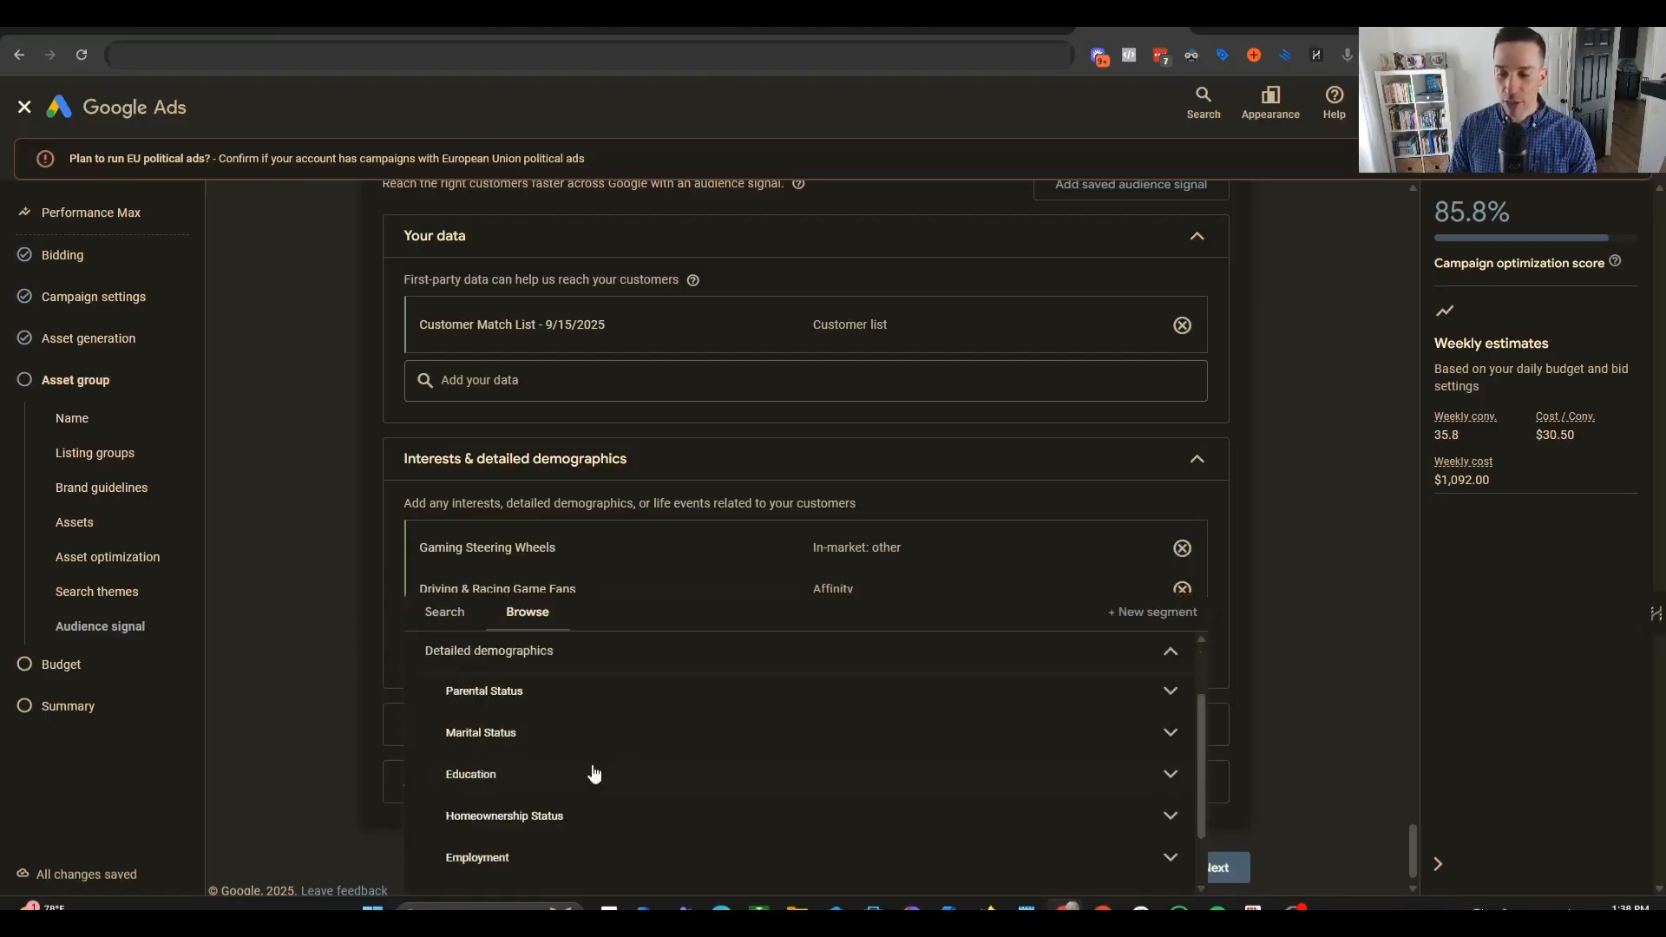
scroll(576, 764, down, 1)
scroll(660, 778, up, 2)
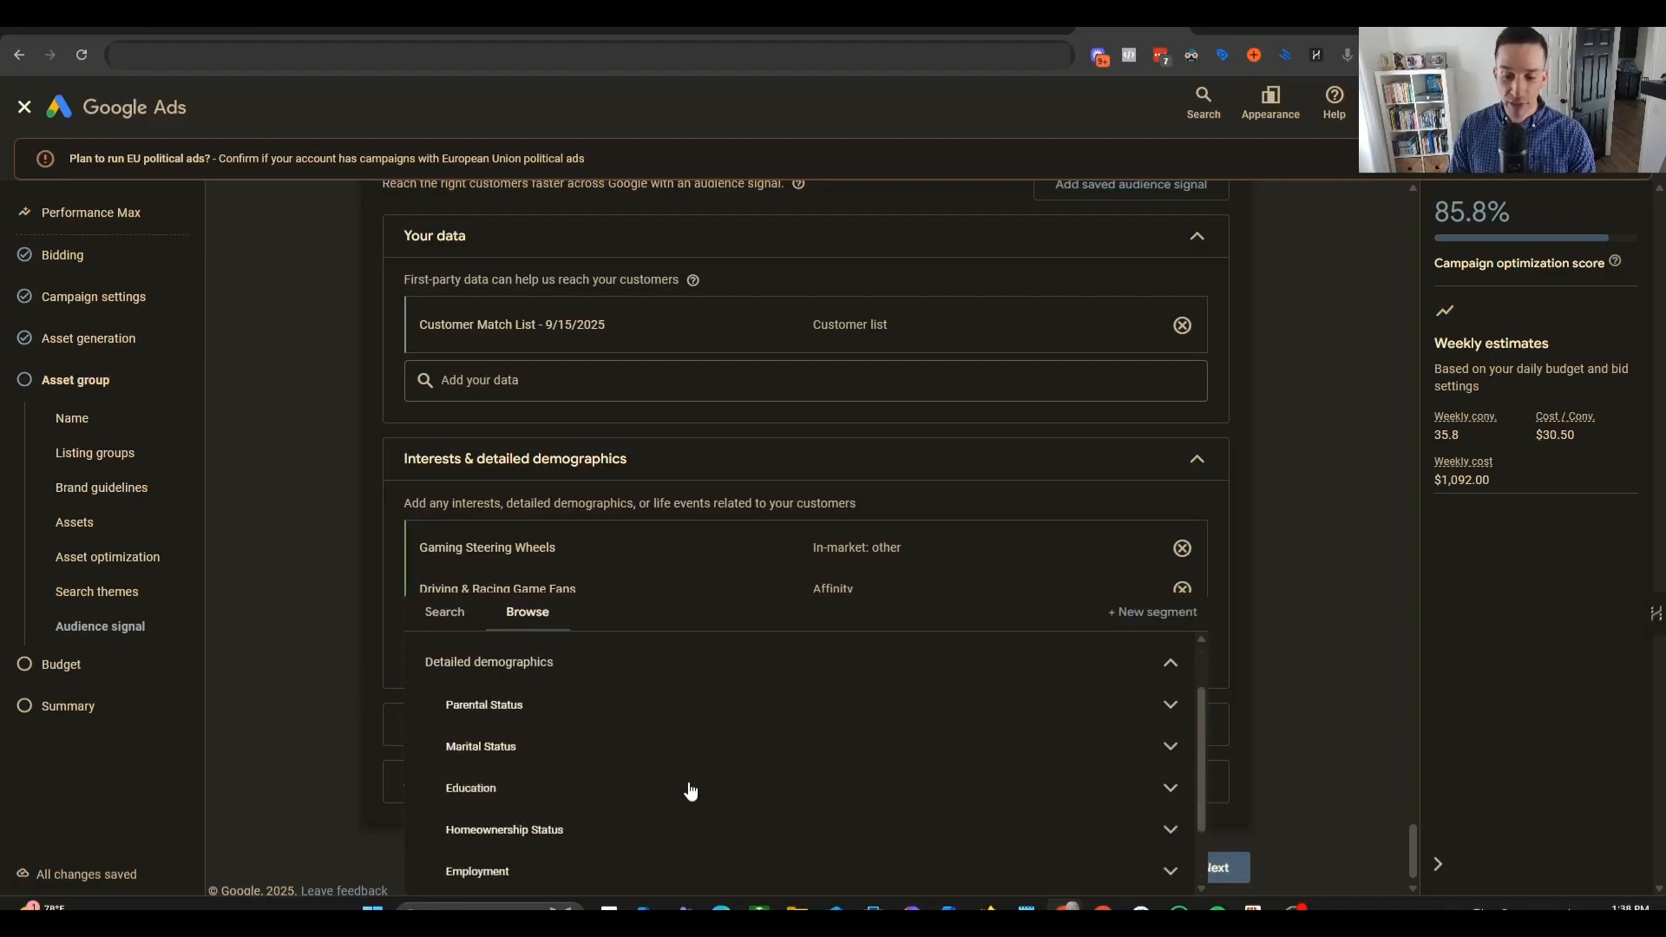
click(1173, 666)
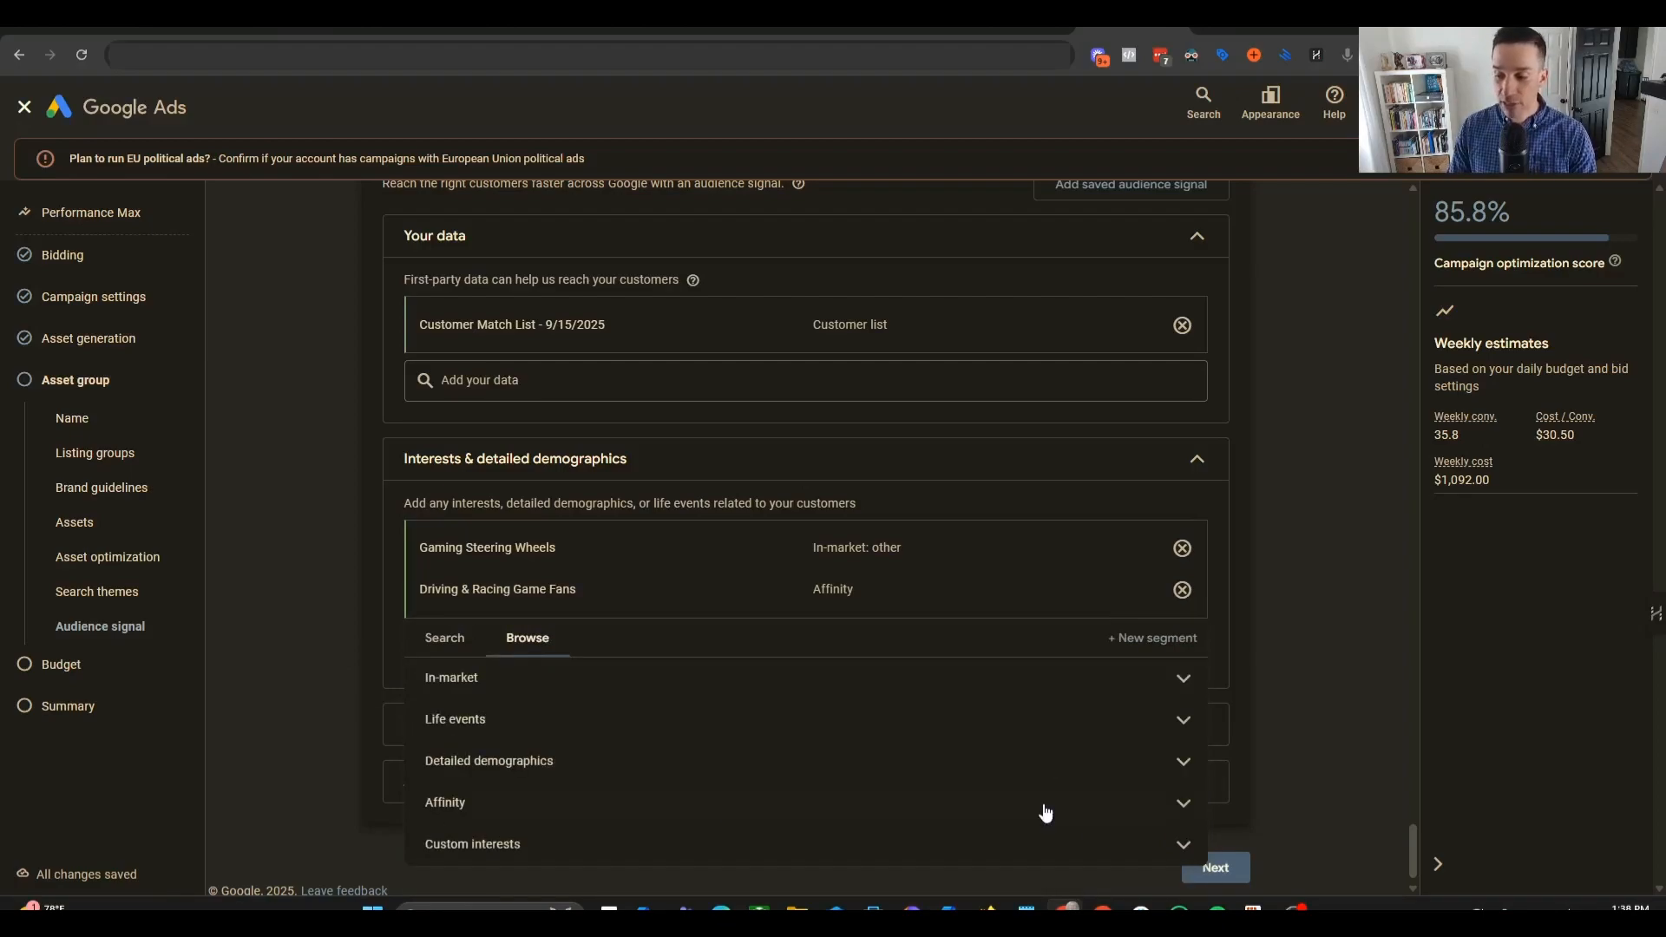
- Look through the affinity categories available for the audience signal and close the segment list without selecting any
click(1192, 809)
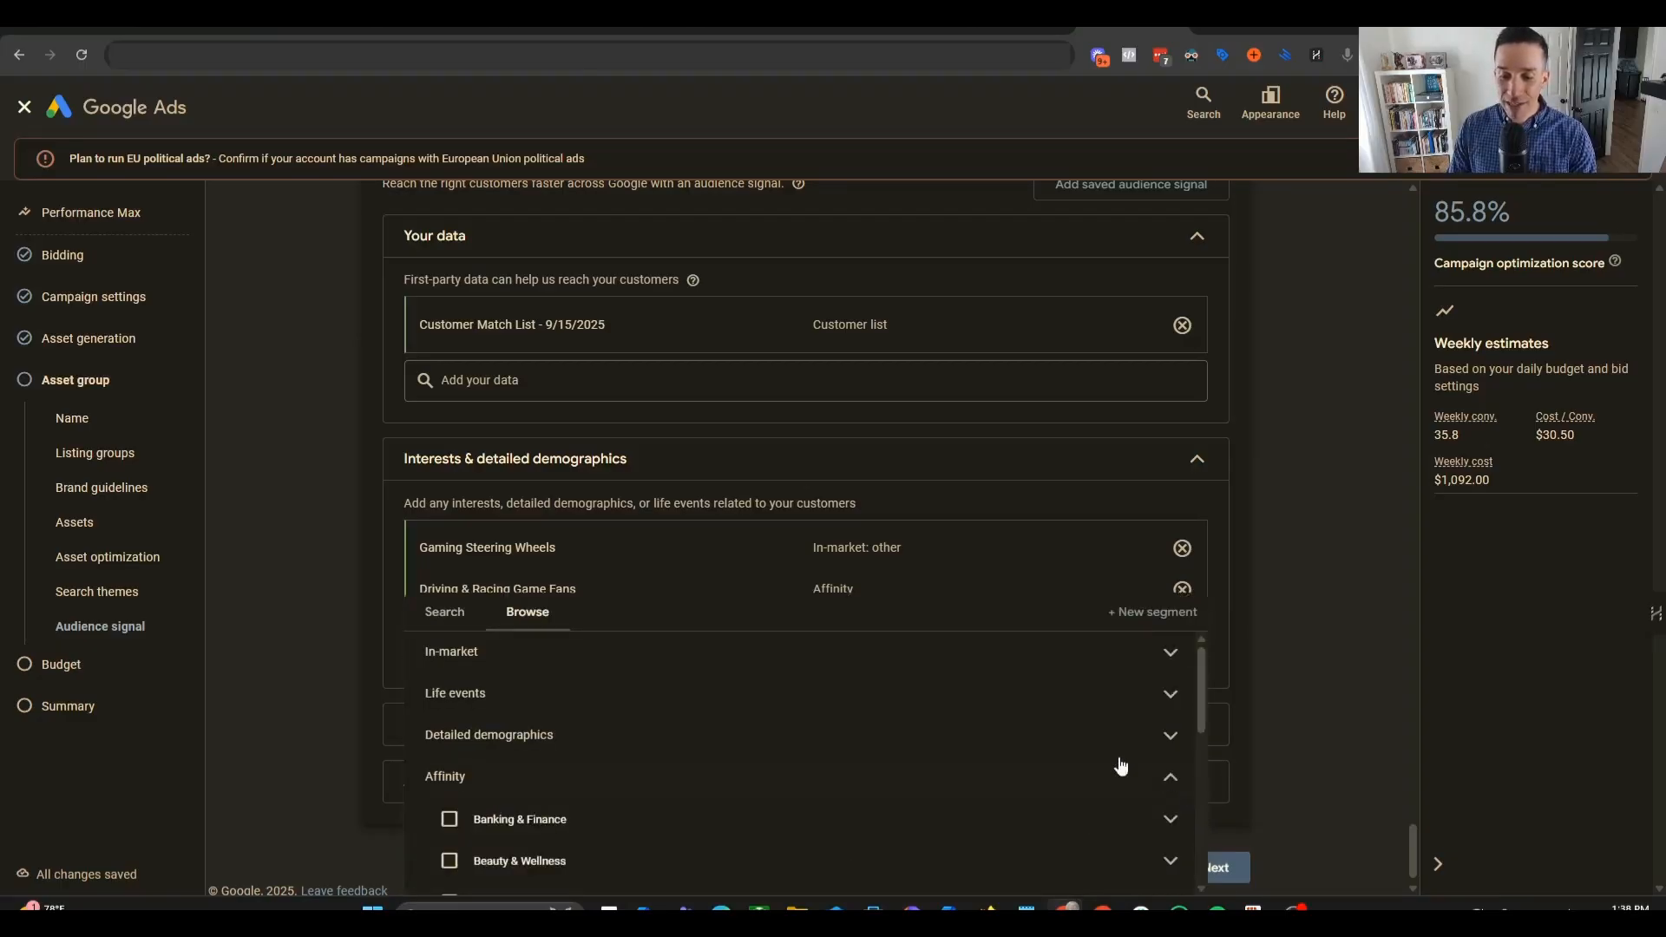
scroll(1060, 751, down, 1)
mouse_move(1060, 751)
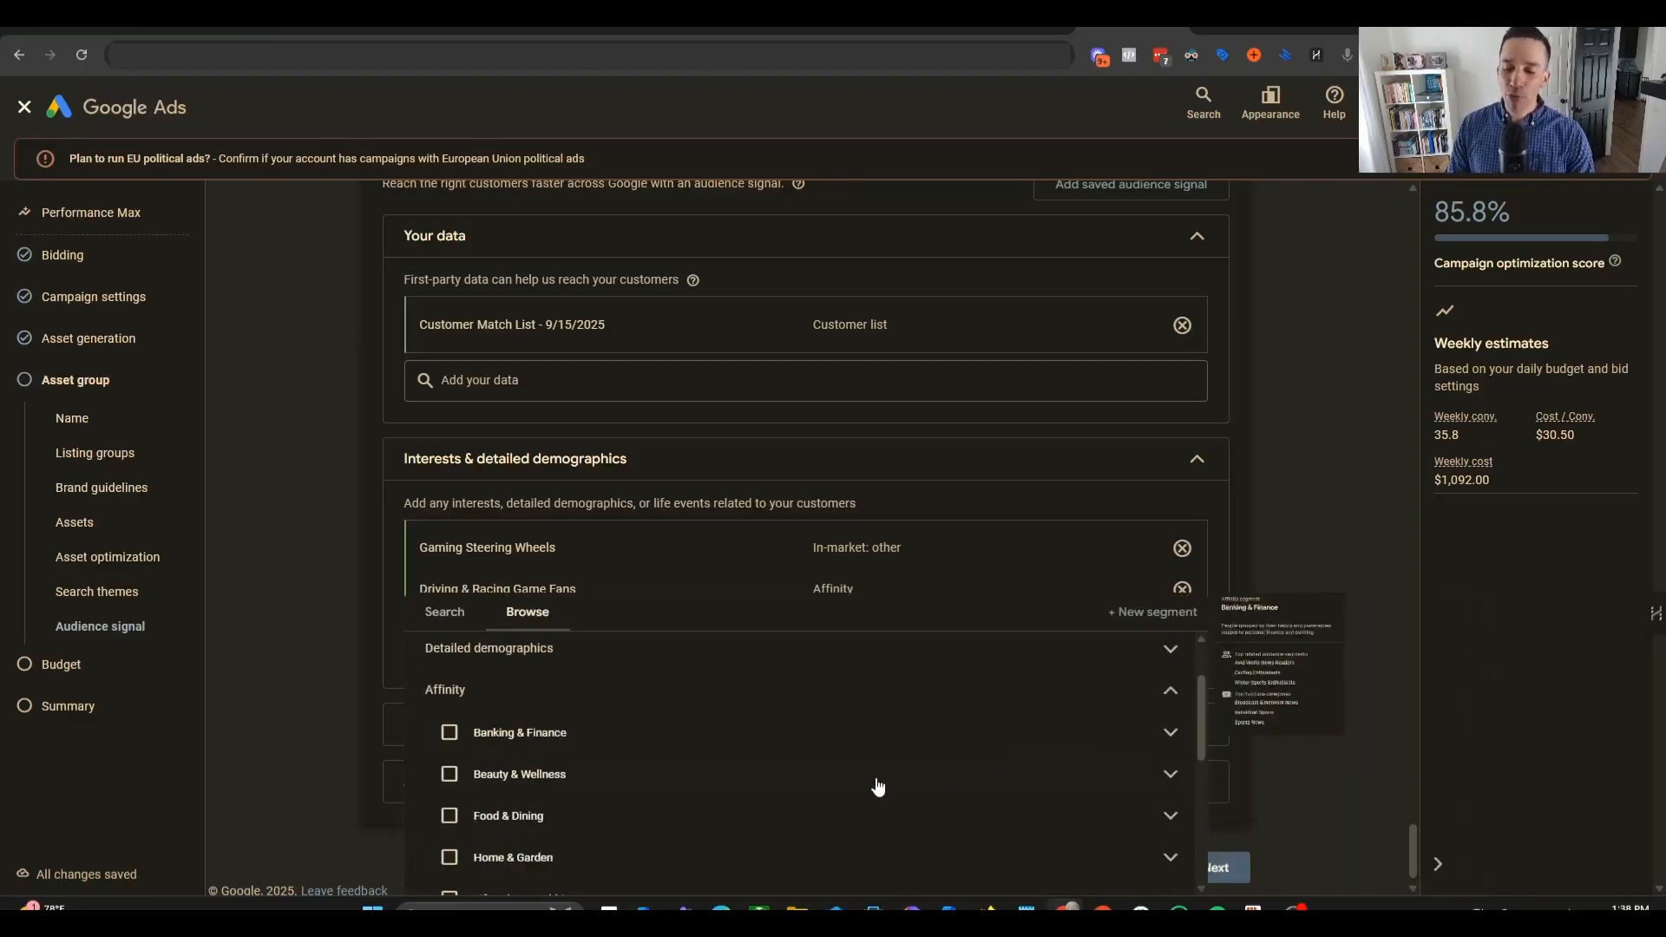
mouse_move(627, 824)
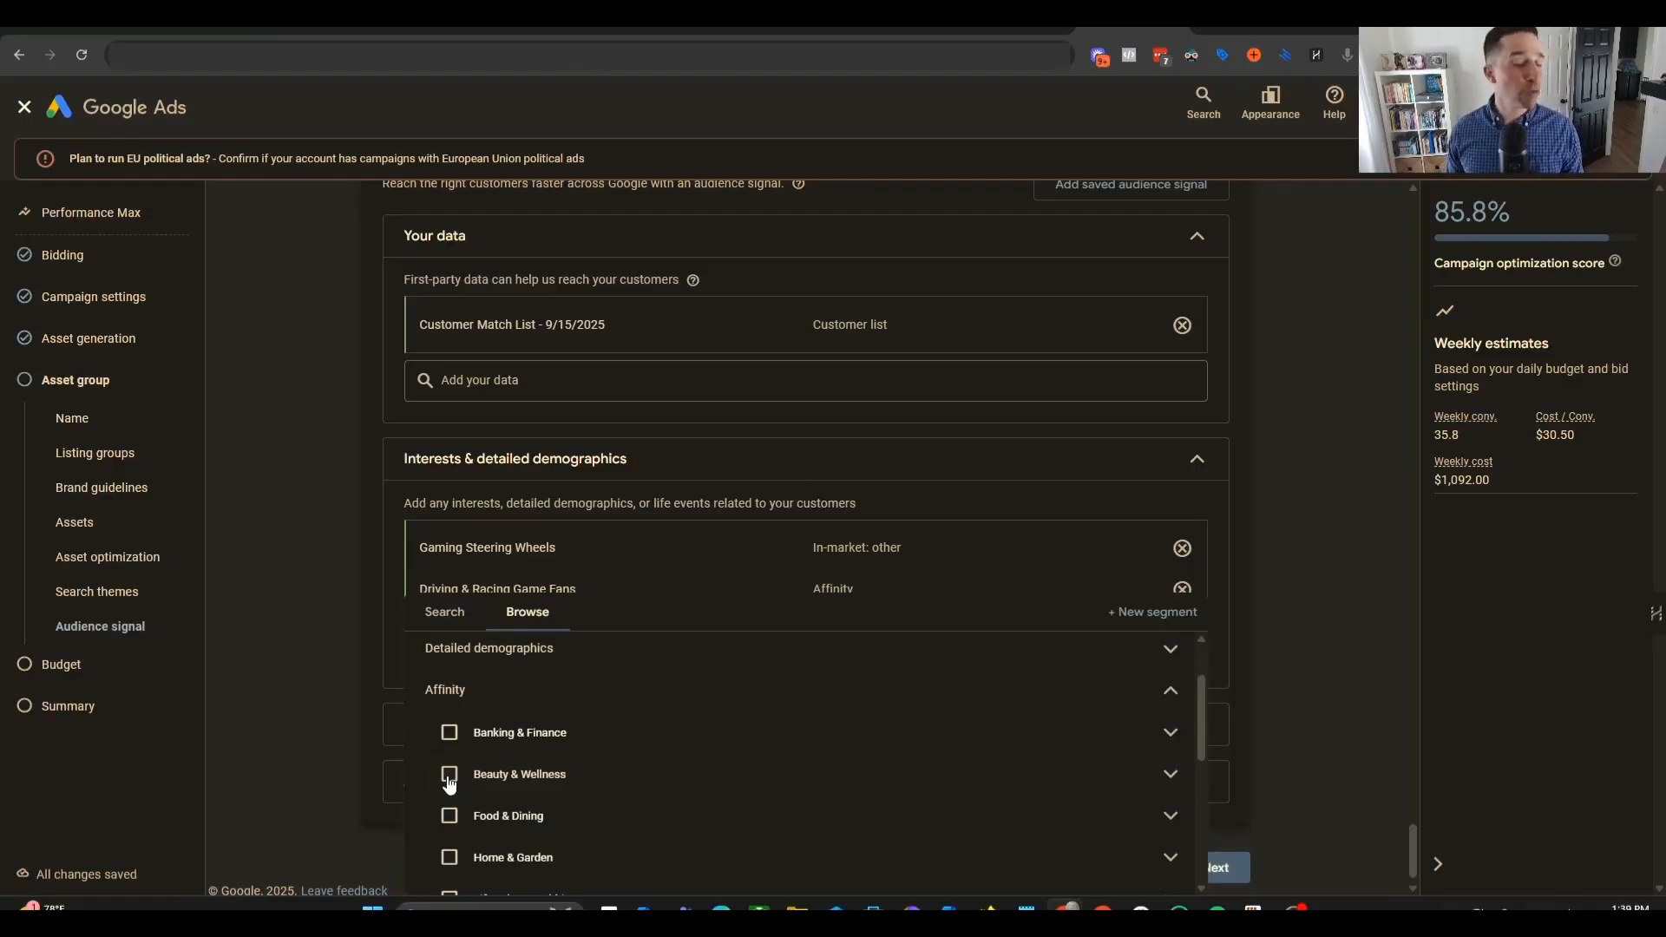
click(338, 678)
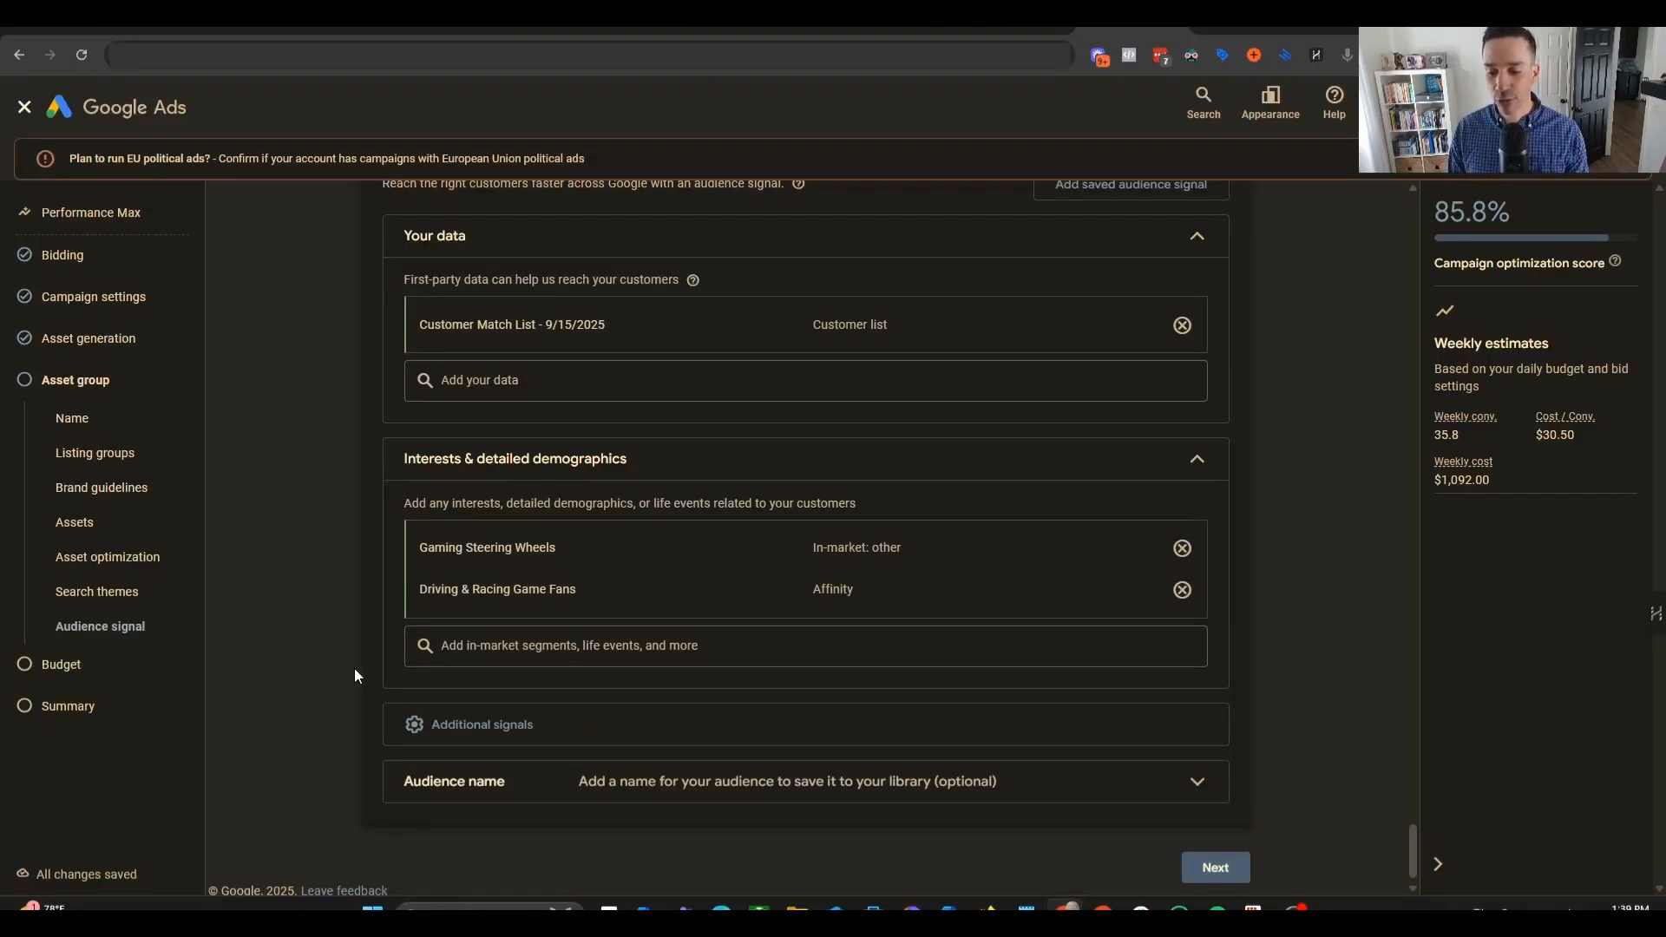
- Add the demographics section from the audience signal's additional signals and expand the optional audience name section
click(564, 723)
click(599, 722)
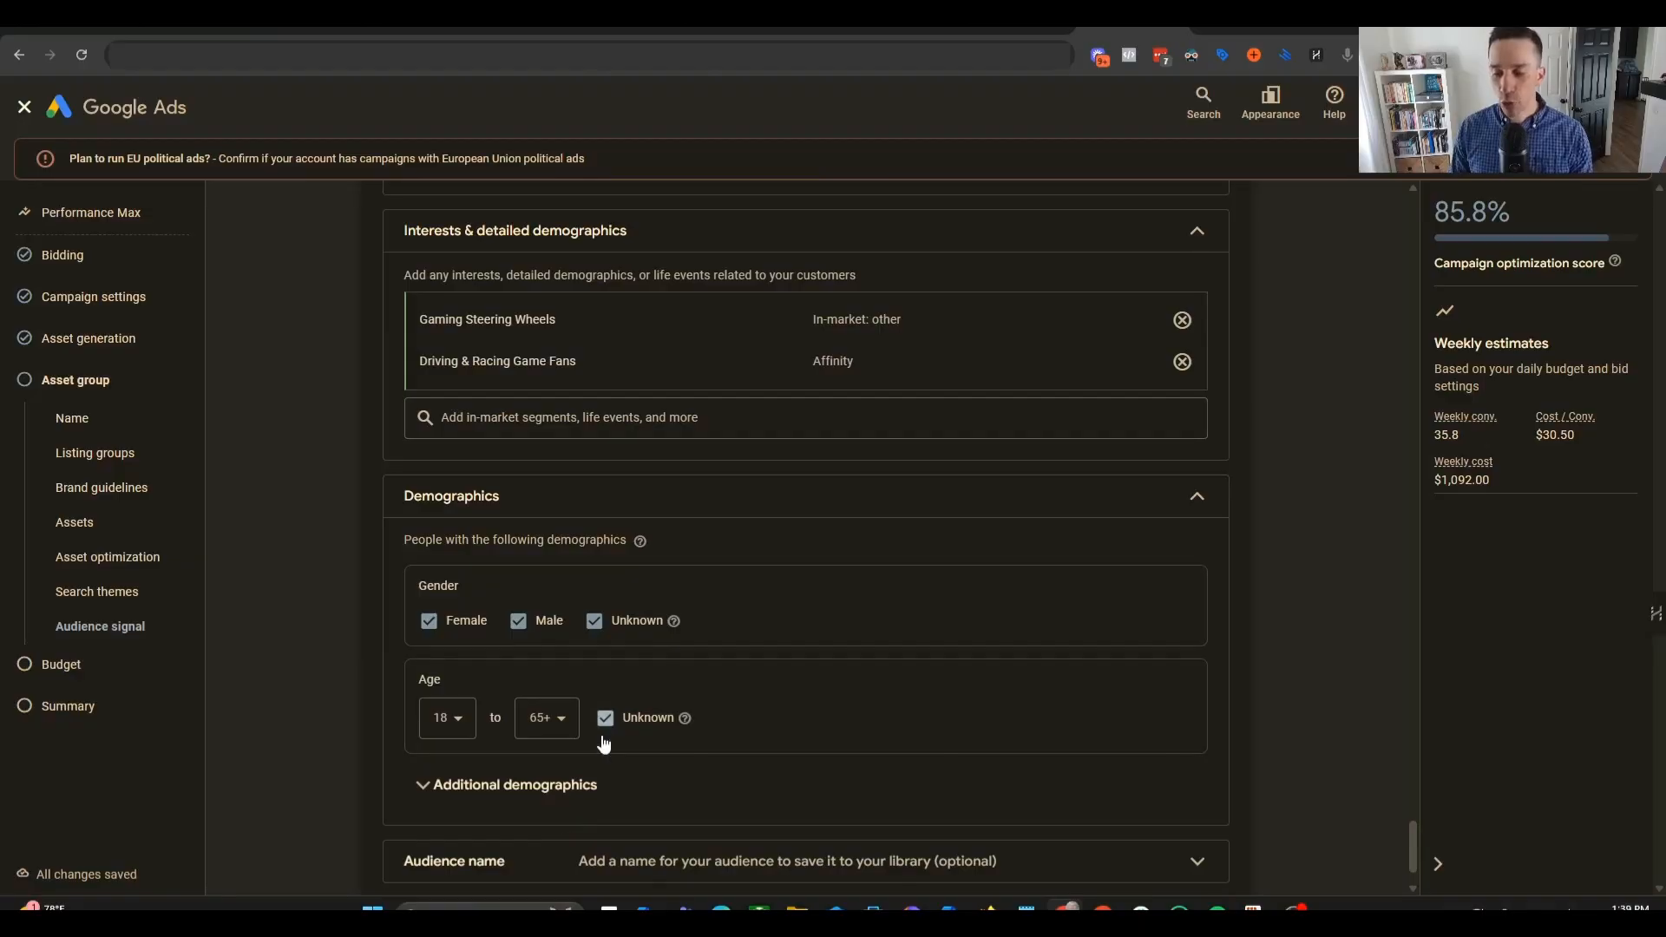
scroll(873, 663, down, 1)
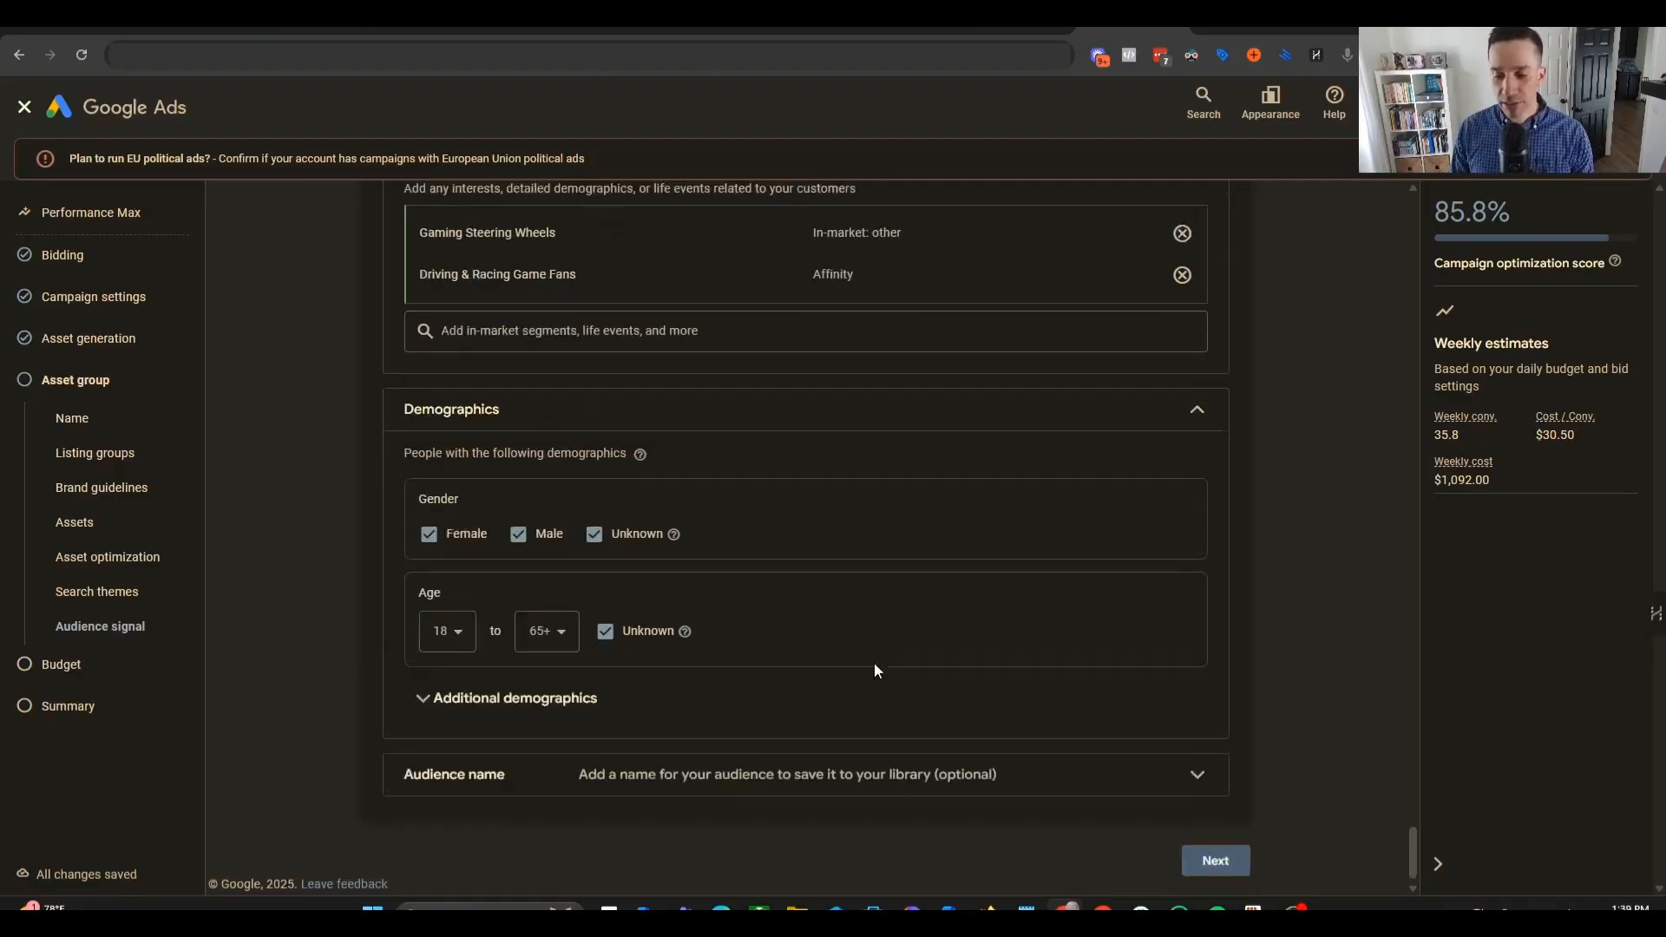
click(757, 780)
scroll(655, 742, down, 1)
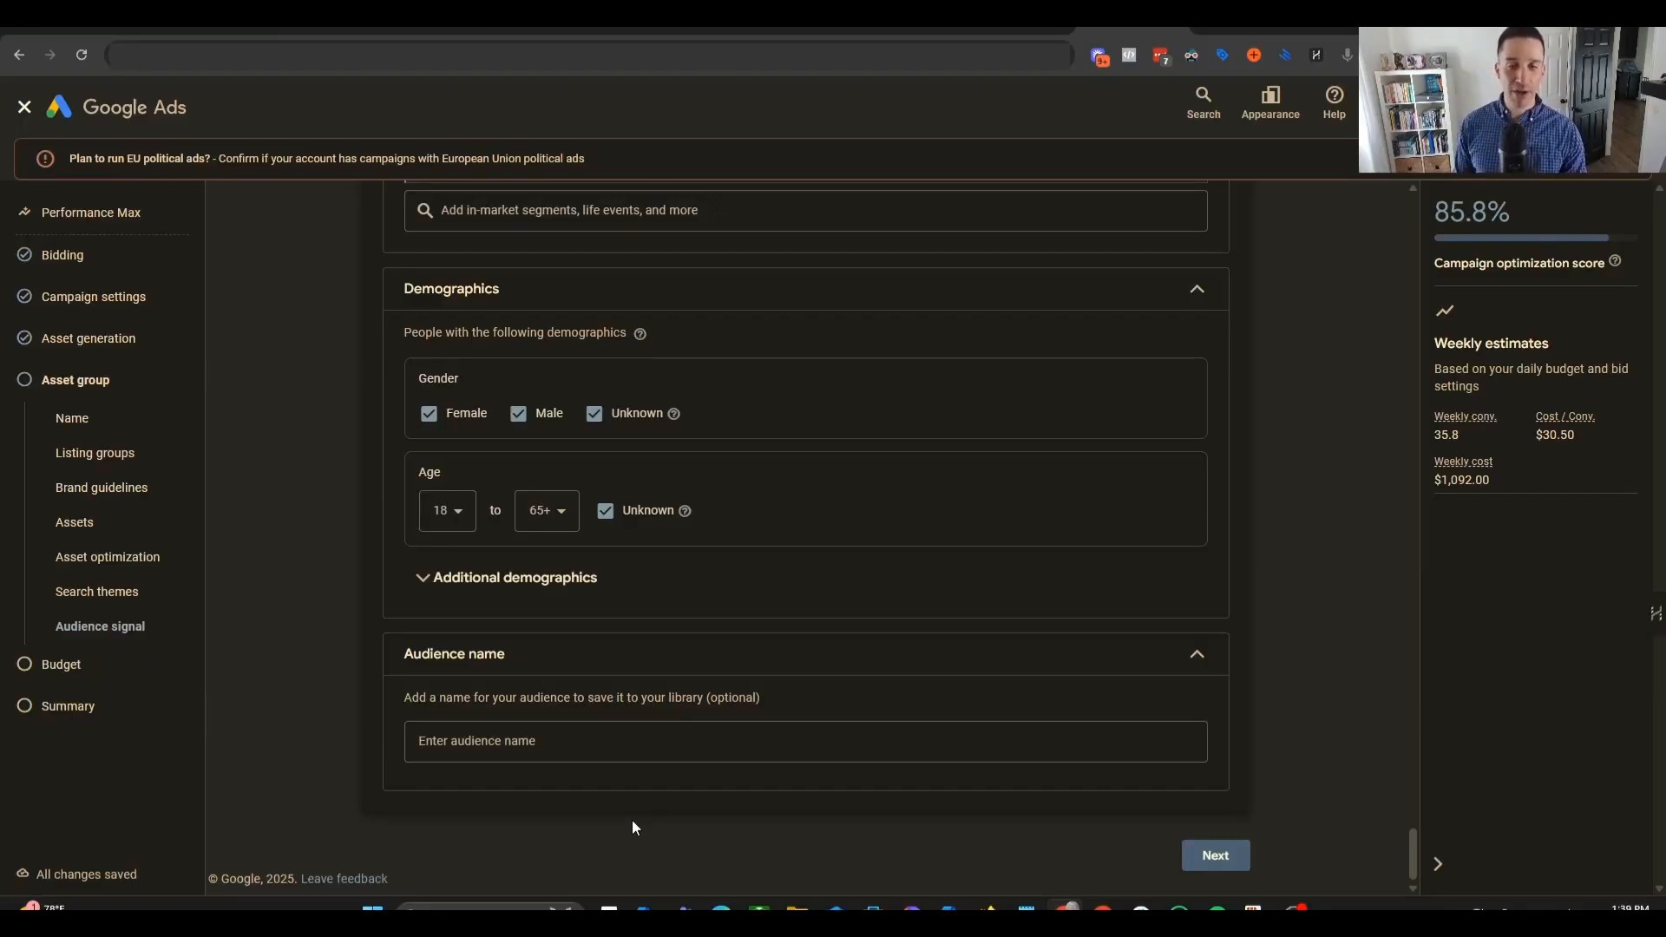
- Review the asset group's search themes, customer data, interest segments, gender and age demographics, and audience name section
scroll(631, 820, up, 9)
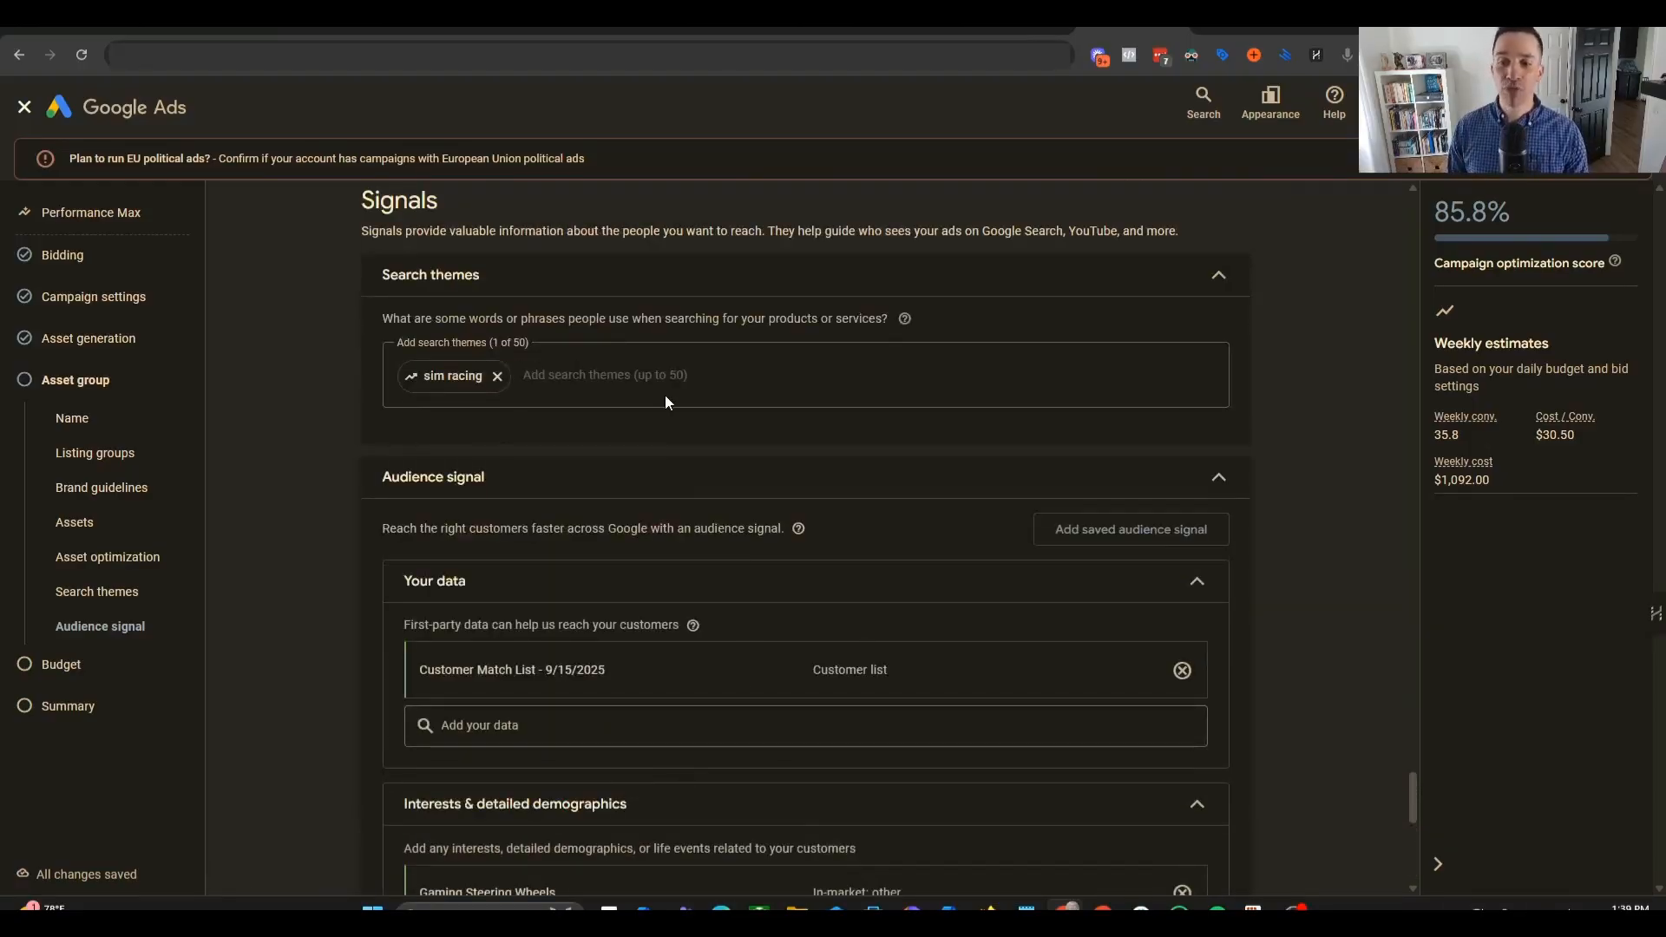
scroll(664, 394, down, 2)
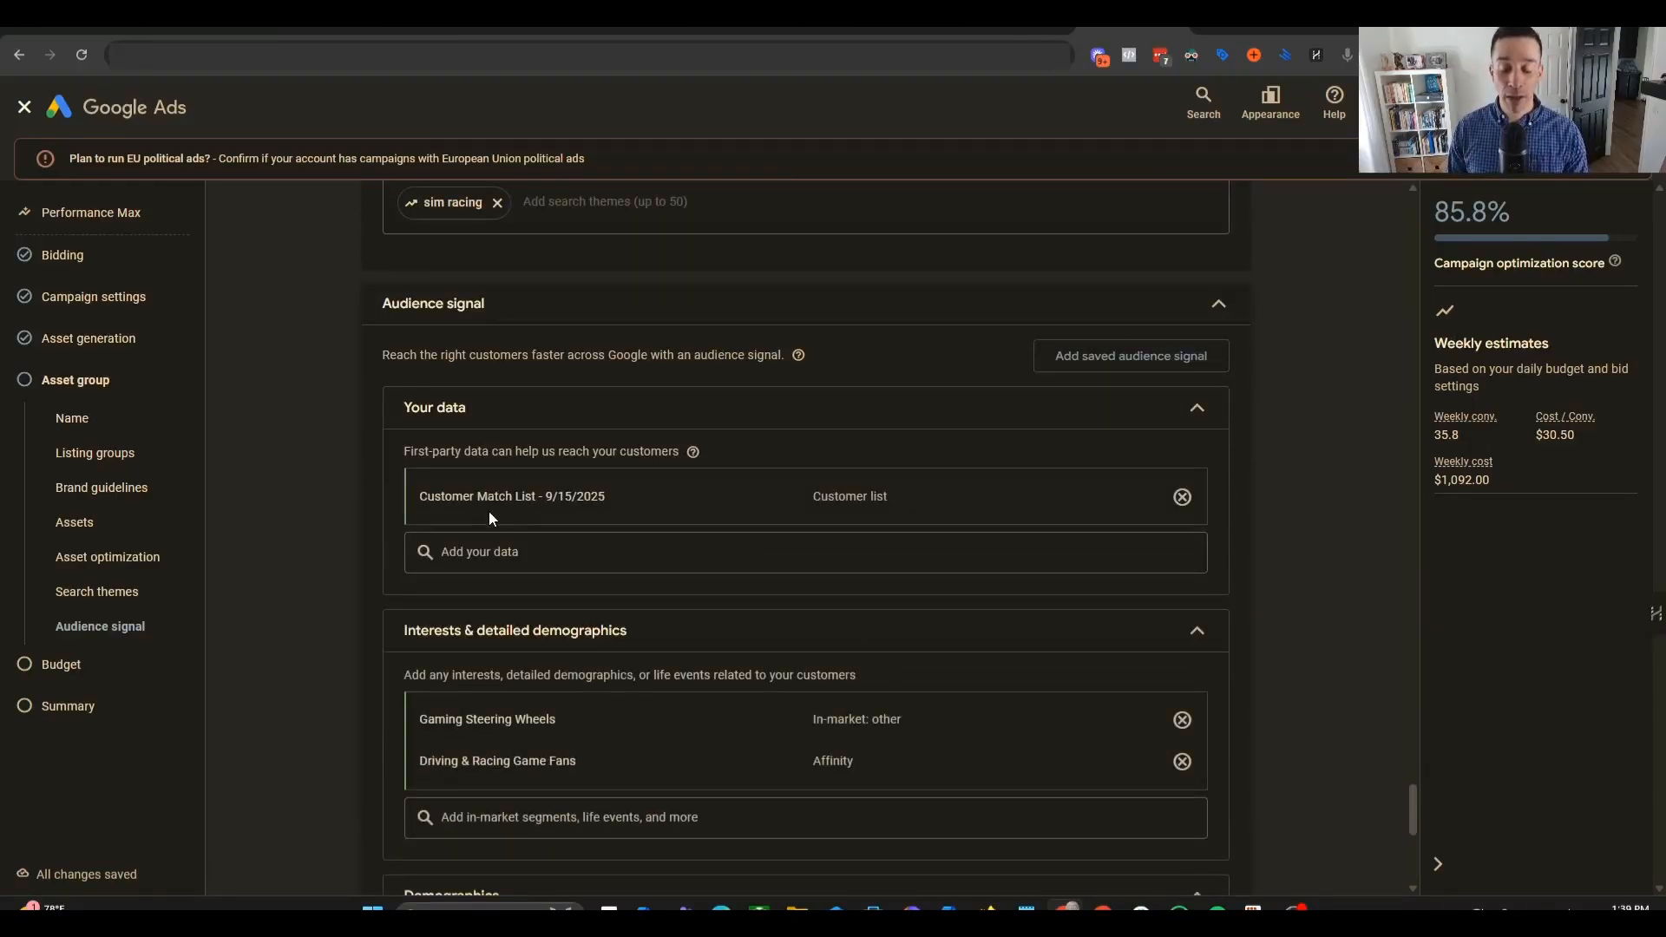
scroll(804, 656, down, 1)
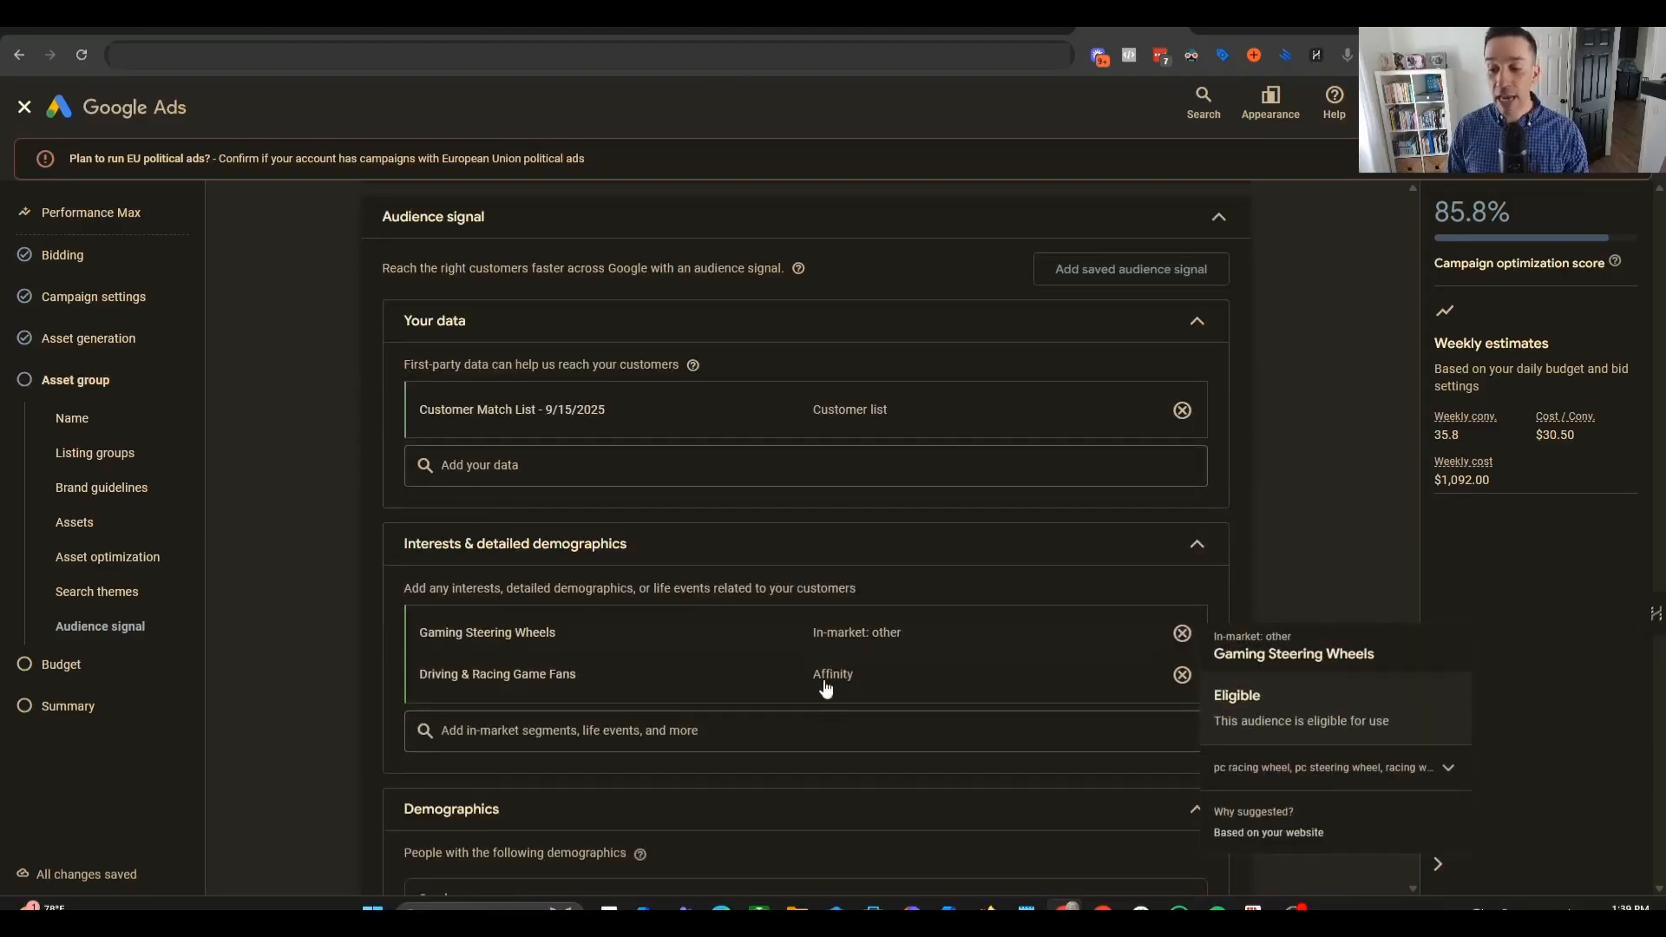
scroll(532, 692, down, 4)
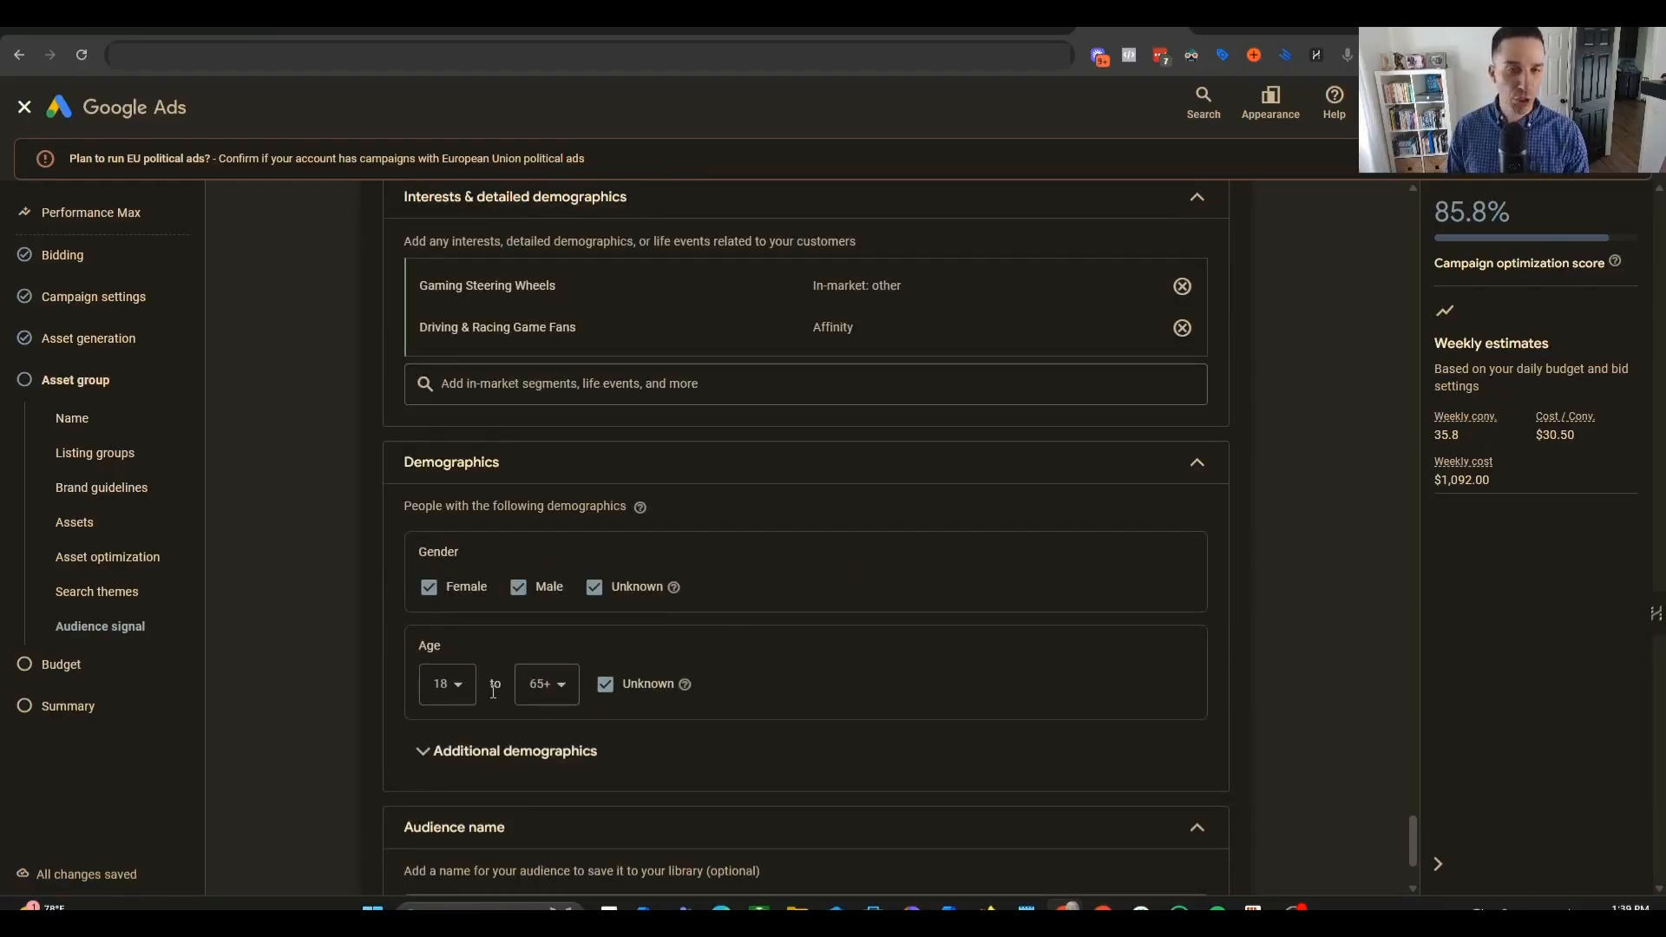
scroll(493, 692, down, 2)
scroll(544, 621, up, 3)
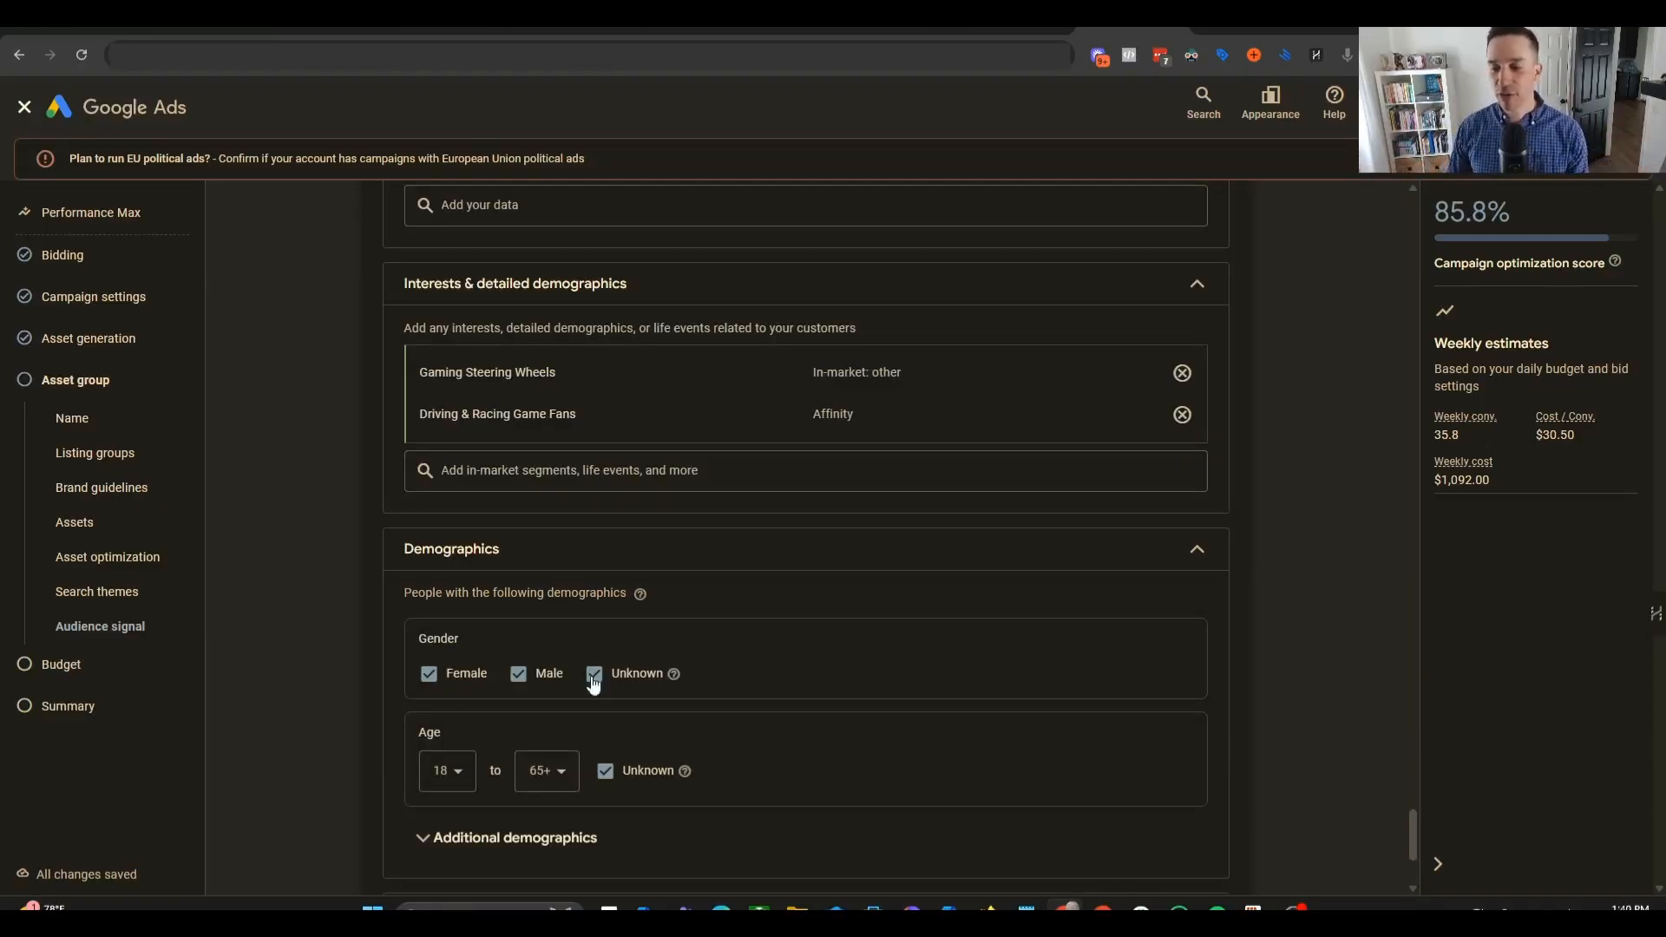
scroll(911, 628, down, 3)
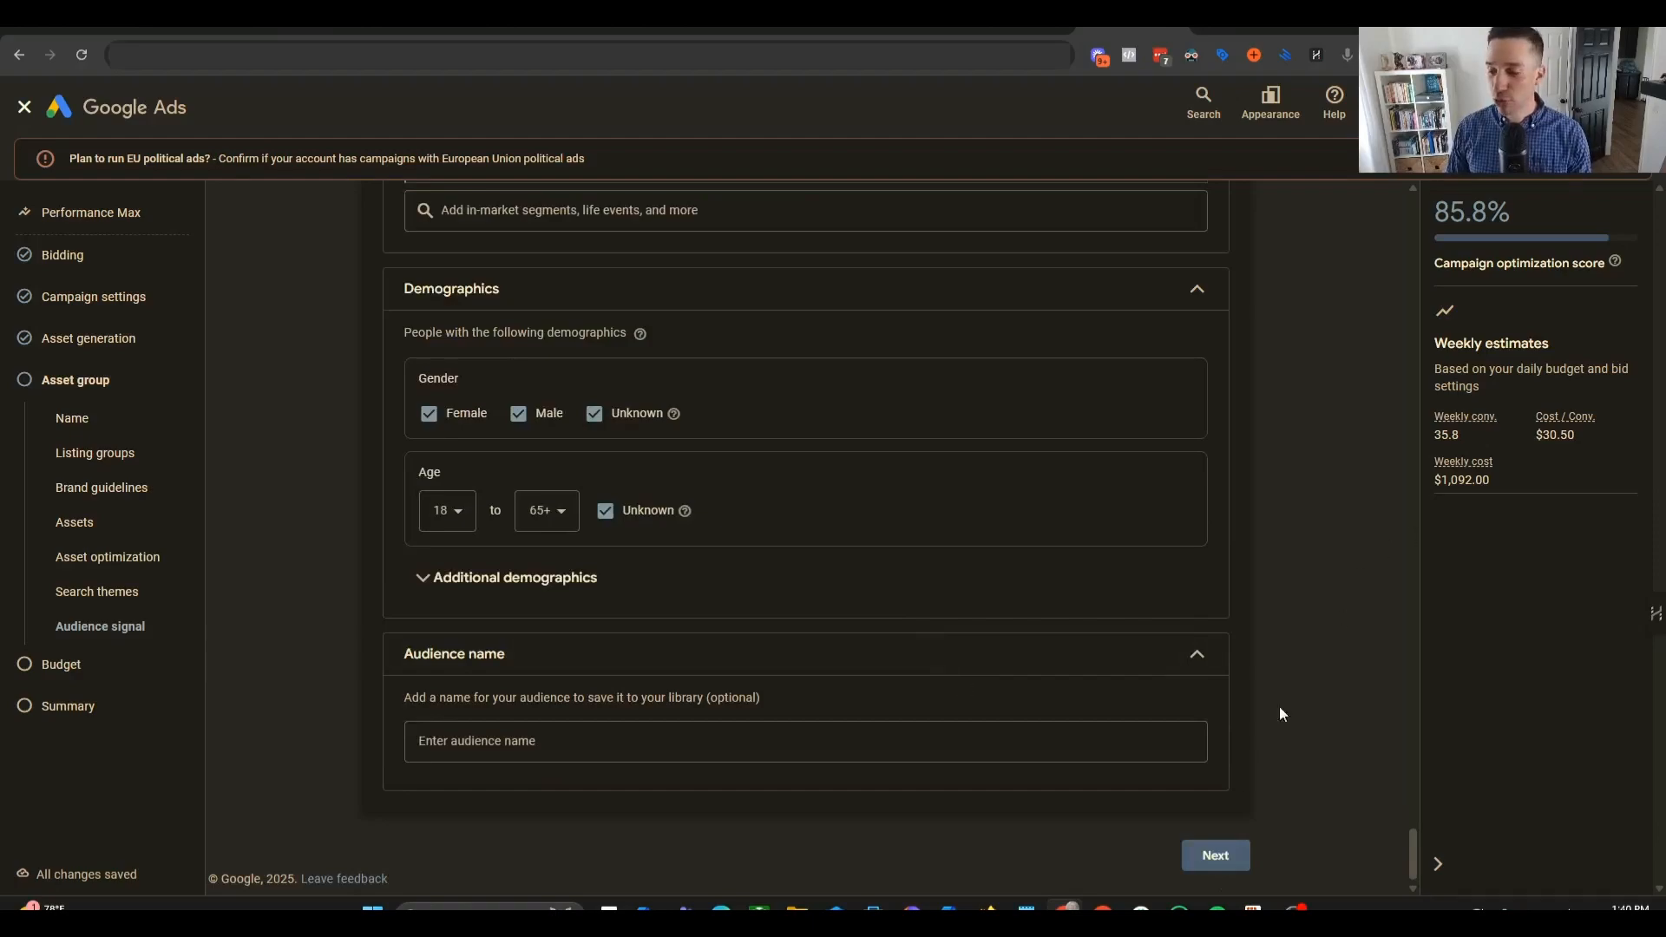
- Finish the asset group, accept the custom average daily budget of $156.00, and proceed to the campaign summary
click(1213, 856)
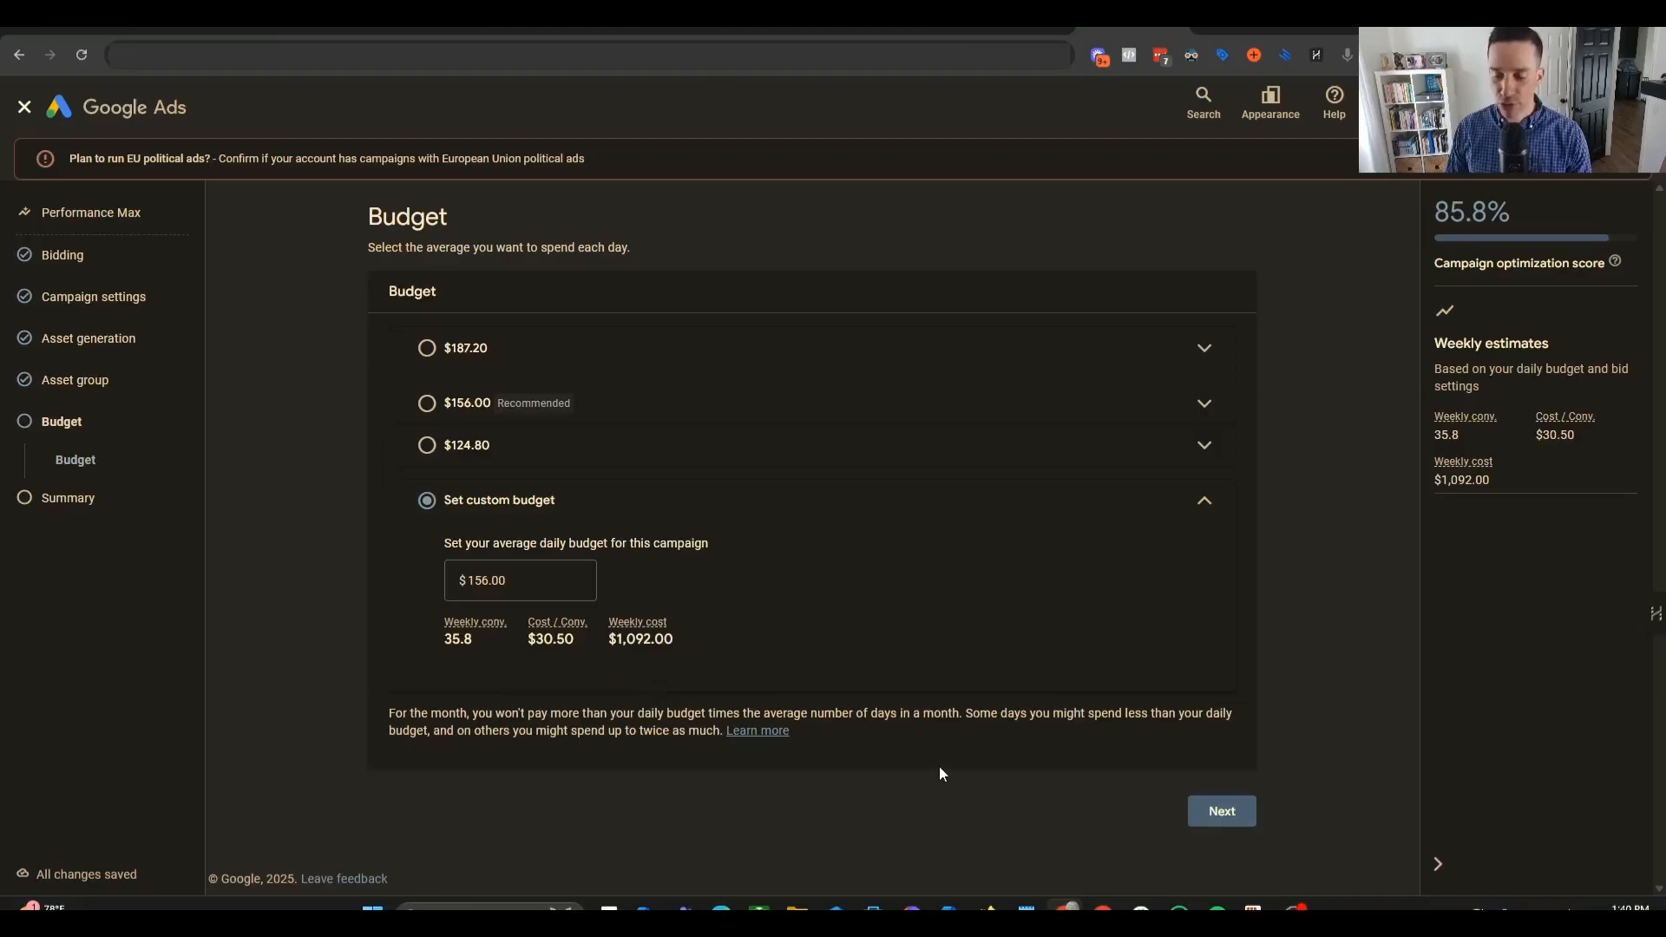
click(1227, 816)
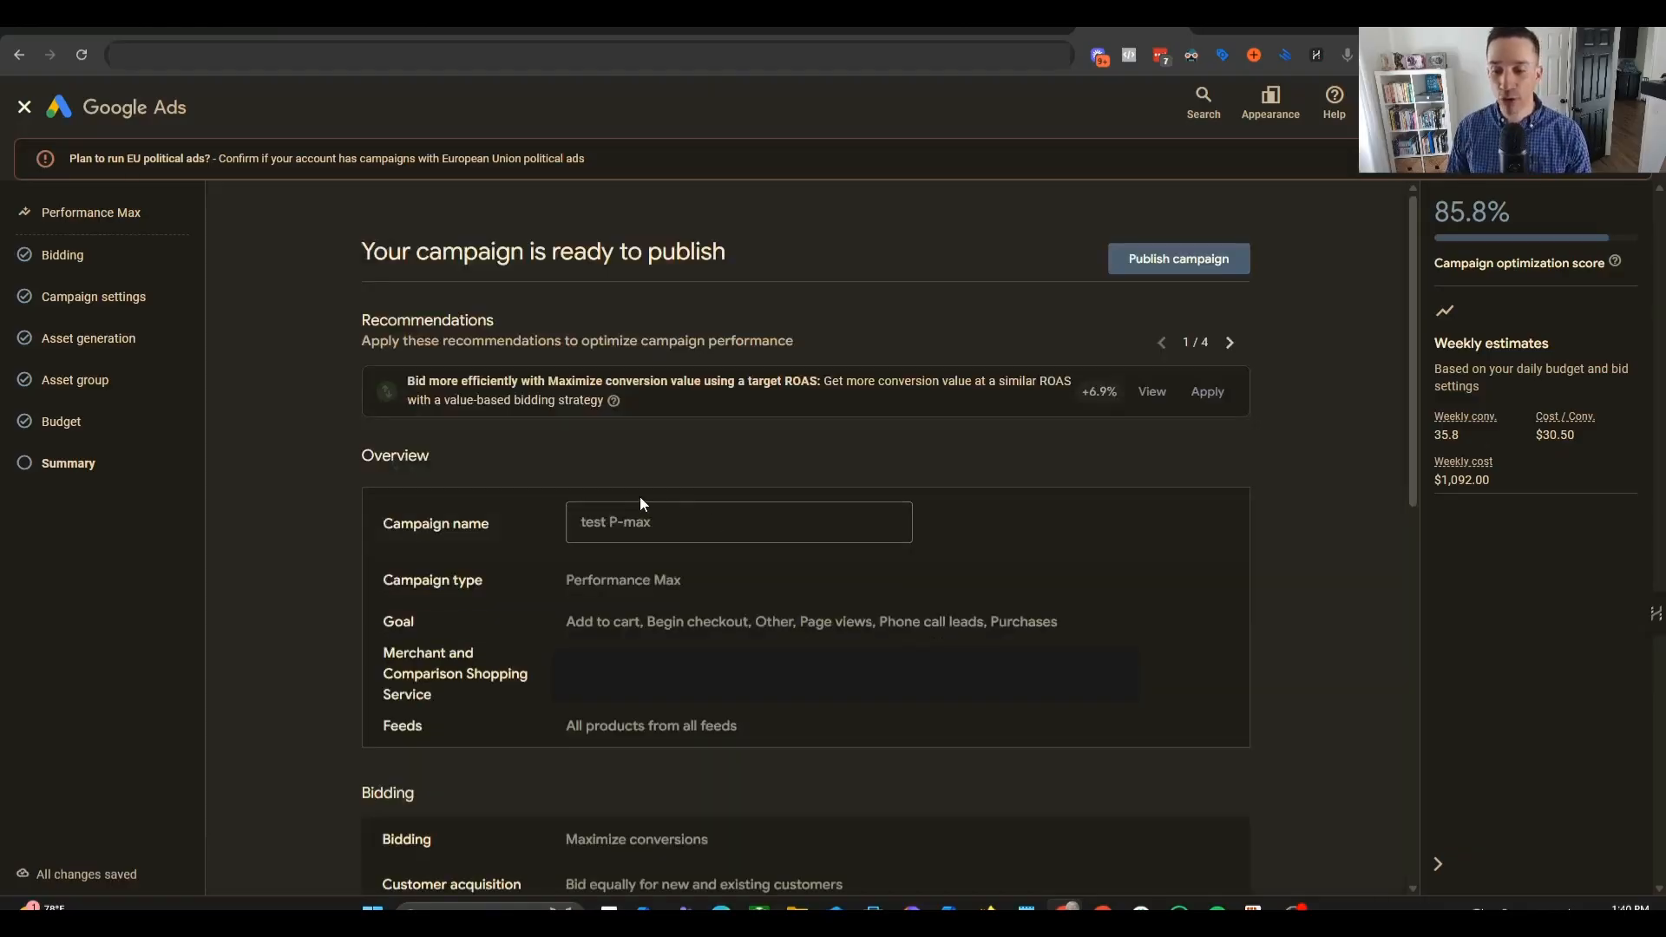
- Review the campaign summary, covering the overview, bidding, campaign settings, asset group and budget, without publishing the campaign
scroll(467, 494, down, 5)
scroll(585, 514, down, 5)
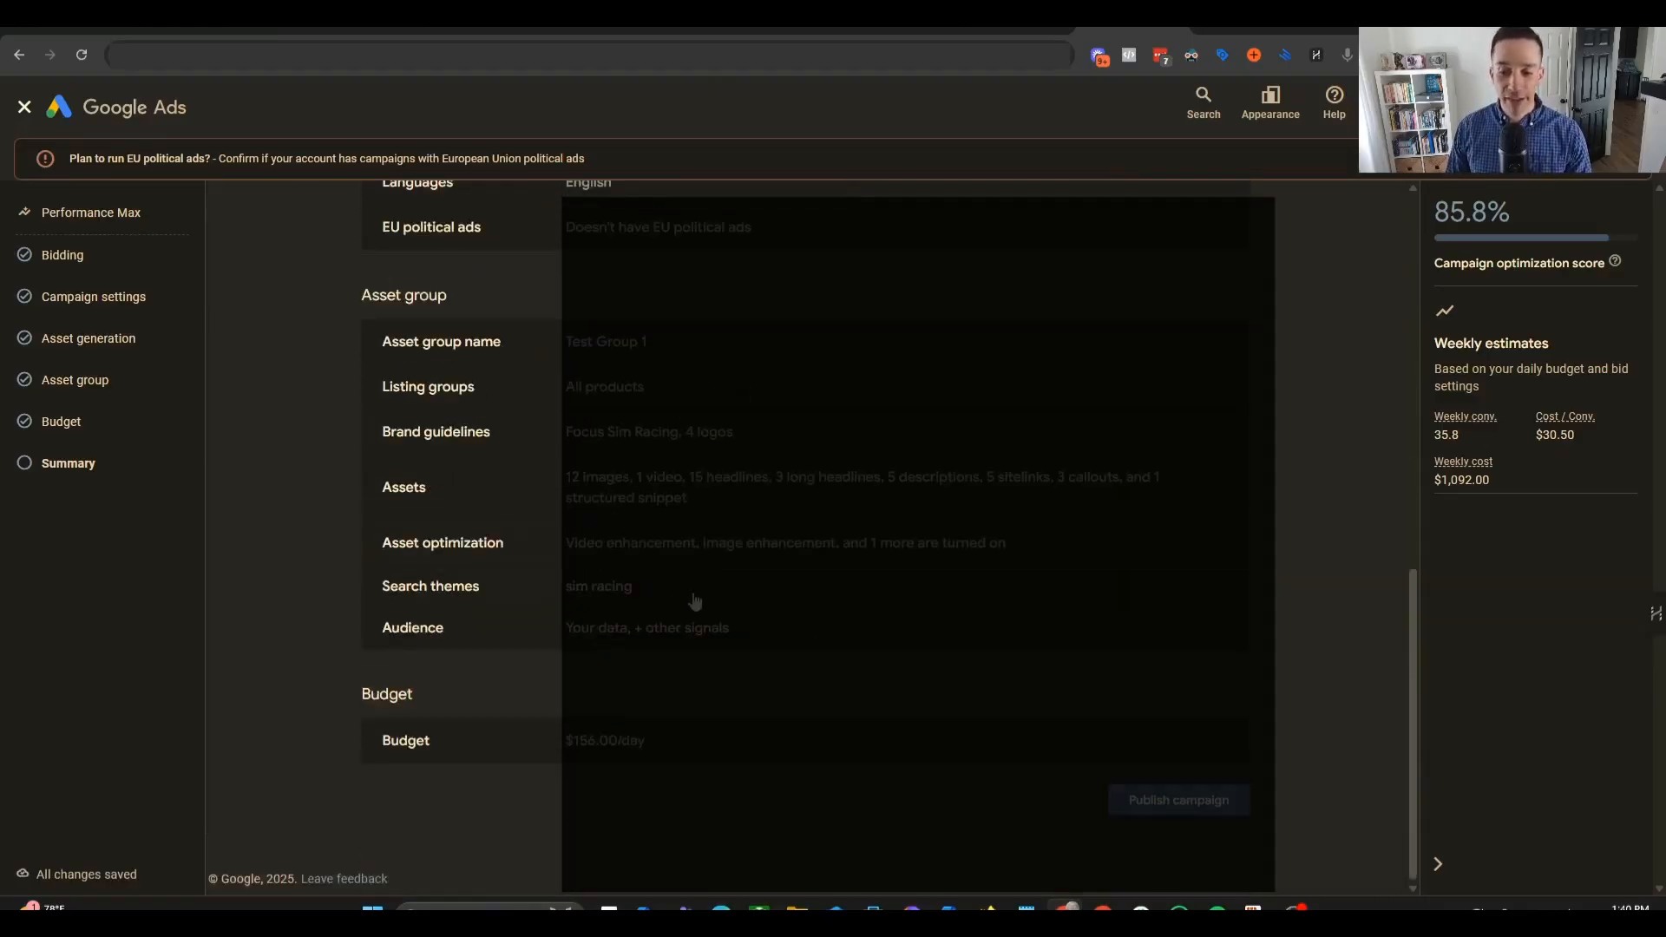
scroll(754, 666, up, 10)
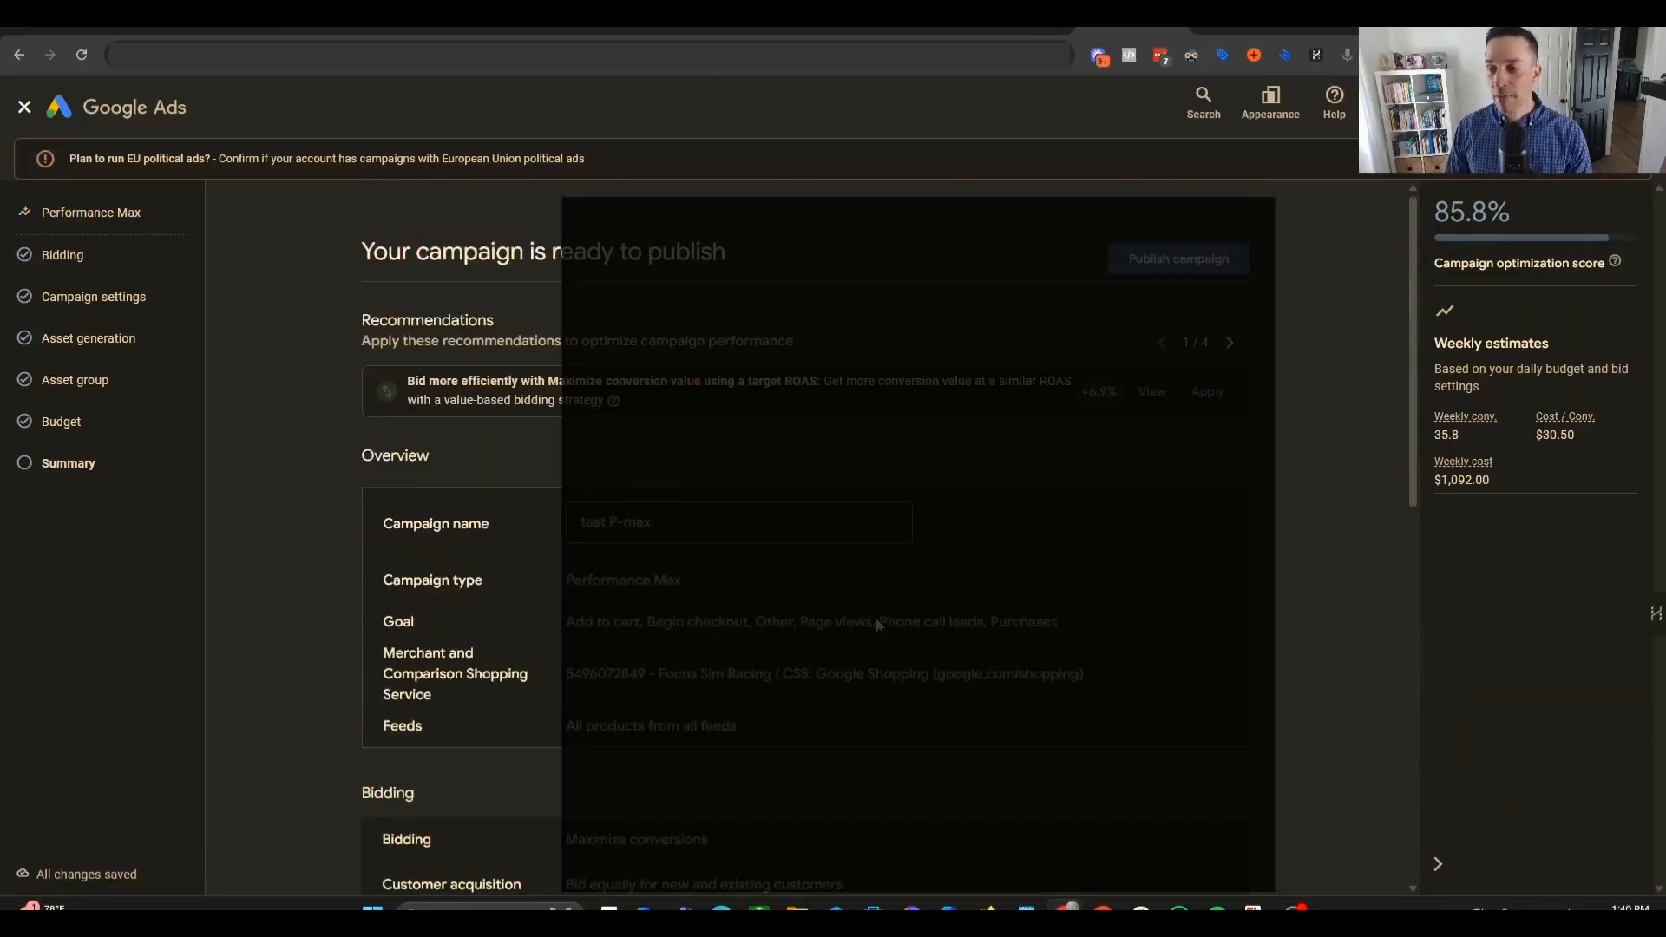
scroll(877, 617, down, 10)
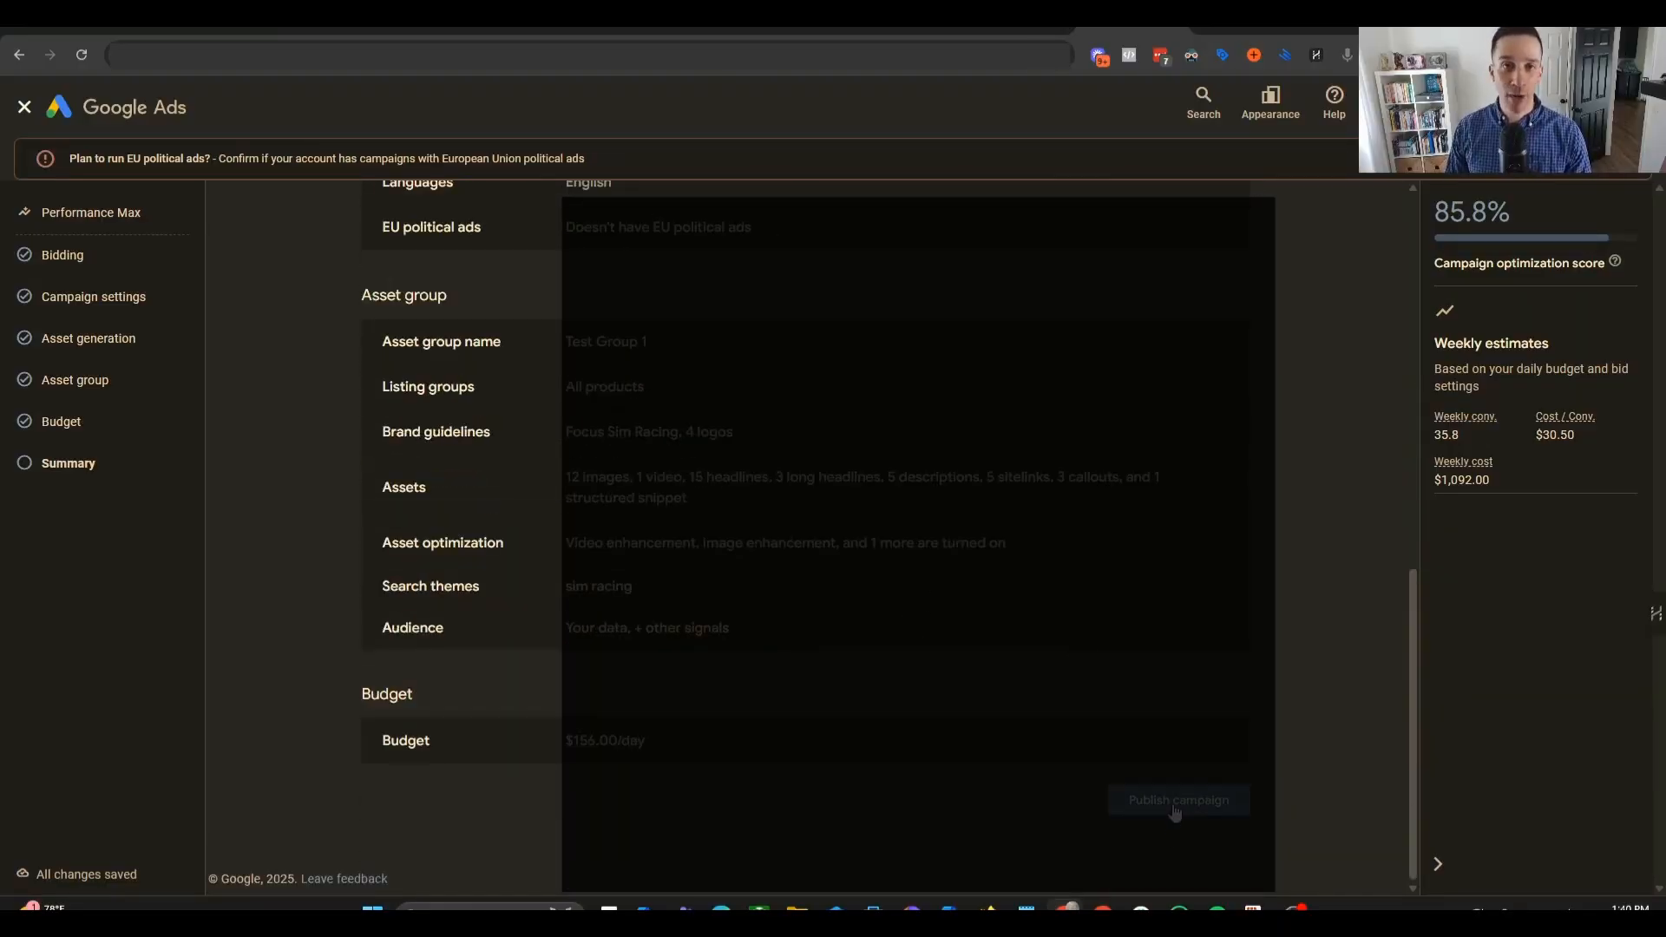
scroll(1124, 684, up, 3)
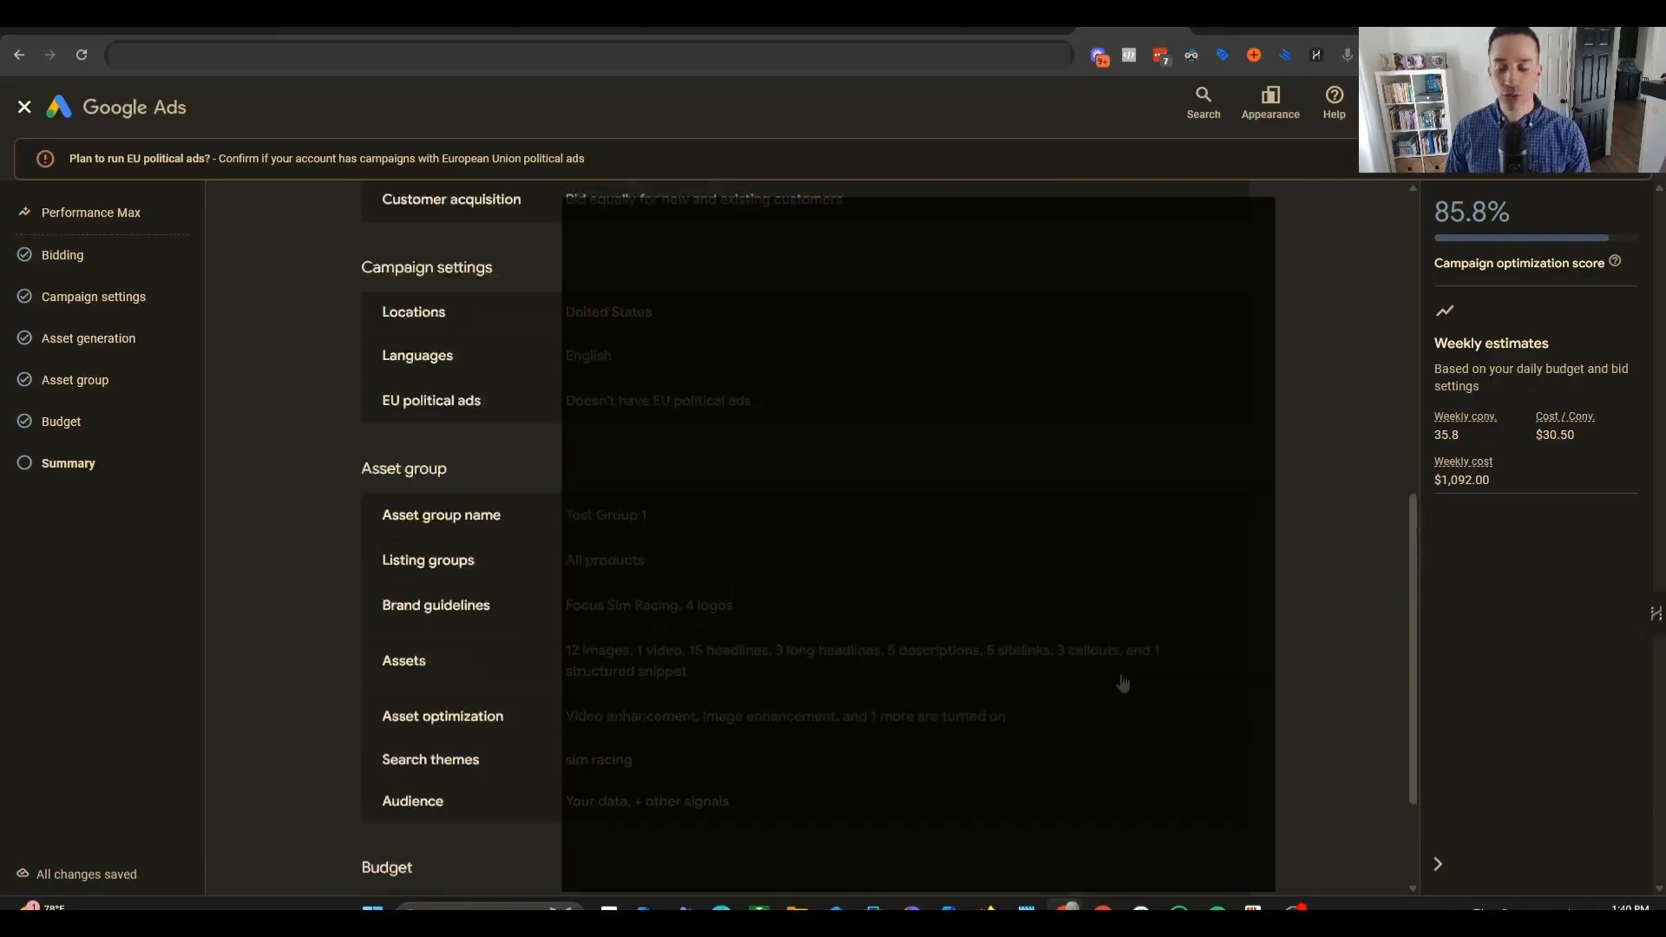
scroll(1128, 694, down, 3)
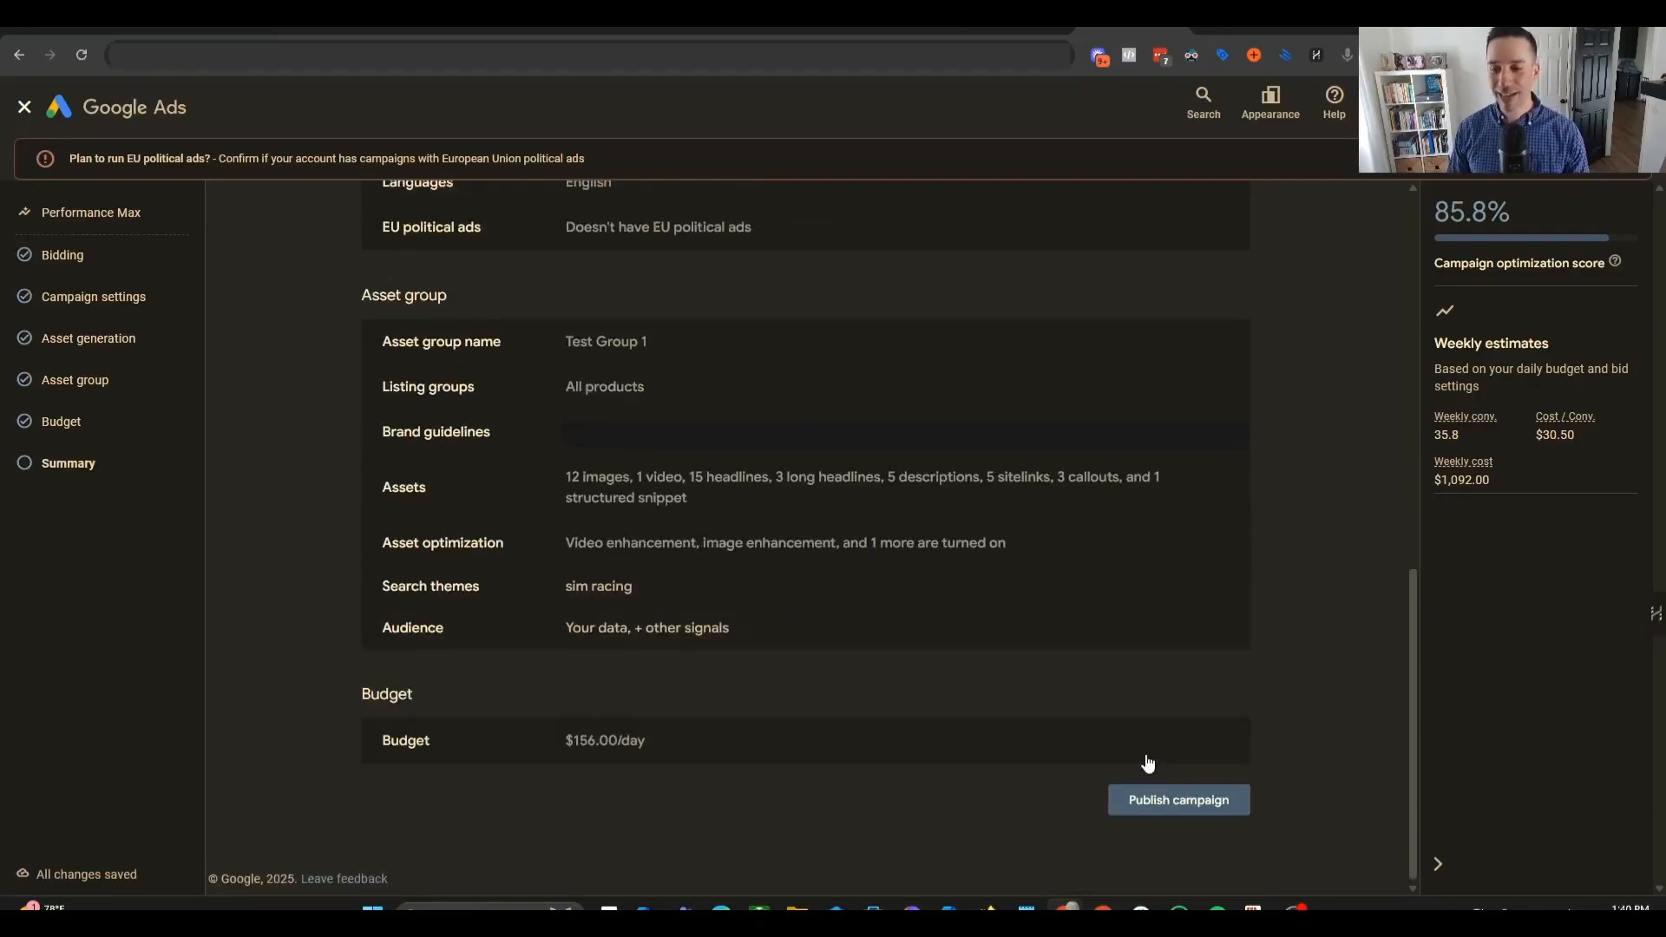
scroll(1148, 762, up, 15)
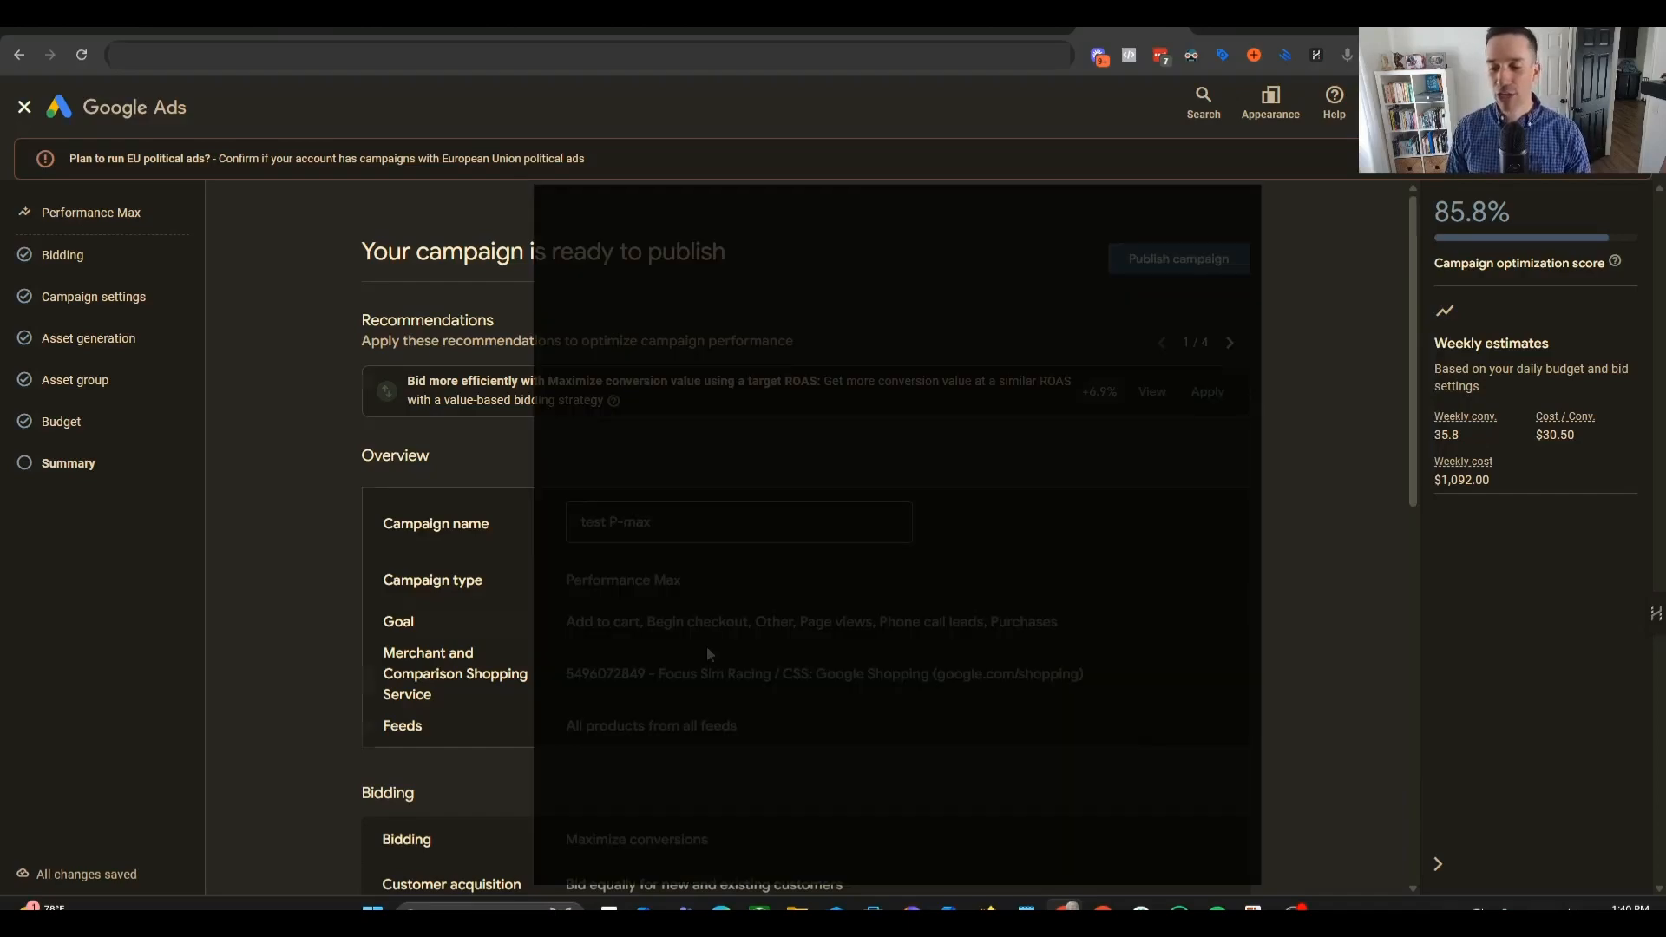
scroll(710, 422, down, 6)
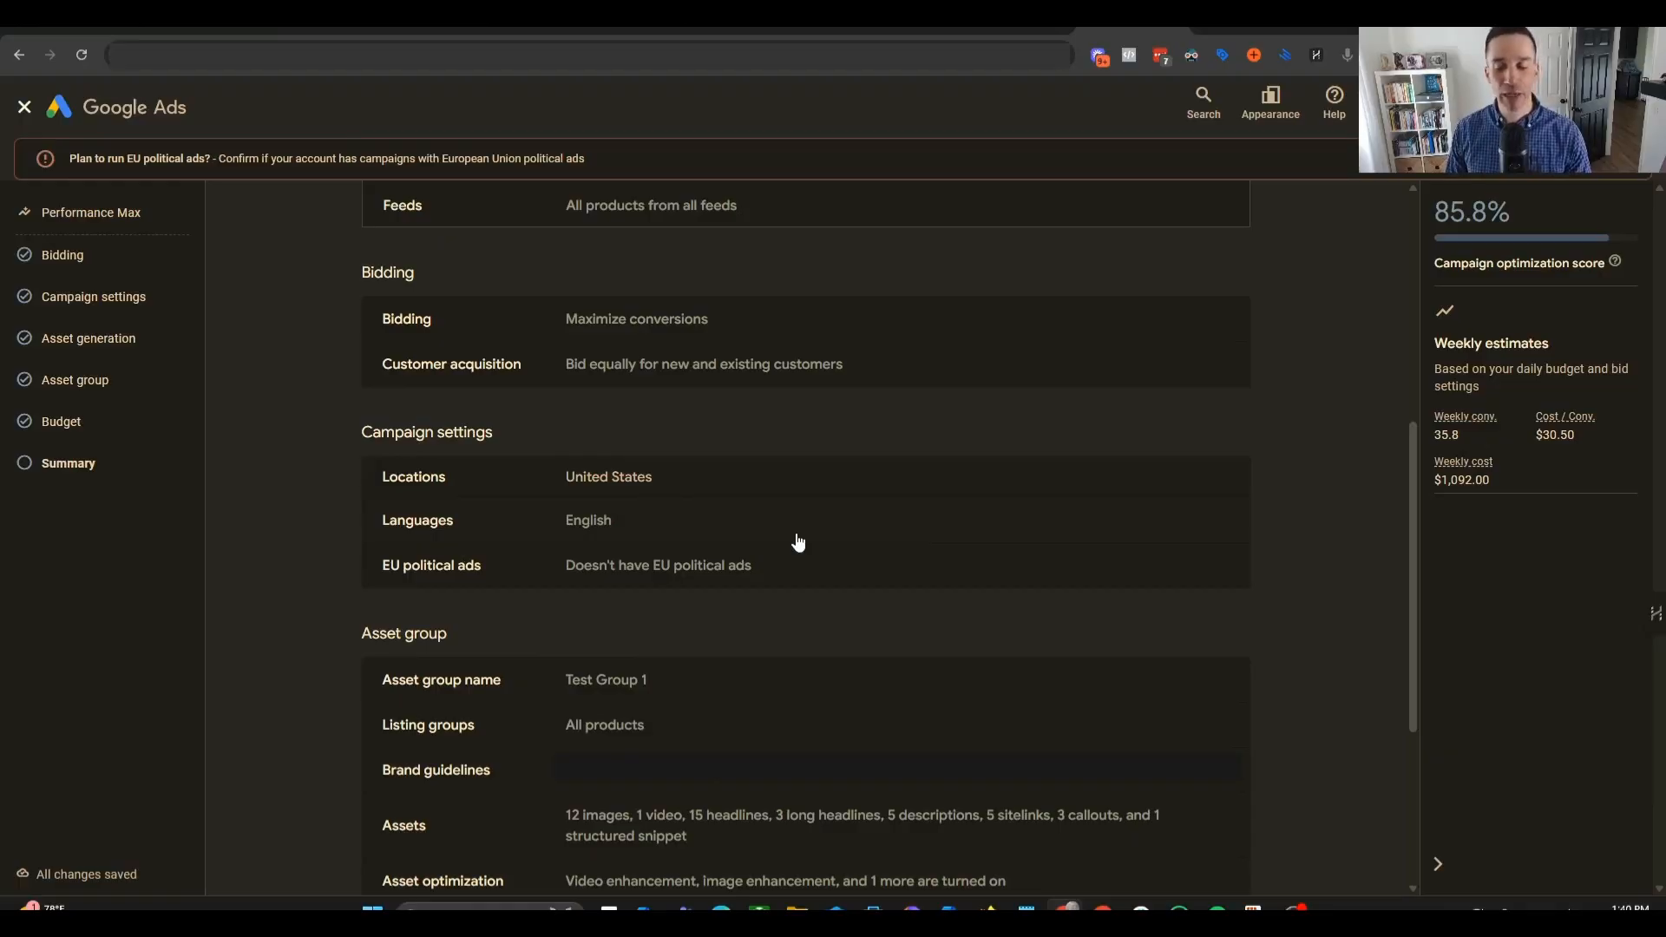
scroll(725, 617, down, 2)
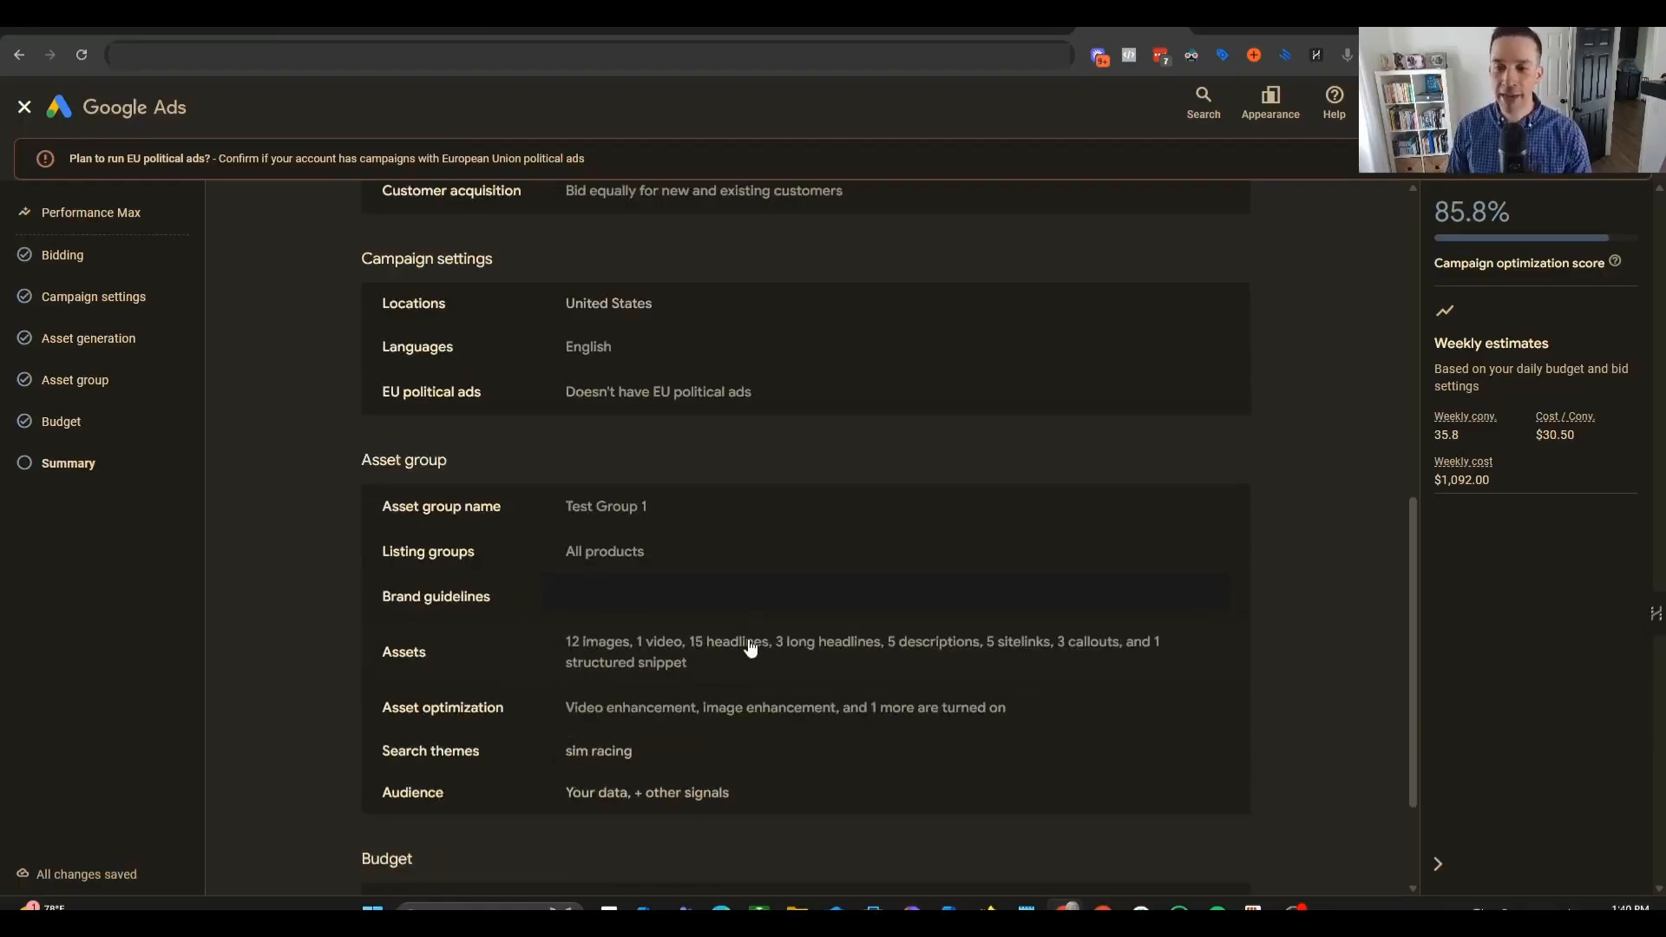
right_click(739, 657)
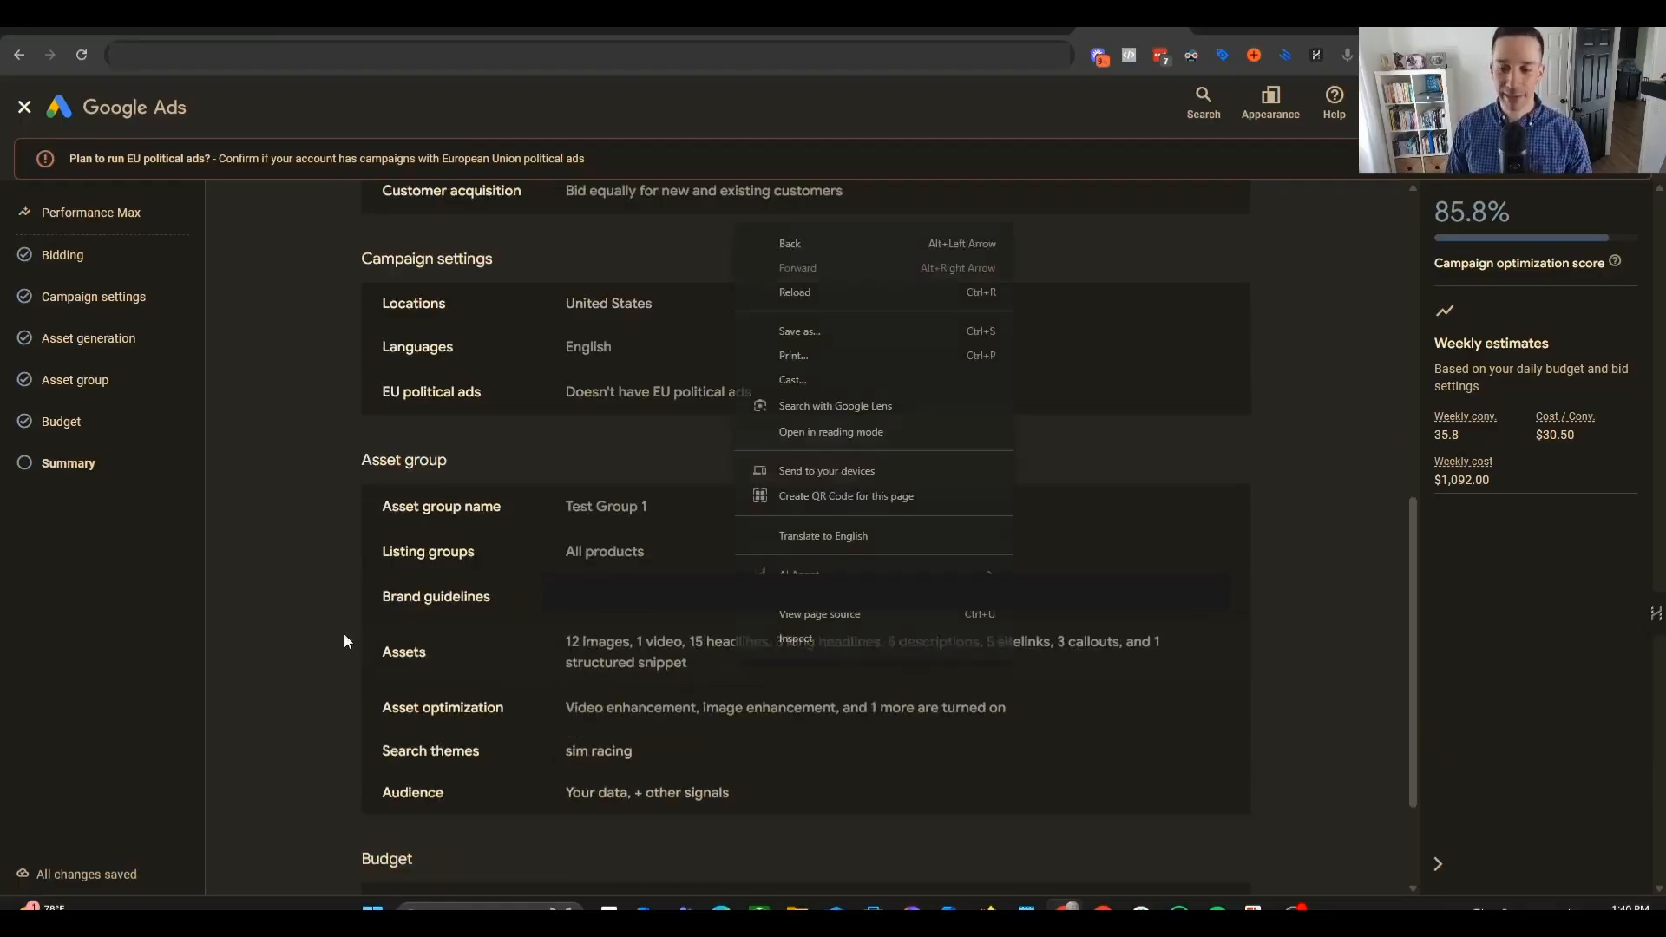
click(425, 452)
scroll(742, 519, up, 8)
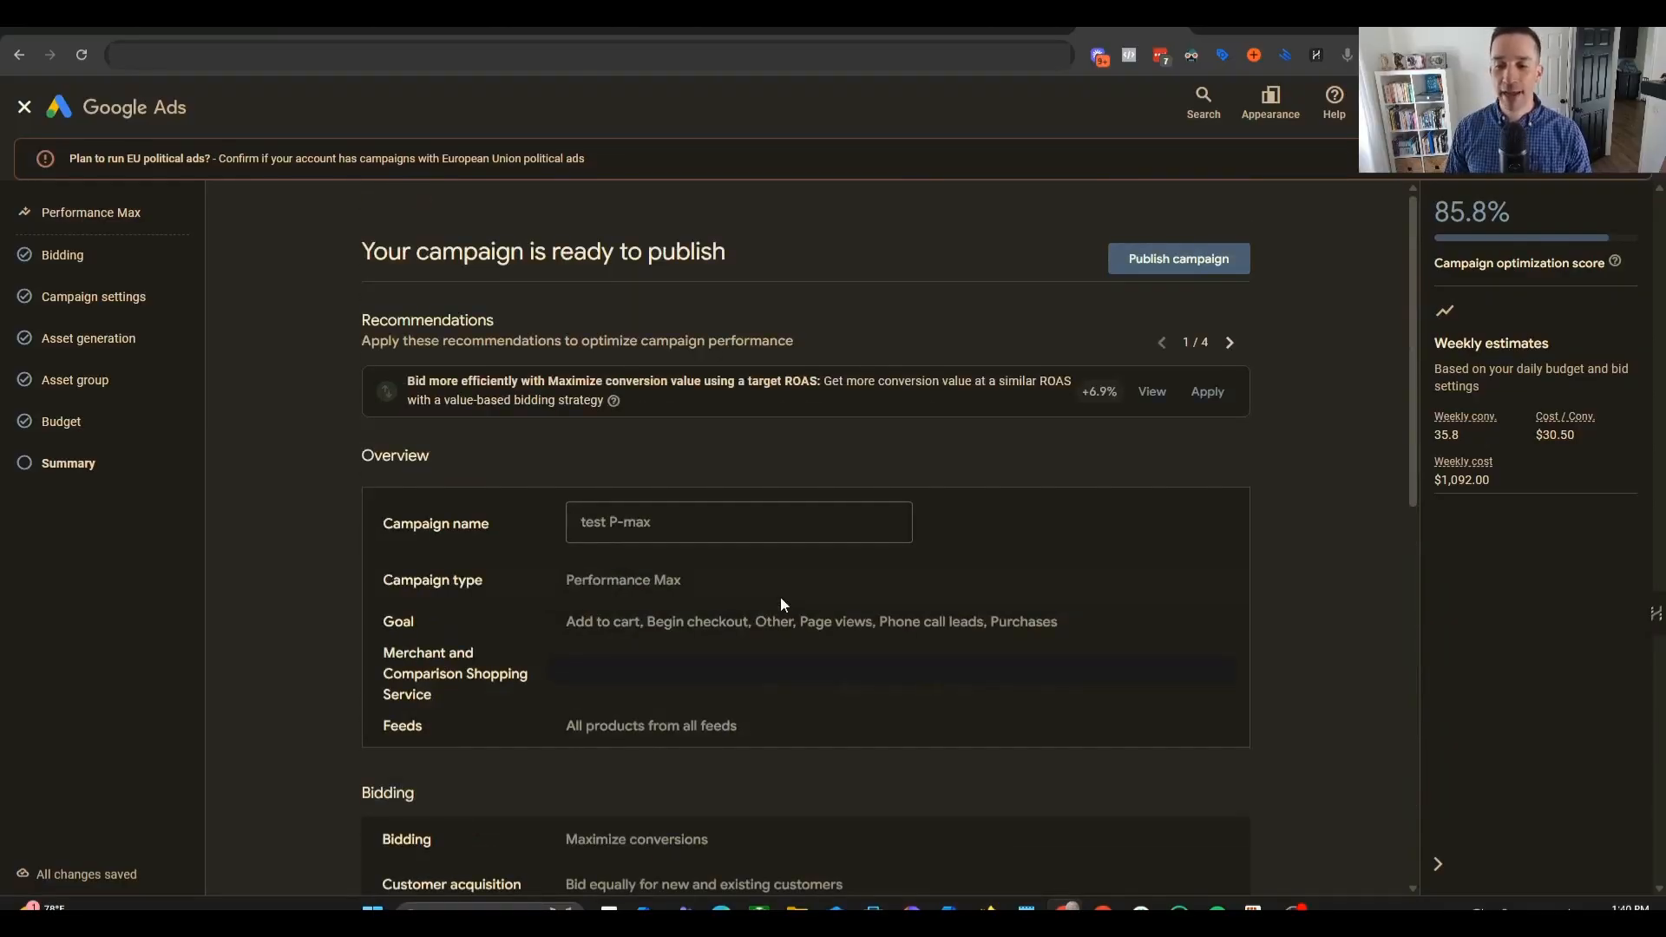